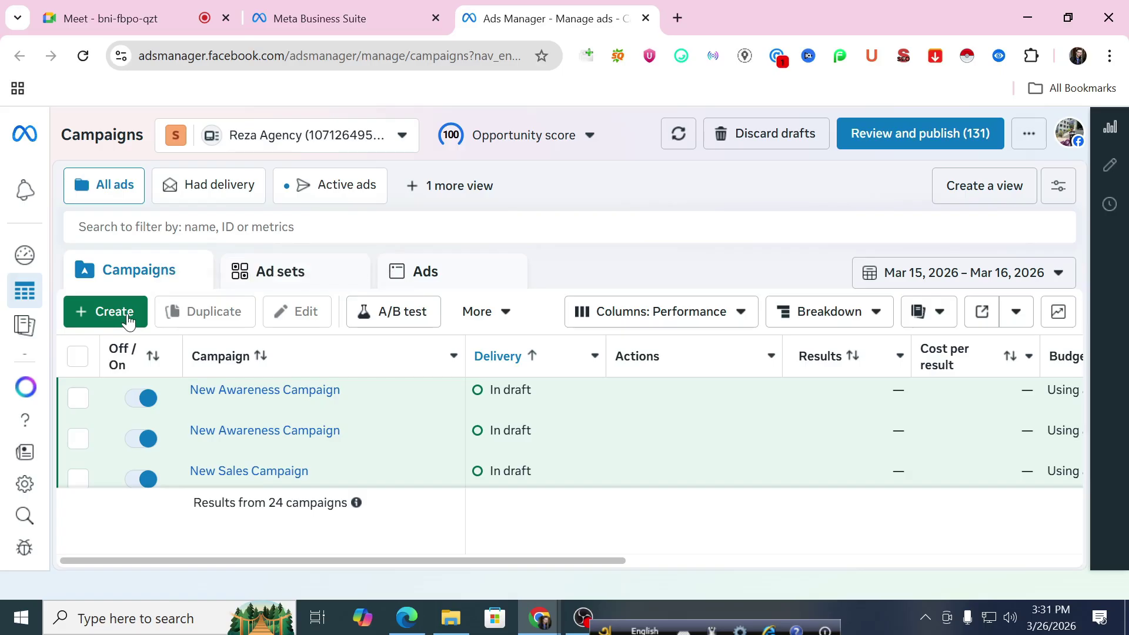
Step: Create a new Auction campaign with the Awareness objective
{"action": "left_click", "coordinate": [109, 317]}
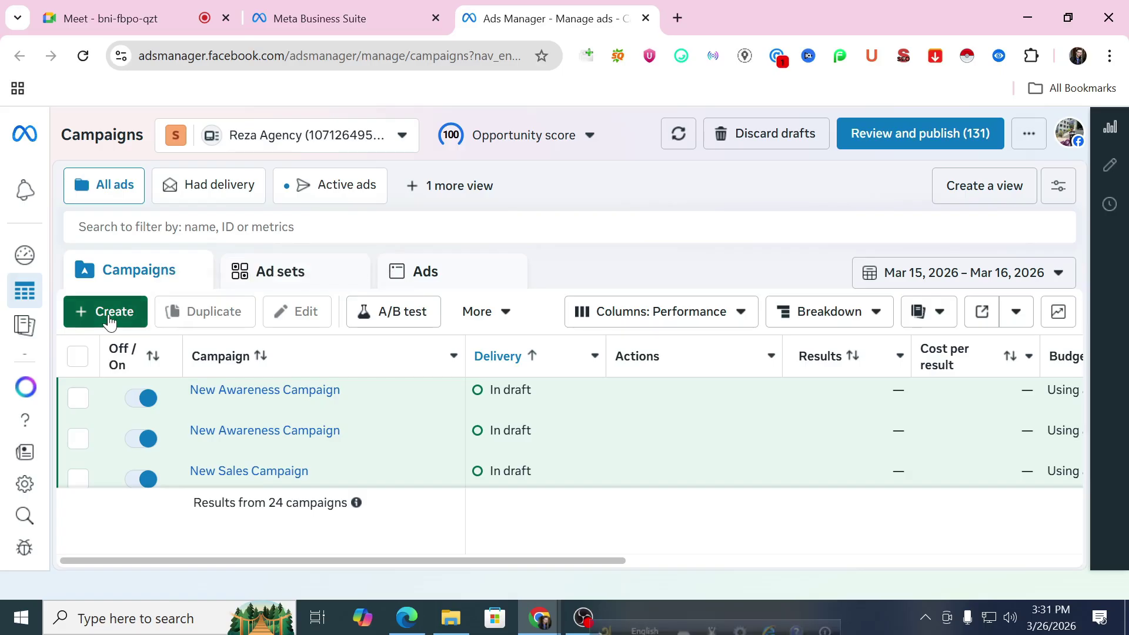
{"action": "scroll", "coordinate": [506, 335], "scroll_direction": "down", "scroll_amount": 2}
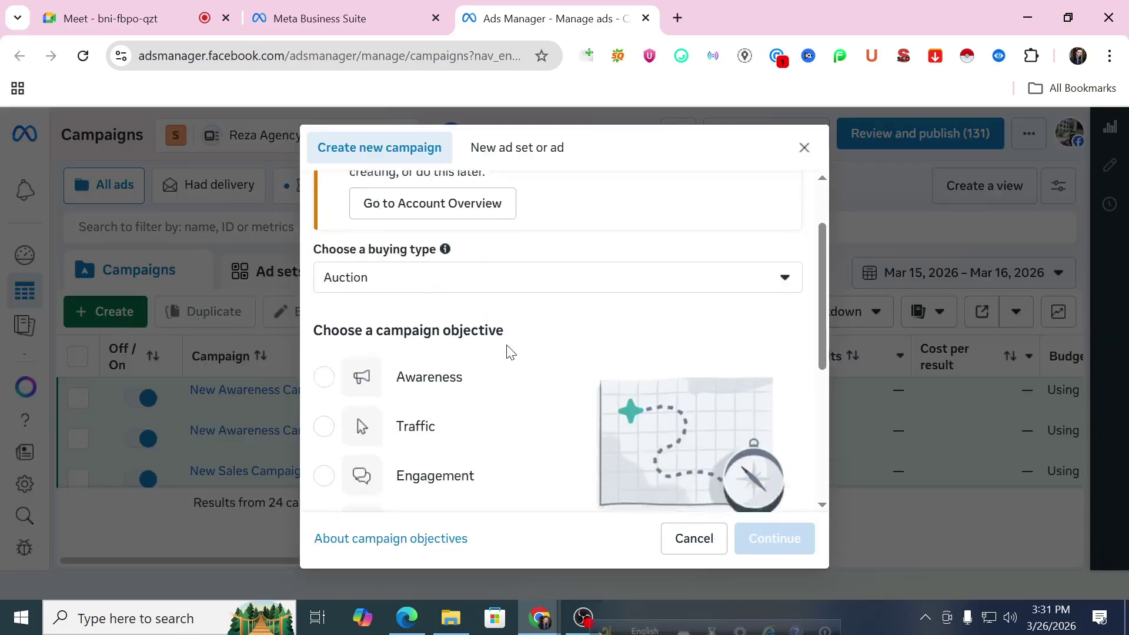
{"action": "left_click", "coordinate": [411, 374]}
{"action": "left_click", "coordinate": [771, 536]}
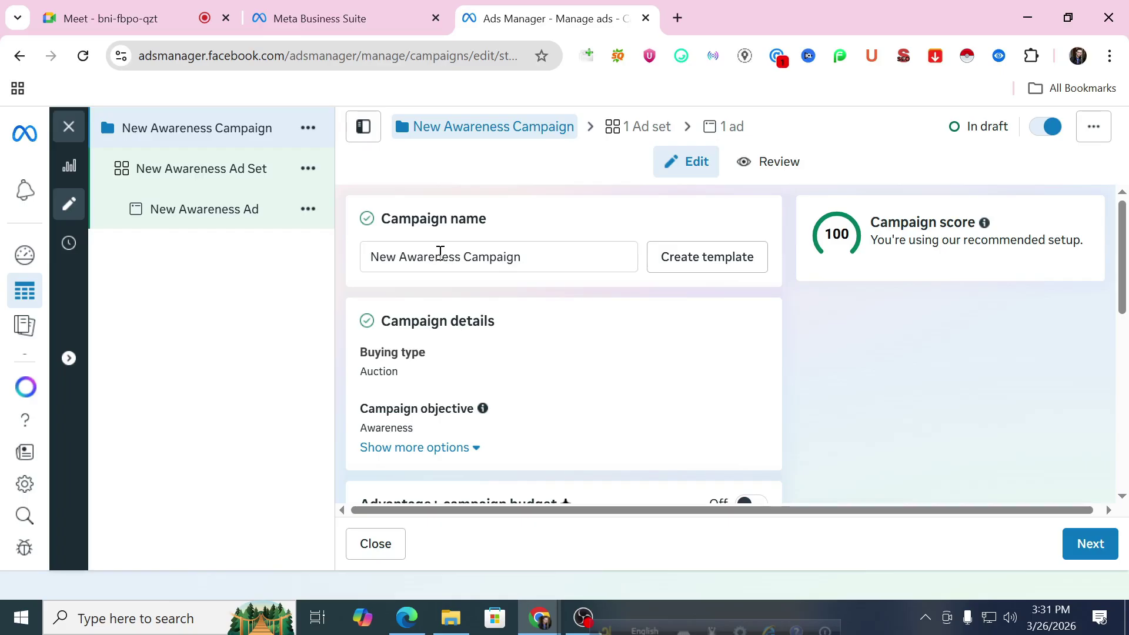
Step: Select the word "New" in the campaign name and look up the page's name among the Facebook profiles in Edge, returning to Ads Manager
{"action": "left_click_drag", "start_coordinate": [397, 257], "coordinate": [367, 259]}
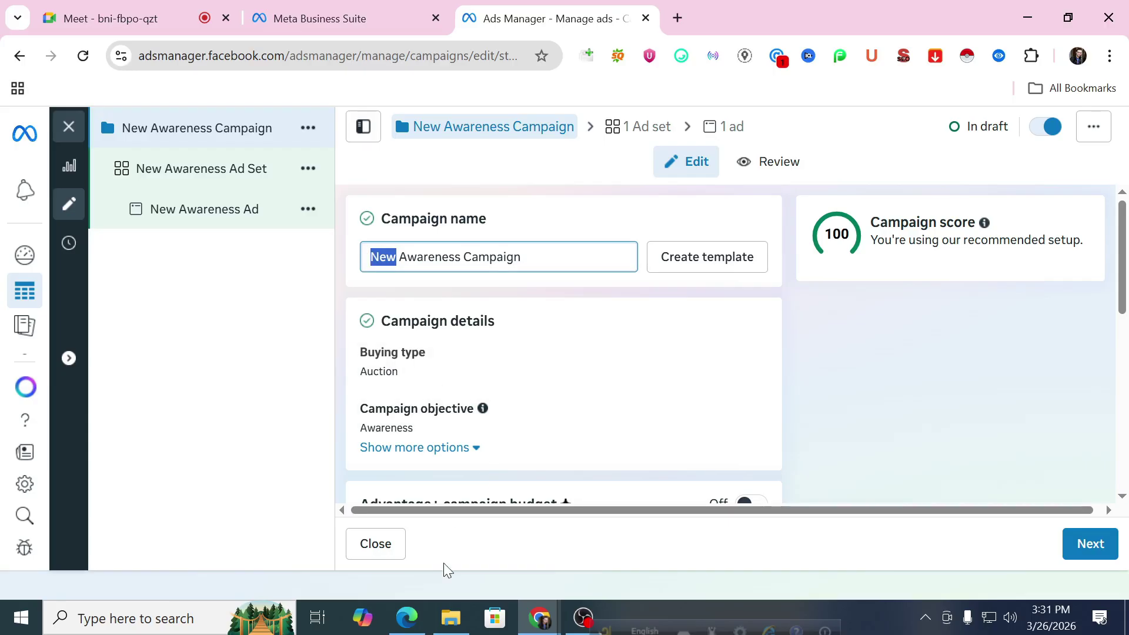
{"action": "left_click", "coordinate": [408, 609]}
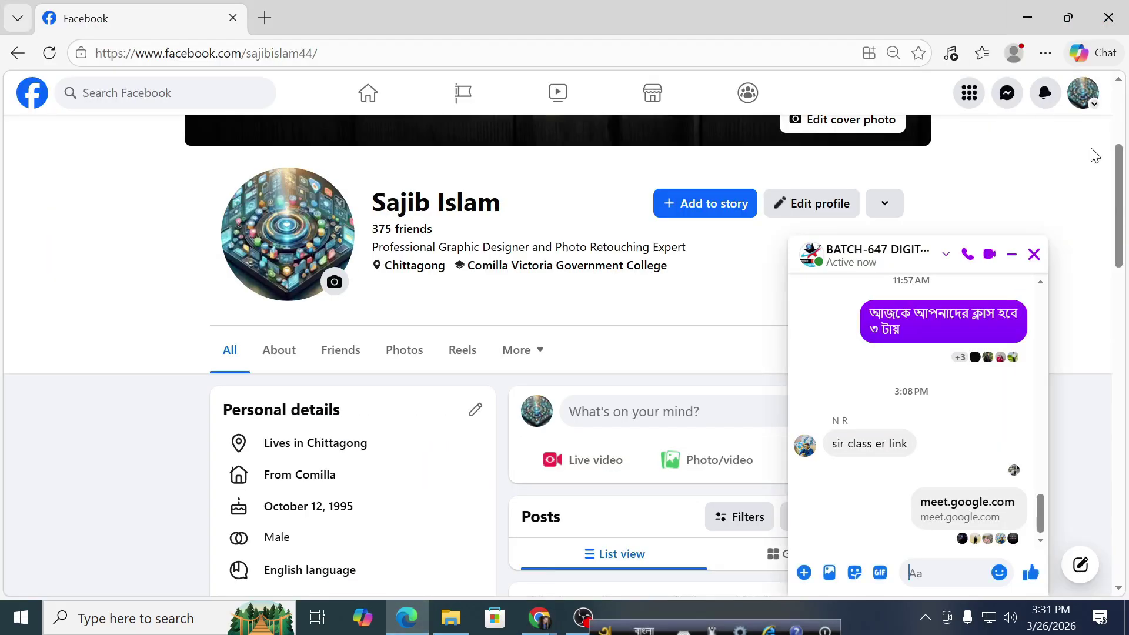
{"action": "left_click", "coordinate": [1084, 96]}
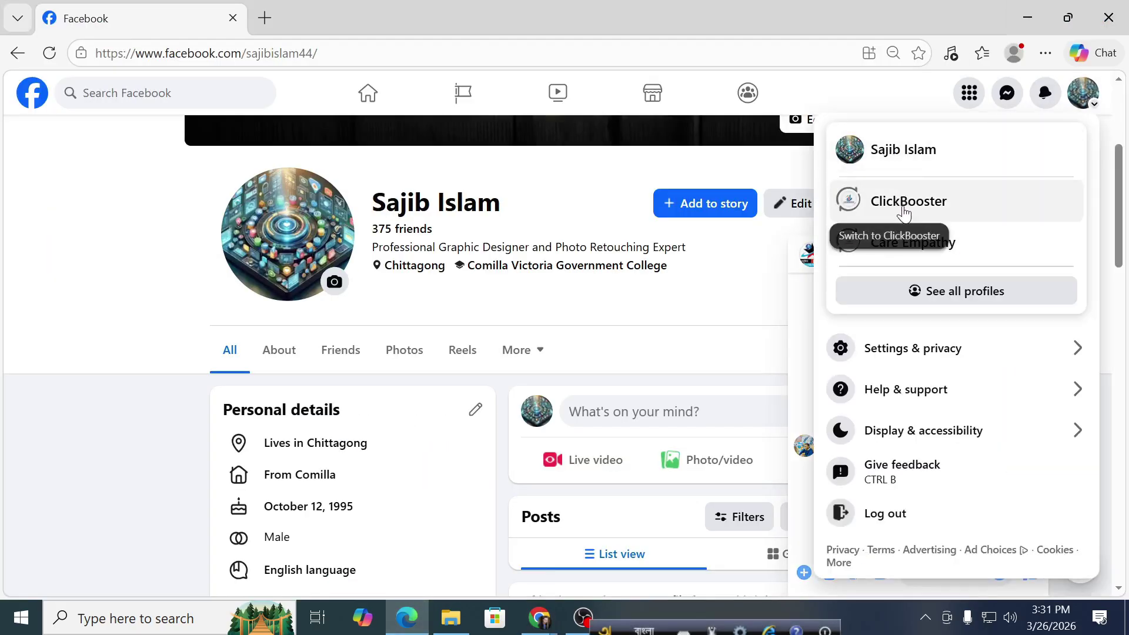
{"action": "left_click", "coordinate": [547, 619]}
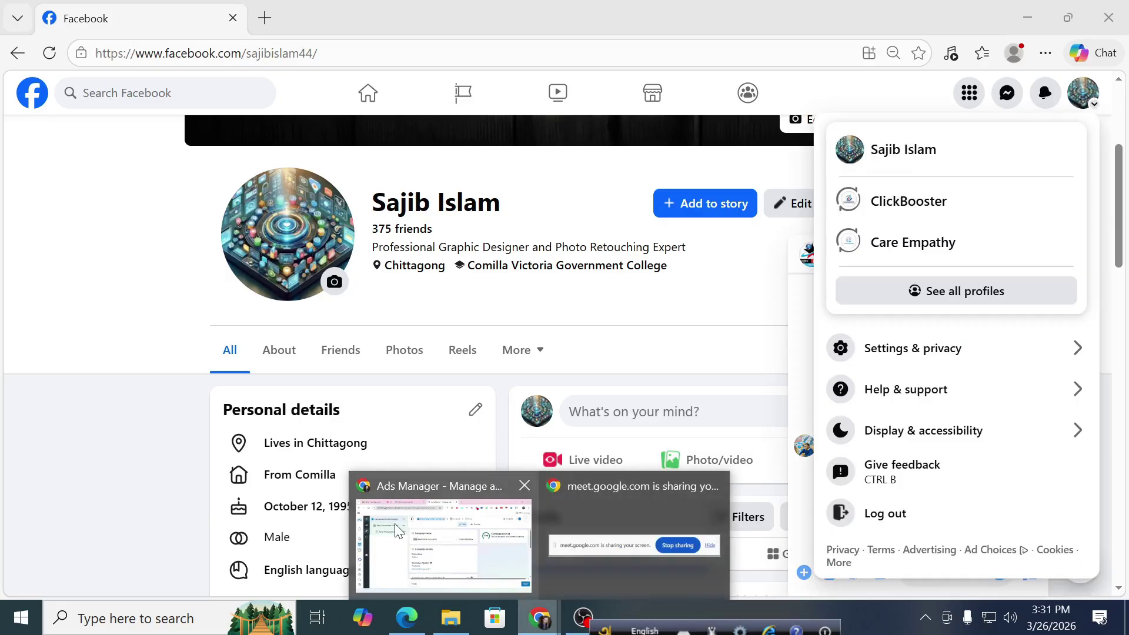
{"action": "left_click", "coordinate": [441, 540]}
Step: Replace "New" so the campaign is named "ClickBooster- SEO Service- Awareness Campaign"
{"action": "type", "text": "CLick"}
{"action": "key", "text": "BackSpace"}
{"action": "key", "text": "BackSpace"}
{"action": "key", "text": "BackSpace"}
{"action": "key", "text": "BackSpace"}
{"action": "type", "text": "lickb"}
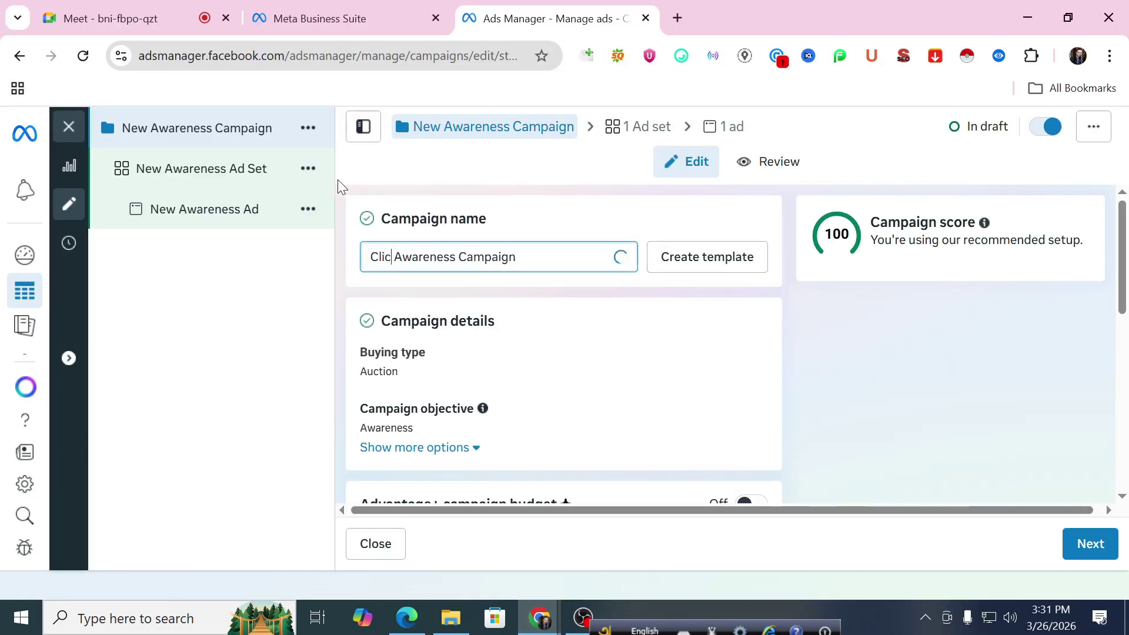
{"action": "key", "text": "BackSpace"}
{"action": "type", "text": "Booster-"}
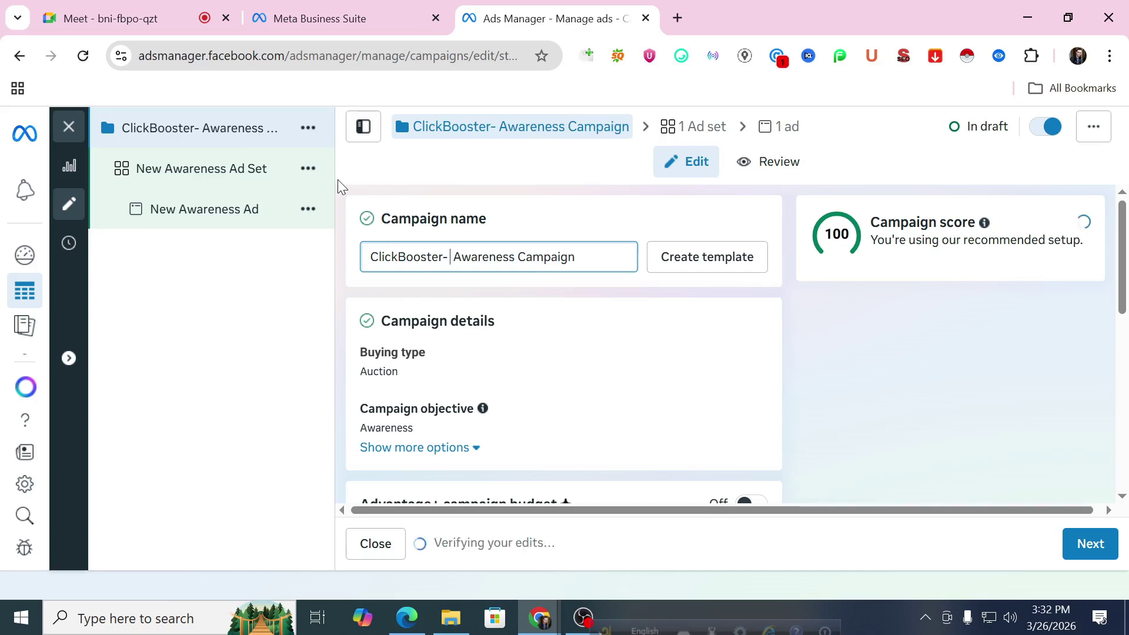
{"action": "type", "text": "SEO Ser"}
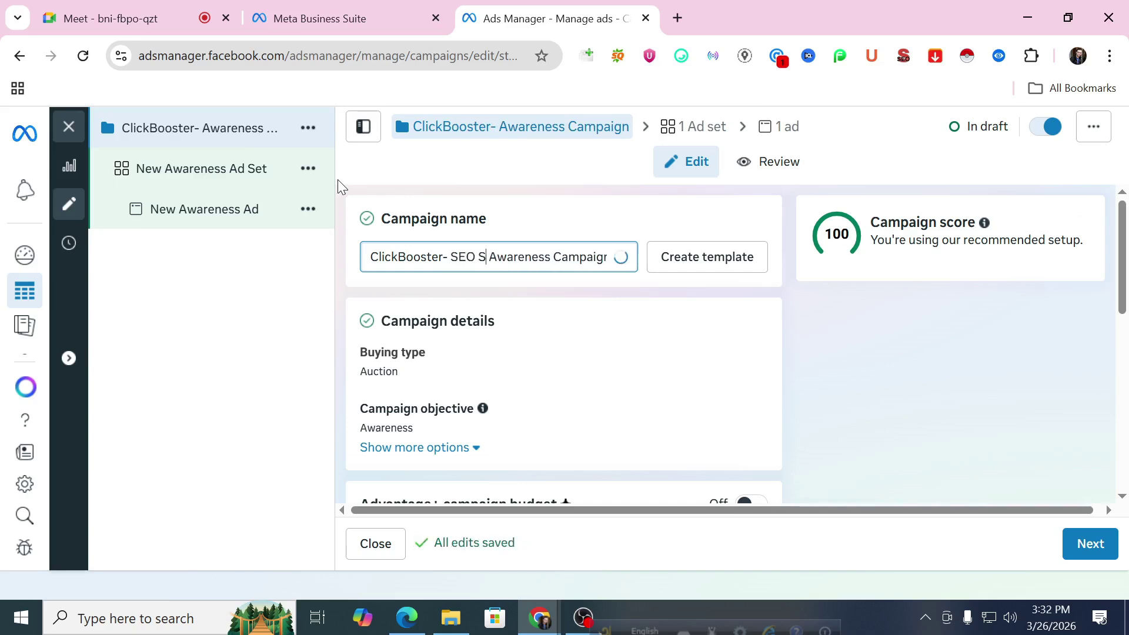
{"action": "type", "text": "vice-"}
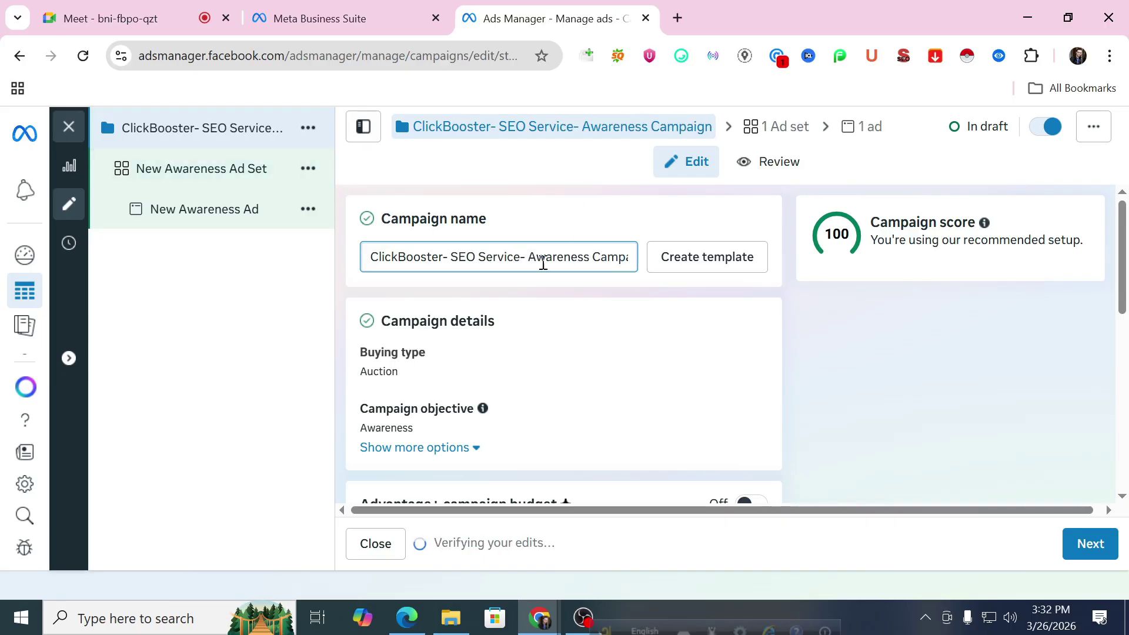
{"action": "left_click", "coordinate": [356, 18]}
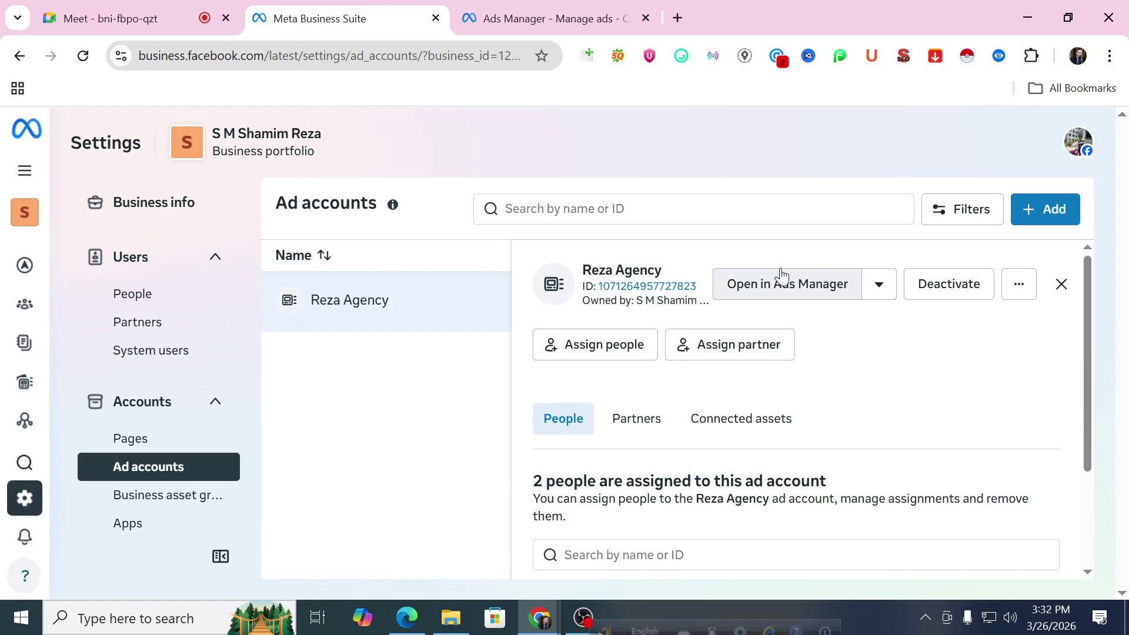
{"action": "left_click", "coordinate": [582, 16]}
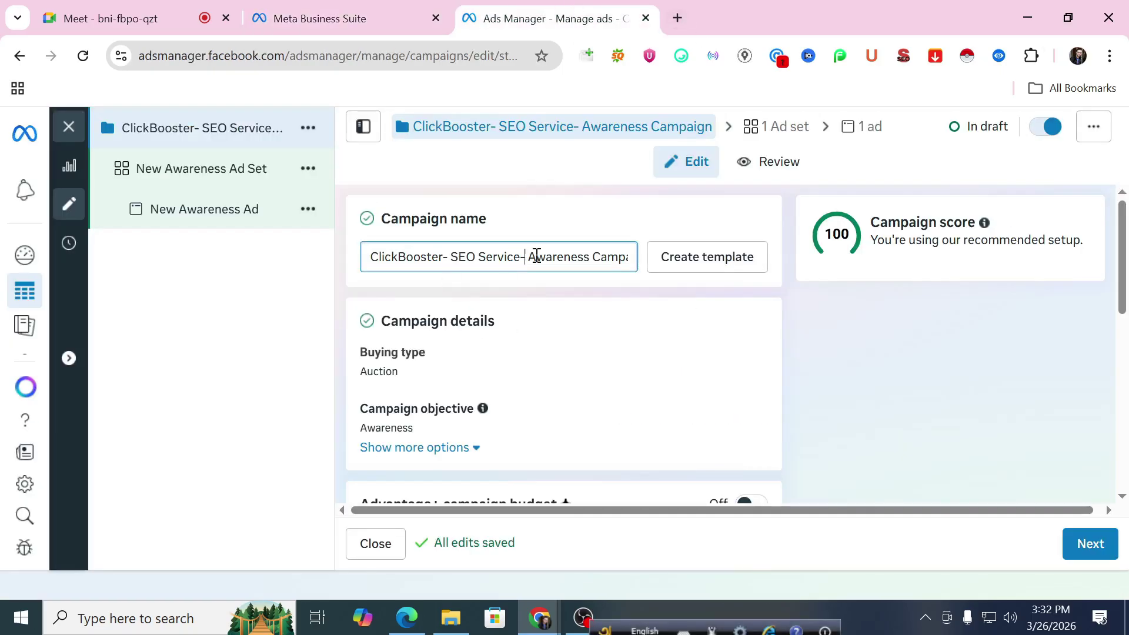
{"action": "left_click_drag", "start_coordinate": [526, 257], "coordinate": [627, 255]}
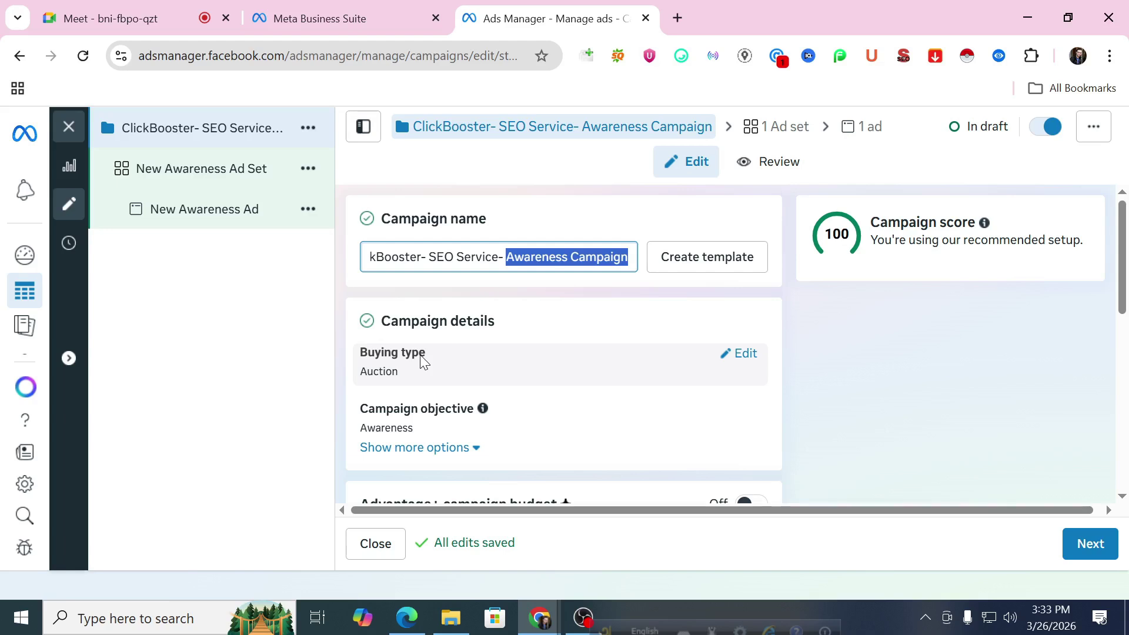
{"action": "left_click", "coordinate": [531, 259]}
{"action": "left_click_drag", "start_coordinate": [511, 258], "coordinate": [636, 262]}
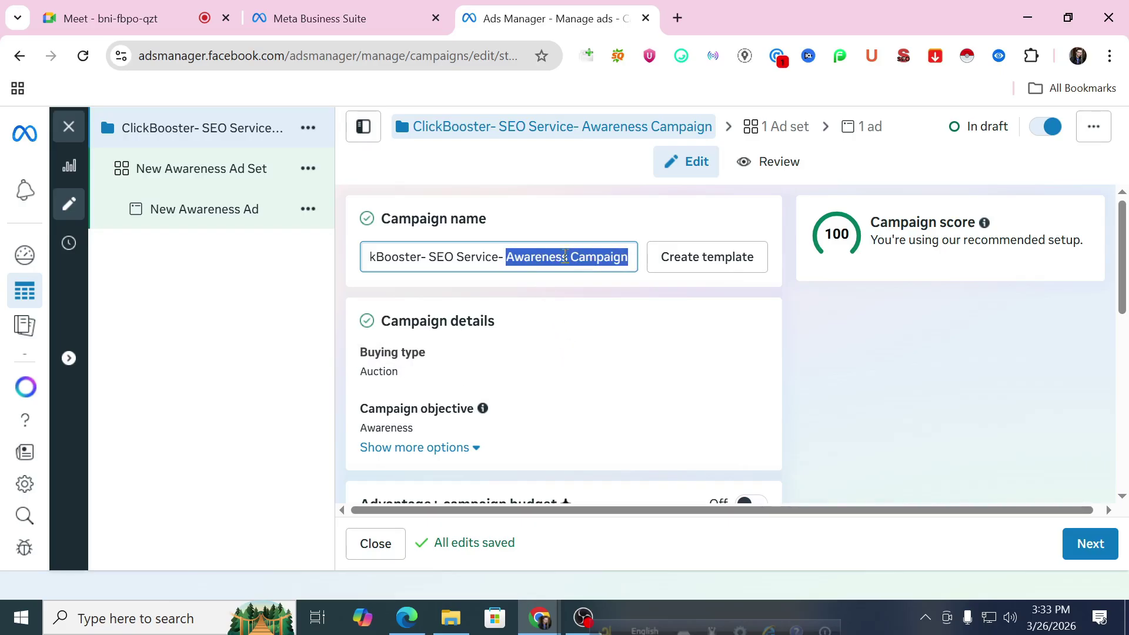
{"action": "left_click", "coordinate": [471, 257]}
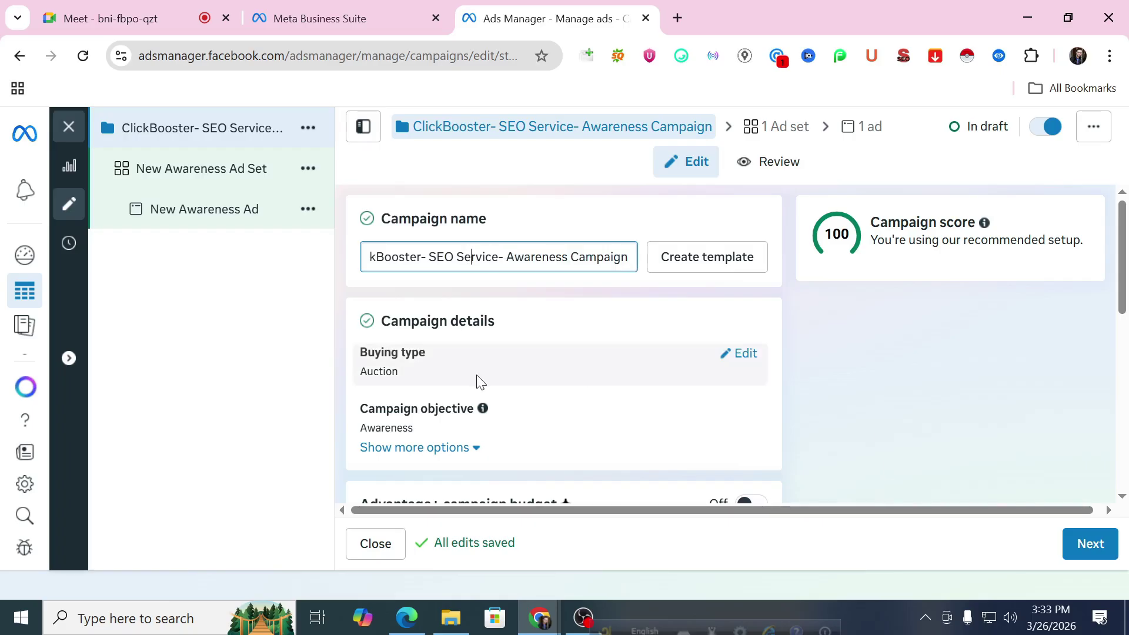
Step: Review the campaign's buying type, objective, Advantage+ campaign budget and A/B test settings, and the choices under Special Ad Categories
{"action": "scroll", "coordinate": [495, 335], "scroll_direction": "down", "scroll_amount": 2}
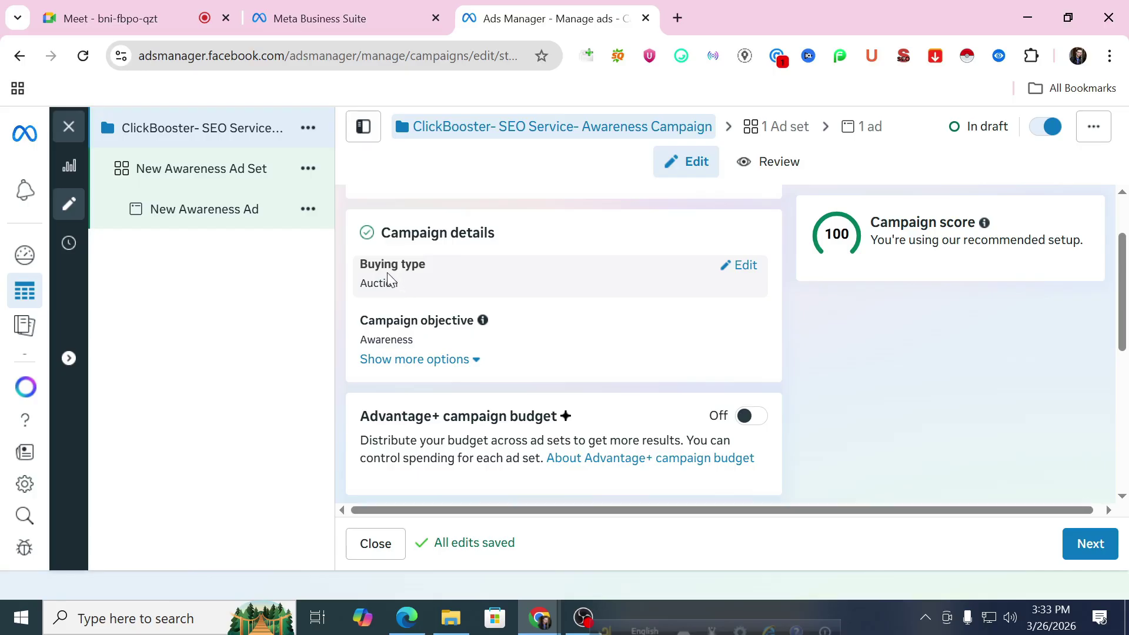
{"action": "scroll", "coordinate": [447, 275], "scroll_direction": "down", "scroll_amount": 2}
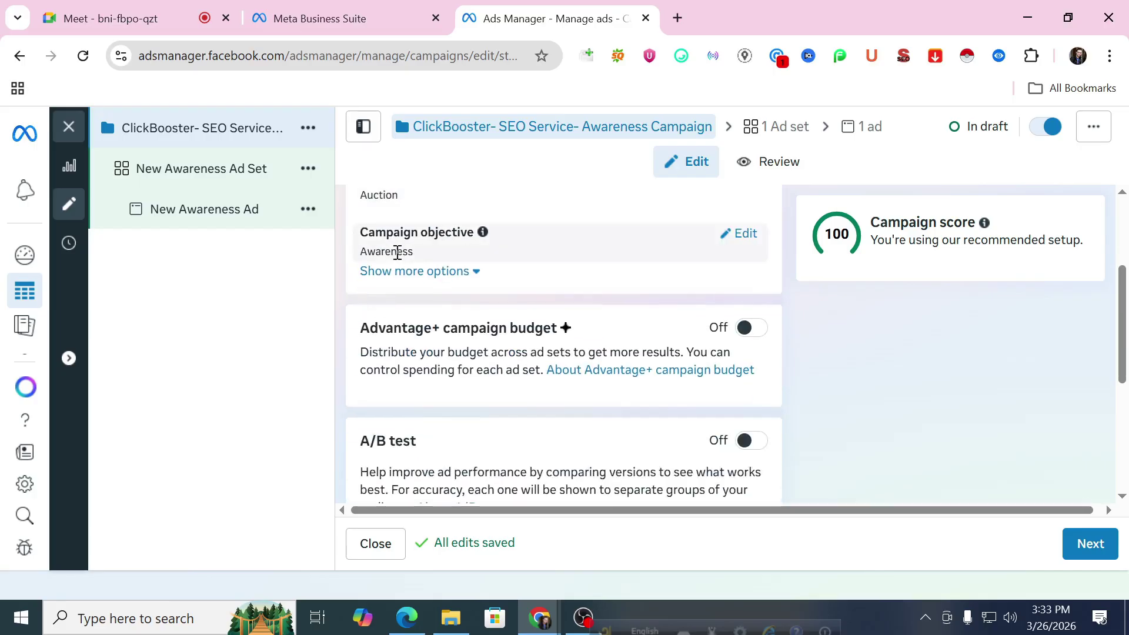
{"action": "scroll", "coordinate": [400, 277], "scroll_direction": "down", "scroll_amount": 2}
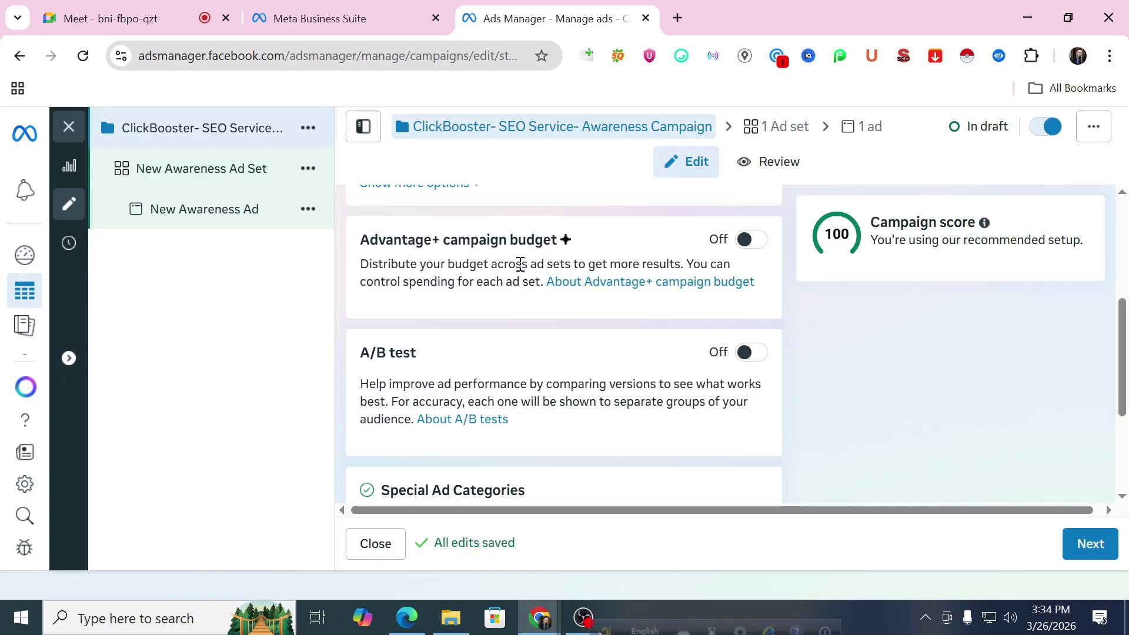
{"action": "scroll", "coordinate": [519, 264], "scroll_direction": "down", "scroll_amount": 1}
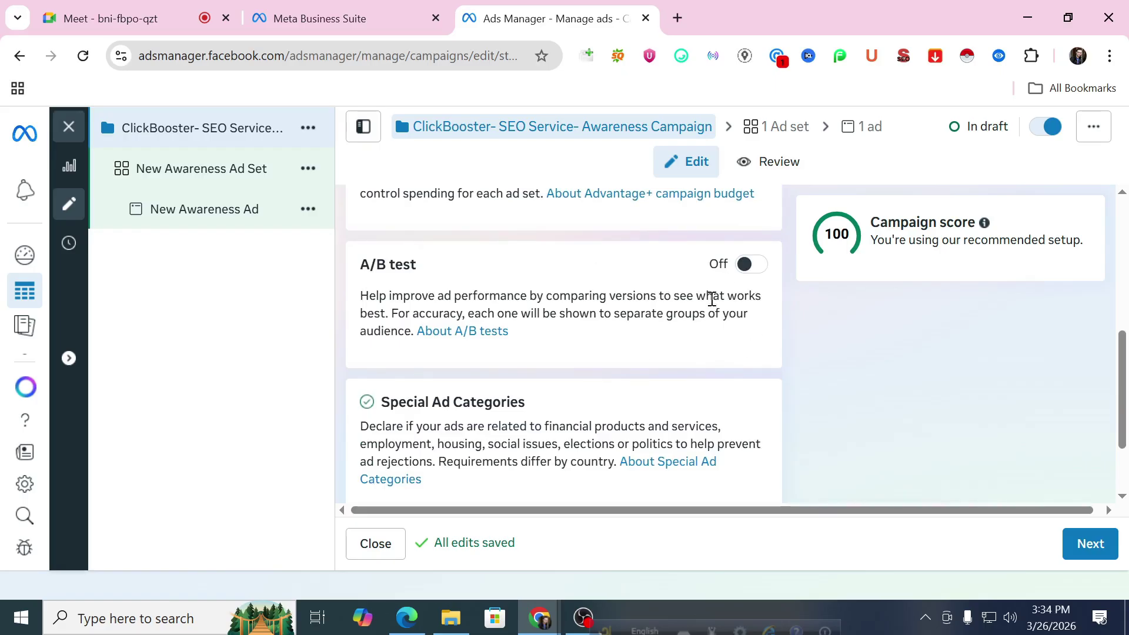
{"action": "scroll", "coordinate": [614, 333], "scroll_direction": "down", "scroll_amount": 1}
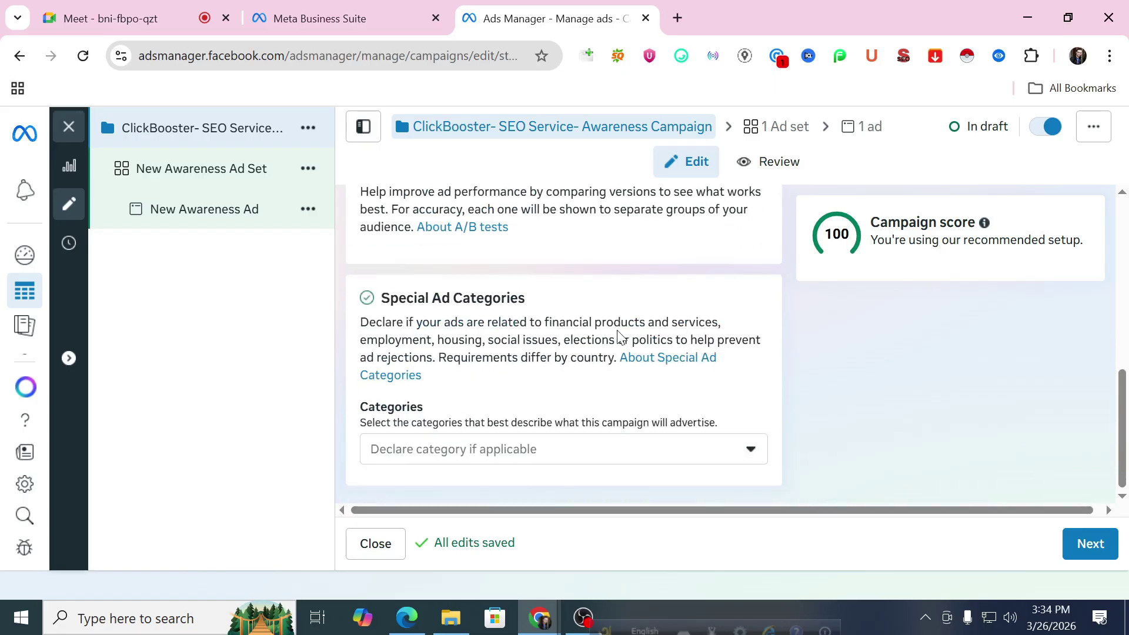
{"action": "left_click", "coordinate": [472, 452]}
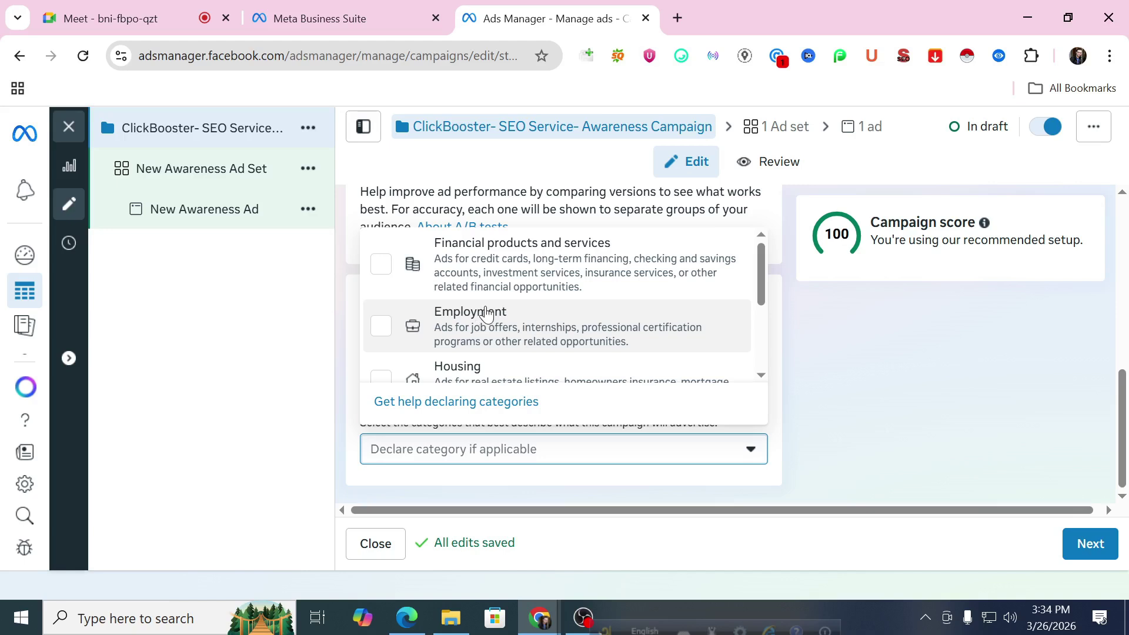
{"action": "scroll", "coordinate": [485, 318], "scroll_direction": "down", "scroll_amount": 2}
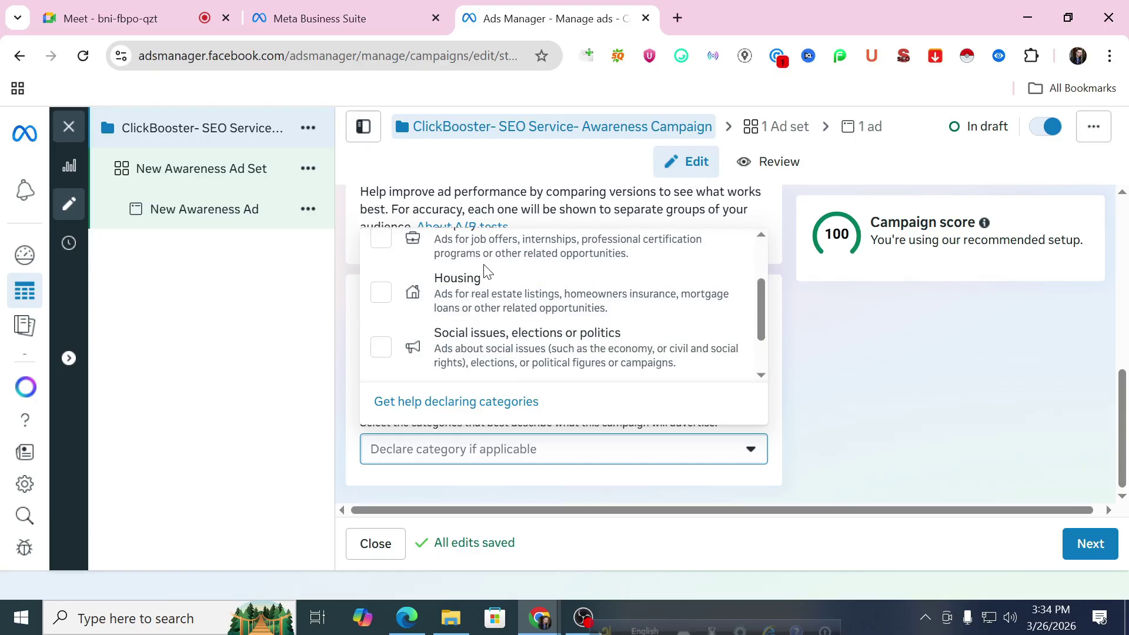
{"action": "scroll", "coordinate": [488, 288], "scroll_direction": "down", "scroll_amount": 1}
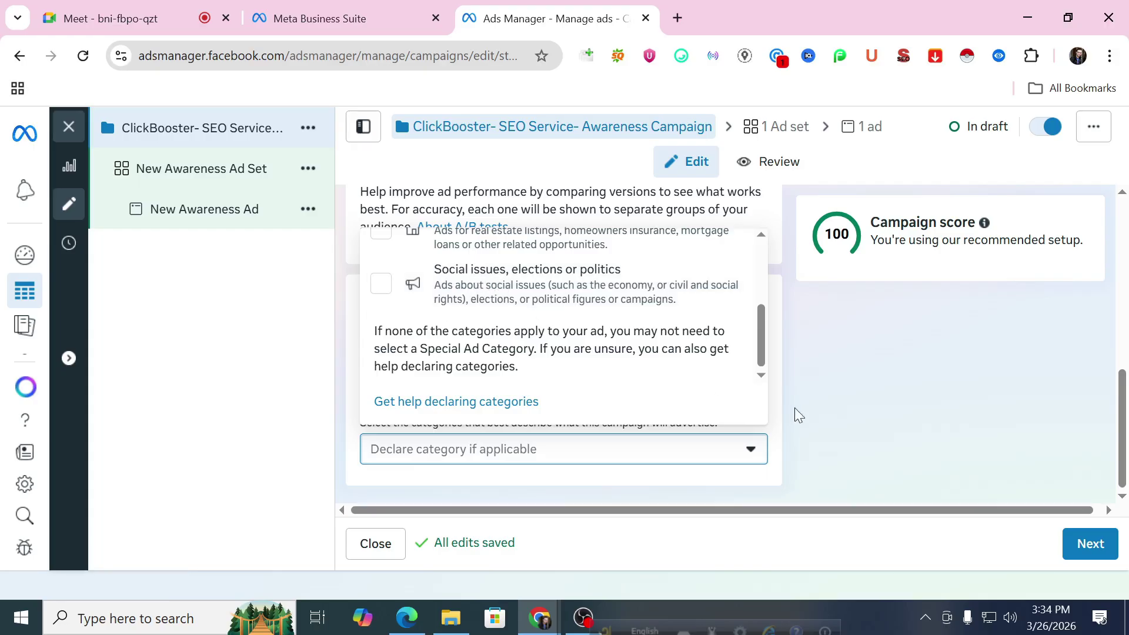
{"action": "left_click", "coordinate": [779, 381]}
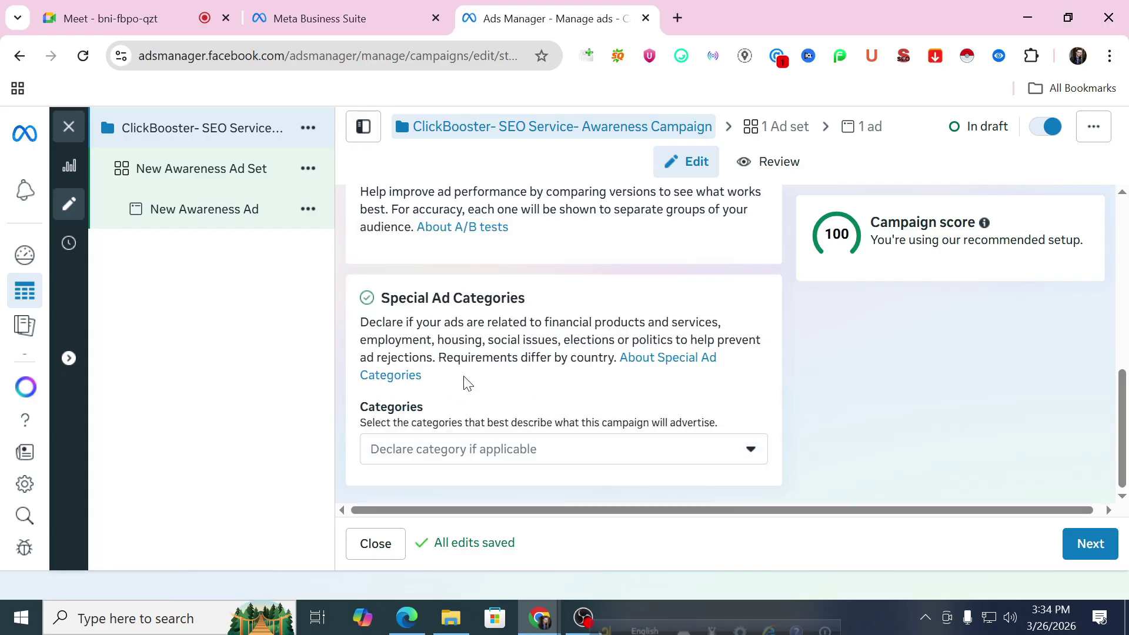
{"action": "left_click", "coordinate": [467, 454]}
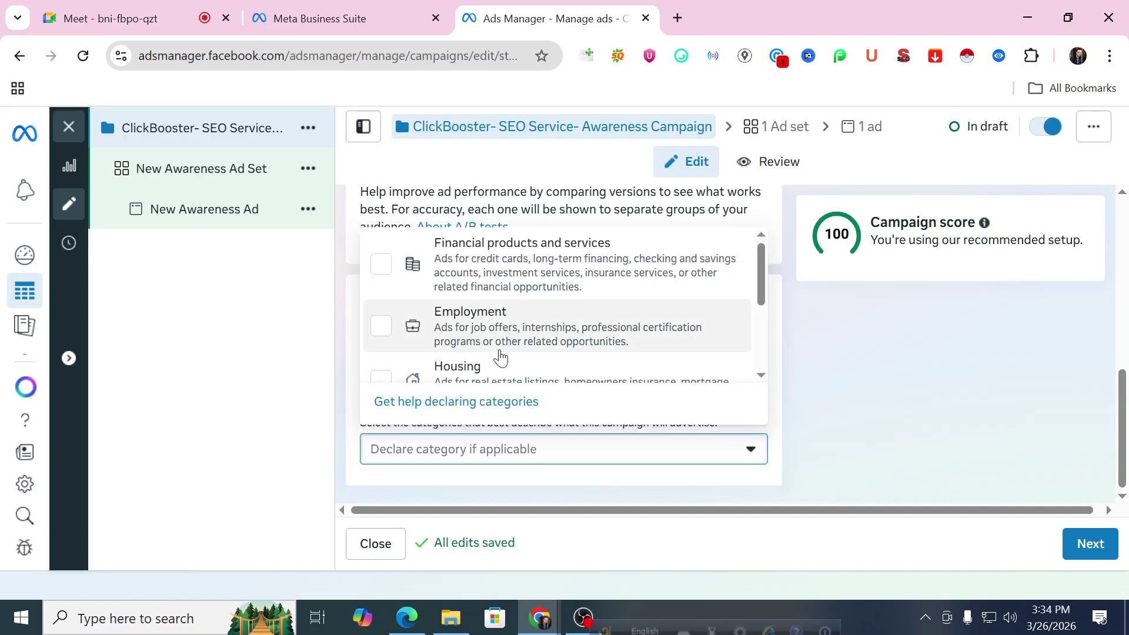
{"action": "left_click", "coordinate": [811, 372]}
{"action": "scroll", "coordinate": [731, 379], "scroll_direction": "up", "scroll_amount": 10}
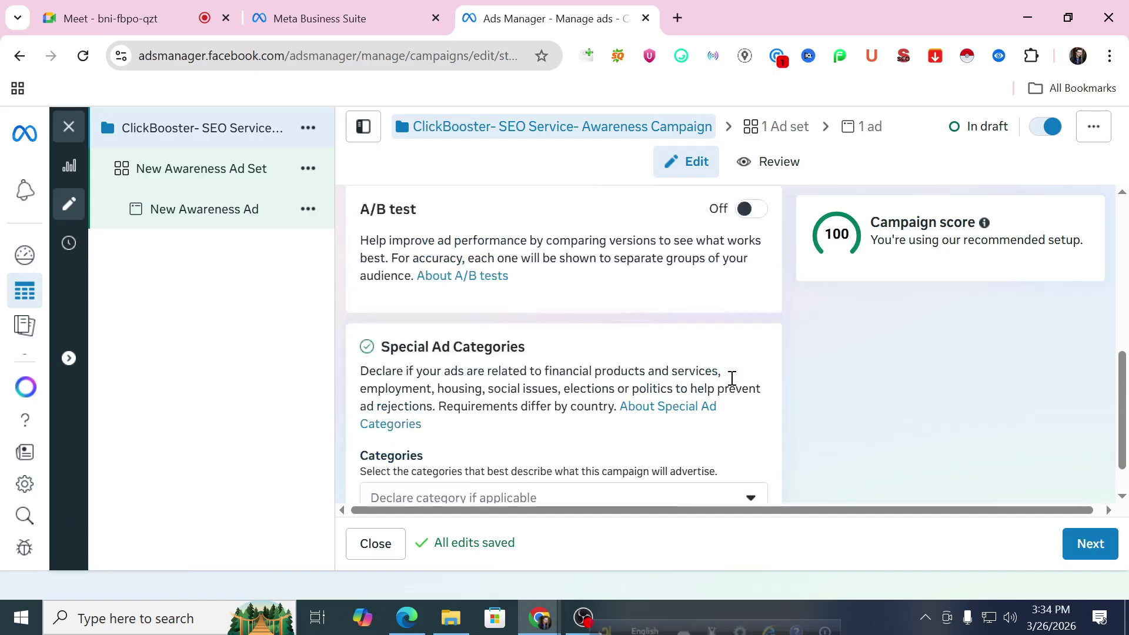
{"action": "left_click_drag", "start_coordinate": [378, 255], "coordinate": [604, 254]}
{"action": "scroll", "coordinate": [519, 299], "scroll_direction": "down", "scroll_amount": 2}
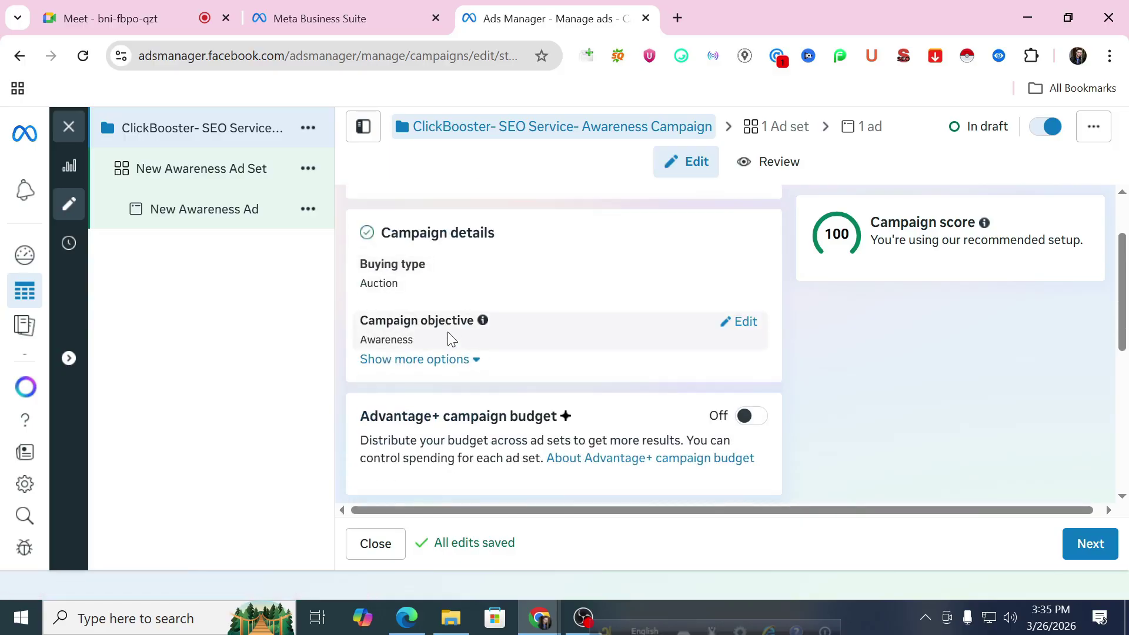
{"action": "scroll", "coordinate": [773, 438], "scroll_direction": "down", "scroll_amount": 6}
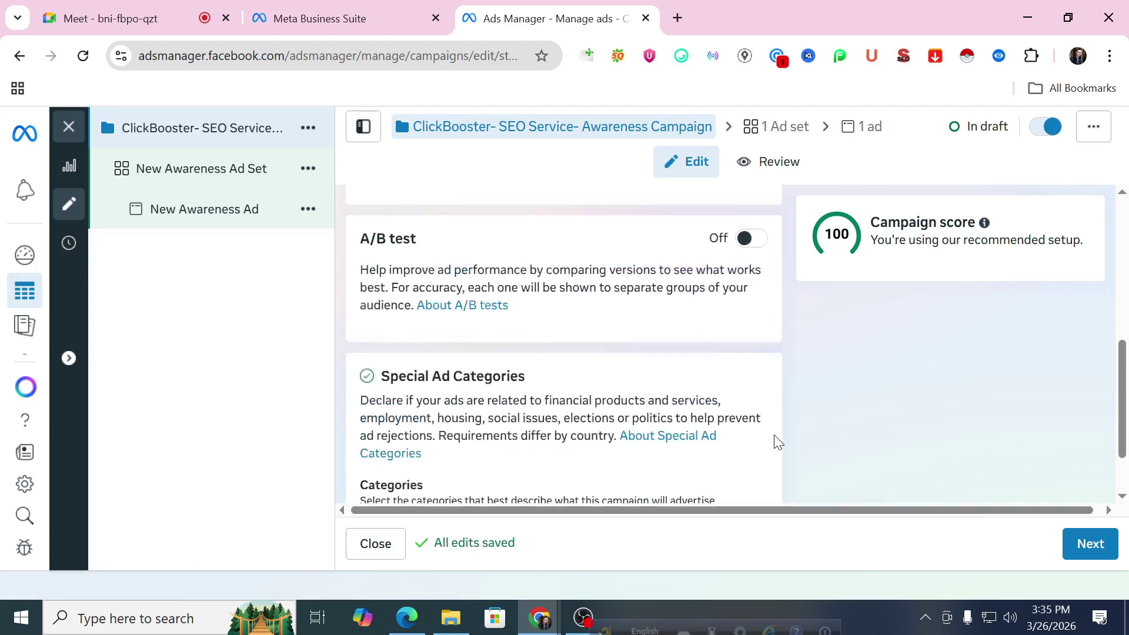
Step: Proceed to the ad set level and rename the ad set as "SEO Service- Awareness Ad Set"
{"action": "left_click", "coordinate": [1076, 552]}
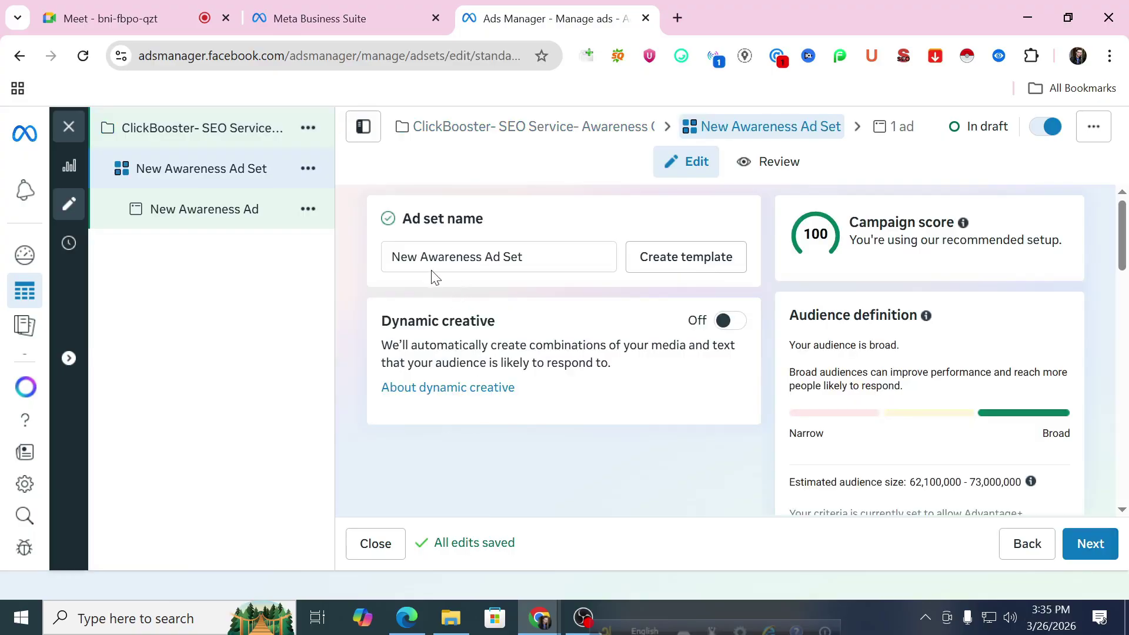
{"action": "left_click", "coordinate": [418, 259]}
{"action": "left_click_drag", "start_coordinate": [418, 259], "coordinate": [388, 269]}
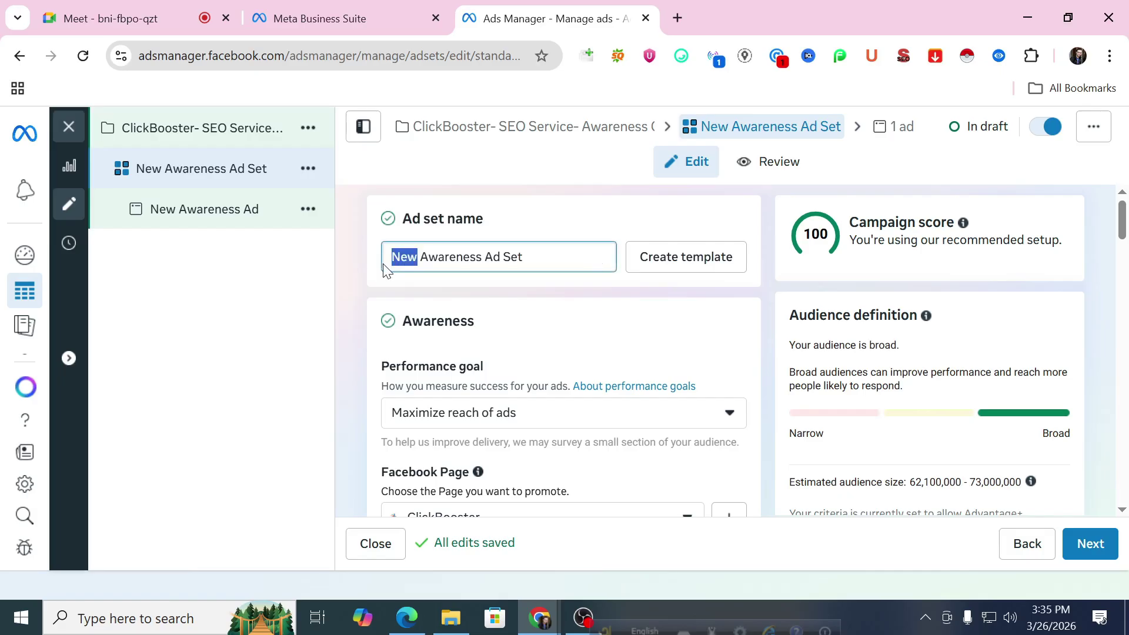
{"action": "type", "text": "SEO Ser"}
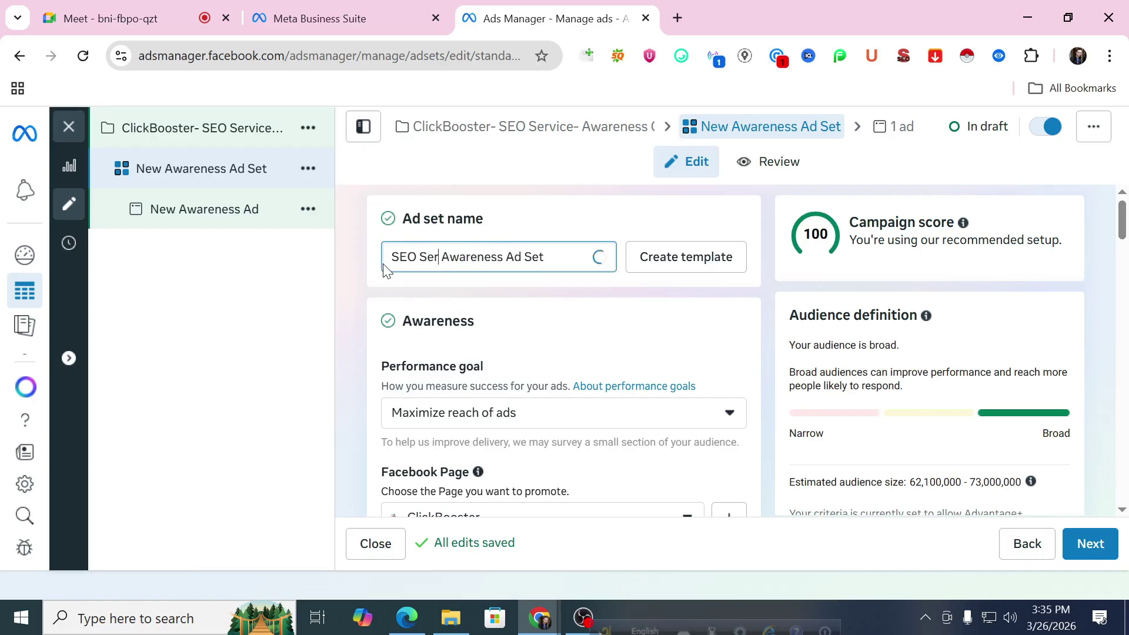
{"action": "type", "text": "vice"}
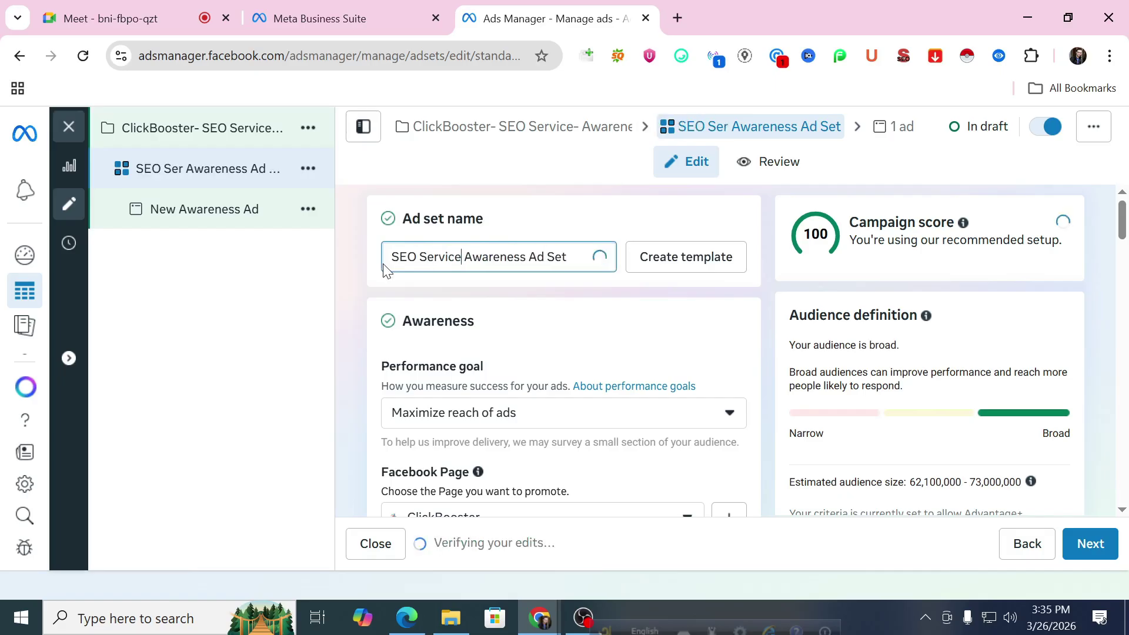
{"action": "type", "text": "-"}
{"action": "left_click", "coordinate": [563, 229]}
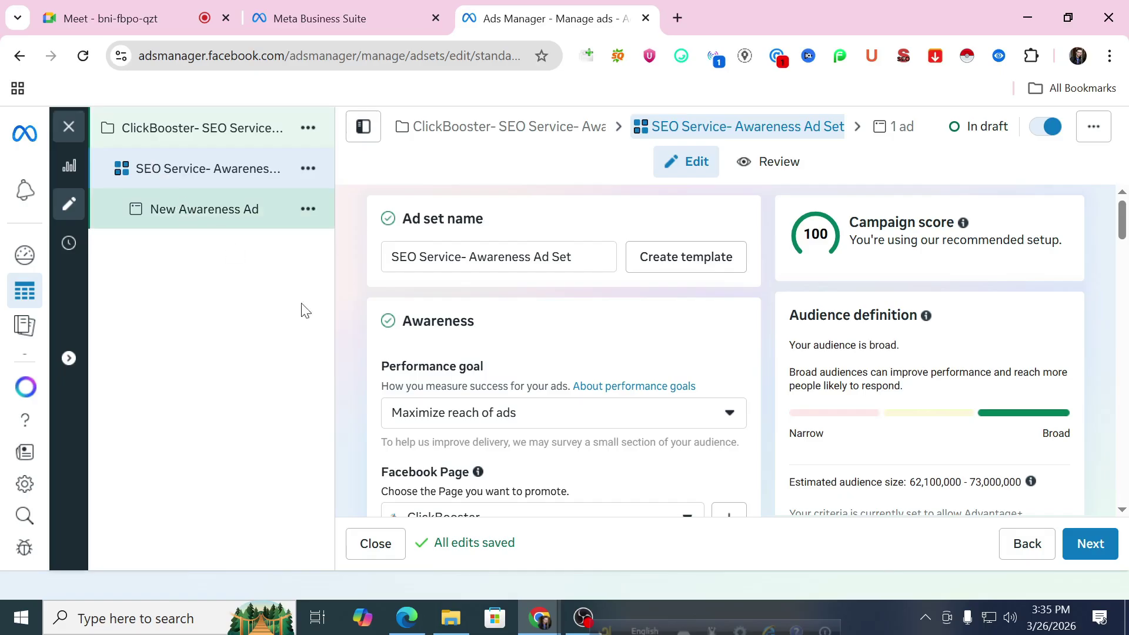
Step: Review the awareness and video view performance goals for the ad set and choose Maximize reach of ads
{"action": "scroll", "coordinate": [621, 265], "scroll_direction": "down", "scroll_amount": 1}
{"action": "scroll", "coordinate": [625, 270], "scroll_direction": "down", "scroll_amount": 2}
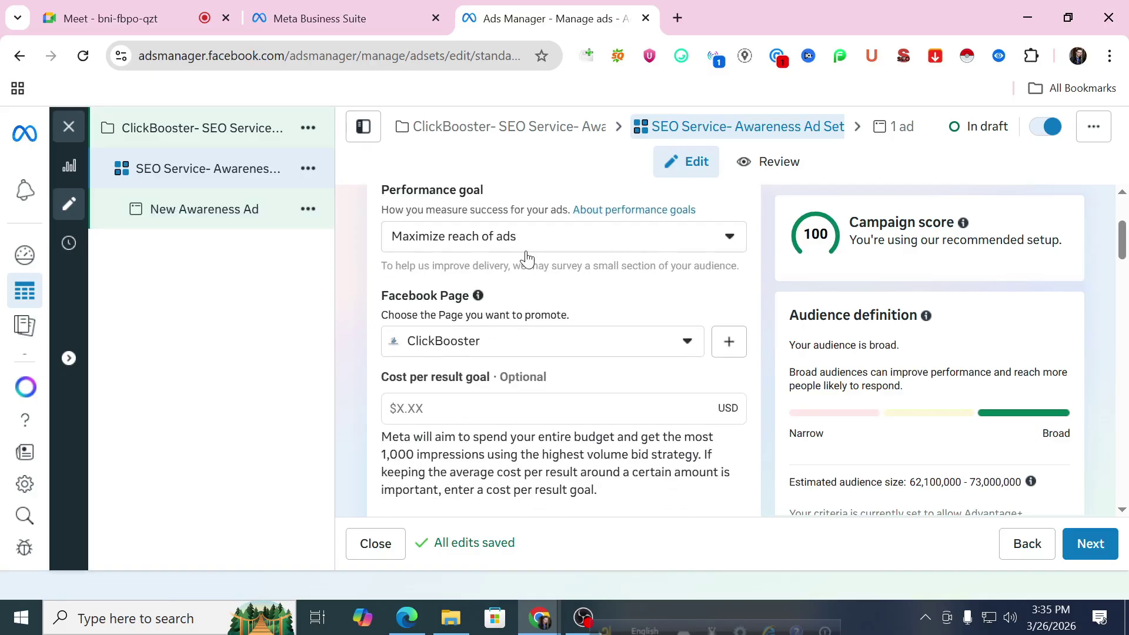
{"action": "left_click", "coordinate": [530, 232]}
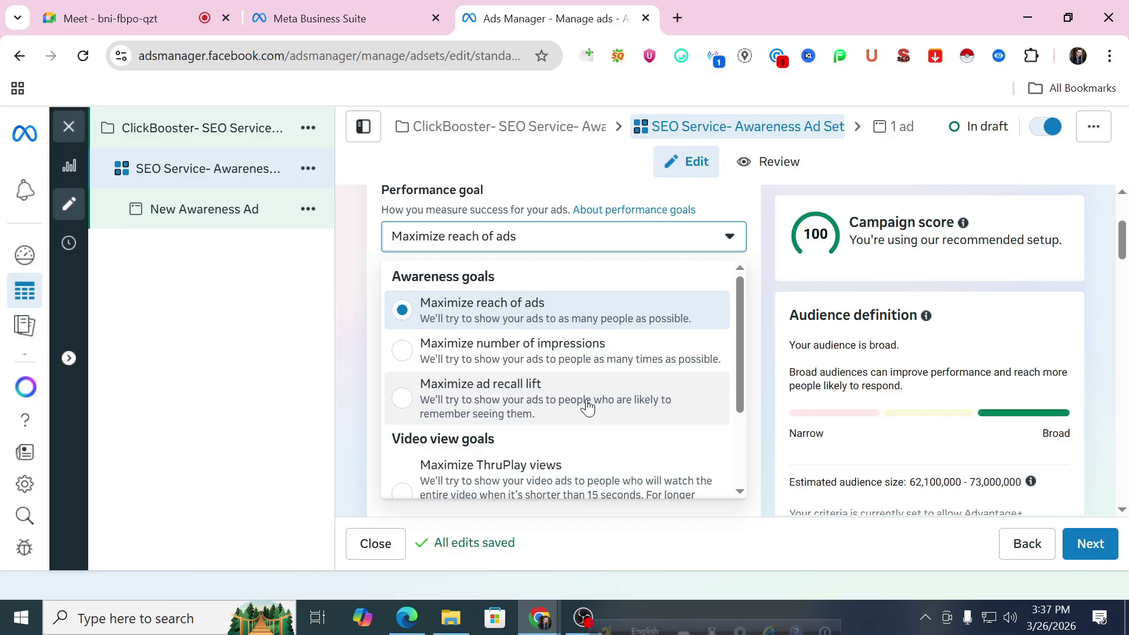
{"action": "scroll", "coordinate": [587, 405], "scroll_direction": "down", "scroll_amount": 3}
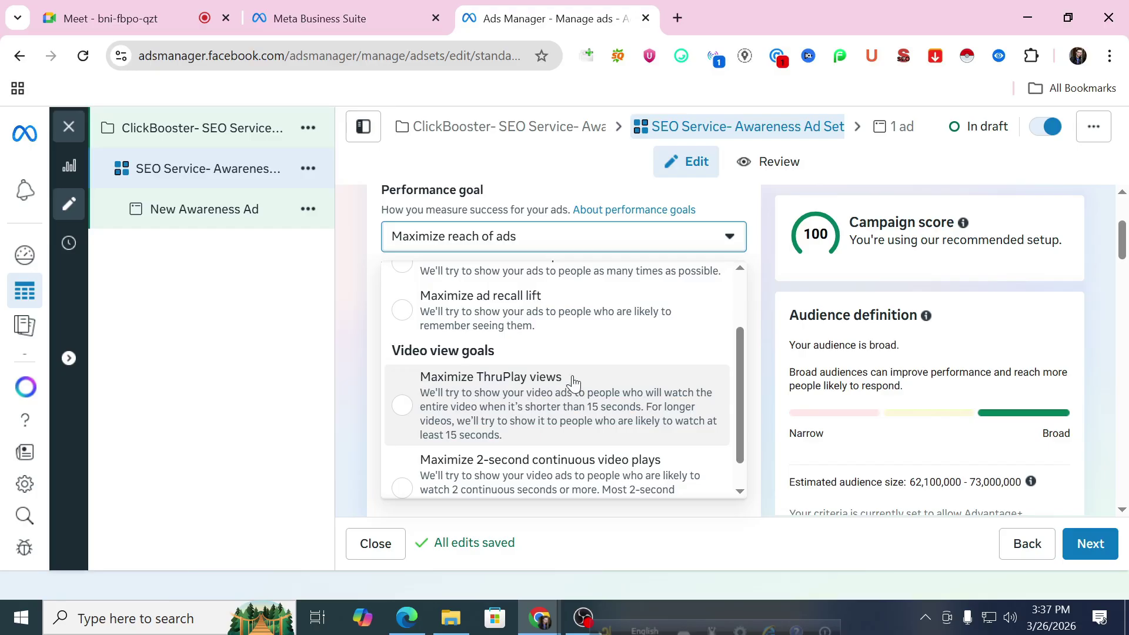
{"action": "scroll", "coordinate": [573, 393], "scroll_direction": "down", "scroll_amount": 1}
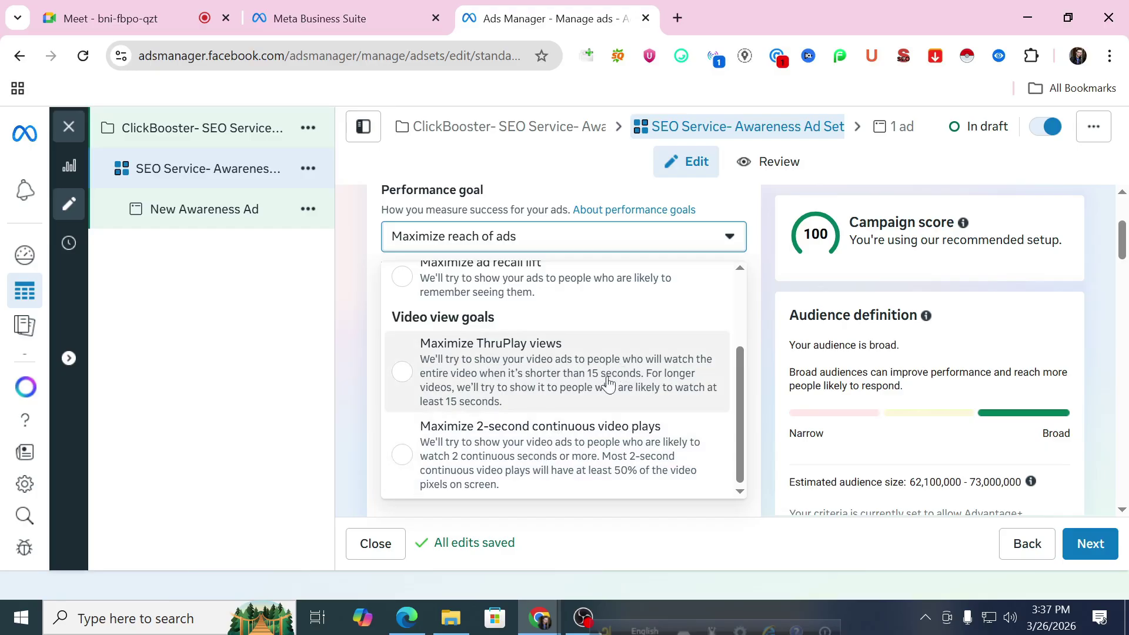
{"action": "scroll", "coordinate": [617, 388], "scroll_direction": "up", "scroll_amount": 3}
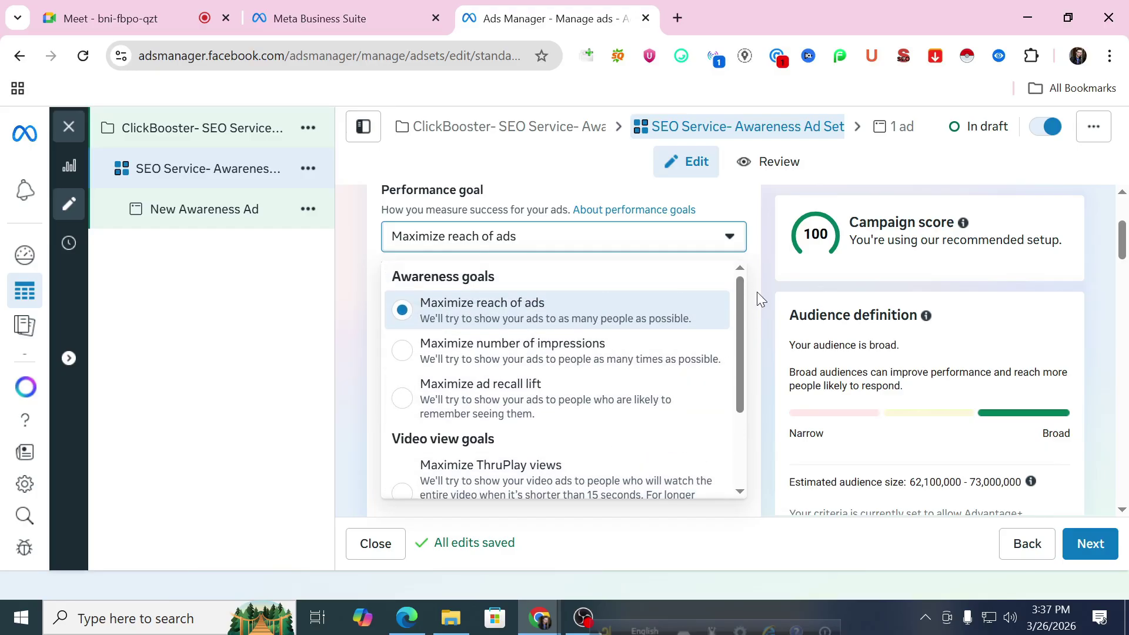
{"action": "left_click", "coordinate": [545, 321]}
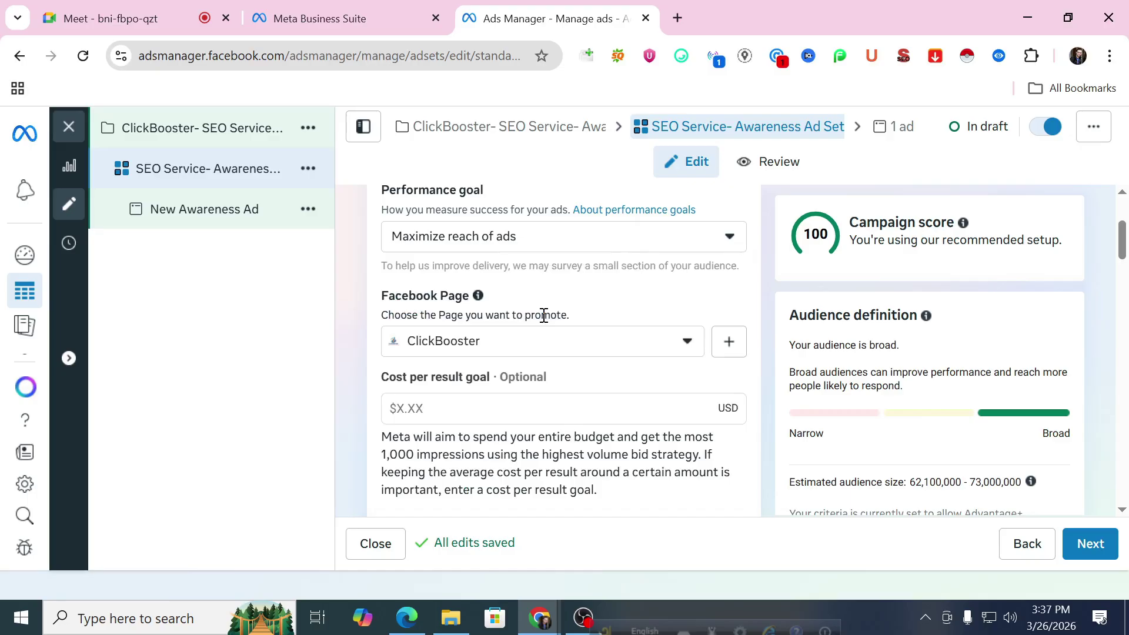
Step: Choose ClickBooster as the Facebook Page to promote in the ad set
{"action": "scroll", "coordinate": [504, 267], "scroll_direction": "down", "scroll_amount": 1}
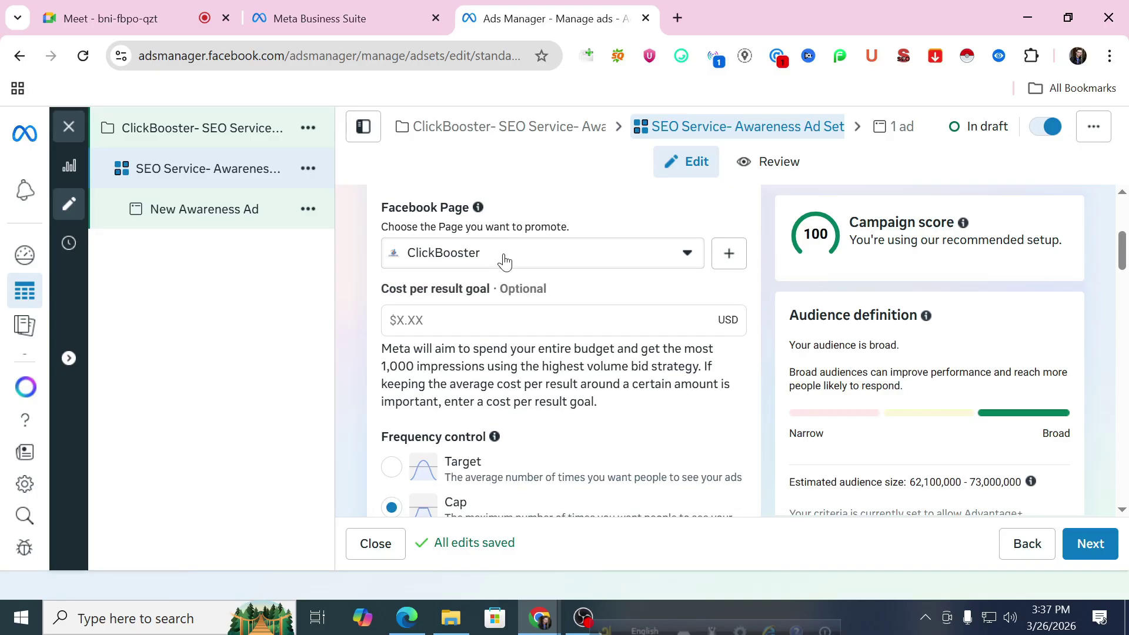
{"action": "left_click", "coordinate": [504, 259]}
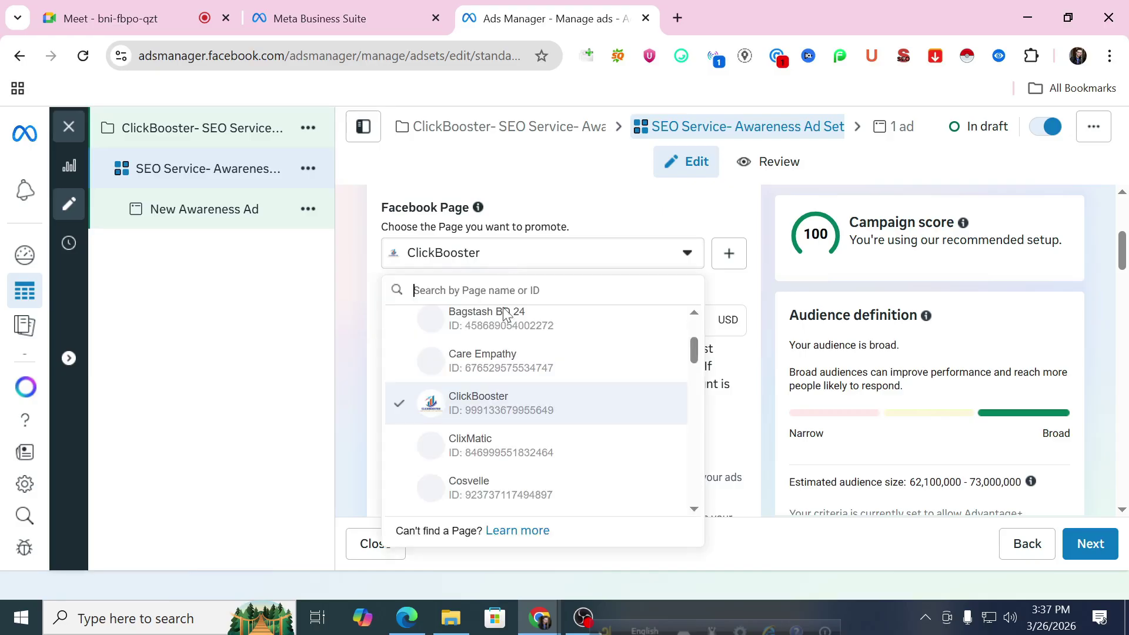
{"action": "left_click", "coordinate": [517, 401]}
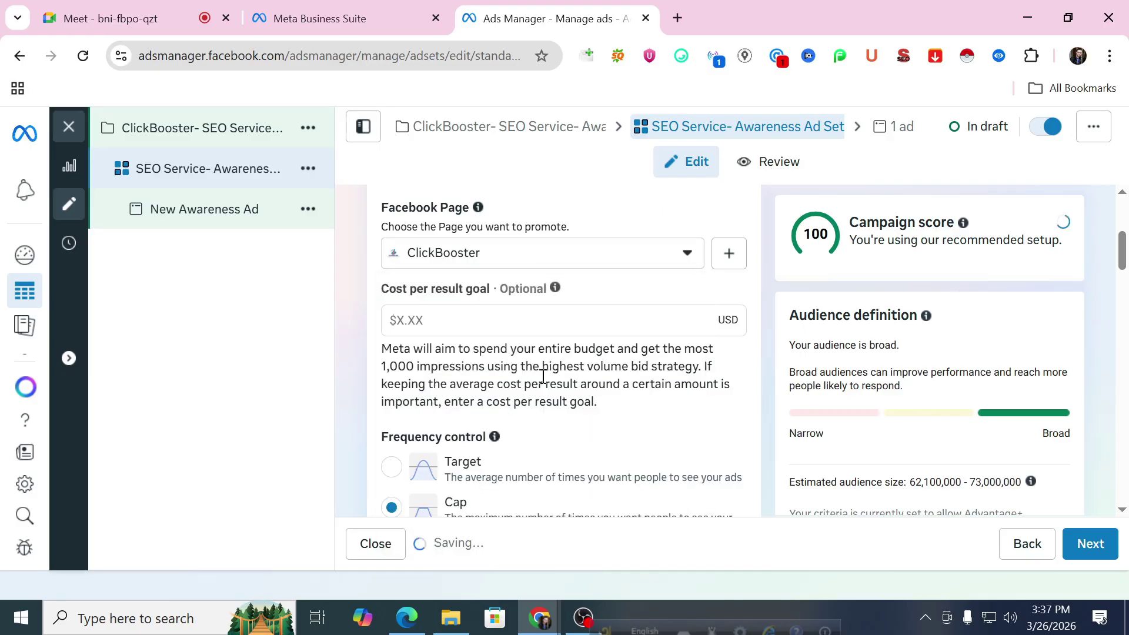
Step: Try a cost per result goal of 0.20 USD, then leave the optional goal empty
{"action": "left_click", "coordinate": [503, 322]}
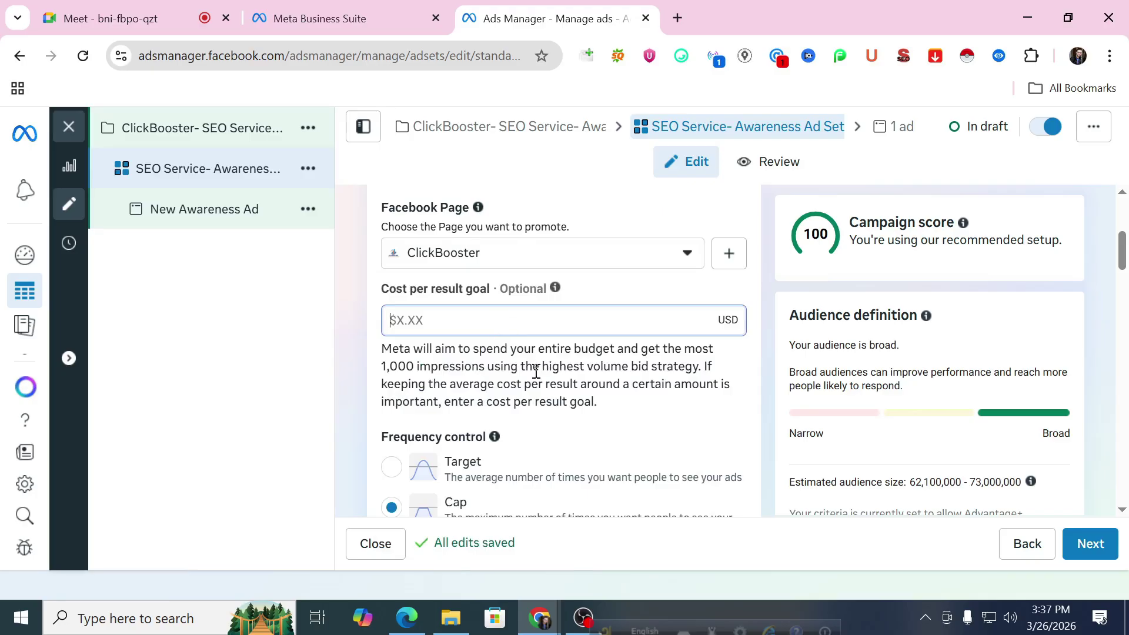
{"action": "scroll", "coordinate": [535, 371], "scroll_direction": "down", "scroll_amount": 1}
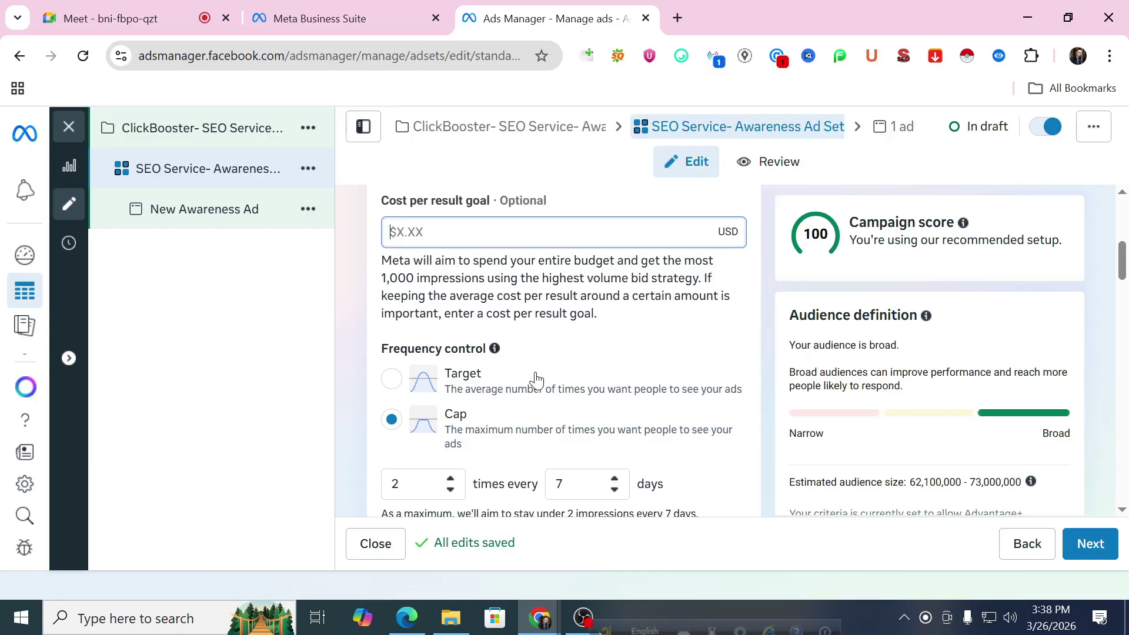
{"action": "type", "text": "0.20"}
{"action": "key", "text": "BackSpace"}
{"action": "key", "text": "BackSpace"}
{"action": "key", "text": "BackSpace"}
{"action": "type", "text": "1"}
{"action": "key", "text": "BackSpace"}
{"action": "type", "text": "1"}
{"action": "left_click_drag", "start_coordinate": [426, 237], "coordinate": [388, 230]}
{"action": "key", "text": "BackSpace"}
Step: Set the frequency cap to 5 times every 1 day
{"action": "scroll", "coordinate": [635, 353], "scroll_direction": "down", "scroll_amount": 3}
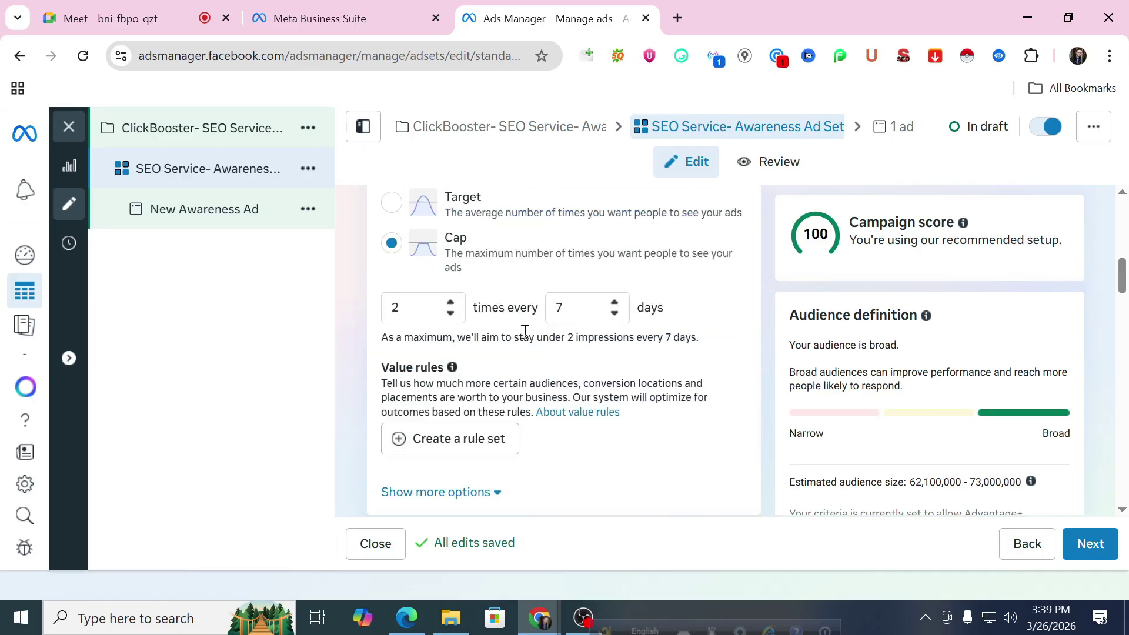
{"action": "left_click_drag", "start_coordinate": [420, 303], "coordinate": [390, 307]}
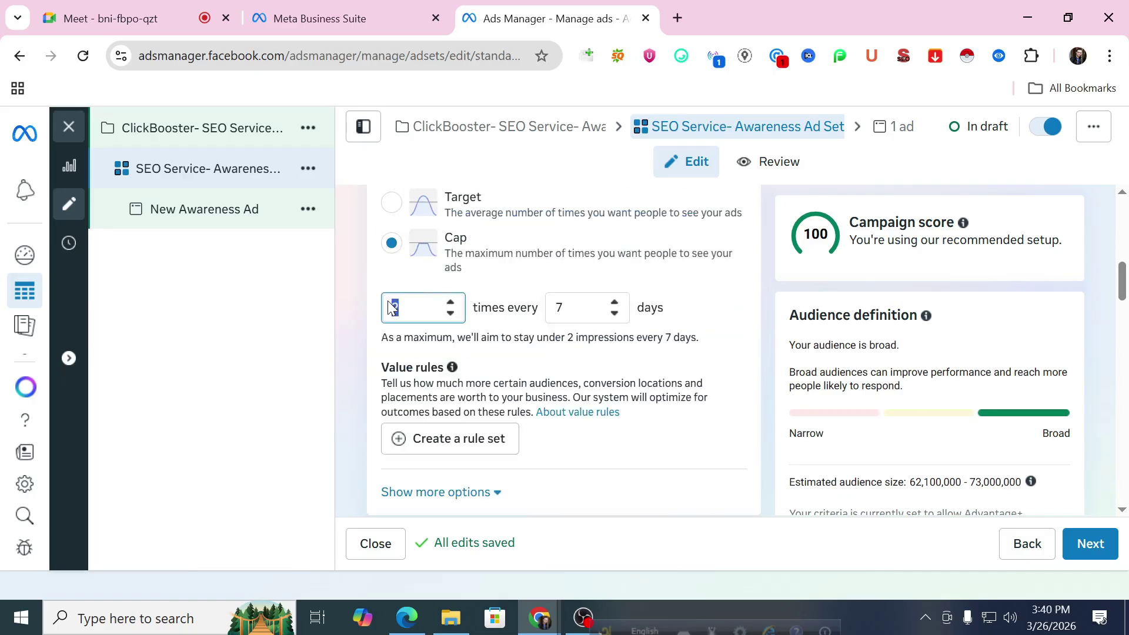
{"action": "left_click", "coordinate": [564, 314]}
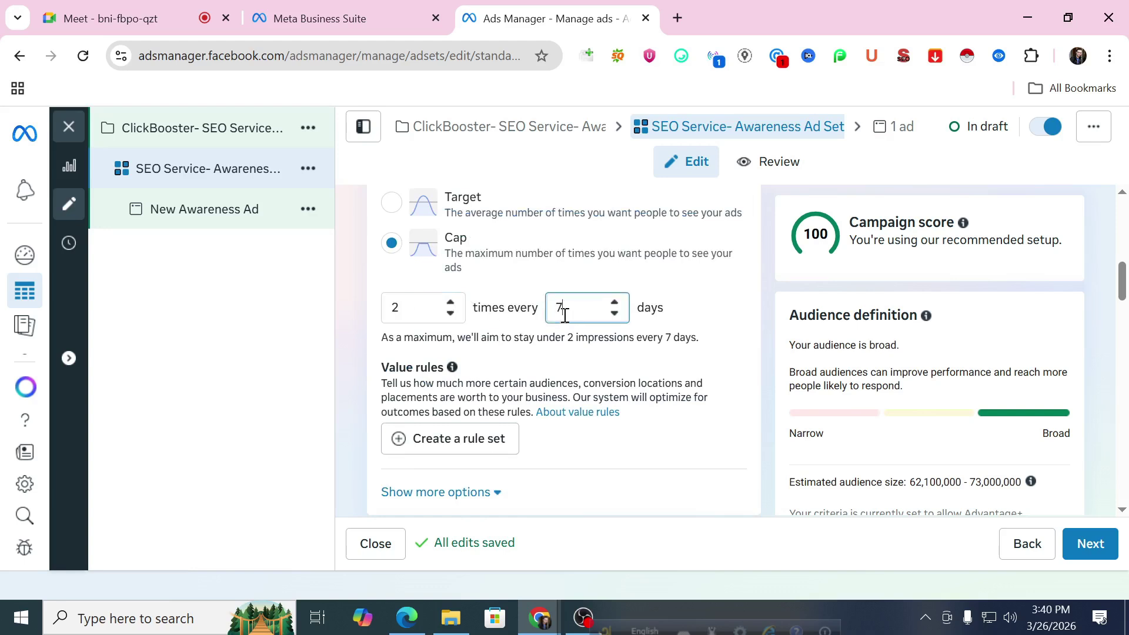
{"action": "type", "text": "1"}
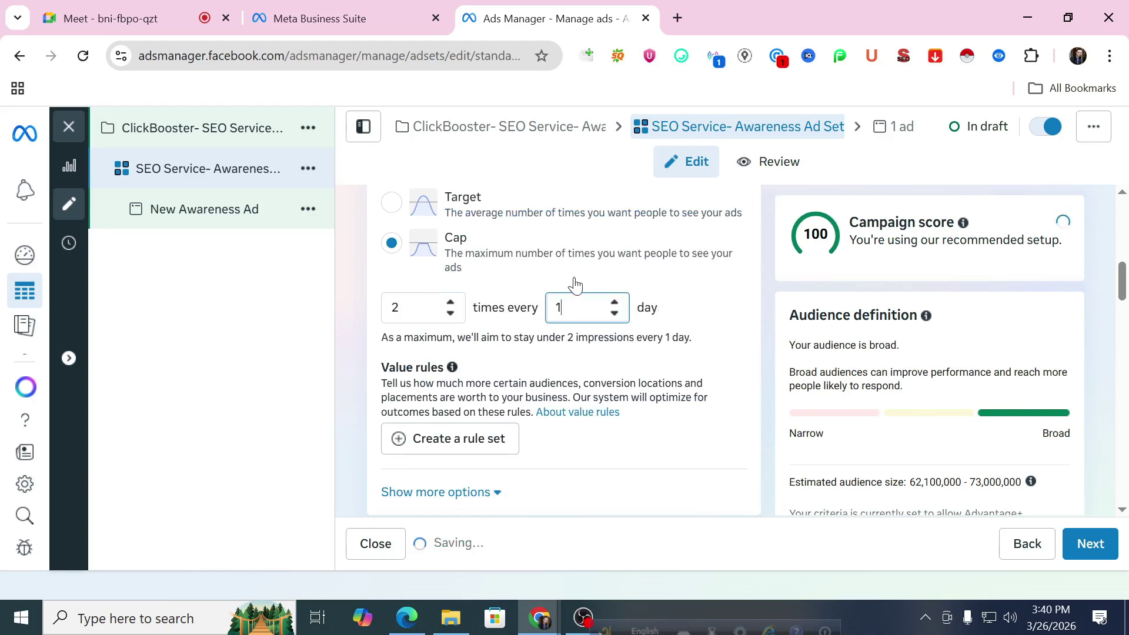
{"action": "left_click_drag", "start_coordinate": [403, 301], "coordinate": [389, 310]}
{"action": "type", "text": "5"}
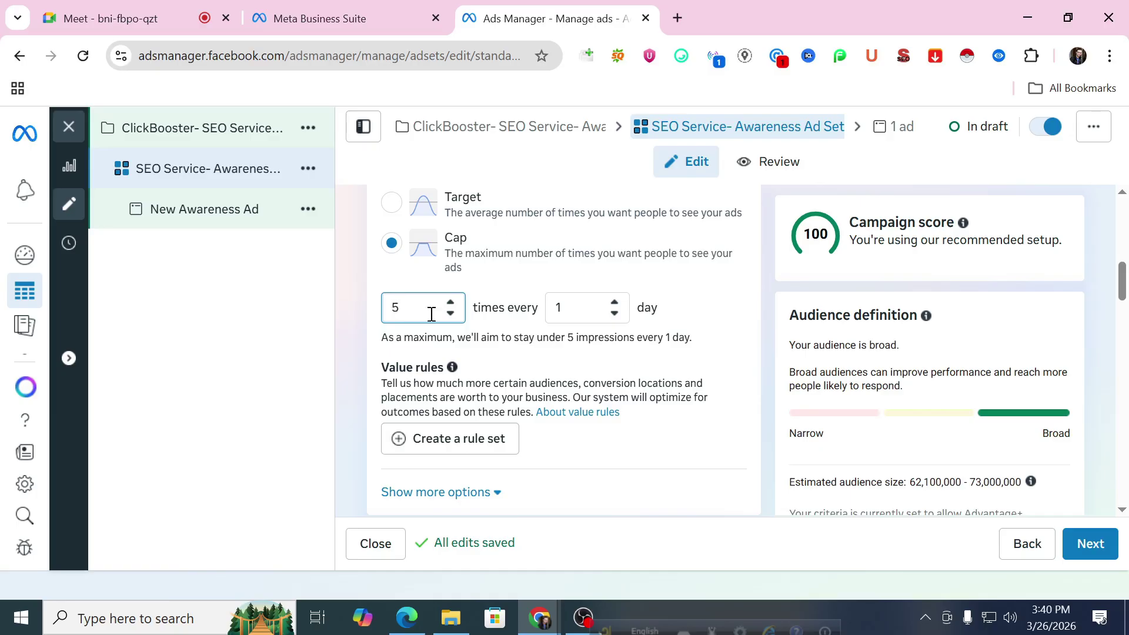
Step: Set the frequency cap to 10 times every 3 days
{"action": "double_click", "coordinate": [559, 308]}
{"action": "type", "text": "3"}
{"action": "left_click", "coordinate": [402, 316]}
{"action": "left_click_drag", "start_coordinate": [397, 315], "coordinate": [386, 315]}
{"action": "type", "text": "10"}
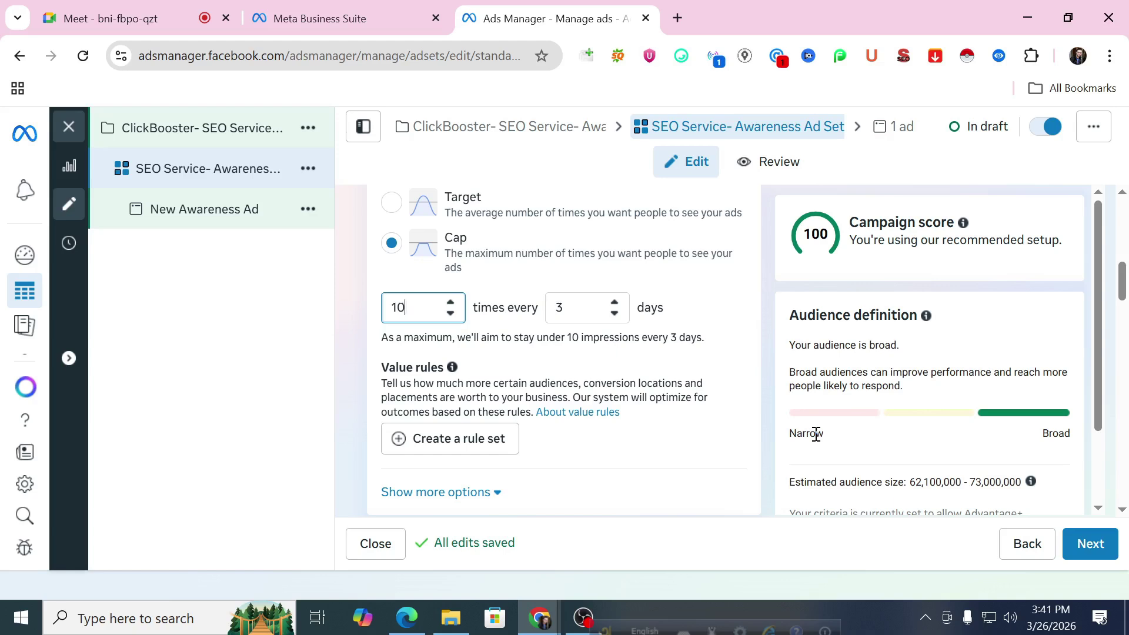
Step: Expand the additional options below the value rules and check the delivery type and Dynamic creative settings
{"action": "scroll", "coordinate": [670, 442], "scroll_direction": "down", "scroll_amount": 3}
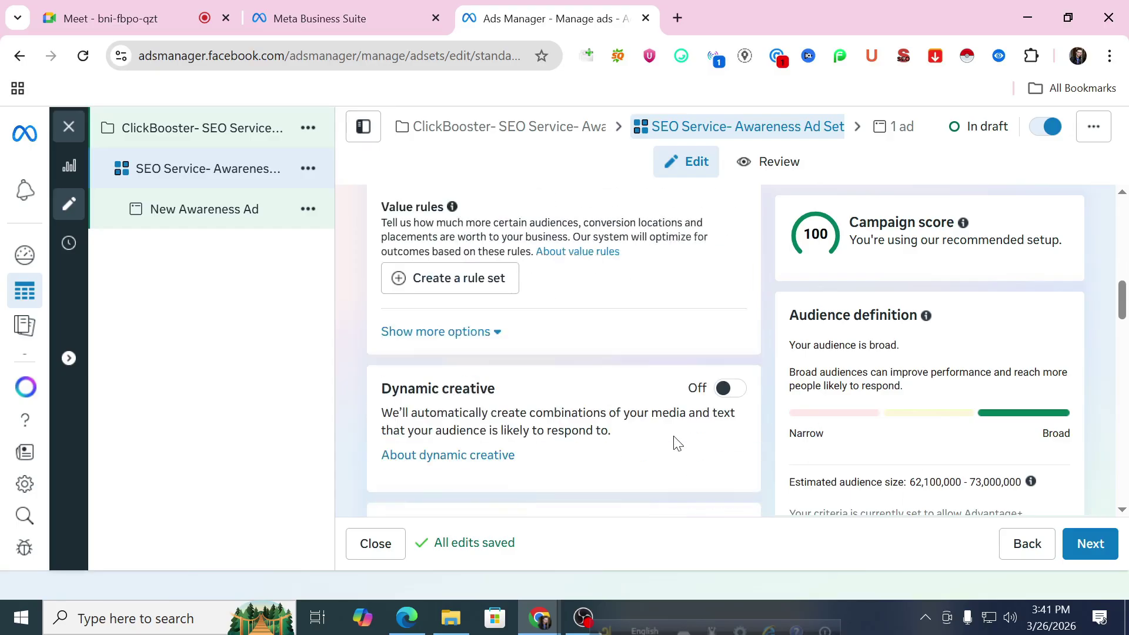
{"action": "left_click", "coordinate": [399, 323]}
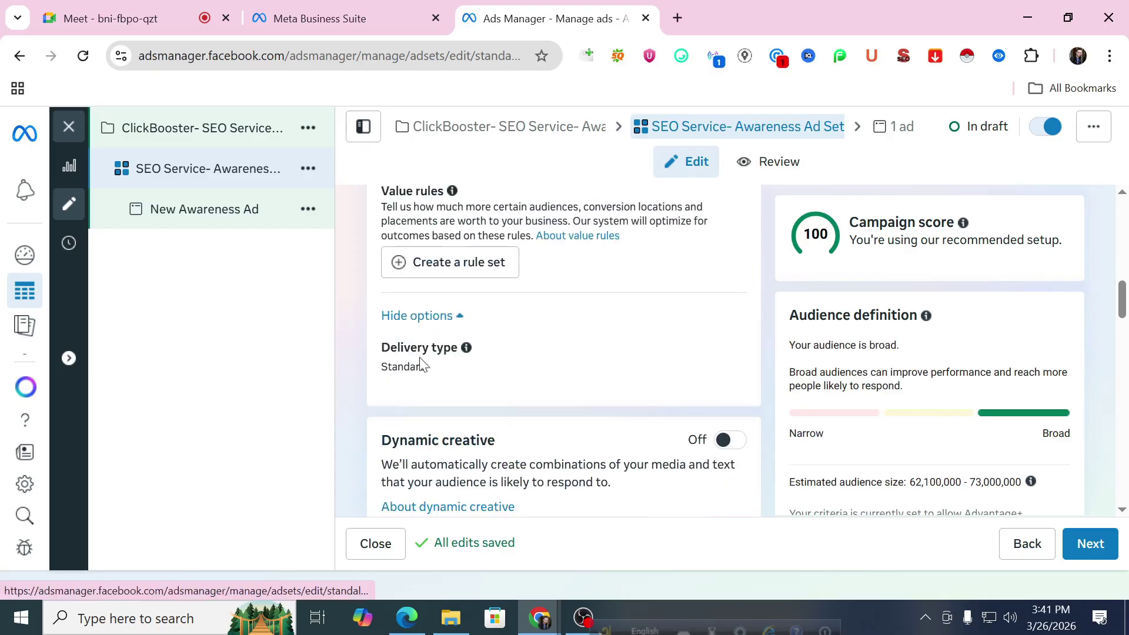
{"action": "scroll", "coordinate": [521, 364], "scroll_direction": "down", "scroll_amount": 3}
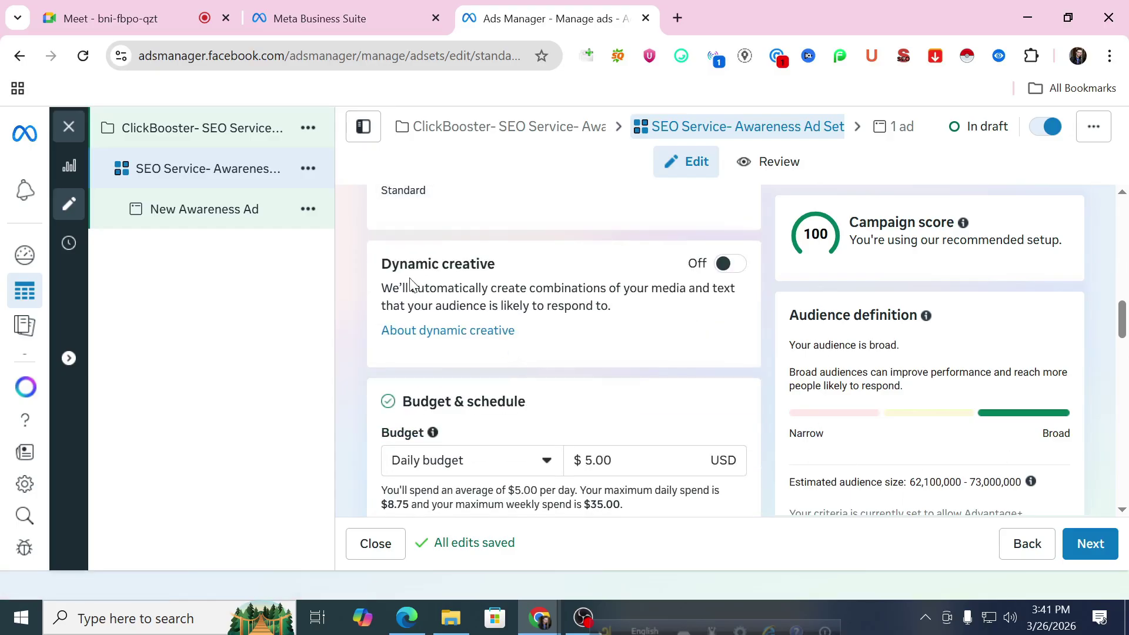
Step: Switch the ad set's budget to a Lifetime budget and set the amount to $50
{"action": "scroll", "coordinate": [493, 346], "scroll_direction": "down", "scroll_amount": 3}
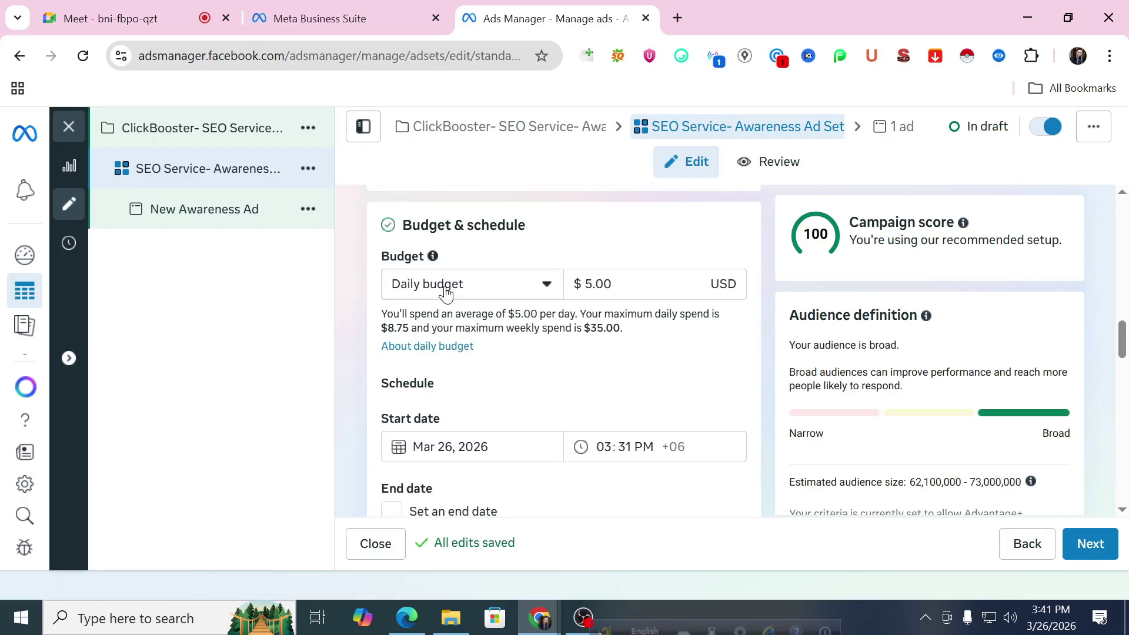
{"action": "left_click", "coordinate": [481, 292]}
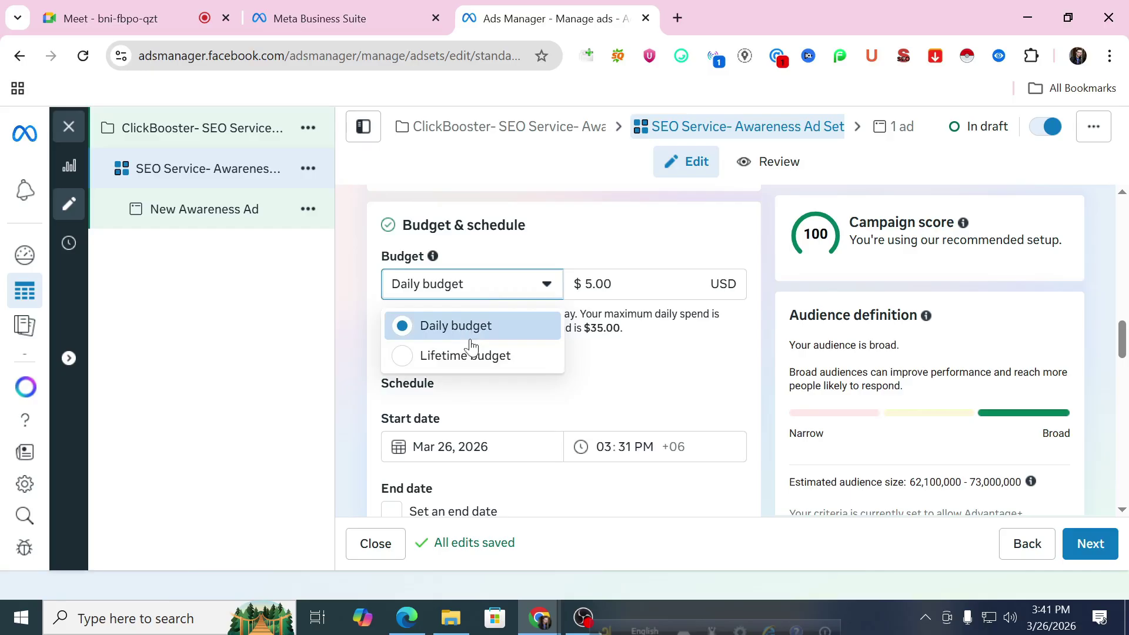
{"action": "left_click", "coordinate": [547, 365]}
{"action": "left_click_drag", "start_coordinate": [618, 285], "coordinate": [536, 281]}
{"action": "key", "text": "BackSpace"}
{"action": "type", "text": "3500"}
{"action": "left_click_drag", "start_coordinate": [692, 285], "coordinate": [569, 287]}
{"action": "type", "text": "50"}
{"action": "left_click", "coordinate": [684, 239]}
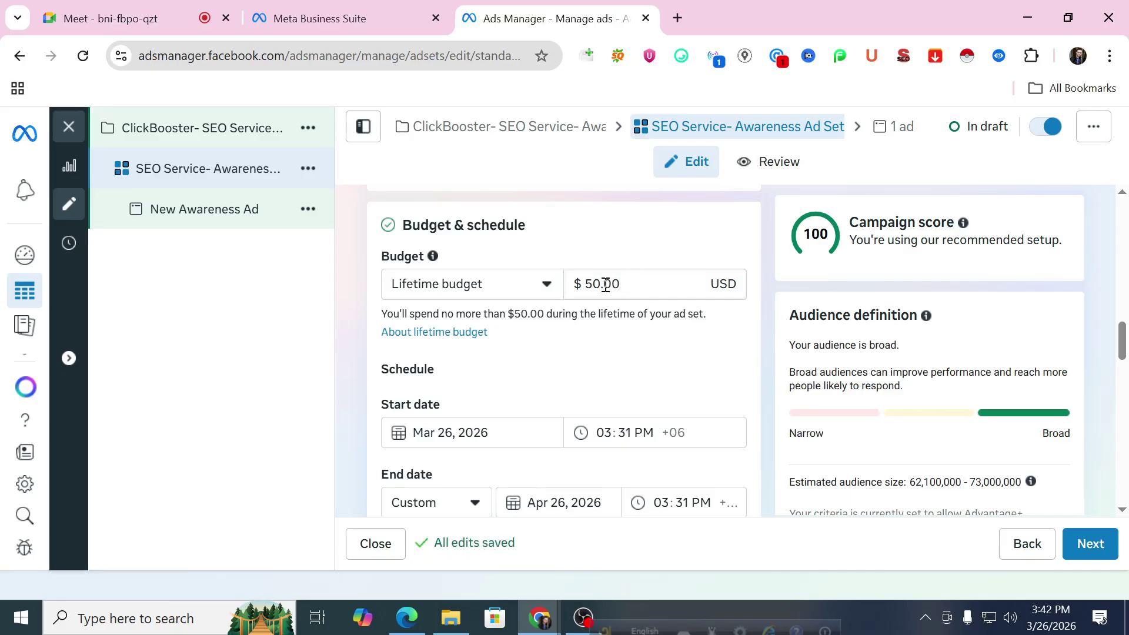
Step: Keep the end date option on Custom and set the ad set's end date to March 31, 2026
{"action": "scroll", "coordinate": [532, 318], "scroll_direction": "down", "scroll_amount": 2}
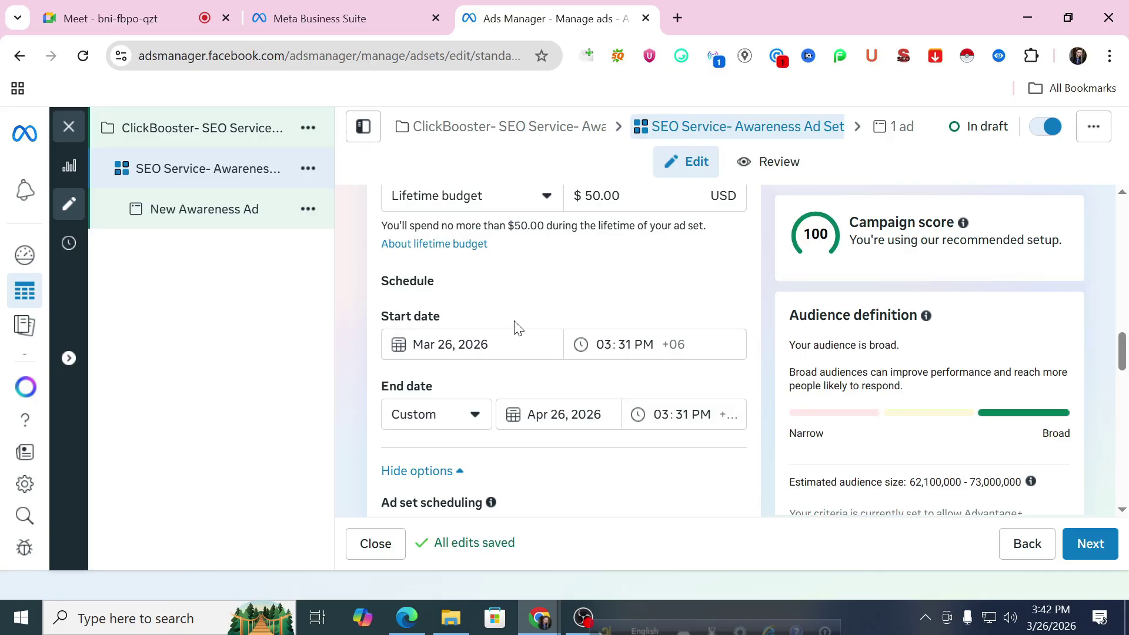
{"action": "scroll", "coordinate": [516, 328], "scroll_direction": "up", "scroll_amount": 2}
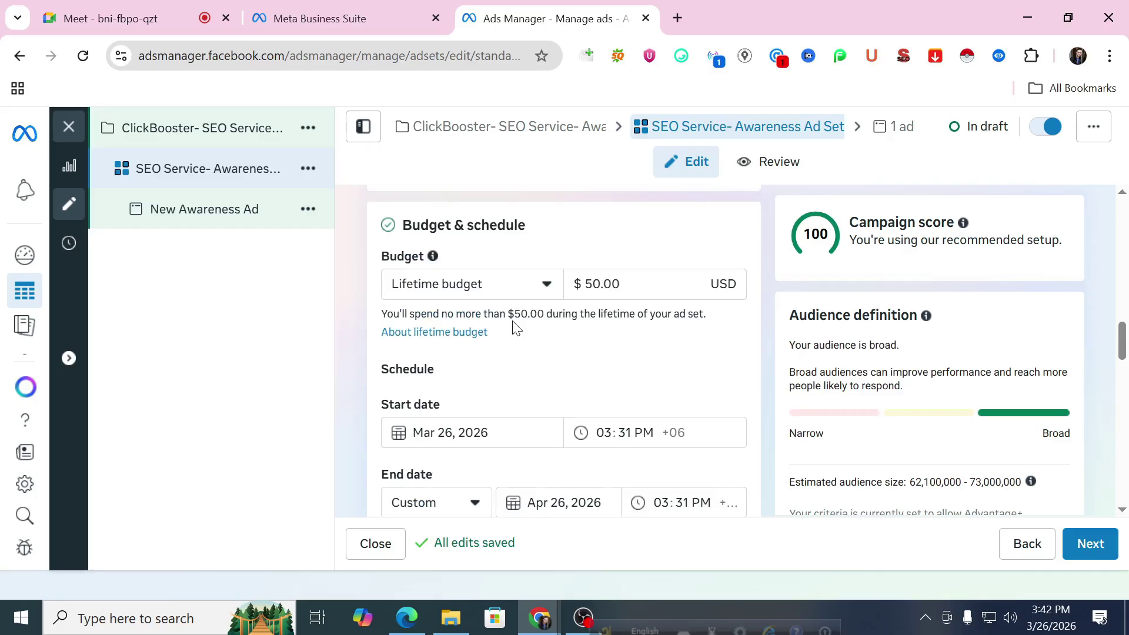
{"action": "scroll", "coordinate": [509, 308], "scroll_direction": "down", "scroll_amount": 2}
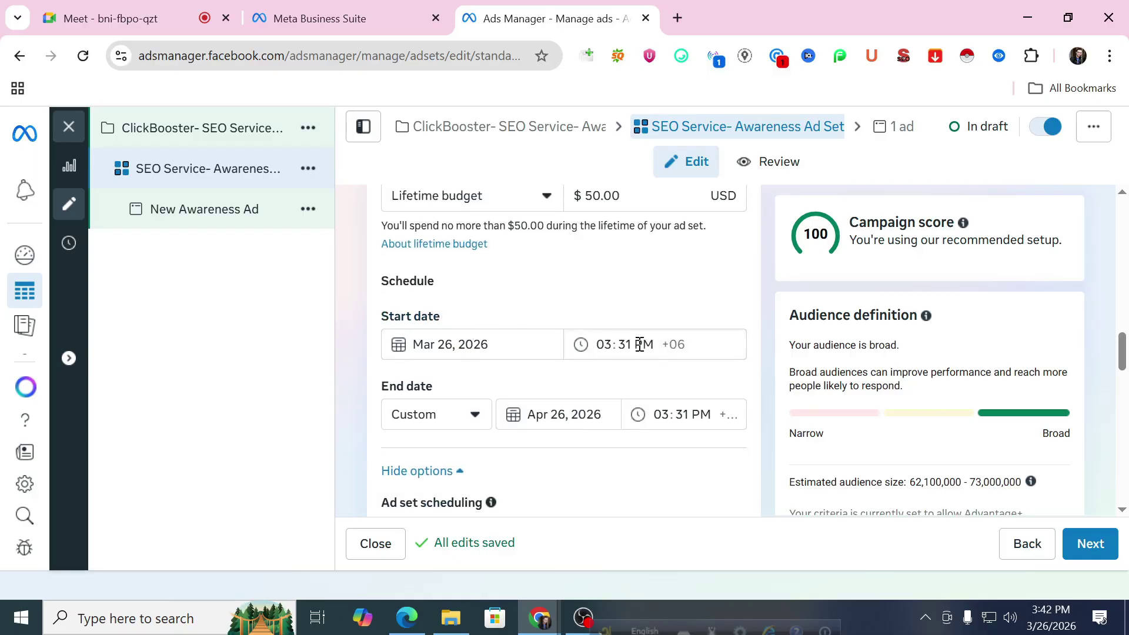
{"action": "scroll", "coordinate": [539, 336], "scroll_direction": "down", "scroll_amount": 2}
{"action": "left_click", "coordinate": [451, 330]}
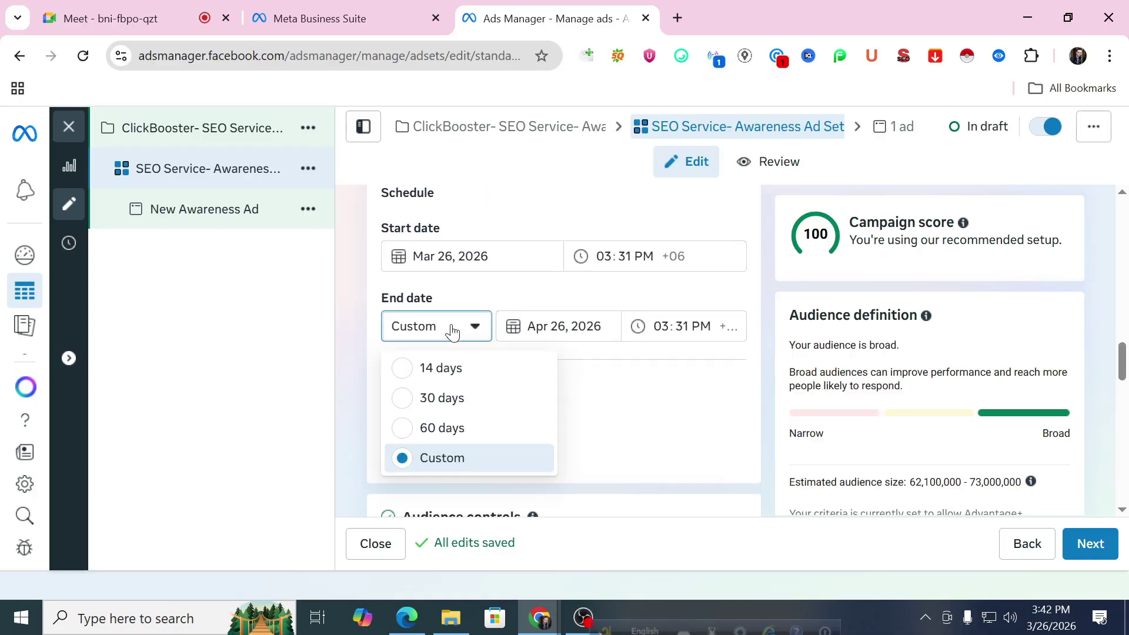
{"action": "left_click", "coordinate": [470, 465]}
{"action": "left_click", "coordinate": [555, 323]}
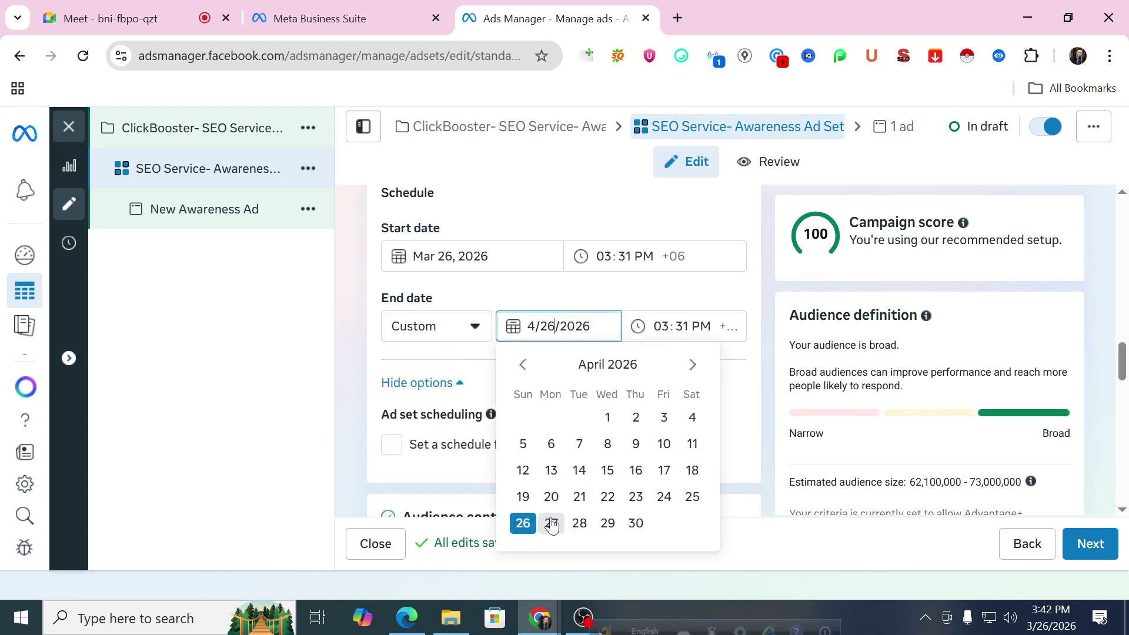
{"action": "left_click", "coordinate": [522, 365]}
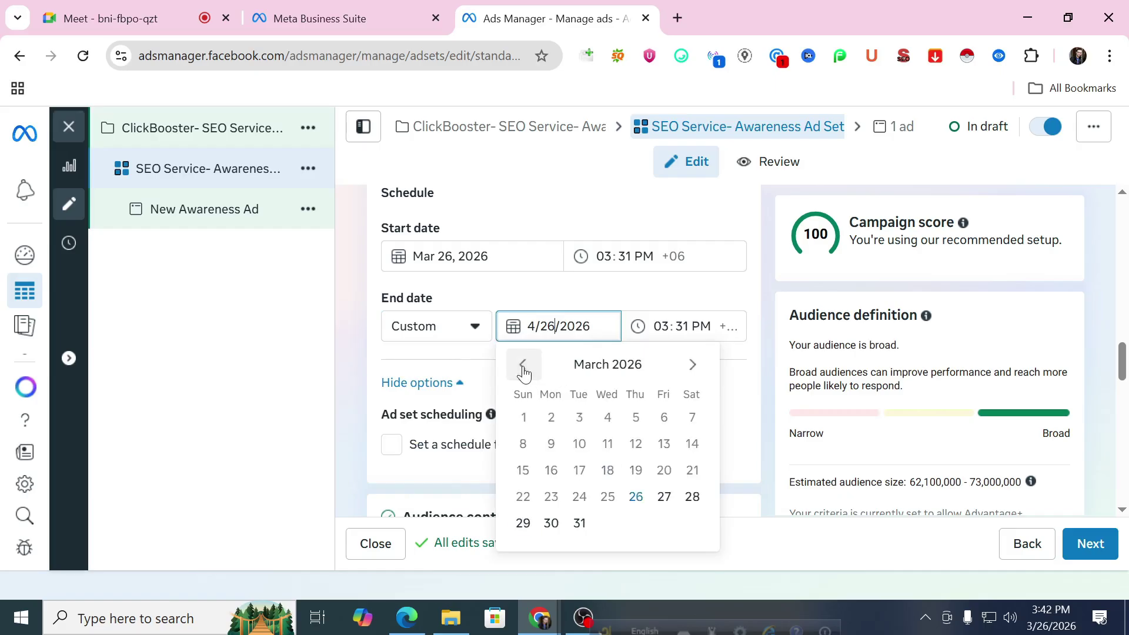
{"action": "left_click", "coordinate": [581, 523]}
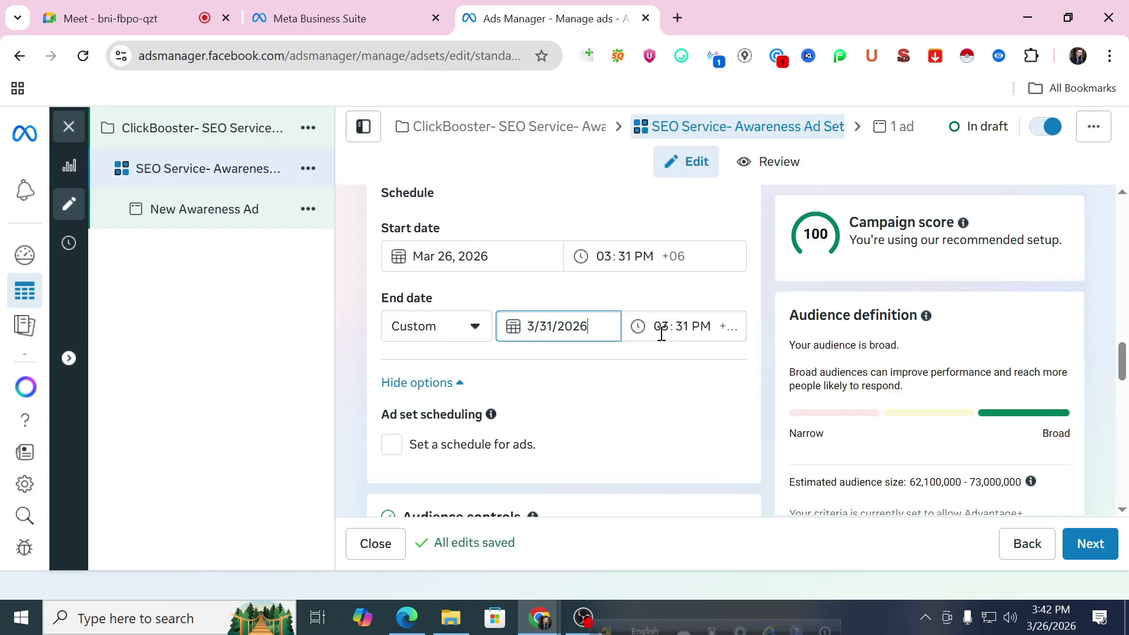
Step: Change the ad set's budget type back to Daily budget
{"action": "scroll", "coordinate": [663, 341], "scroll_direction": "up", "scroll_amount": 3}
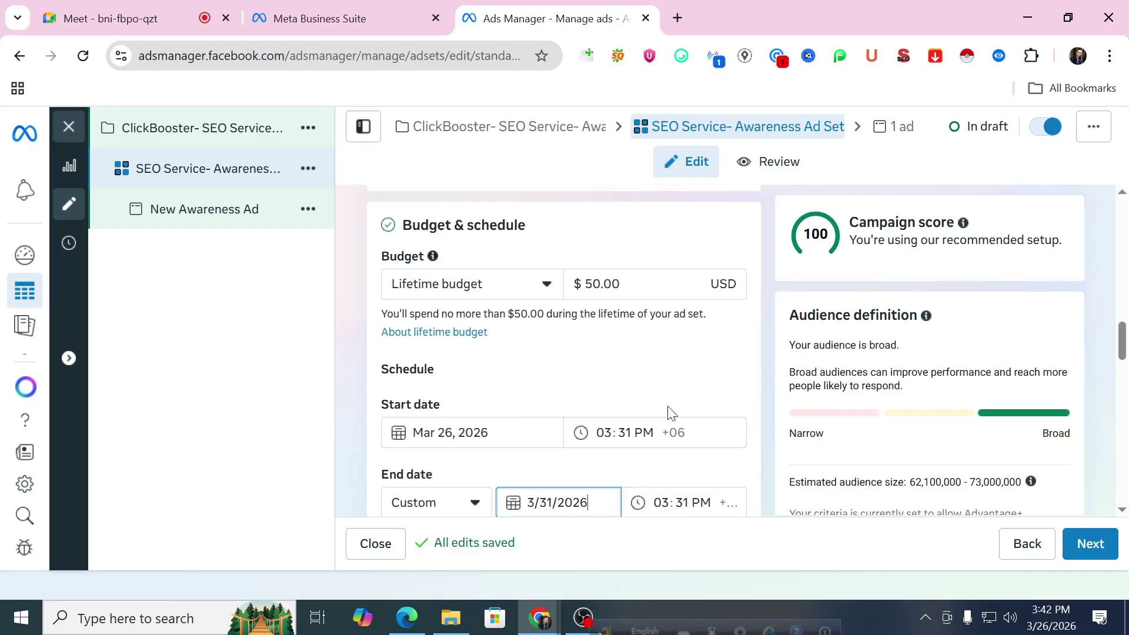
{"action": "left_click", "coordinate": [466, 285]}
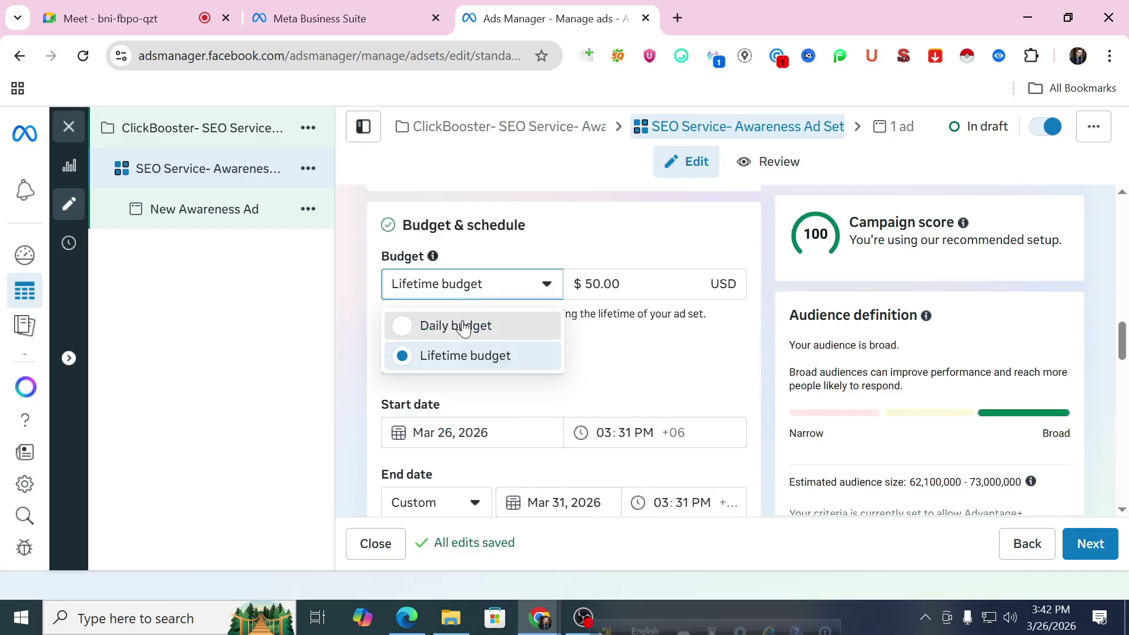
{"action": "left_click", "coordinate": [460, 326]}
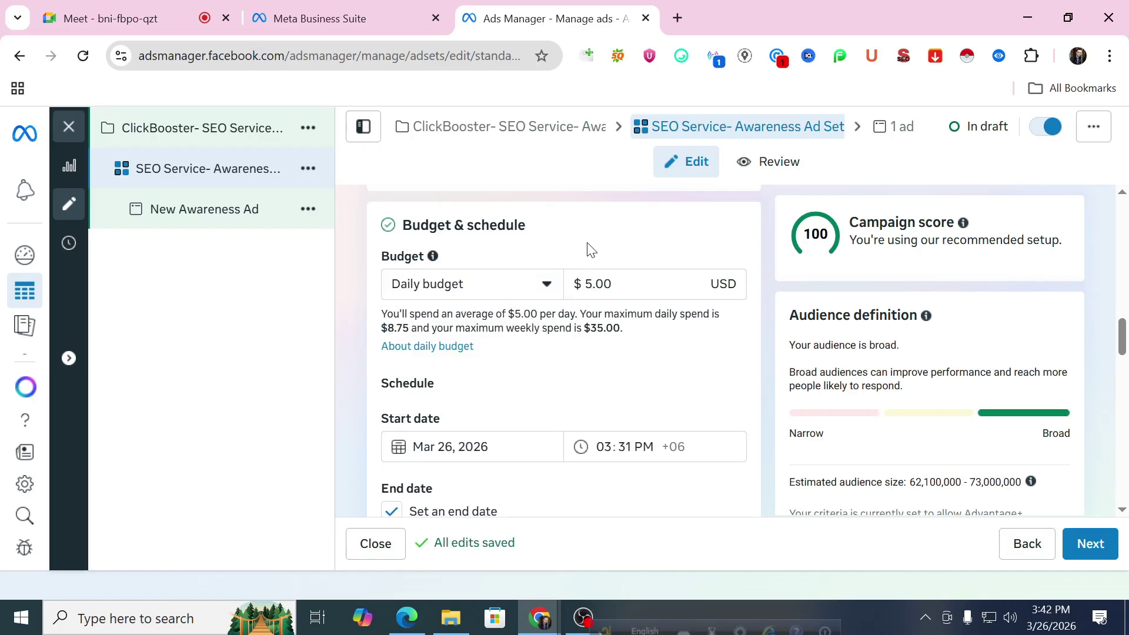
Step: Enable scheduled budget increases for the ad set and show the time period settings
{"action": "scroll", "coordinate": [615, 425], "scroll_direction": "down", "scroll_amount": 2}
{"action": "scroll", "coordinate": [615, 426], "scroll_direction": "down", "scroll_amount": 5}
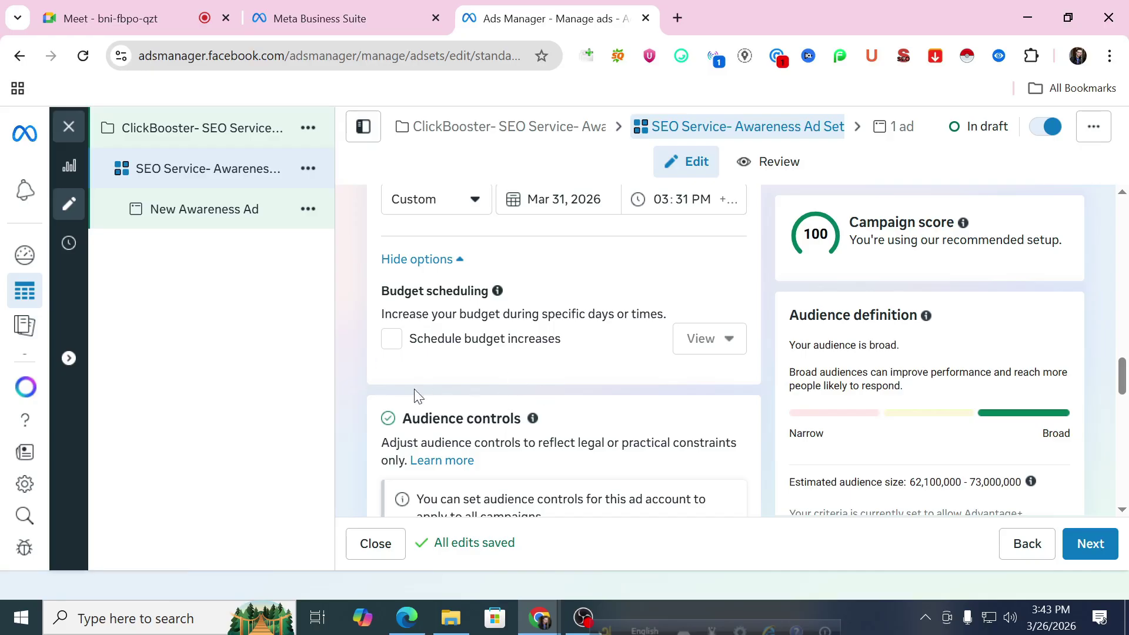
{"action": "left_click", "coordinate": [392, 339]}
{"action": "scroll", "coordinate": [593, 330], "scroll_direction": "down", "scroll_amount": 1}
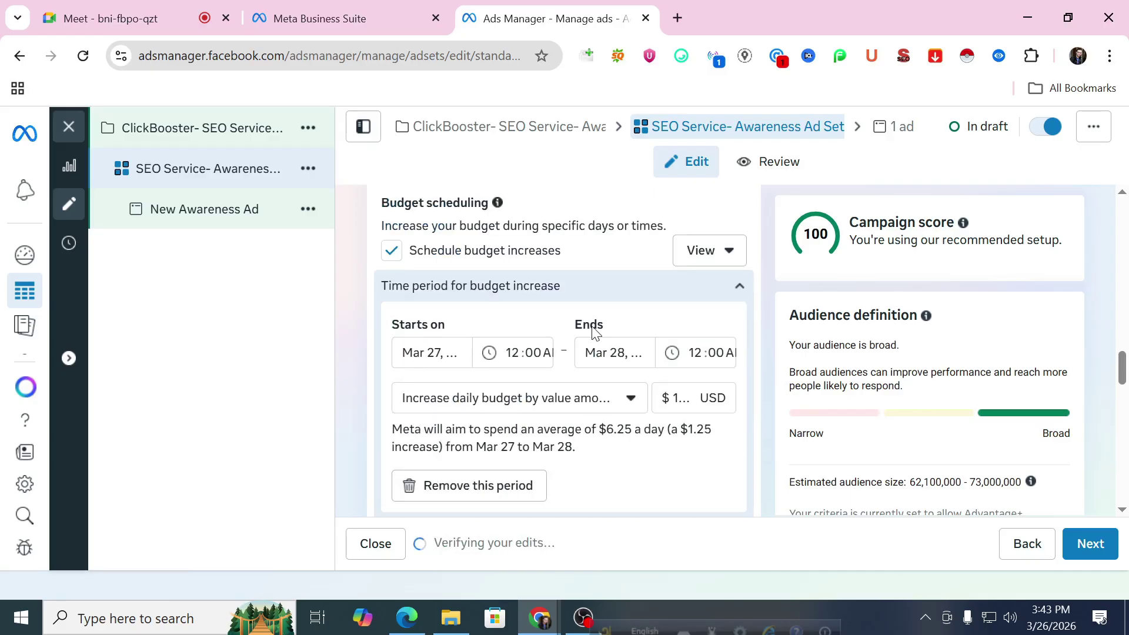
Step: Set the budget increase period to start at 10:00 AM and its end date to March 27, 2026
{"action": "scroll", "coordinate": [577, 370], "scroll_direction": "up", "scroll_amount": 3}
{"action": "scroll", "coordinate": [578, 373], "scroll_direction": "up", "scroll_amount": 2}
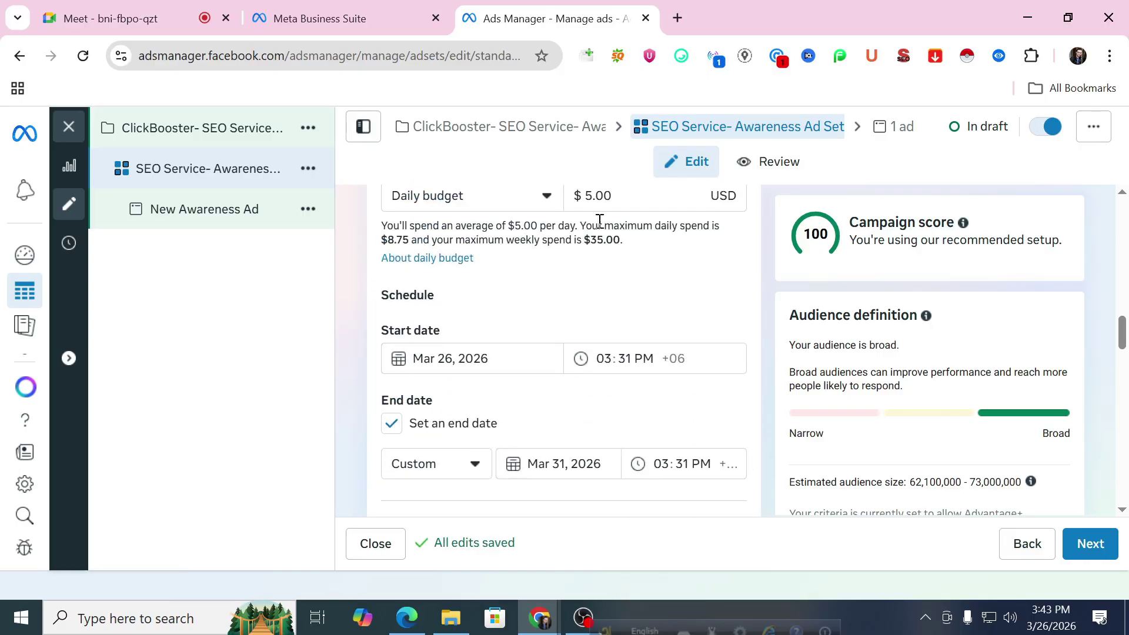
{"action": "scroll", "coordinate": [530, 498], "scroll_direction": "down", "scroll_amount": 3}
{"action": "scroll", "coordinate": [531, 498], "scroll_direction": "down", "scroll_amount": 3}
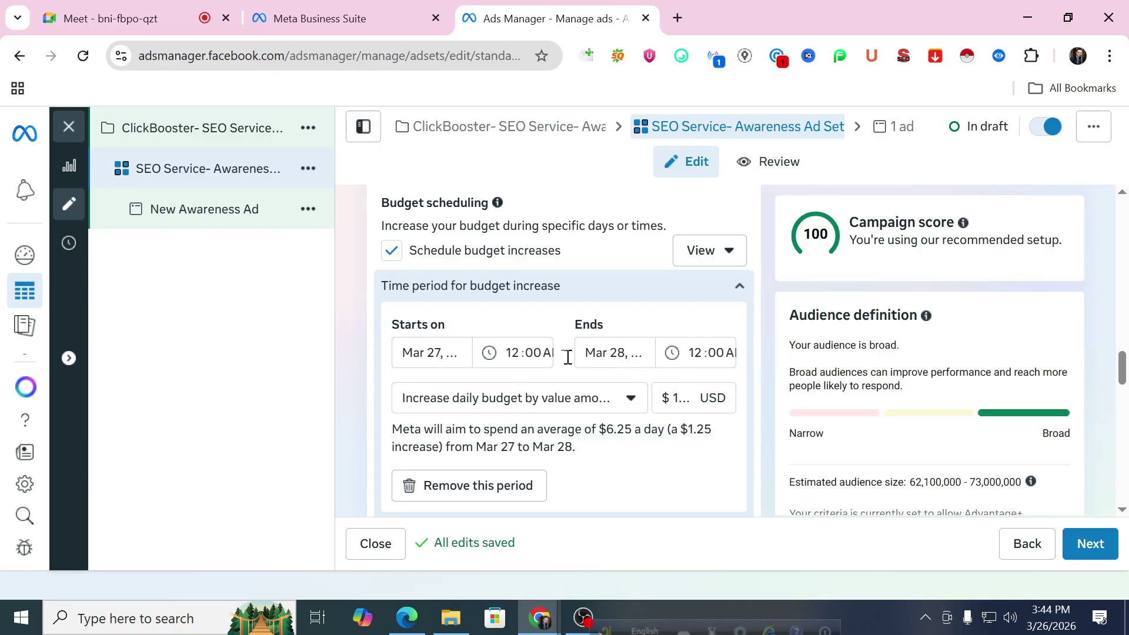
{"action": "left_click", "coordinate": [515, 351]}
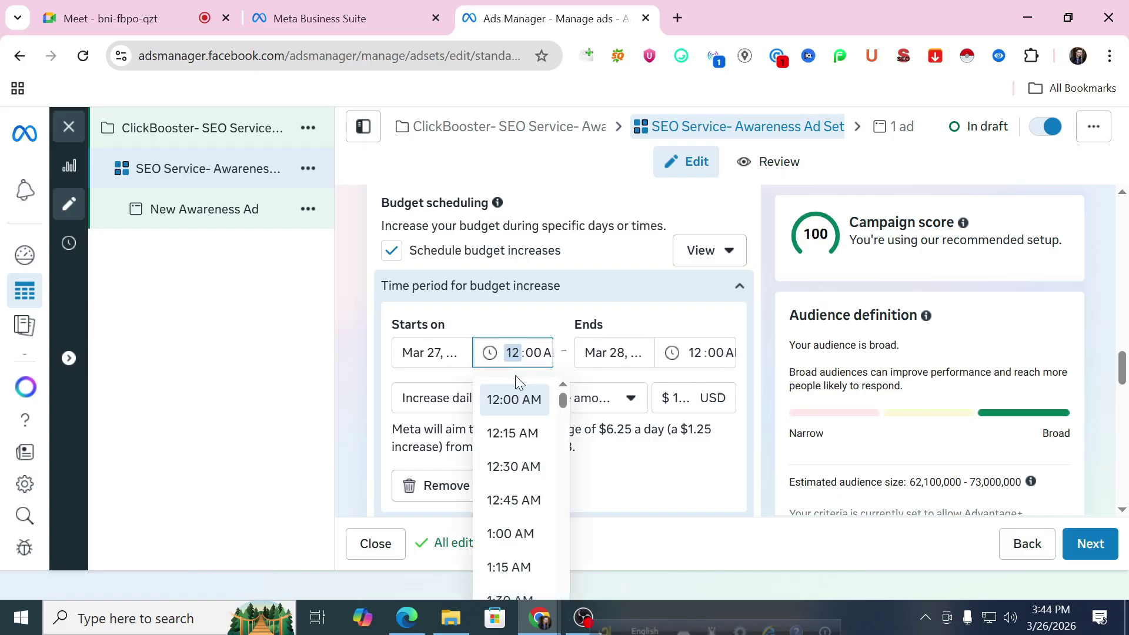
{"action": "type", "text": "10"}
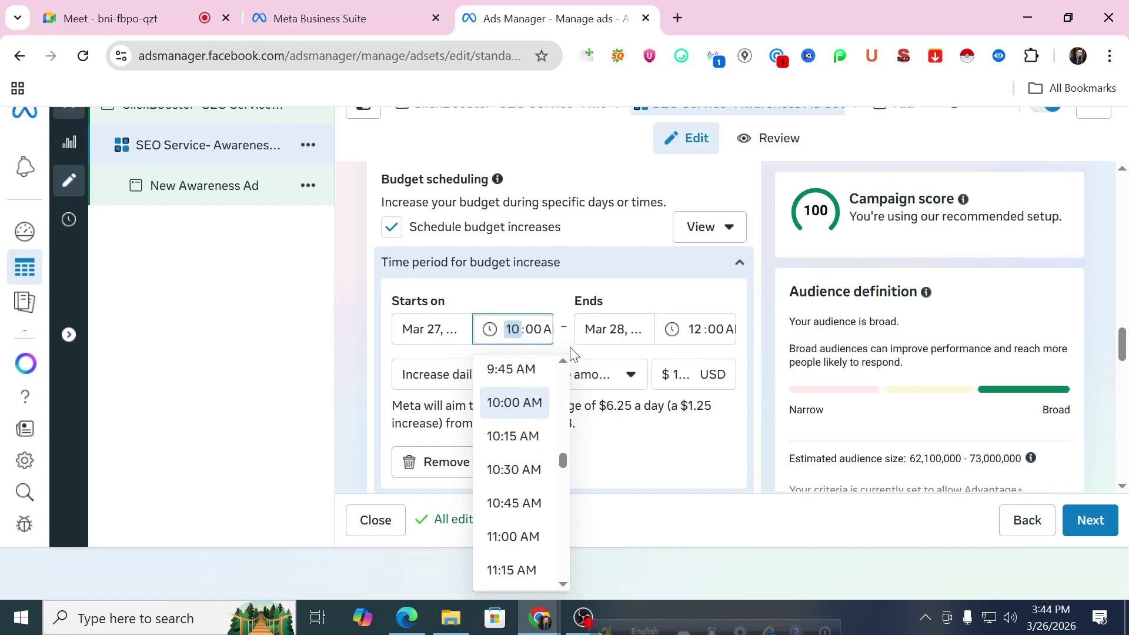
{"action": "left_click", "coordinate": [600, 328]}
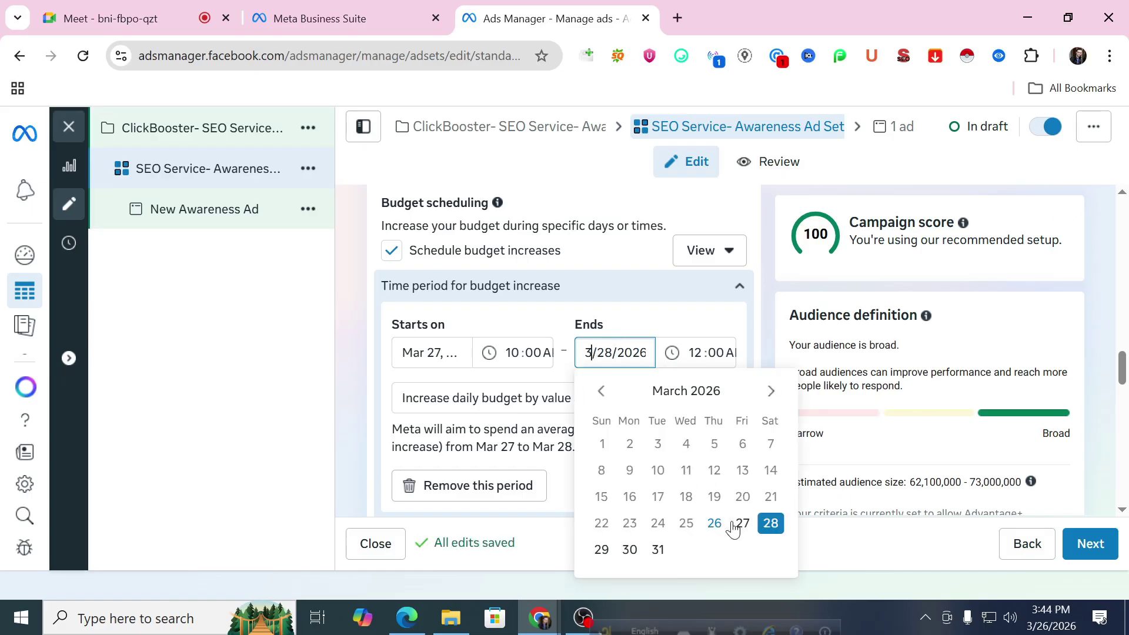
{"action": "left_click", "coordinate": [741, 523]}
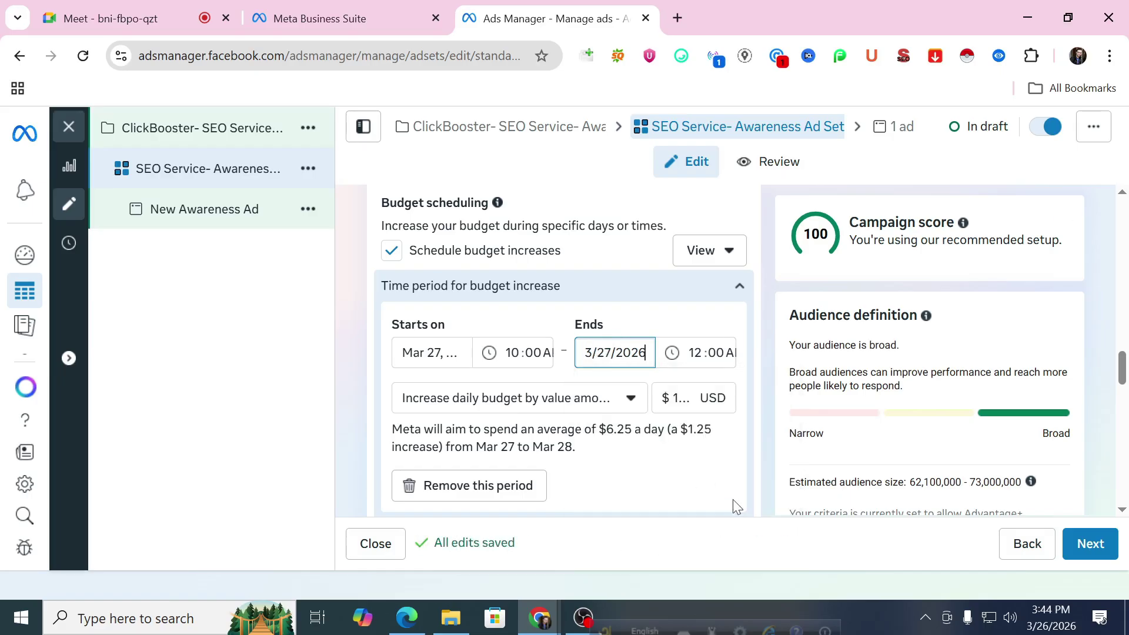
Step: Set the end time of the budget increase period to 1:00 AM
{"action": "left_click", "coordinate": [695, 357]}
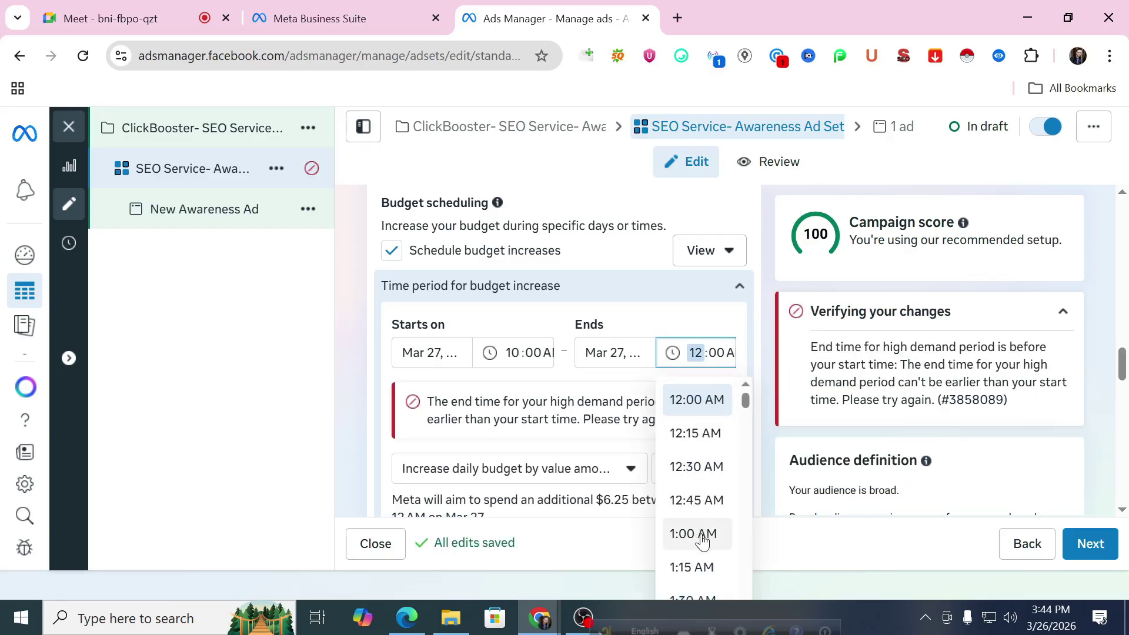
{"action": "scroll", "coordinate": [702, 541], "scroll_direction": "down", "scroll_amount": 2}
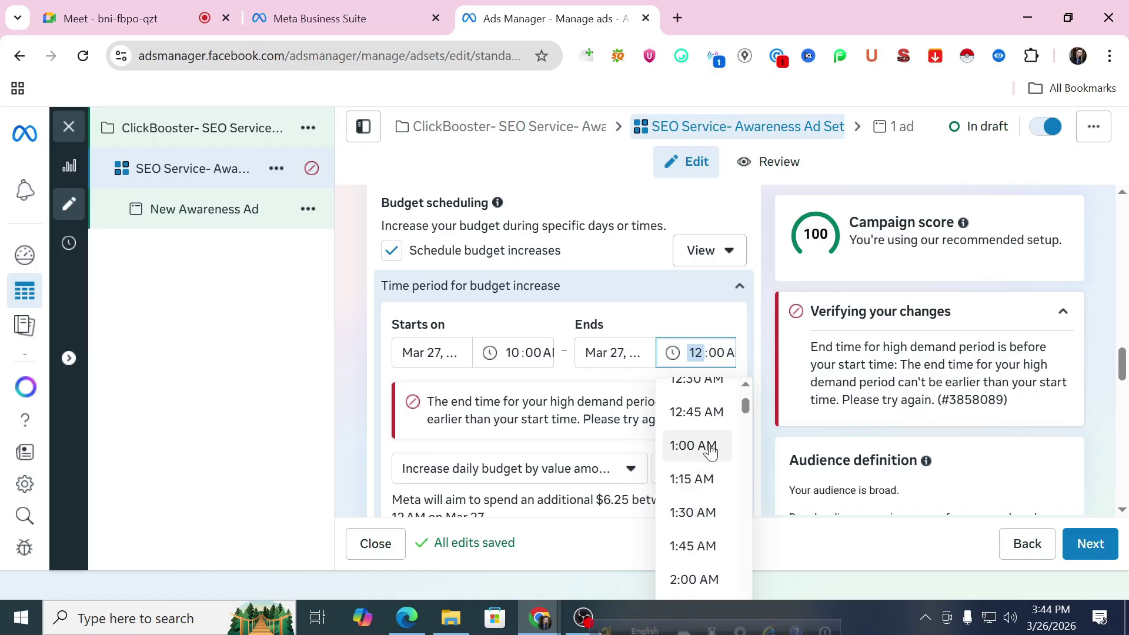
{"action": "scroll", "coordinate": [710, 496], "scroll_direction": "down", "scroll_amount": 2}
{"action": "scroll", "coordinate": [712, 498], "scroll_direction": "up", "scroll_amount": 2}
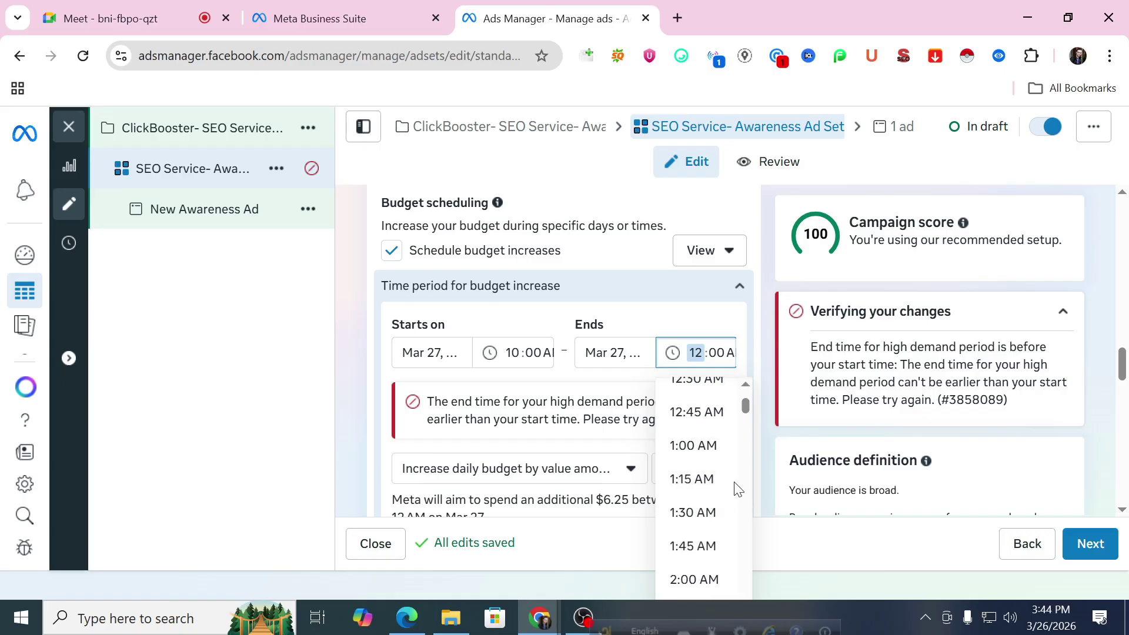
{"action": "scroll", "coordinate": [720, 499], "scroll_direction": "down", "scroll_amount": 20}
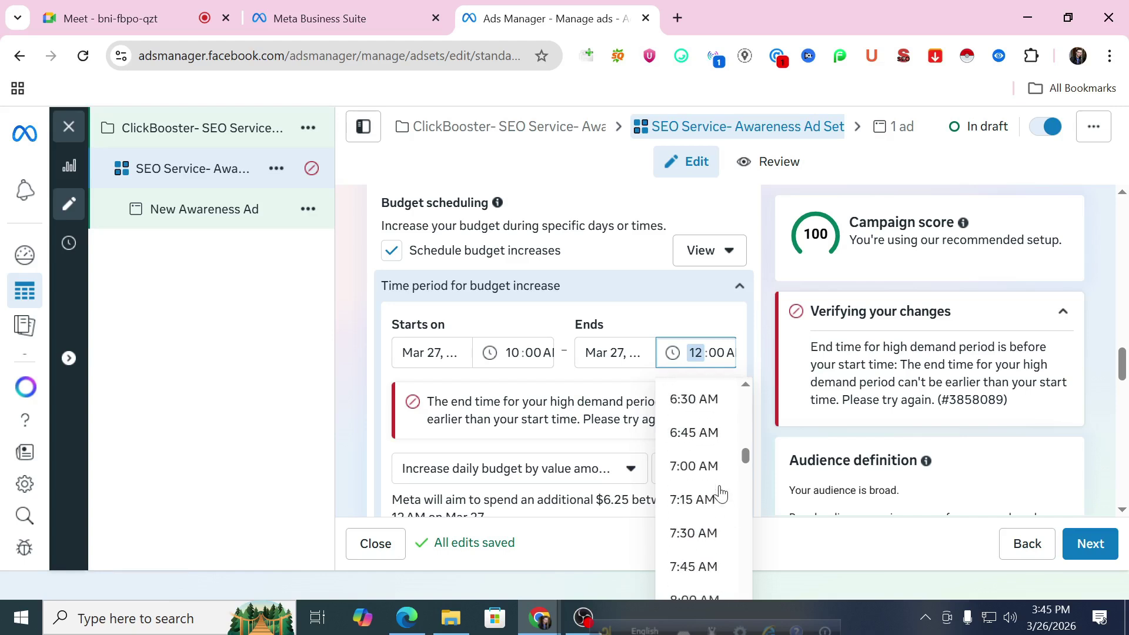
{"action": "scroll", "coordinate": [721, 494], "scroll_direction": "down", "scroll_amount": 7}
{"action": "scroll", "coordinate": [722, 499], "scroll_direction": "up", "scroll_amount": 3}
{"action": "scroll", "coordinate": [714, 533], "scroll_direction": "up", "scroll_amount": 9}
{"action": "scroll", "coordinate": [713, 531], "scroll_direction": "up", "scroll_amount": 15}
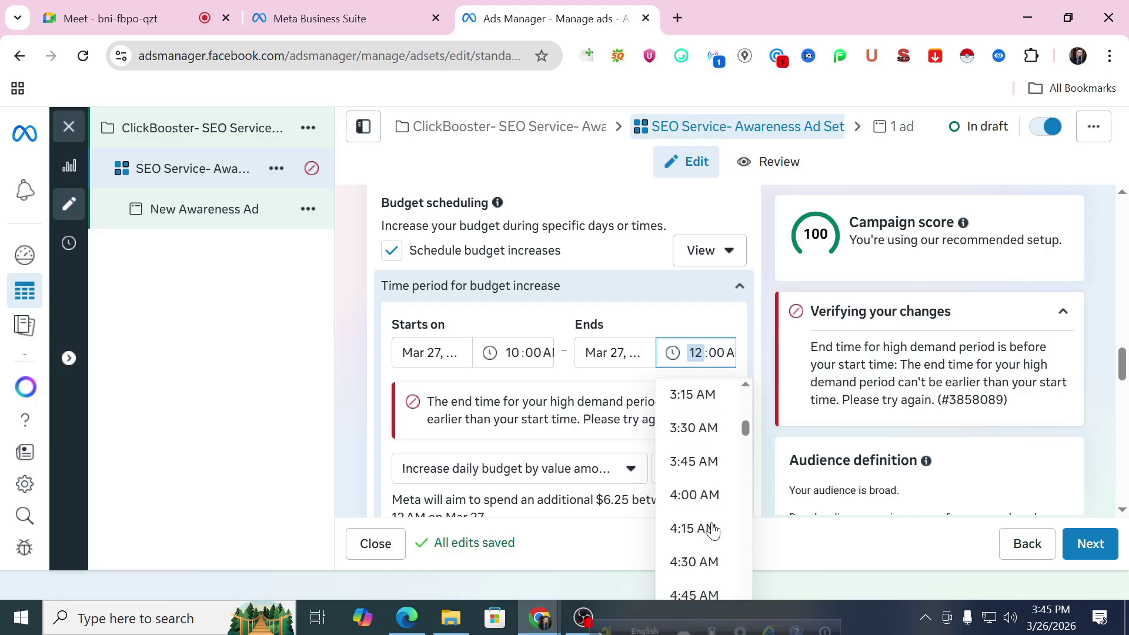
{"action": "scroll", "coordinate": [714, 532], "scroll_direction": "up", "scroll_amount": 5}
{"action": "scroll", "coordinate": [712, 526], "scroll_direction": "down", "scroll_amount": 2}
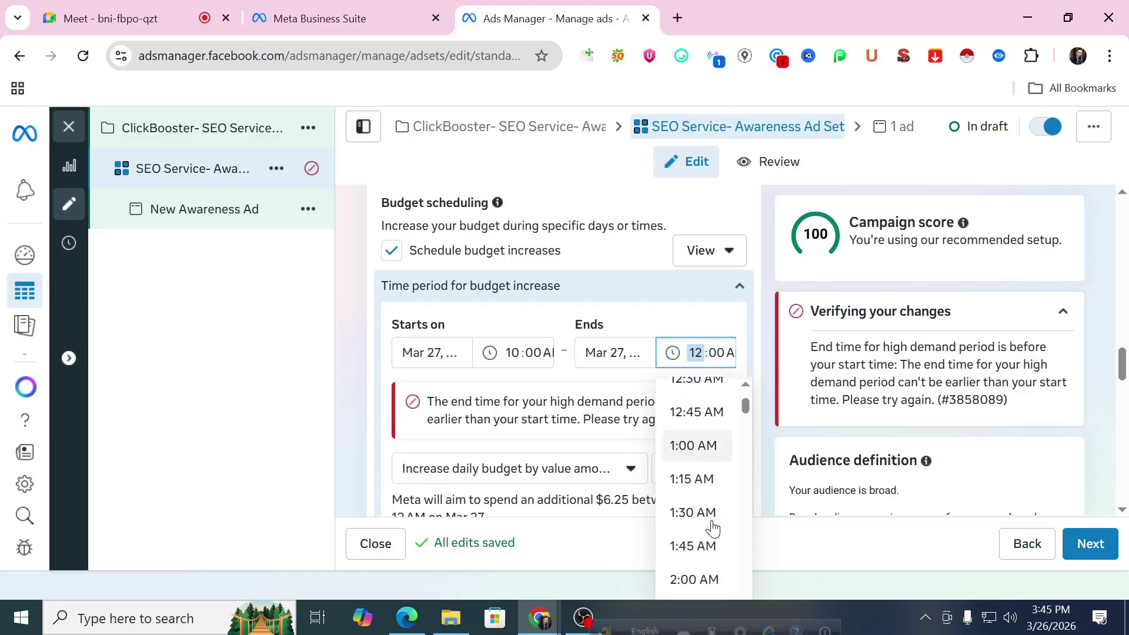
{"action": "left_click", "coordinate": [706, 444]}
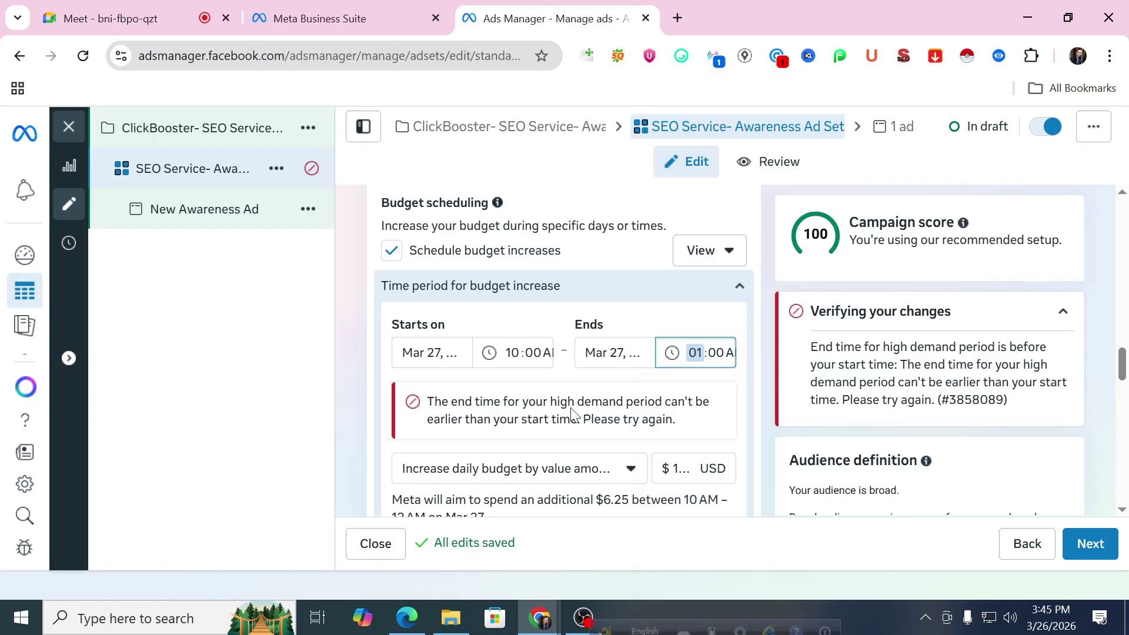
{"action": "left_click", "coordinate": [674, 306]}
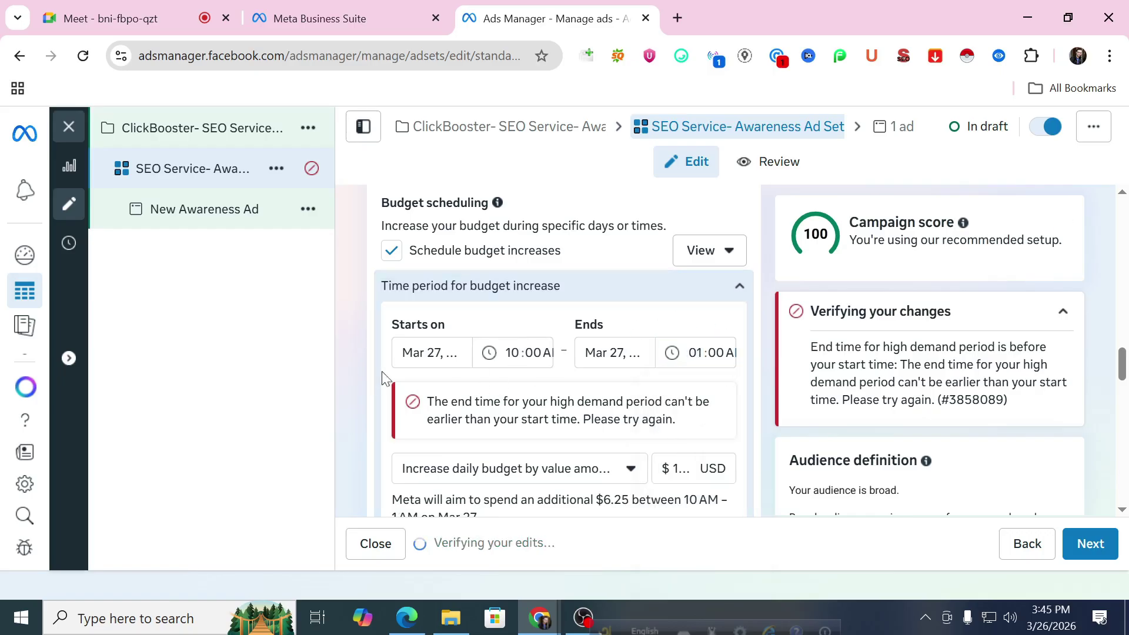
Step: Set the budget increase period's end date to March 28, 2026 and the daily increase amount to $4
{"action": "left_click", "coordinate": [614, 355]}
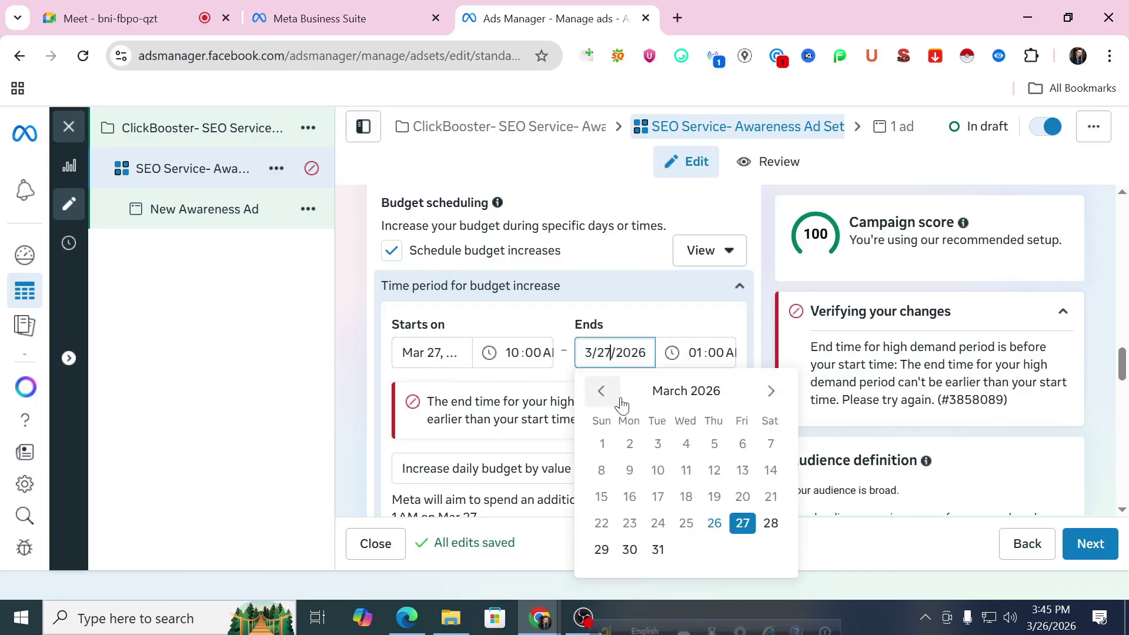
{"action": "left_click", "coordinate": [770, 523]}
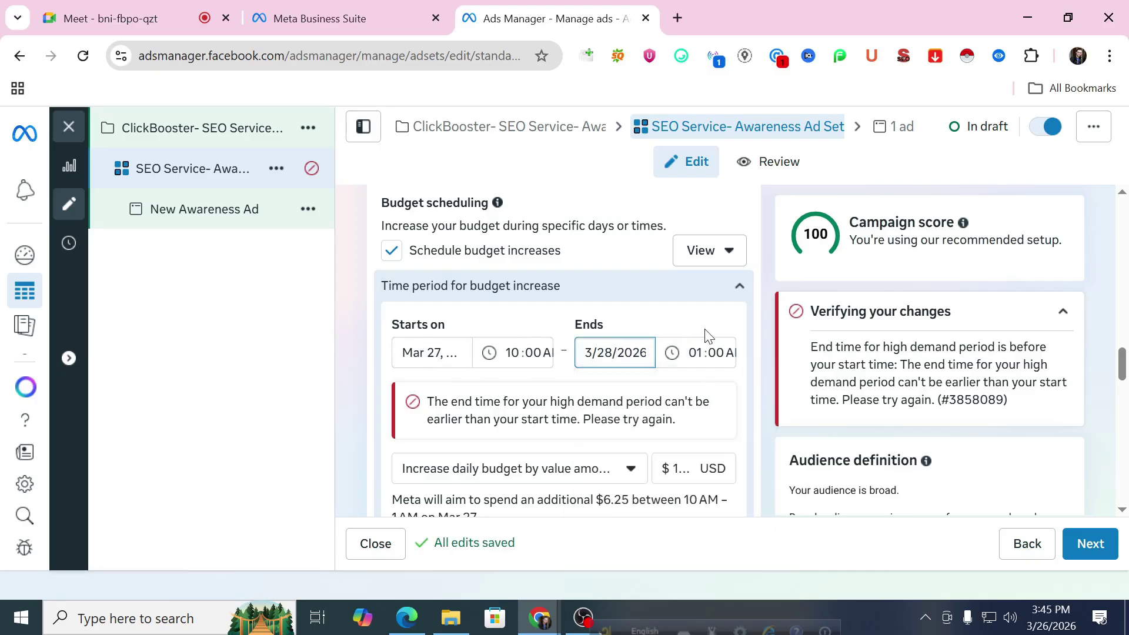
{"action": "left_click", "coordinate": [686, 392]}
{"action": "left_click_drag", "start_coordinate": [695, 400], "coordinate": [670, 400]}
{"action": "type", "text": "4"}
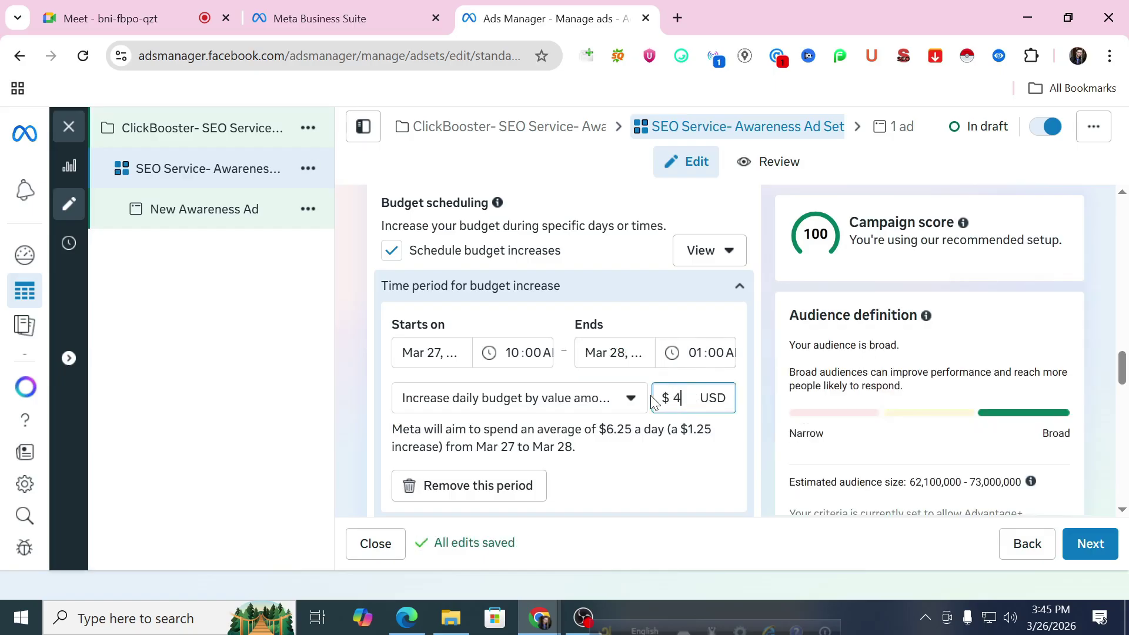
{"action": "left_click", "coordinate": [687, 321]}
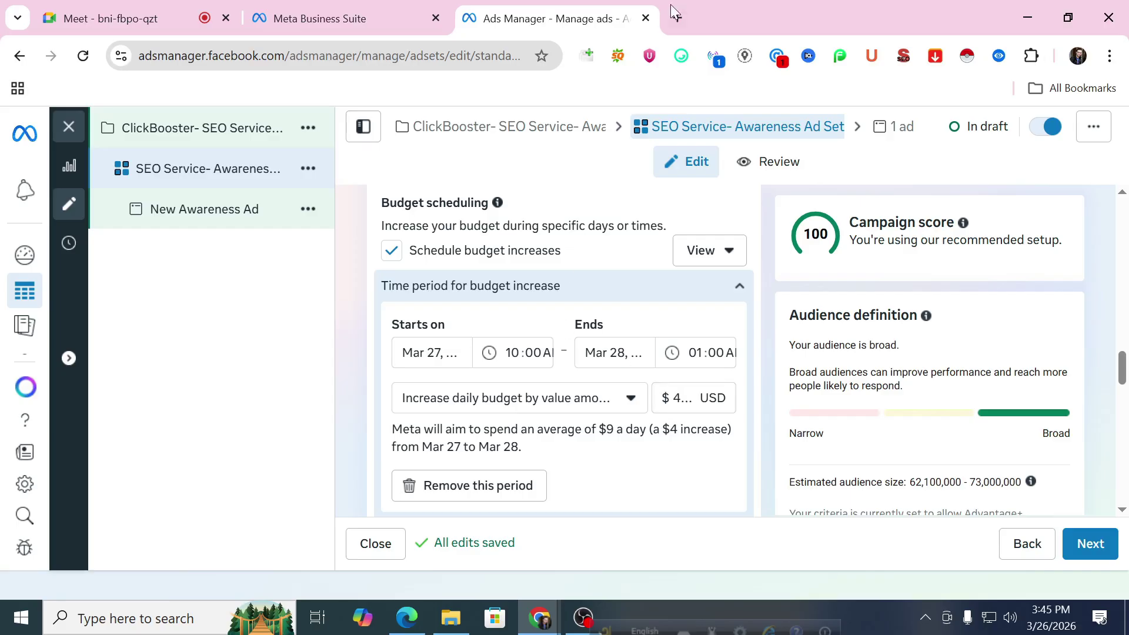
Step: Switch the ad set's budget type to Lifetime budget
{"action": "scroll", "coordinate": [598, 284], "scroll_direction": "up", "scroll_amount": 3}
{"action": "scroll", "coordinate": [596, 285], "scroll_direction": "up", "scroll_amount": 3}
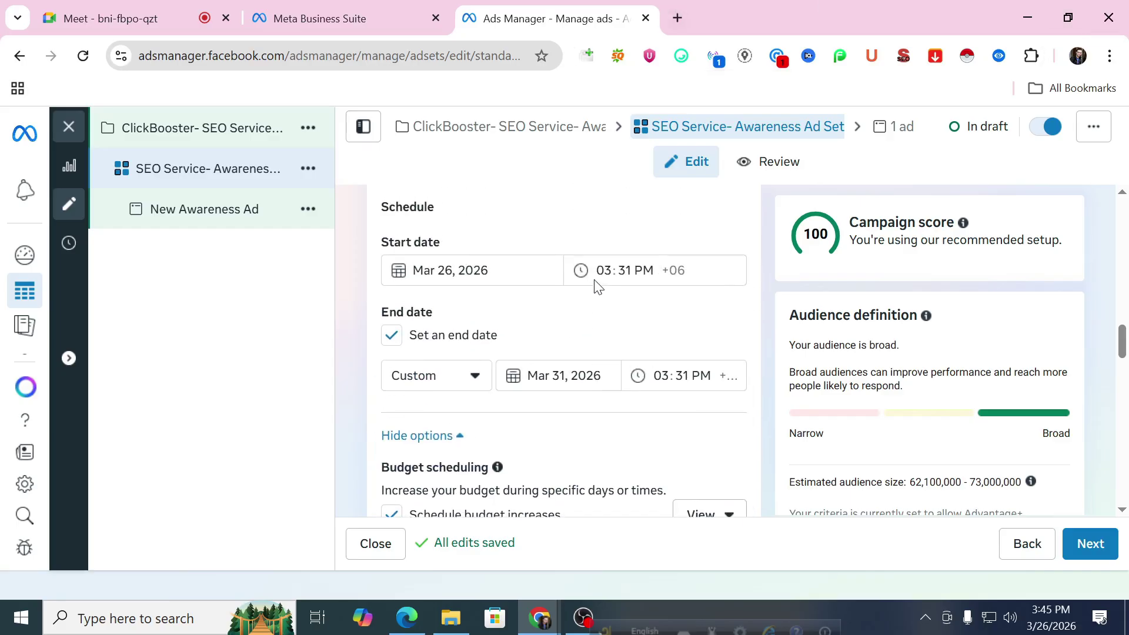
{"action": "scroll", "coordinate": [541, 315], "scroll_direction": "up", "scroll_amount": 3}
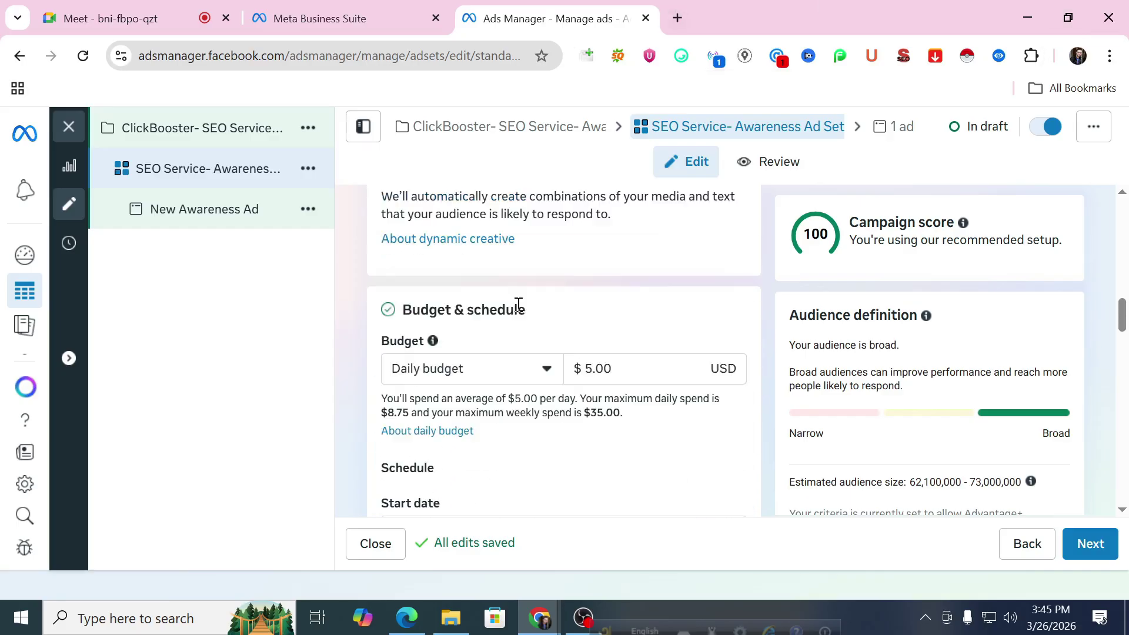
{"action": "left_click", "coordinate": [519, 369]}
{"action": "key", "text": "Return"}
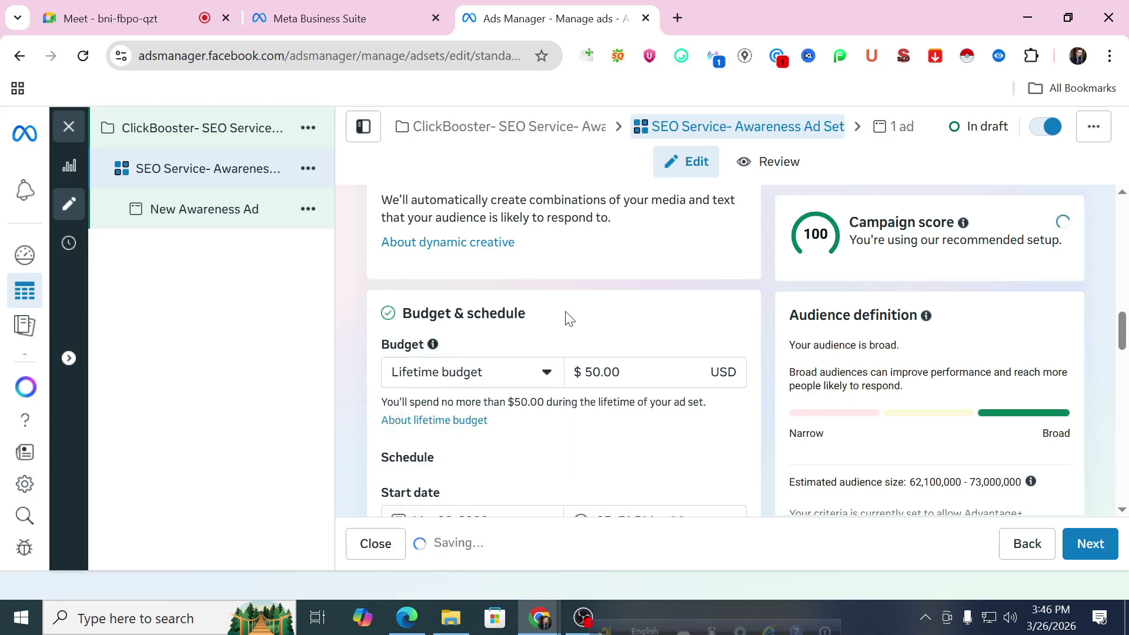
Step: Enable a schedule for the ads under ad set scheduling and show the weekly hours grid
{"action": "scroll", "coordinate": [566, 317], "scroll_direction": "down", "scroll_amount": 10}
{"action": "scroll", "coordinate": [564, 321], "scroll_direction": "down", "scroll_amount": 5}
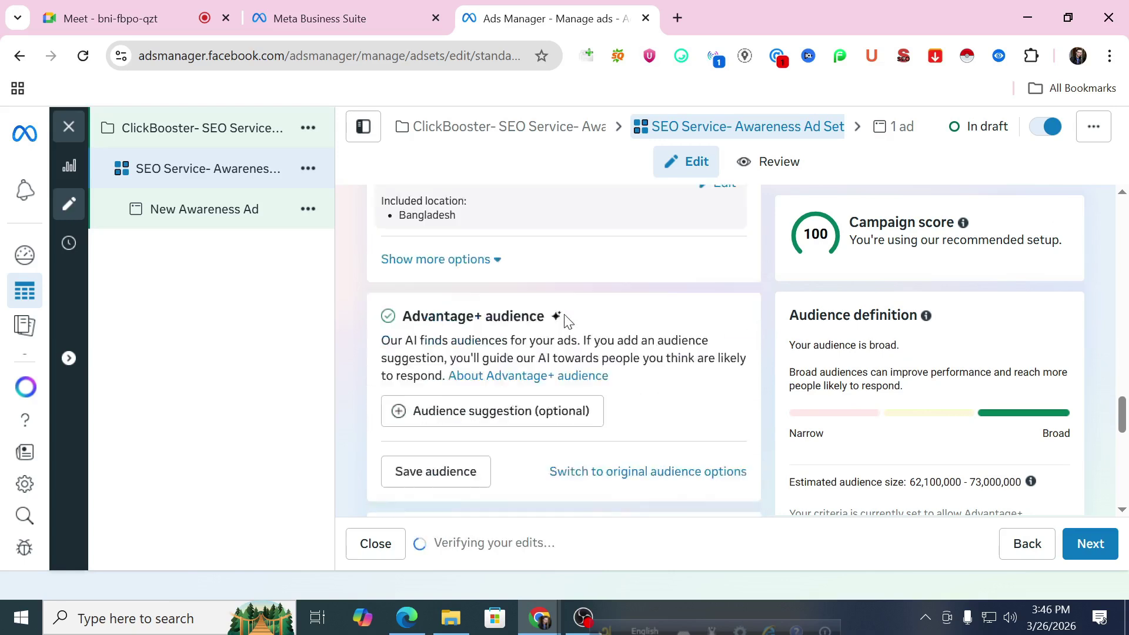
{"action": "scroll", "coordinate": [559, 293], "scroll_direction": "down", "scroll_amount": 1}
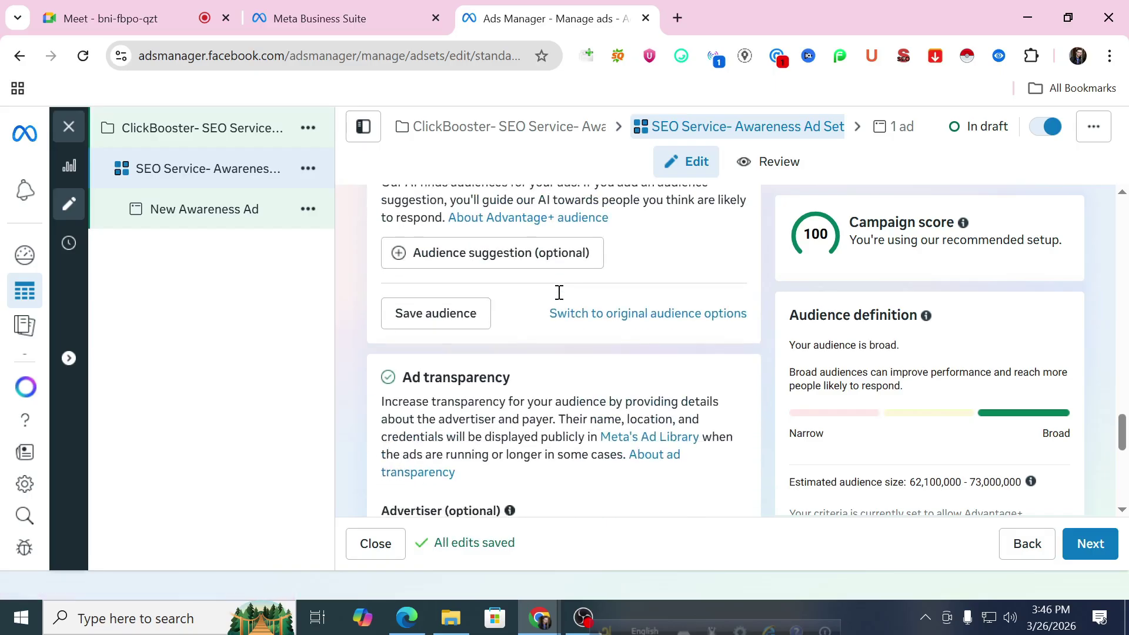
{"action": "scroll", "coordinate": [560, 298], "scroll_direction": "up", "scroll_amount": 8}
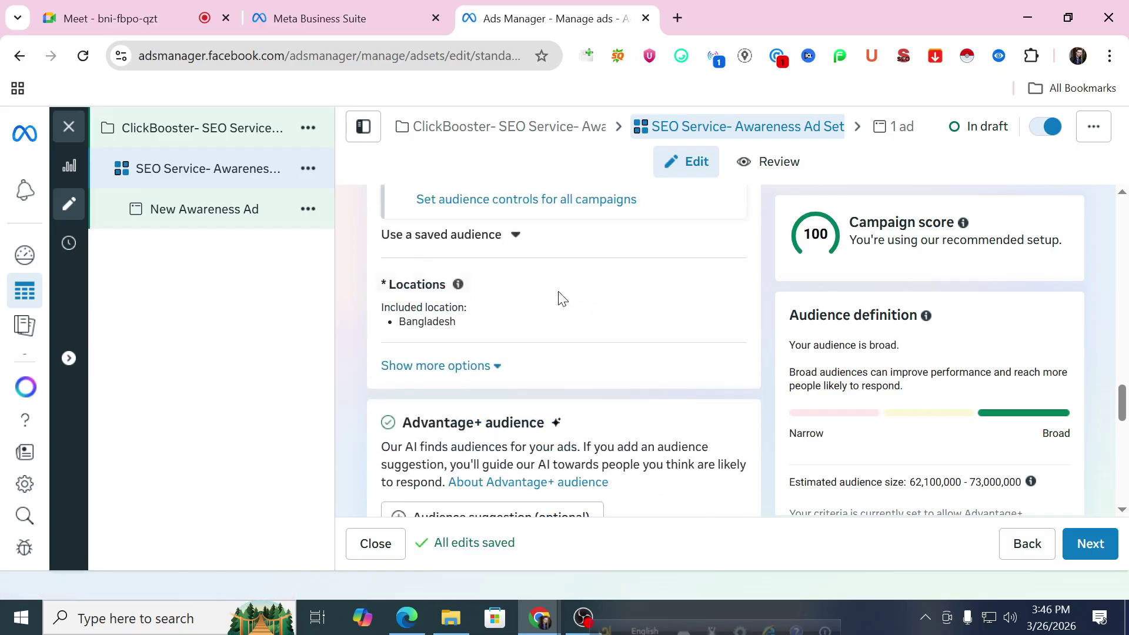
{"action": "scroll", "coordinate": [560, 298], "scroll_direction": "up", "scroll_amount": 1}
{"action": "scroll", "coordinate": [558, 297], "scroll_direction": "down", "scroll_amount": 1}
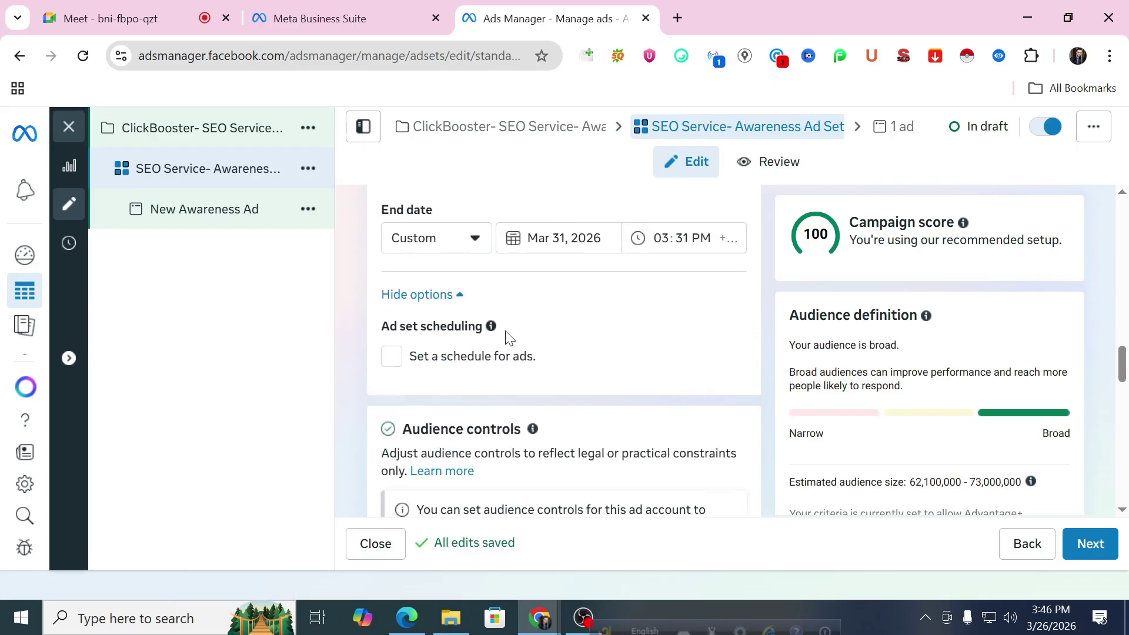
{"action": "left_click", "coordinate": [415, 367]}
{"action": "scroll", "coordinate": [575, 395], "scroll_direction": "down", "scroll_amount": 3}
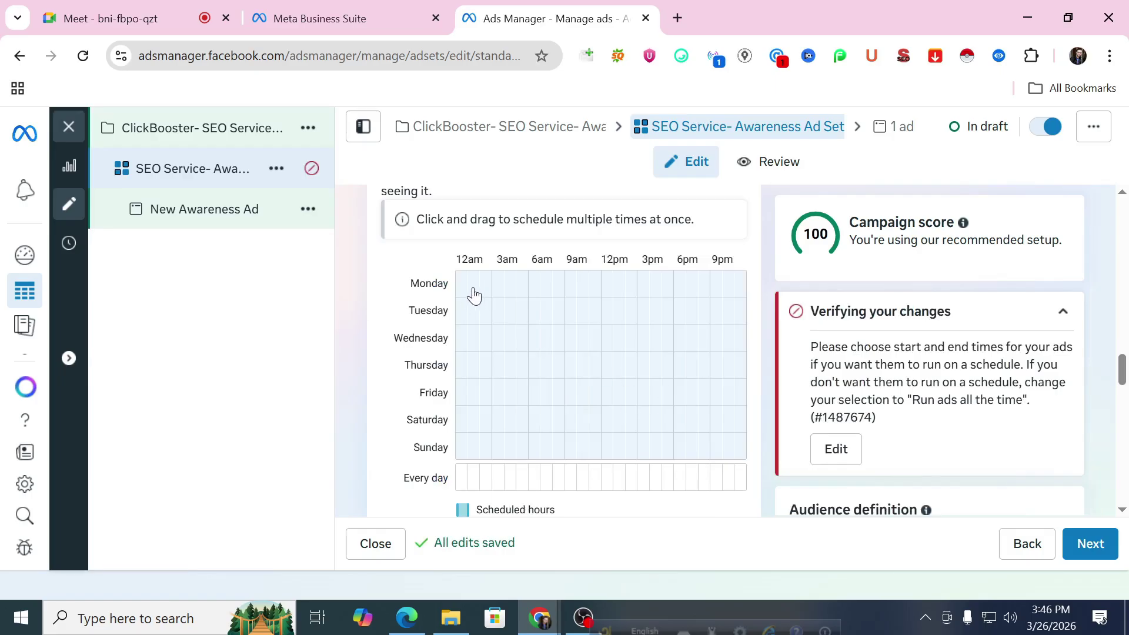
Step: Schedule the ads to run from 12am to 3am and from 9am to midnight on every day, Monday through Sunday
{"action": "left_click_drag", "start_coordinate": [461, 290], "coordinate": [489, 292]}
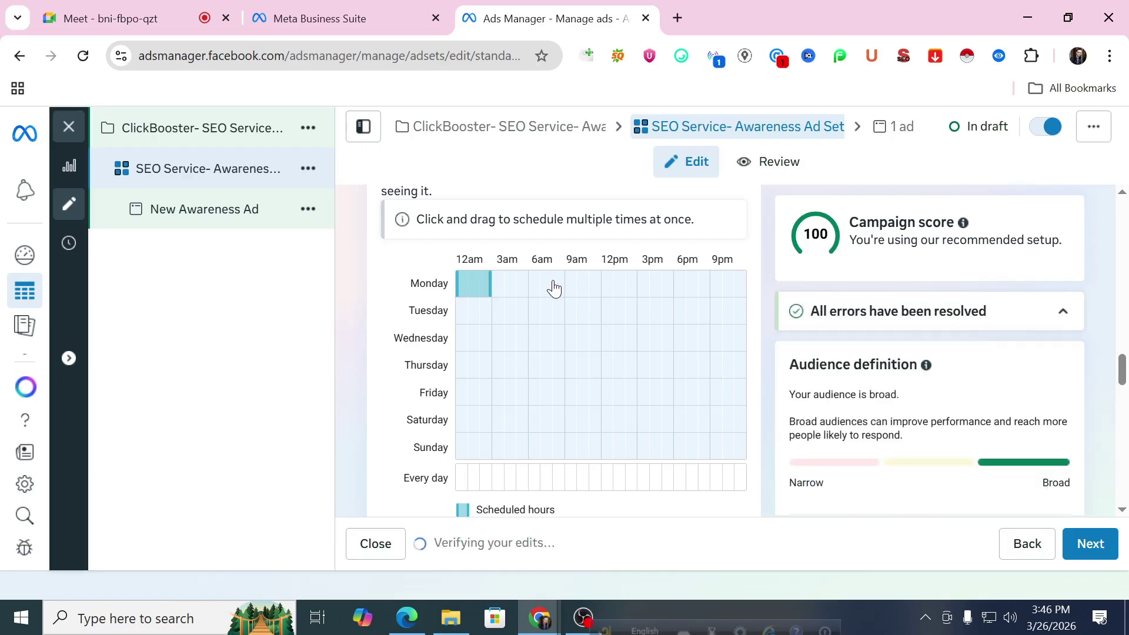
{"action": "left_click_drag", "start_coordinate": [565, 288], "coordinate": [743, 288]}
{"action": "left_click_drag", "start_coordinate": [571, 309], "coordinate": [753, 316]}
{"action": "left_click_drag", "start_coordinate": [572, 312], "coordinate": [740, 317]}
{"action": "left_click_drag", "start_coordinate": [462, 318], "coordinate": [488, 318]}
{"action": "mouse_move", "coordinate": [577, 354]}
{"action": "left_mouse_down"}
{"action": "mouse_move", "coordinate": [773, 353]}
{"action": "mouse_move", "coordinate": [572, 345]}
{"action": "left_mouse_up"}
{"action": "left_click_drag", "start_coordinate": [462, 347], "coordinate": [488, 347]}
{"action": "left_click_drag", "start_coordinate": [569, 372], "coordinate": [741, 433]}
{"action": "left_click_drag", "start_coordinate": [470, 363], "coordinate": [476, 424]}
{"action": "left_click_drag", "start_coordinate": [467, 385], "coordinate": [486, 461]}
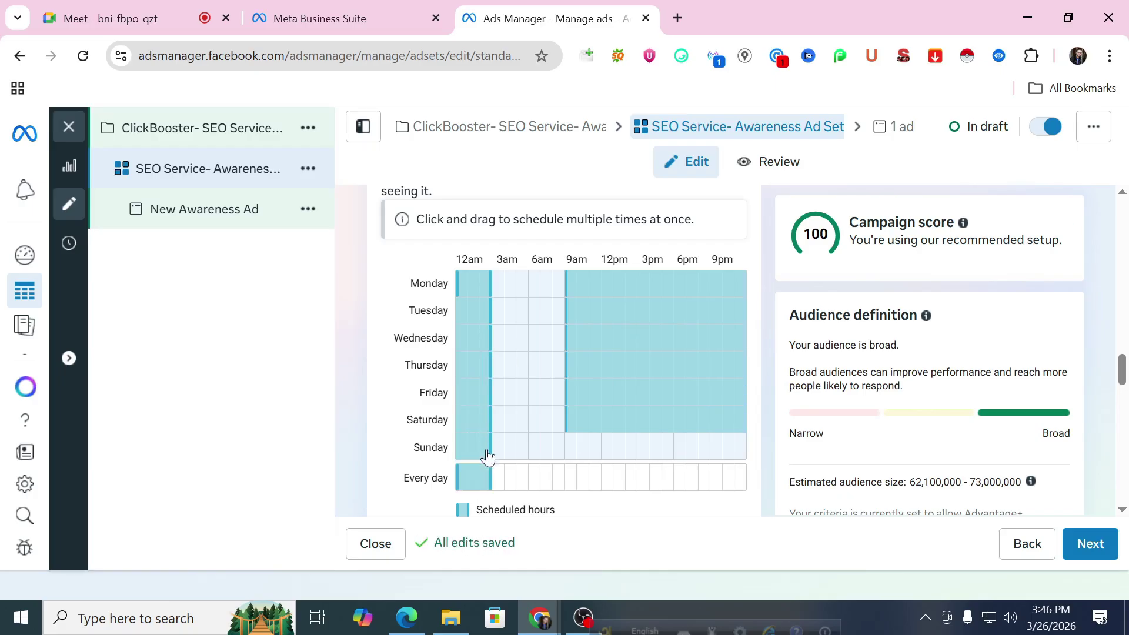
{"action": "left_click_drag", "start_coordinate": [580, 448], "coordinate": [744, 473]}
{"action": "left_click", "coordinate": [575, 448]}
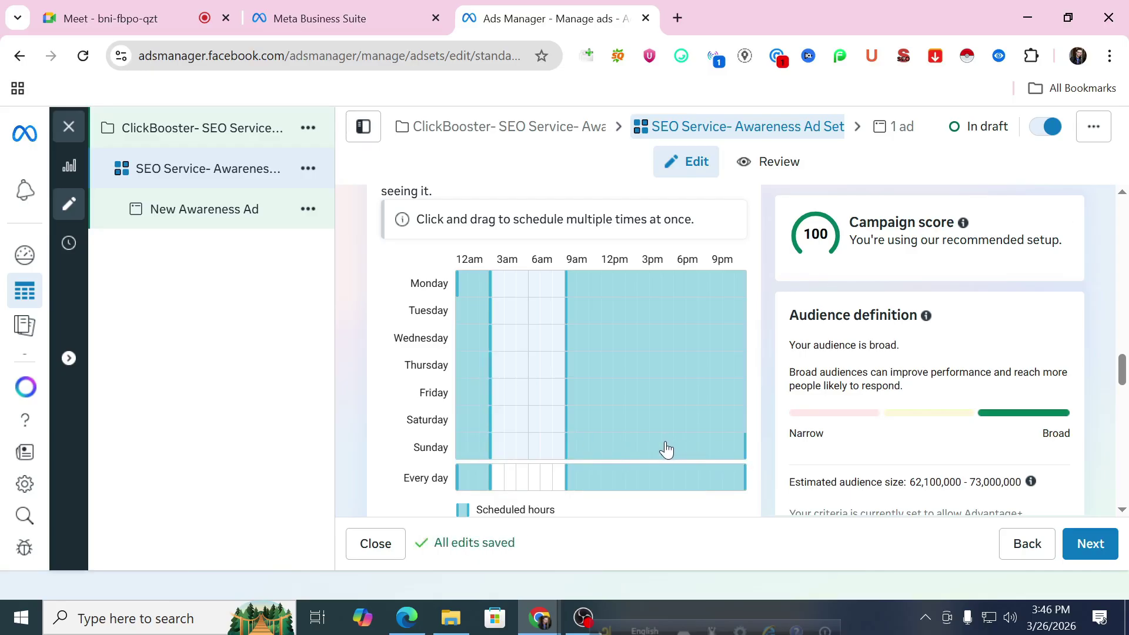
Step: Open the audience locations for editing and check the Include and Exclude options
{"action": "scroll", "coordinate": [684, 344], "scroll_direction": "down", "scroll_amount": 3}
{"action": "scroll", "coordinate": [685, 344], "scroll_direction": "down", "scroll_amount": 5}
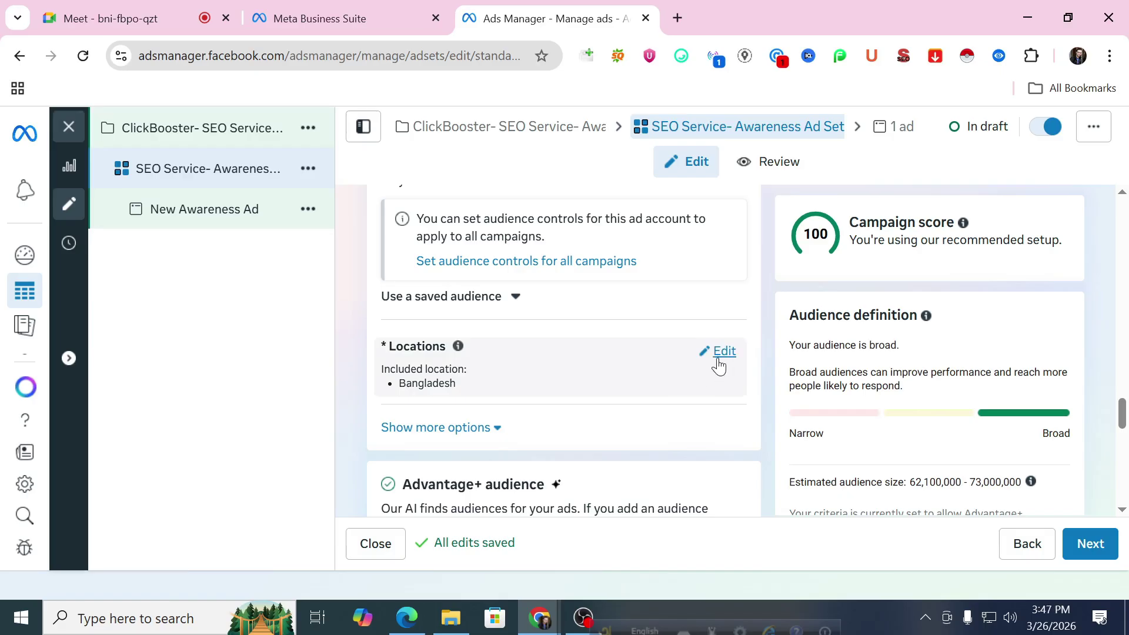
{"action": "left_click", "coordinate": [717, 354]}
{"action": "scroll", "coordinate": [627, 309], "scroll_direction": "down", "scroll_amount": 1}
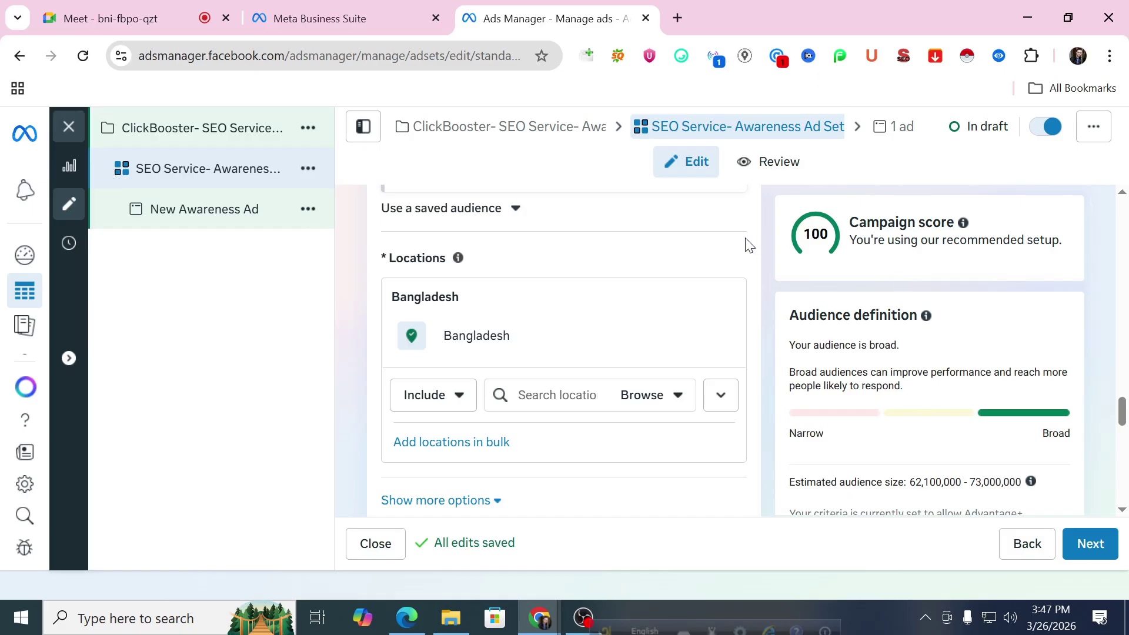
{"action": "scroll", "coordinate": [635, 283], "scroll_direction": "down", "scroll_amount": 2}
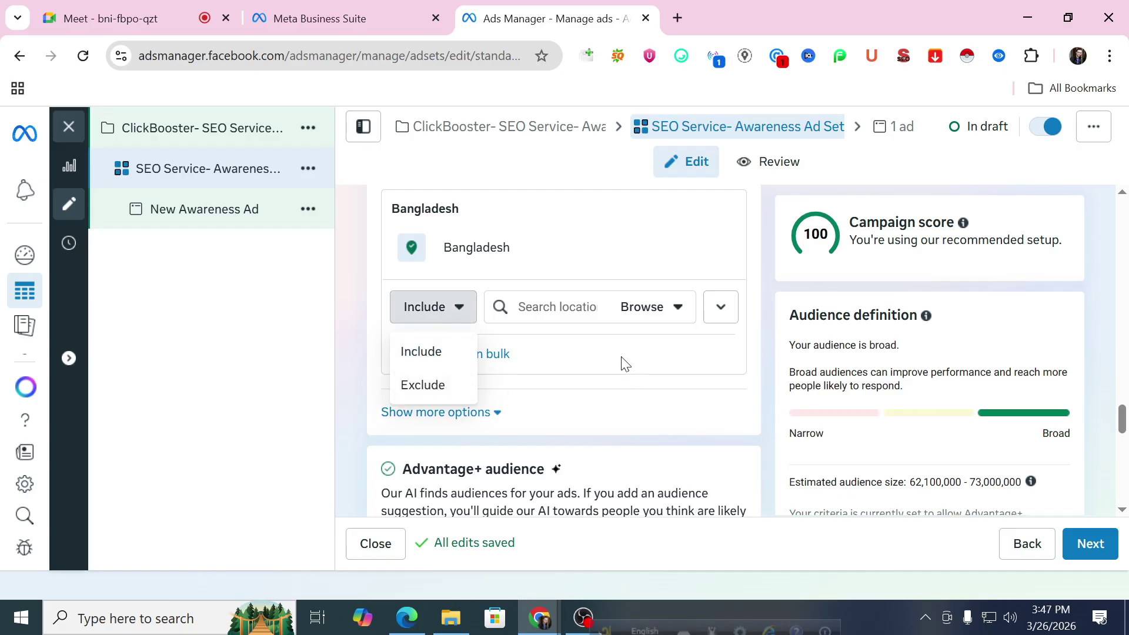
{"action": "left_click", "coordinate": [587, 355]}
Step: View the location types offered for adding locations in bulk and leave without adding any
{"action": "left_click", "coordinate": [467, 365]}
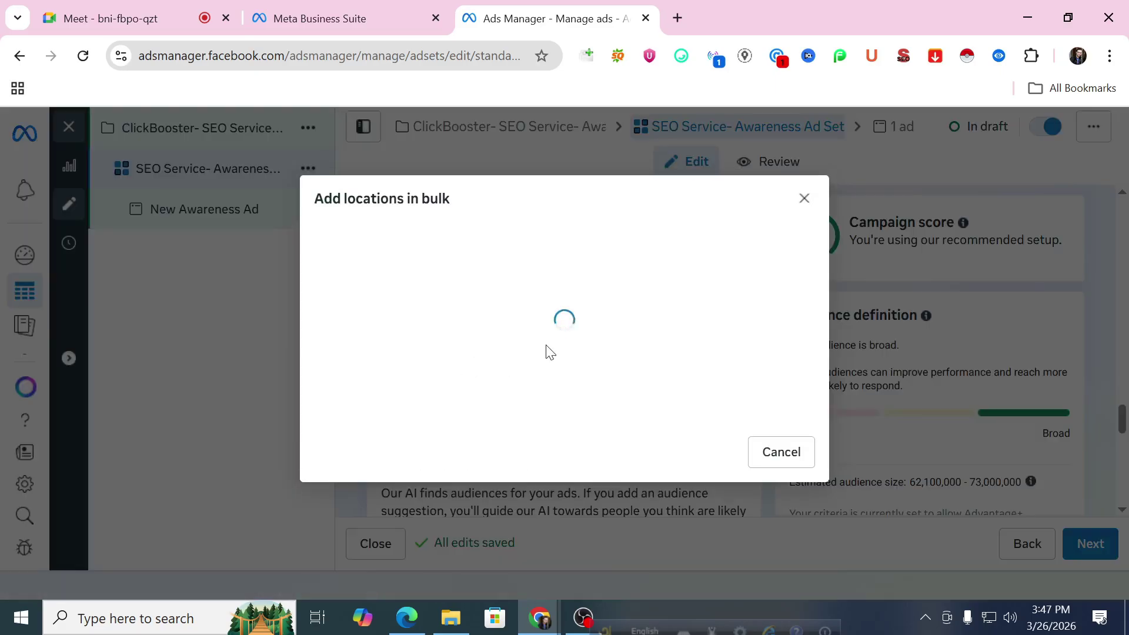
{"action": "left_click", "coordinate": [425, 340]}
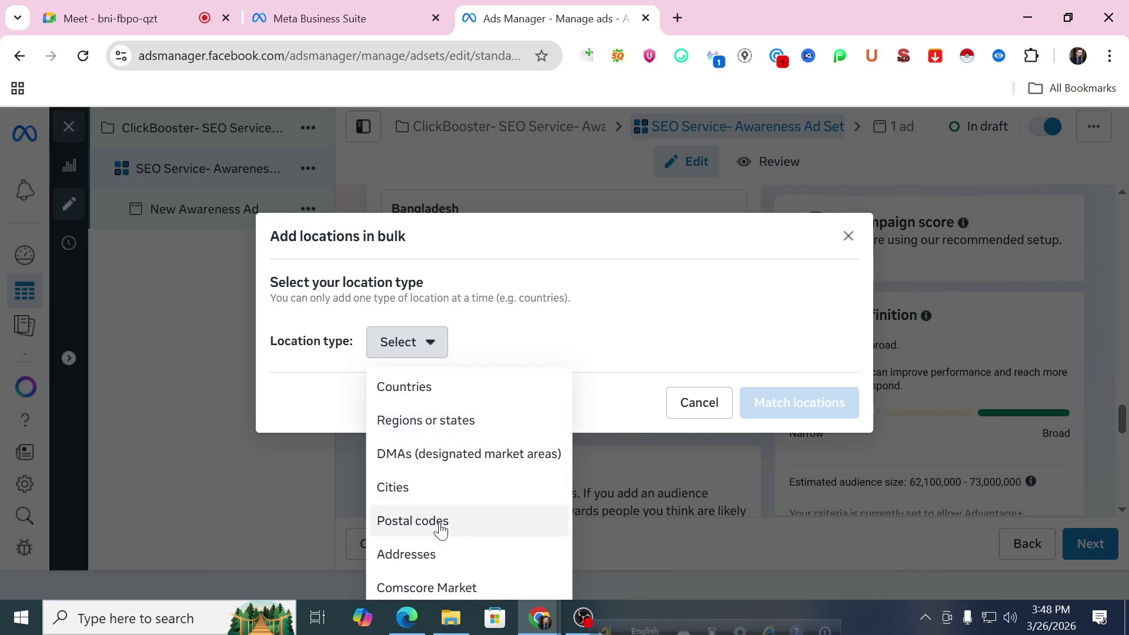
{"action": "left_click", "coordinate": [693, 411]}
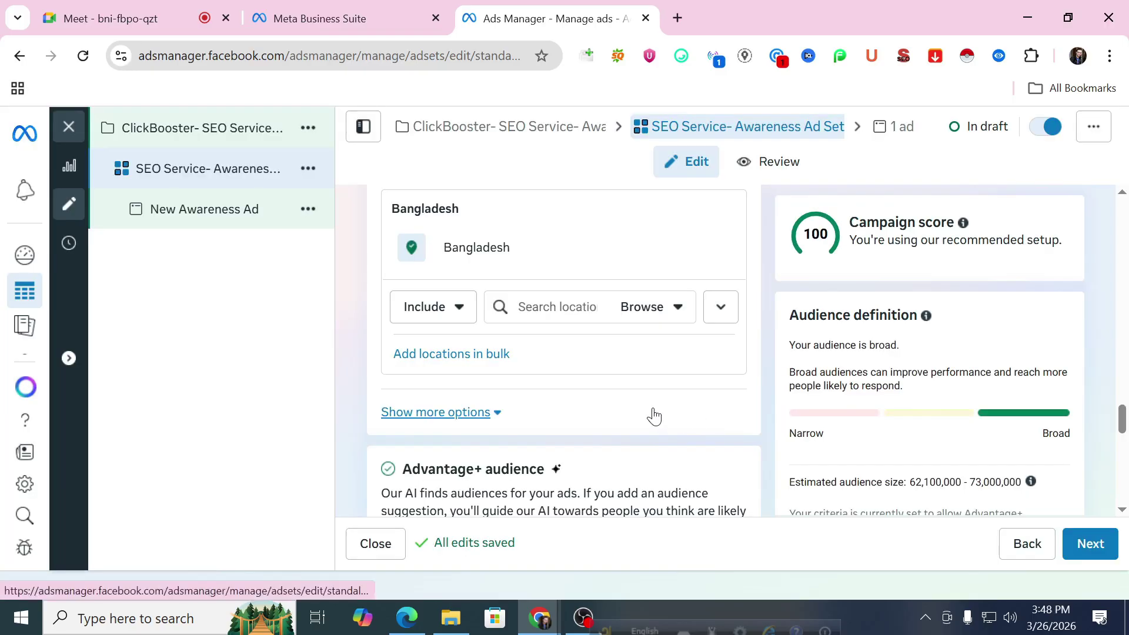
Step: Expand the optional audience suggestion under Advantage+ audience and review its age, gender and detailed targeting settings
{"action": "scroll", "coordinate": [654, 417], "scroll_direction": "up", "scroll_amount": 3}
{"action": "scroll", "coordinate": [647, 417], "scroll_direction": "down", "scroll_amount": 6}
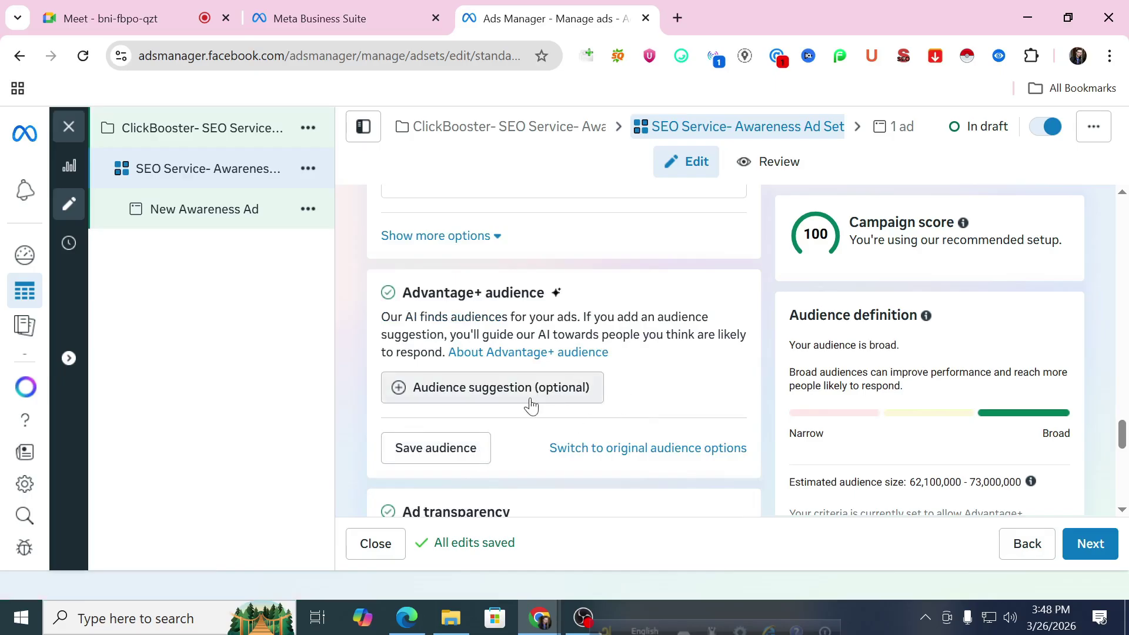
{"action": "left_click", "coordinate": [481, 397]}
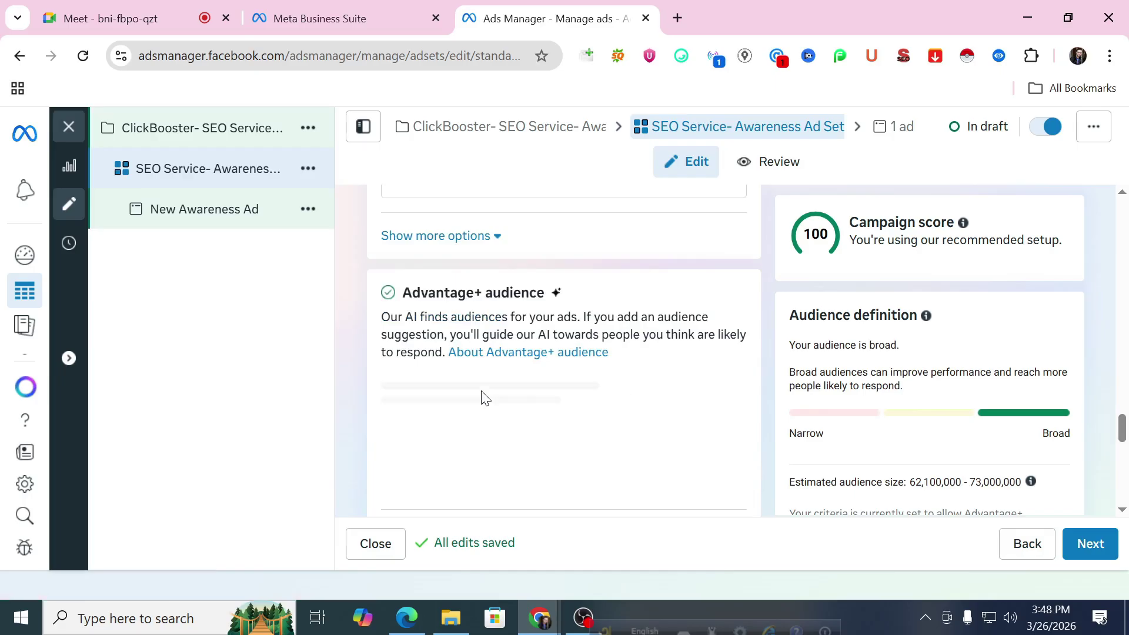
{"action": "scroll", "coordinate": [617, 378], "scroll_direction": "down", "scroll_amount": 3}
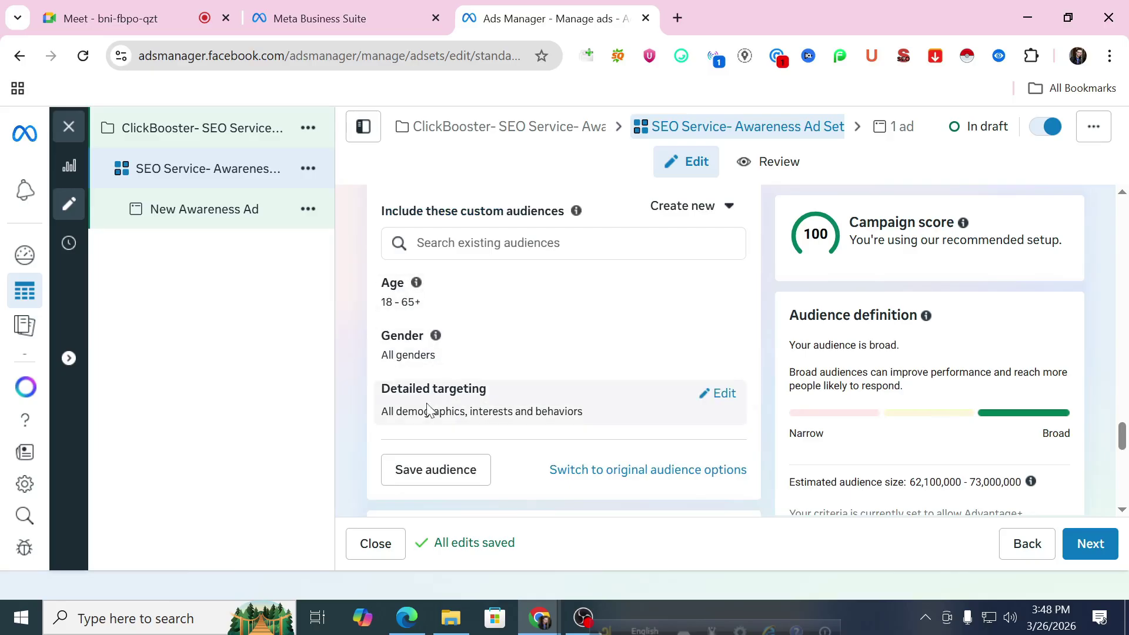
{"action": "scroll", "coordinate": [476, 402], "scroll_direction": "down", "scroll_amount": 1}
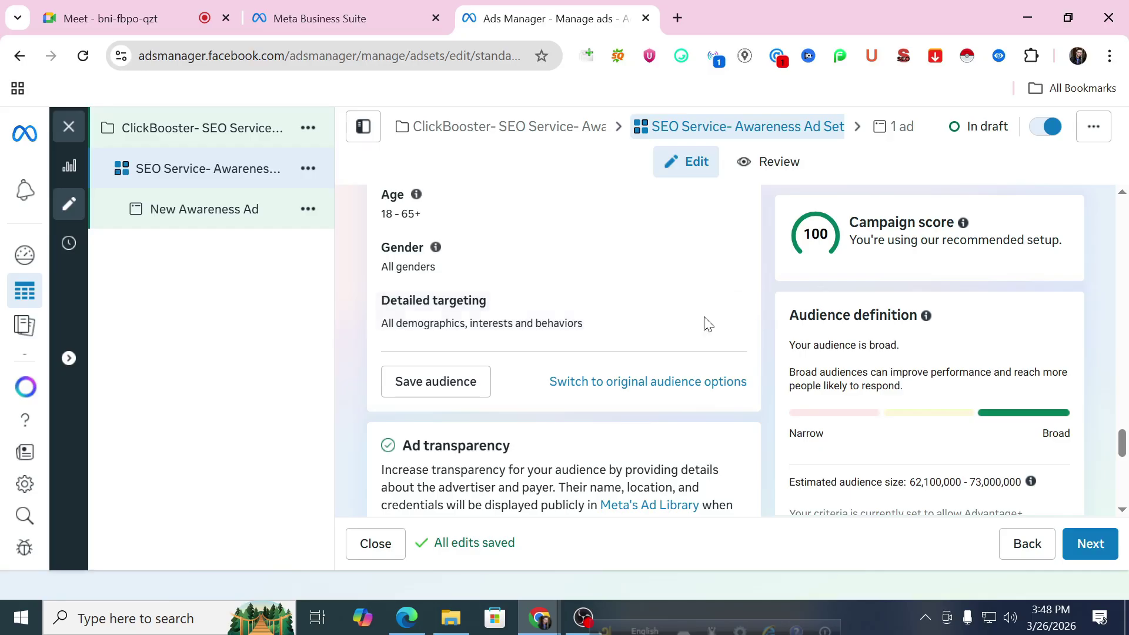
{"action": "left_click_drag", "start_coordinate": [396, 327], "coordinate": [466, 327]}
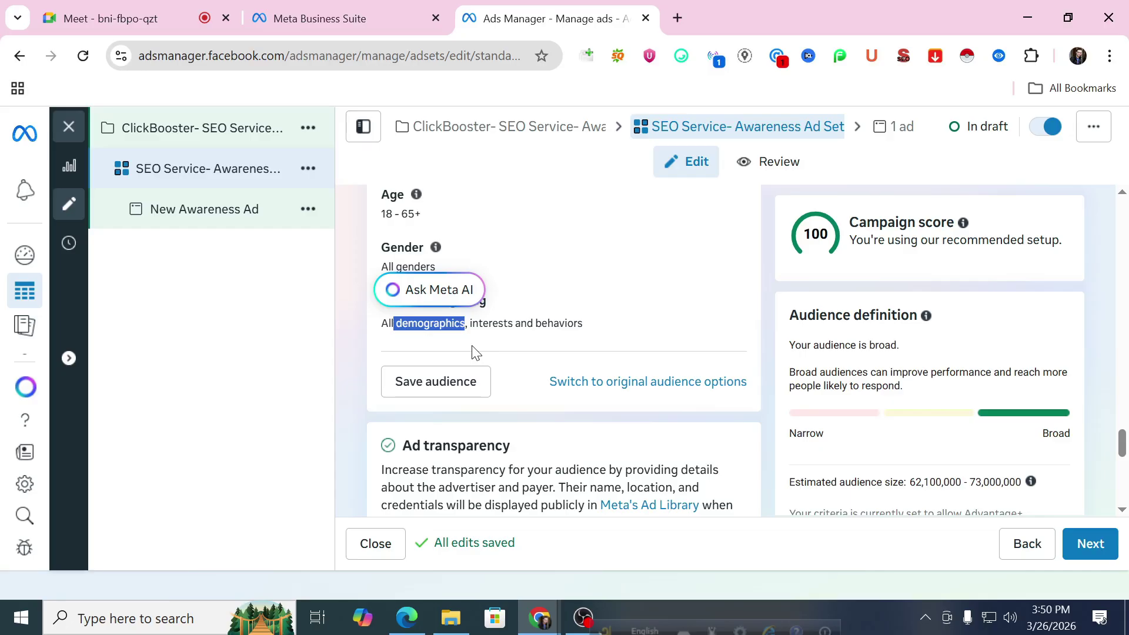
{"action": "left_click", "coordinate": [585, 611]}
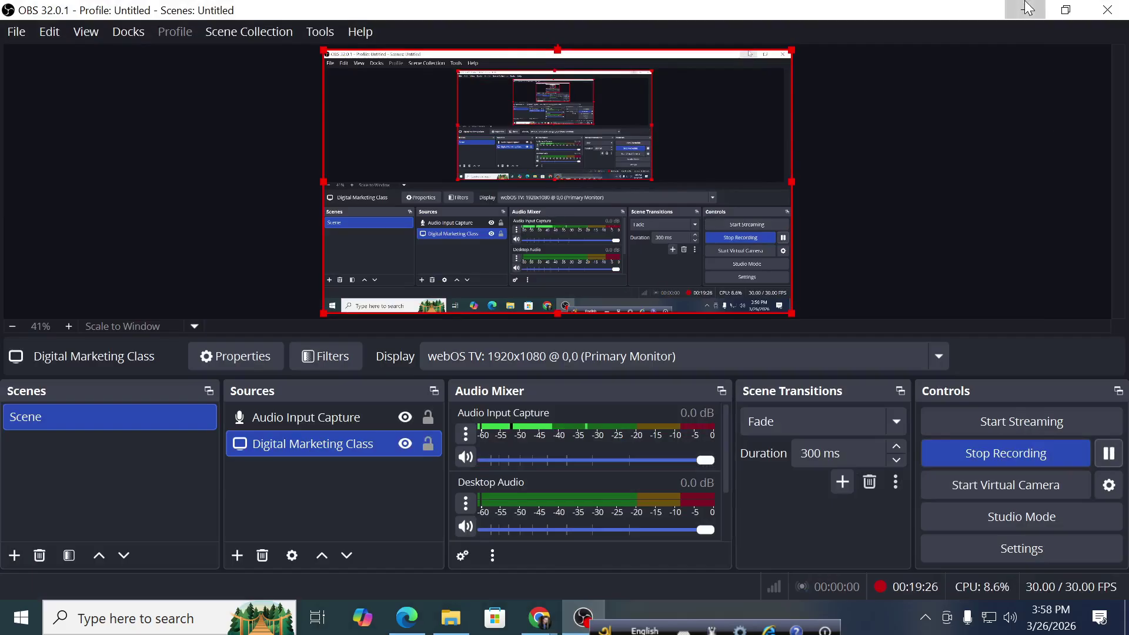
{"action": "left_click", "coordinate": [1027, 8]}
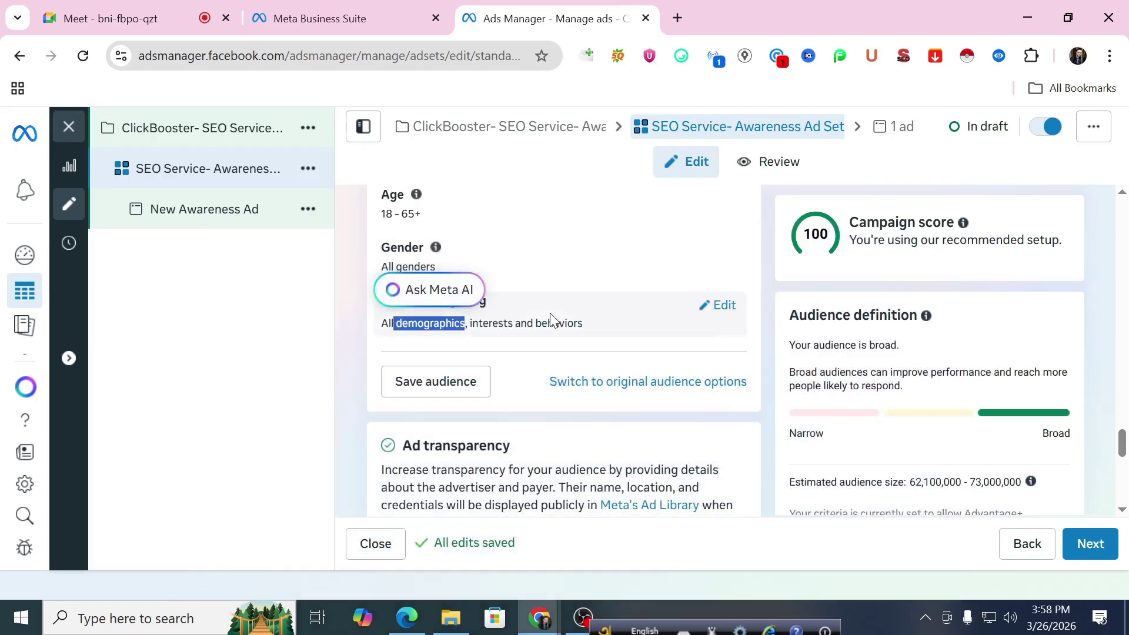
{"action": "scroll", "coordinate": [553, 317], "scroll_direction": "down", "scroll_amount": 1}
{"action": "scroll", "coordinate": [555, 317], "scroll_direction": "up", "scroll_amount": 2}
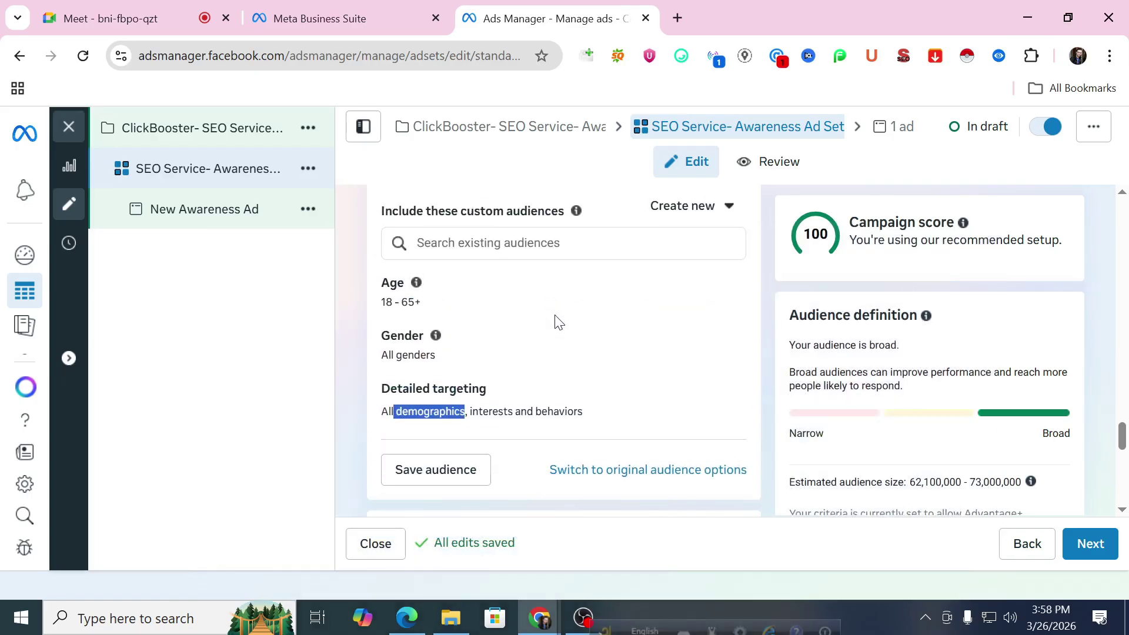
{"action": "left_click", "coordinate": [494, 415]}
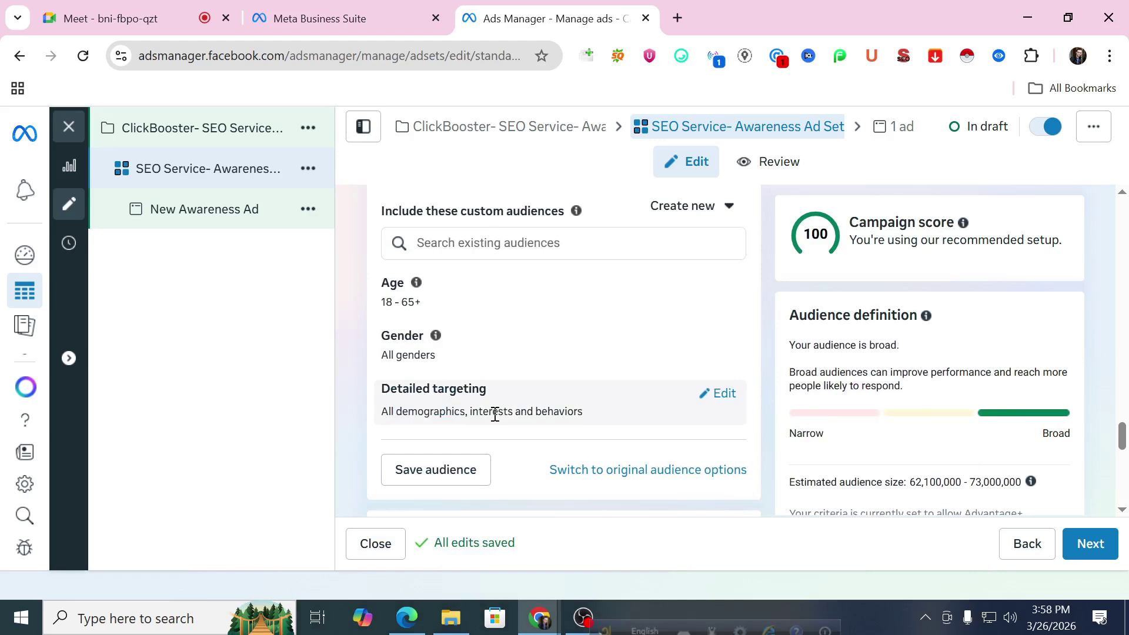
Step: Open detailed targeting for editing, search for "engaged" and add the Engaged Shoppers purchase behavior
{"action": "left_click", "coordinate": [720, 403]}
{"action": "scroll", "coordinate": [588, 374], "scroll_direction": "down", "scroll_amount": 1}
{"action": "left_click", "coordinate": [573, 350]}
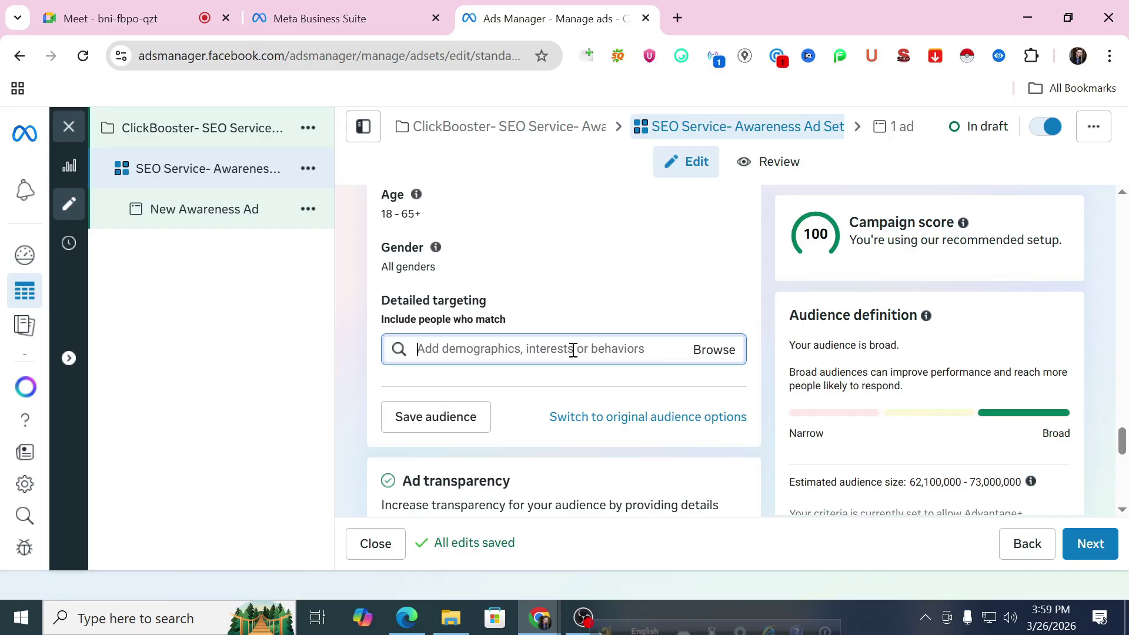
{"action": "type", "text": "enga"}
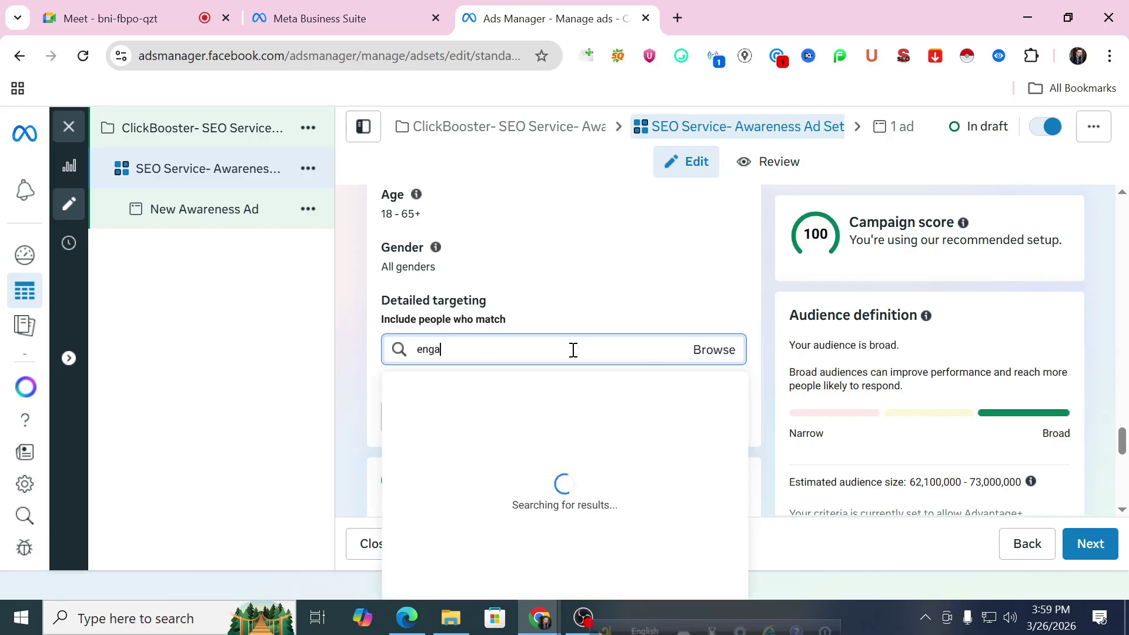
{"action": "type", "text": "ged"}
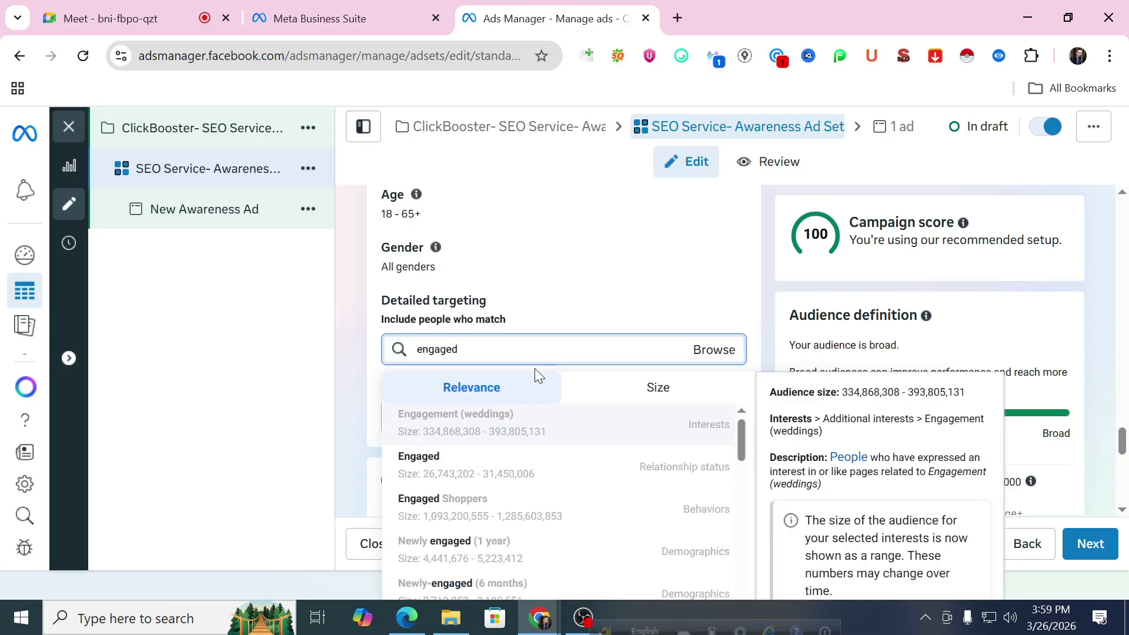
{"action": "left_click", "coordinate": [477, 509]}
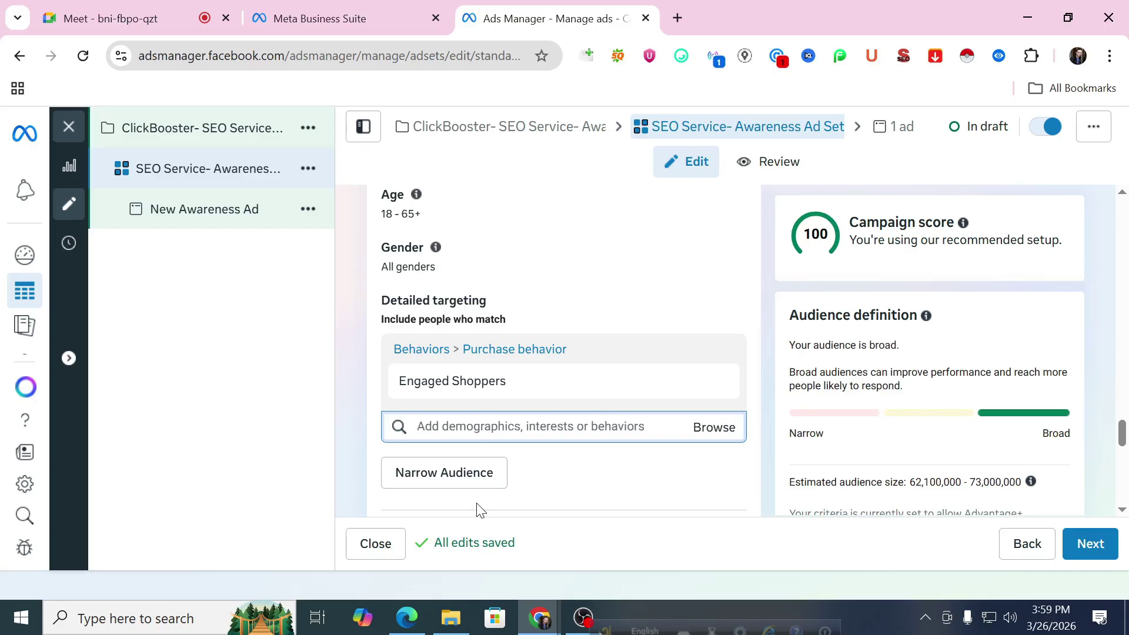
Step: Search detailed targeting for "sale" and "solar char", then clear the search without adding anything
{"action": "scroll", "coordinate": [546, 329], "scroll_direction": "down", "scroll_amount": 1}
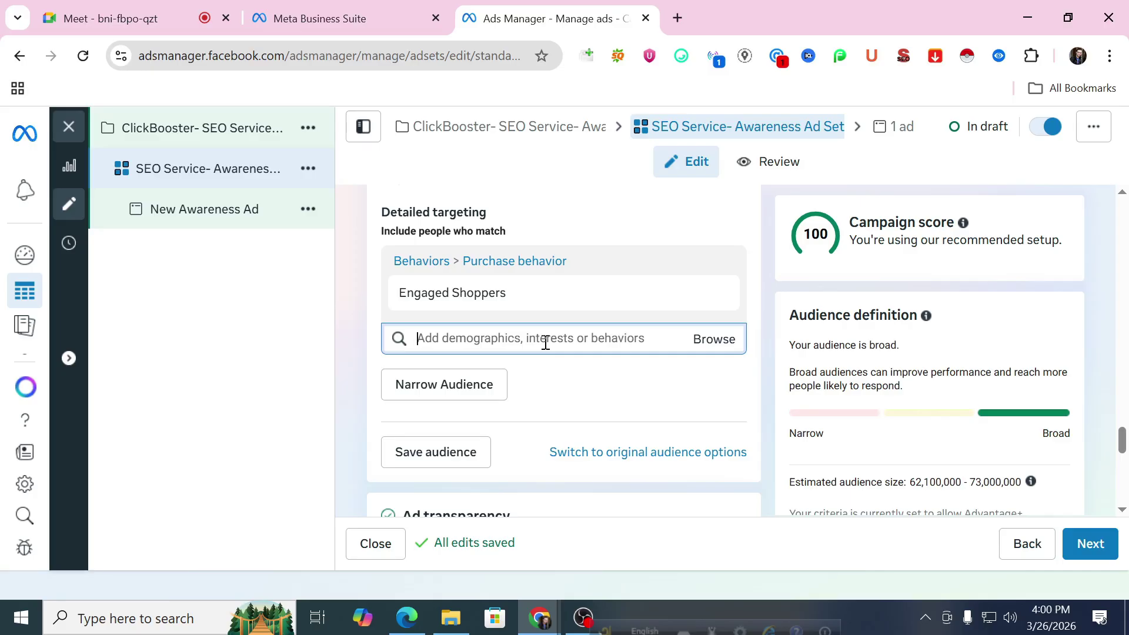
{"action": "left_click", "coordinate": [546, 343]}
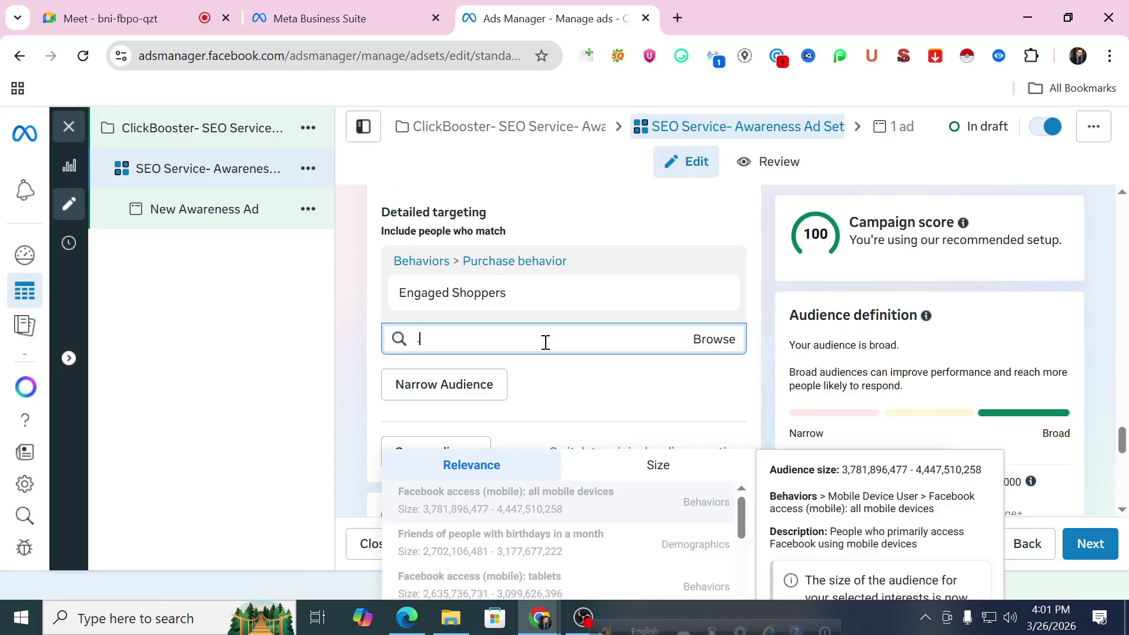
{"action": "type", "text": "sale"}
{"action": "key", "text": "ctrl+a"}
{"action": "key", "text": "BackSpace"}
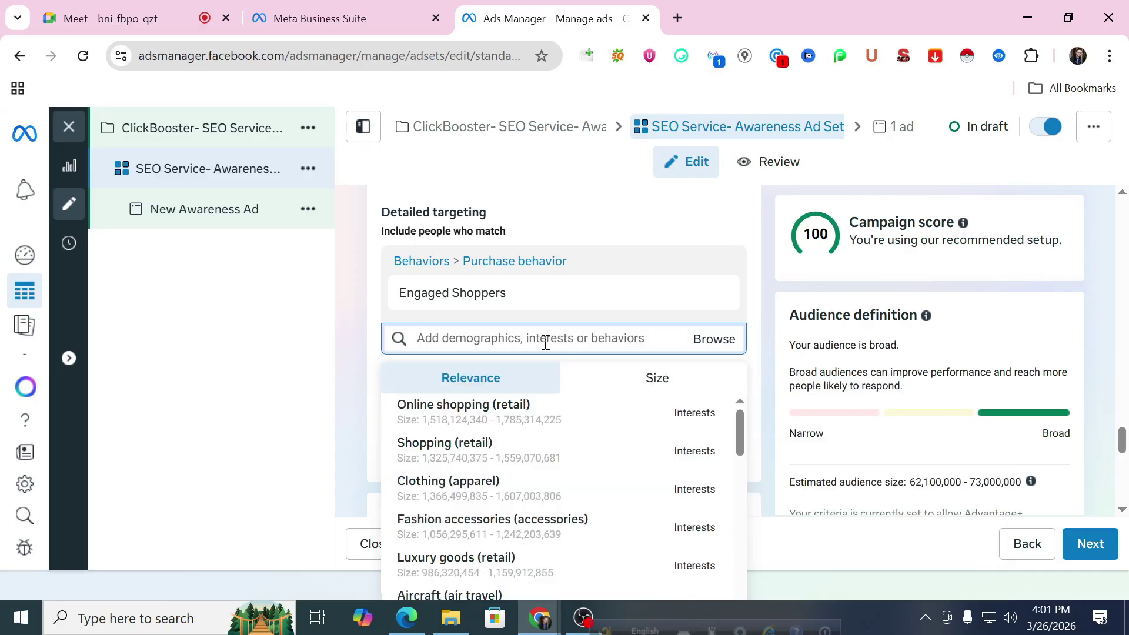
{"action": "type", "text": "solar char"}
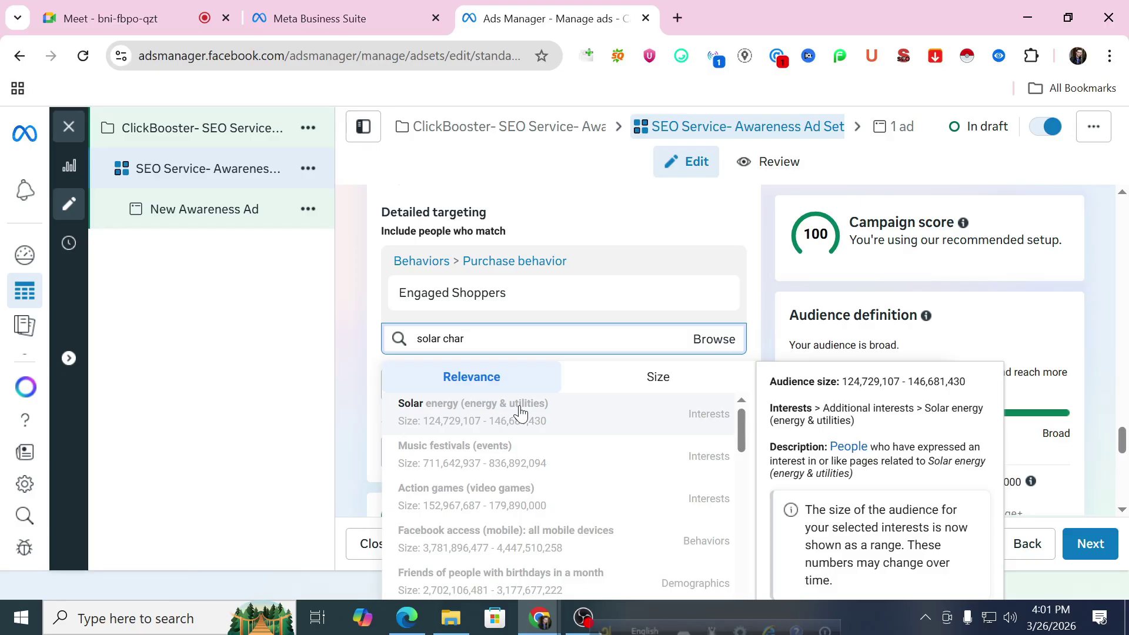
{"action": "left_click_drag", "start_coordinate": [465, 339], "coordinate": [417, 339]}
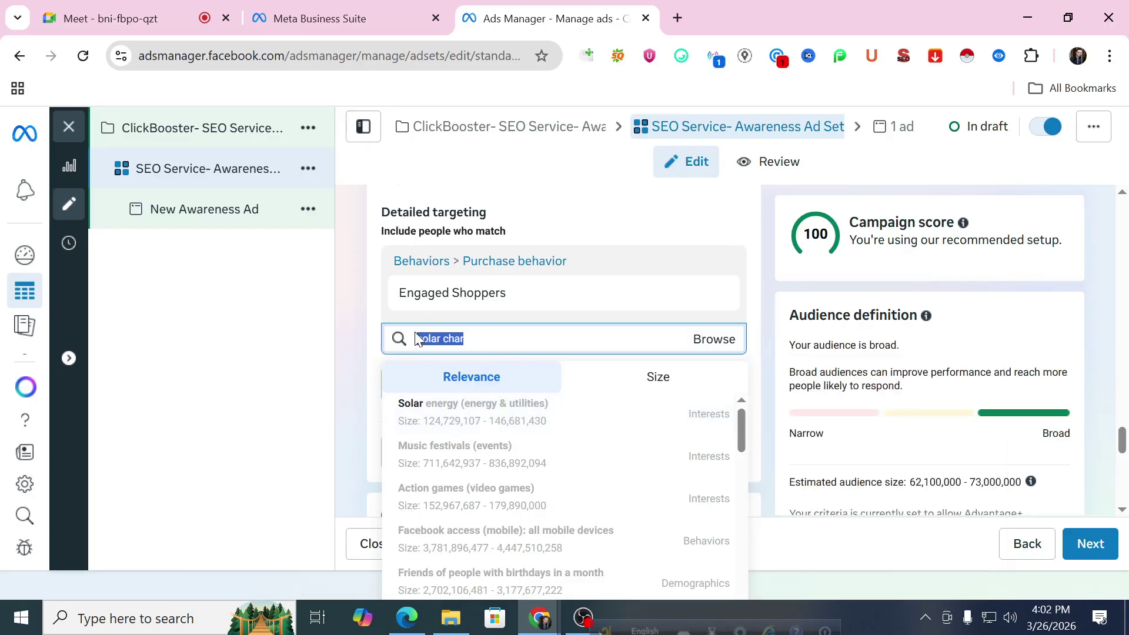
{"action": "key", "text": "BackSpace"}
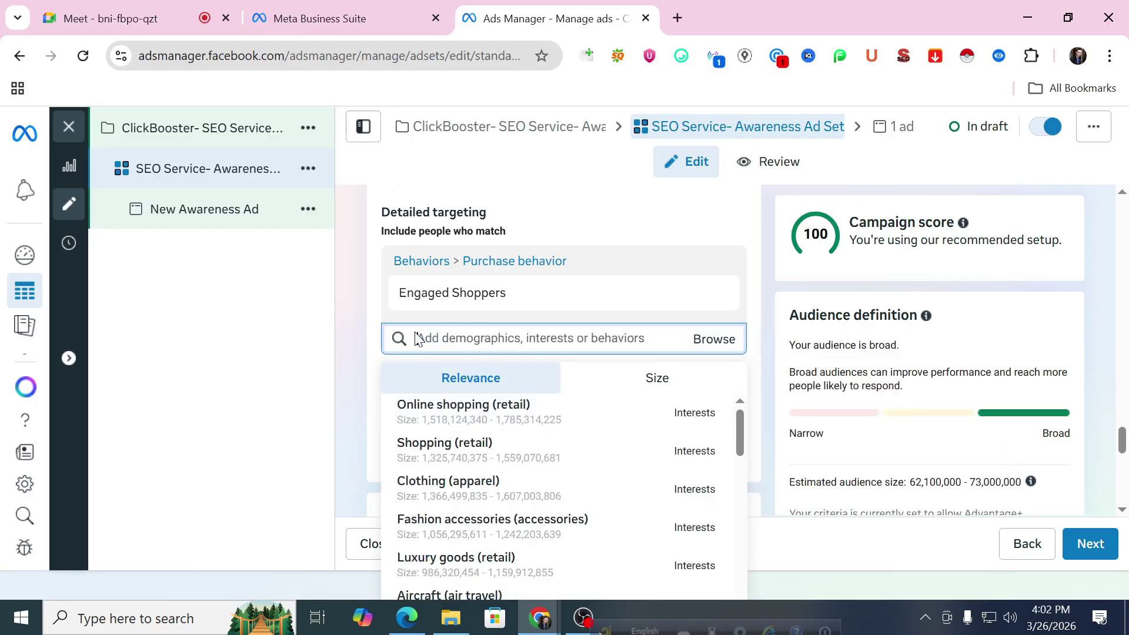
{"action": "left_click", "coordinate": [757, 221]}
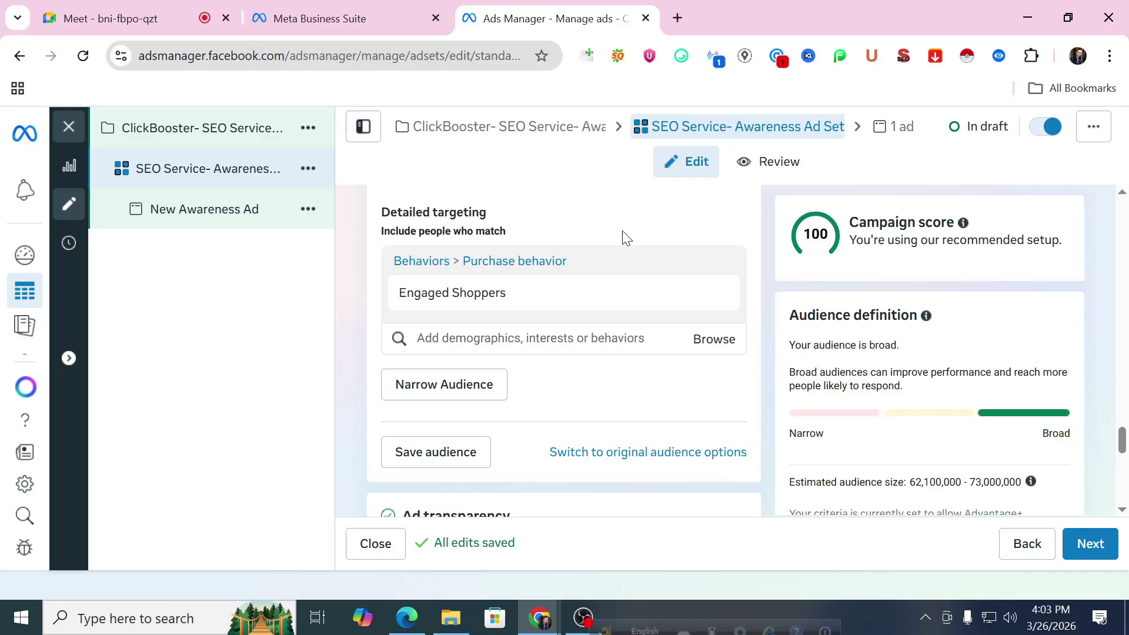
Step: Browse the Demographics, Interests and Behaviors categories of detailed targeting and leave without selecting any
{"action": "left_click", "coordinate": [701, 351]}
{"action": "scroll", "coordinate": [644, 302], "scroll_direction": "down", "scroll_amount": 1}
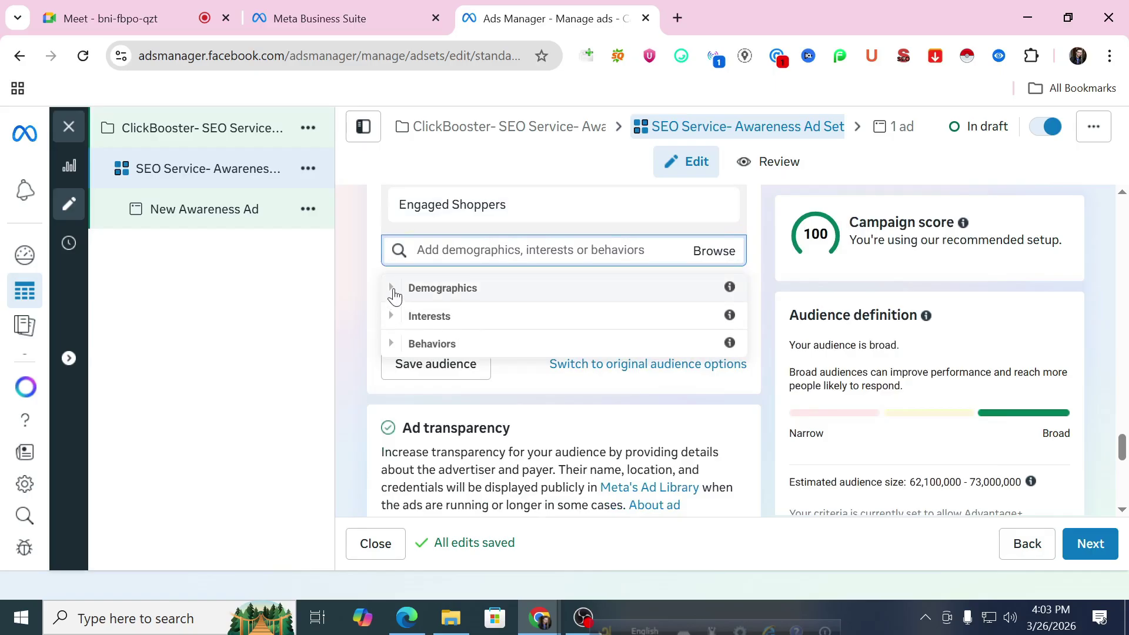
{"action": "left_click", "coordinate": [393, 294]}
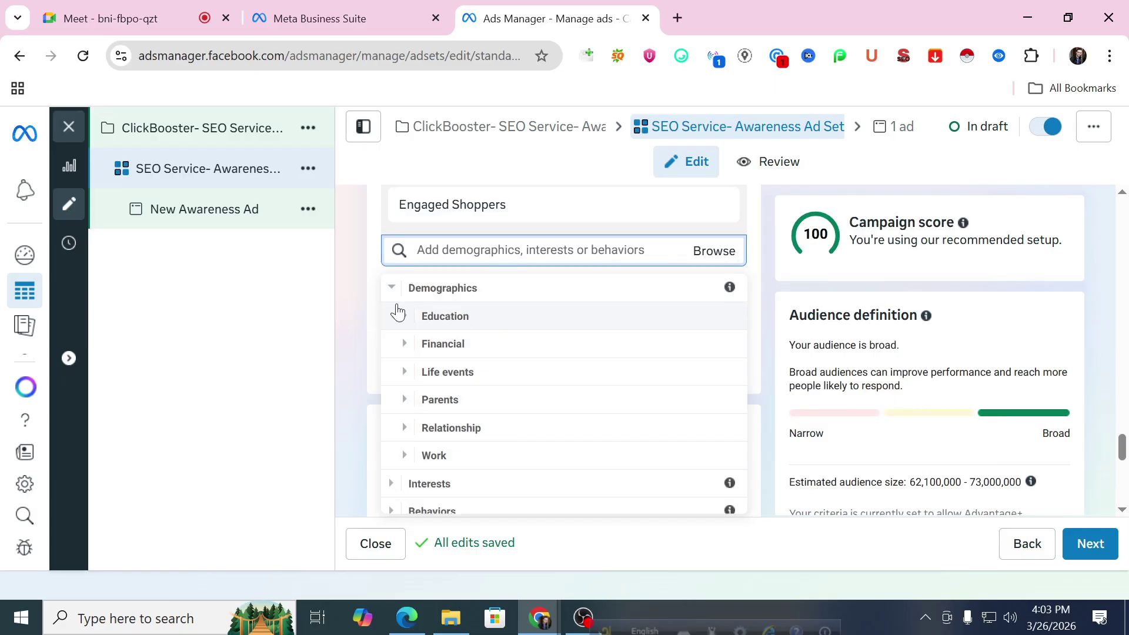
{"action": "left_click", "coordinate": [391, 291]}
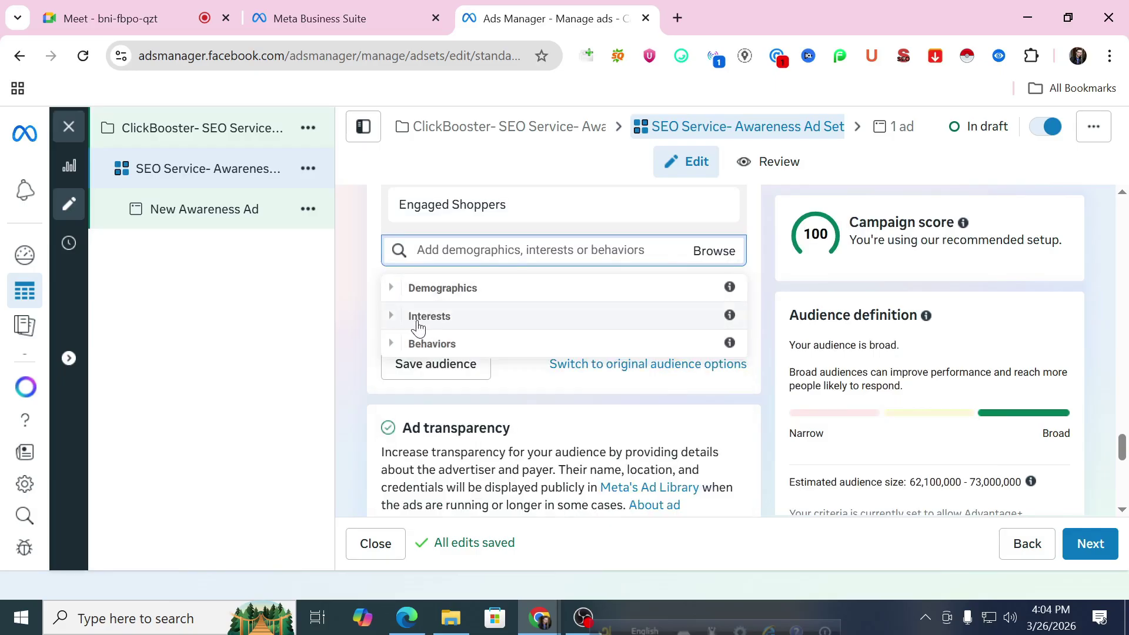
{"action": "left_click", "coordinate": [398, 322]}
{"action": "left_click", "coordinate": [391, 288]}
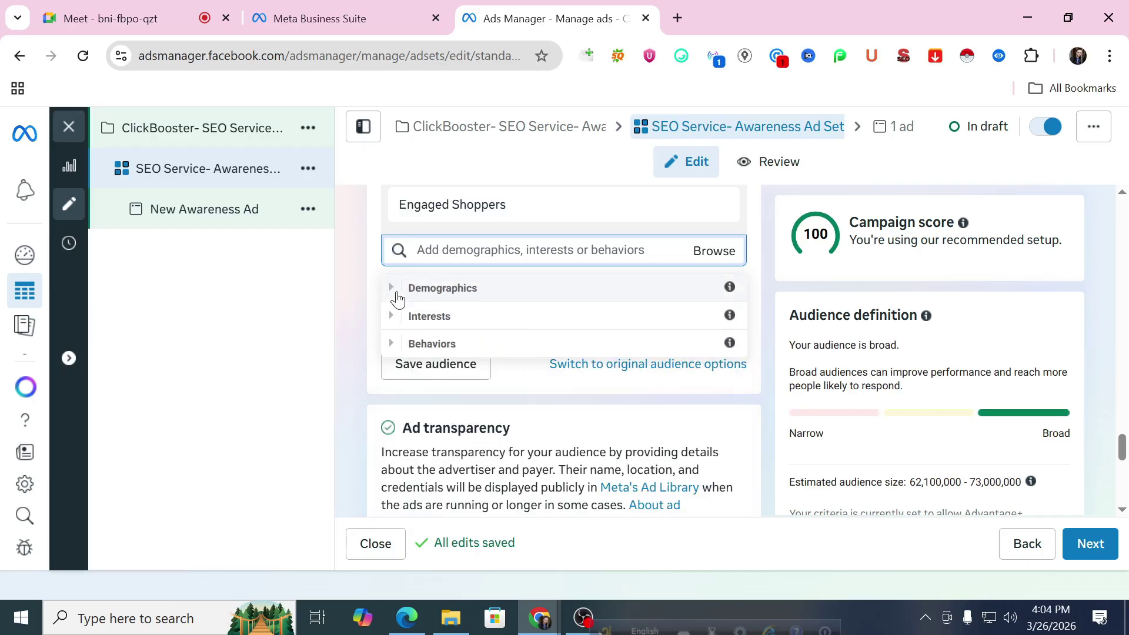
{"action": "left_click", "coordinate": [742, 288]}
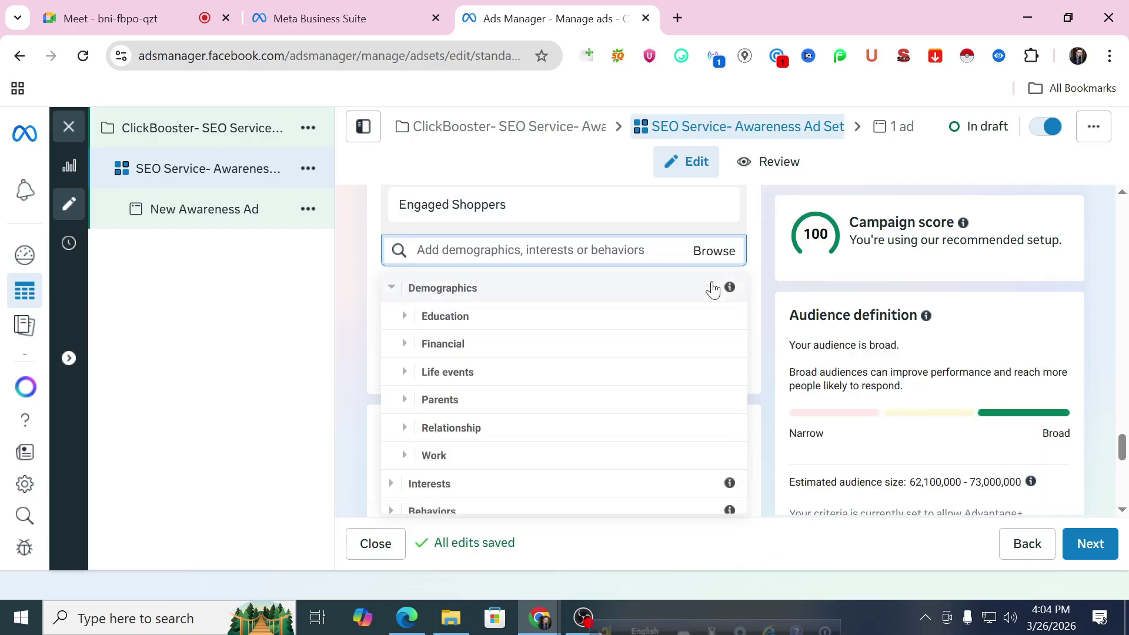
{"action": "left_click", "coordinate": [753, 222]}
Step: Open the ad set's Advantage+ placements for editing and switch to Manual placements
{"action": "scroll", "coordinate": [670, 290], "scroll_direction": "down", "scroll_amount": 2}
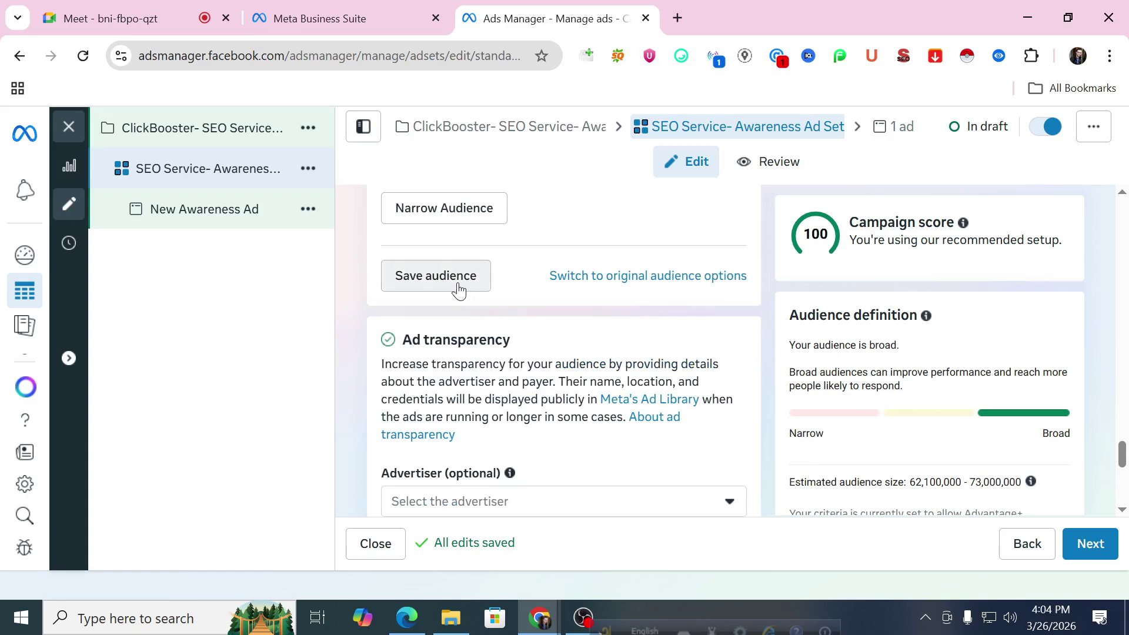
{"action": "scroll", "coordinate": [507, 315], "scroll_direction": "down", "scroll_amount": 5}
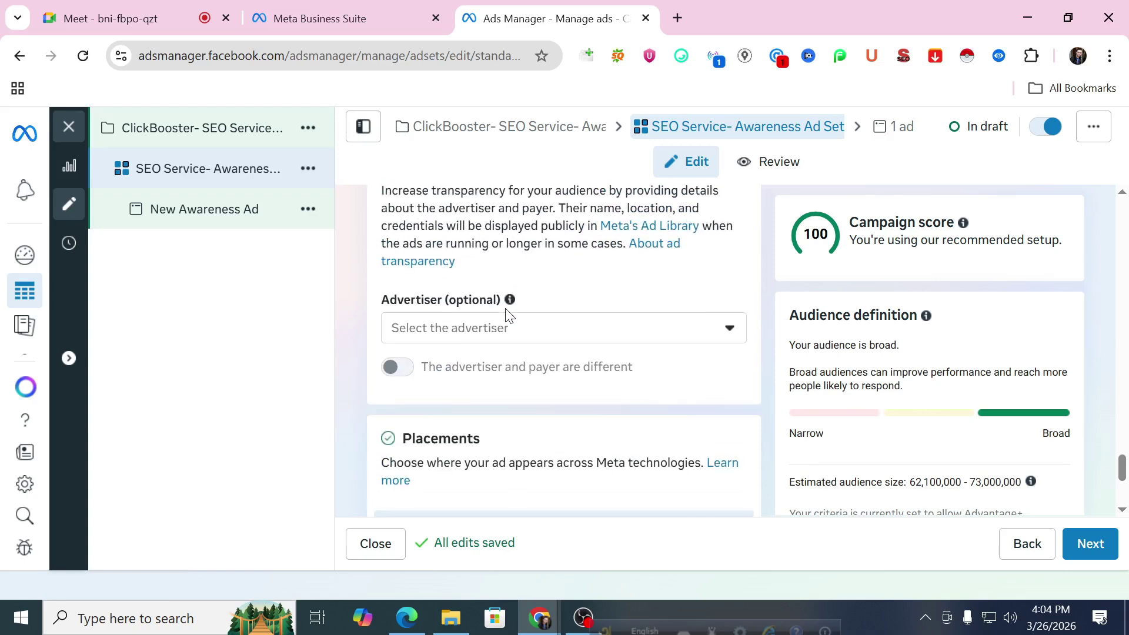
{"action": "scroll", "coordinate": [505, 313], "scroll_direction": "down", "scroll_amount": 3}
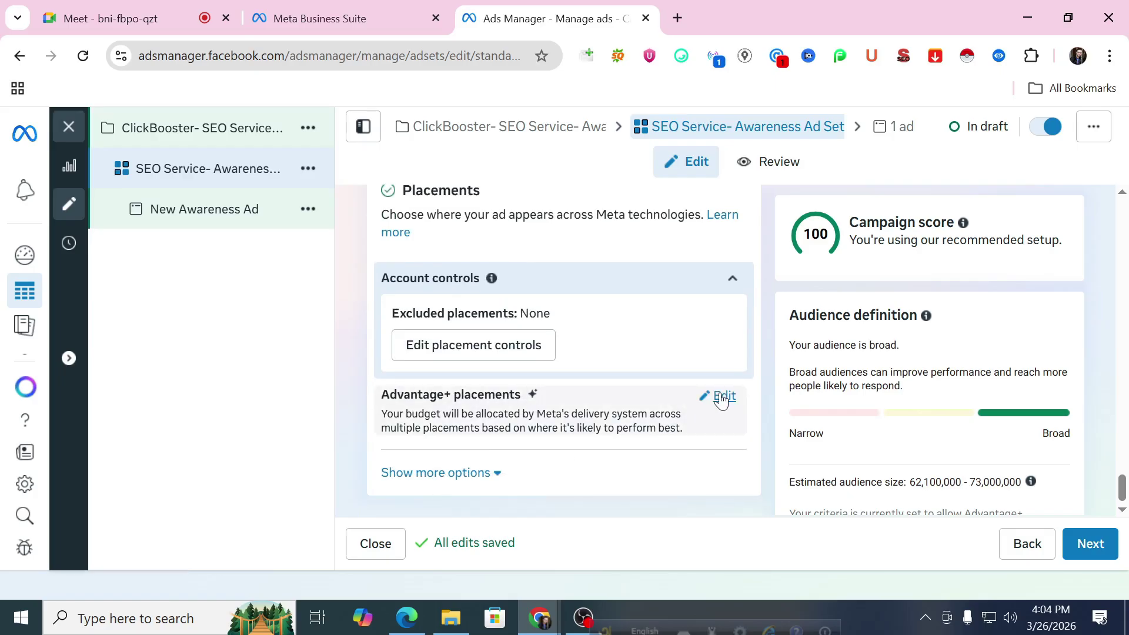
{"action": "left_click", "coordinate": [718, 398]}
{"action": "scroll", "coordinate": [605, 347], "scroll_direction": "down", "scroll_amount": 2}
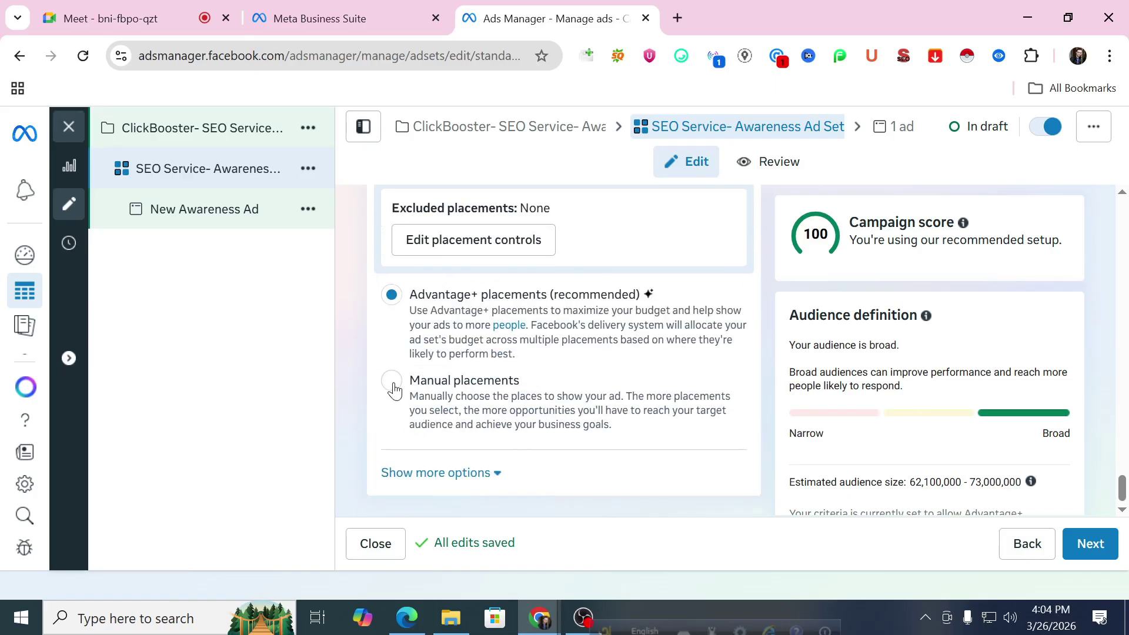
{"action": "left_click", "coordinate": [411, 377]}
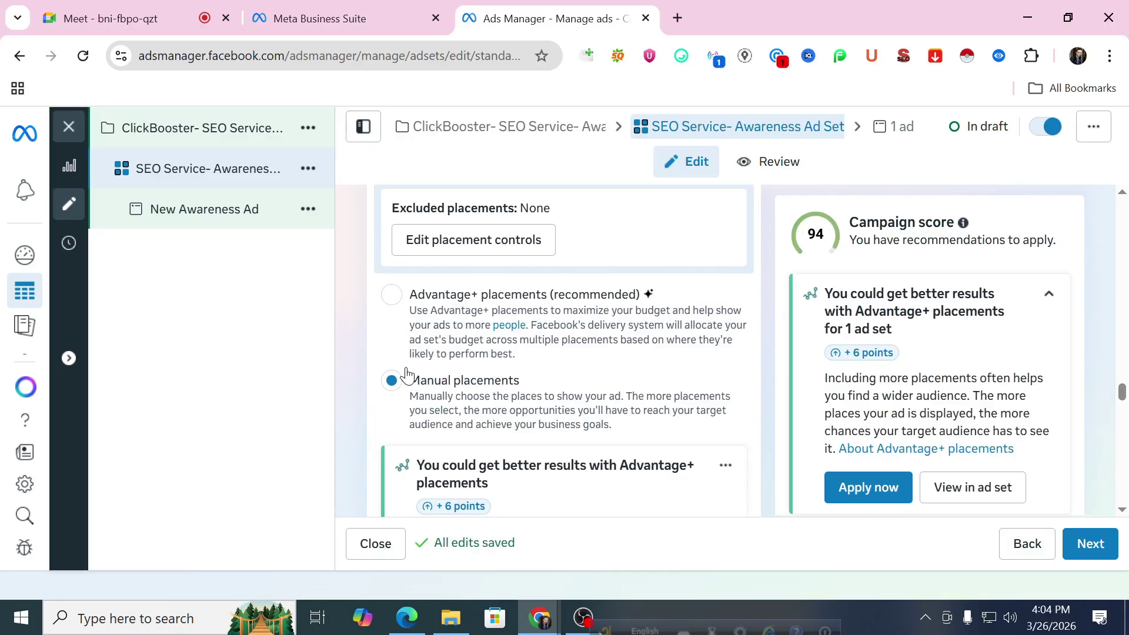
Step: Try excluding Instagram from the manual placement platforms, then include it again
{"action": "scroll", "coordinate": [645, 358], "scroll_direction": "down", "scroll_amount": 7}
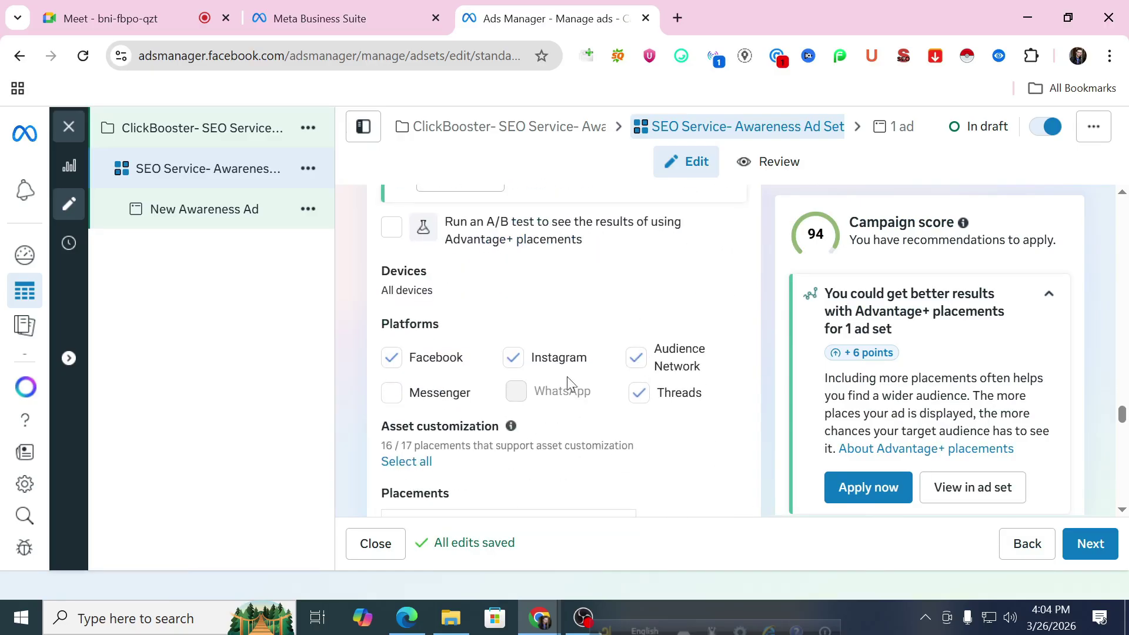
{"action": "left_click", "coordinate": [513, 358]}
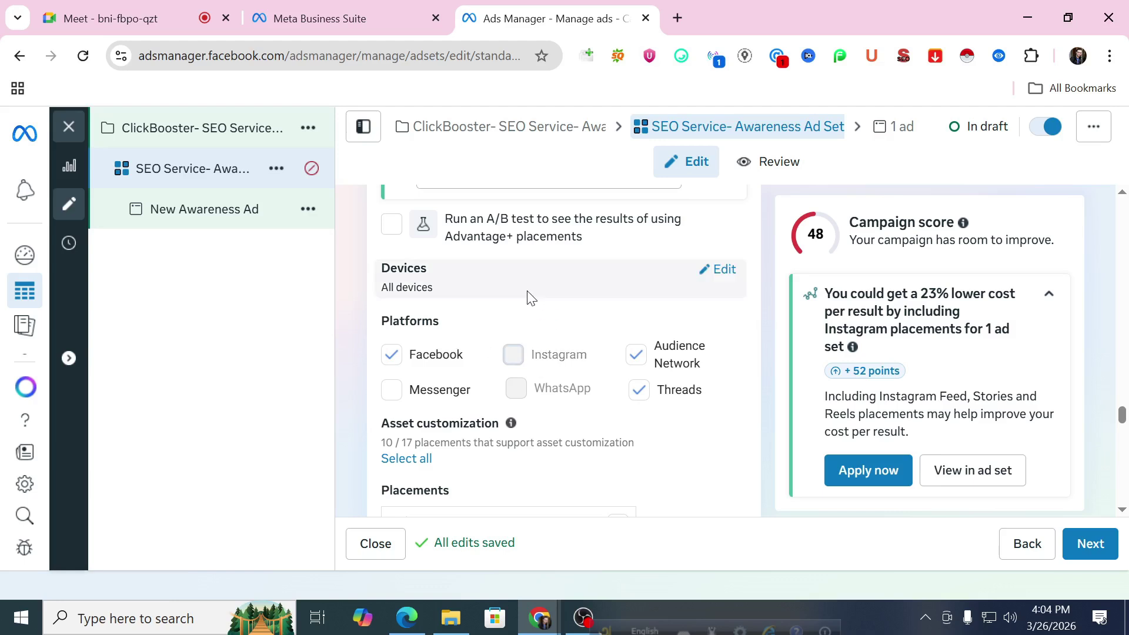
{"action": "scroll", "coordinate": [536, 354], "scroll_direction": "down", "scroll_amount": 3}
{"action": "scroll", "coordinate": [563, 335], "scroll_direction": "up", "scroll_amount": 3}
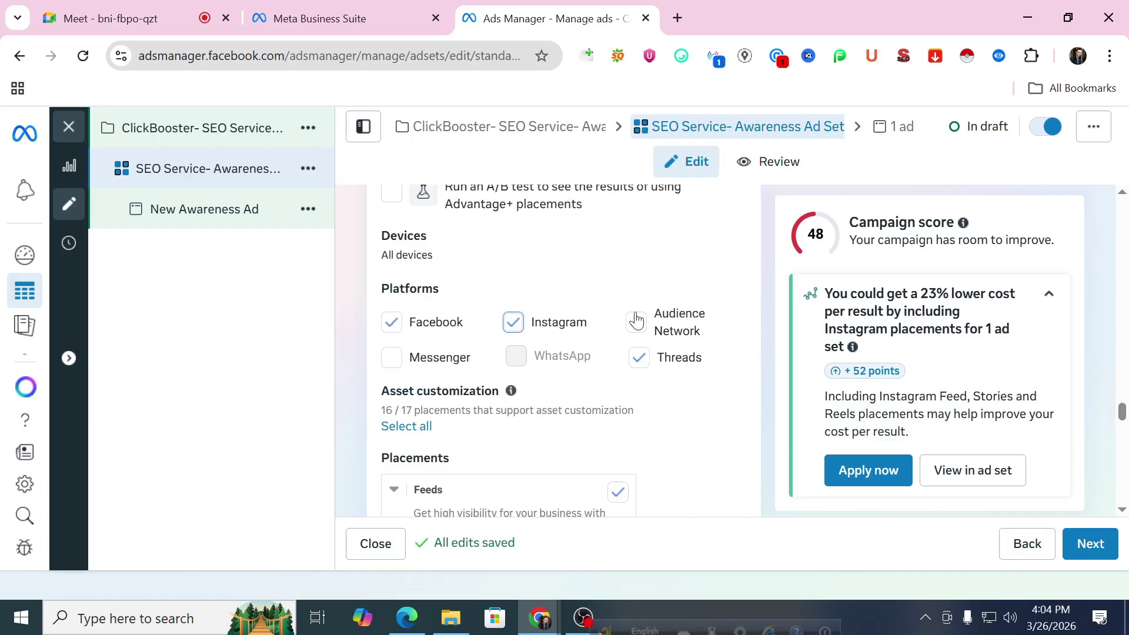
Step: Exclude the Search results and Apps and sites groups from the ad set's manual placements
{"action": "scroll", "coordinate": [608, 329], "scroll_direction": "down", "scroll_amount": 3}
{"action": "scroll", "coordinate": [608, 329], "scroll_direction": "down", "scroll_amount": 1}
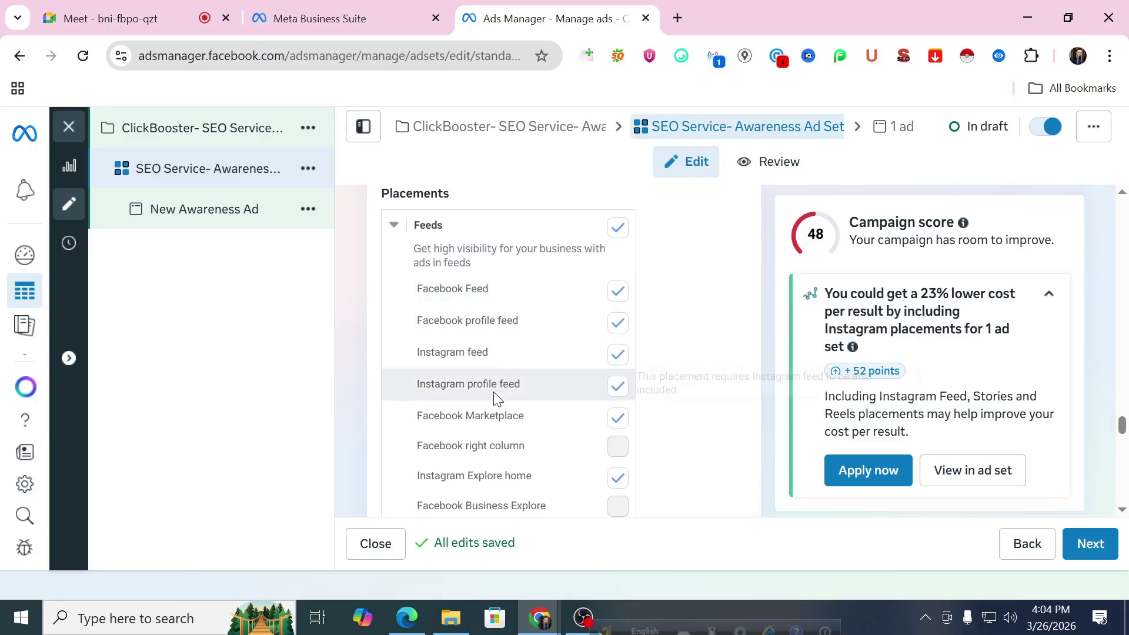
{"action": "scroll", "coordinate": [486, 458], "scroll_direction": "down", "scroll_amount": 4}
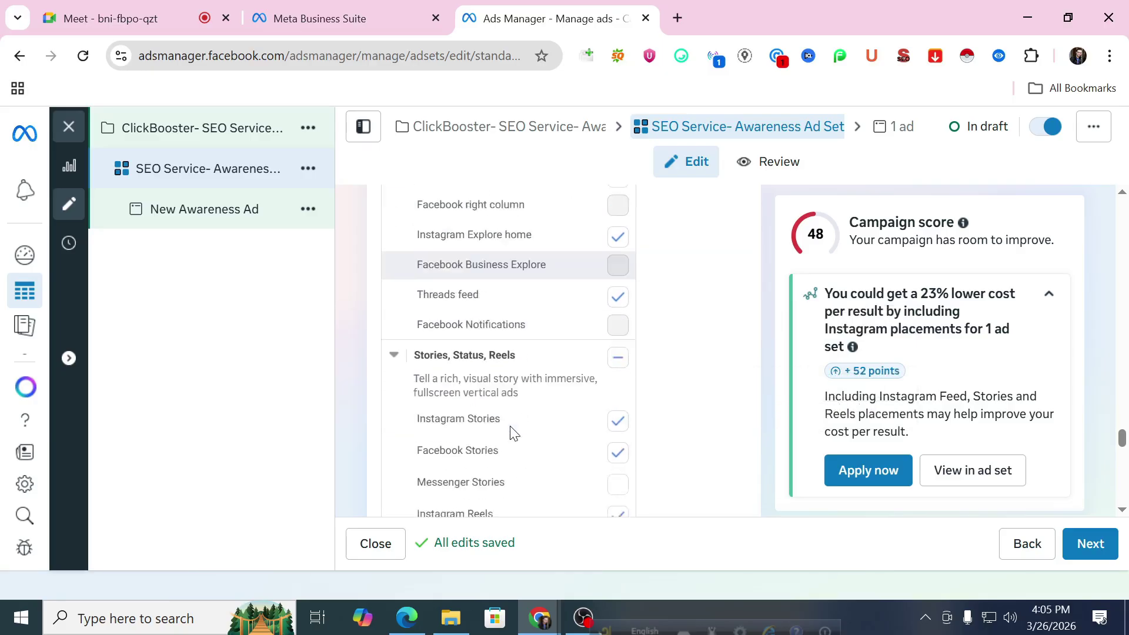
{"action": "scroll", "coordinate": [511, 432], "scroll_direction": "down", "scroll_amount": 2}
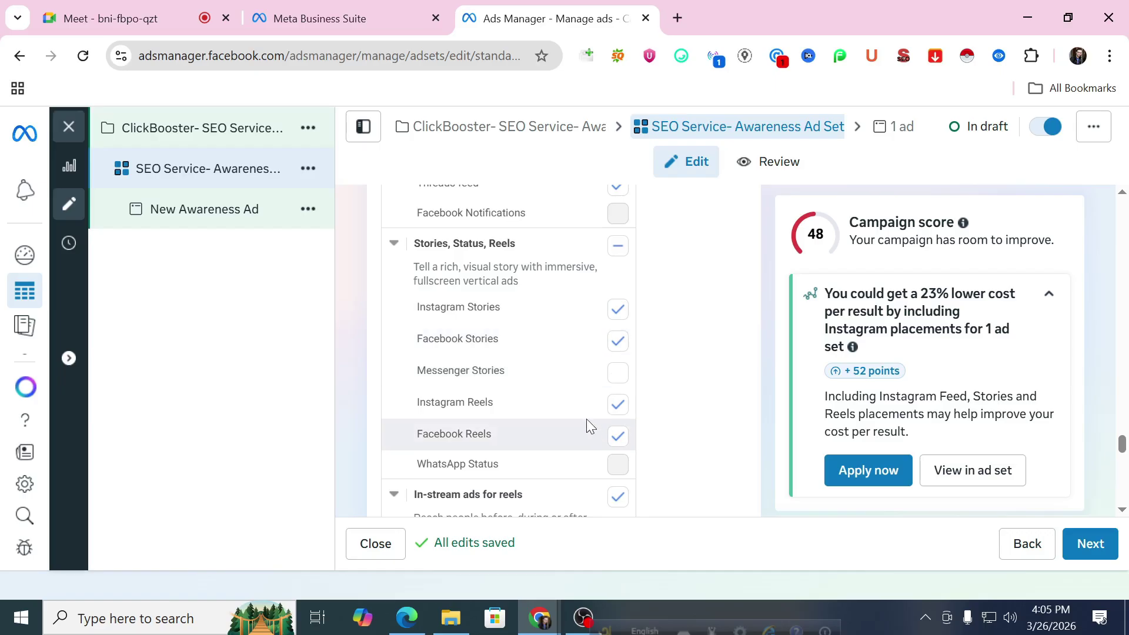
{"action": "scroll", "coordinate": [590, 422], "scroll_direction": "down", "scroll_amount": 4}
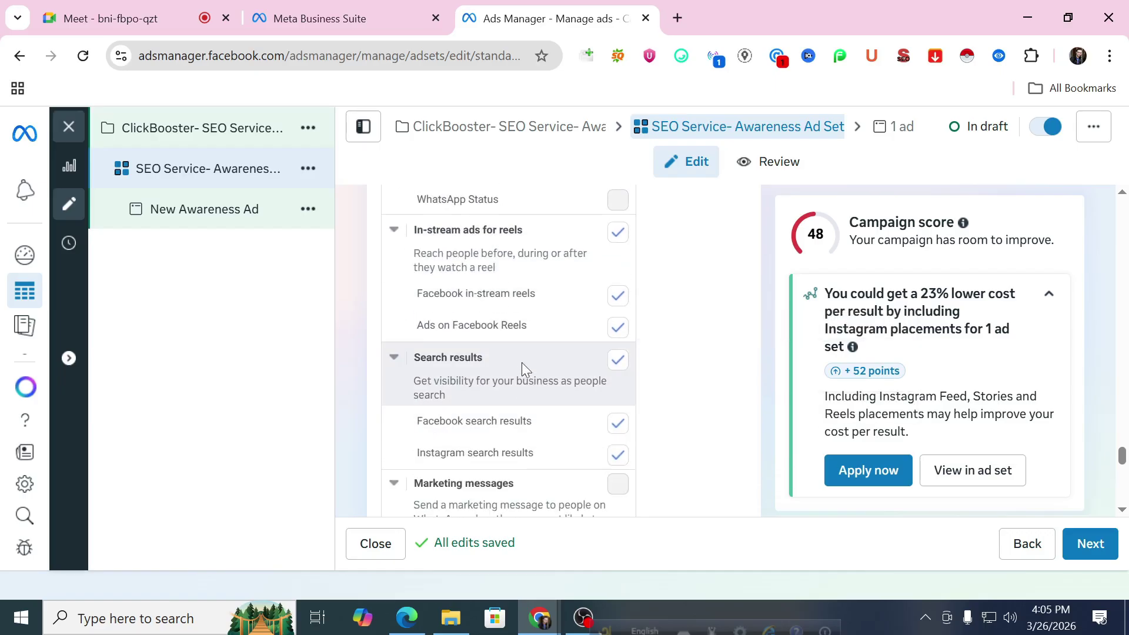
{"action": "left_click", "coordinate": [613, 360]}
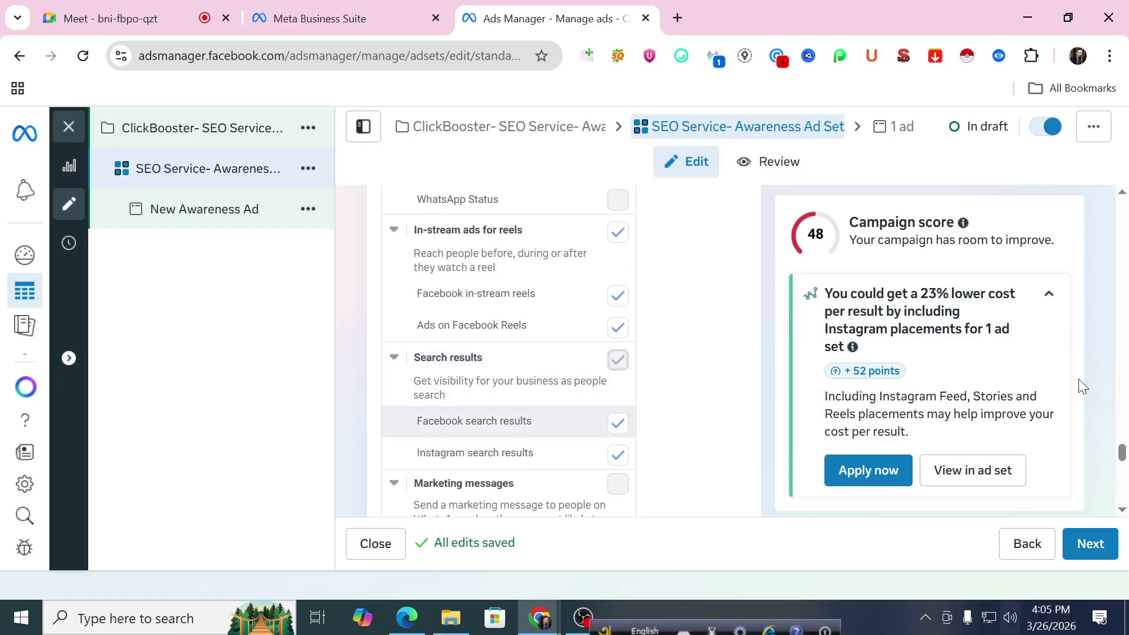
{"action": "scroll", "coordinate": [562, 400], "scroll_direction": "down", "scroll_amount": 4}
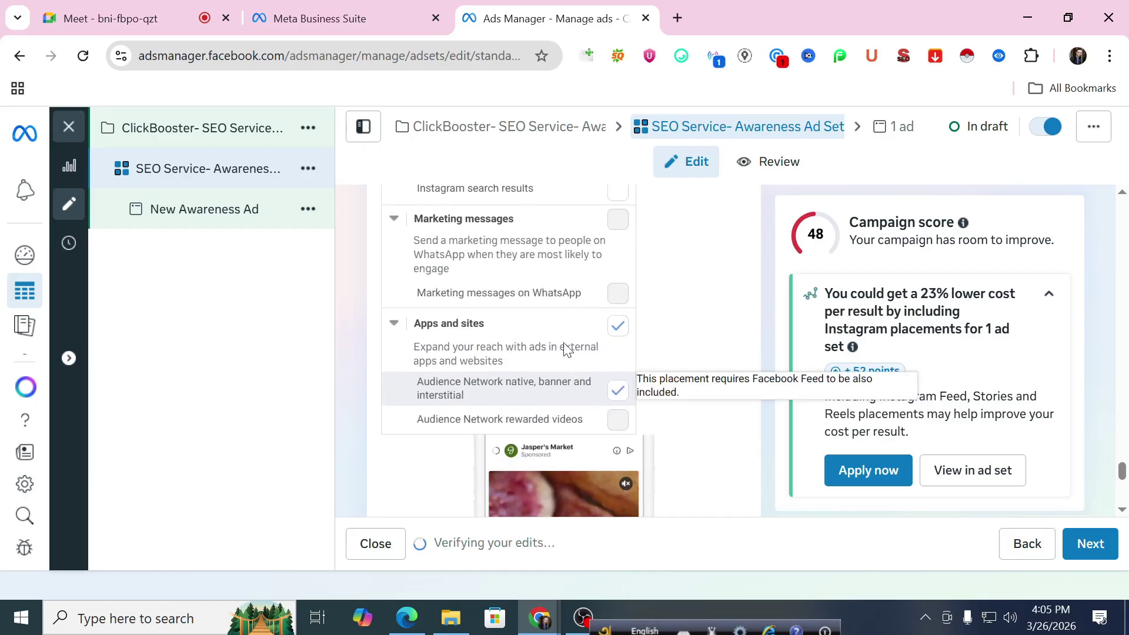
{"action": "left_click", "coordinate": [617, 327]}
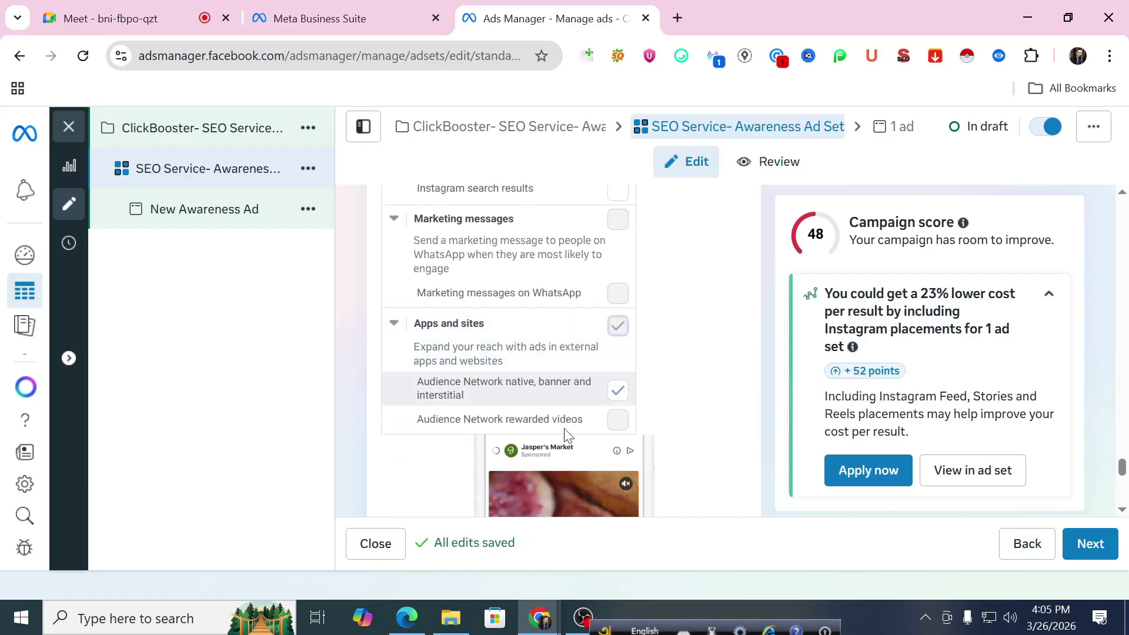
Step: Deselect Facebook profile feed, Instagram feed, Instagram profile feed, Facebook Marketplace, Instagram Explore home and Threads feed in the Feeds placements
{"action": "scroll", "coordinate": [622, 422], "scroll_direction": "down", "scroll_amount": 5}
{"action": "scroll", "coordinate": [598, 448], "scroll_direction": "up", "scroll_amount": 4}
{"action": "scroll", "coordinate": [599, 452], "scroll_direction": "up", "scroll_amount": 12}
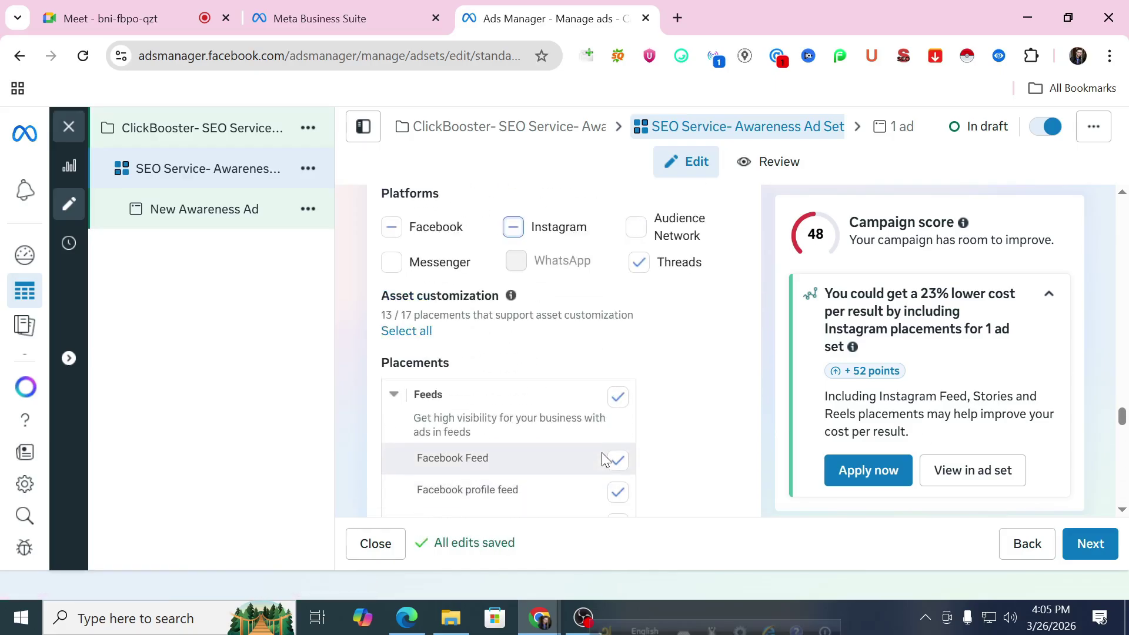
{"action": "scroll", "coordinate": [606, 464], "scroll_direction": "down", "scroll_amount": 5}
{"action": "scroll", "coordinate": [620, 446], "scroll_direction": "down", "scroll_amount": 3}
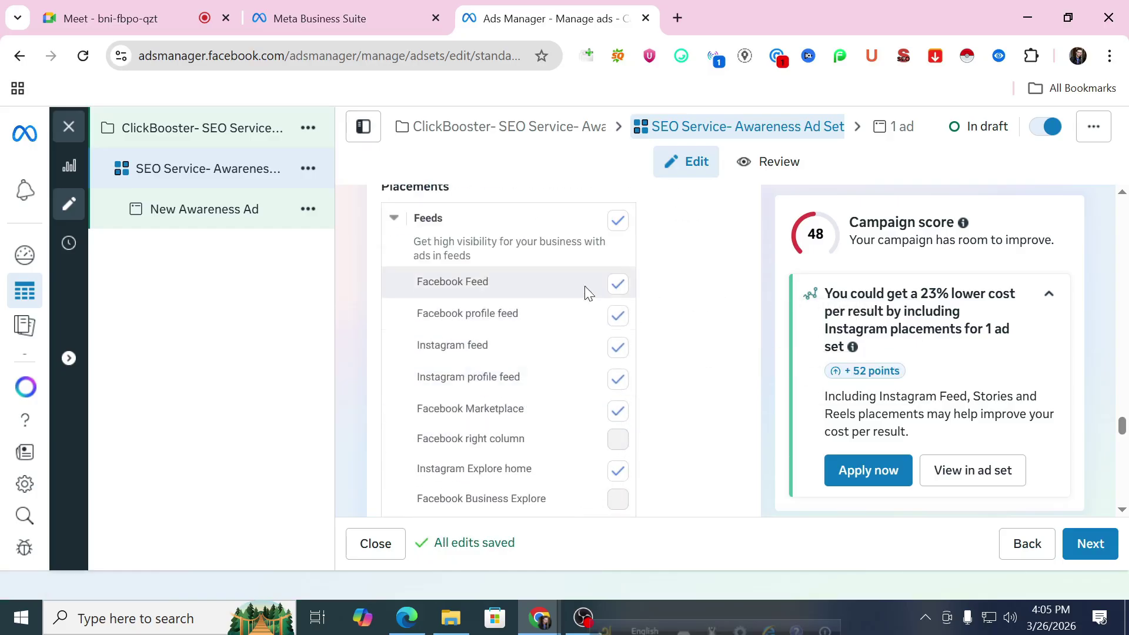
{"action": "left_click", "coordinate": [619, 322]}
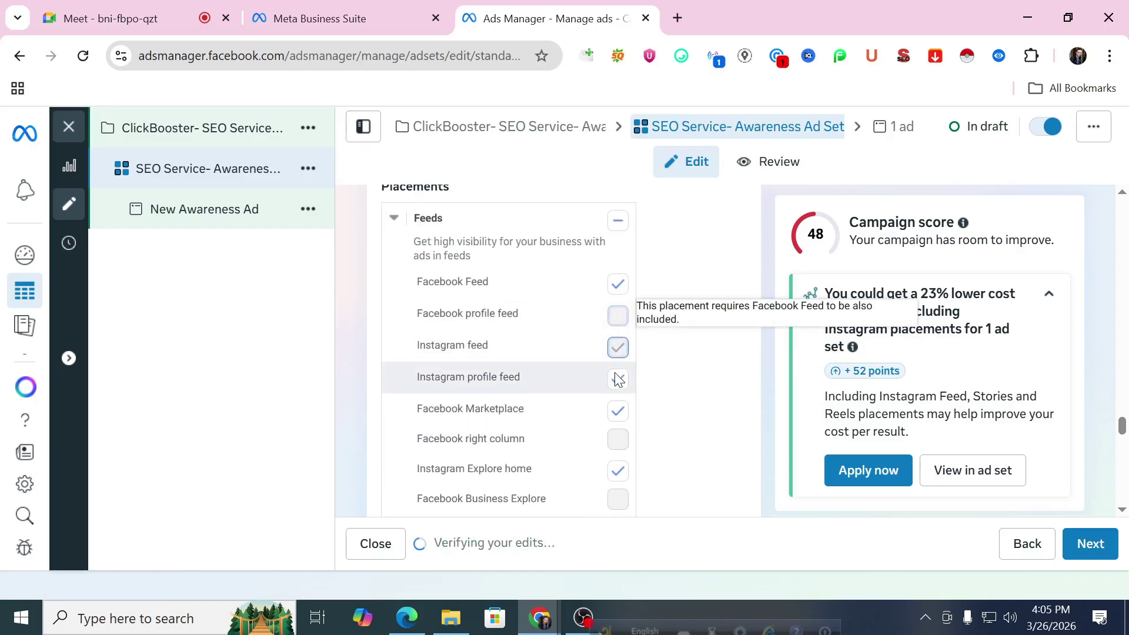
{"action": "left_click", "coordinate": [616, 410]}
{"action": "left_click", "coordinate": [619, 472]}
{"action": "scroll", "coordinate": [623, 405], "scroll_direction": "down", "scroll_amount": 3}
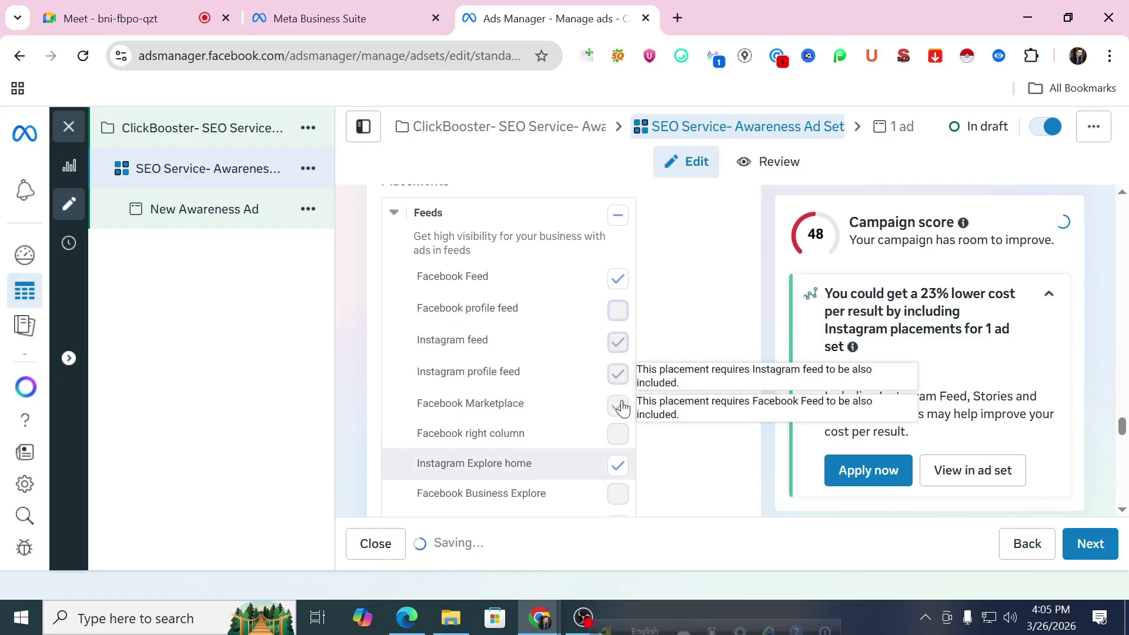
{"action": "left_click", "coordinate": [615, 355]}
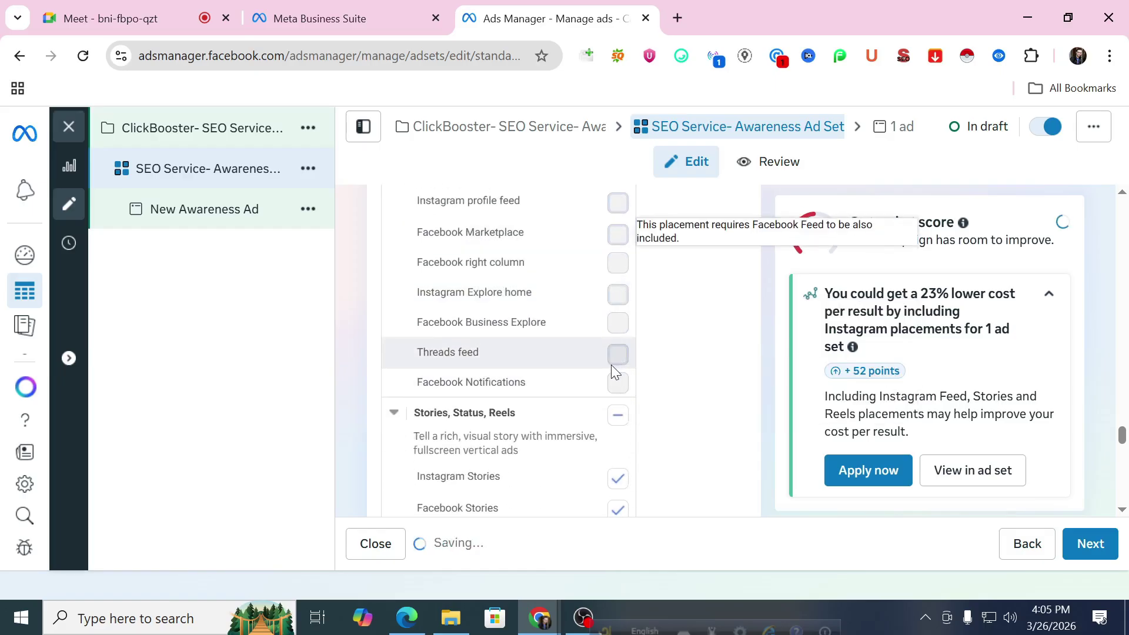
Step: Exclude the Threads platform, try to exclude Instagram, and cancel excluding the Instagram feed with its dependent placements
{"action": "scroll", "coordinate": [623, 382], "scroll_direction": "up", "scroll_amount": 2}
{"action": "scroll", "coordinate": [636, 406], "scroll_direction": "up", "scroll_amount": 5}
{"action": "left_click", "coordinate": [636, 350]}
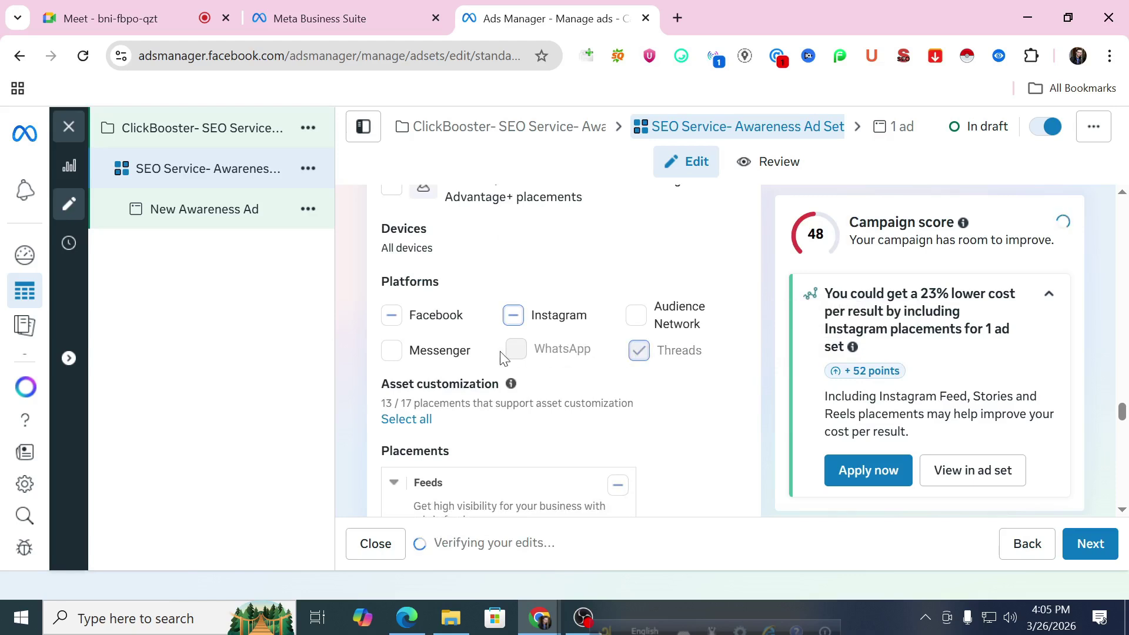
{"action": "left_click", "coordinate": [513, 320]}
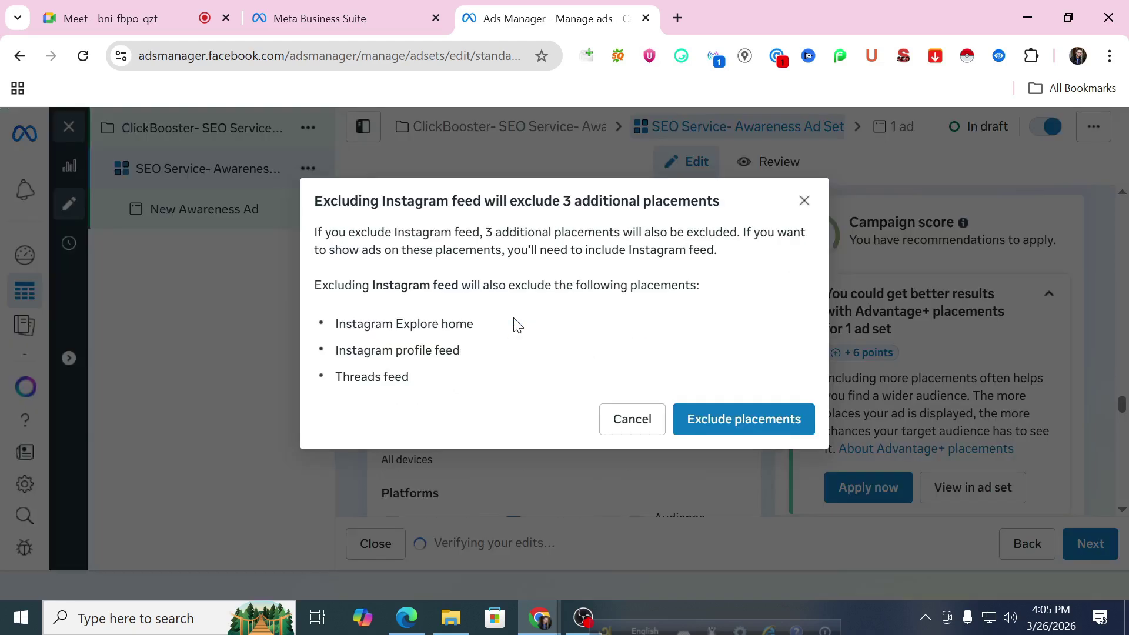
{"action": "left_click", "coordinate": [803, 211]}
Step: Exclude Instagram feed together with its dependent Instagram Explore home, profile feed and search results placements, and dismiss the notification
{"action": "scroll", "coordinate": [587, 411], "scroll_direction": "down", "scroll_amount": 4}
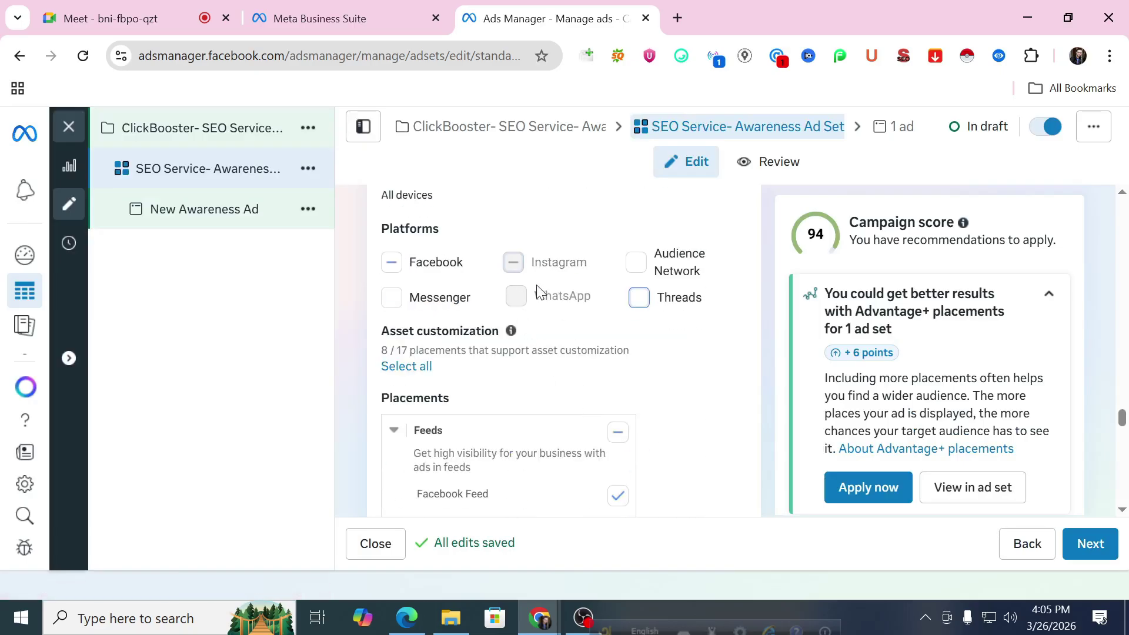
{"action": "scroll", "coordinate": [585, 350], "scroll_direction": "down", "scroll_amount": 6}
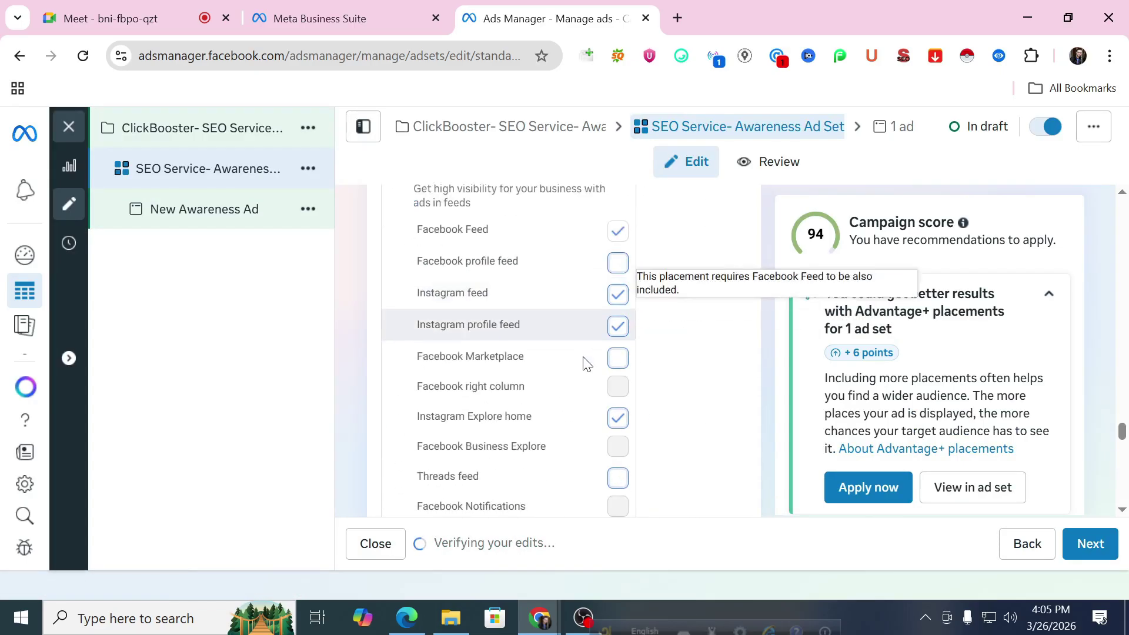
{"action": "scroll", "coordinate": [591, 359], "scroll_direction": "up", "scroll_amount": 3}
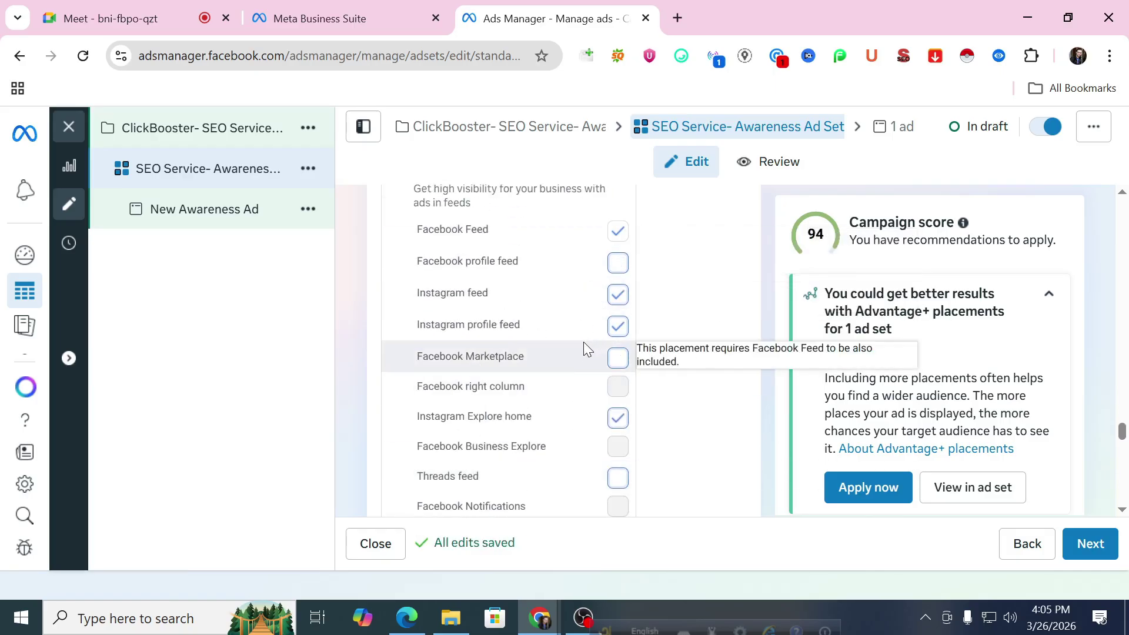
{"action": "left_click", "coordinate": [618, 293]}
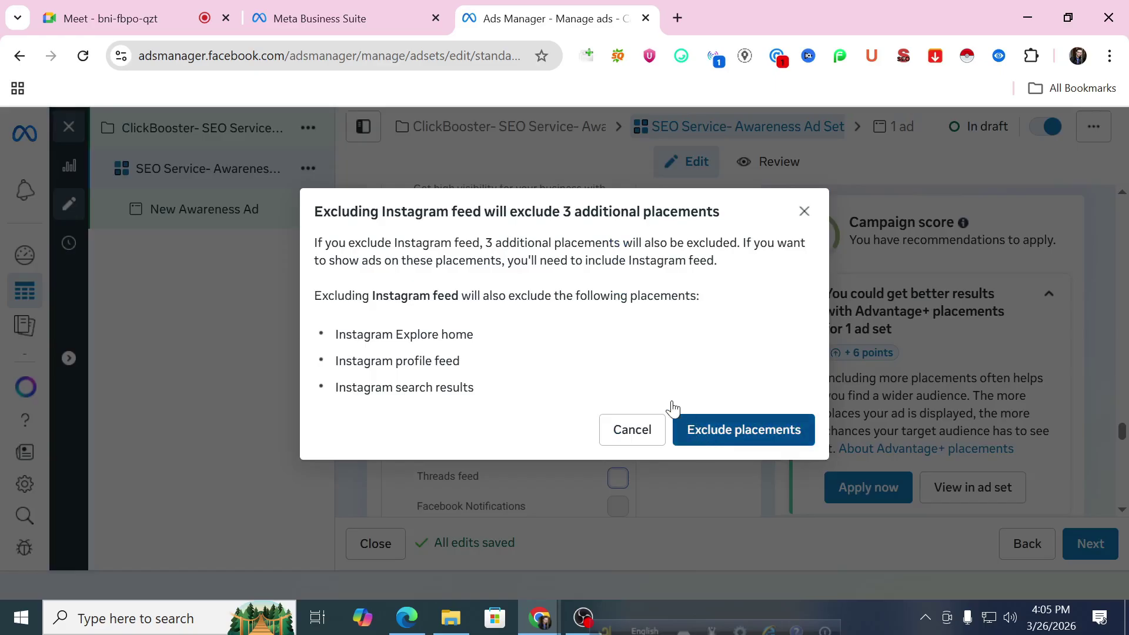
{"action": "left_click", "coordinate": [686, 443]}
{"action": "scroll", "coordinate": [603, 374], "scroll_direction": "up", "scroll_amount": 3}
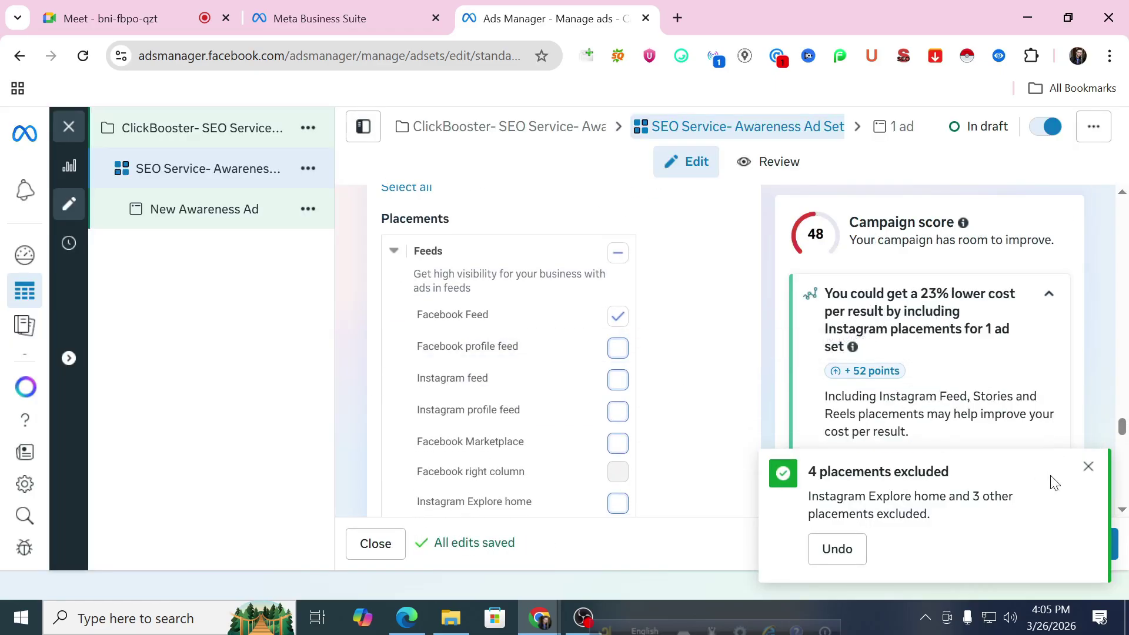
{"action": "left_click", "coordinate": [1085, 465]}
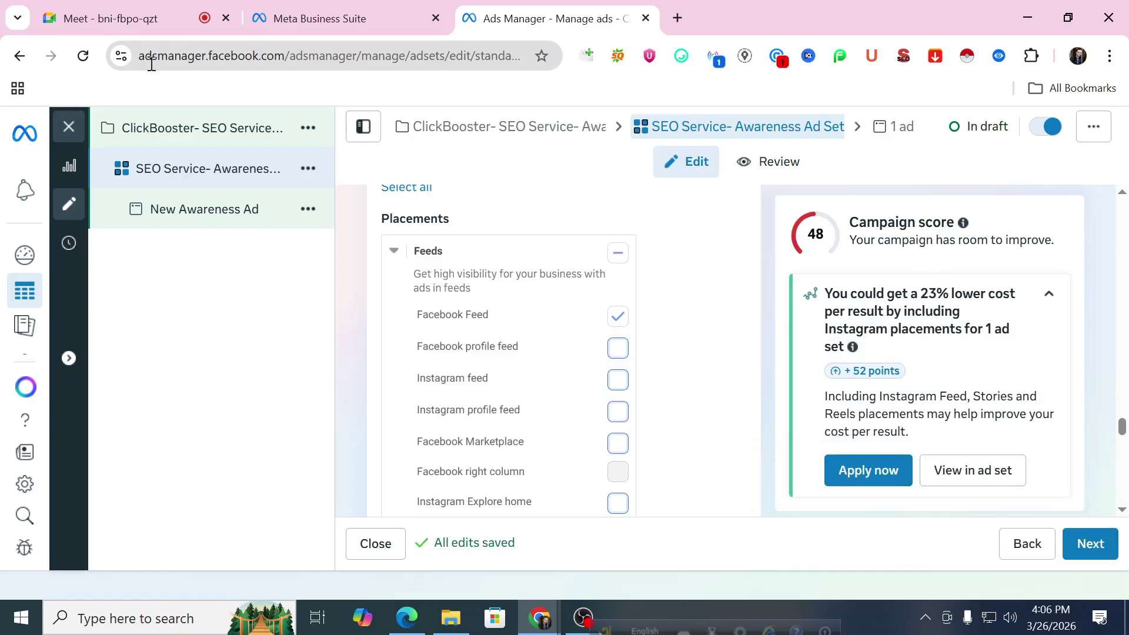
Step: Switch to Google Meet, dismiss the call time-limit notice, and return to Ads Manager
{"action": "left_click", "coordinate": [186, 12]}
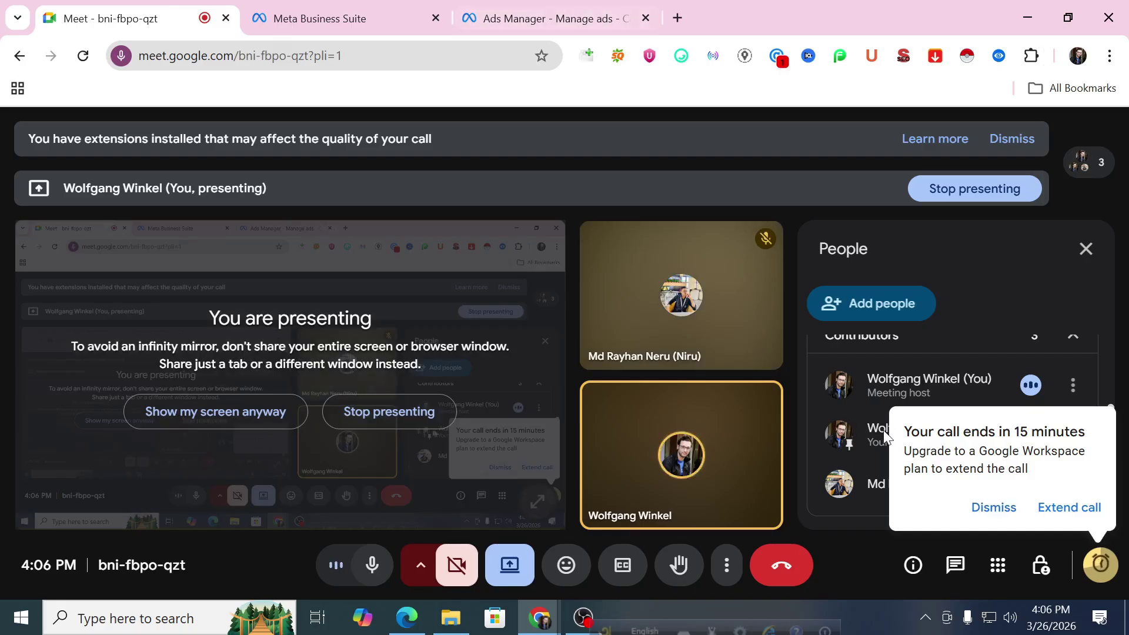
{"action": "left_click", "coordinate": [995, 508]}
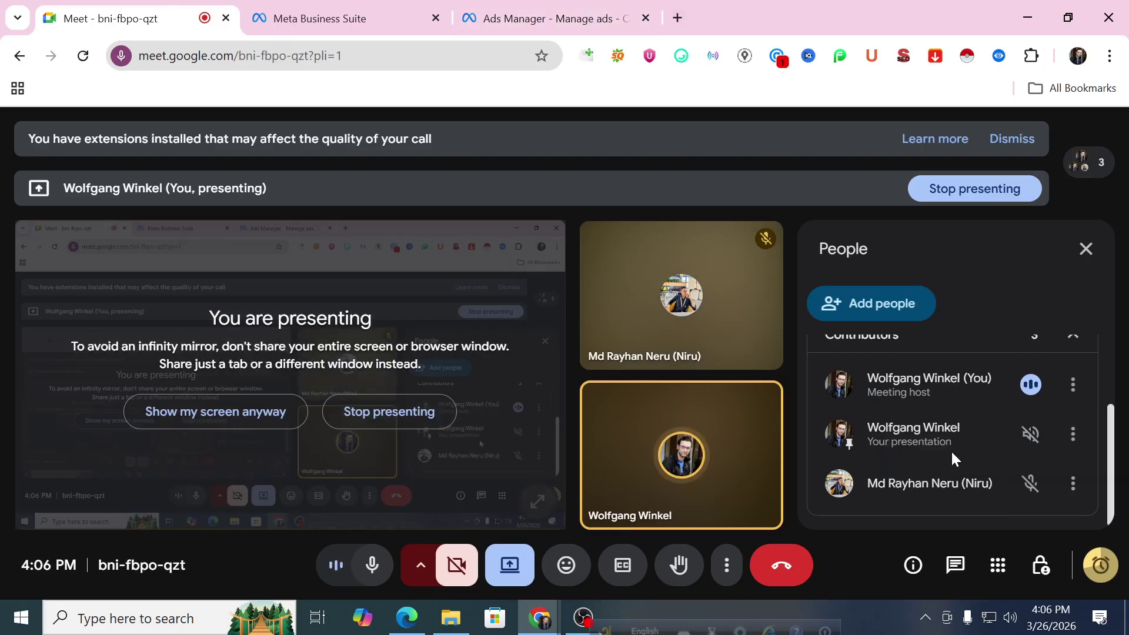
{"action": "left_click", "coordinate": [558, 5]}
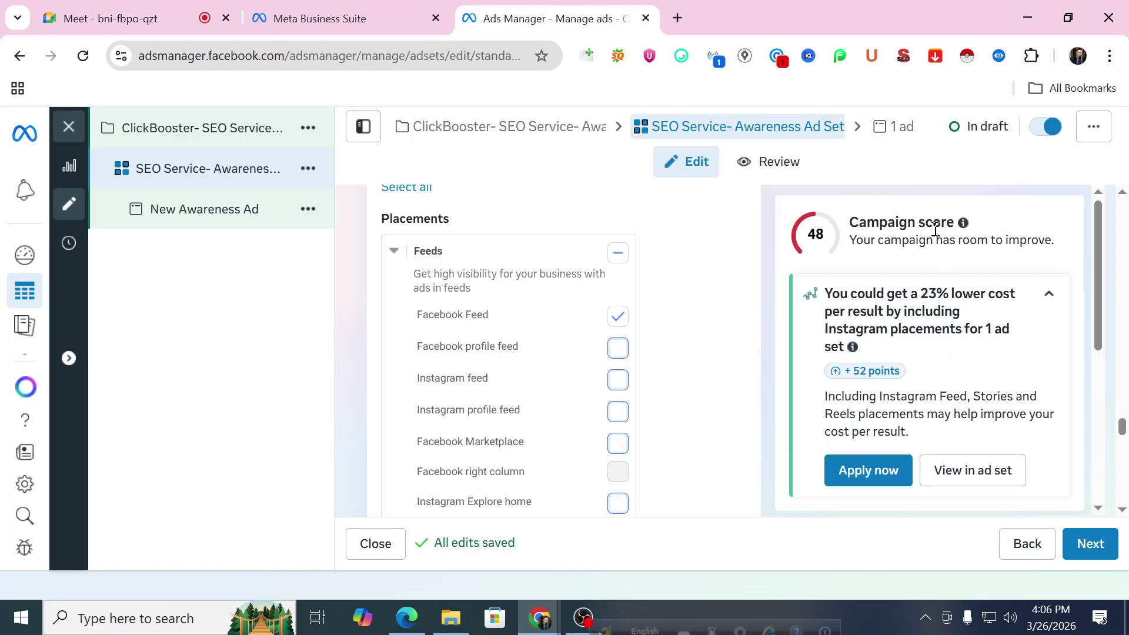
Step: Review the ad set's audience definition and remaining placements, and continue to the New Awareness Ad
{"action": "scroll", "coordinate": [839, 368], "scroll_direction": "down", "scroll_amount": 5}
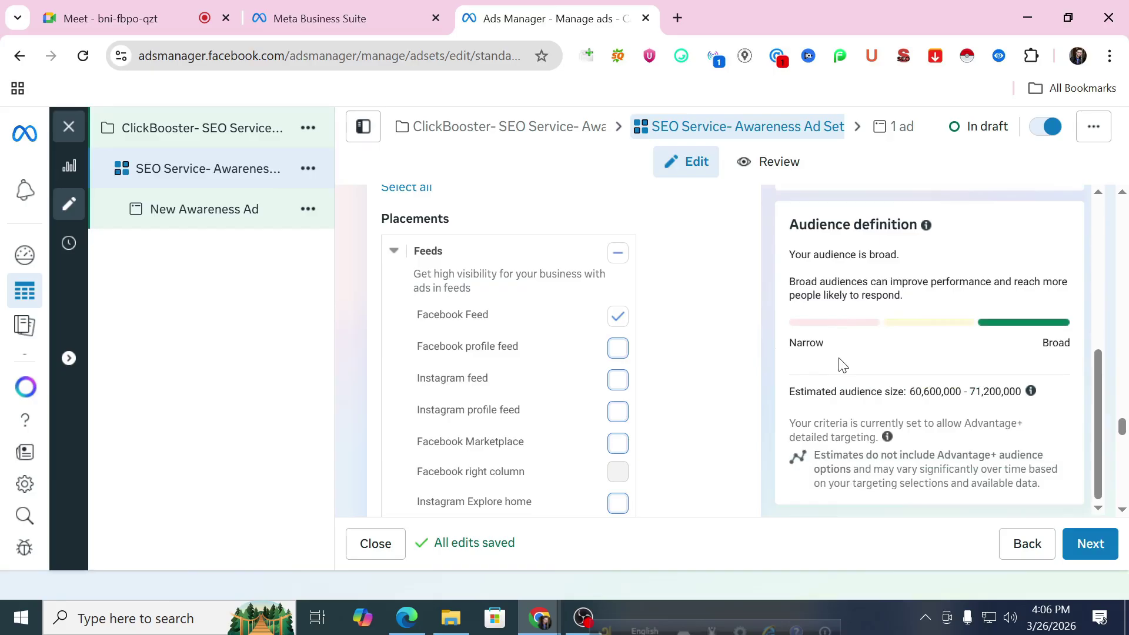
{"action": "scroll", "coordinate": [1059, 400], "scroll_direction": "up", "scroll_amount": 5}
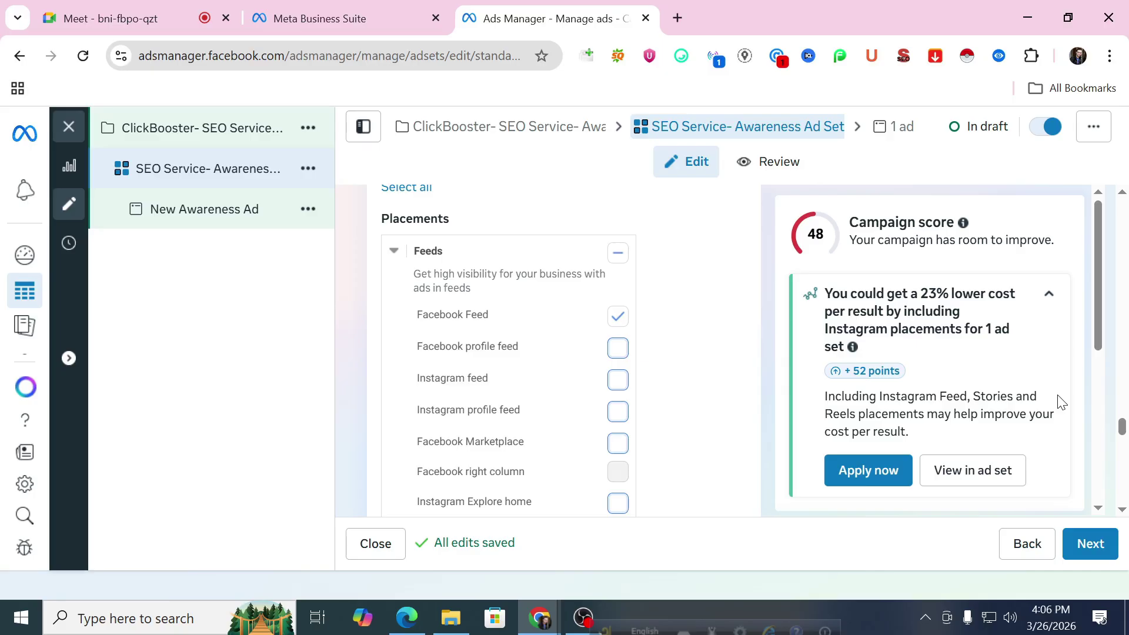
{"action": "scroll", "coordinate": [591, 299], "scroll_direction": "down", "scroll_amount": 10}
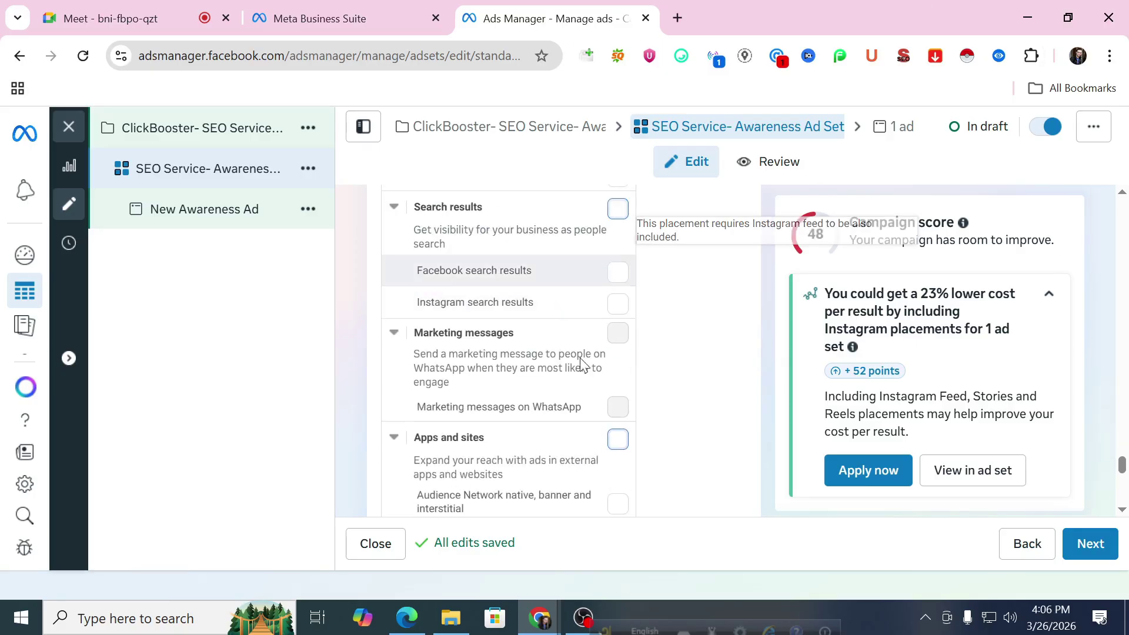
{"action": "left_click", "coordinate": [1085, 543]}
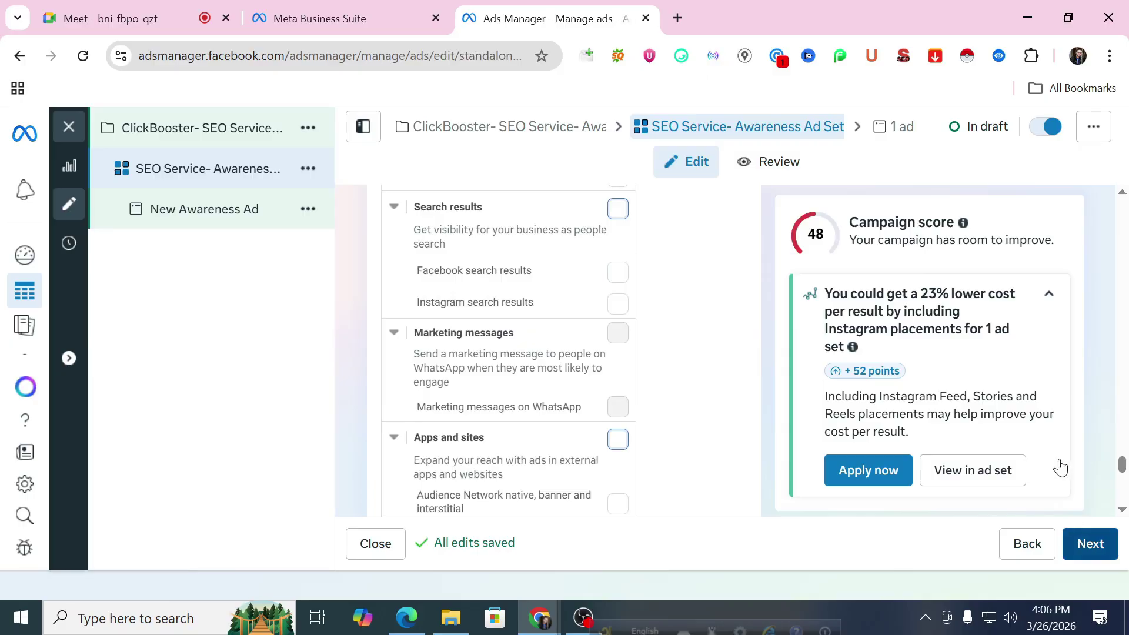
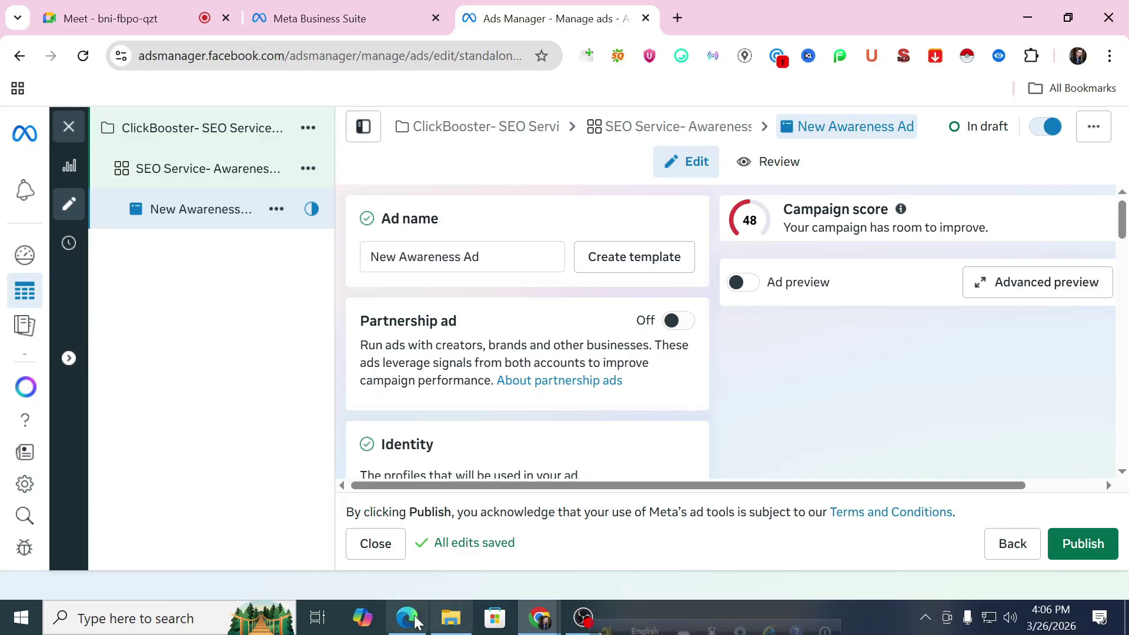
Step: Switch to Facebook in the Edge browser, change to the ClickBooster profile, and open its Page at the posts
{"action": "left_click", "coordinate": [398, 627]}
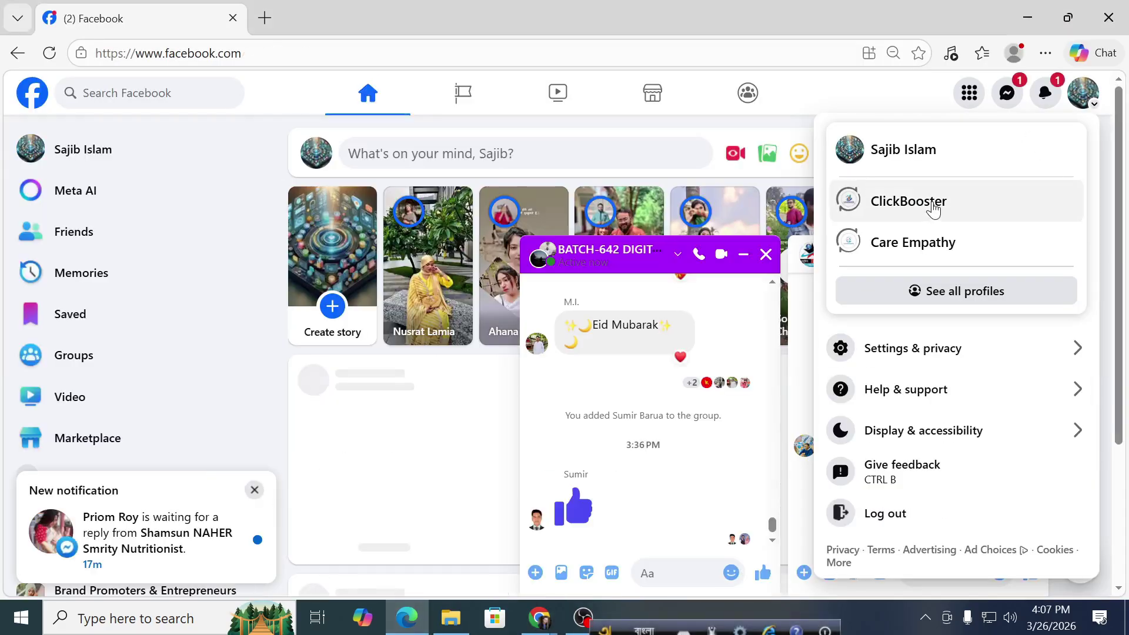
{"action": "left_click", "coordinate": [838, 96]}
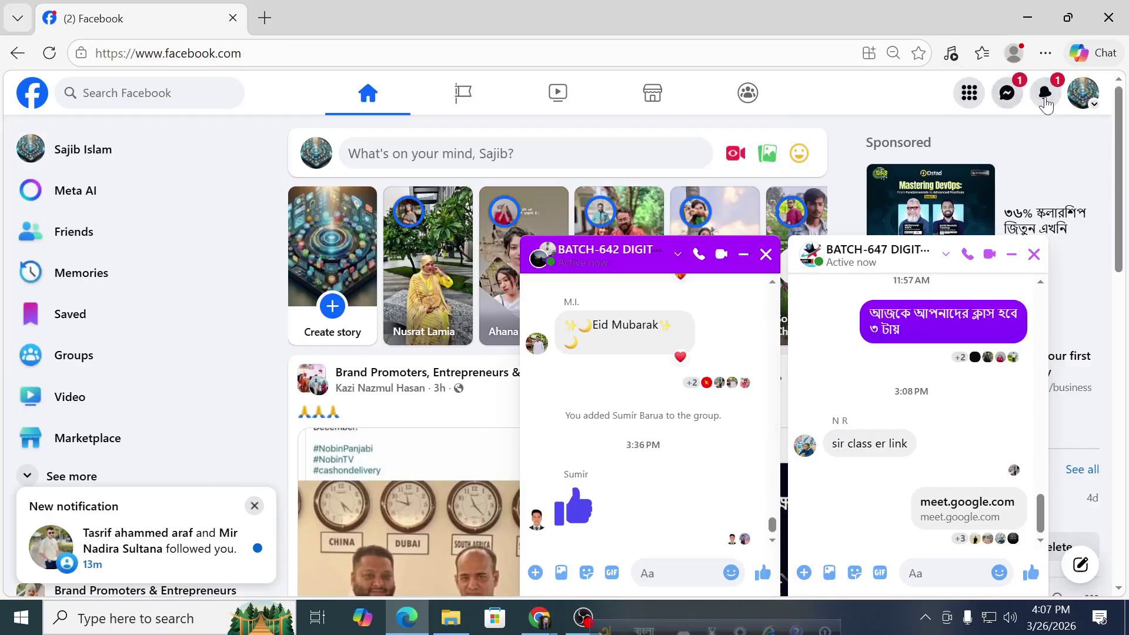
{"action": "left_click", "coordinate": [1044, 94]}
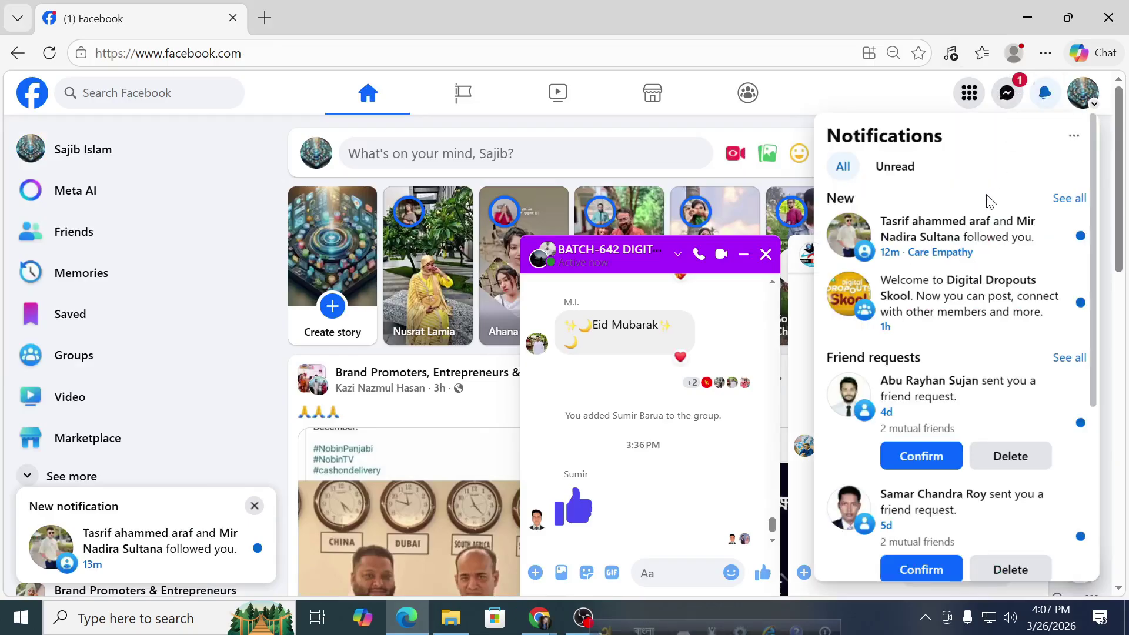
{"action": "left_click", "coordinate": [1093, 102]}
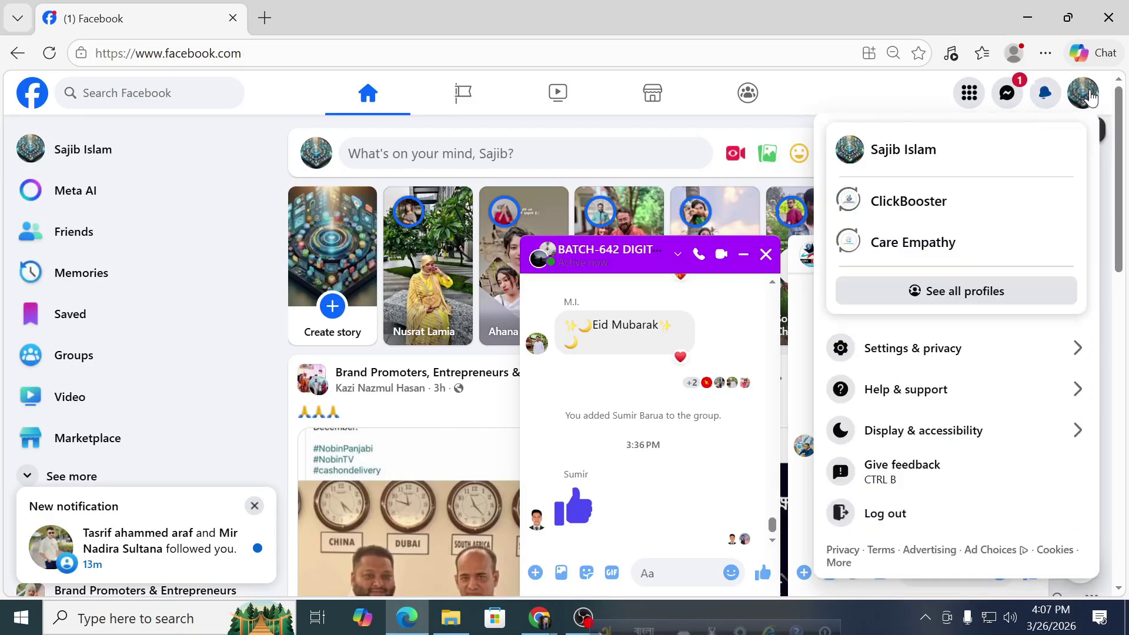
{"action": "left_click", "coordinate": [939, 202]}
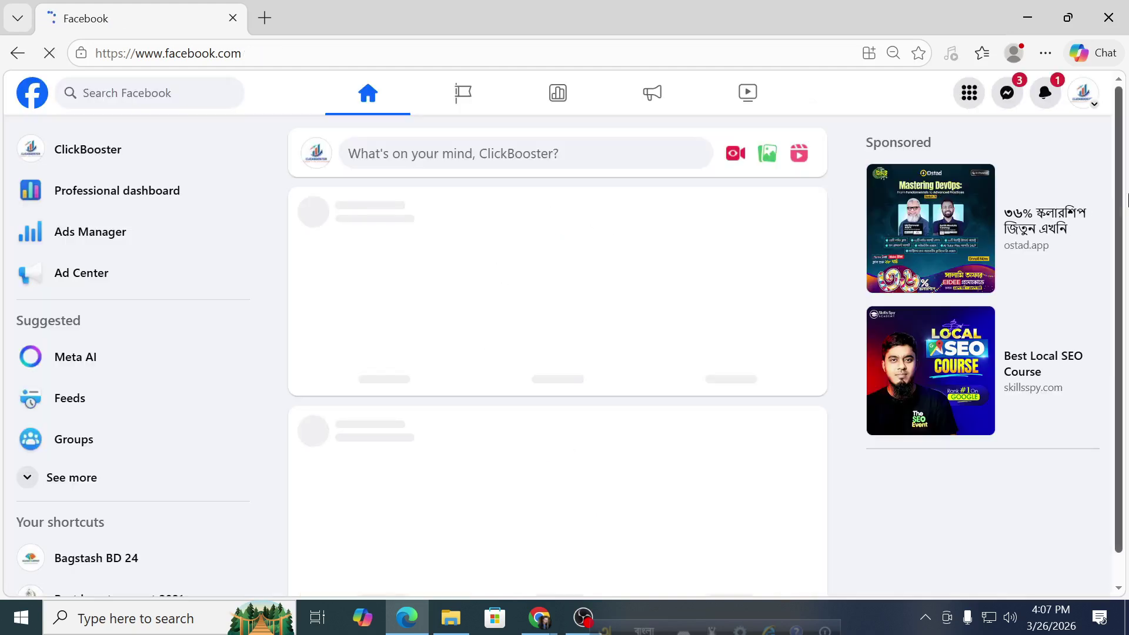
{"action": "left_click", "coordinate": [154, 160]}
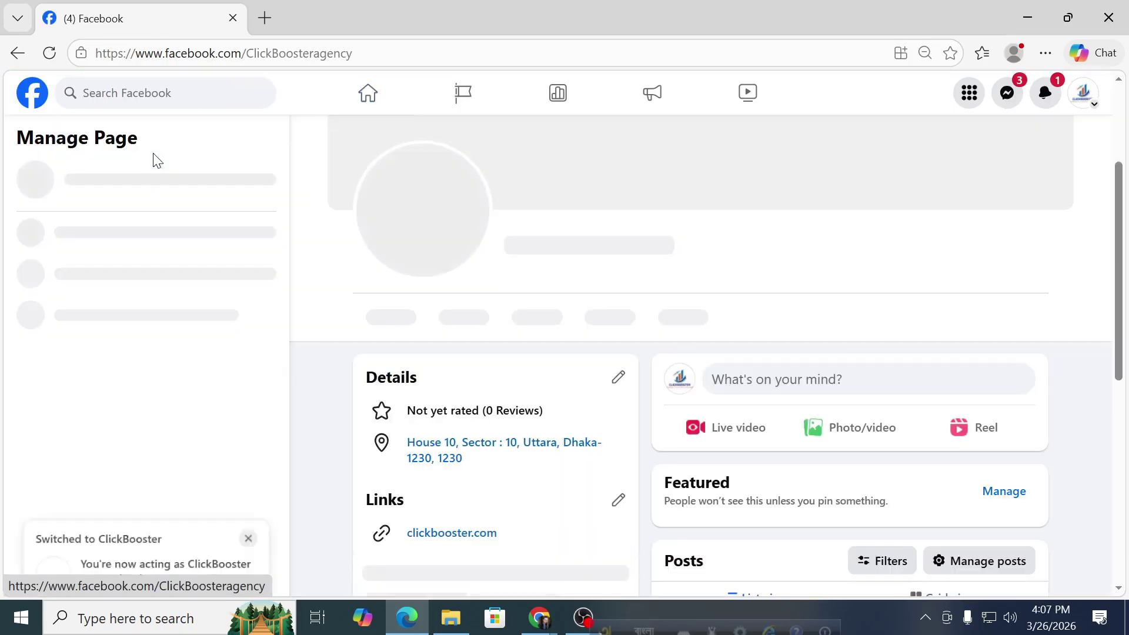
{"action": "scroll", "coordinate": [852, 276], "scroll_direction": "down", "scroll_amount": 7}
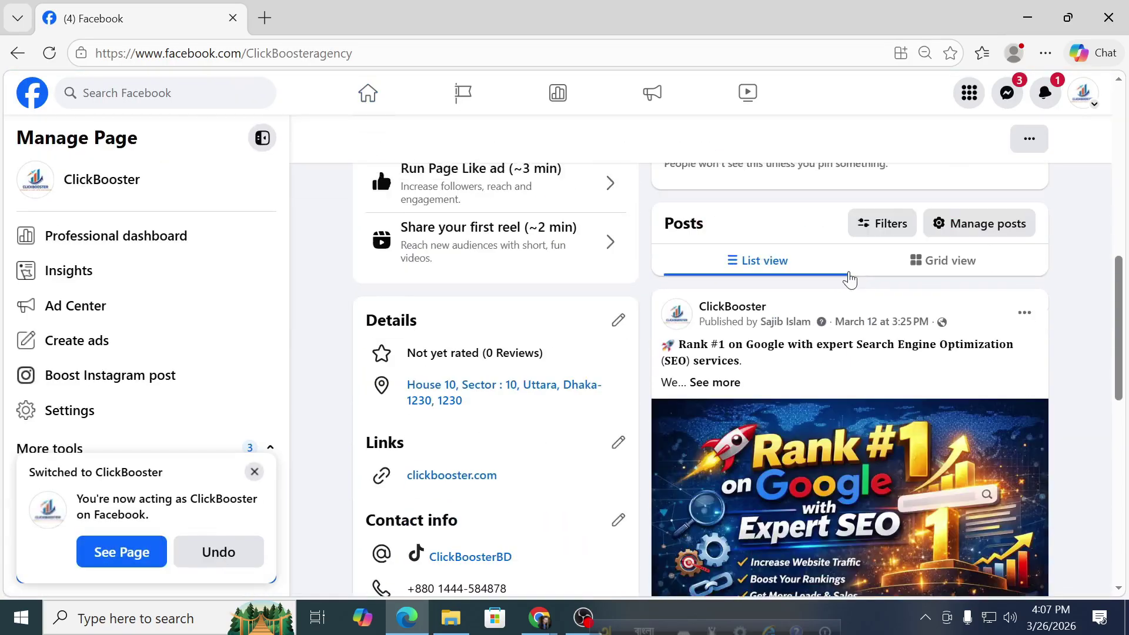
Step: Expand the full text of the Page's Rank #1 on Google SEO post, and return to Ads Manager
{"action": "left_click", "coordinate": [717, 281]}
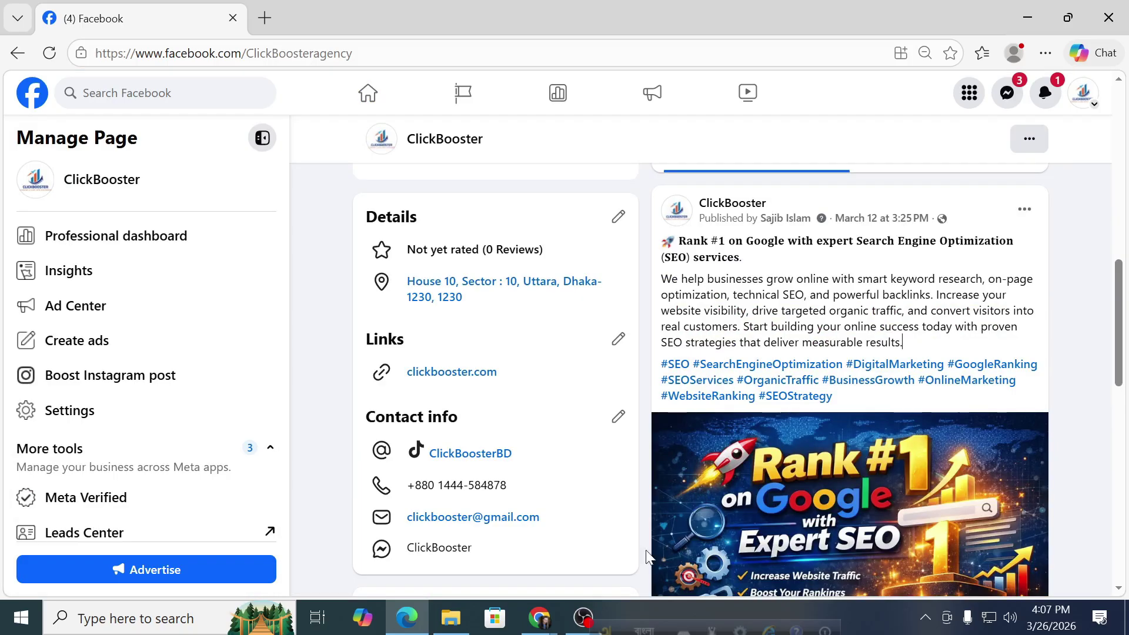
{"action": "mouse_move", "coordinate": [540, 616]}
{"action": "left_click", "coordinate": [443, 517]}
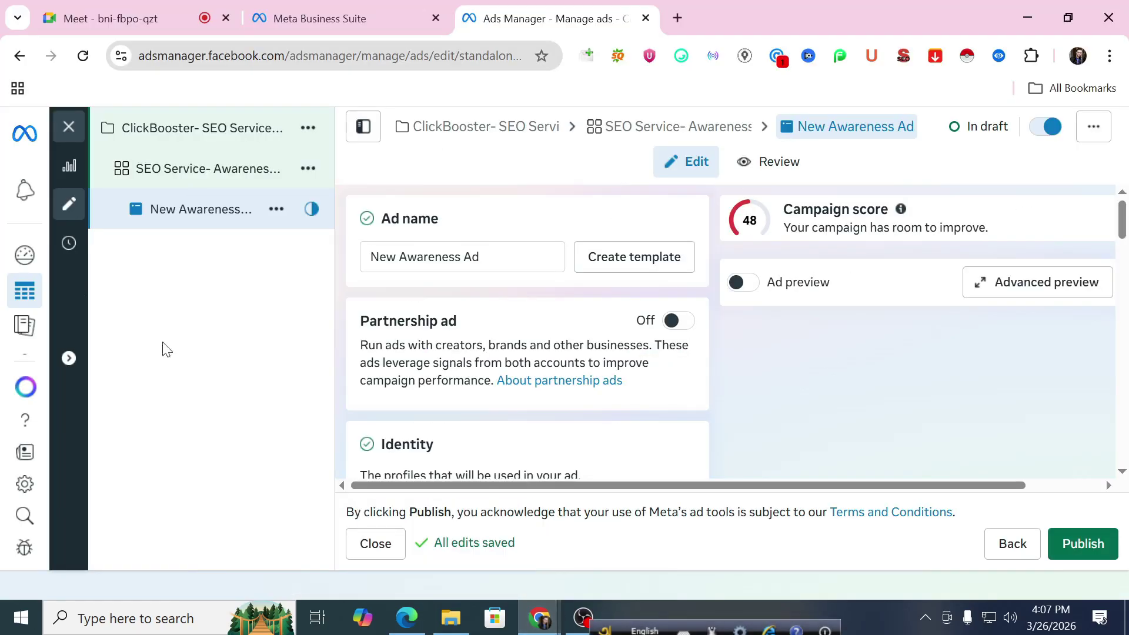
Step: Replace the word "New" at the start of the ad name with "Website Ranking Post"
{"action": "double_click", "coordinate": [395, 256]}
{"action": "type", "text": "SE"}
{"action": "key", "text": "BackSpace"}
{"action": "key", "text": "BackSpace"}
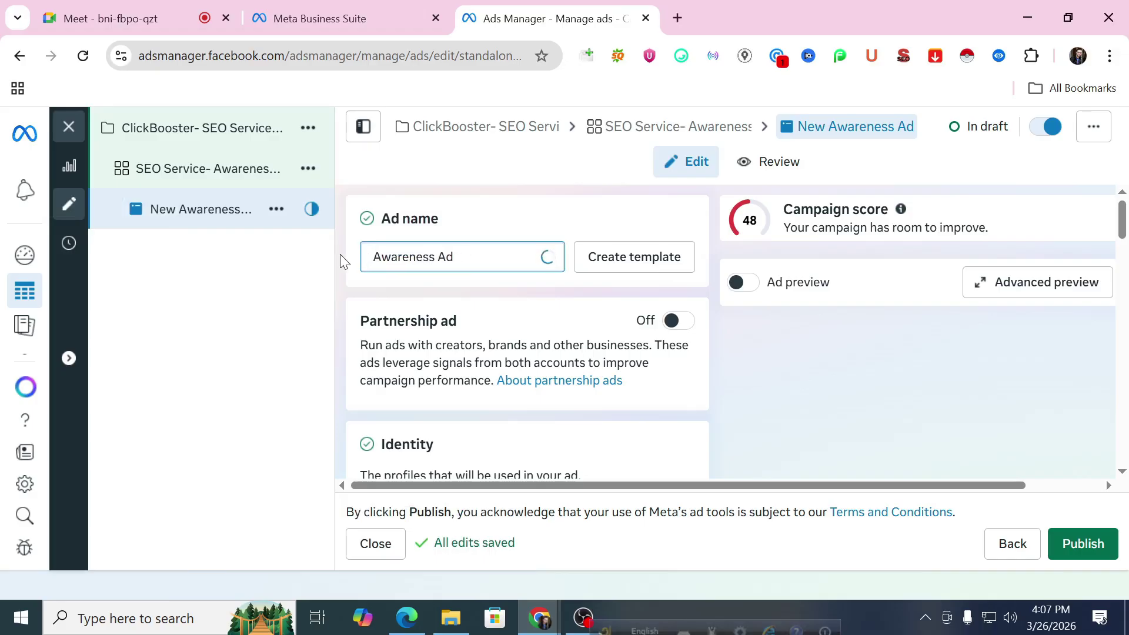
{"action": "type", "text": "Website Ranking Post"}
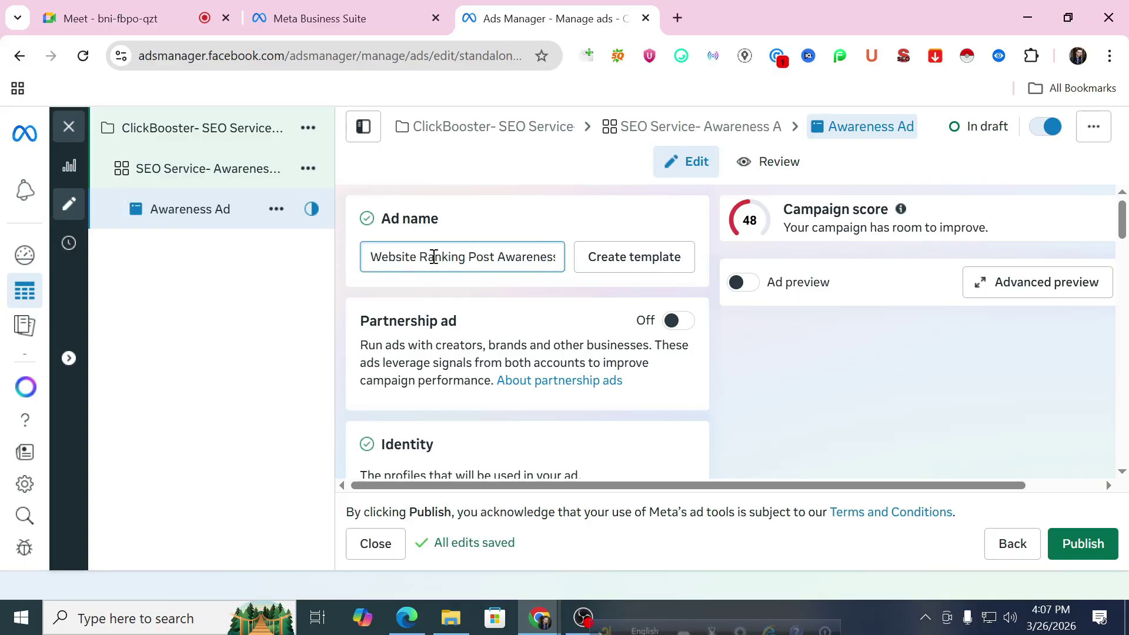
Step: Remove "Awareness Ad" from the ad name and insert "Service" so that it reads "Website Ranking Service Post"
{"action": "double_click", "coordinate": [523, 256]}
{"action": "key", "text": "BackSpace"}
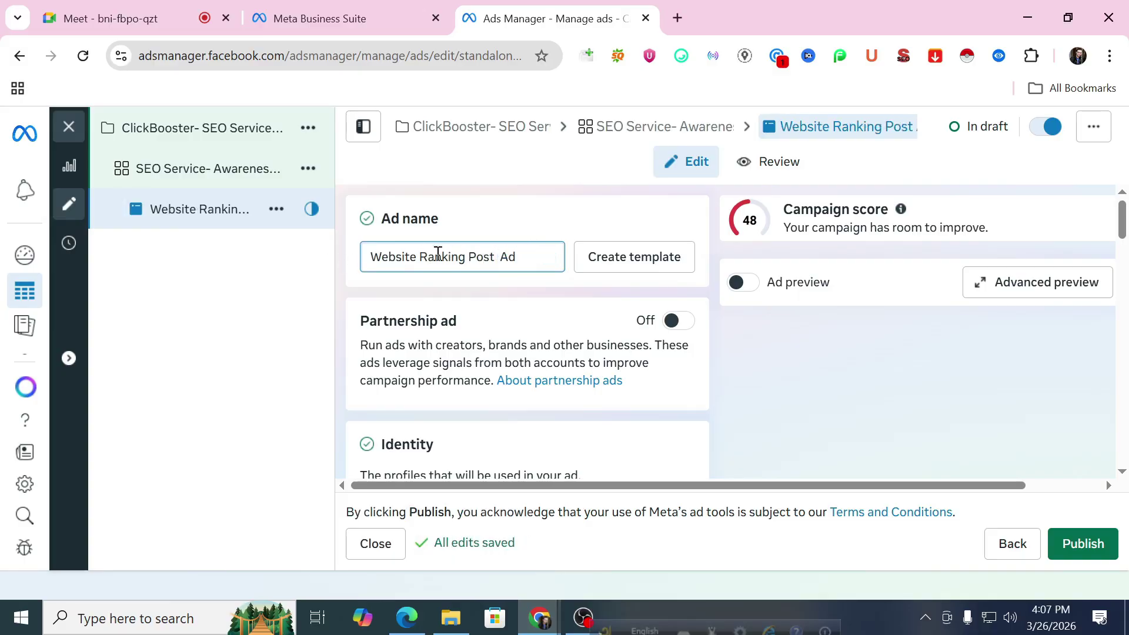
{"action": "type", "text": "=="}
{"action": "key", "text": "BackSpace"}
{"action": "key", "text": "BackSpace"}
{"action": "key", "text": "BackSpace"}
{"action": "key", "text": "BackSpace"}
{"action": "key", "text": "BackSpace"}
{"action": "left_click_drag", "start_coordinate": [470, 253], "coordinate": [476, 252]}
{"action": "key", "text": "Left"}
{"action": "type", "text": "Service"}
{"action": "left_click", "coordinate": [502, 231]}
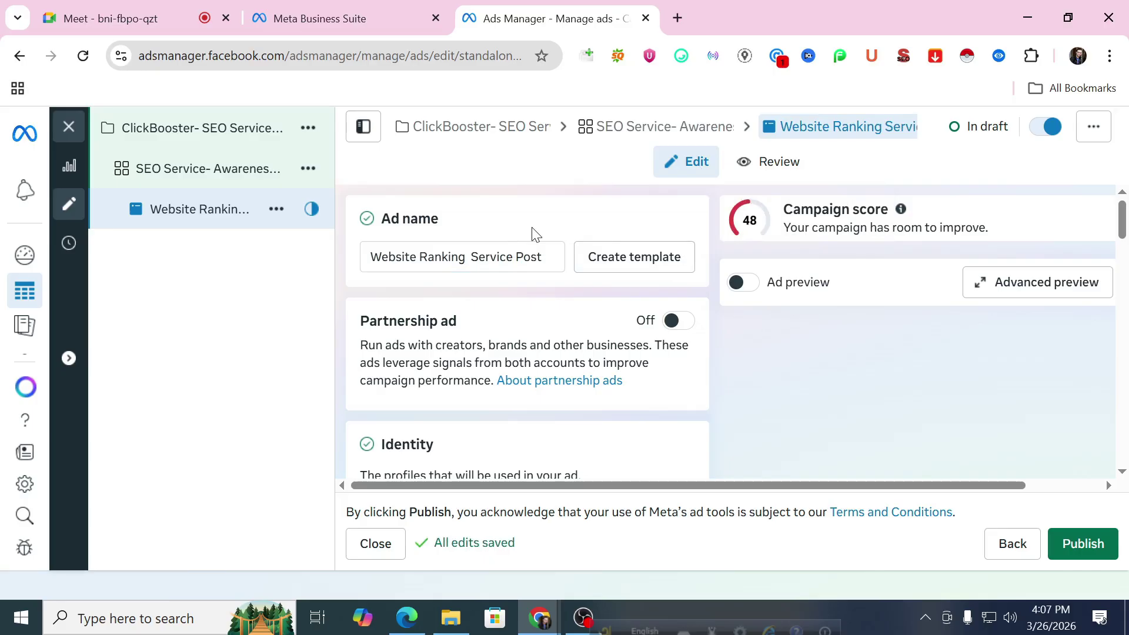
Step: Look at the existing ad name templates and close the template dialog without choosing one
{"action": "left_click", "coordinate": [611, 258]}
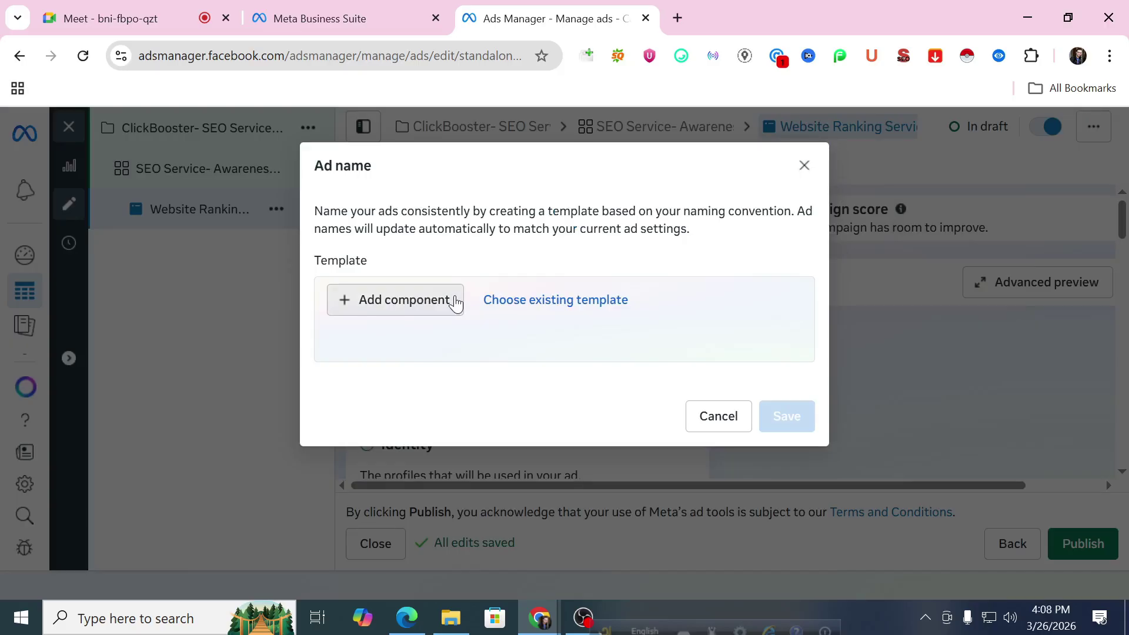
{"action": "left_click", "coordinate": [529, 302]}
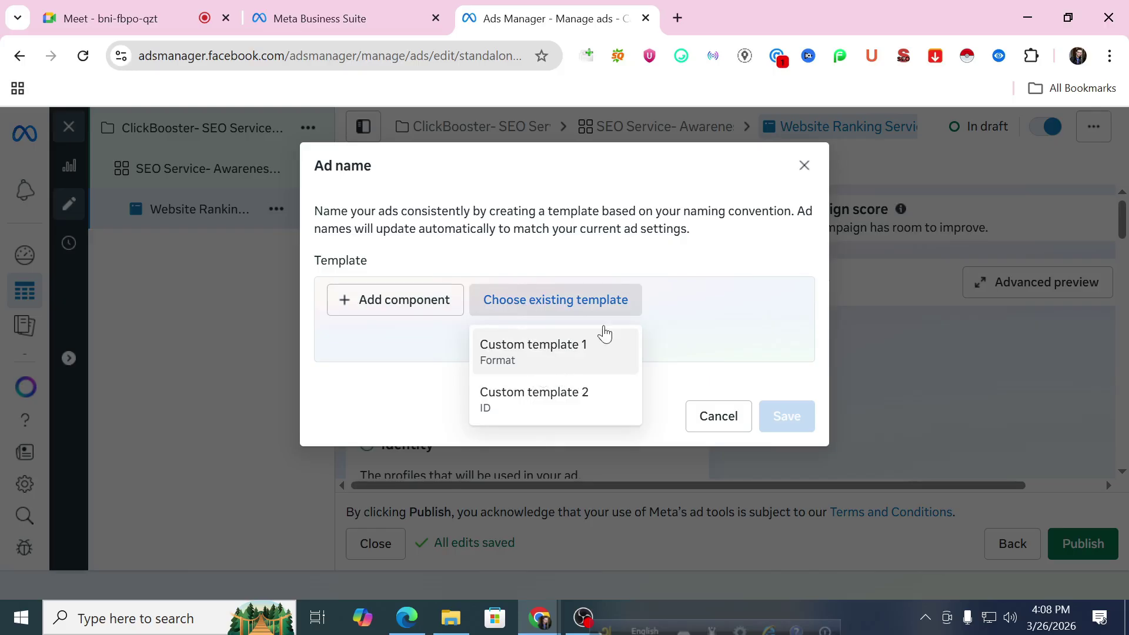
{"action": "left_click", "coordinate": [802, 168]}
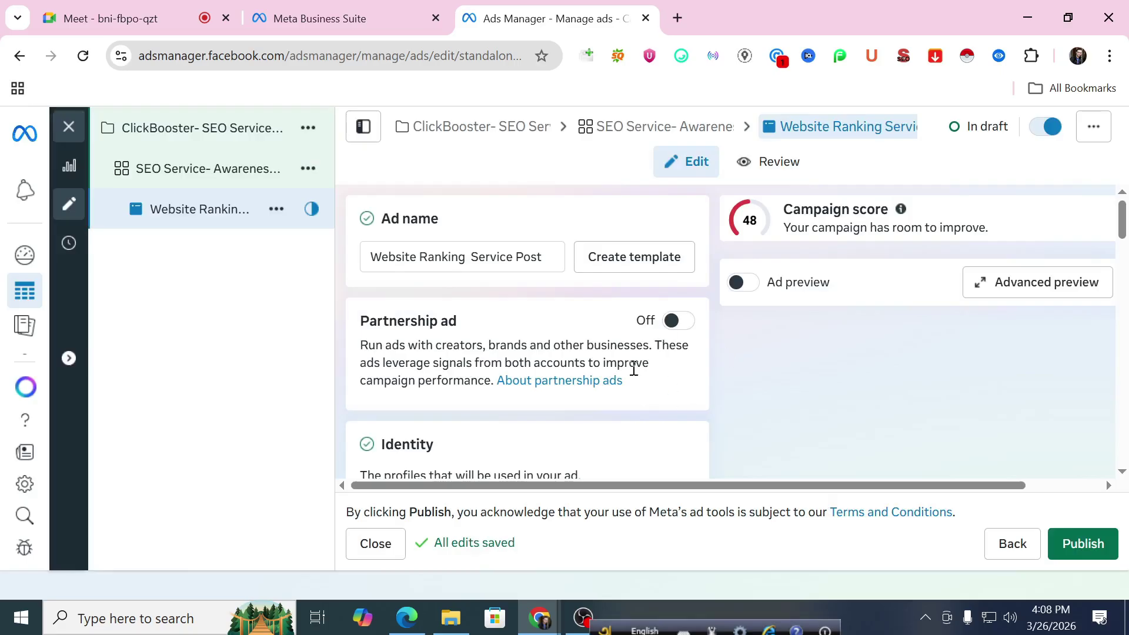
Step: Review the partnership and identity settings, and set the ad setup to Use existing post
{"action": "scroll", "coordinate": [520, 338], "scroll_direction": "down", "scroll_amount": 2}
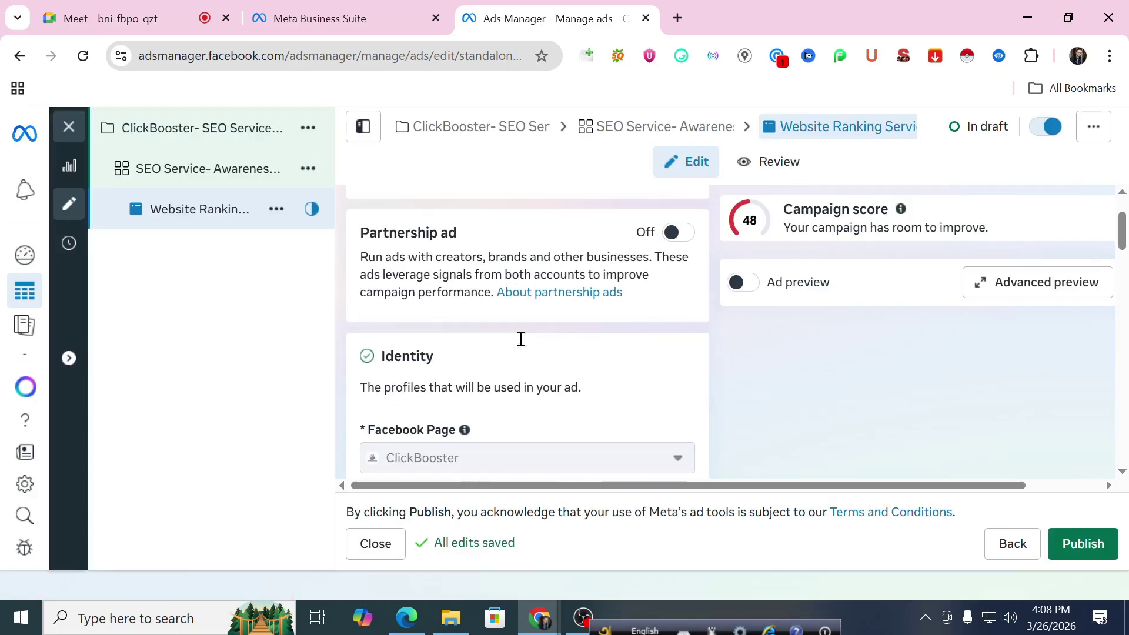
{"action": "scroll", "coordinate": [520, 341], "scroll_direction": "down", "scroll_amount": 1}
{"action": "scroll", "coordinate": [505, 329], "scroll_direction": "up", "scroll_amount": 3}
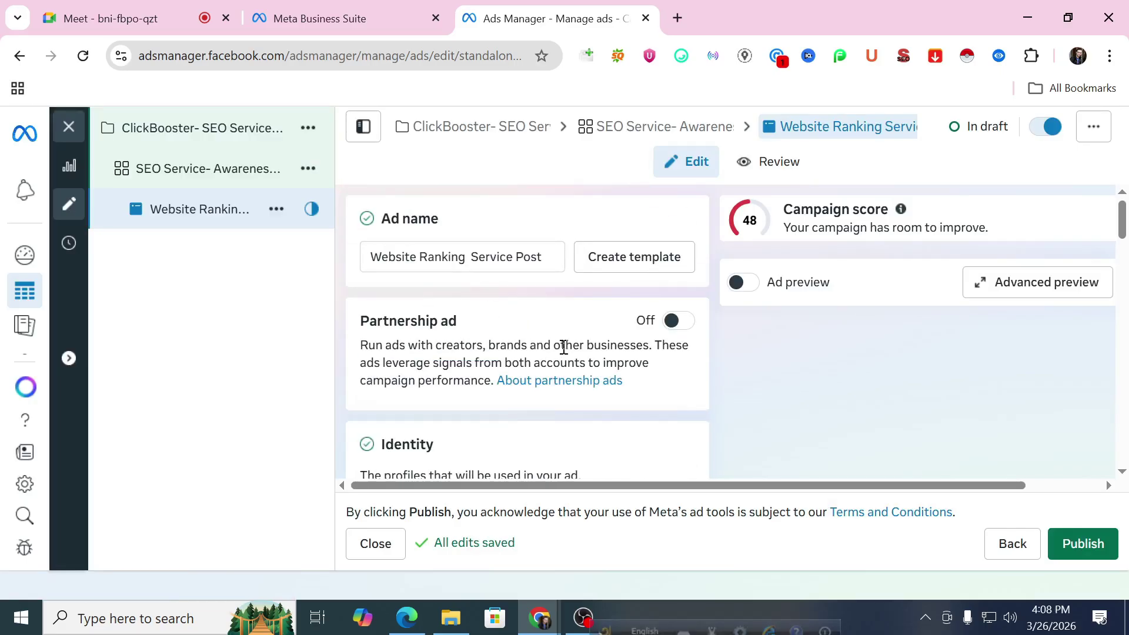
{"action": "scroll", "coordinate": [561, 348], "scroll_direction": "down", "scroll_amount": 3}
{"action": "scroll", "coordinate": [477, 282], "scroll_direction": "down", "scroll_amount": 4}
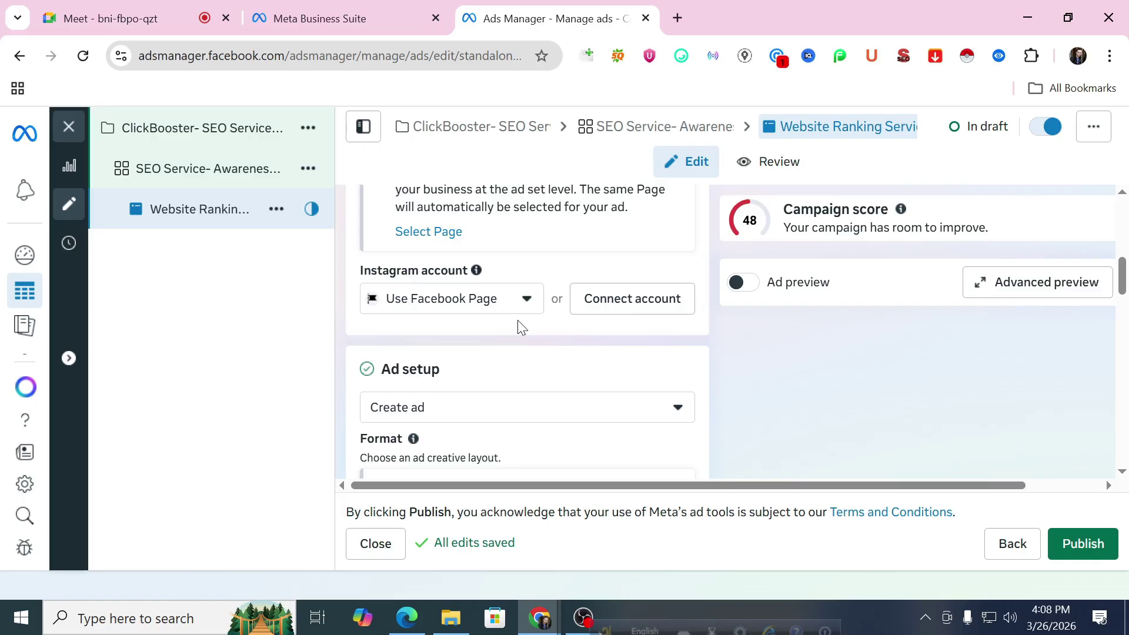
{"action": "scroll", "coordinate": [517, 320], "scroll_direction": "down", "scroll_amount": 1}
{"action": "scroll", "coordinate": [438, 322], "scroll_direction": "down", "scroll_amount": 1}
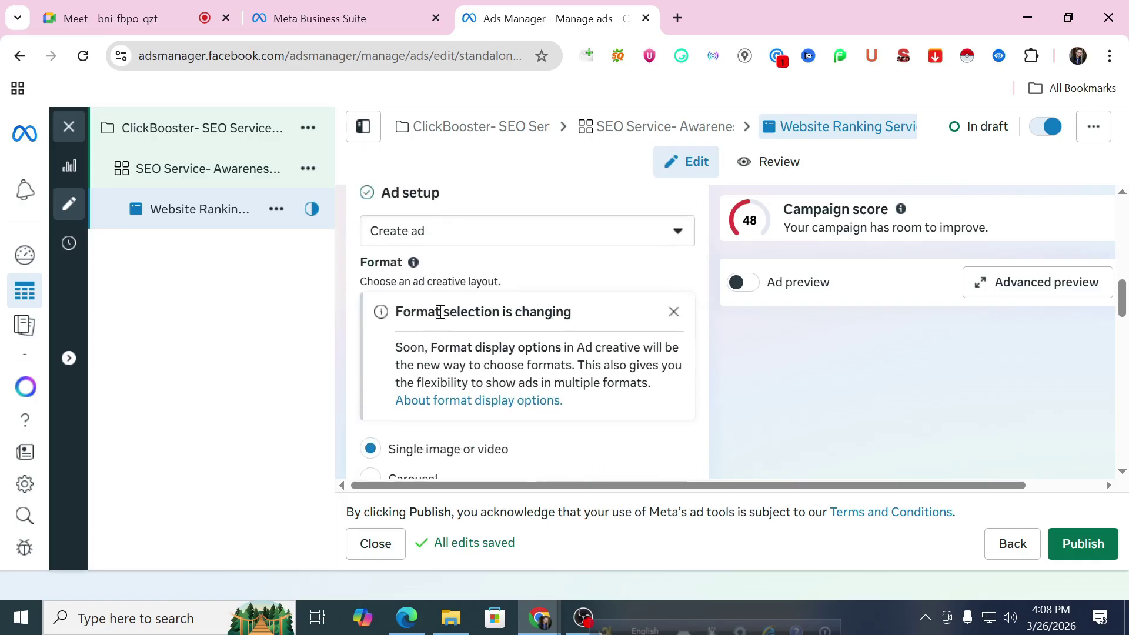
{"action": "left_click", "coordinate": [416, 244]}
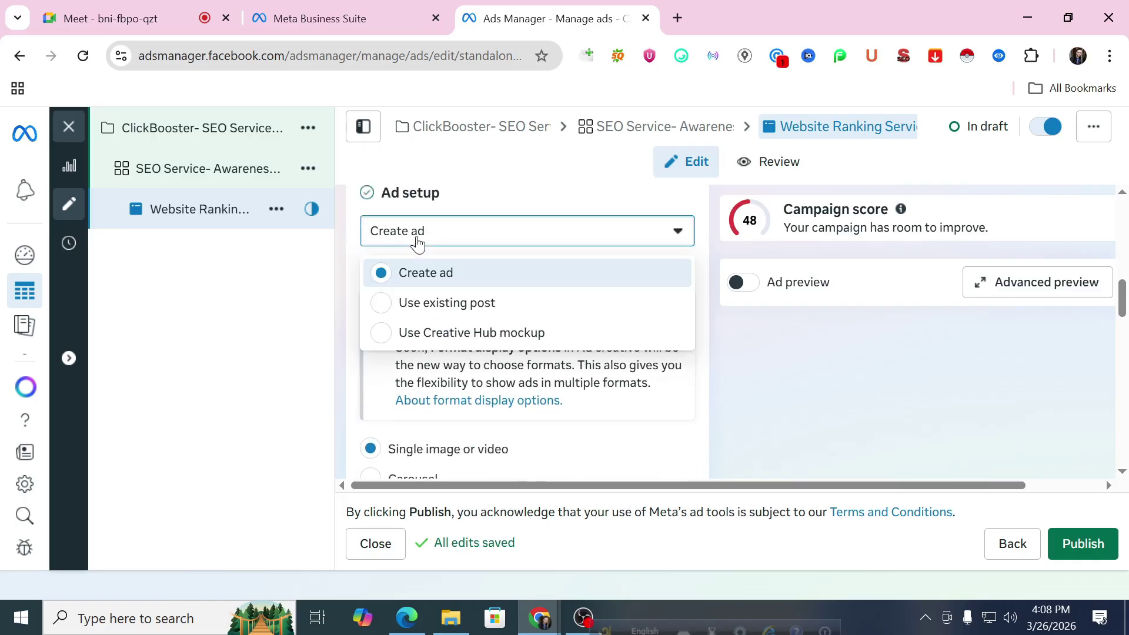
{"action": "left_click", "coordinate": [426, 304]}
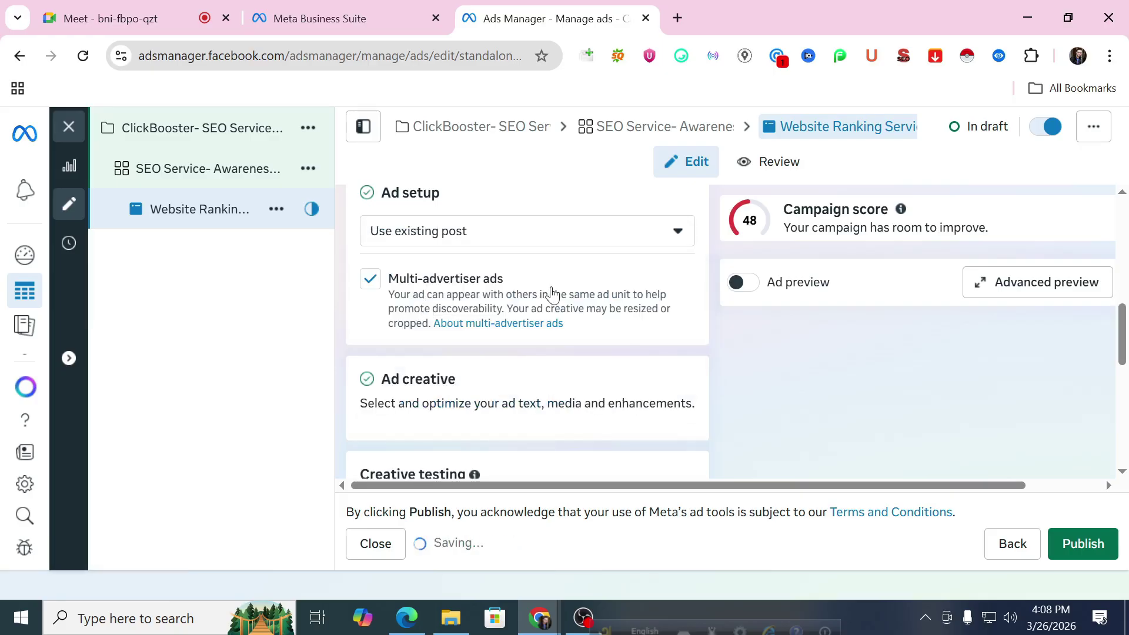
Step: Choose the March 12 Facebook post about ranking #1 on Google with SEO services as the ad's creative
{"action": "scroll", "coordinate": [517, 286], "scroll_direction": "down", "scroll_amount": 1}
{"action": "left_click", "coordinate": [465, 361]}
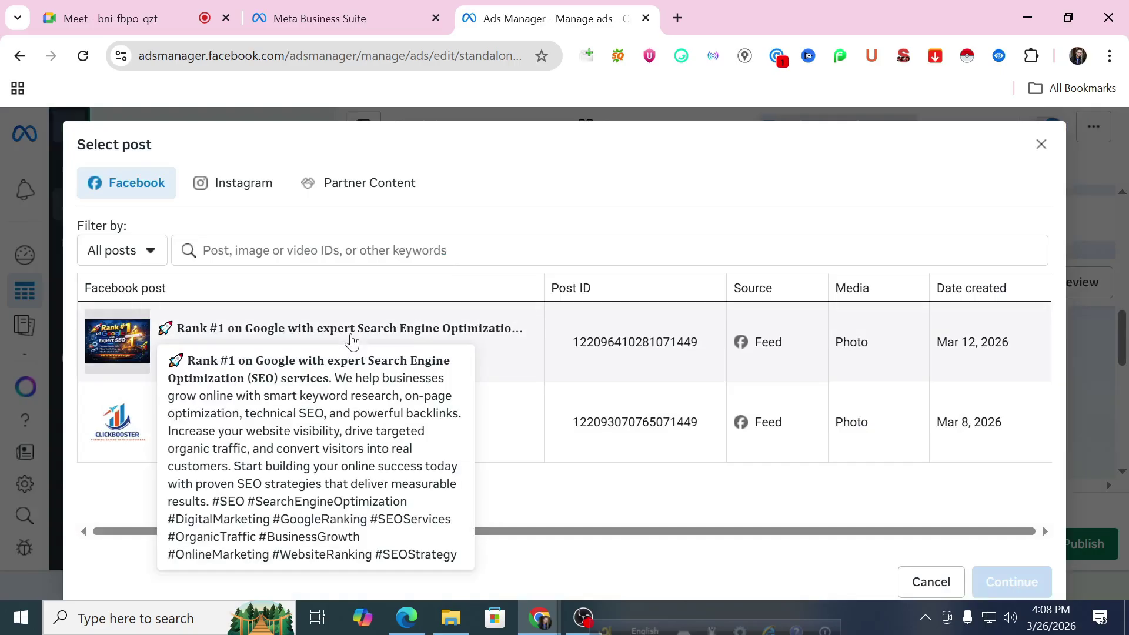
{"action": "left_click", "coordinate": [351, 340]}
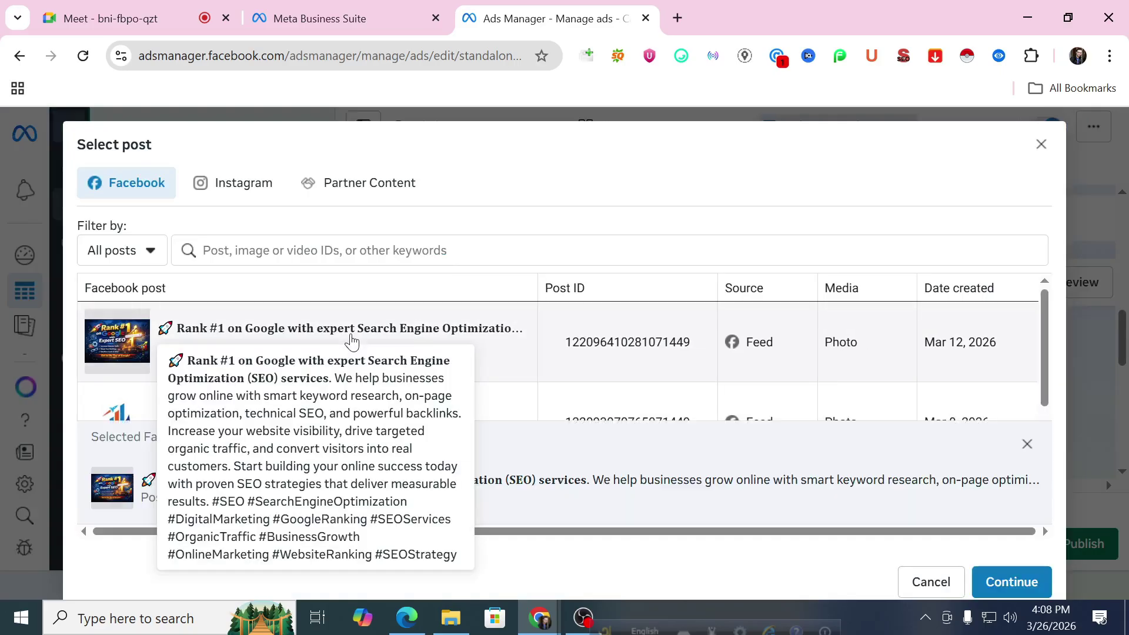
{"action": "left_click", "coordinate": [1002, 583]}
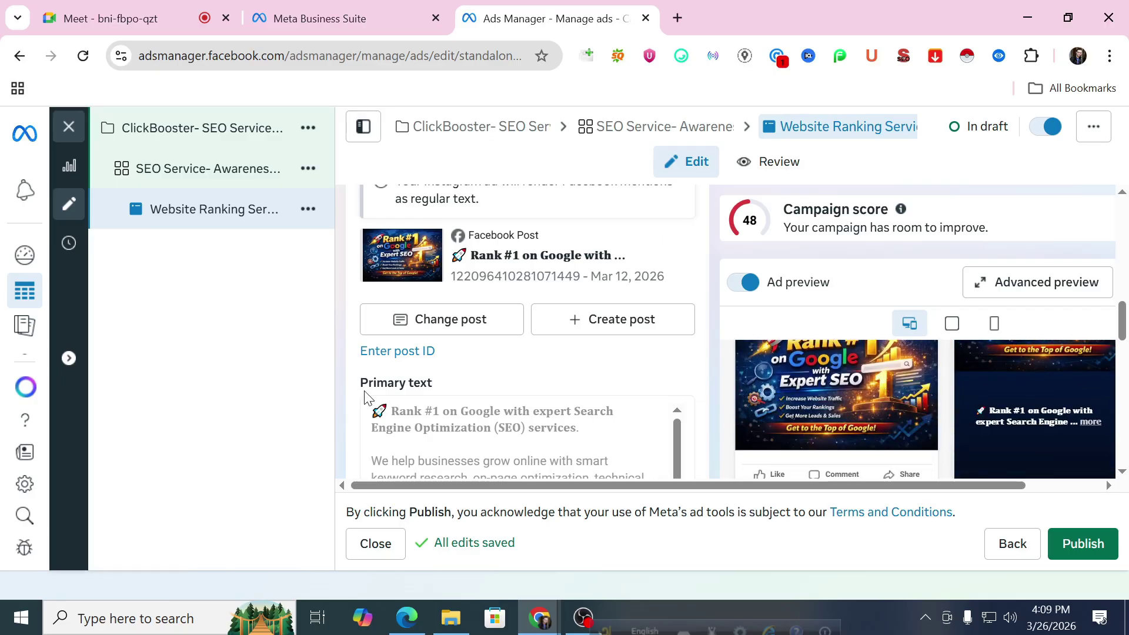
Step: Switch the ad setup from the existing post back to Create ad
{"action": "scroll", "coordinate": [441, 400], "scroll_direction": "up", "scroll_amount": 3}
{"action": "scroll", "coordinate": [442, 402], "scroll_direction": "up", "scroll_amount": 1}
{"action": "scroll", "coordinate": [435, 403], "scroll_direction": "down", "scroll_amount": 1}
{"action": "left_click", "coordinate": [435, 332]}
{"action": "left_click", "coordinate": [423, 374]}
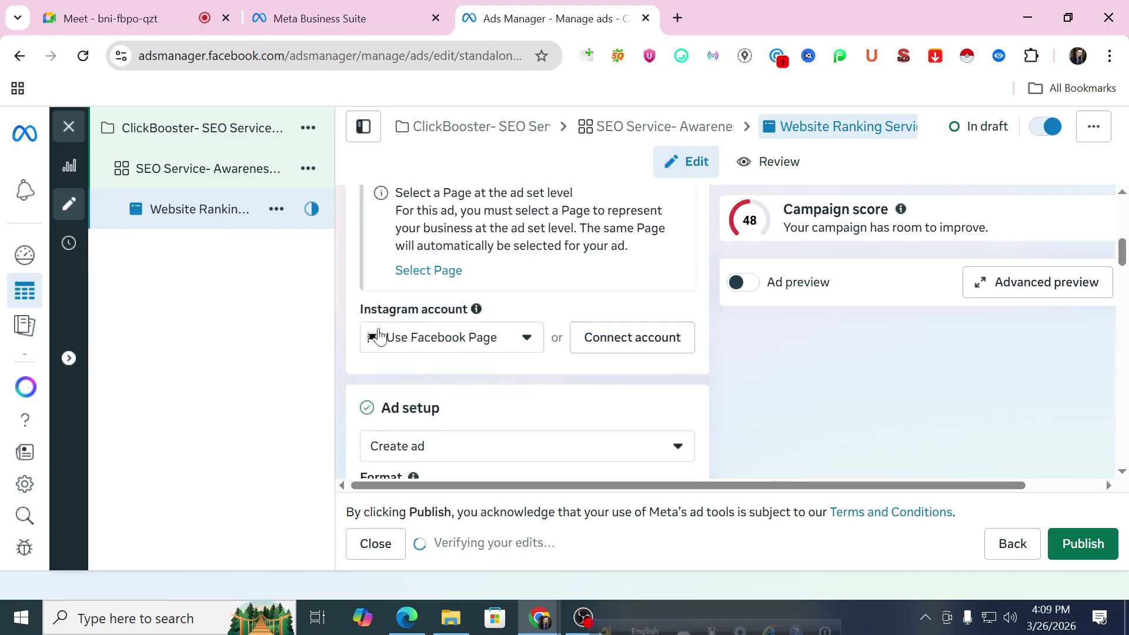
Step: Review the ad's settings from the name and identity through the format and destination to the ad creative section
{"action": "scroll", "coordinate": [515, 318], "scroll_direction": "up", "scroll_amount": 7}
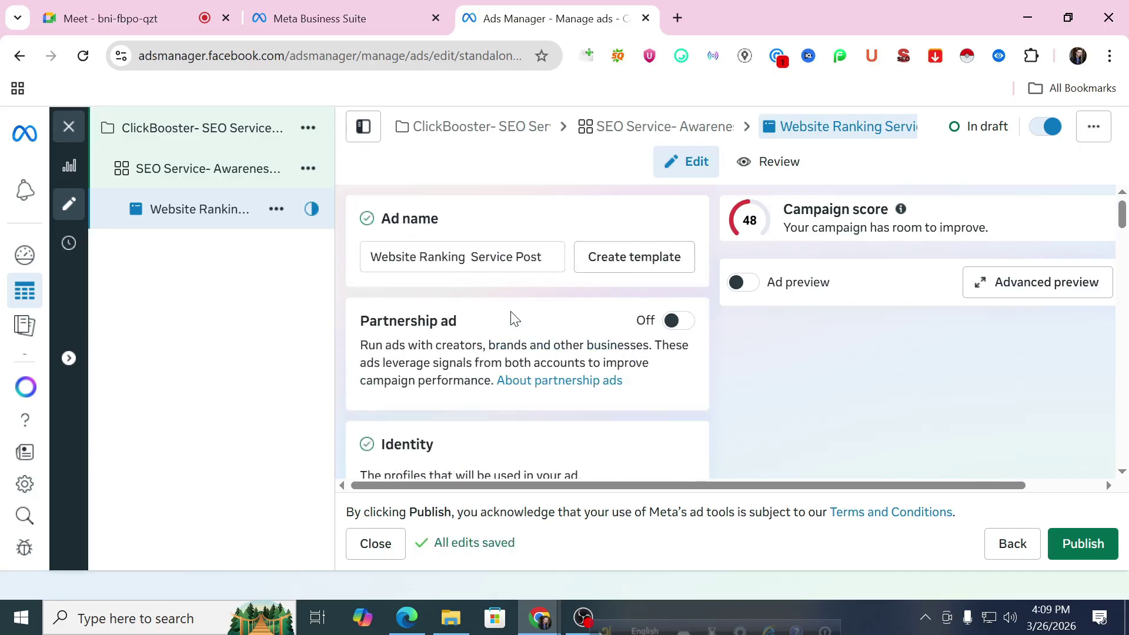
{"action": "scroll", "coordinate": [492, 315], "scroll_direction": "down", "scroll_amount": 1}
{"action": "scroll", "coordinate": [493, 258], "scroll_direction": "up", "scroll_amount": 1}
{"action": "scroll", "coordinate": [497, 302], "scroll_direction": "down", "scroll_amount": 9}
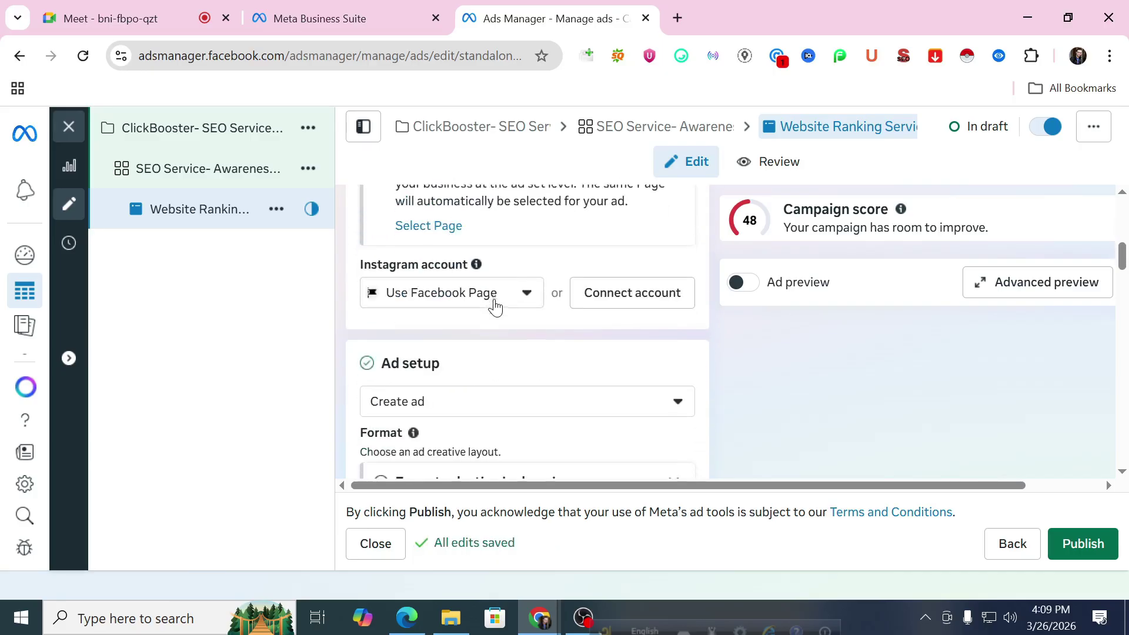
{"action": "scroll", "coordinate": [497, 305], "scroll_direction": "down", "scroll_amount": 4}
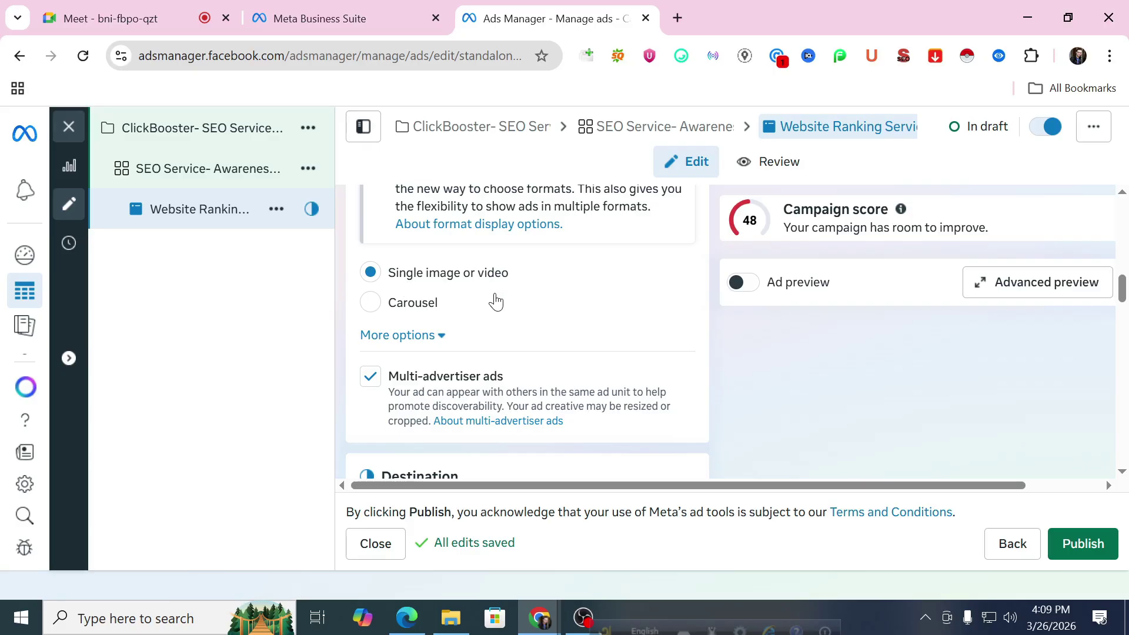
{"action": "scroll", "coordinate": [504, 298], "scroll_direction": "down", "scroll_amount": 5}
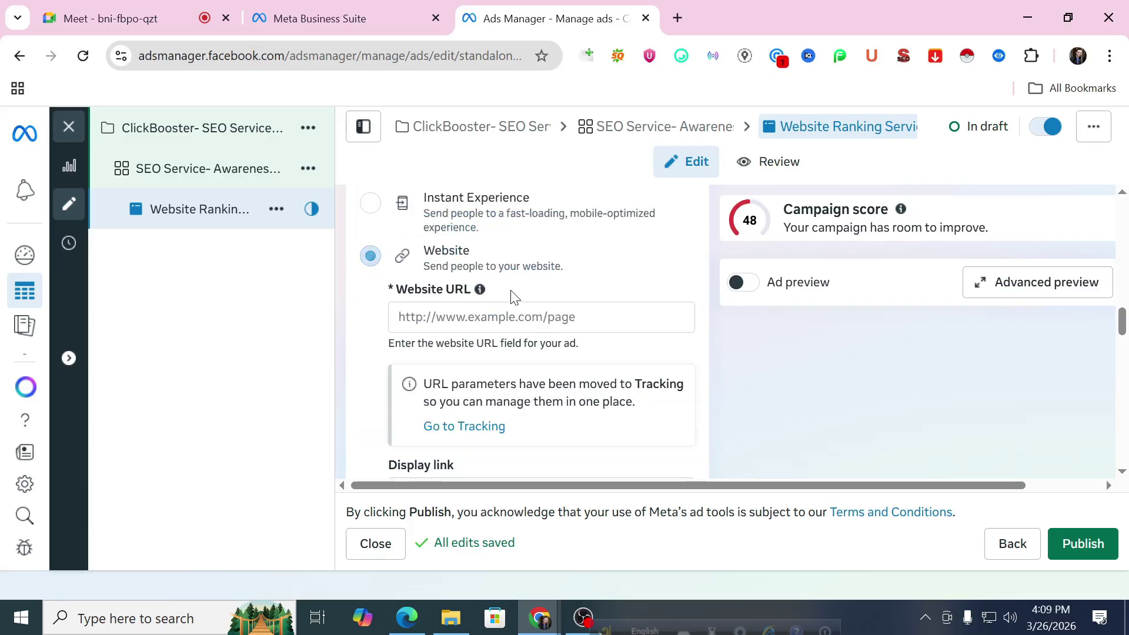
{"action": "scroll", "coordinate": [512, 297], "scroll_direction": "down", "scroll_amount": 10}
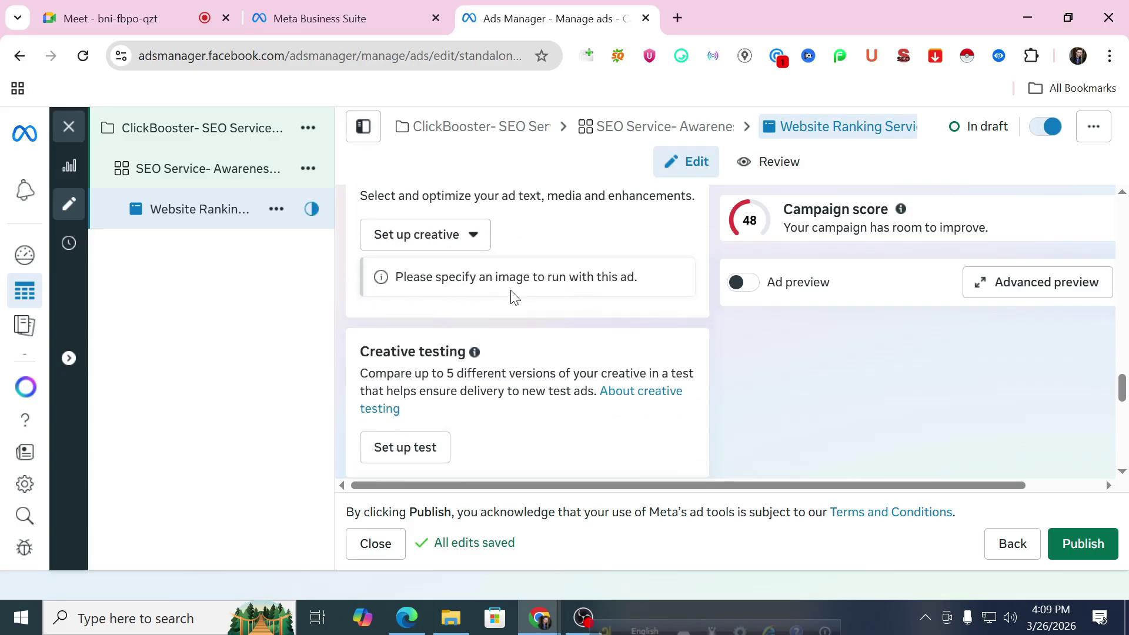
Step: Look at the media selection for a video ad creative and close it without choosing any media
{"action": "left_click", "coordinate": [445, 242]}
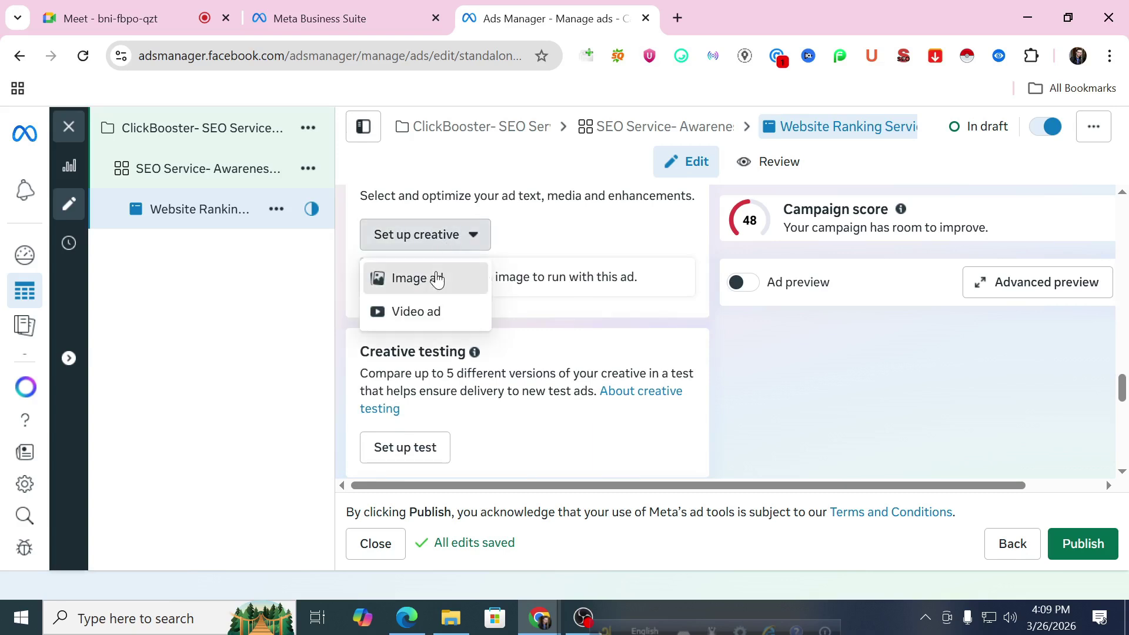
{"action": "left_click", "coordinate": [475, 320]}
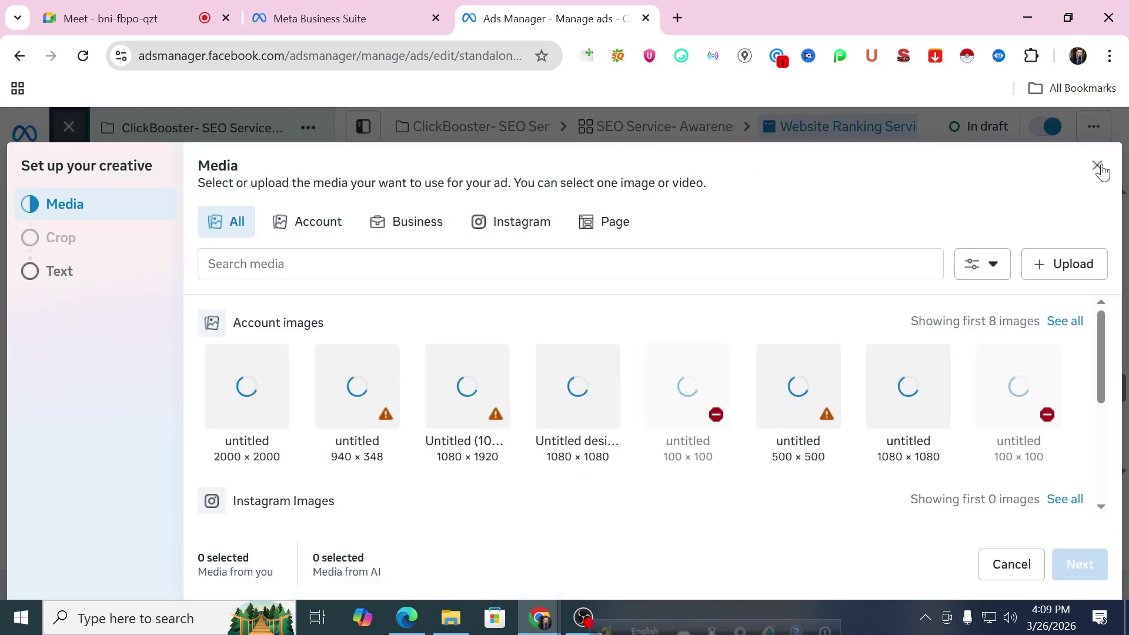
{"action": "left_click", "coordinate": [1097, 166]}
Step: Show the image and video creative options, start a screen capture of a roughly square area, and draw a tall red rectangle beside it
{"action": "left_click", "coordinate": [446, 238]}
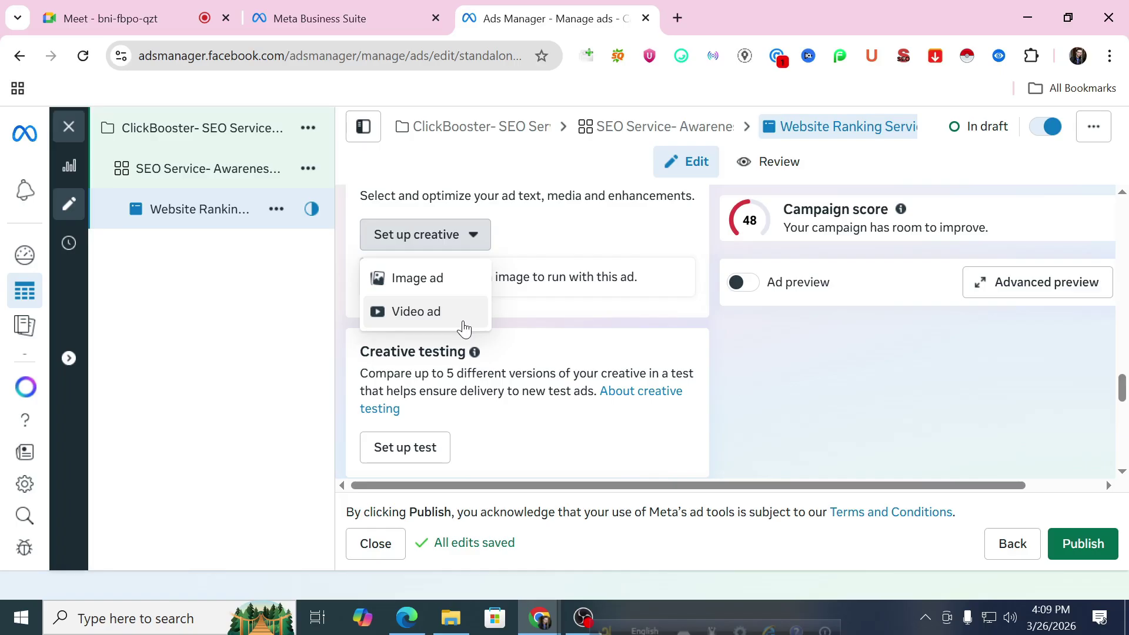
{"action": "key", "text": "Print"}
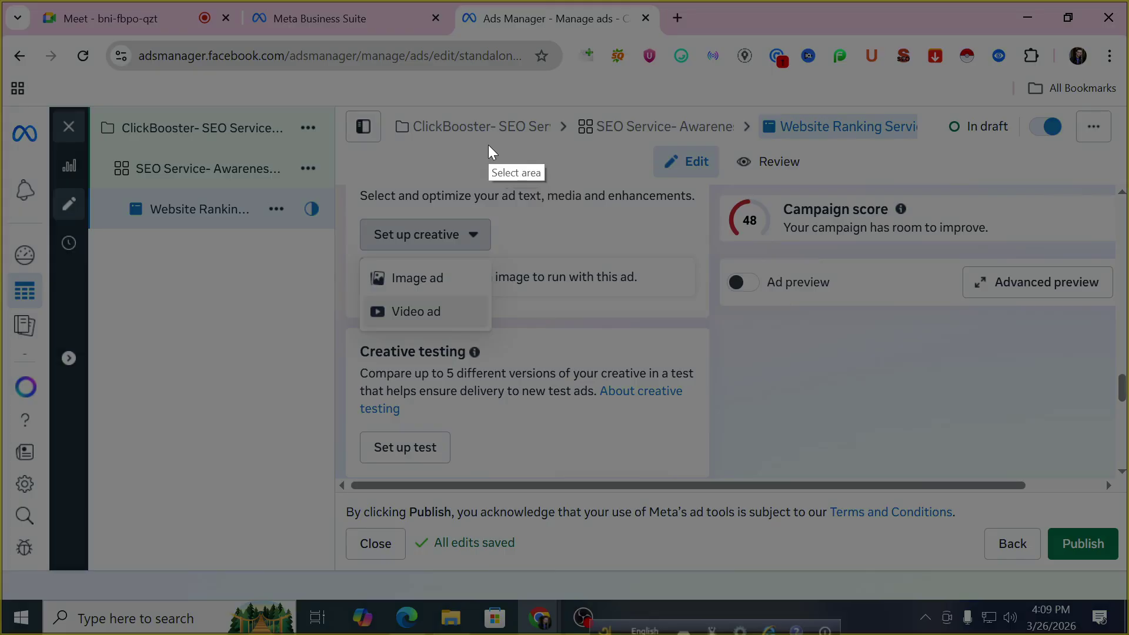
{"action": "mouse_move", "coordinate": [174, 116]}
{"action": "left_mouse_down"}
{"action": "mouse_move", "coordinate": [397, 368]}
{"action": "mouse_move", "coordinate": [473, 418]}
{"action": "left_mouse_up"}
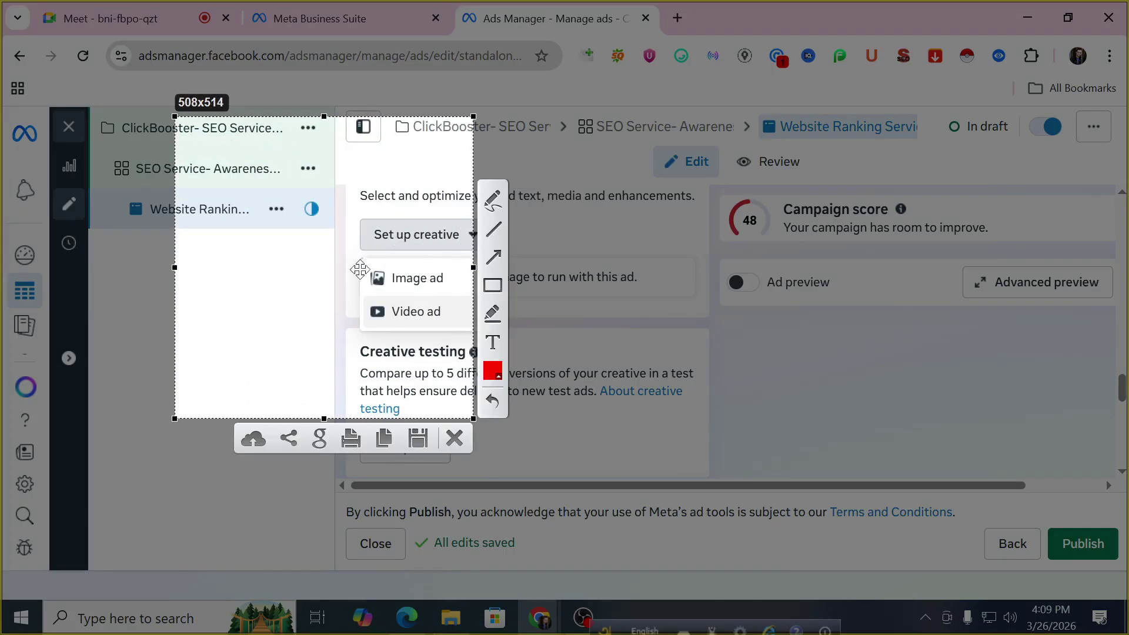
{"action": "left_click", "coordinate": [493, 285]}
{"action": "mouse_move", "coordinate": [539, 89]}
{"action": "left_mouse_down"}
{"action": "mouse_move", "coordinate": [640, 297]}
{"action": "mouse_move", "coordinate": [750, 478]}
{"action": "mouse_move", "coordinate": [764, 481]}
{"action": "left_mouse_up"}
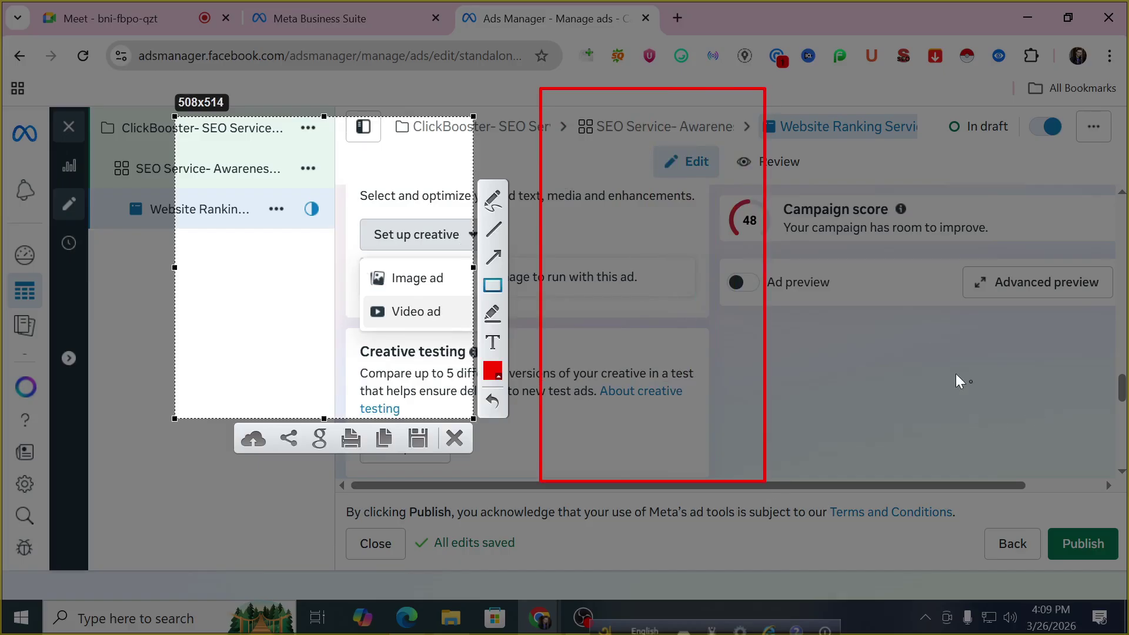
Step: Handwrite the dimensions 1080 X 1080 in red inside the square capture area
{"action": "left_click", "coordinate": [493, 201]}
{"action": "left_click_drag", "start_coordinate": [216, 222], "coordinate": [231, 305]}
{"action": "left_click_drag", "start_coordinate": [232, 267], "coordinate": [236, 265]}
{"action": "mouse_move", "coordinate": [275, 169]}
{"action": "left_mouse_down"}
{"action": "mouse_move", "coordinate": [285, 194]}
{"action": "mouse_move", "coordinate": [287, 180]}
{"action": "left_mouse_up"}
{"action": "left_click_drag", "start_coordinate": [326, 165], "coordinate": [338, 207]}
{"action": "left_click_drag", "start_coordinate": [456, 131], "coordinate": [418, 184]}
{"action": "left_click_drag", "start_coordinate": [413, 126], "coordinate": [458, 177]}
{"action": "left_click_drag", "start_coordinate": [209, 320], "coordinate": [207, 397]}
{"action": "left_click_drag", "start_coordinate": [239, 347], "coordinate": [241, 344]}
{"action": "mouse_move", "coordinate": [306, 280]}
{"action": "left_mouse_down"}
{"action": "mouse_move", "coordinate": [307, 347]}
{"action": "mouse_move", "coordinate": [308, 311]}
{"action": "left_mouse_up"}
{"action": "left_click_drag", "start_coordinate": [336, 283], "coordinate": [338, 282]}
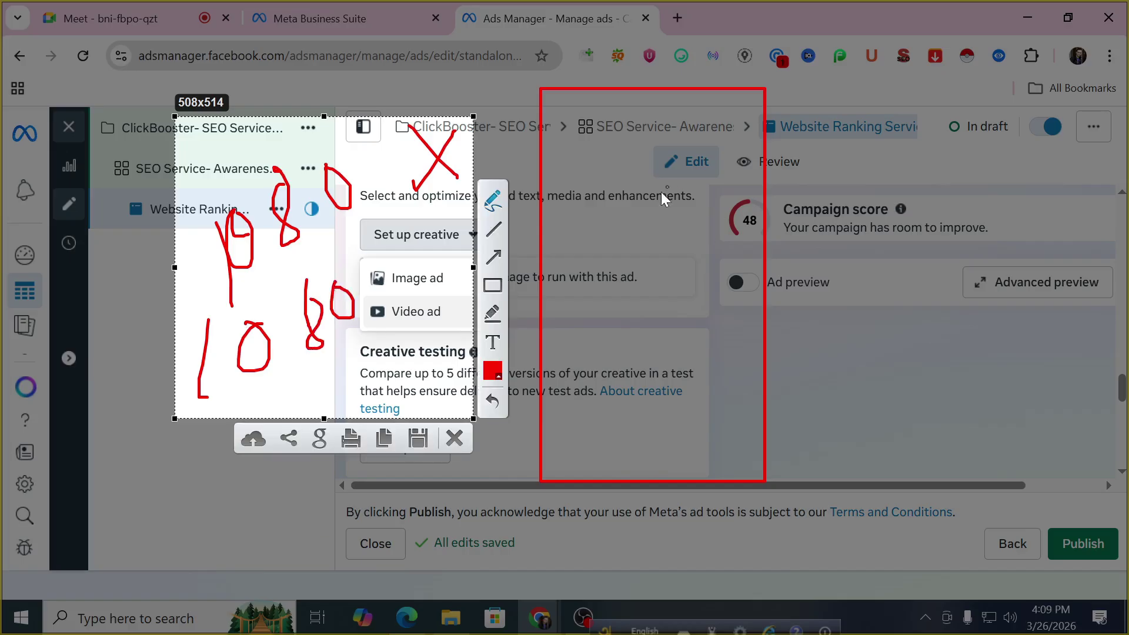
Step: Handwrite the dimensions 1920 X 1080 in red inside the tall rectangle
{"action": "left_click_drag", "start_coordinate": [591, 142], "coordinate": [580, 212]}
{"action": "mouse_move", "coordinate": [607, 150]}
{"action": "left_mouse_down"}
{"action": "mouse_move", "coordinate": [638, 151]}
{"action": "mouse_move", "coordinate": [686, 202]}
{"action": "left_mouse_up"}
{"action": "left_click_drag", "start_coordinate": [707, 159], "coordinate": [709, 160]}
{"action": "left_click_drag", "start_coordinate": [744, 145], "coordinate": [720, 192]}
{"action": "left_click_drag", "start_coordinate": [718, 154], "coordinate": [738, 175]}
{"action": "left_click_drag", "start_coordinate": [565, 283], "coordinate": [583, 352]}
{"action": "left_click_drag", "start_coordinate": [613, 295], "coordinate": [670, 297]}
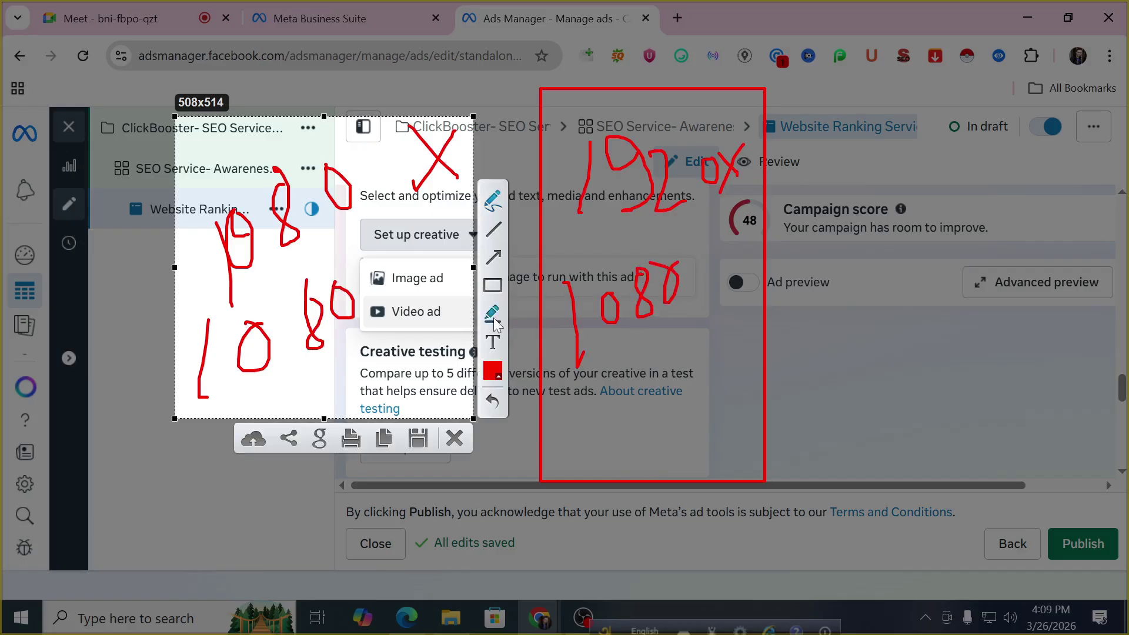
Step: Handwrite placement labels below the square and the tall rectangle, and circle each of the two format sketches
{"action": "mouse_move", "coordinate": [615, 507]}
{"action": "left_mouse_down"}
{"action": "mouse_move", "coordinate": [647, 526]}
{"action": "mouse_move", "coordinate": [652, 495]}
{"action": "left_mouse_up"}
{"action": "left_click_drag", "start_coordinate": [227, 479], "coordinate": [228, 546]}
{"action": "mouse_move", "coordinate": [246, 498]}
{"action": "left_mouse_down"}
{"action": "mouse_move", "coordinate": [276, 516]}
{"action": "mouse_move", "coordinate": [341, 482]}
{"action": "left_mouse_up"}
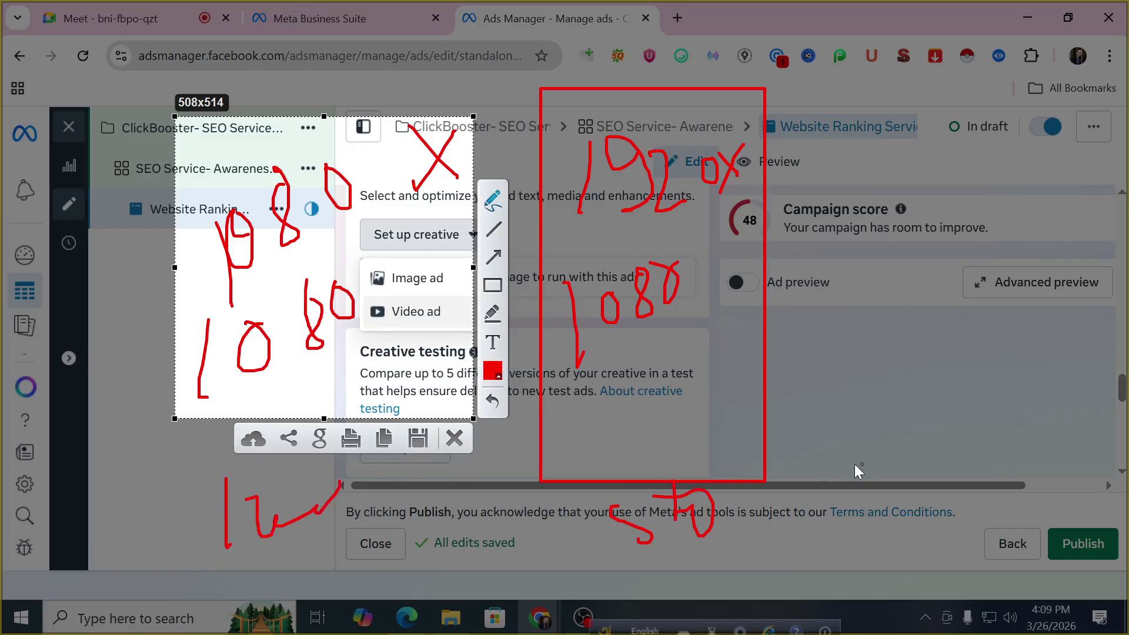
{"action": "mouse_move", "coordinate": [759, 496]}
{"action": "left_mouse_down"}
{"action": "mouse_move", "coordinate": [801, 521]}
{"action": "mouse_move", "coordinate": [822, 454]}
{"action": "left_mouse_up"}
{"action": "left_click_drag", "start_coordinate": [298, 537], "coordinate": [371, 529]}
{"action": "mouse_move", "coordinate": [117, 152]}
{"action": "left_mouse_down"}
{"action": "mouse_move", "coordinate": [225, 68]}
{"action": "mouse_move", "coordinate": [481, 303]}
{"action": "mouse_move", "coordinate": [265, 457]}
{"action": "mouse_move", "coordinate": [157, 101]}
{"action": "mouse_move", "coordinate": [194, 79]}
{"action": "left_mouse_up"}
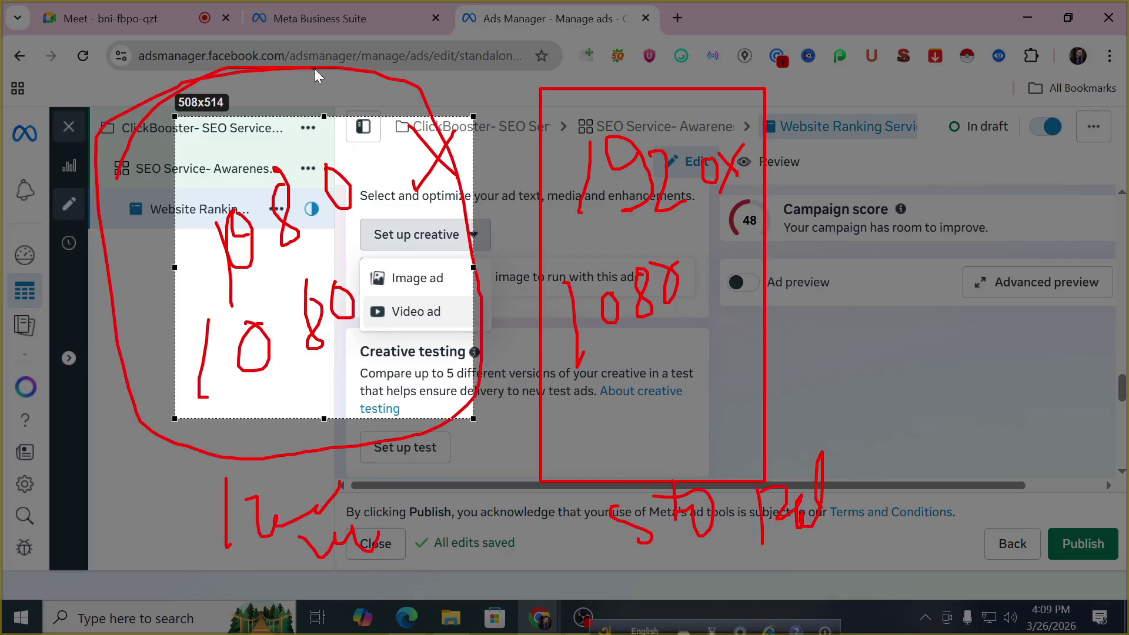
{"action": "mouse_move", "coordinate": [544, 259]}
{"action": "left_mouse_down"}
{"action": "mouse_move", "coordinate": [541, 224]}
{"action": "mouse_move", "coordinate": [907, 262]}
{"action": "mouse_move", "coordinate": [447, 376]}
{"action": "mouse_move", "coordinate": [510, 201]}
{"action": "left_mouse_up"}
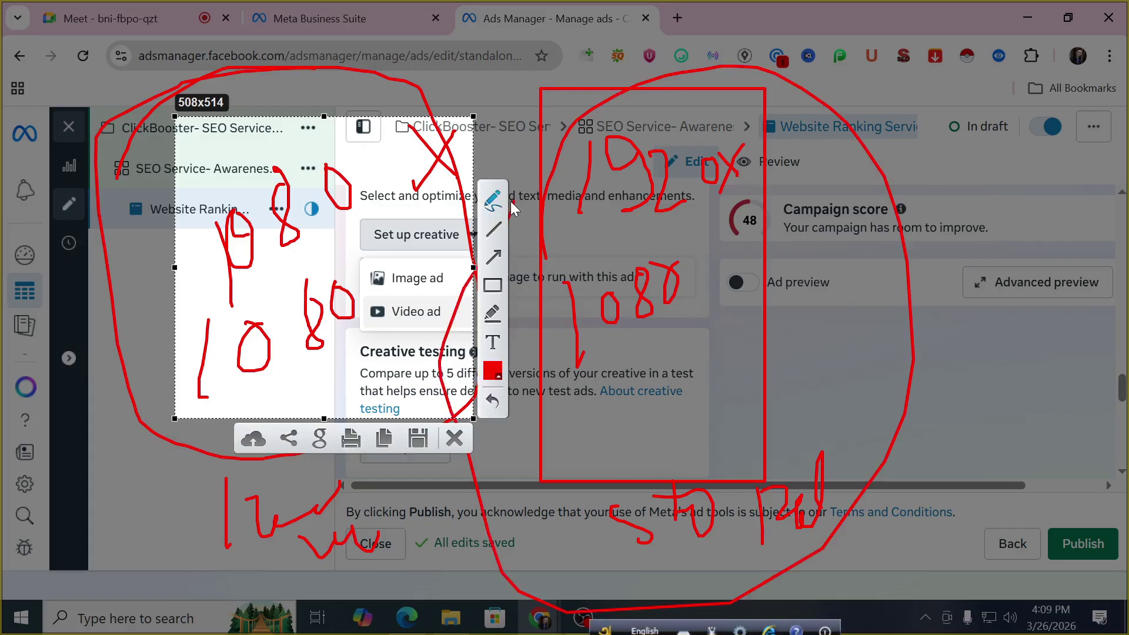
Step: Close the annotated screen capture and choose an image ad as the creative type
{"action": "left_click", "coordinate": [448, 439]}
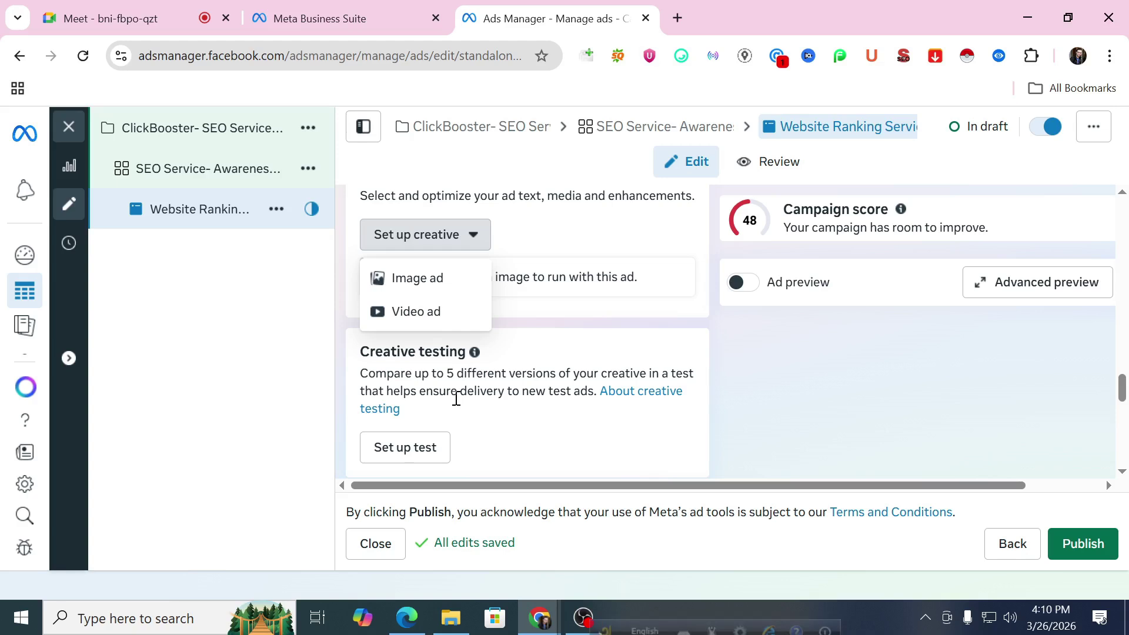
{"action": "left_click", "coordinate": [427, 284]}
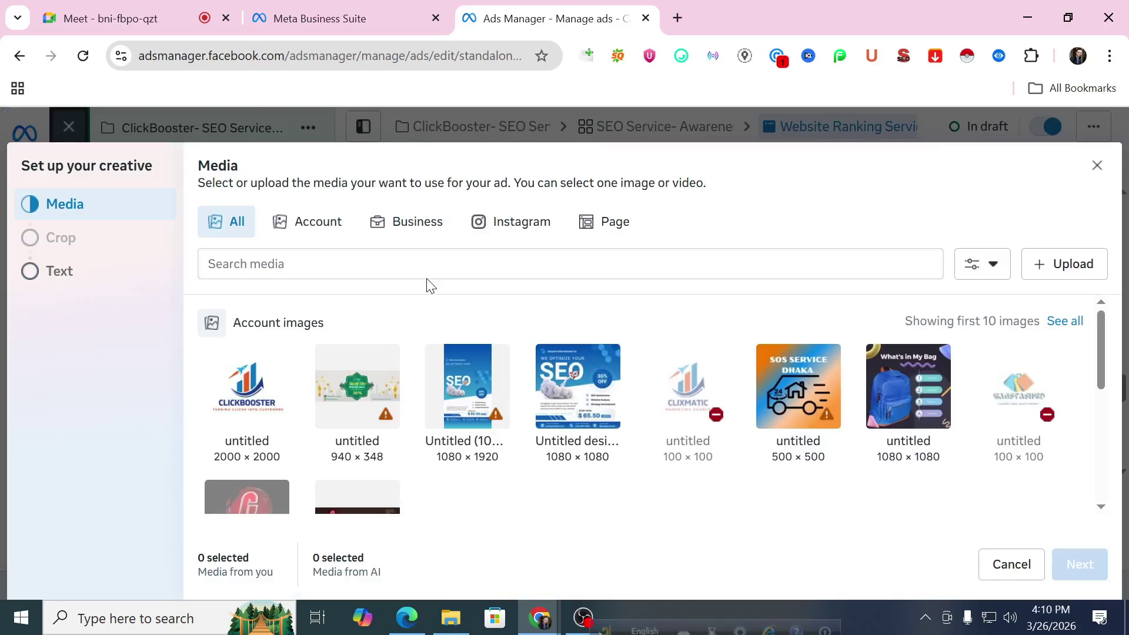
Step: Switch to the ClickBooster Facebook page in Edge, save the post's "Rank #1 on Google with Expert SEO" image to the Desktop, and close the photo view
{"action": "left_click", "coordinate": [407, 618]}
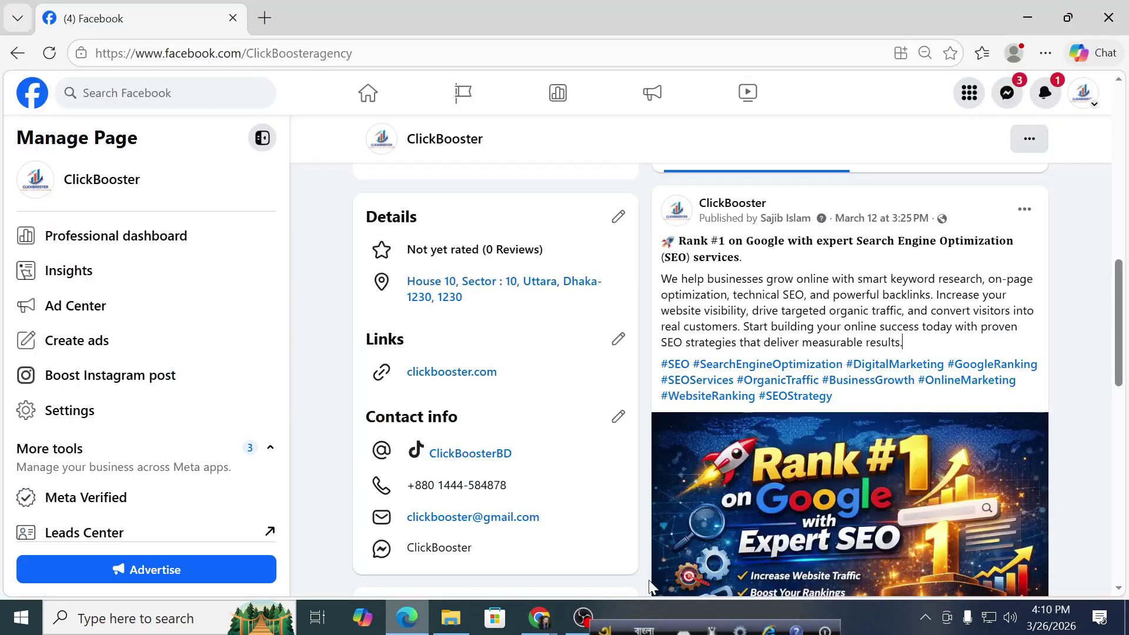
{"action": "scroll", "coordinate": [864, 476], "scroll_direction": "down", "scroll_amount": 2}
{"action": "left_click", "coordinate": [860, 383]}
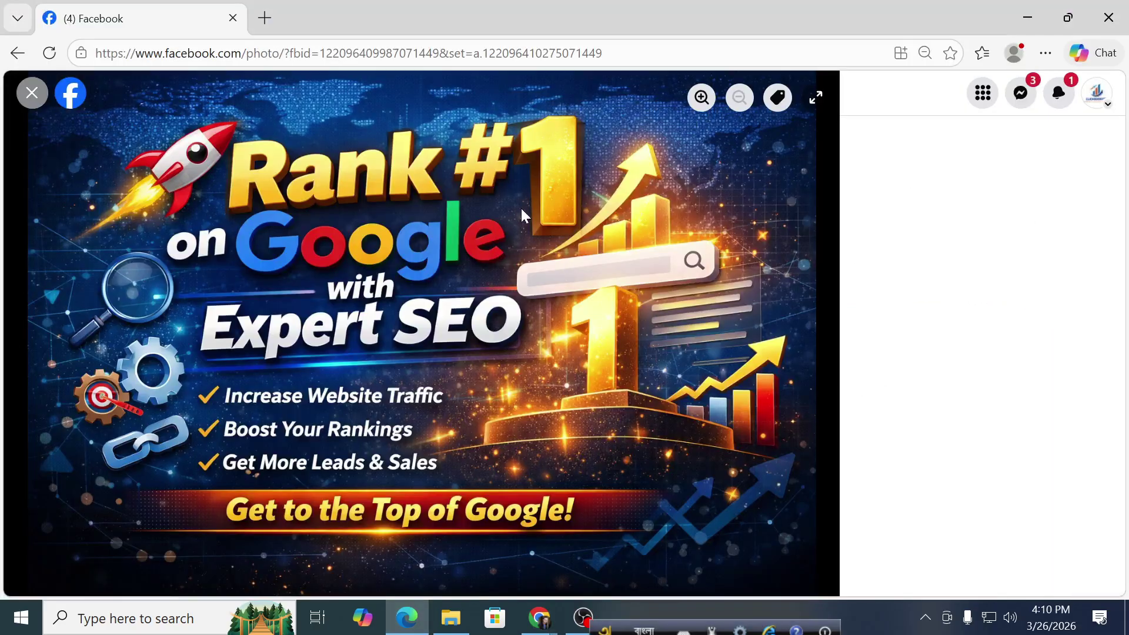
{"action": "right_click", "coordinate": [521, 208]}
{"action": "left_click", "coordinate": [574, 248]}
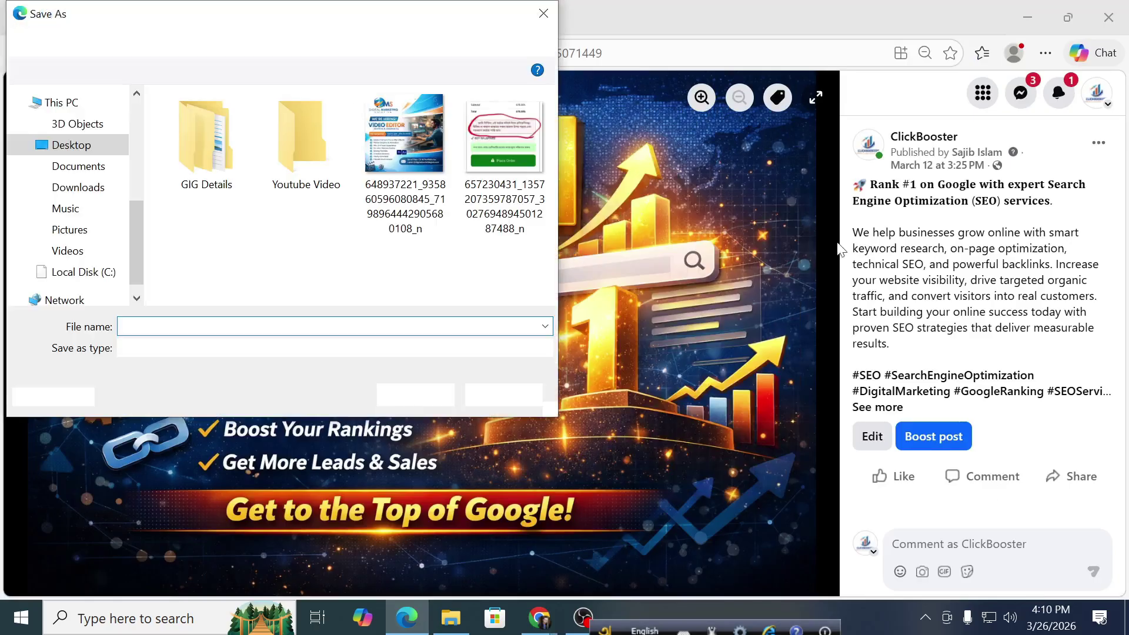
{"action": "left_click", "coordinate": [437, 397]}
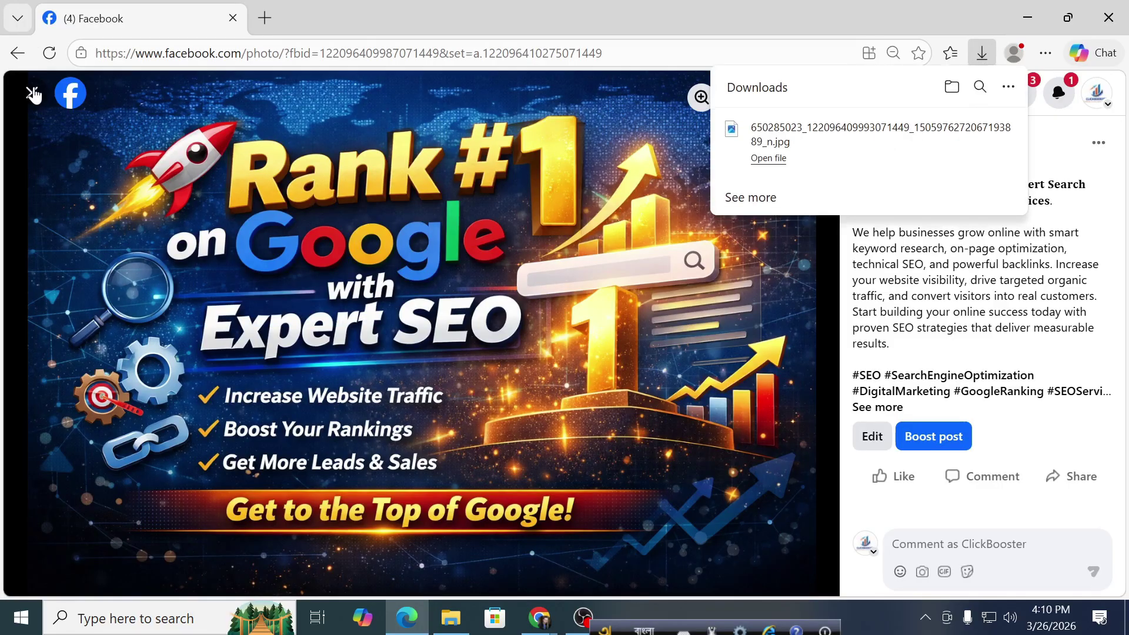
{"action": "left_click", "coordinate": [32, 92]}
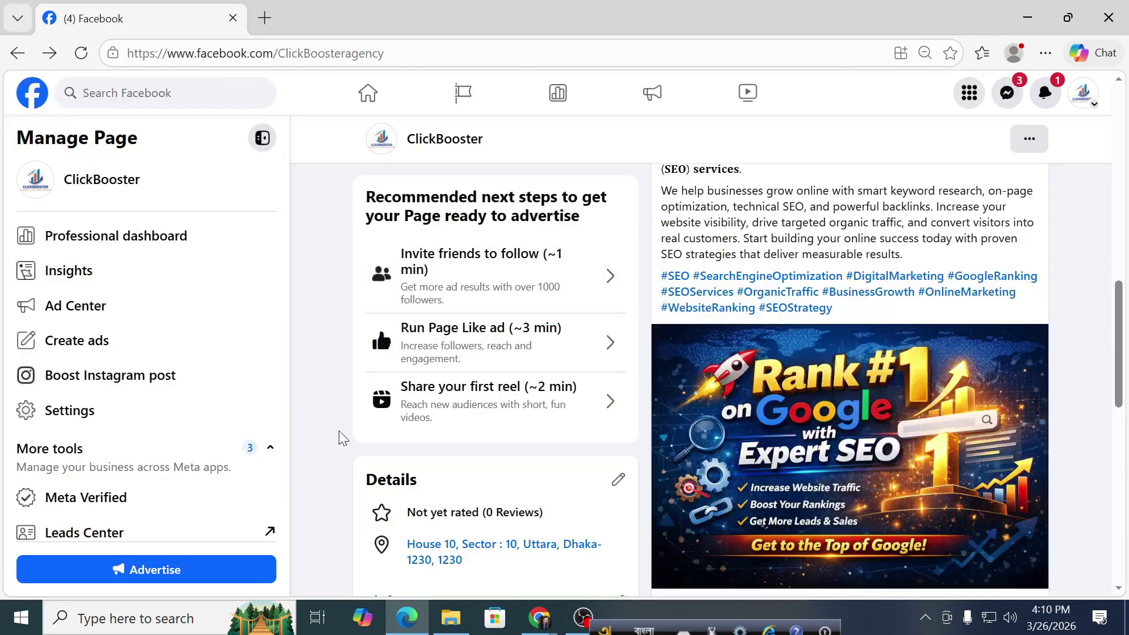
Step: Back in Ads Manager in Chrome, upload the saved "Rank #1 on Google" image from the Desktop and continue to the crop settings
{"action": "mouse_move", "coordinate": [539, 617]}
{"action": "left_click", "coordinate": [476, 541]}
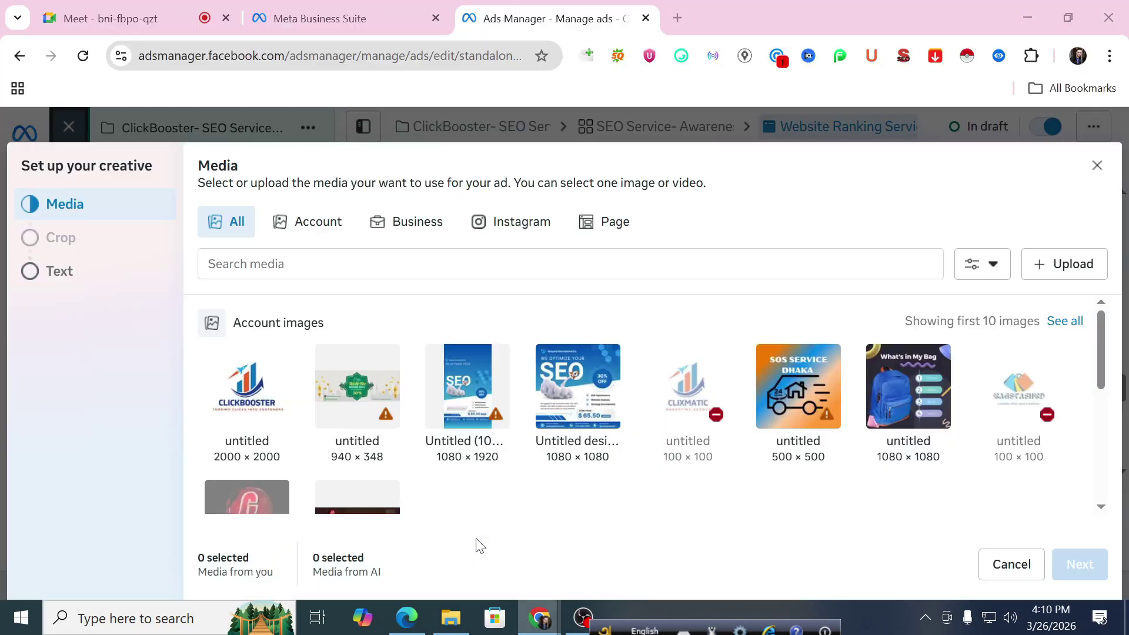
{"action": "left_click", "coordinate": [1068, 266]}
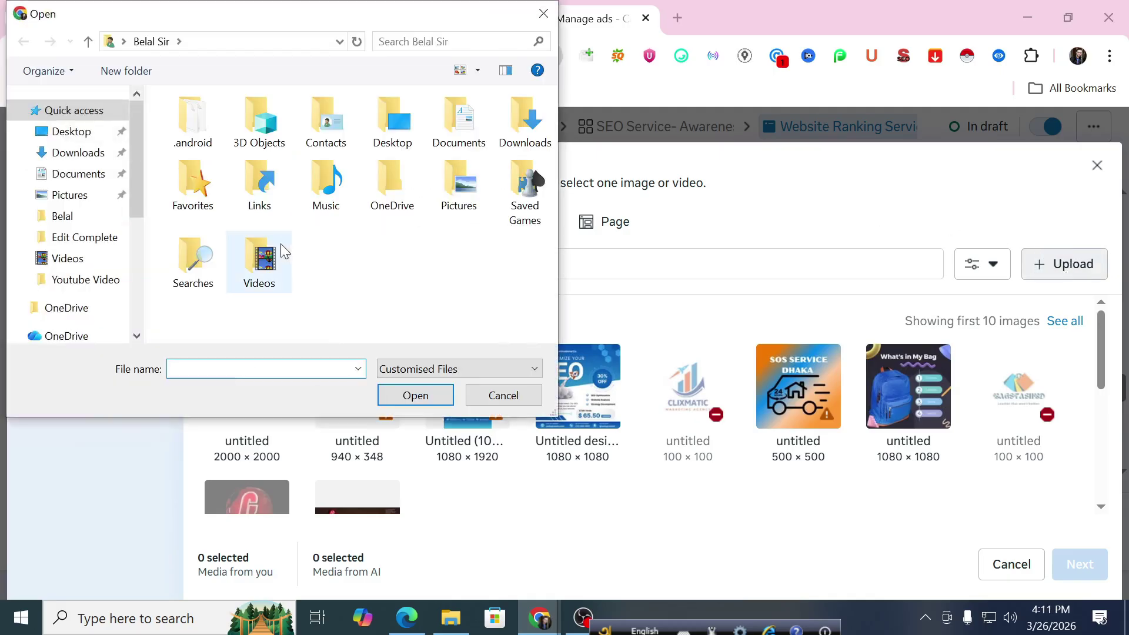
{"action": "left_click", "coordinate": [75, 182]}
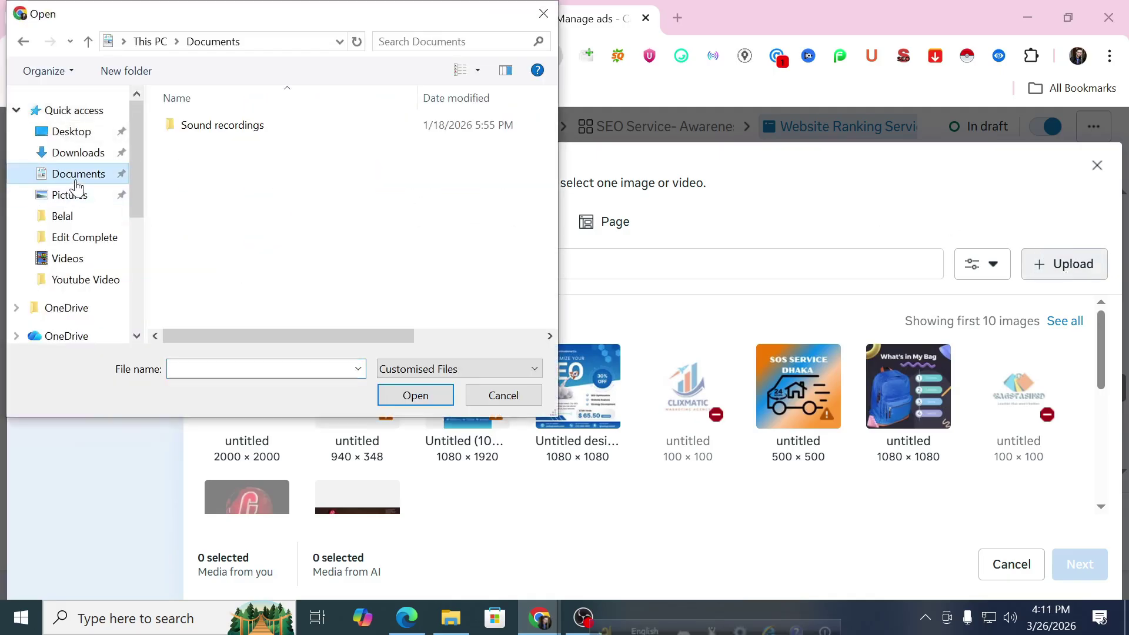
{"action": "double_click", "coordinate": [198, 127]}
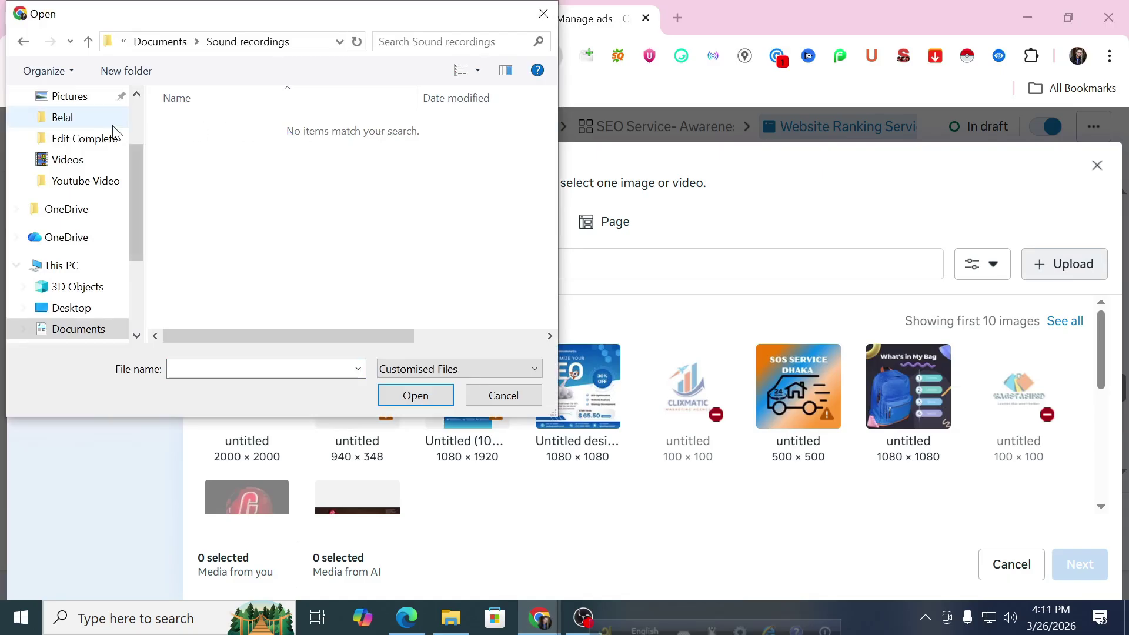
{"action": "scroll", "coordinate": [94, 141], "scroll_direction": "up", "scroll_amount": 5}
{"action": "left_click", "coordinate": [89, 139]}
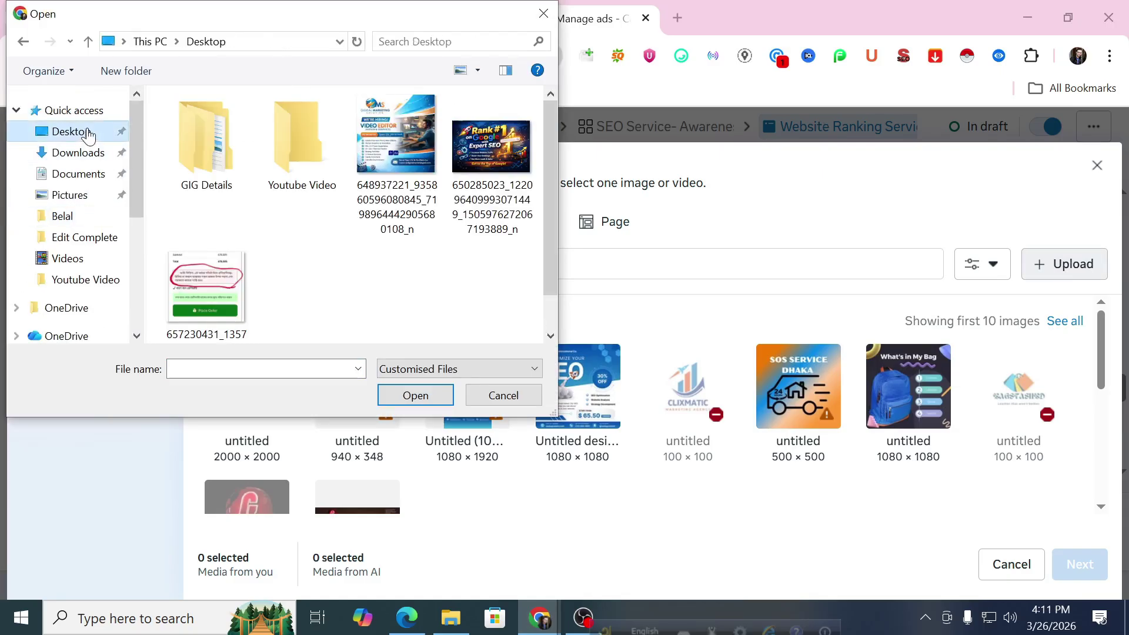
{"action": "left_click", "coordinate": [492, 165]}
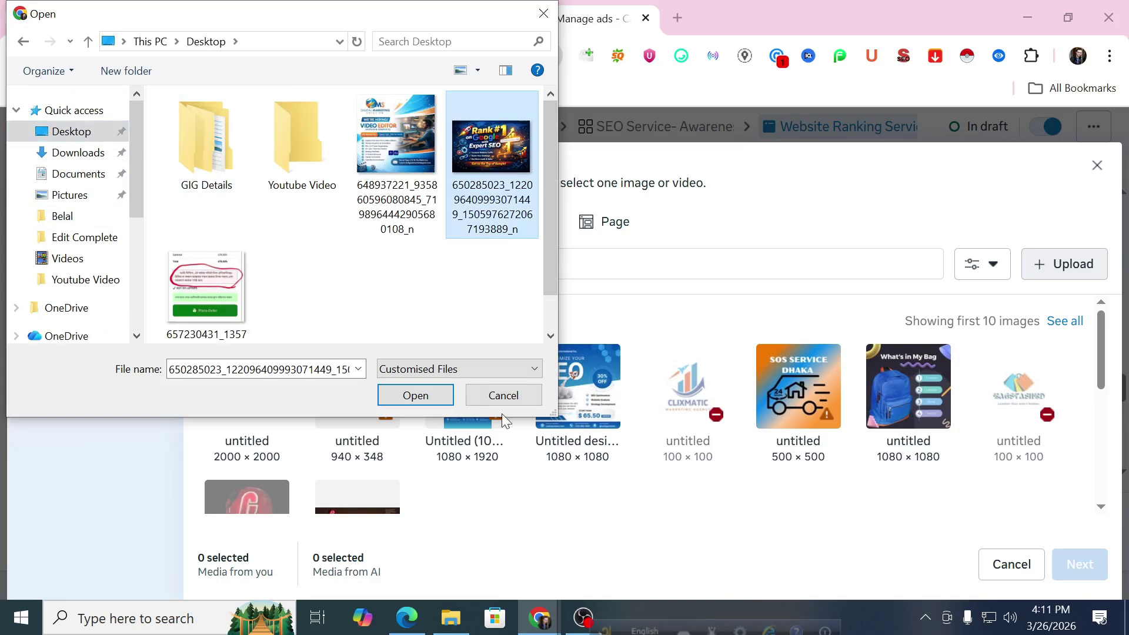
{"action": "left_click", "coordinate": [415, 395]}
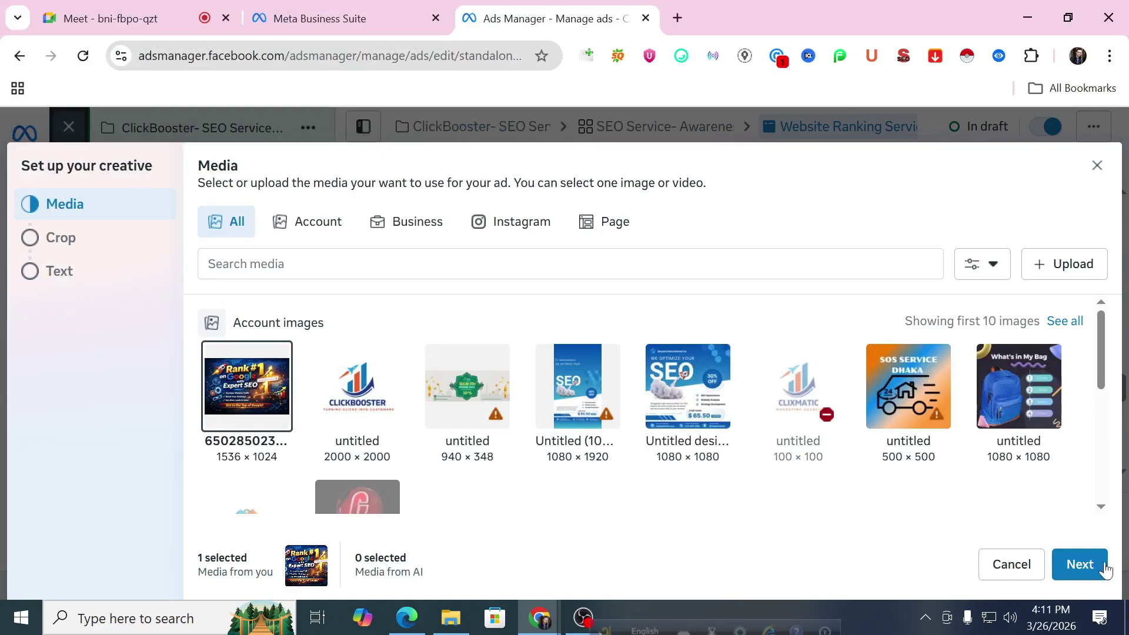
{"action": "left_click", "coordinate": [1086, 576]}
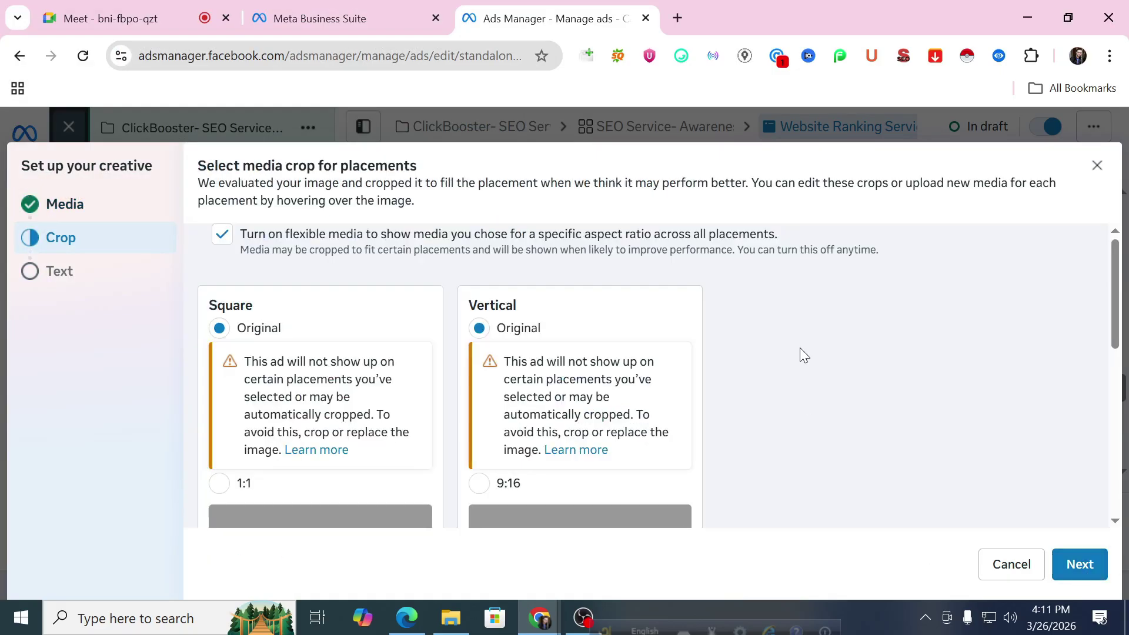
Step: Replace the square placement's media with the 1080 × 1080 SEO design from the account images
{"action": "scroll", "coordinate": [799, 346], "scroll_direction": "down", "scroll_amount": 3}
{"action": "scroll", "coordinate": [799, 345], "scroll_direction": "down", "scroll_amount": 2}
{"action": "scroll", "coordinate": [634, 318], "scroll_direction": "up", "scroll_amount": 3}
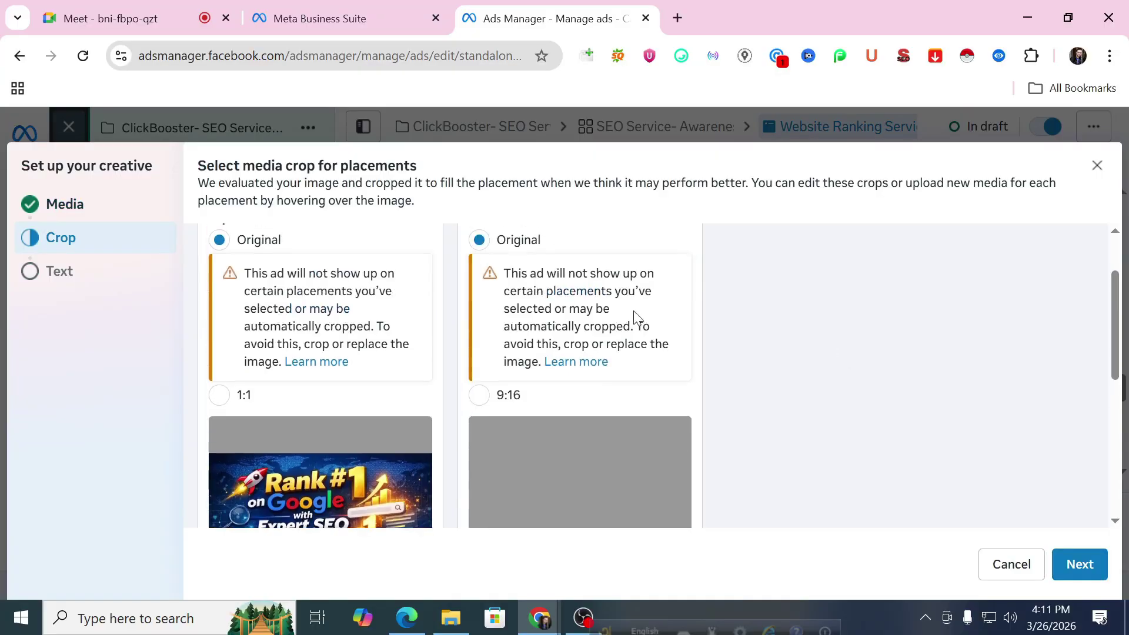
{"action": "scroll", "coordinate": [266, 285], "scroll_direction": "up", "scroll_amount": 2}
{"action": "scroll", "coordinate": [276, 341], "scroll_direction": "down", "scroll_amount": 2}
{"action": "scroll", "coordinate": [418, 385], "scroll_direction": "down", "scroll_amount": 5}
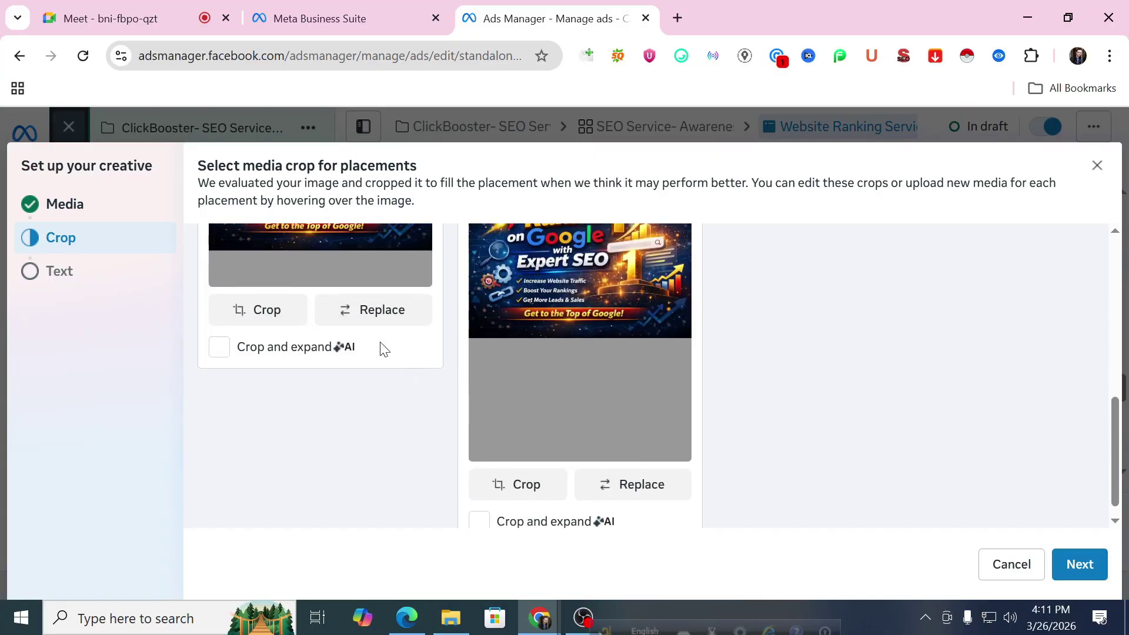
{"action": "left_click", "coordinate": [377, 318]}
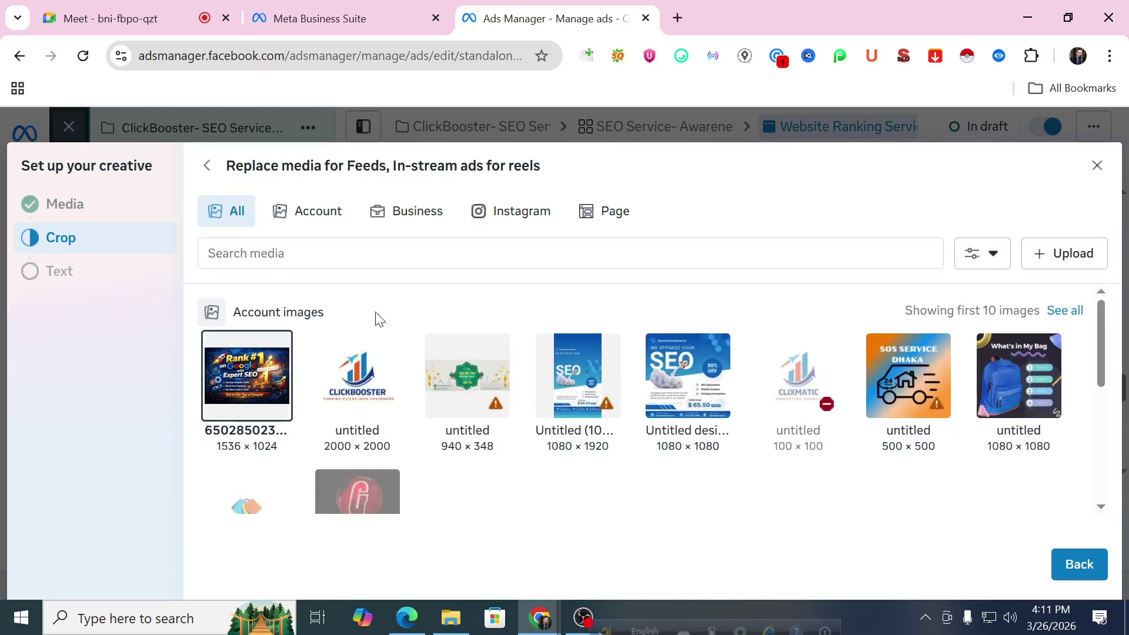
{"action": "left_click", "coordinate": [681, 376]}
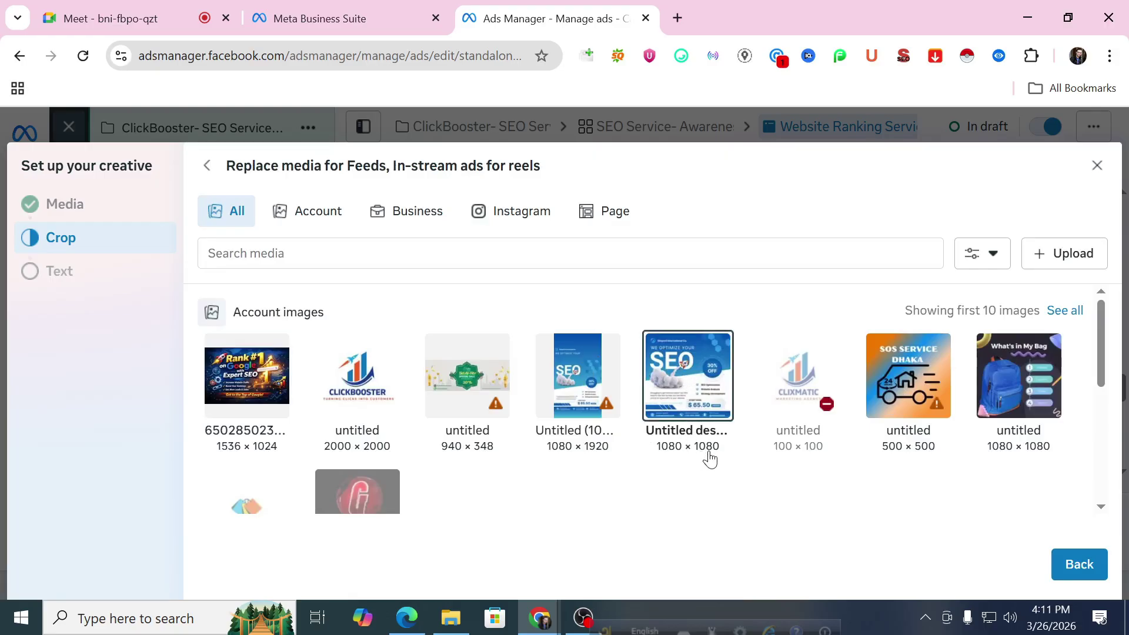
{"action": "left_click", "coordinate": [1069, 567]}
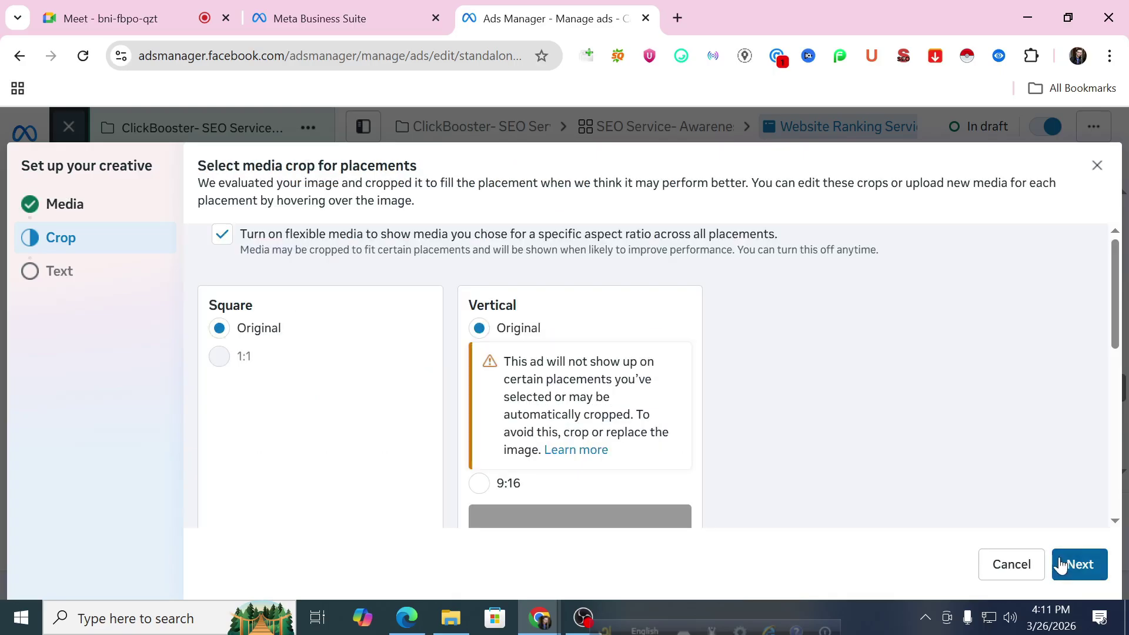
Step: Replace the vertical placement's media with the 1080 × 1920 SEO design, check both crops, and continue to the text settings
{"action": "scroll", "coordinate": [301, 370], "scroll_direction": "down", "scroll_amount": 2}
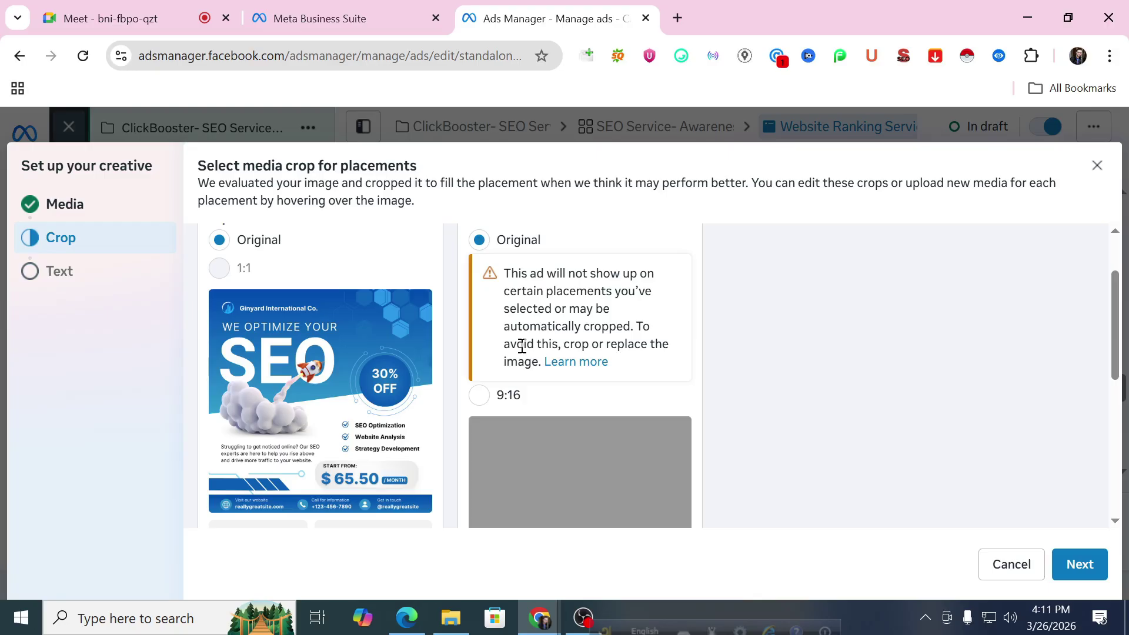
{"action": "scroll", "coordinate": [598, 344], "scroll_direction": "down", "scroll_amount": 6}
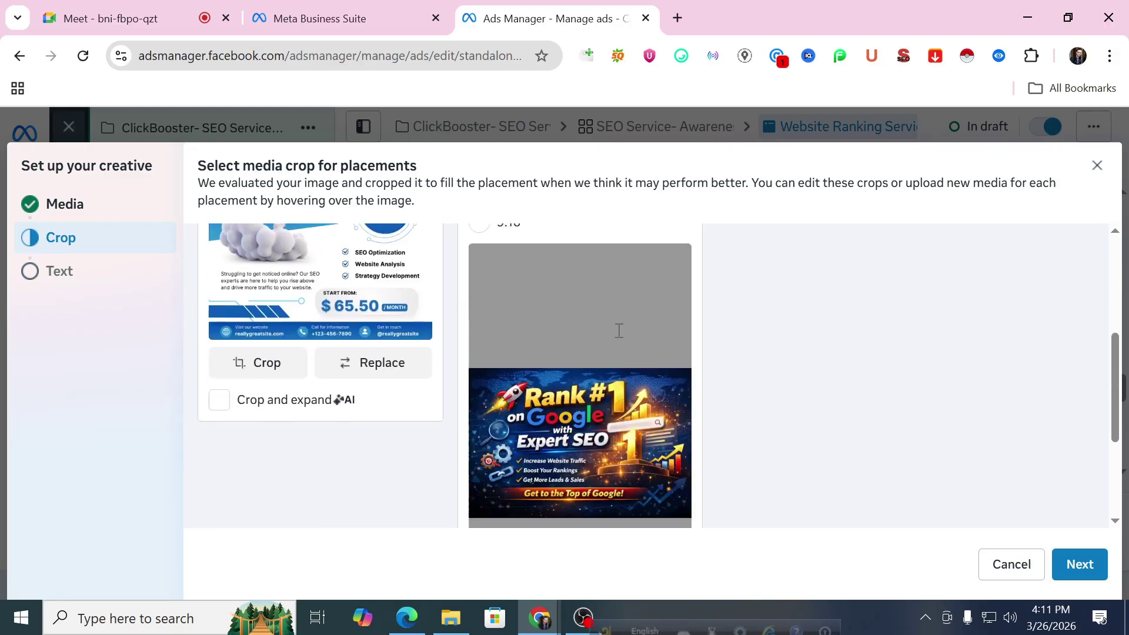
{"action": "left_click", "coordinate": [641, 473]}
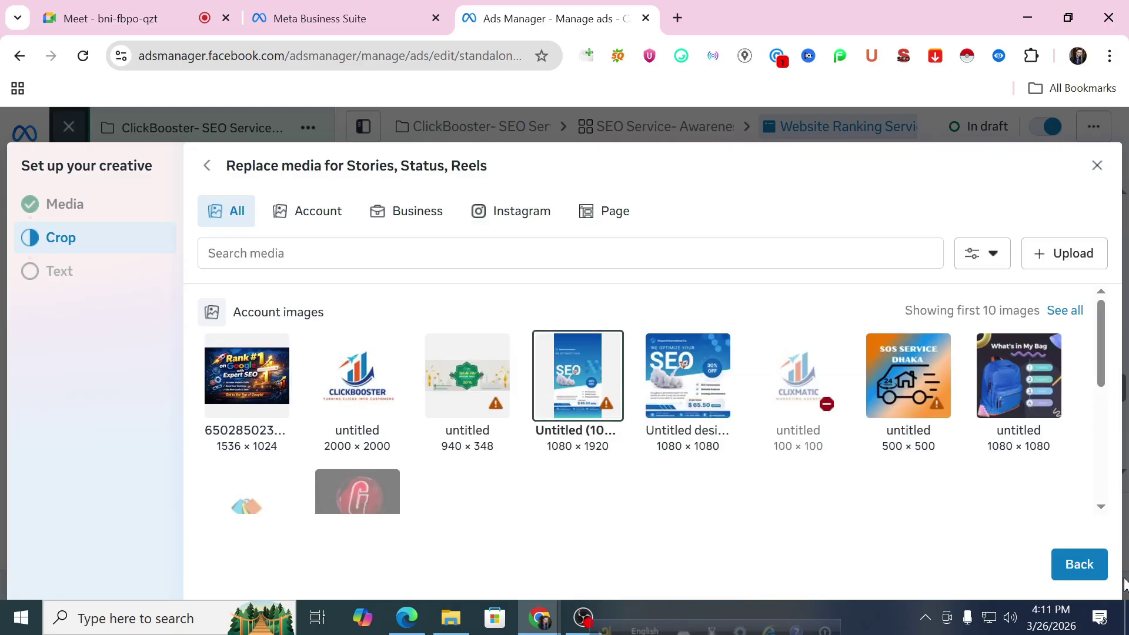
{"action": "left_click", "coordinate": [1079, 573]}
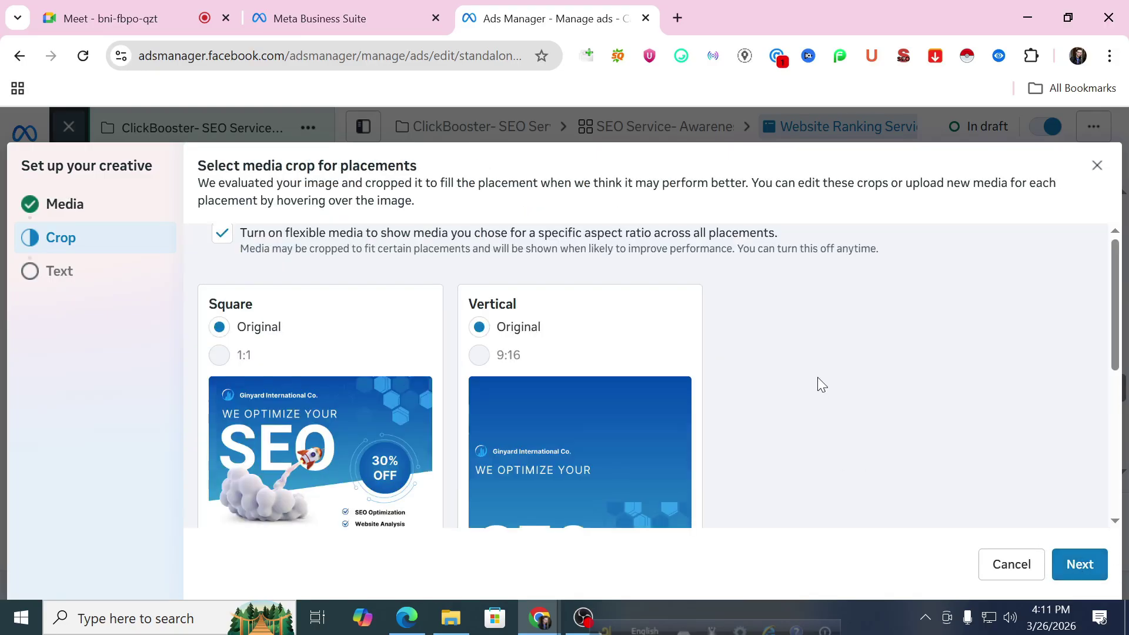
{"action": "scroll", "coordinate": [821, 384], "scroll_direction": "down", "scroll_amount": 5}
{"action": "scroll", "coordinate": [817, 376], "scroll_direction": "down", "scroll_amount": 1}
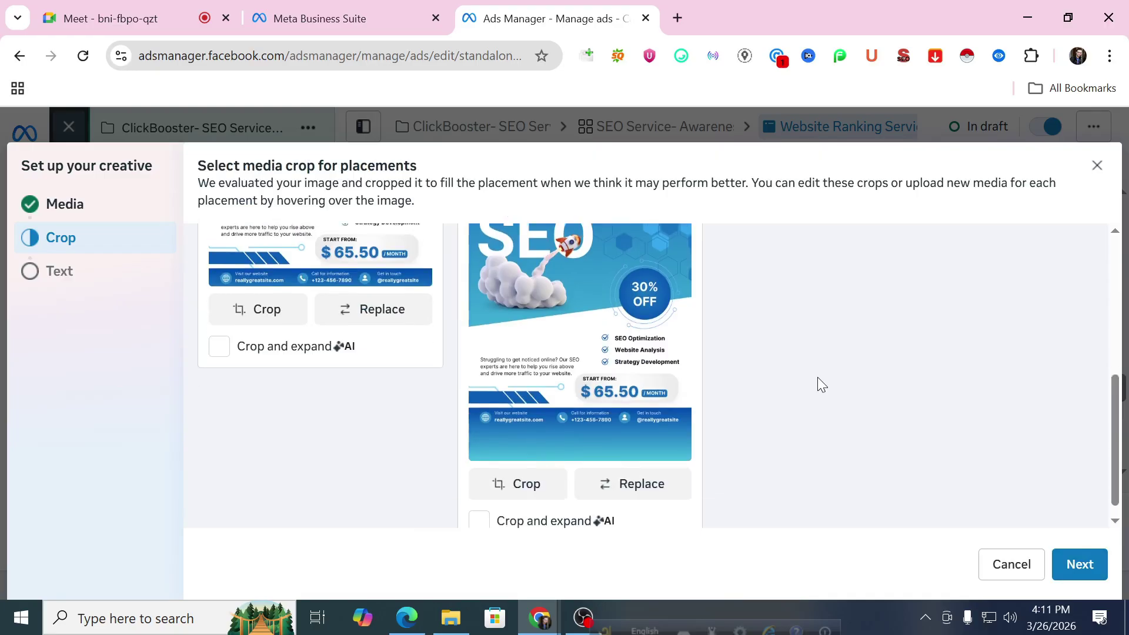
{"action": "scroll", "coordinate": [643, 443], "scroll_direction": "up", "scroll_amount": 2}
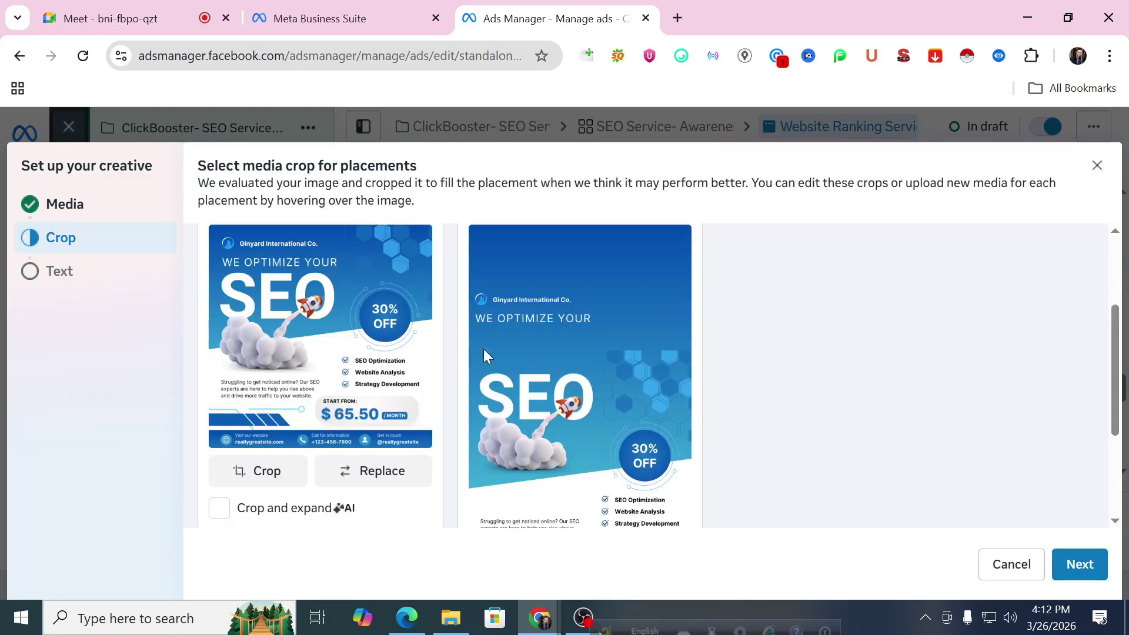
{"action": "scroll", "coordinate": [882, 305], "scroll_direction": "down", "scroll_amount": 3}
{"action": "left_click", "coordinate": [1081, 564]}
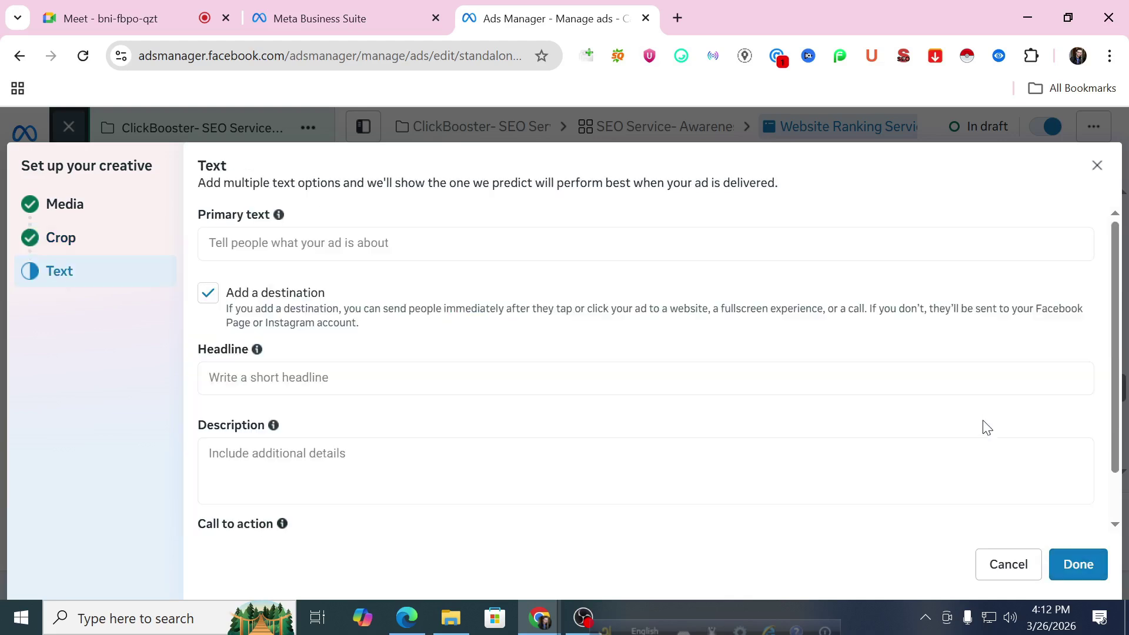
Step: Copy the SEO post's headline and description, without the hashtags, from the ClickBooster Facebook page in Edge
{"action": "left_click", "coordinate": [379, 241]}
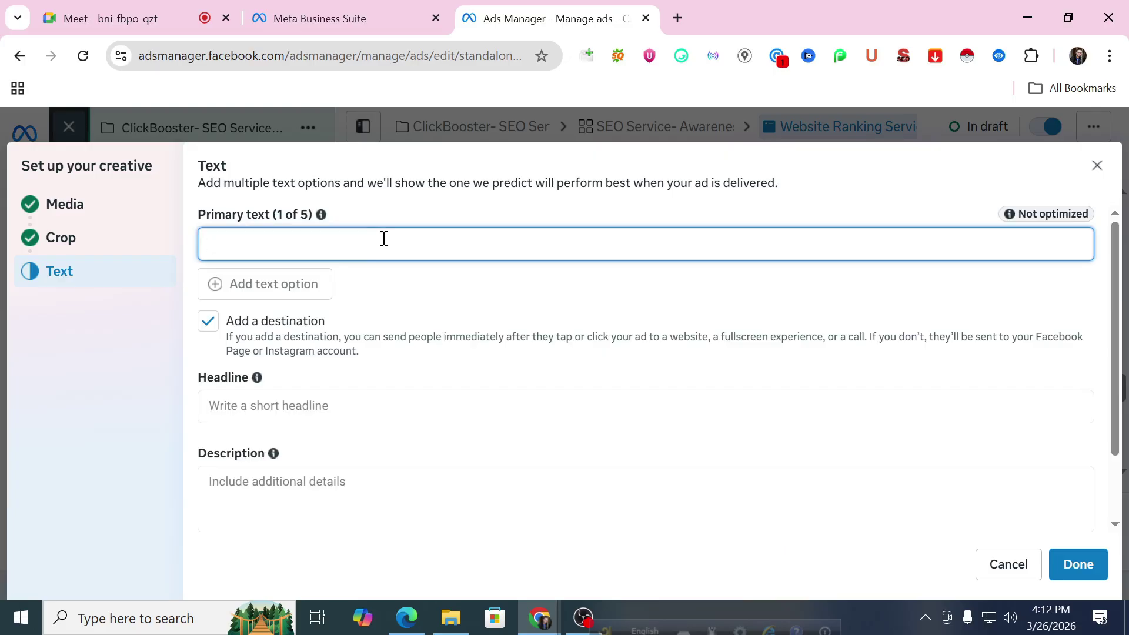
{"action": "left_click", "coordinate": [407, 618]}
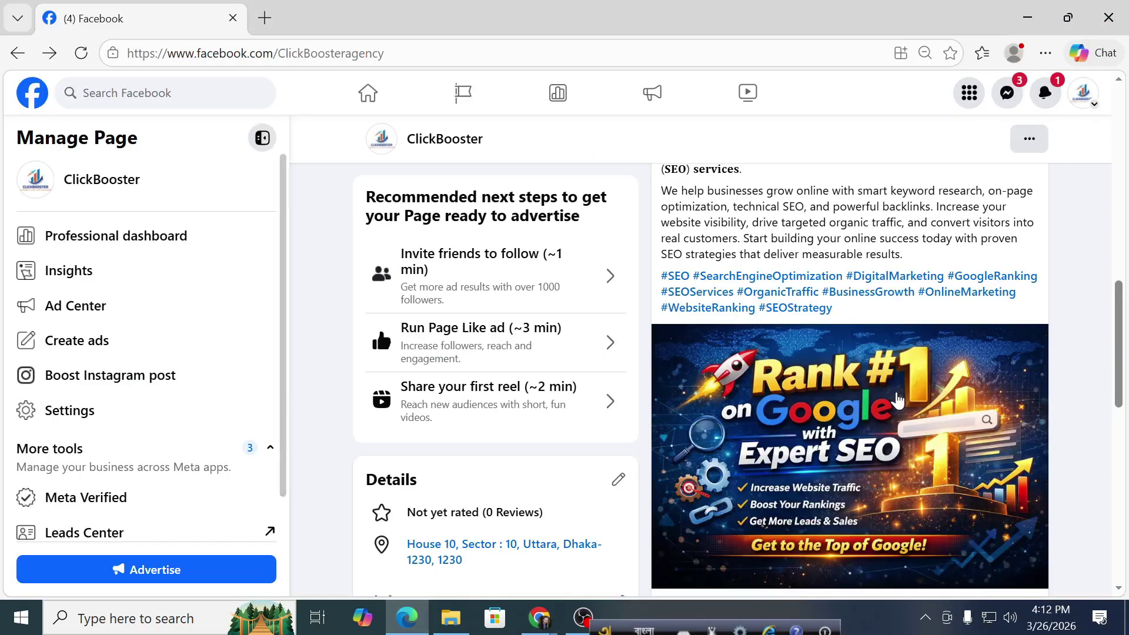
{"action": "scroll", "coordinate": [957, 381], "scroll_direction": "down", "scroll_amount": 1}
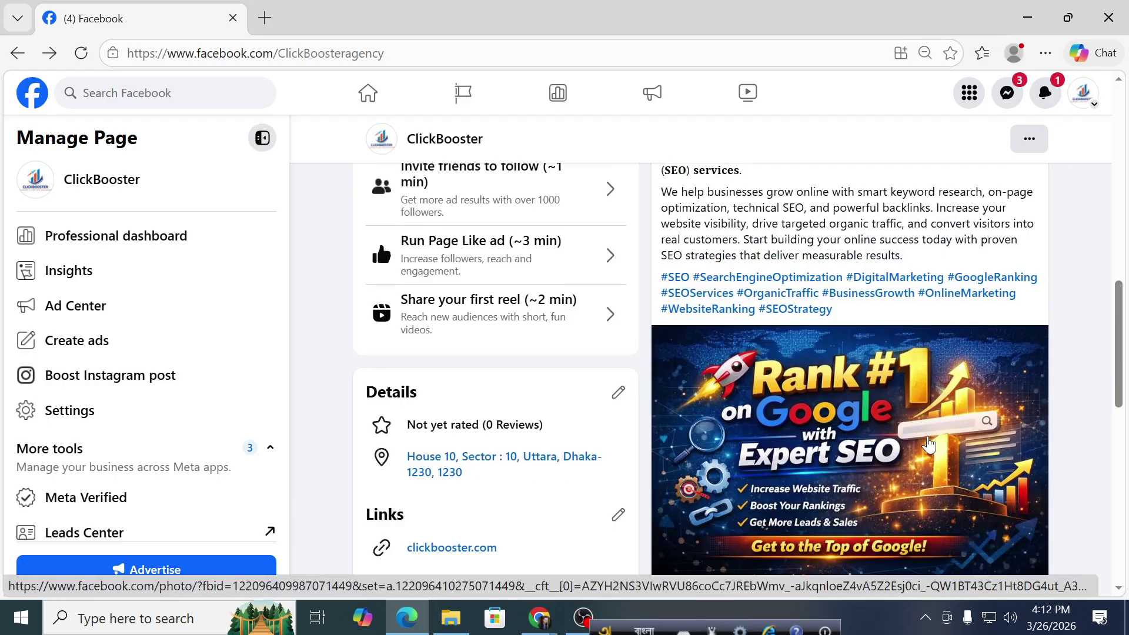
{"action": "scroll", "coordinate": [701, 247], "scroll_direction": "up", "scroll_amount": 1}
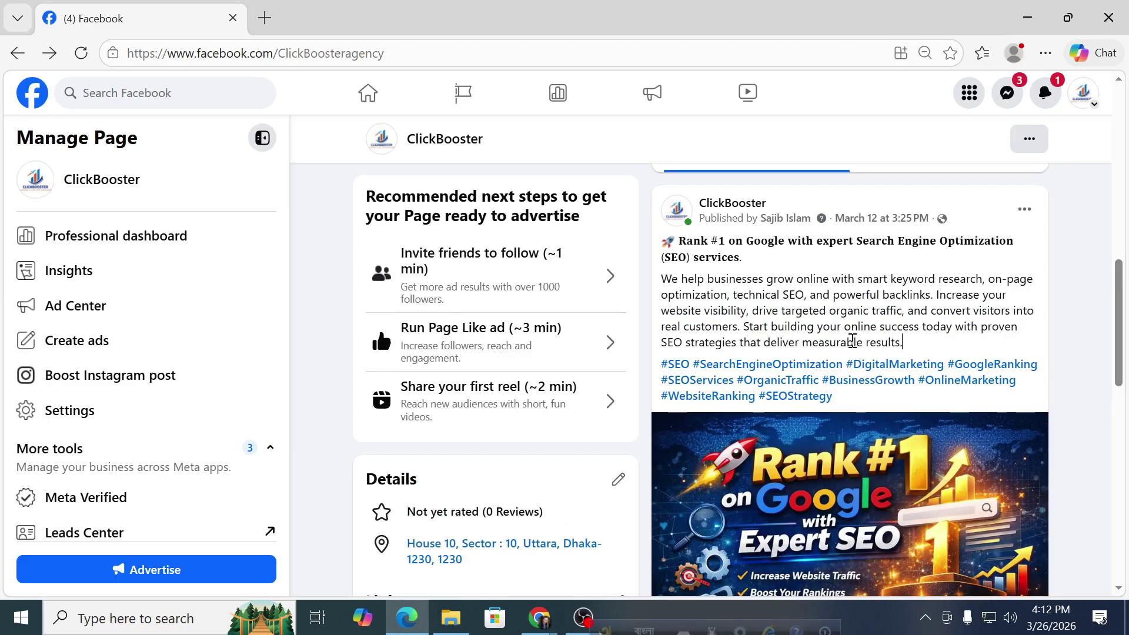
{"action": "left_click_drag", "start_coordinate": [902, 342], "coordinate": [657, 252]}
{"action": "key", "text": "ctrl+c"}
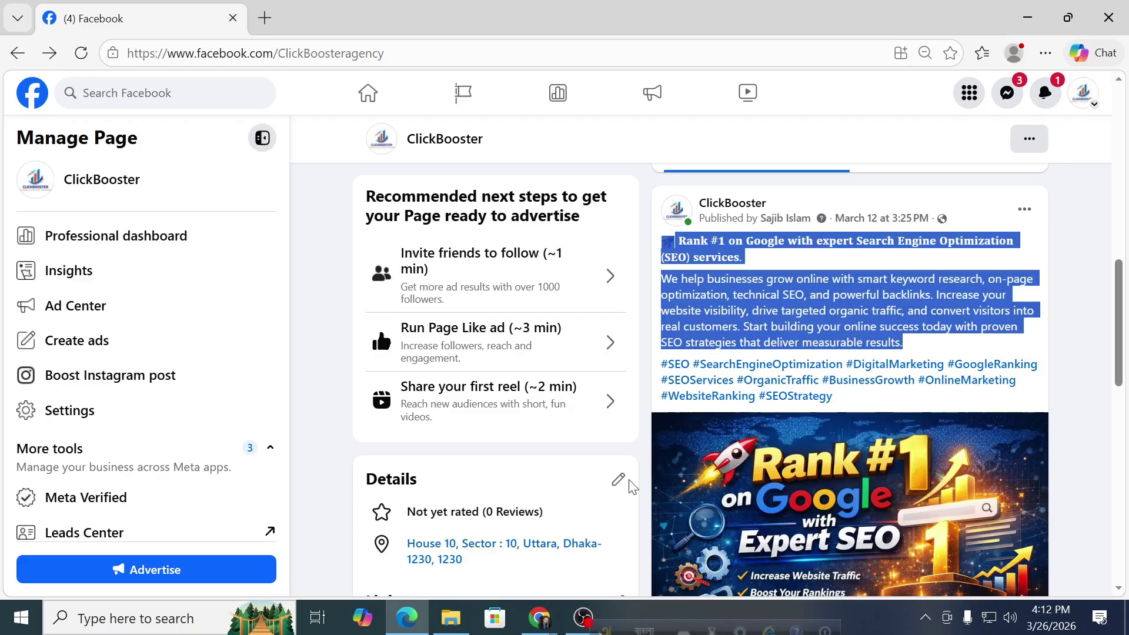
Step: Return to Ads Manager in Chrome and paste the copied post text as the ad's primary text, placing the cursor after its first line
{"action": "left_click", "coordinate": [539, 617]}
{"action": "left_click", "coordinate": [452, 541]}
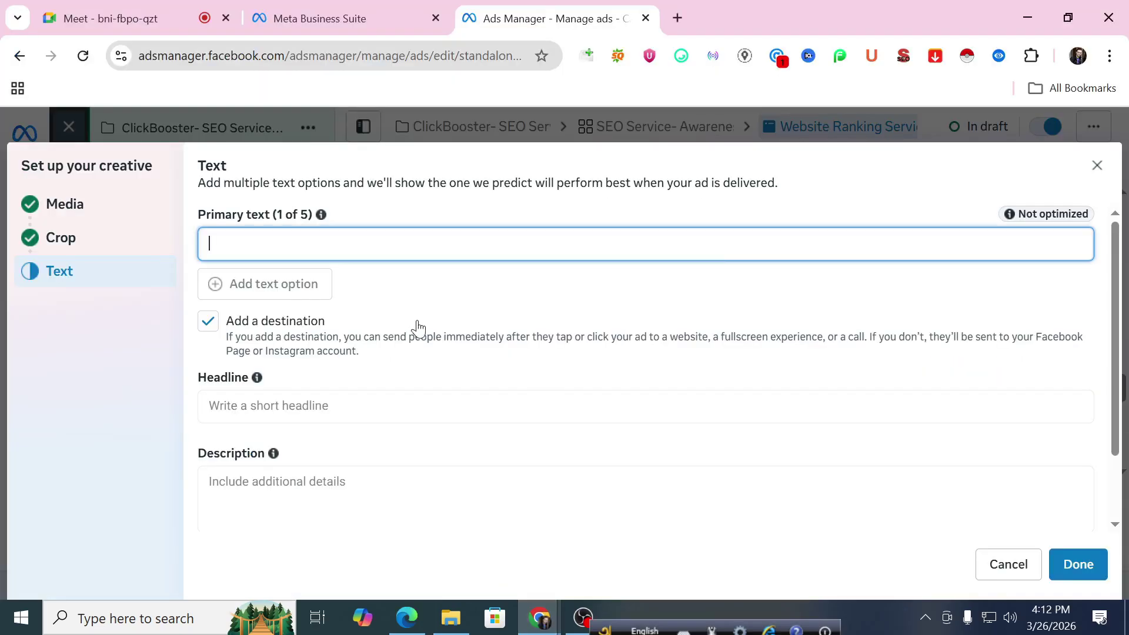
{"action": "key", "text": "ctrl+v"}
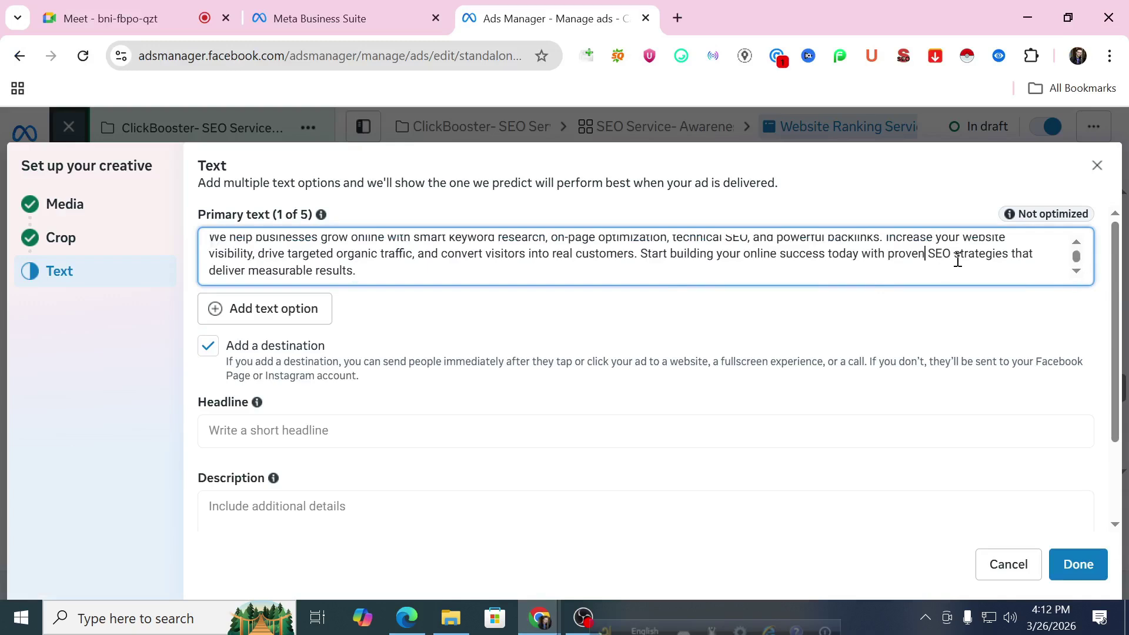
{"action": "left_click_drag", "start_coordinate": [957, 259], "coordinate": [945, 219]}
{"action": "left_click", "coordinate": [733, 244]}
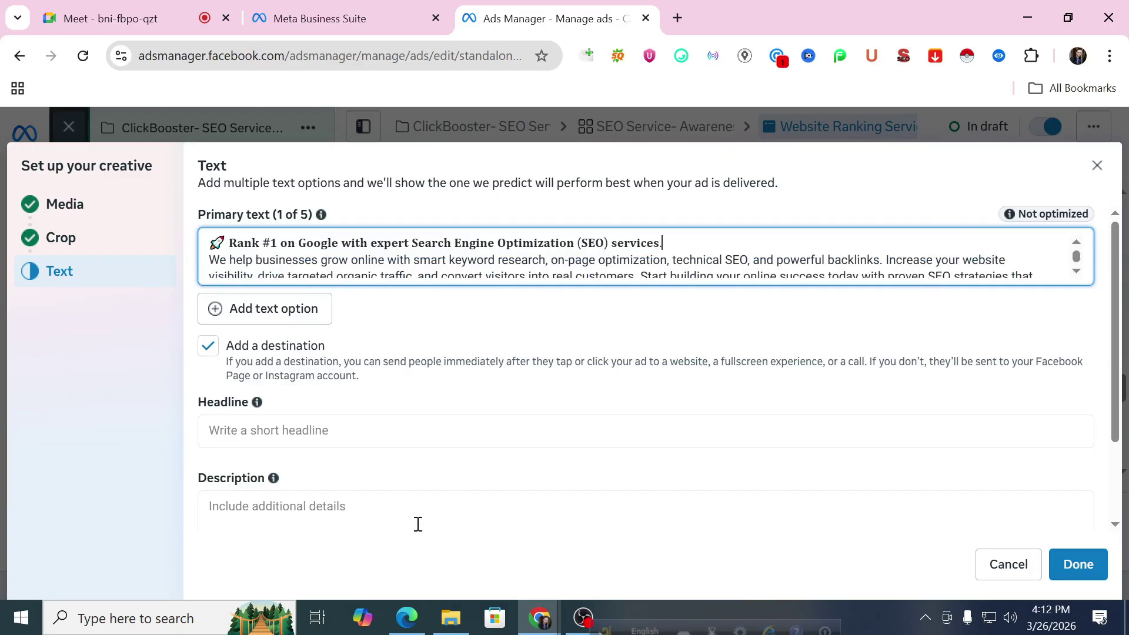
Step: Examine the SEO post's hashtags on the ClickBooster Facebook page in Edge, and the primary text option limit in Ads Manager in Chrome
{"action": "left_click", "coordinate": [411, 616]}
{"action": "left_click_drag", "start_coordinate": [847, 406], "coordinate": [663, 371]}
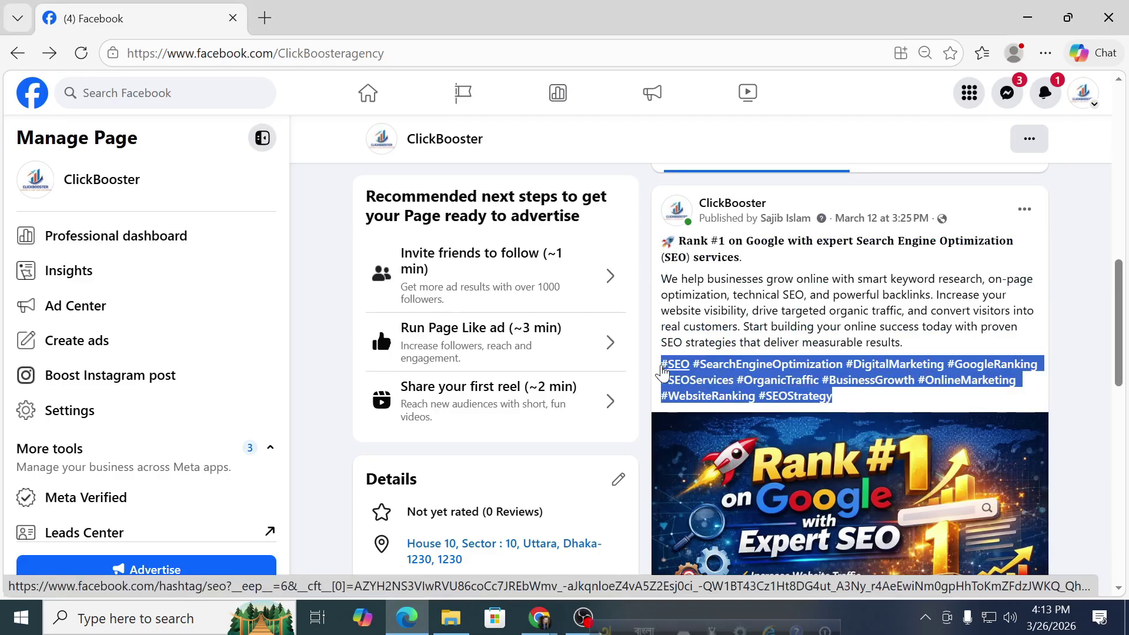
{"action": "left_click", "coordinate": [544, 617]}
{"action": "left_click", "coordinate": [421, 522]}
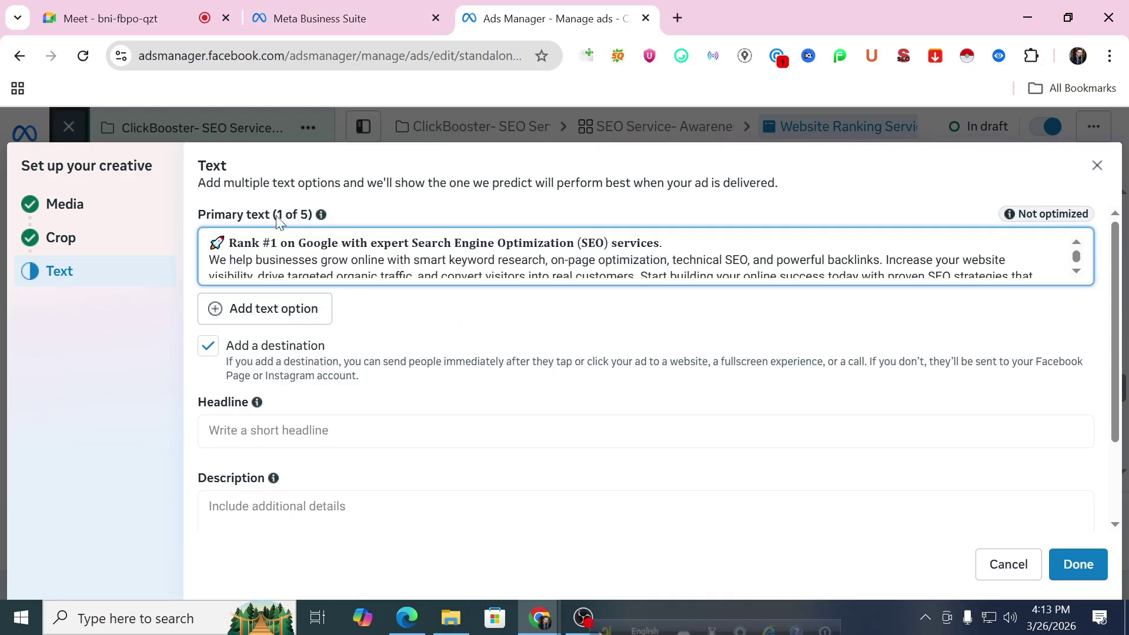
{"action": "left_click_drag", "start_coordinate": [202, 212], "coordinate": [310, 217]}
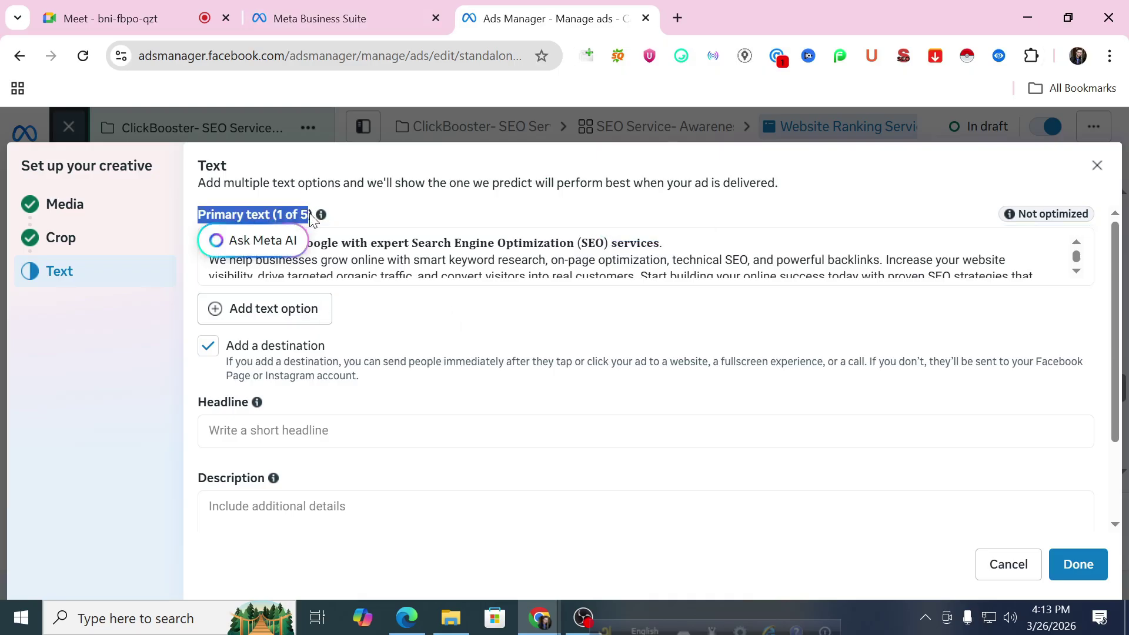
{"action": "mouse_move", "coordinate": [322, 217]}
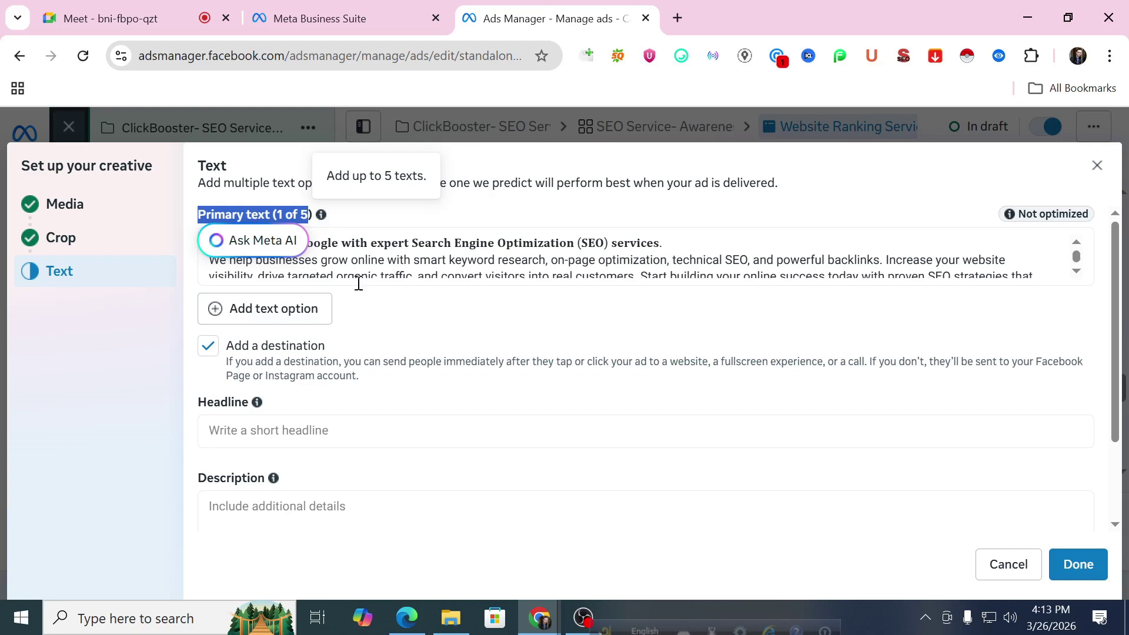
Step: Add a second primary text option and fill it with a copy of the first primary text
{"action": "left_click", "coordinate": [305, 317]}
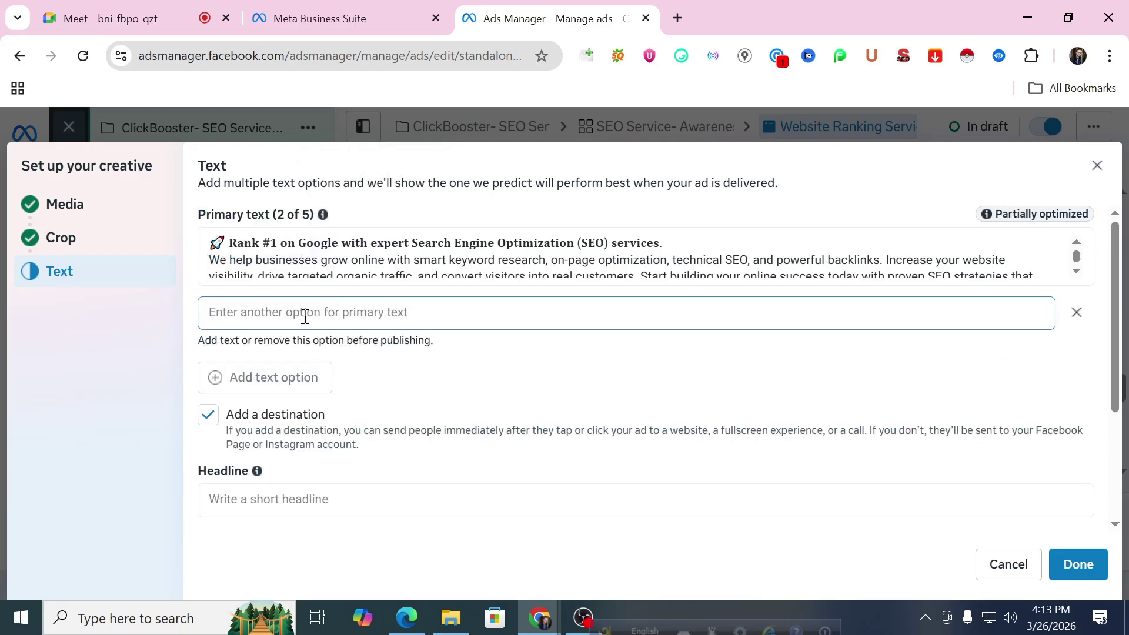
{"action": "left_click", "coordinate": [592, 268]}
{"action": "key", "text": "ctrl+a"}
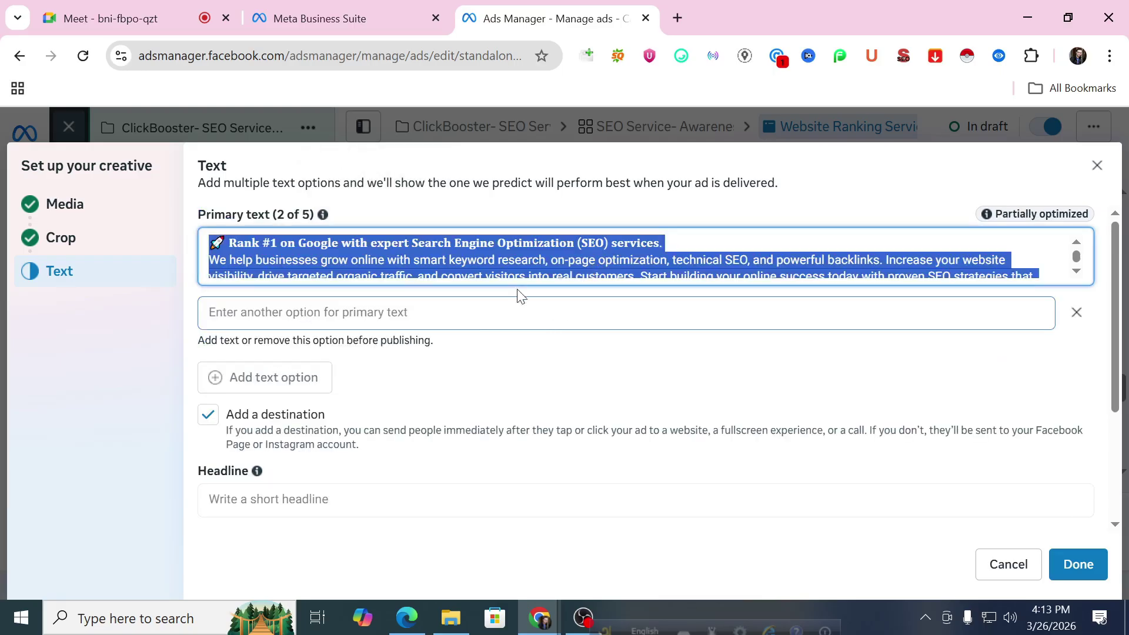
{"action": "key", "text": "ctrl+c"}
{"action": "left_click", "coordinate": [353, 306]}
{"action": "key", "text": "ctrl+v"}
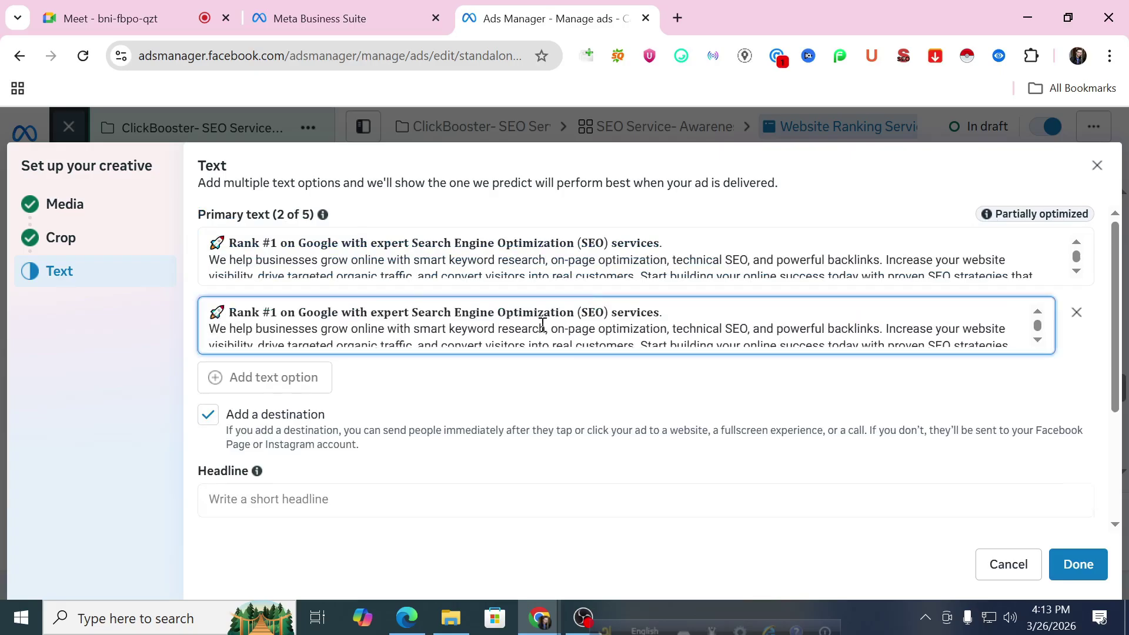
{"action": "left_click_drag", "start_coordinate": [661, 312], "coordinate": [196, 291]}
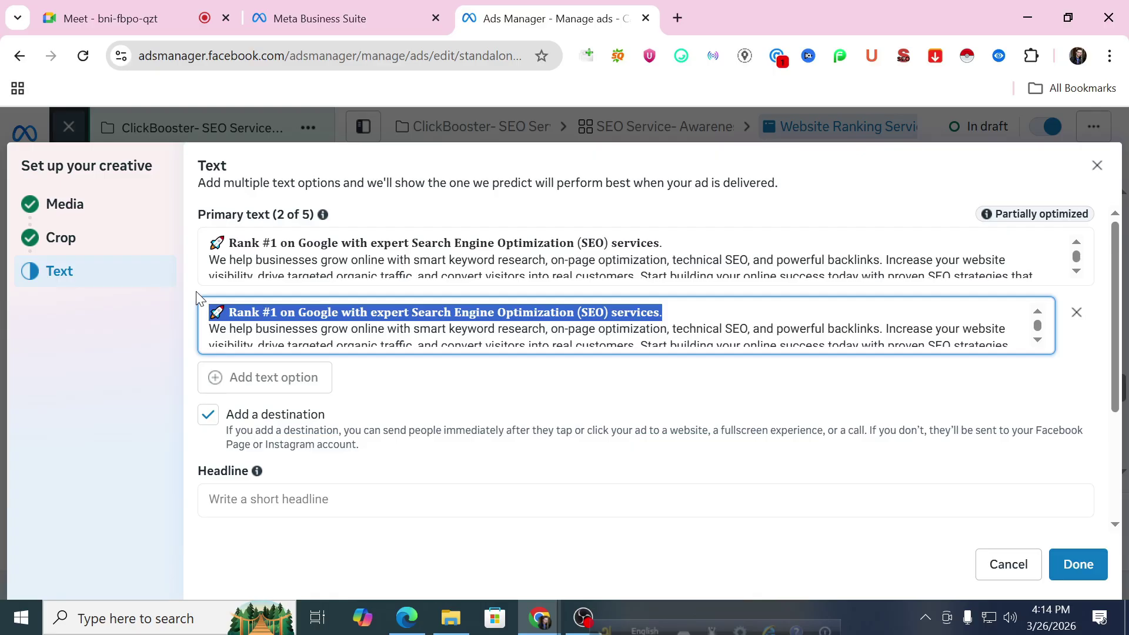
{"action": "double_click", "coordinate": [305, 214]}
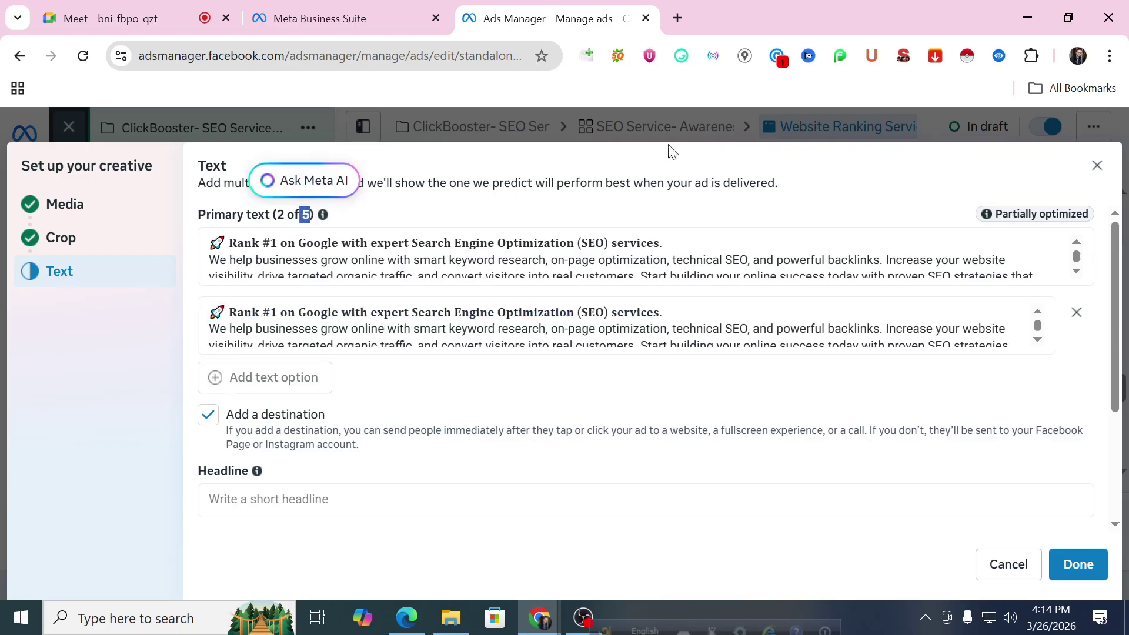
Step: Open chatgpt.com in a new browser tab, and return to Ads Manager to open the ad's empty headline for entry
{"action": "left_click", "coordinate": [678, 17]}
{"action": "type", "text": "chatgpt.com"}
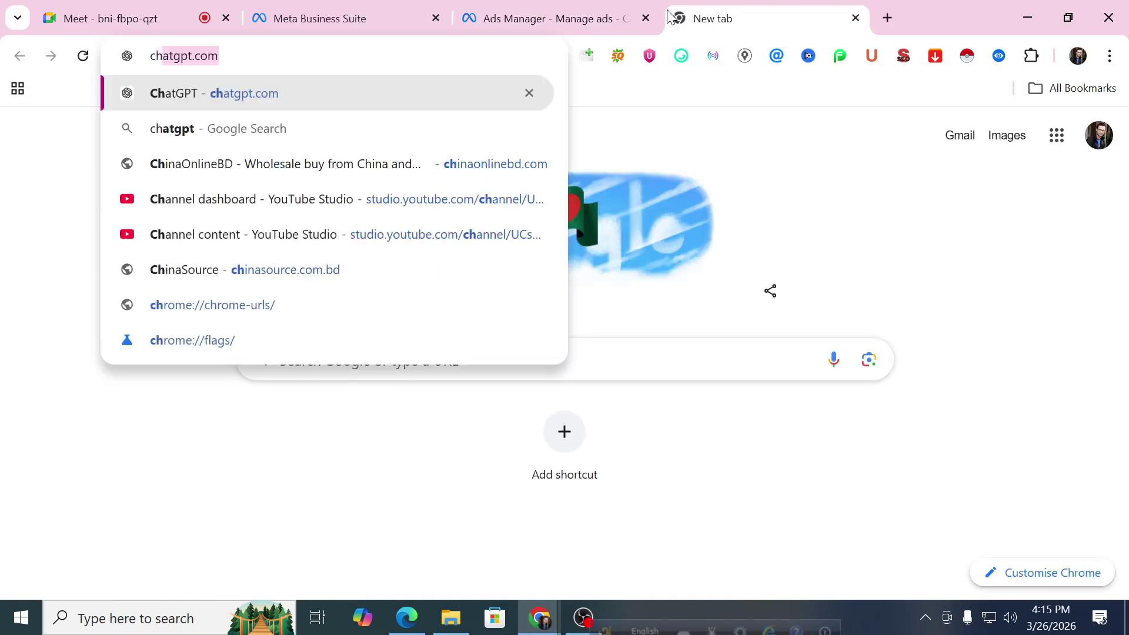
{"action": "key", "text": "Return"}
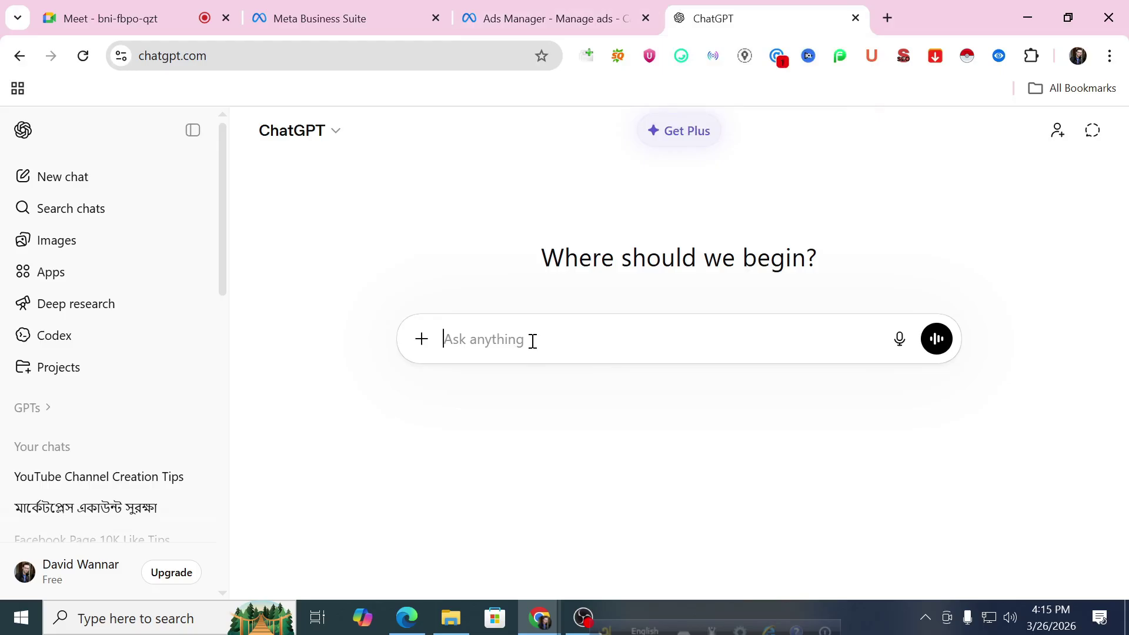
{"action": "left_click", "coordinate": [595, 14]}
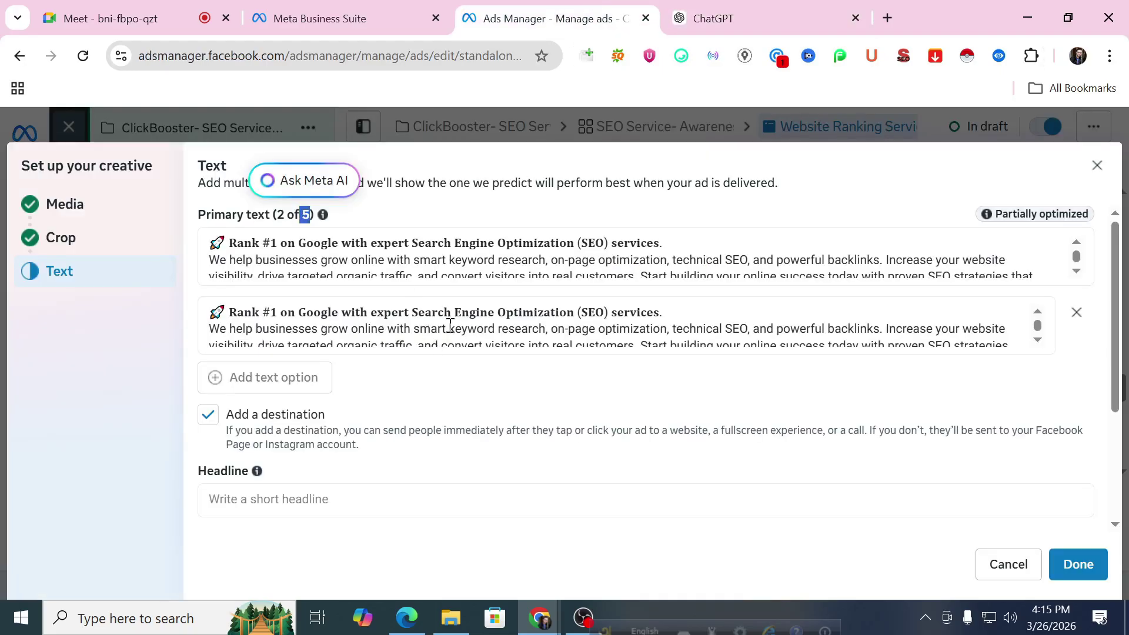
{"action": "scroll", "coordinate": [450, 325], "scroll_direction": "down", "scroll_amount": 5}
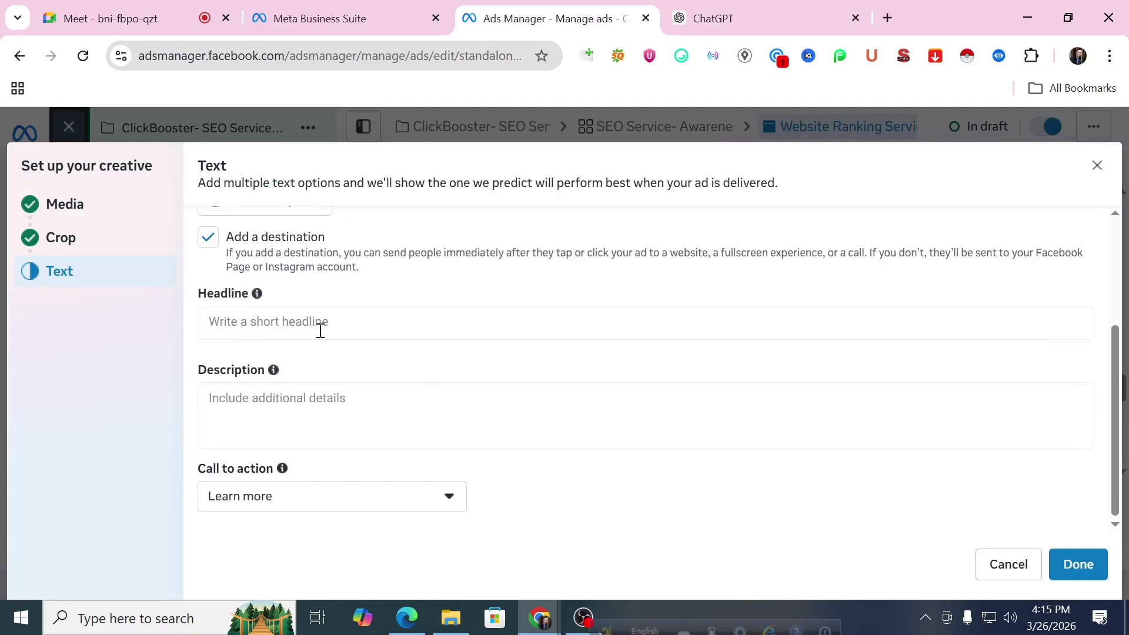
{"action": "left_click", "coordinate": [317, 328]}
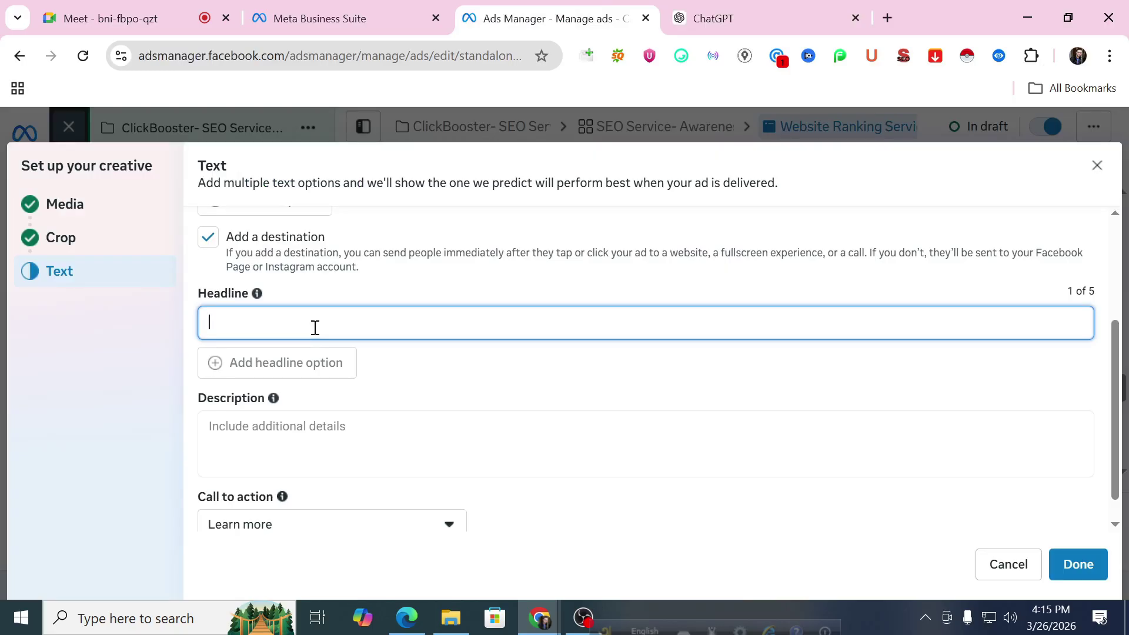
Step: Switch to ChatGPT and start the prompt with: provide 10 headline for facebook ads campaign about"
{"action": "left_click", "coordinate": [670, 13]}
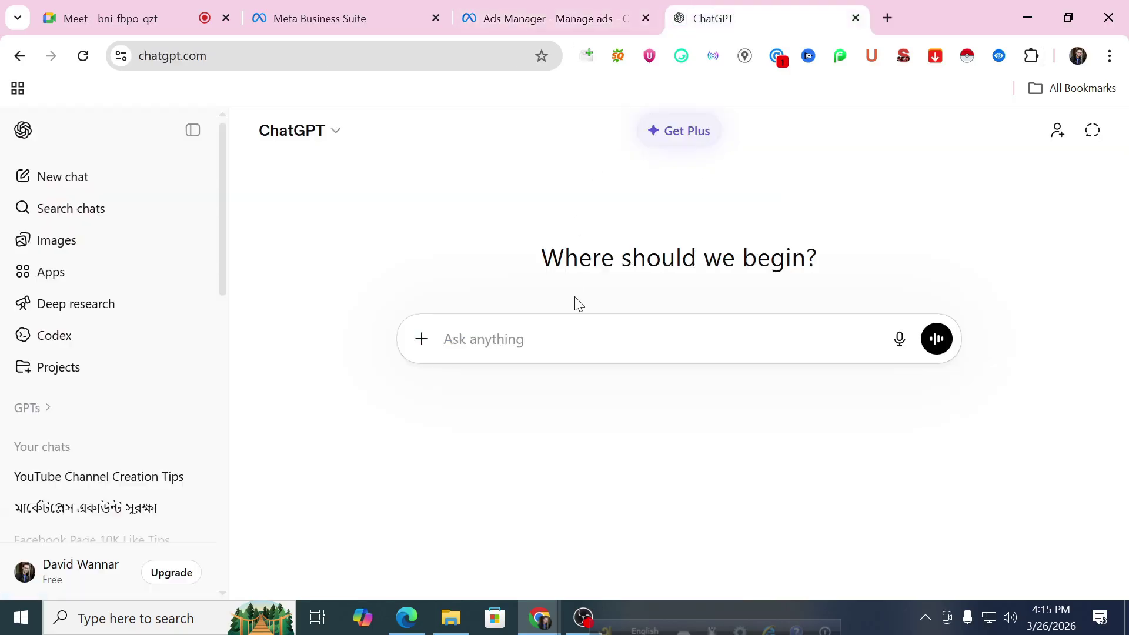
{"action": "type", "text": "procid"}
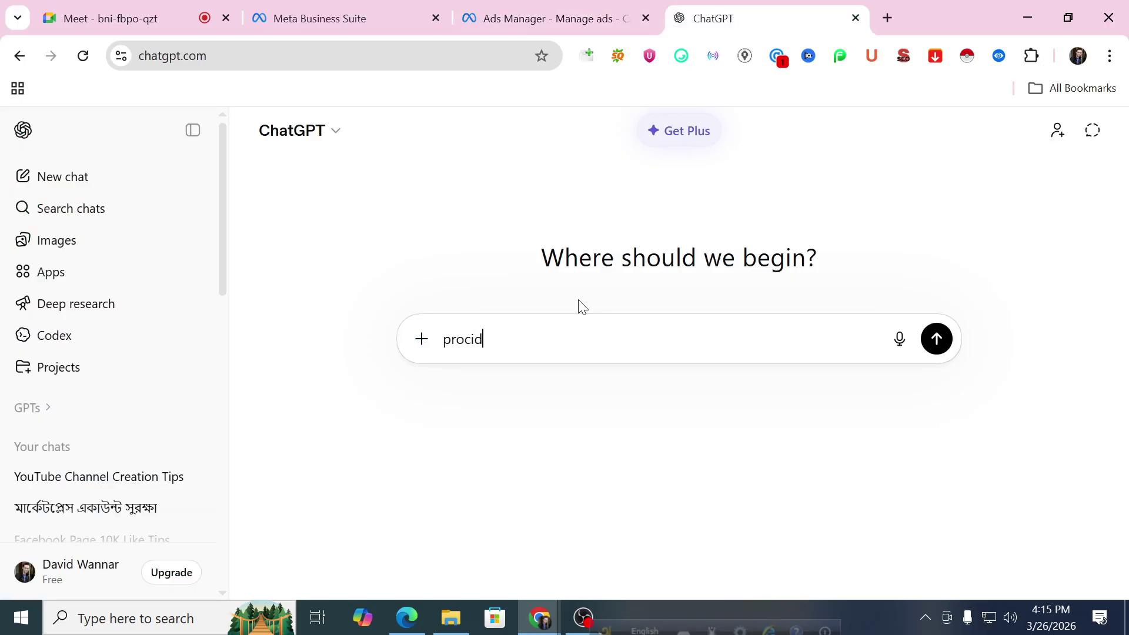
{"action": "key", "text": "BackSpace"}
{"action": "key", "text": "BackSpace"}
{"action": "key", "text": "BackSpace"}
{"action": "type", "text": "vide 10 headline for "}
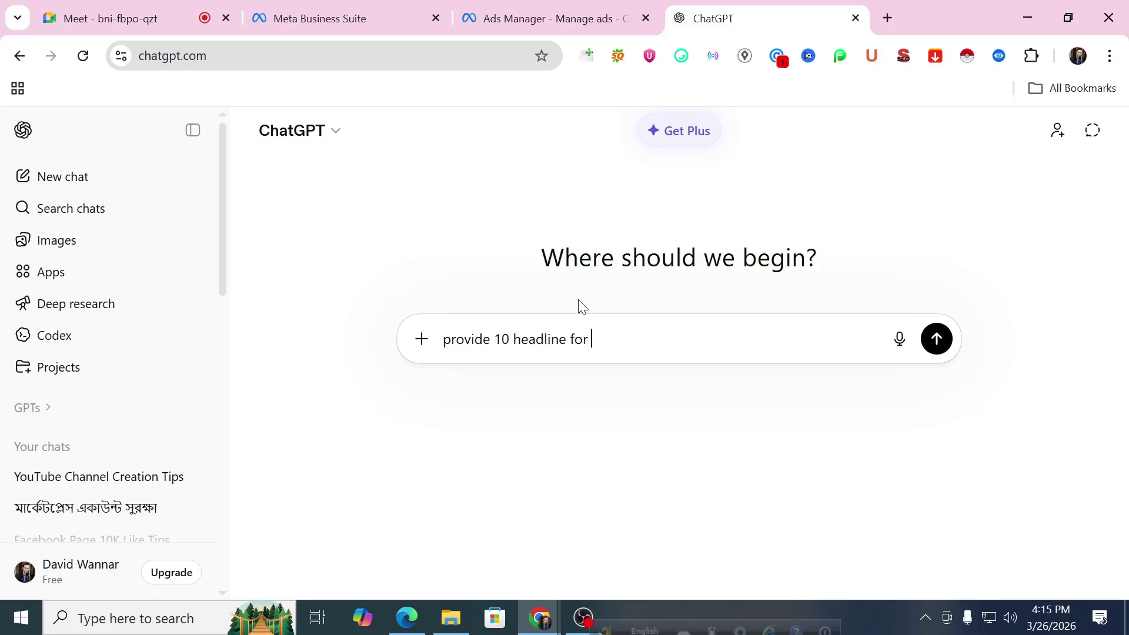
{"action": "type", "text": "facebko"}
{"action": "key", "text": "BackSpace"}
{"action": "key", "text": "BackSpace"}
{"action": "key", "text": "BackSpace"}
{"action": "type", "text": "book ads campaign that"}
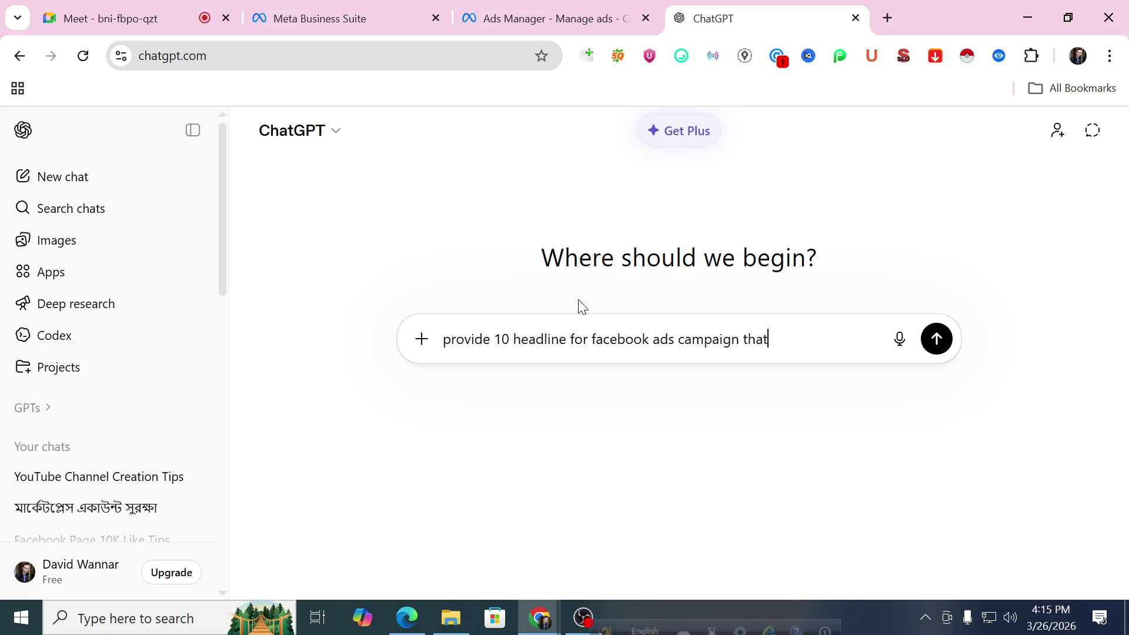
{"action": "type", "text": " is"}
{"action": "key", "text": "BackSpace"}
{"action": "key", "text": "BackSpace"}
{"action": "key", "text": "BackSpace"}
{"action": "key", "text": "BackSpace"}
{"action": "key", "text": "BackSpace"}
{"action": "key", "text": "BackSpace"}
{"action": "key", "text": "BackSpace"}
{"action": "key", "text": "BackSpace"}
{"action": "type", "text": "about\""}
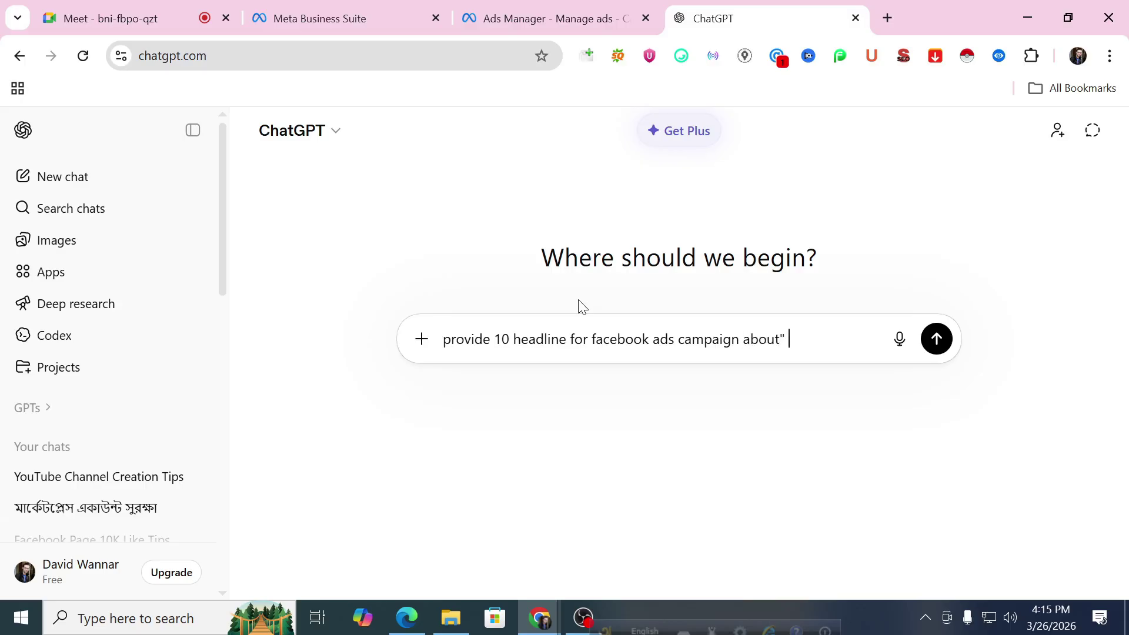
Step: Copy the first line of the ad's primary text from Ads Manager into the ChatGPT prompt and send it
{"action": "left_click", "coordinate": [532, 11]}
{"action": "scroll", "coordinate": [378, 304], "scroll_direction": "up", "scroll_amount": 3}
{"action": "left_click", "coordinate": [378, 242]}
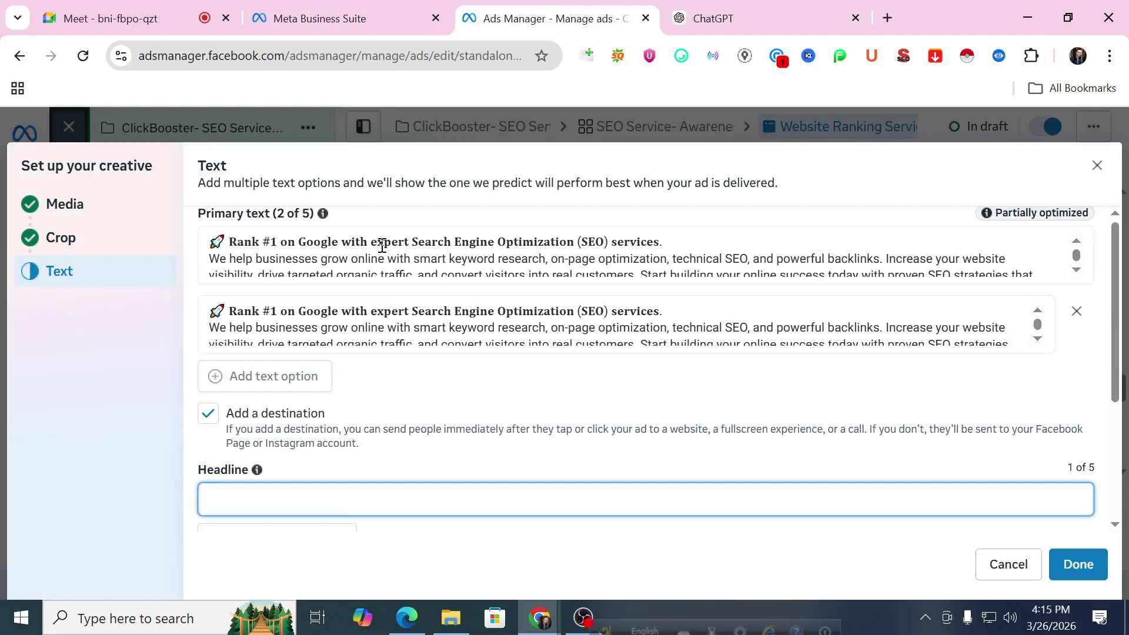
{"action": "triple_click", "coordinate": [687, 237]}
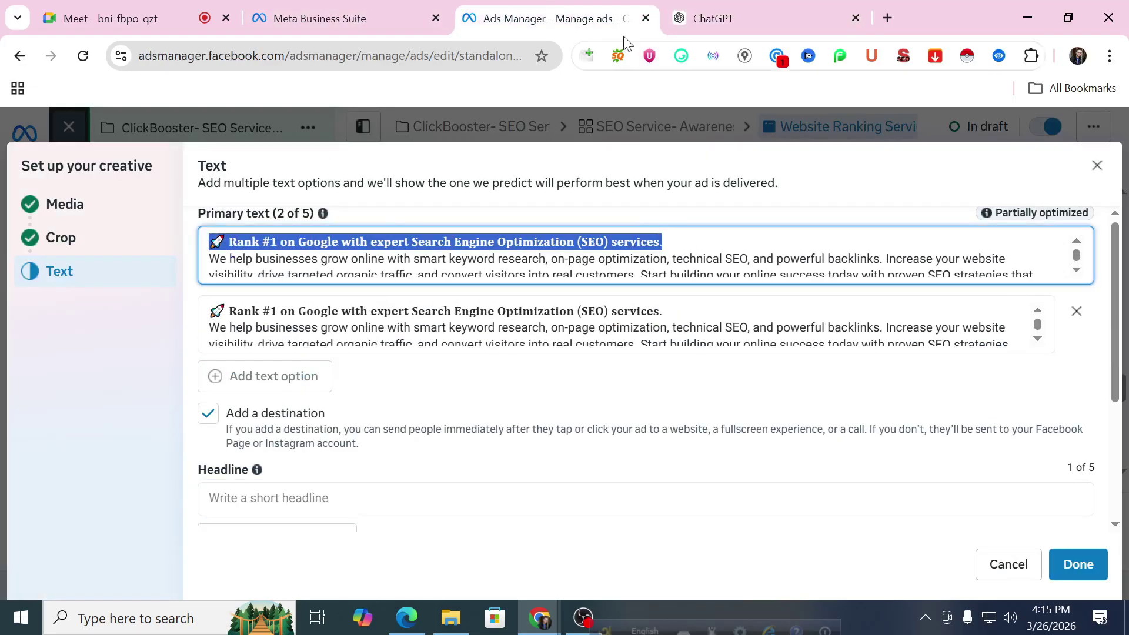
{"action": "left_click", "coordinate": [708, 18]}
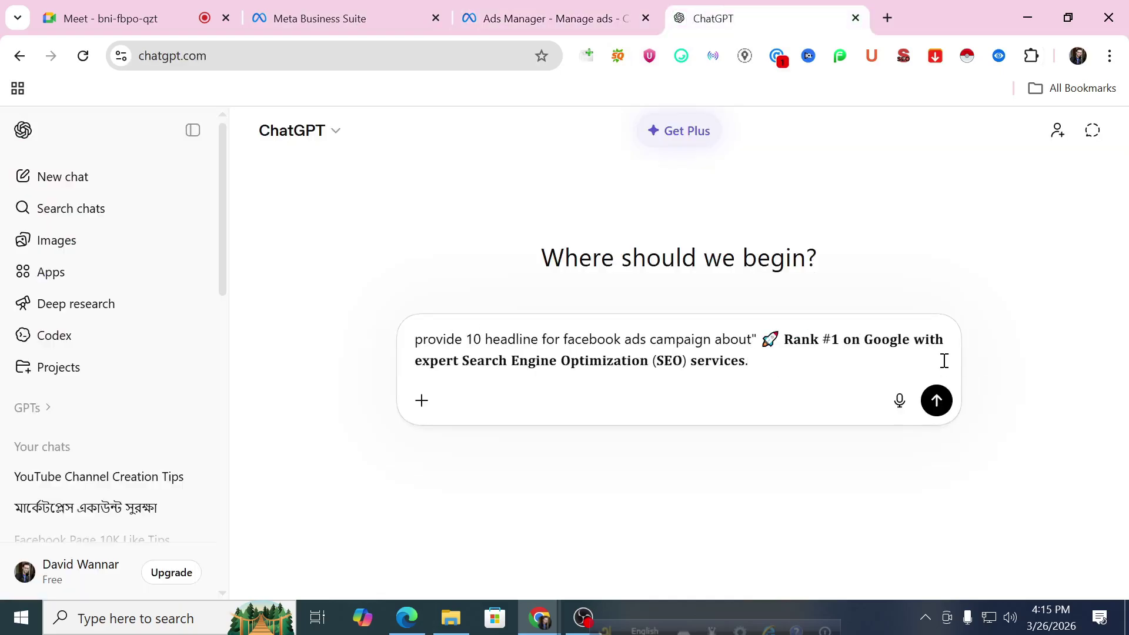
{"action": "left_click", "coordinate": [937, 405]}
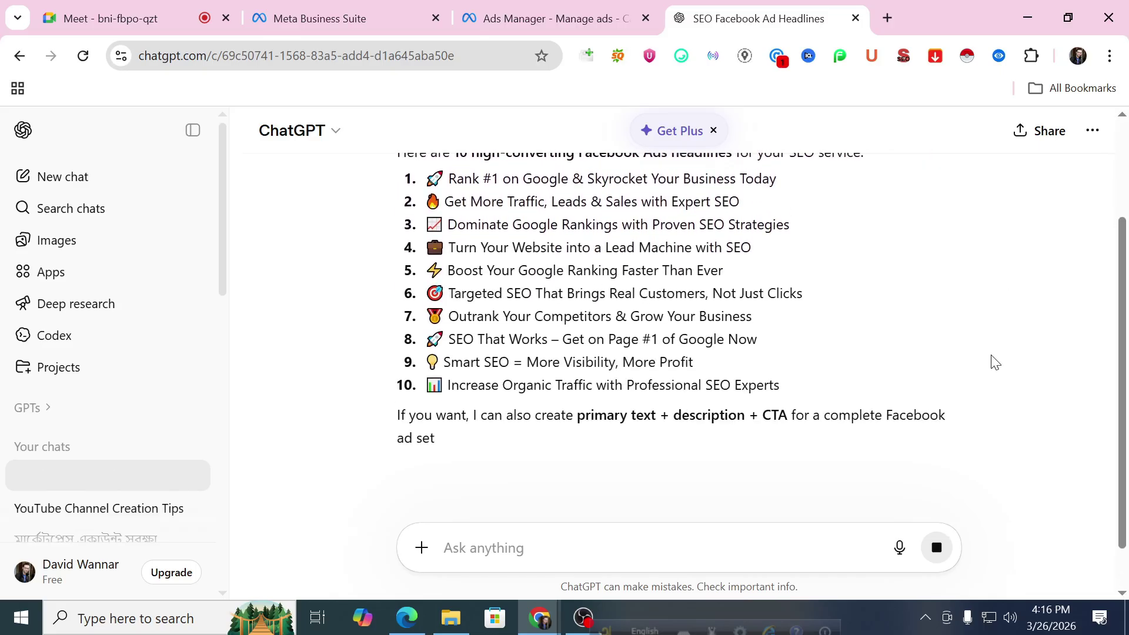
Step: Ask ChatGPT to shorten the headlines with the follow-up message "within 3-4 words"
{"action": "type", "text": "wi"}
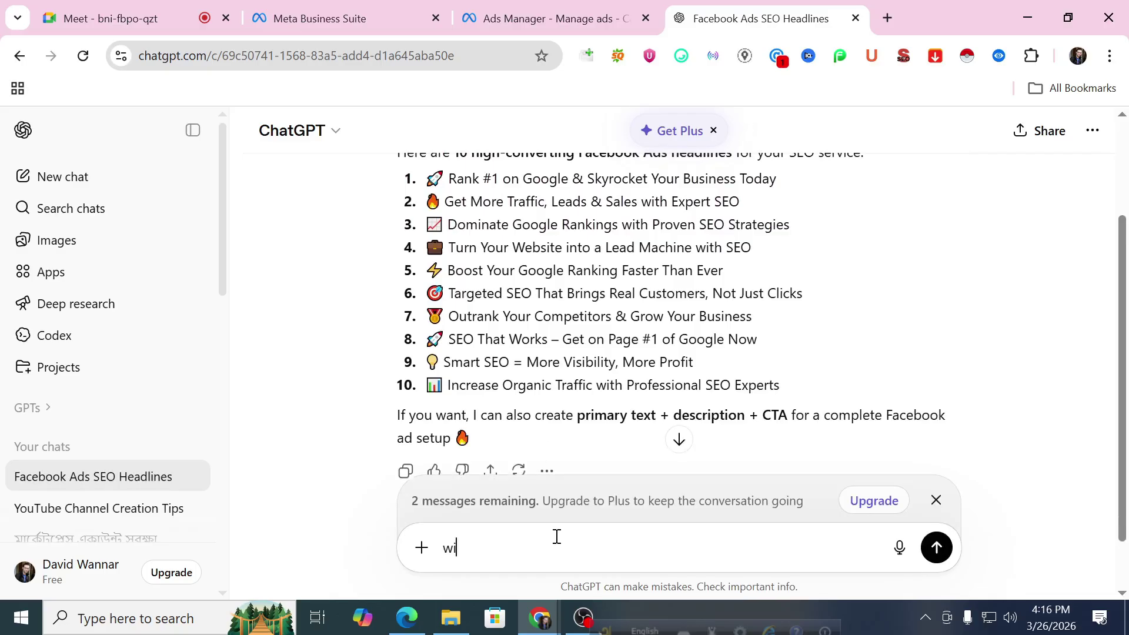
{"action": "type", "text": "thin 3-4 woi"}
{"action": "key", "text": "BackSpace"}
{"action": "type", "text": "rds"}
{"action": "key", "text": "Return"}
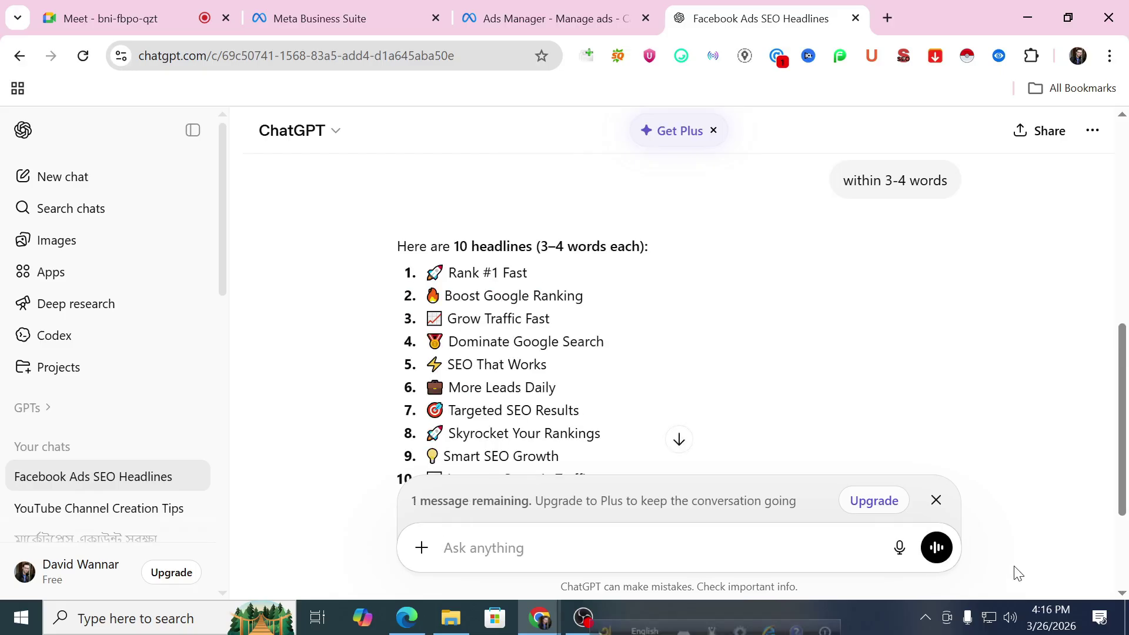
Step: Review the short headlines and send ChatGPT the follow-up message "use fomo"
{"action": "scroll", "coordinate": [587, 341], "scroll_direction": "down", "scroll_amount": 2}
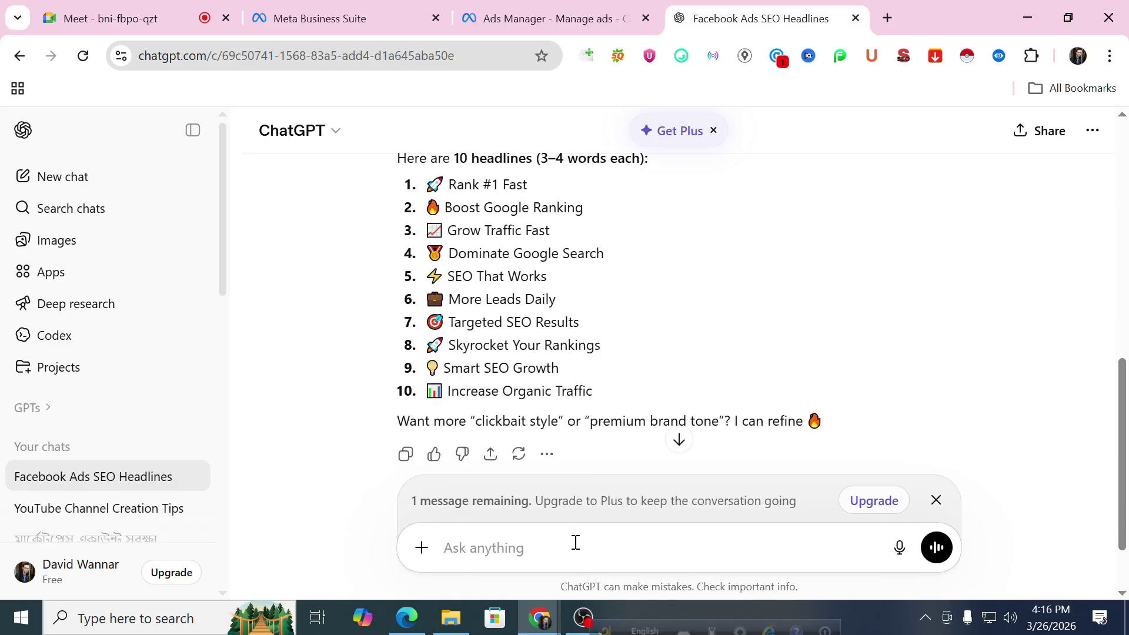
{"action": "type", "text": "with"}
{"action": "key", "text": "BackSpace"}
{"action": "key", "text": "BackSpace"}
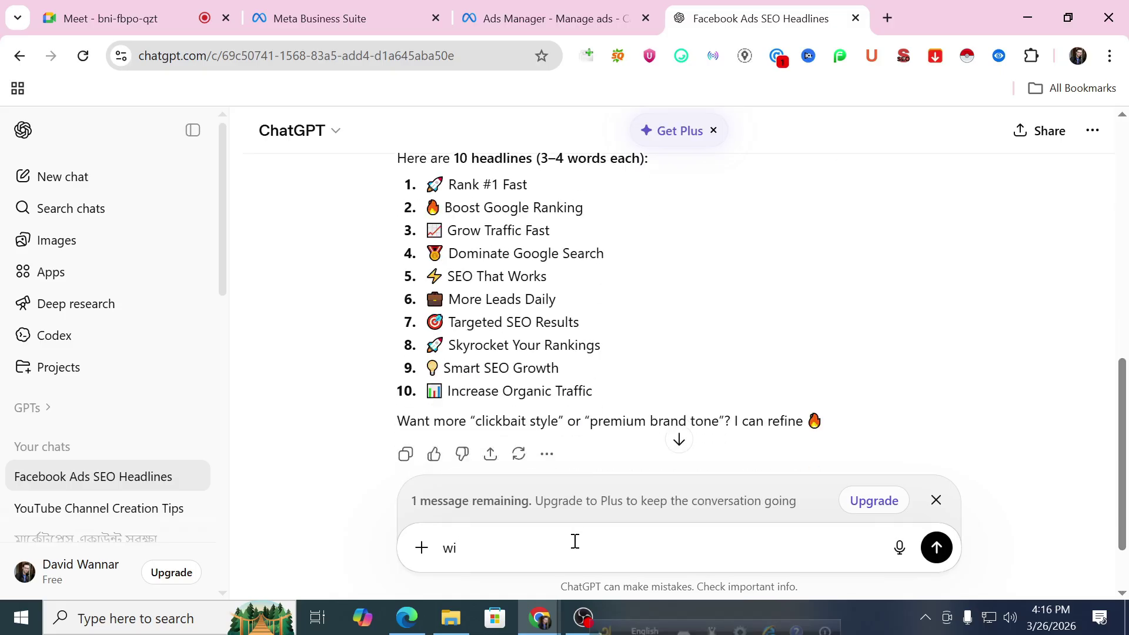
{"action": "key", "text": "BackSpace"}
{"action": "key", "text": "BackSpace"}
{"action": "type", "text": "sue"}
{"action": "key", "text": "BackSpace"}
{"action": "key", "text": "BackSpace"}
{"action": "key", "text": "BackSpace"}
{"action": "type", "text": "use fob"}
{"action": "key", "text": "BackSpace"}
{"action": "type", "text": "mo"}
{"action": "key", "text": "Return"}
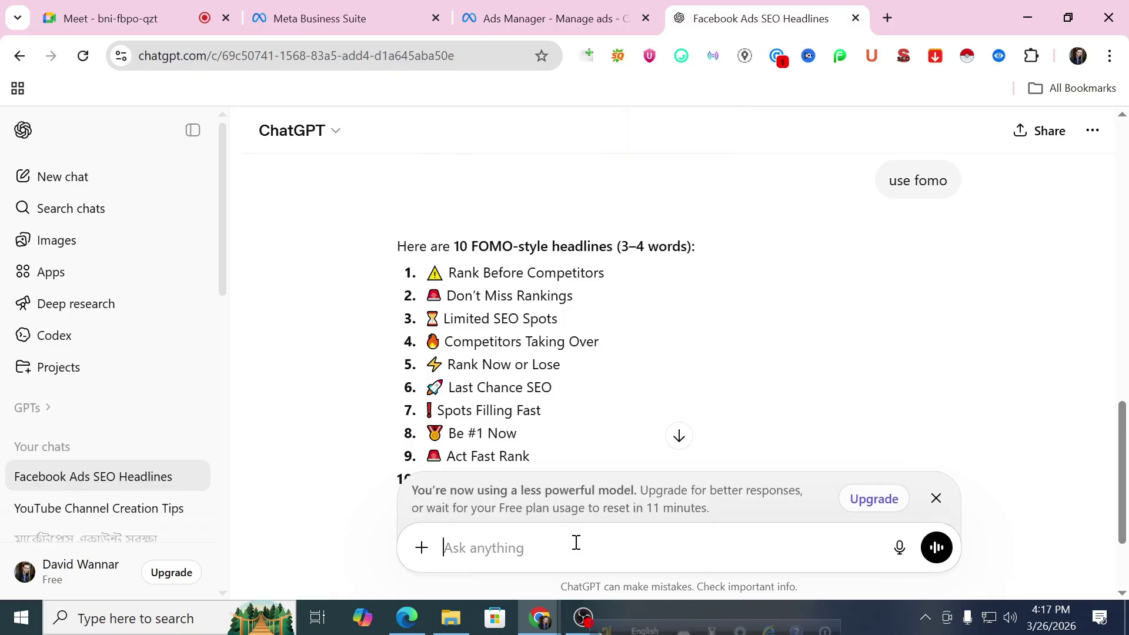
Step: Copy the "⚡ Rank Now or Lose" headline from ChatGPT's FOMO list and paste it as the ad's headline in Ads Manager
{"action": "scroll", "coordinate": [667, 403], "scroll_direction": "down", "scroll_amount": 2}
{"action": "scroll", "coordinate": [667, 404], "scroll_direction": "down", "scroll_amount": 1}
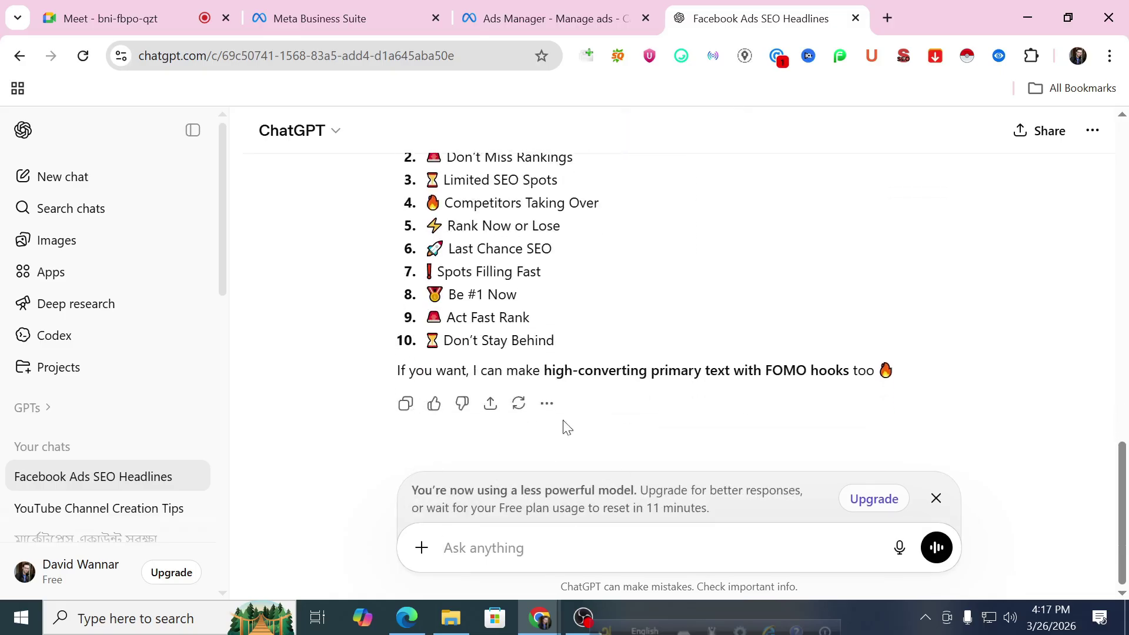
{"action": "scroll", "coordinate": [617, 372], "scroll_direction": "up", "scroll_amount": 2}
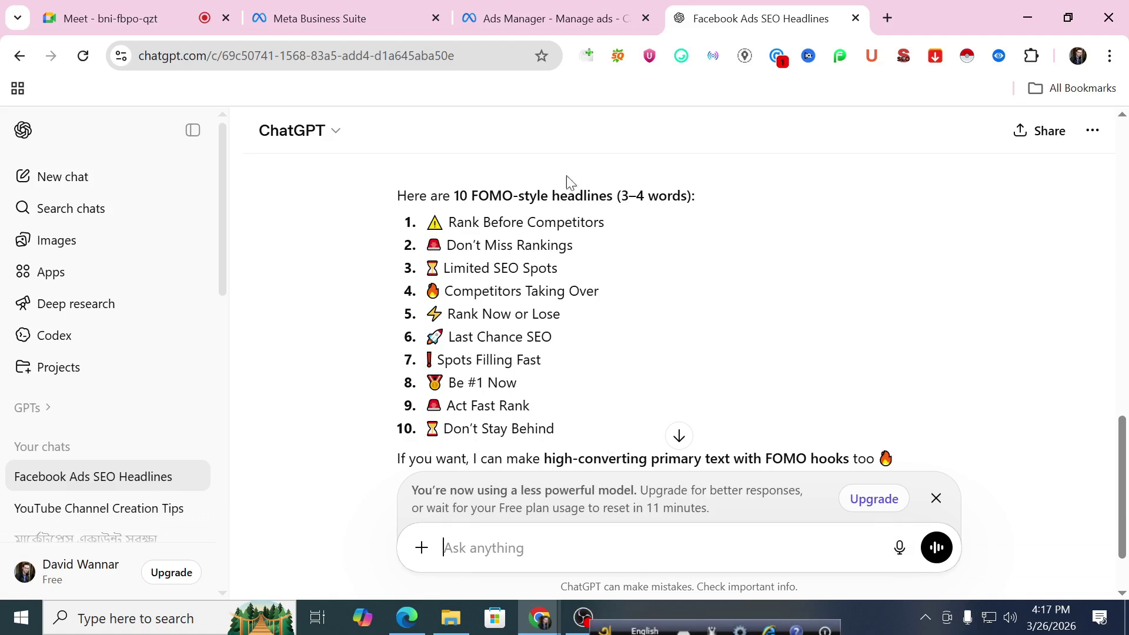
{"action": "mouse_move", "coordinate": [449, 315]}
{"action": "left_mouse_down"}
{"action": "mouse_move", "coordinate": [545, 314]}
{"action": "mouse_move", "coordinate": [431, 310]}
{"action": "left_mouse_up"}
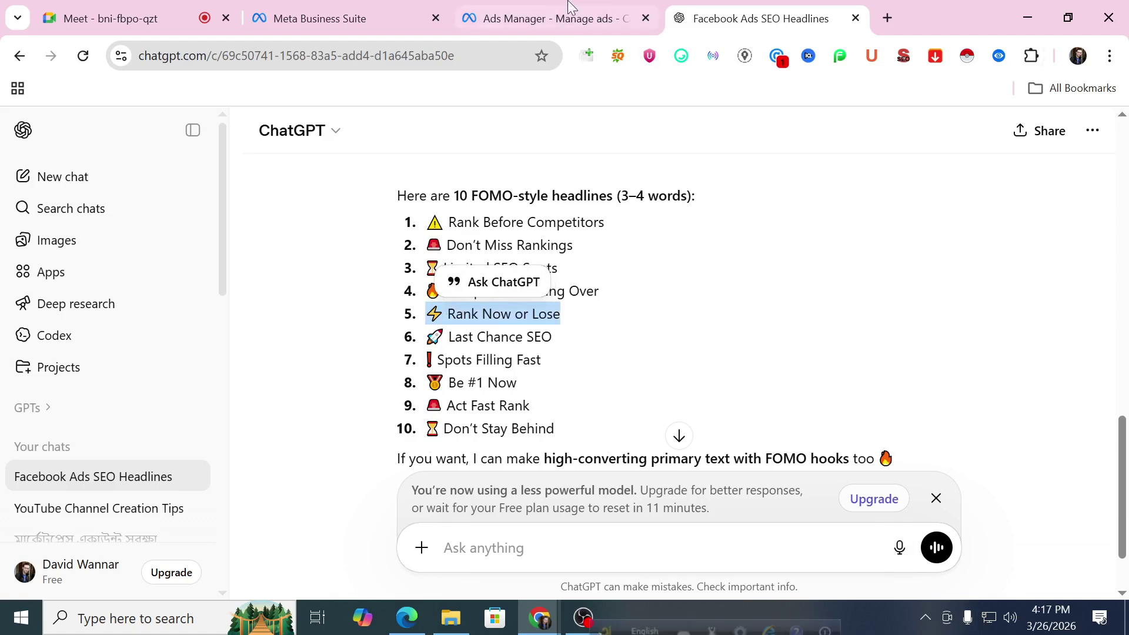
{"action": "left_click", "coordinate": [550, 13]}
{"action": "scroll", "coordinate": [340, 403], "scroll_direction": "down", "scroll_amount": 3}
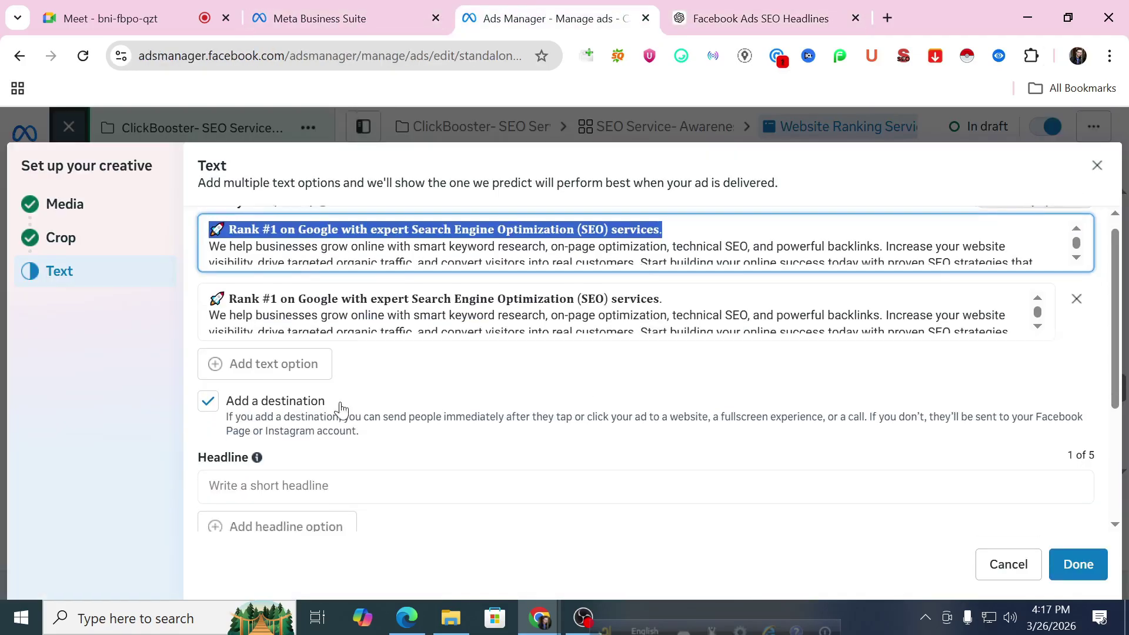
{"action": "left_click", "coordinate": [278, 407]}
{"action": "key", "text": "ctrl+v"}
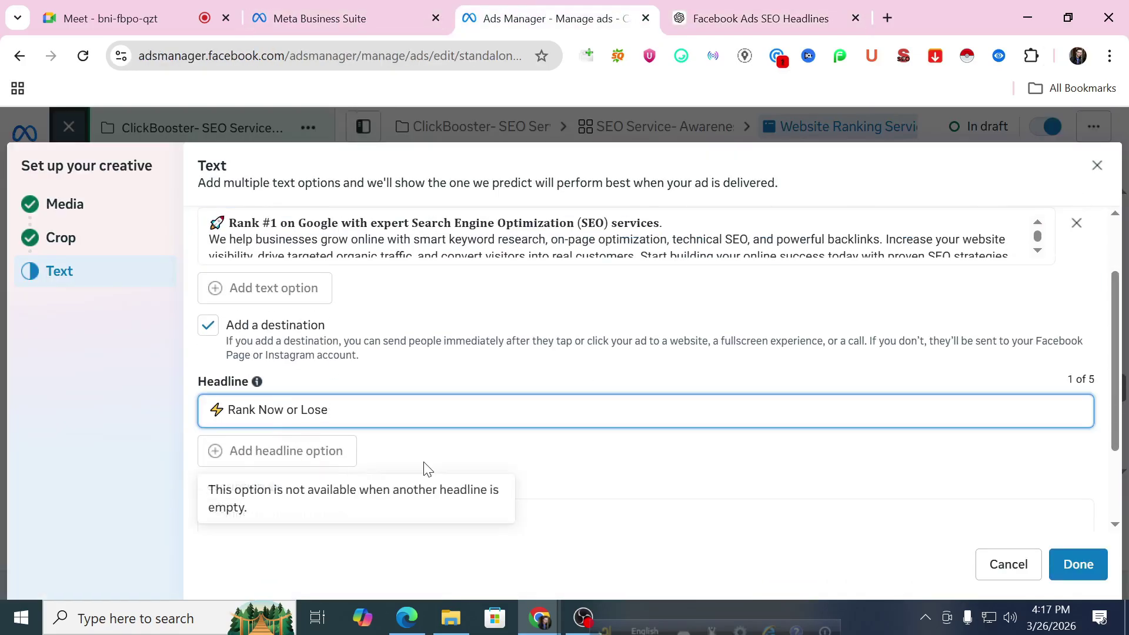
{"action": "left_click", "coordinate": [423, 468]}
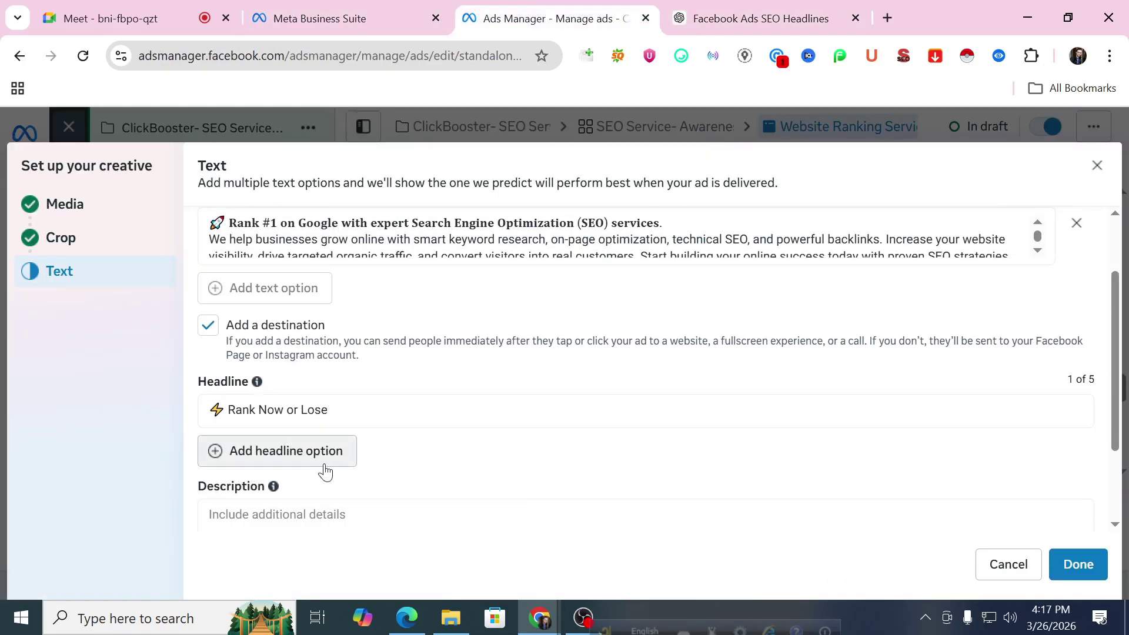
Step: Add a second headline option to the ad using the "🚀 Last Chance SEO" headline copied from the ChatGPT list
{"action": "left_click", "coordinate": [294, 451]}
{"action": "left_click", "coordinate": [699, 12]}
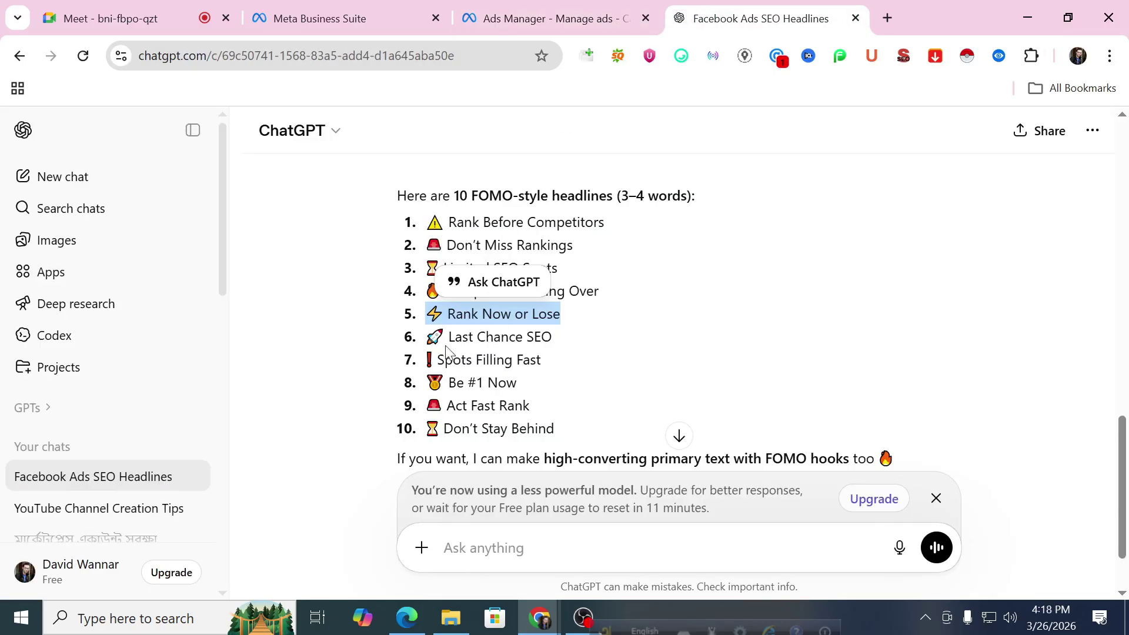
{"action": "left_click_drag", "start_coordinate": [448, 337], "coordinate": [565, 338]}
{"action": "key", "text": "ctrl+c"}
{"action": "left_click", "coordinate": [444, 13]}
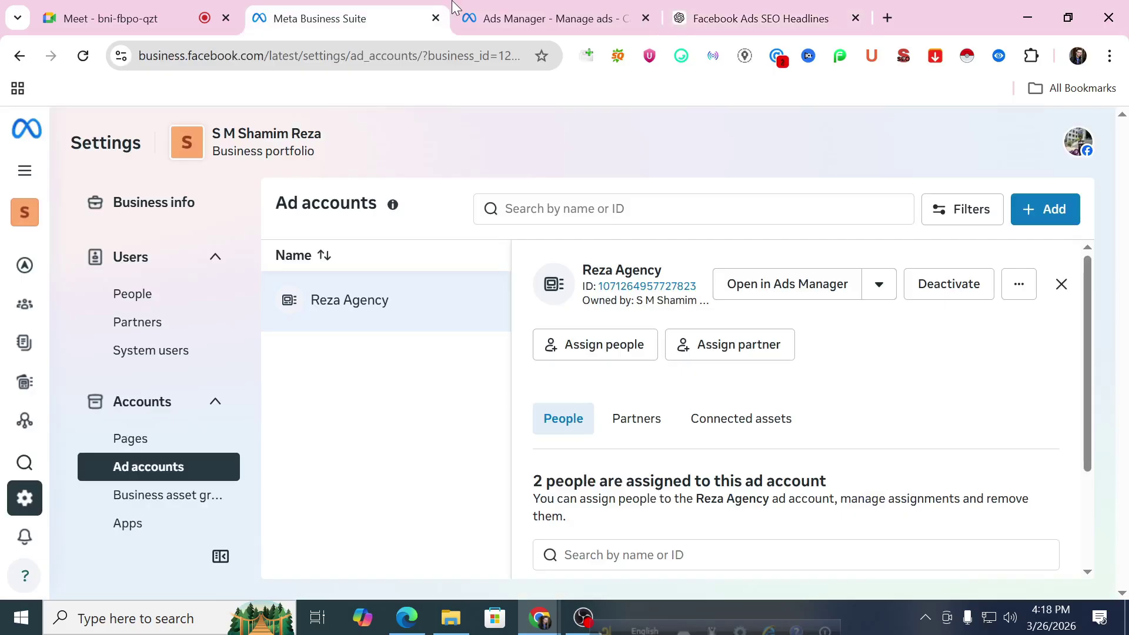
{"action": "left_click", "coordinate": [486, 24]}
{"action": "left_click", "coordinate": [264, 452]}
{"action": "key", "text": "ctrl+v"}
{"action": "left_click", "coordinate": [448, 487]}
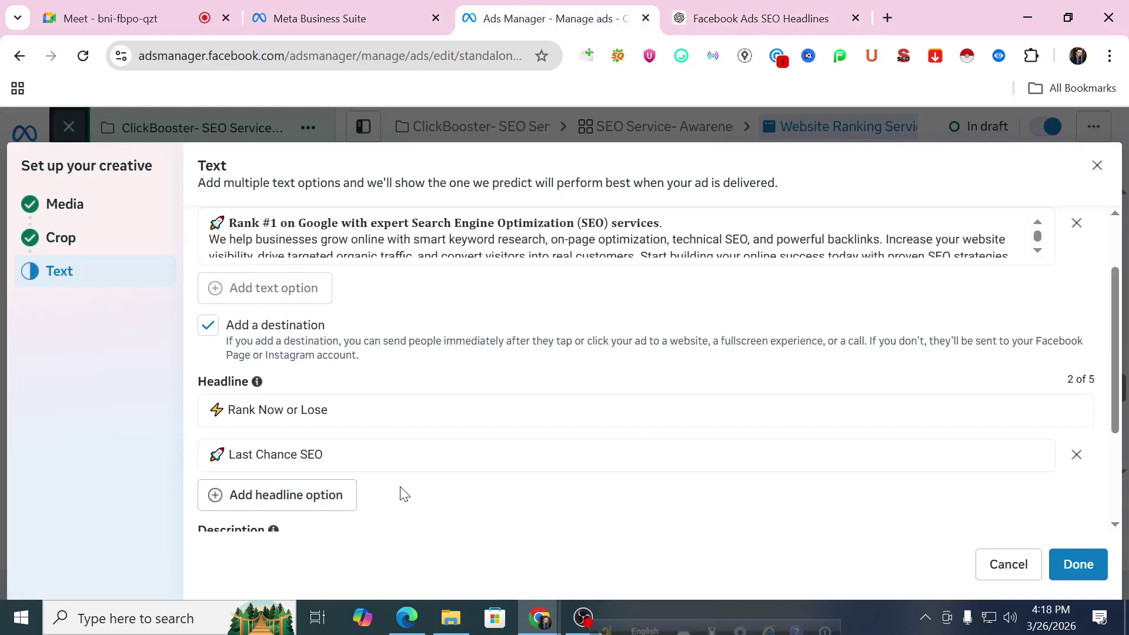
Step: Set the ad's call to action to Send message and finish the creative setup
{"action": "scroll", "coordinate": [447, 375], "scroll_direction": "down", "scroll_amount": 3}
{"action": "left_click", "coordinate": [383, 416]}
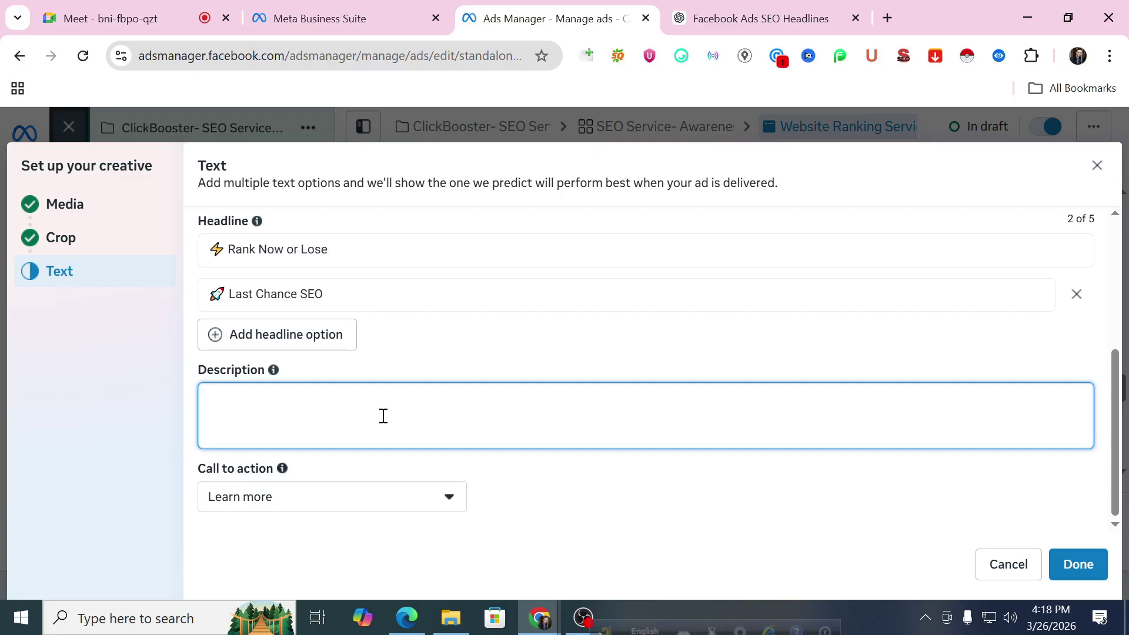
{"action": "left_click", "coordinate": [295, 505]}
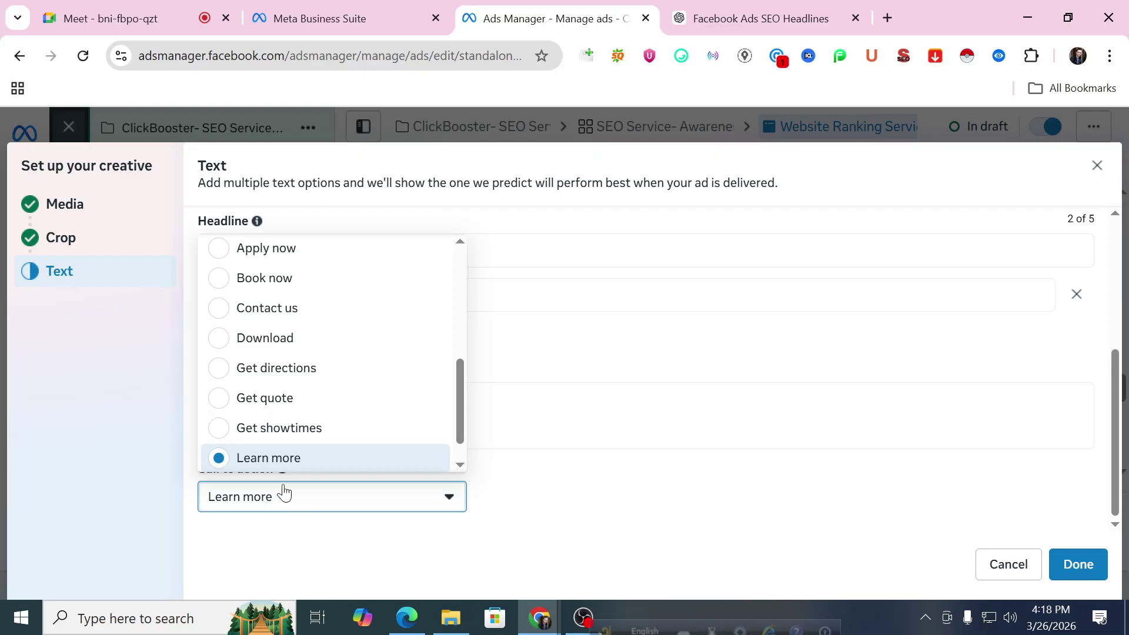
{"action": "scroll", "coordinate": [360, 408], "scroll_direction": "up", "scroll_amount": 5}
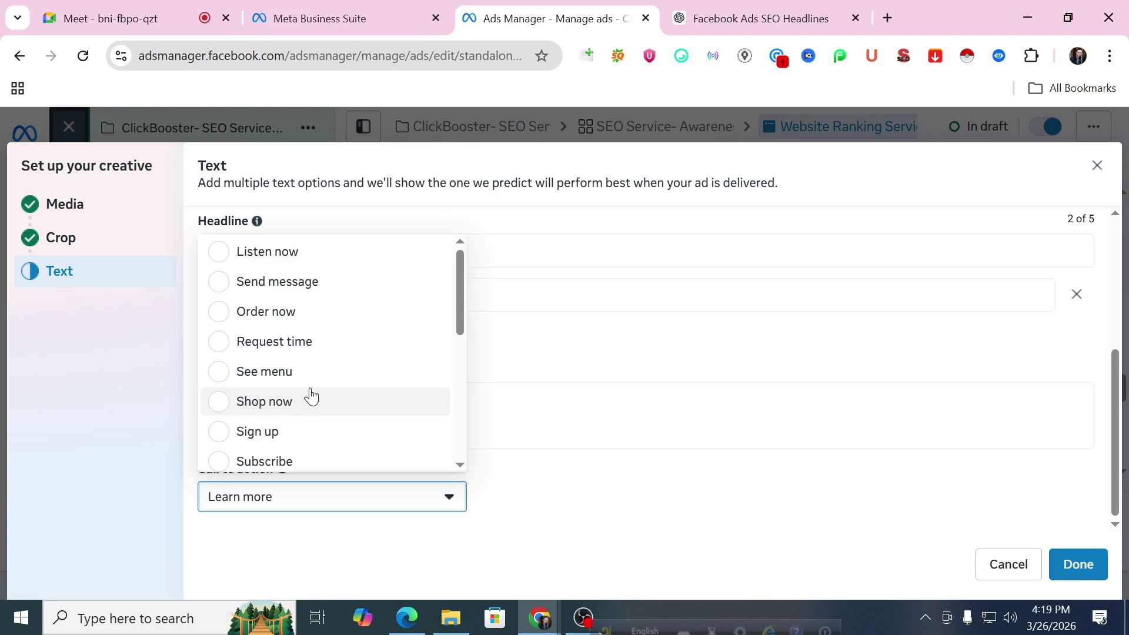
{"action": "scroll", "coordinate": [343, 376], "scroll_direction": "up", "scroll_amount": 1}
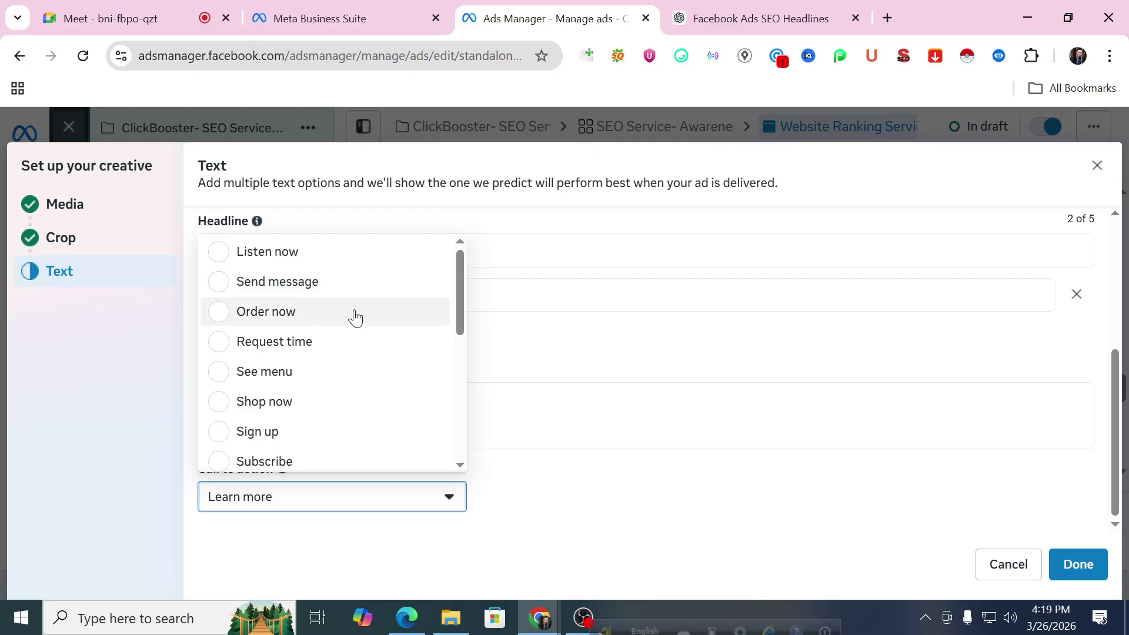
{"action": "scroll", "coordinate": [364, 323], "scroll_direction": "down", "scroll_amount": 2}
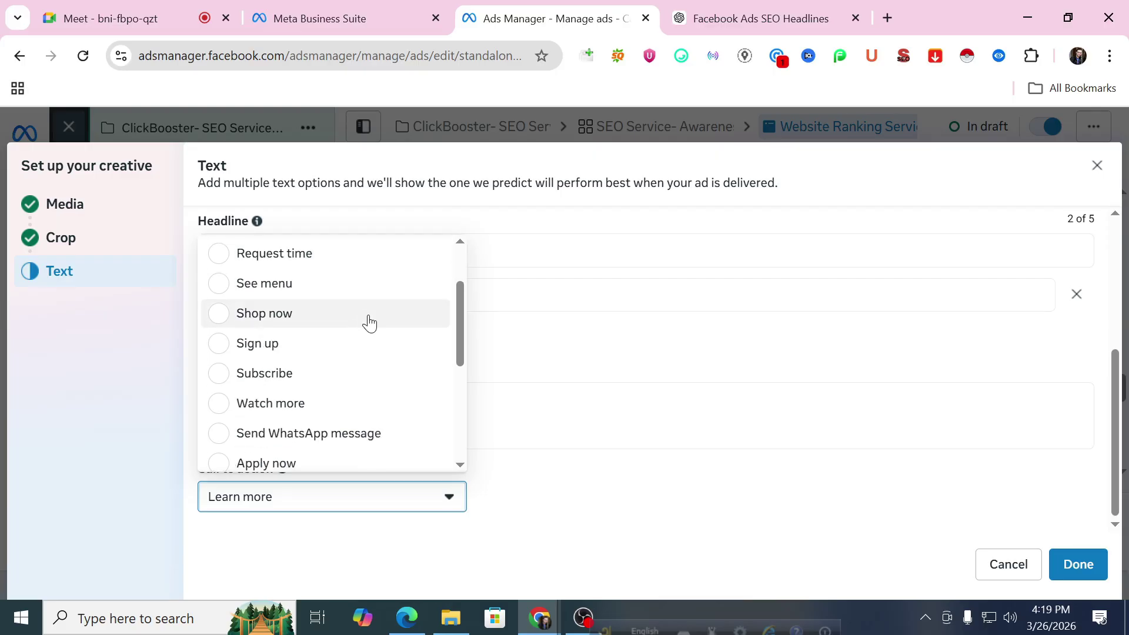
{"action": "scroll", "coordinate": [370, 323], "scroll_direction": "down", "scroll_amount": 3}
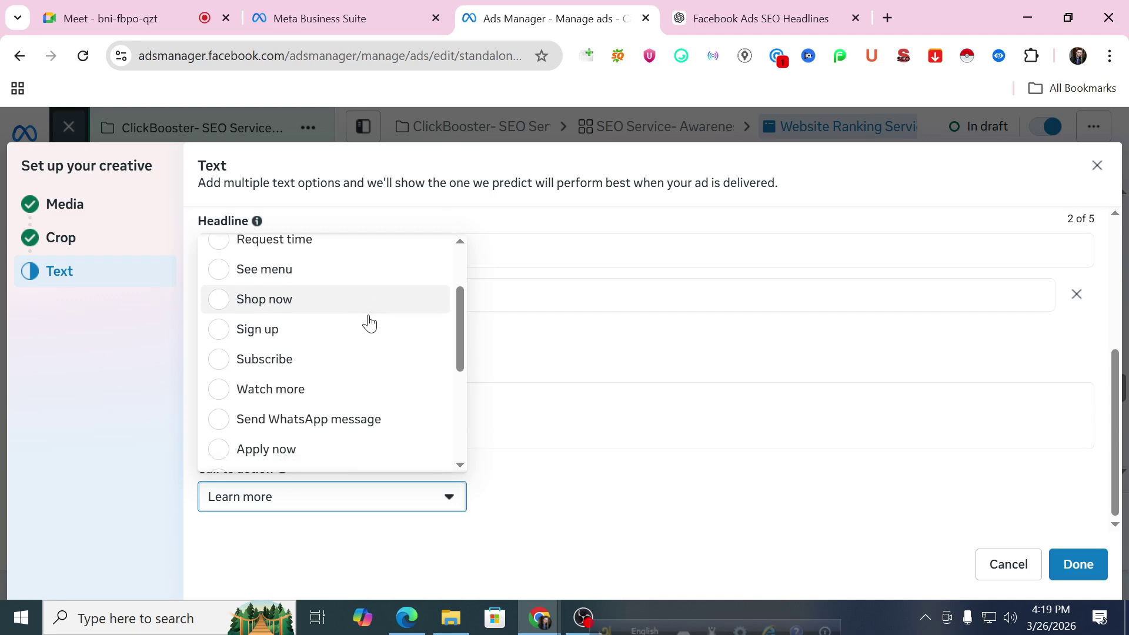
{"action": "scroll", "coordinate": [369, 323], "scroll_direction": "down", "scroll_amount": 3}
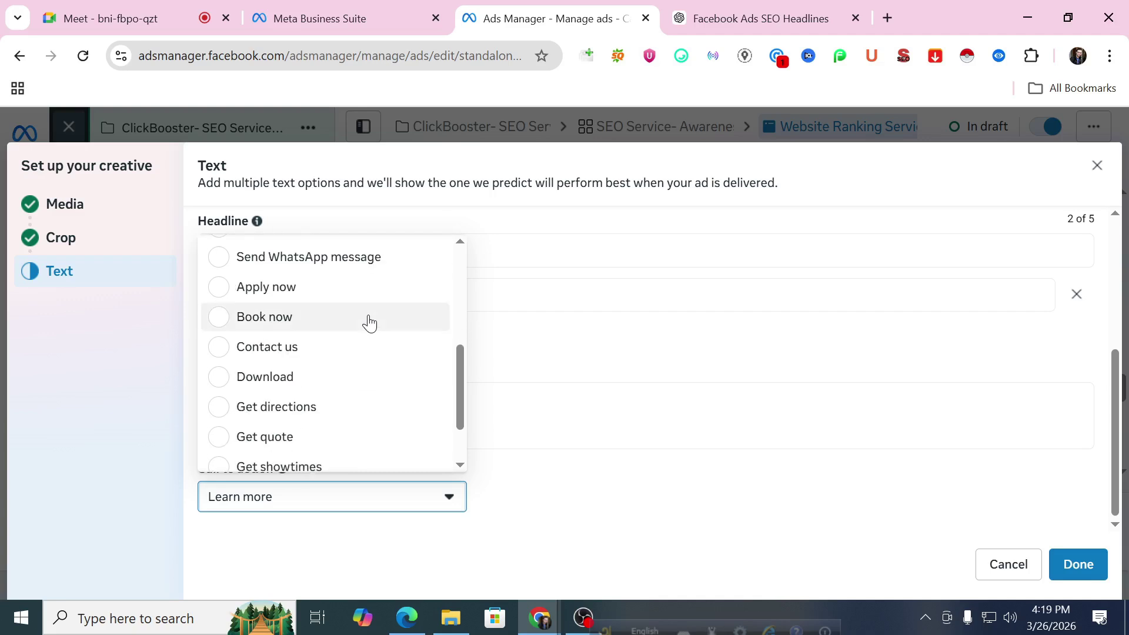
{"action": "scroll", "coordinate": [369, 323], "scroll_direction": "down", "scroll_amount": 3}
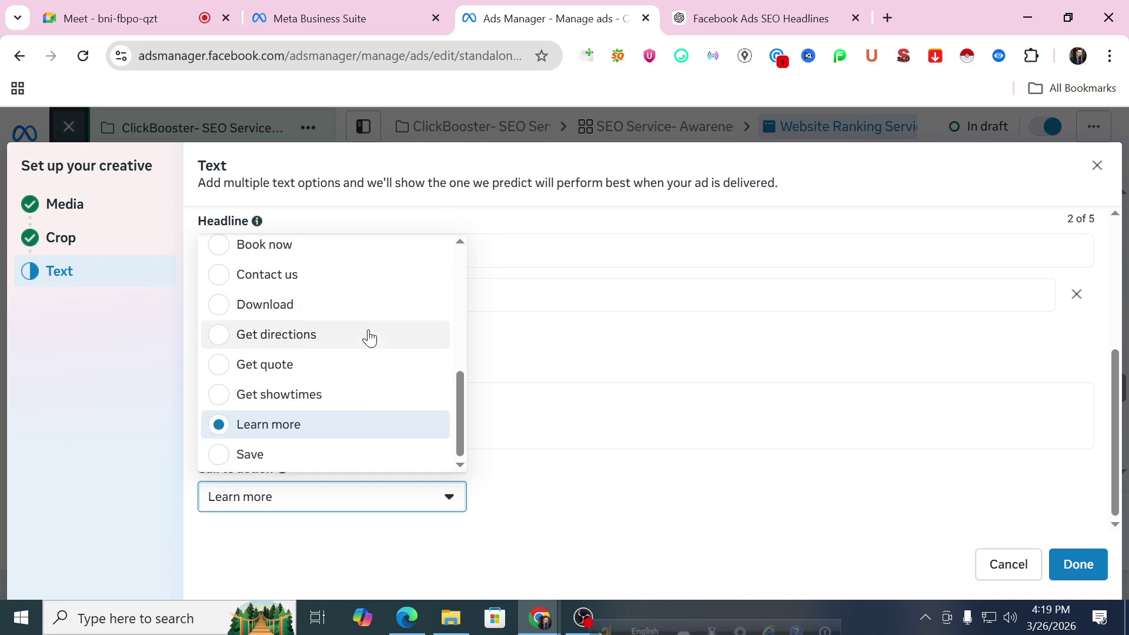
{"action": "scroll", "coordinate": [361, 411], "scroll_direction": "up", "scroll_amount": 3}
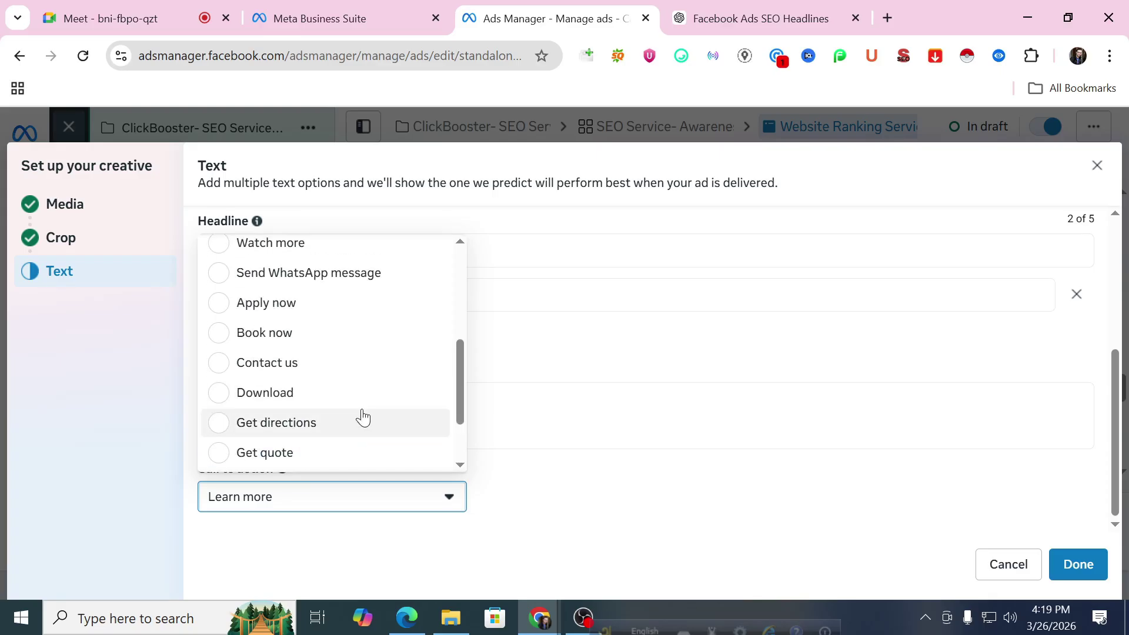
{"action": "scroll", "coordinate": [361, 416], "scroll_direction": "up", "scroll_amount": 3}
{"action": "scroll", "coordinate": [291, 391], "scroll_direction": "down", "scroll_amount": 6}
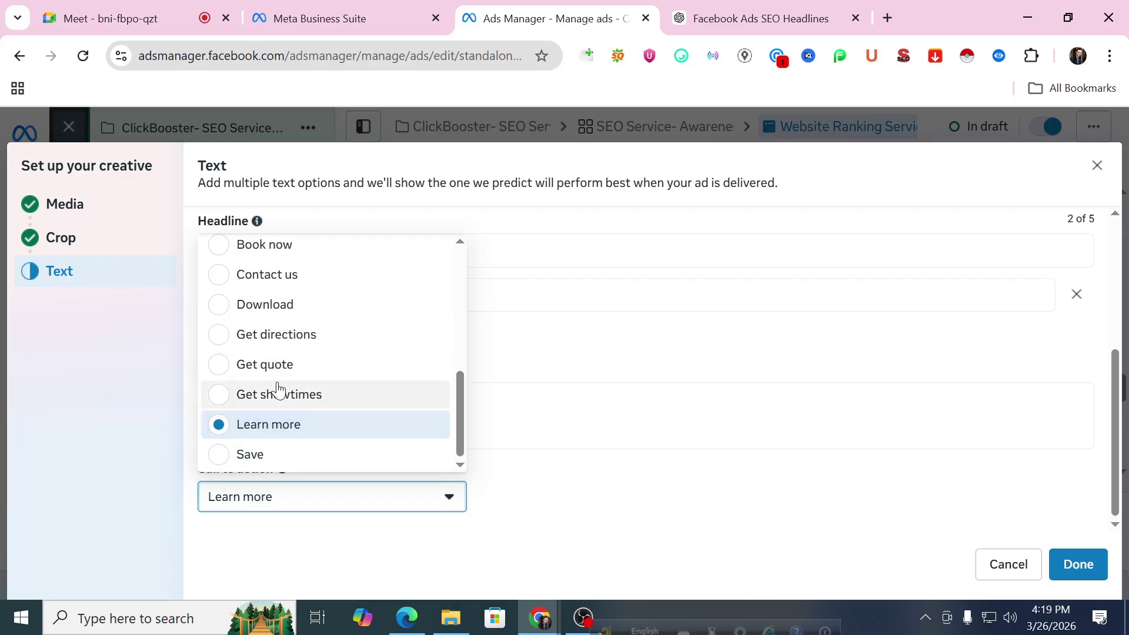
{"action": "scroll", "coordinate": [274, 393], "scroll_direction": "up", "scroll_amount": 3}
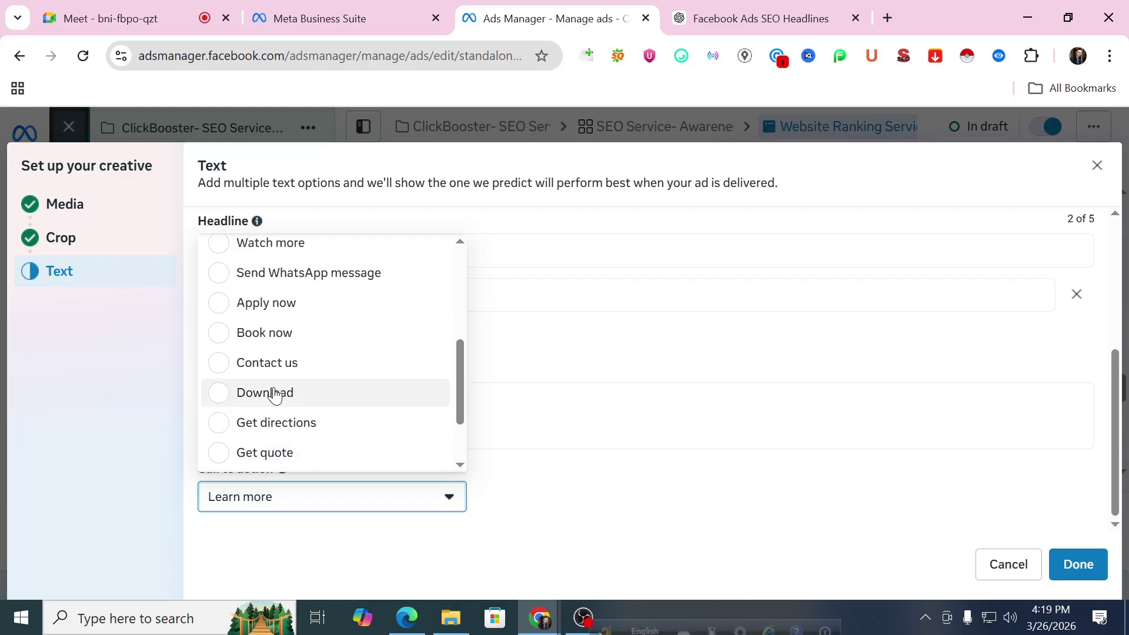
{"action": "scroll", "coordinate": [273, 403], "scroll_direction": "up", "scroll_amount": 3}
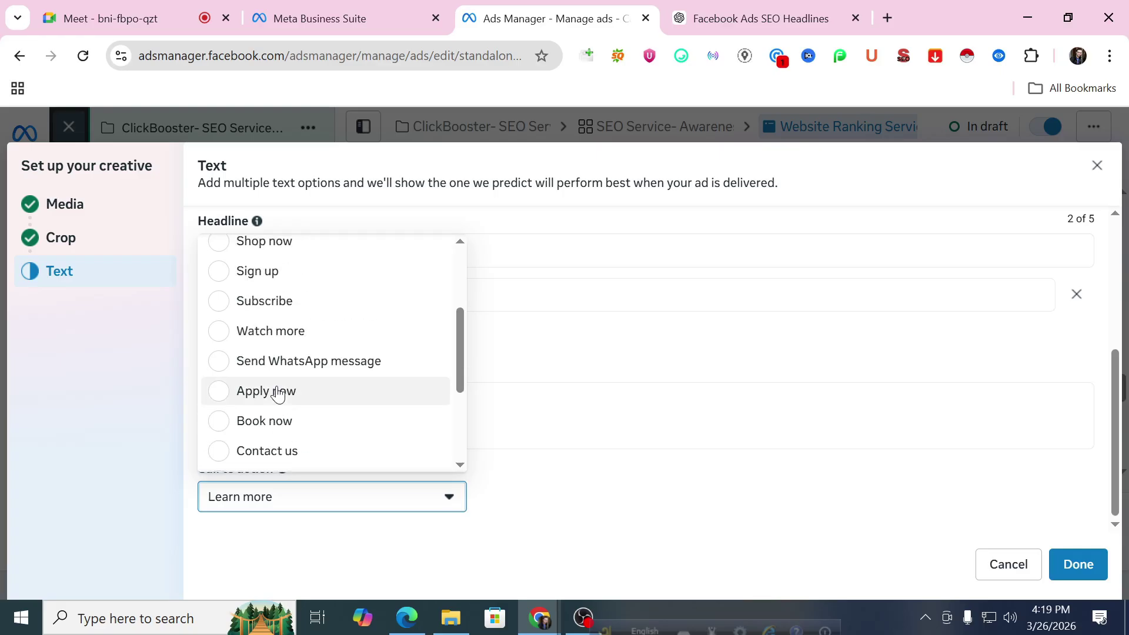
{"action": "scroll", "coordinate": [285, 373], "scroll_direction": "up", "scroll_amount": 3}
{"action": "scroll", "coordinate": [288, 372], "scroll_direction": "up", "scroll_amount": 2}
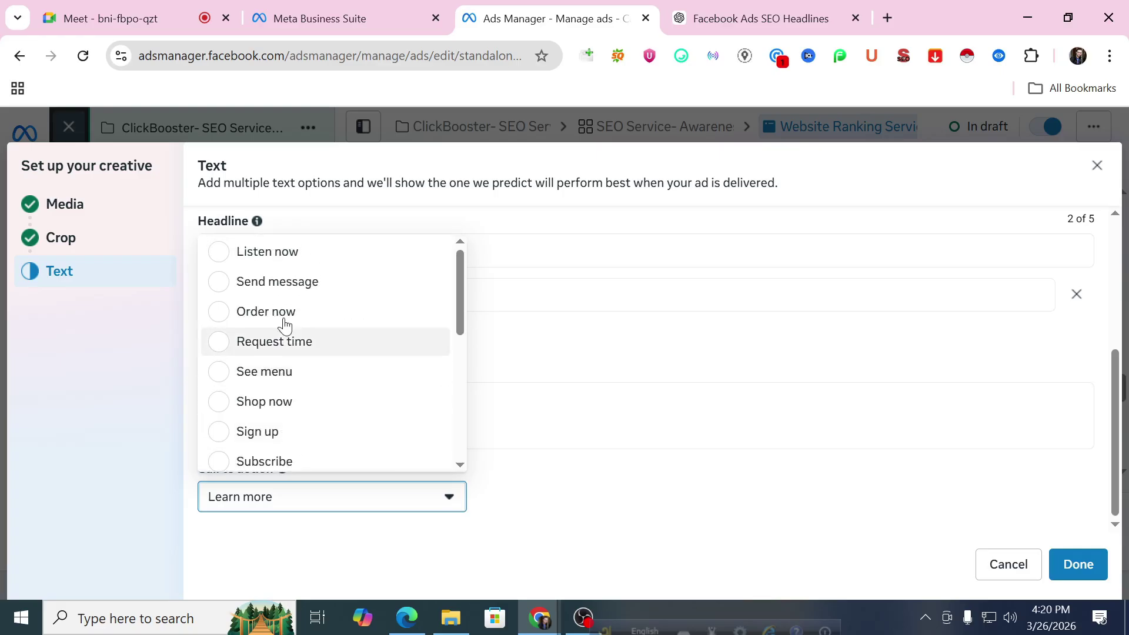
{"action": "left_click", "coordinate": [276, 280]}
{"action": "scroll", "coordinate": [557, 333], "scroll_direction": "down", "scroll_amount": 1}
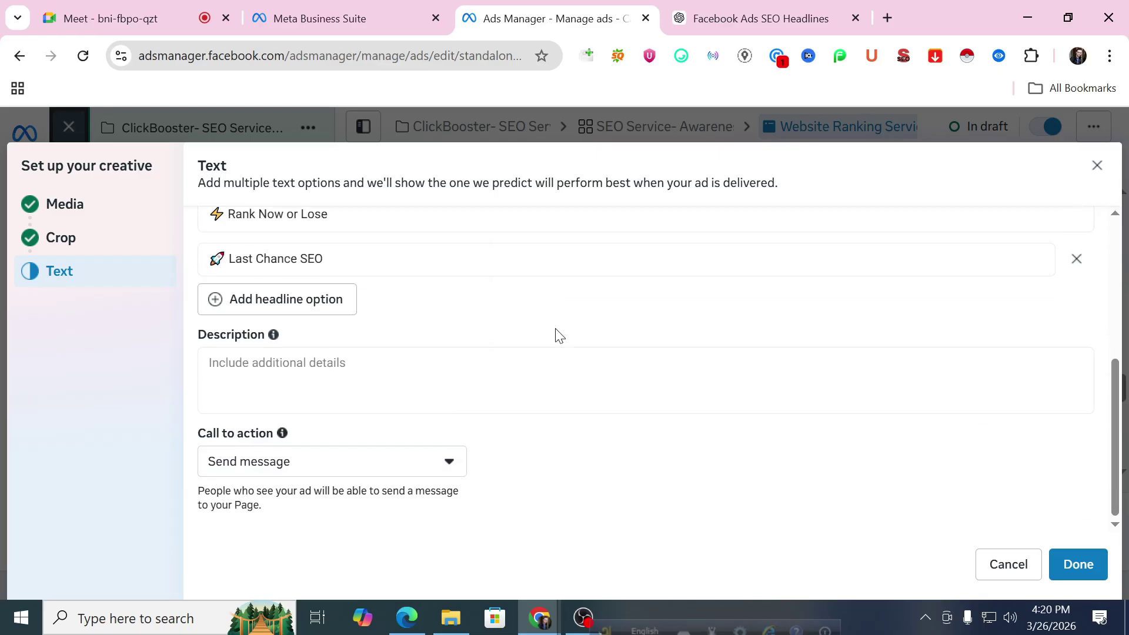
{"action": "left_click", "coordinate": [995, 563]}
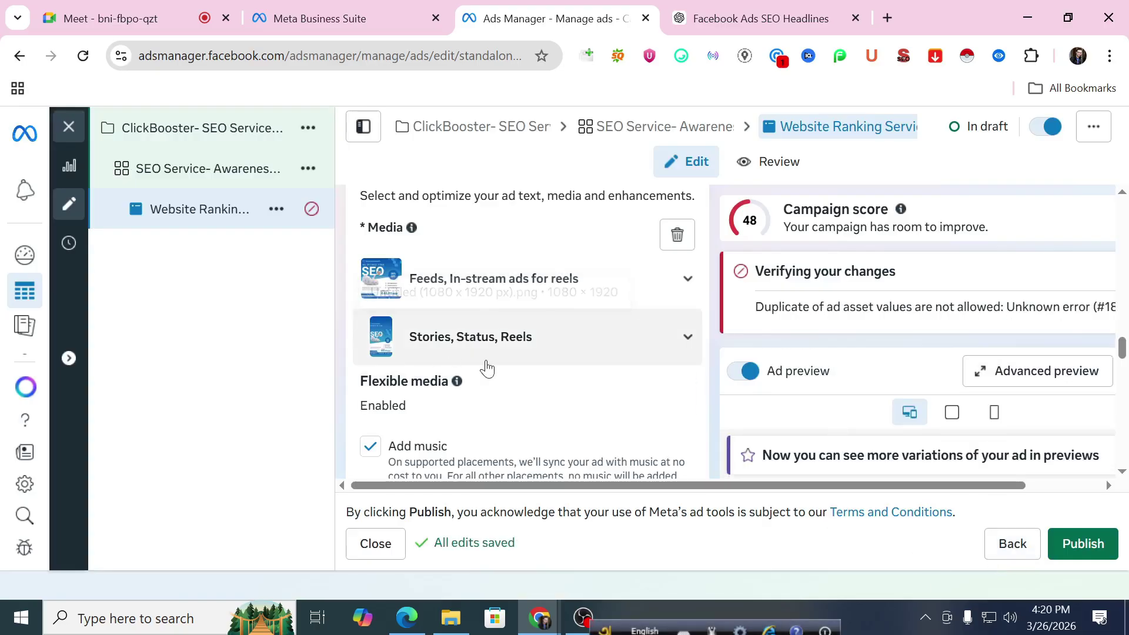
Step: Remove the duplicate second primary text option from the Website Ranking Service Post ad
{"action": "scroll", "coordinate": [505, 353], "scroll_direction": "down", "scroll_amount": 2}
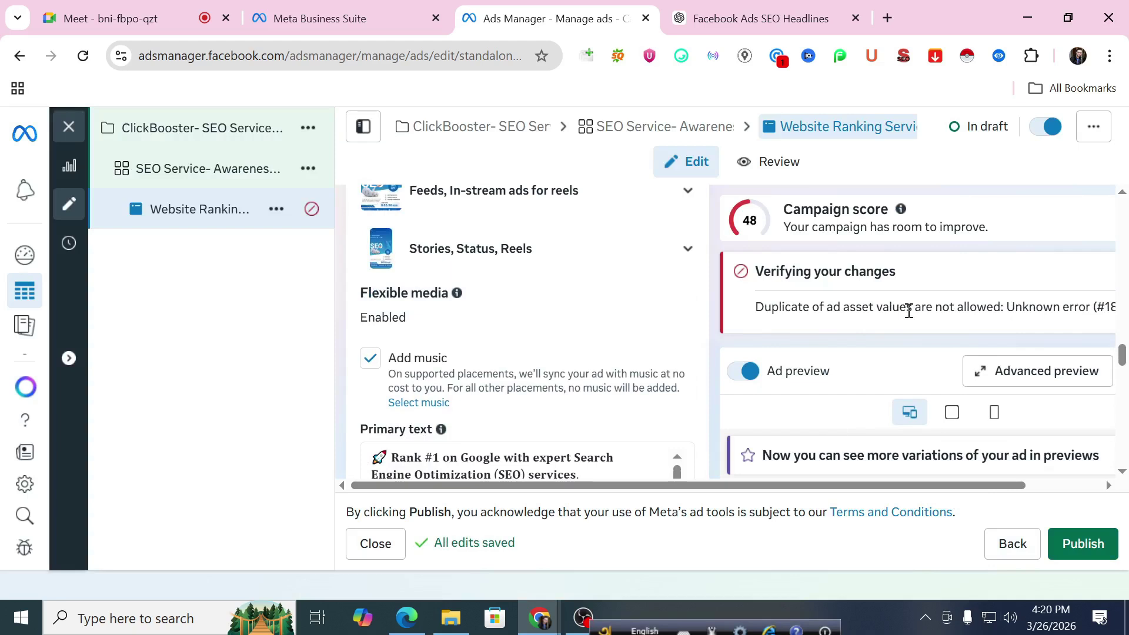
{"action": "scroll", "coordinate": [600, 342], "scroll_direction": "down", "scroll_amount": 5}
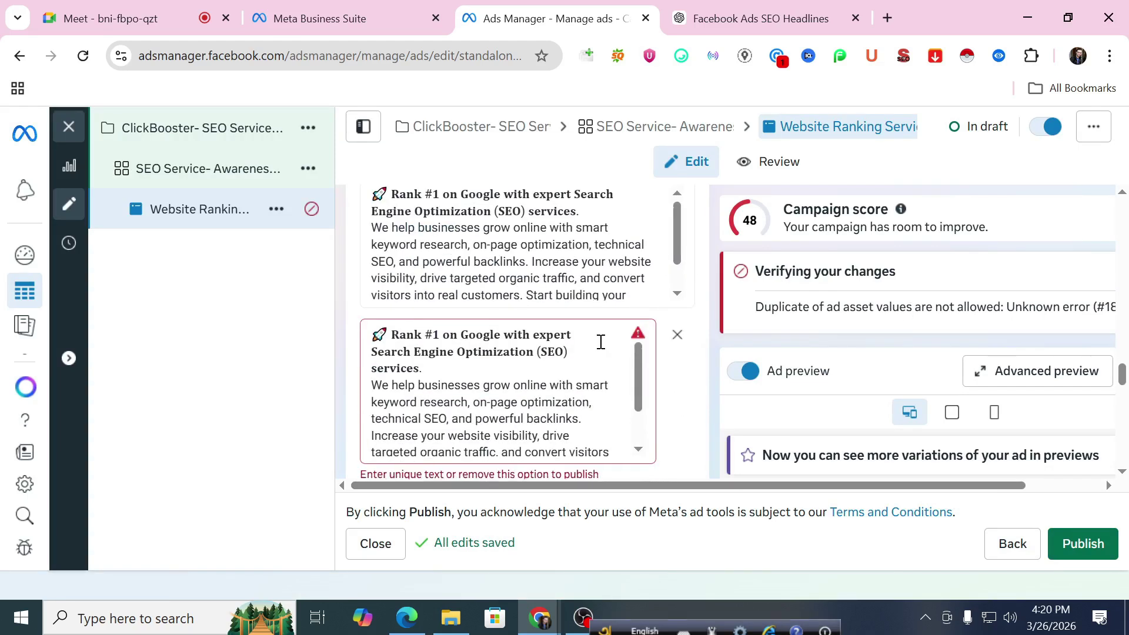
{"action": "scroll", "coordinate": [494, 352], "scroll_direction": "down", "scroll_amount": 2}
{"action": "scroll", "coordinate": [487, 356], "scroll_direction": "down", "scroll_amount": 3}
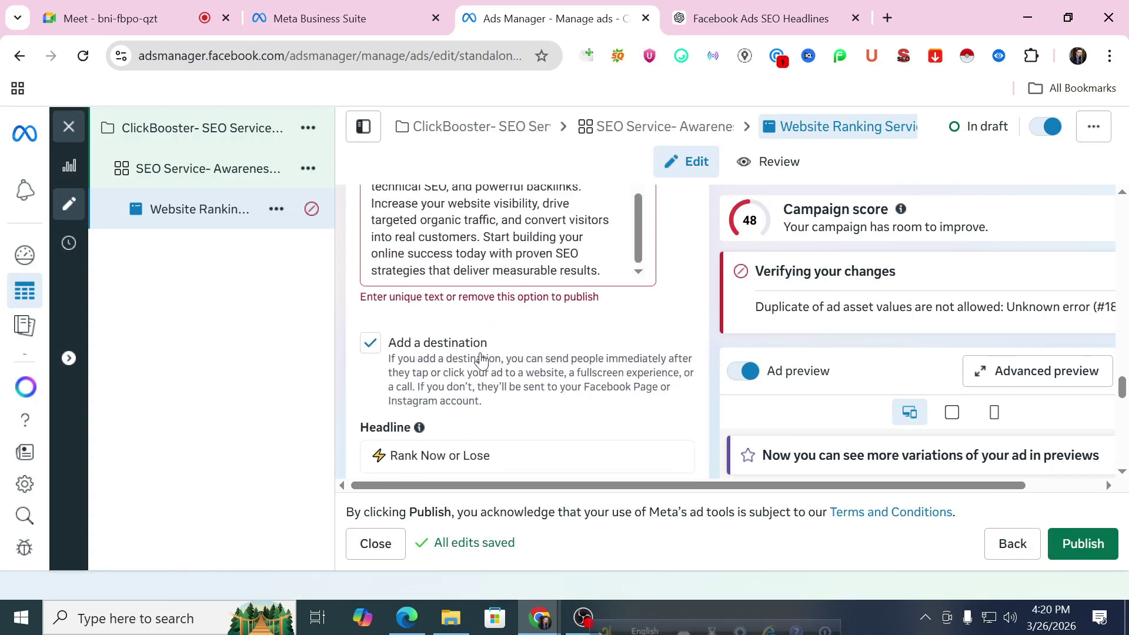
{"action": "scroll", "coordinate": [481, 359], "scroll_direction": "up", "scroll_amount": 3}
{"action": "scroll", "coordinate": [529, 353], "scroll_direction": "up", "scroll_amount": 4}
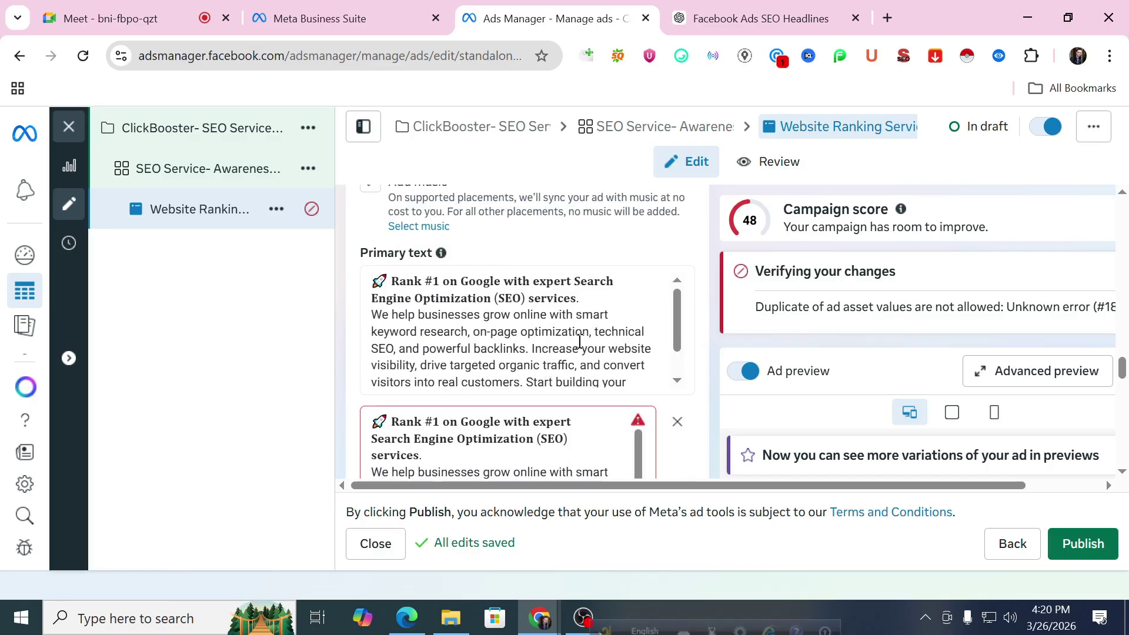
{"action": "left_click", "coordinate": [677, 421]}
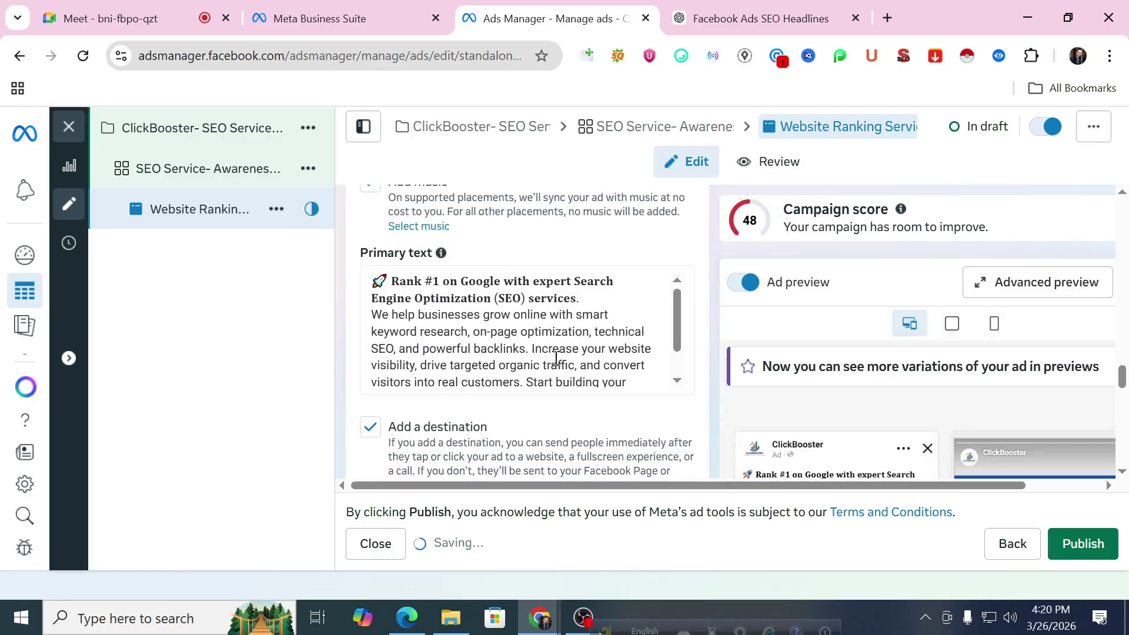
Step: Examine the ad preview alongside the ad's primary text, headlines and identity settings
{"action": "left_click", "coordinate": [542, 319]}
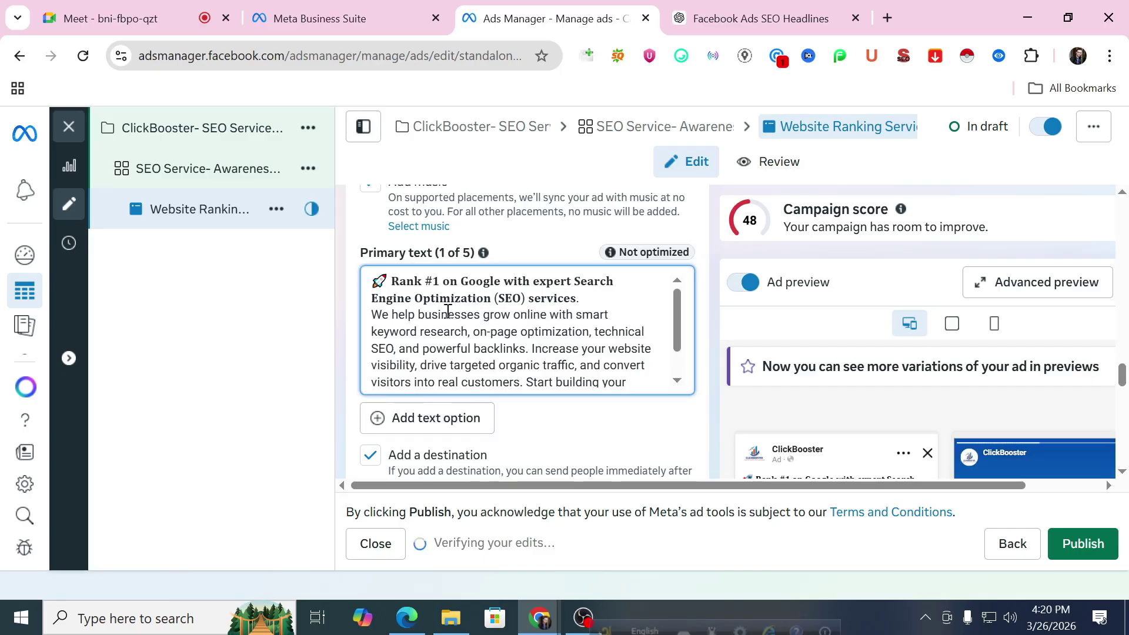
{"action": "scroll", "coordinate": [448, 310], "scroll_direction": "down", "scroll_amount": 10}
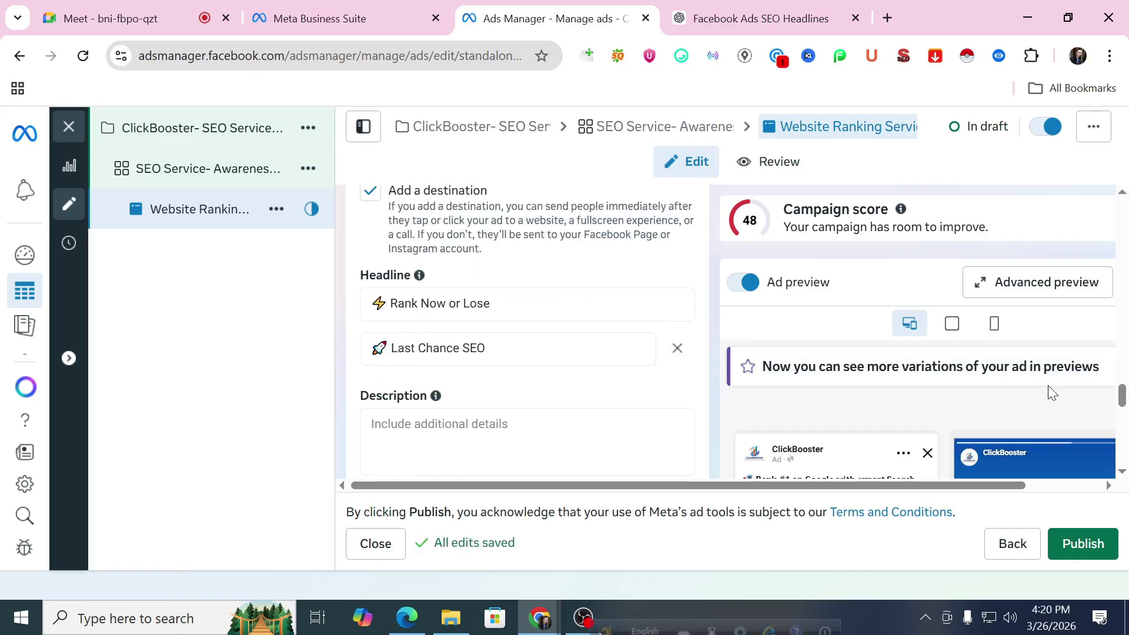
{"action": "scroll", "coordinate": [945, 366], "scroll_direction": "down", "scroll_amount": 5}
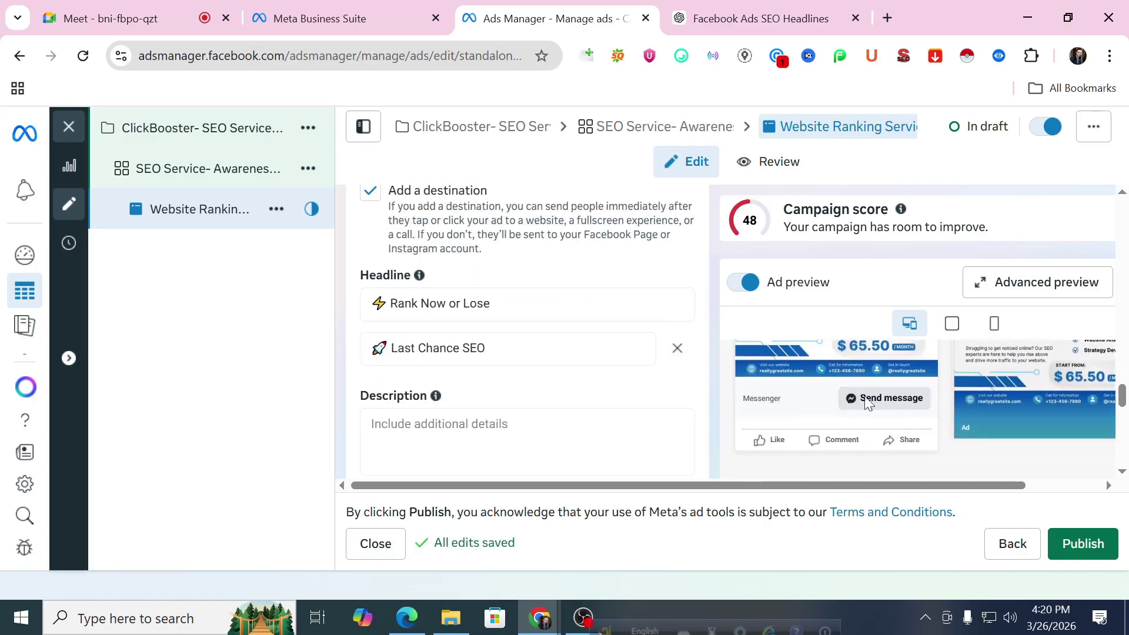
{"action": "scroll", "coordinate": [811, 385], "scroll_direction": "down", "scroll_amount": 1}
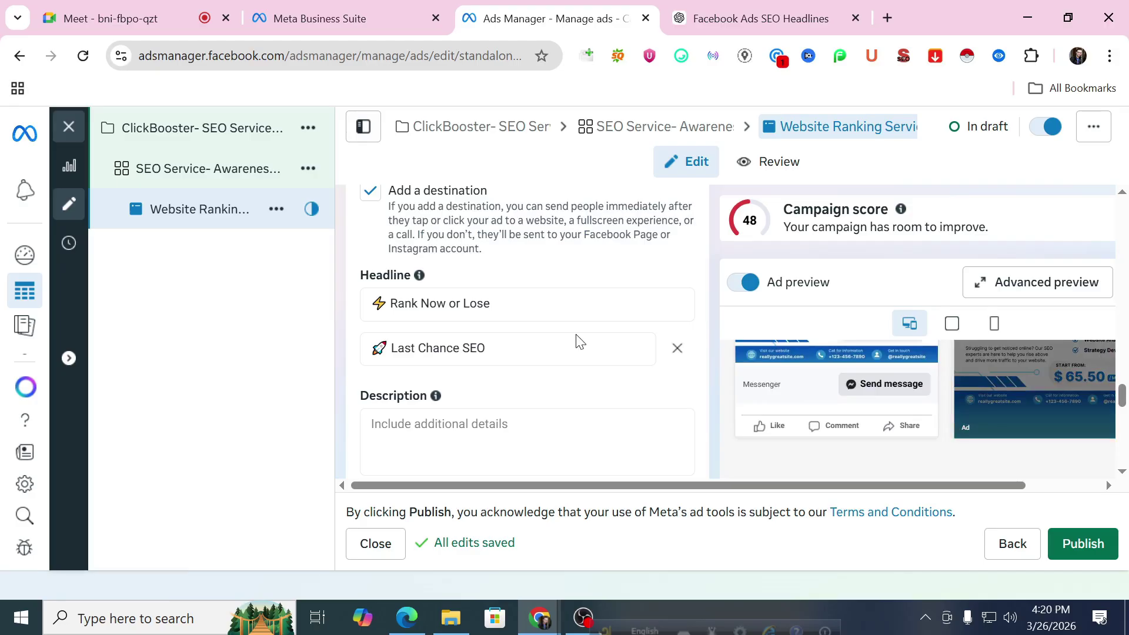
{"action": "left_click", "coordinate": [514, 339]}
{"action": "scroll", "coordinate": [779, 397], "scroll_direction": "down", "scroll_amount": 1}
{"action": "scroll", "coordinate": [844, 379], "scroll_direction": "up", "scroll_amount": 3}
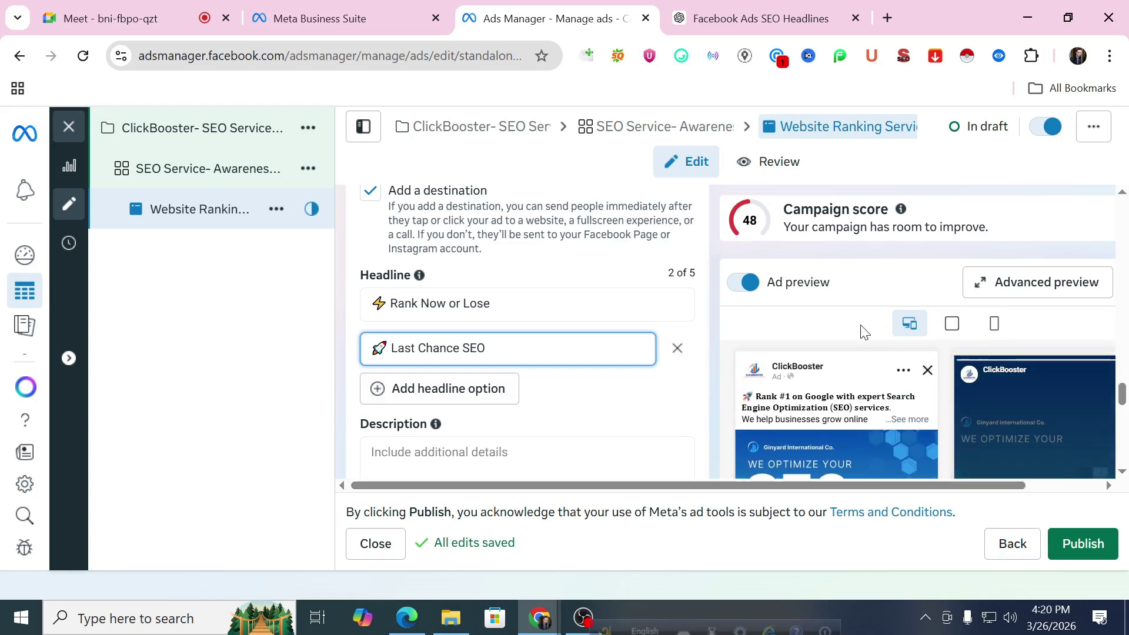
{"action": "key", "text": "ctrl+minus"}
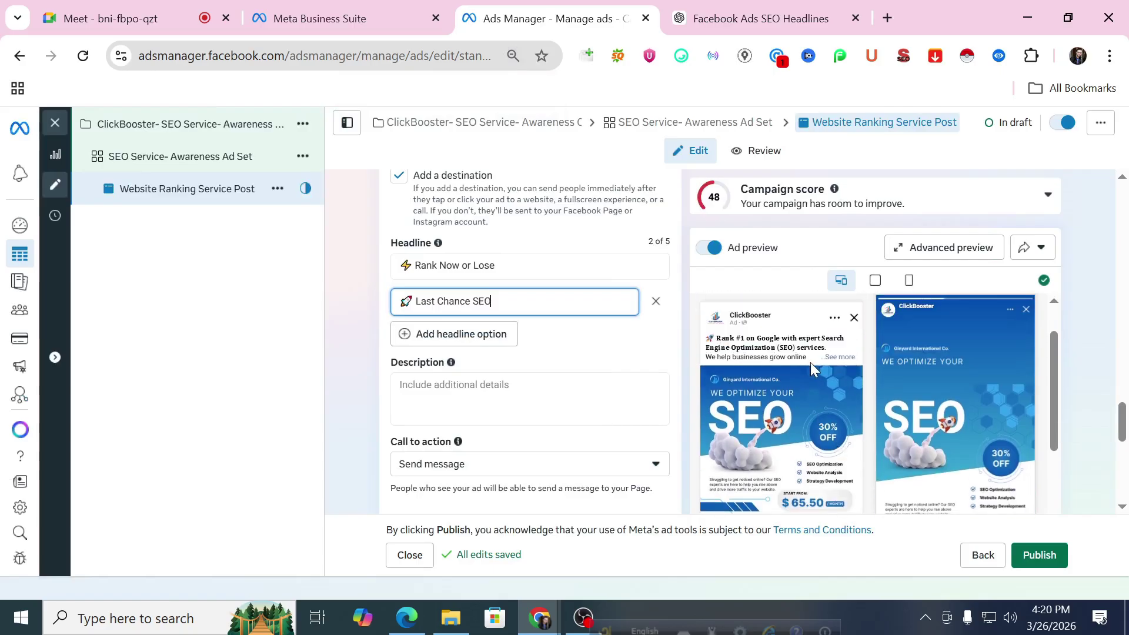
{"action": "scroll", "coordinate": [448, 363], "scroll_direction": "up", "scroll_amount": 10}
{"action": "scroll", "coordinate": [611, 351], "scroll_direction": "up", "scroll_amount": 15}
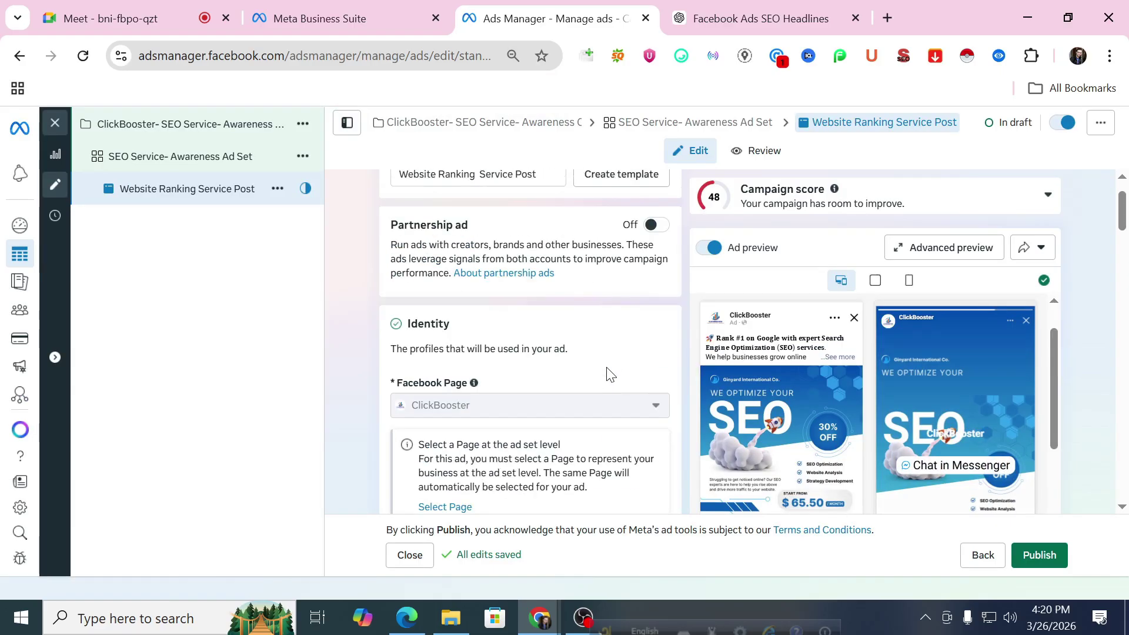
Step: Insert blank lines in the primary text between the "Rank #1 on Google" opening sentence and the "We help businesses" paragraph
{"action": "scroll", "coordinate": [610, 374], "scroll_direction": "down", "scroll_amount": 10}
{"action": "scroll", "coordinate": [608, 379], "scroll_direction": "down", "scroll_amount": 10}
{"action": "scroll", "coordinate": [520, 297], "scroll_direction": "up", "scroll_amount": 1}
{"action": "left_click", "coordinate": [538, 270]}
{"action": "key", "text": "Return"}
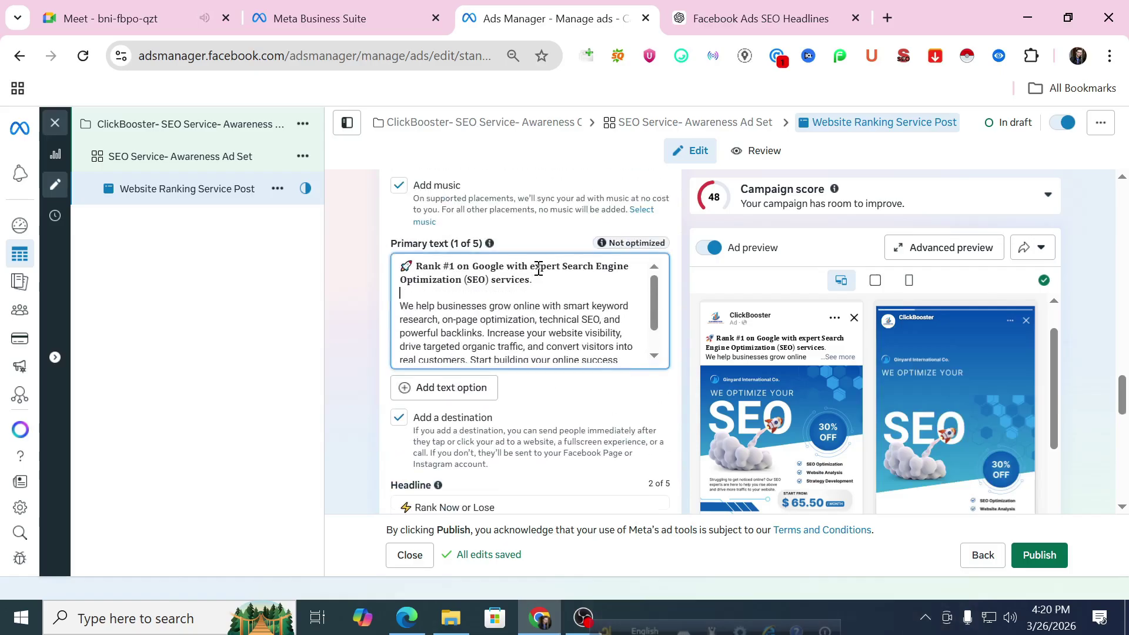
{"action": "key", "text": "Return"}
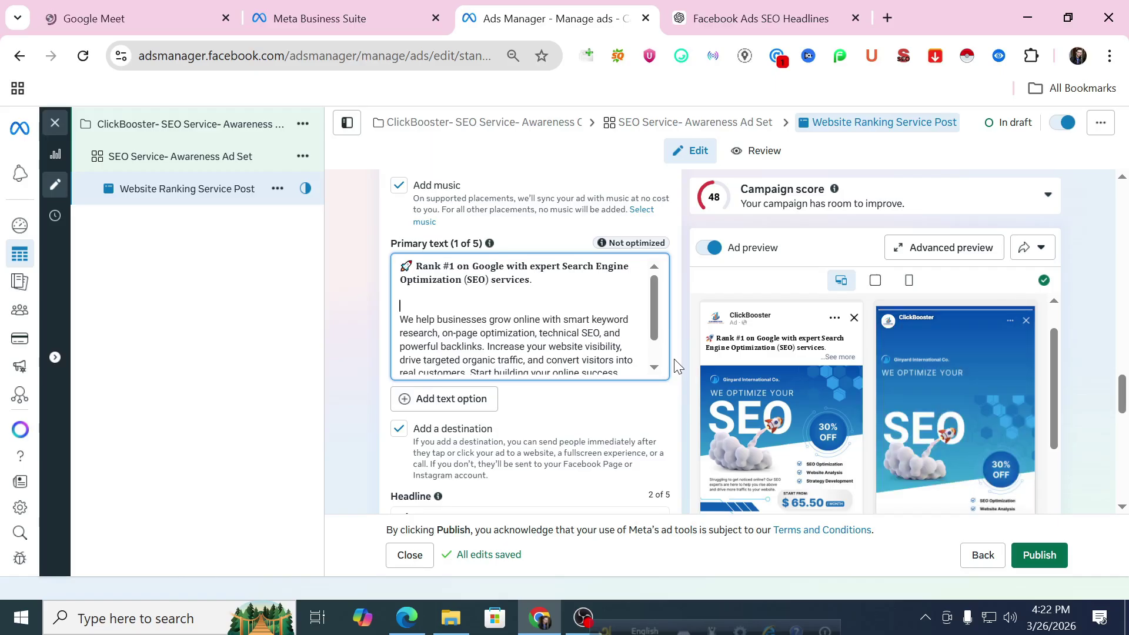
Step: Remove the line breaks after the primary text's opening sentence so "We help businesses" continues on the same line
{"action": "key", "text": "BackSpace"}
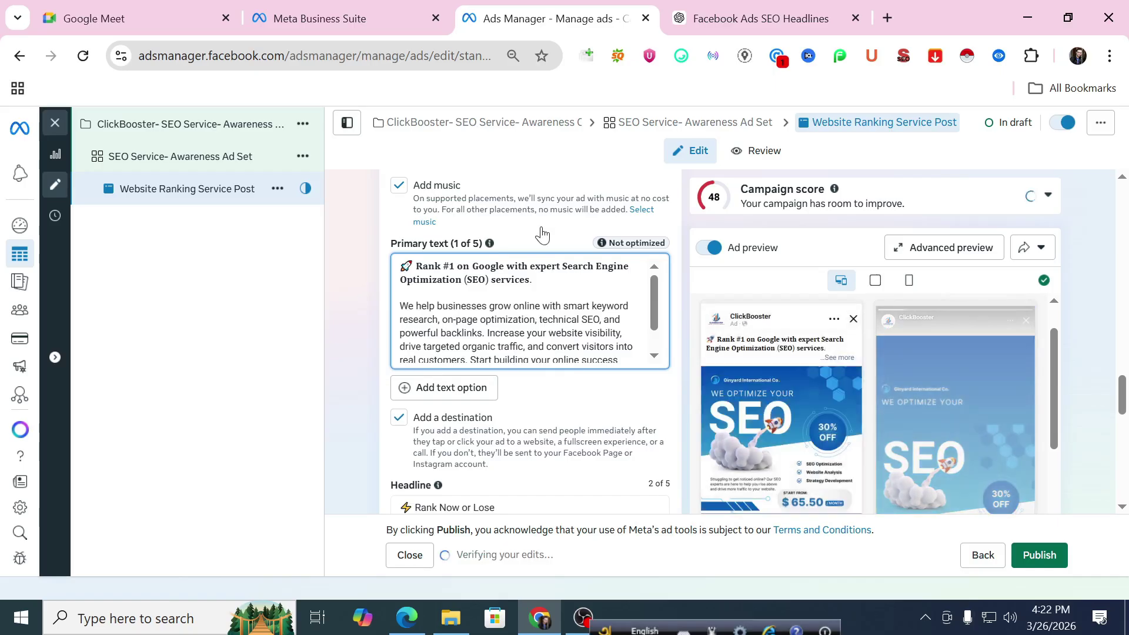
{"action": "key", "text": "BackSpace"}
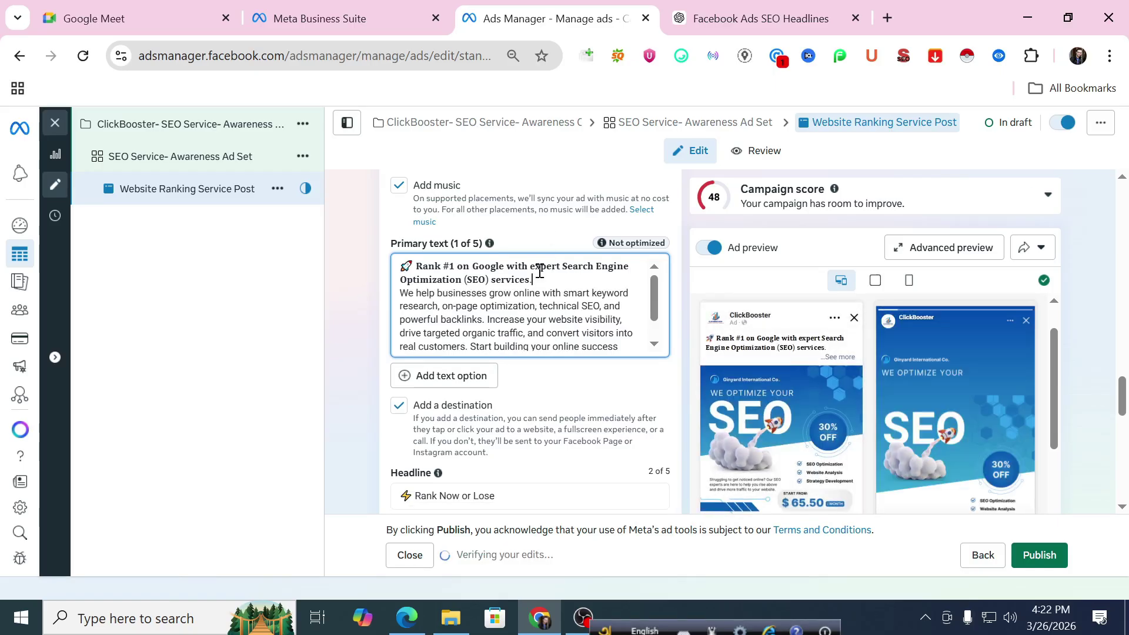
{"action": "left_click", "coordinate": [401, 293]}
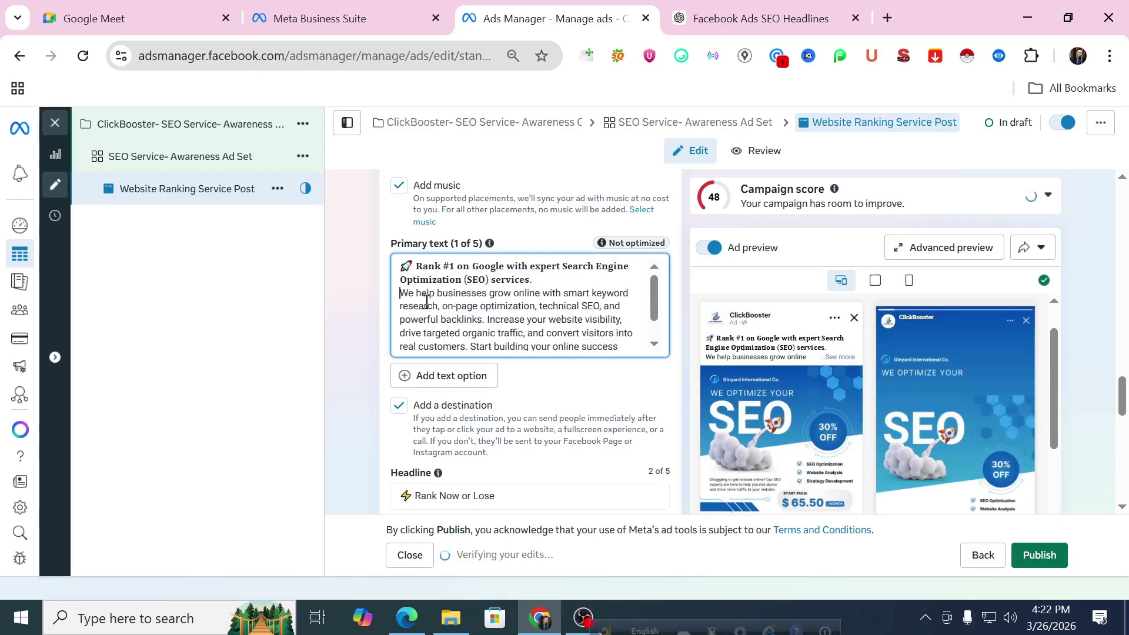
{"action": "key", "text": "BackSpace"}
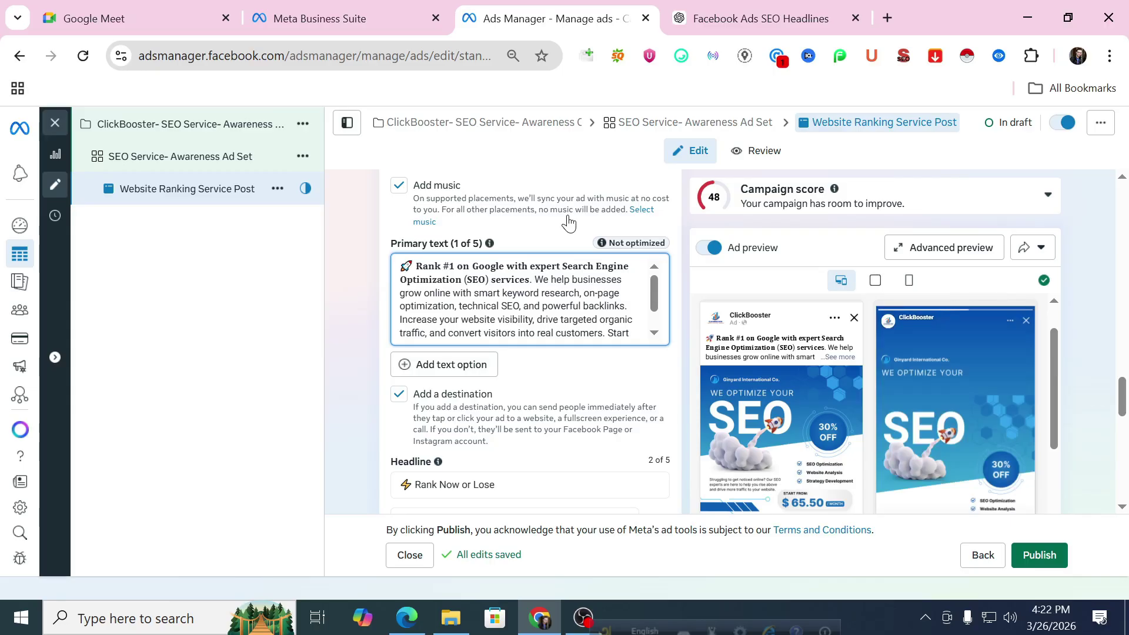
Step: Examine the ad's headline options, description, call to action and destination settings
{"action": "scroll", "coordinate": [559, 224], "scroll_direction": "down", "scroll_amount": 2}
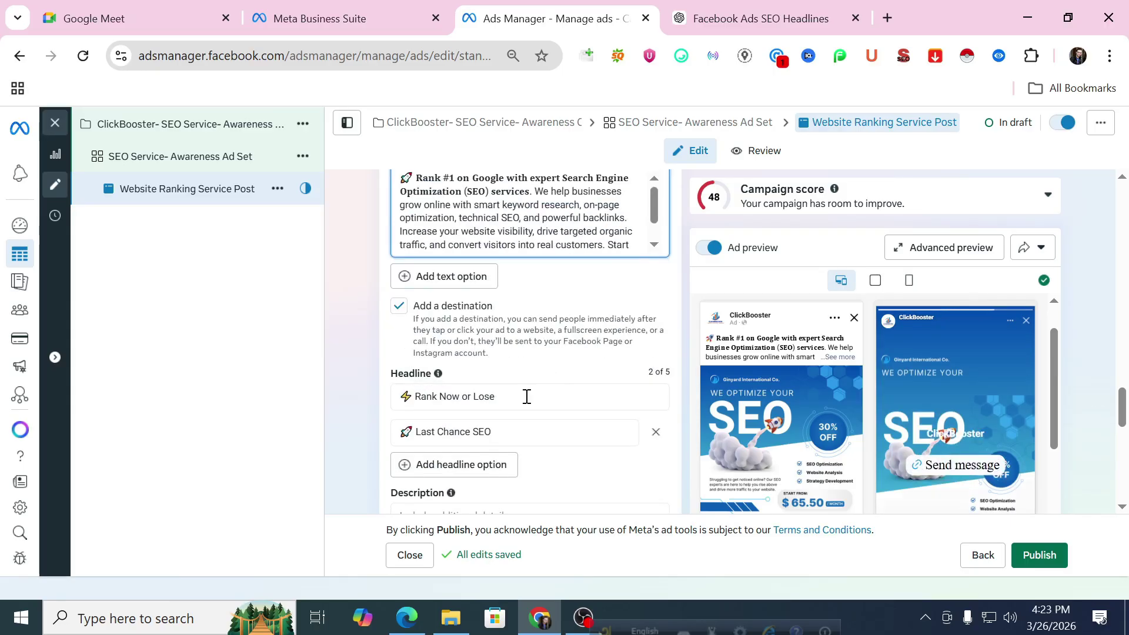
{"action": "triple_click", "coordinate": [406, 392]}
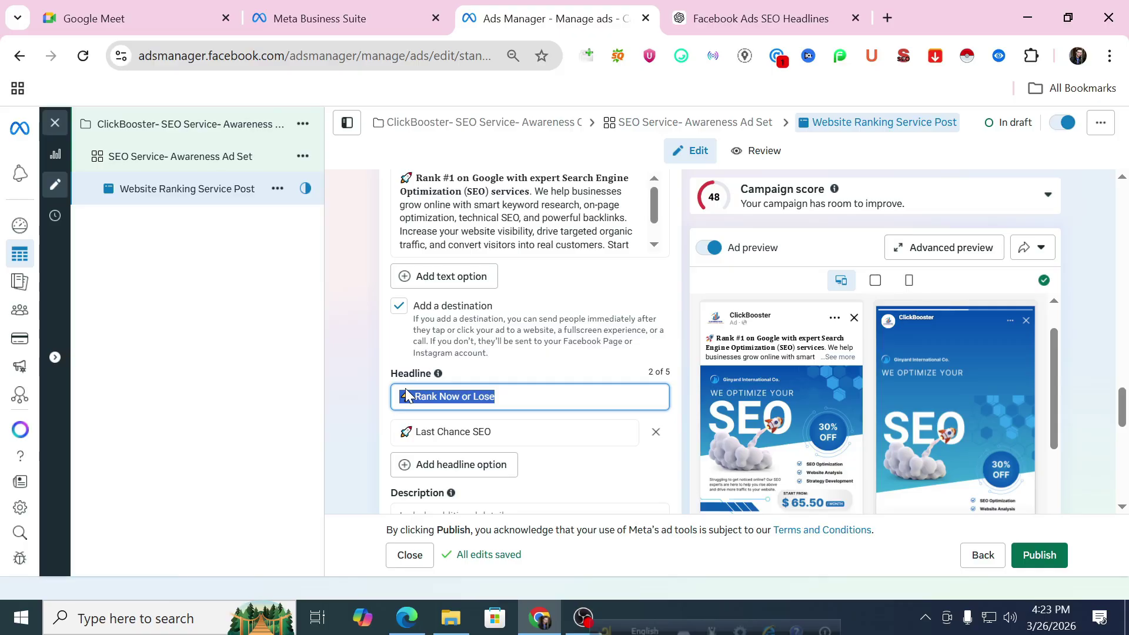
{"action": "scroll", "coordinate": [609, 329], "scroll_direction": "down", "scroll_amount": 3}
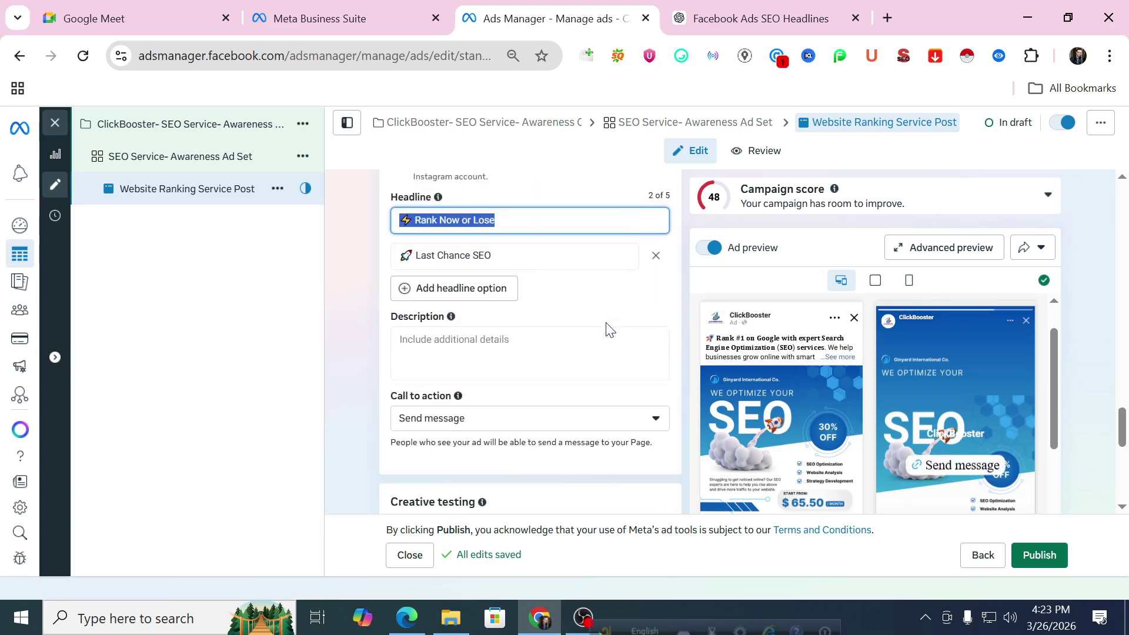
{"action": "left_click", "coordinate": [556, 360]}
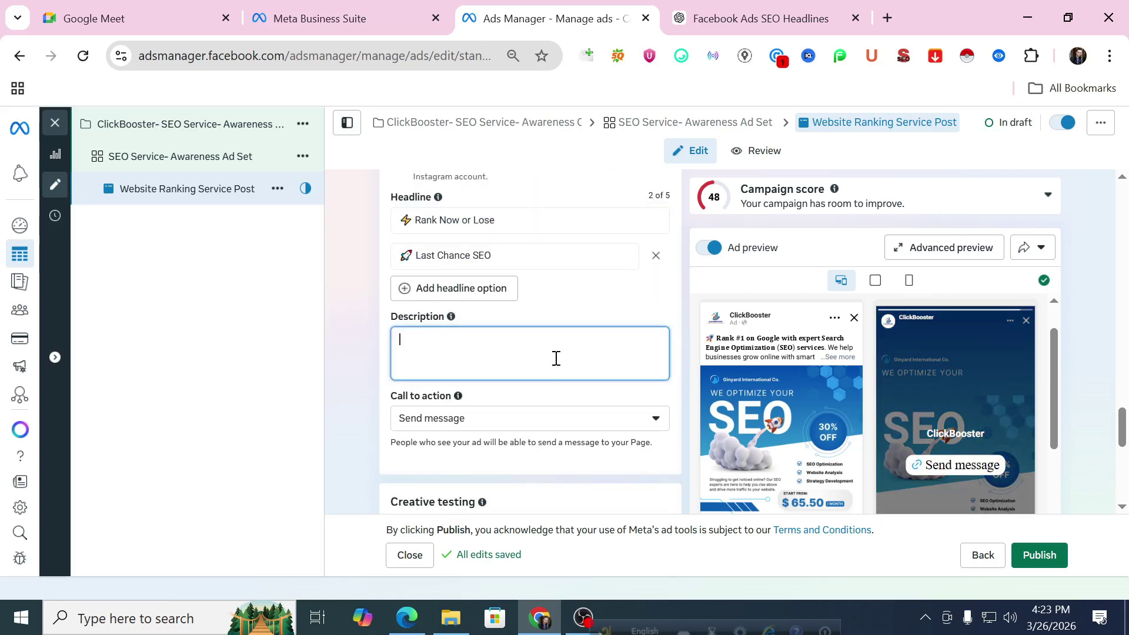
{"action": "scroll", "coordinate": [623, 351], "scroll_direction": "down", "scroll_amount": 2}
{"action": "scroll", "coordinate": [623, 350], "scroll_direction": "down", "scroll_amount": 2}
{"action": "scroll", "coordinate": [620, 350], "scroll_direction": "up", "scroll_amount": 10}
{"action": "scroll", "coordinate": [619, 353], "scroll_direction": "up", "scroll_amount": 8}
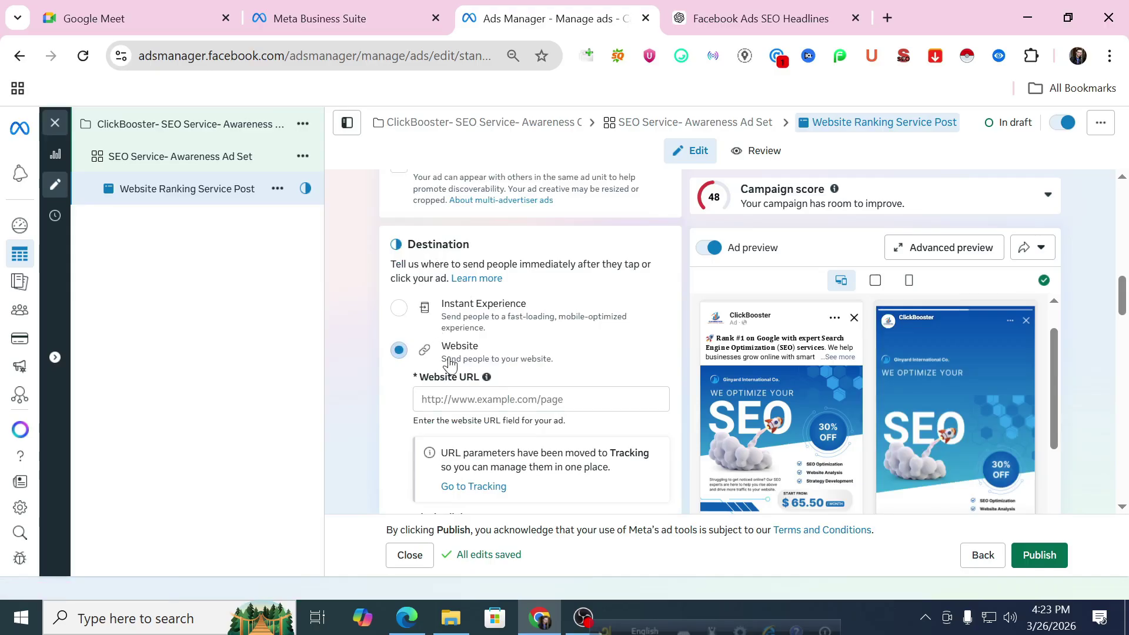
Step: Set the ad's destination to Messaging apps
{"action": "scroll", "coordinate": [449, 365], "scroll_direction": "down", "scroll_amount": 5}
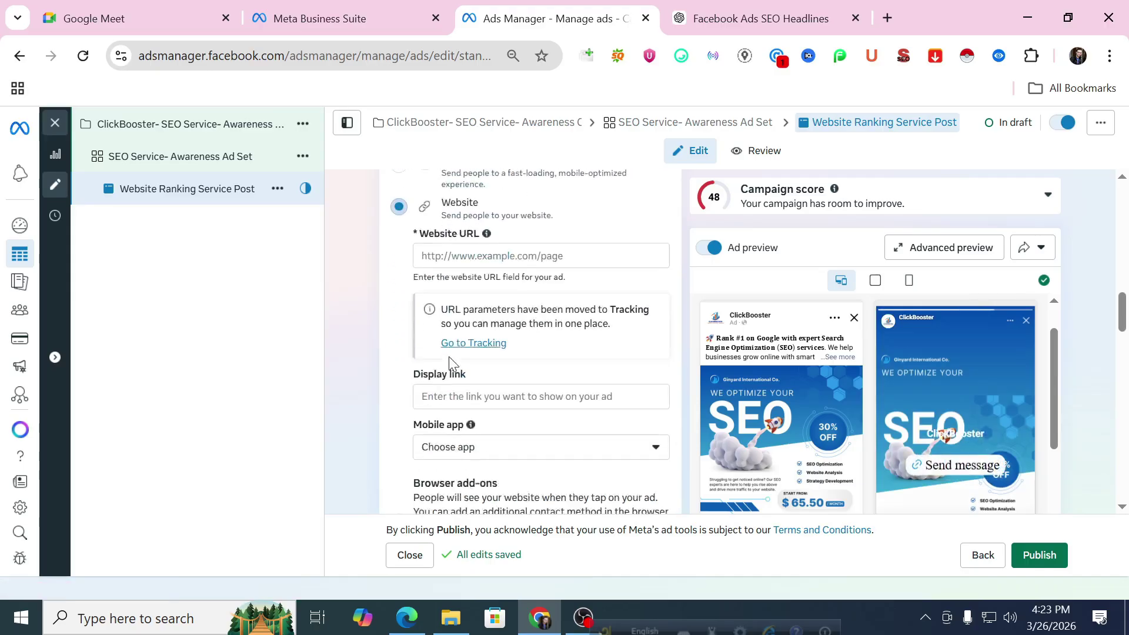
{"action": "scroll", "coordinate": [445, 357], "scroll_direction": "down", "scroll_amount": 2}
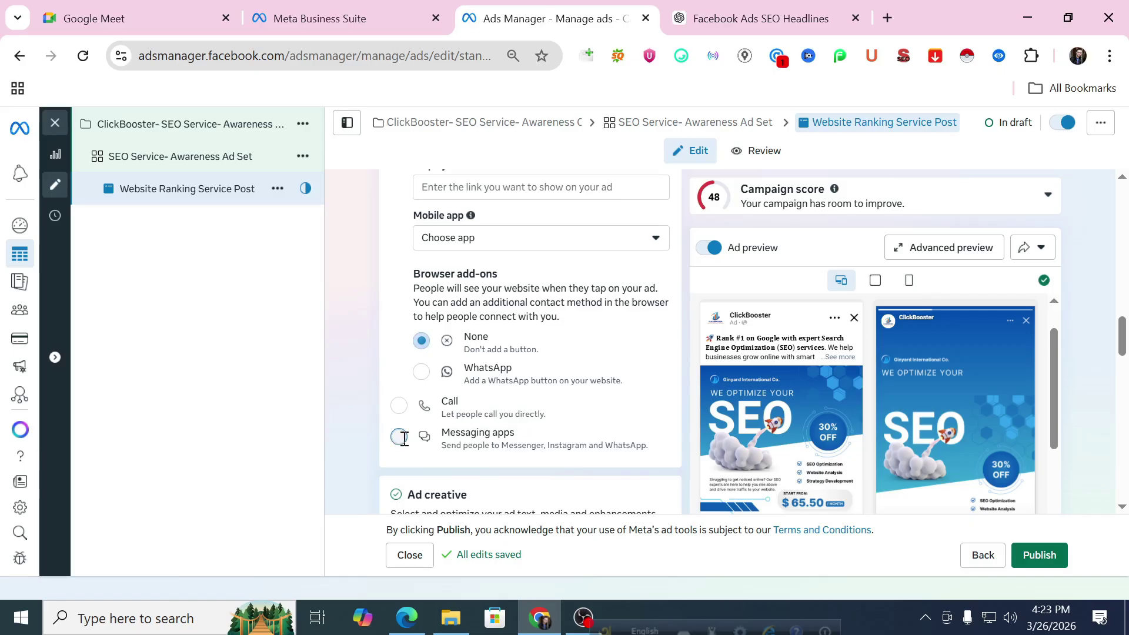
{"action": "left_click", "coordinate": [402, 438]}
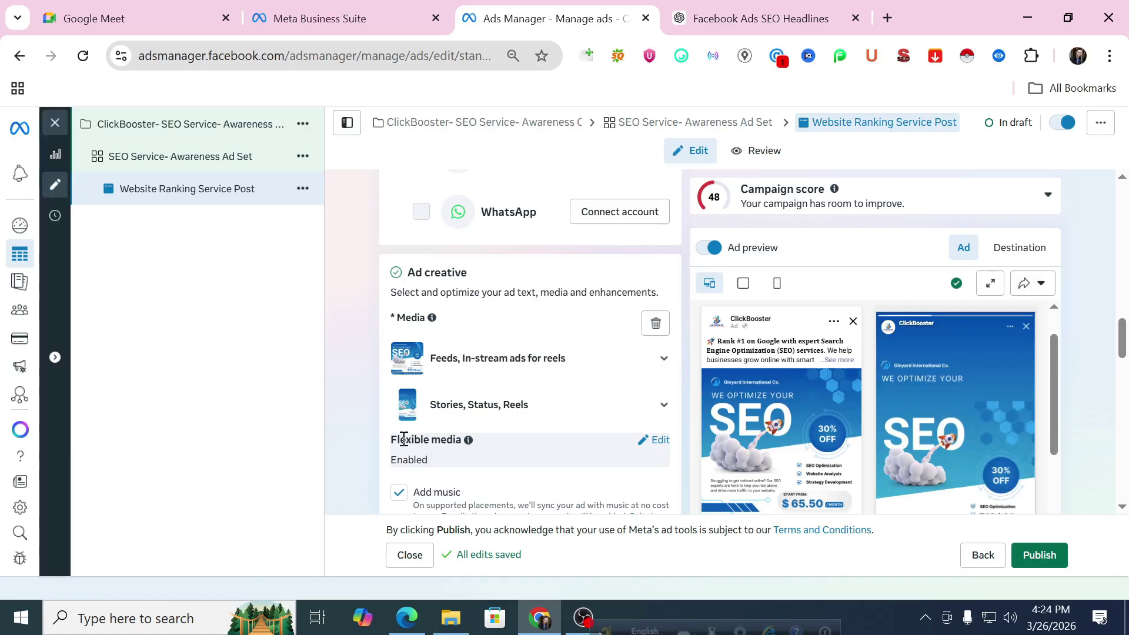
Step: Switch the ad's destination back to Website and review its URL, display link and browser add-on fields
{"action": "scroll", "coordinate": [341, 336], "scroll_direction": "up", "scroll_amount": 5}
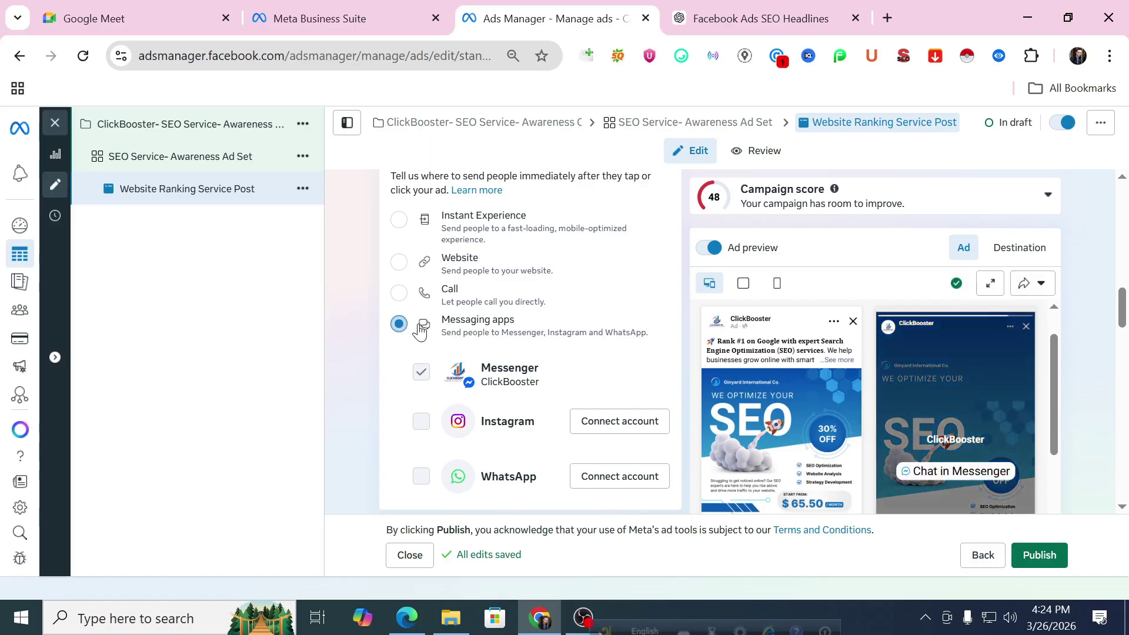
{"action": "left_click", "coordinate": [403, 268]}
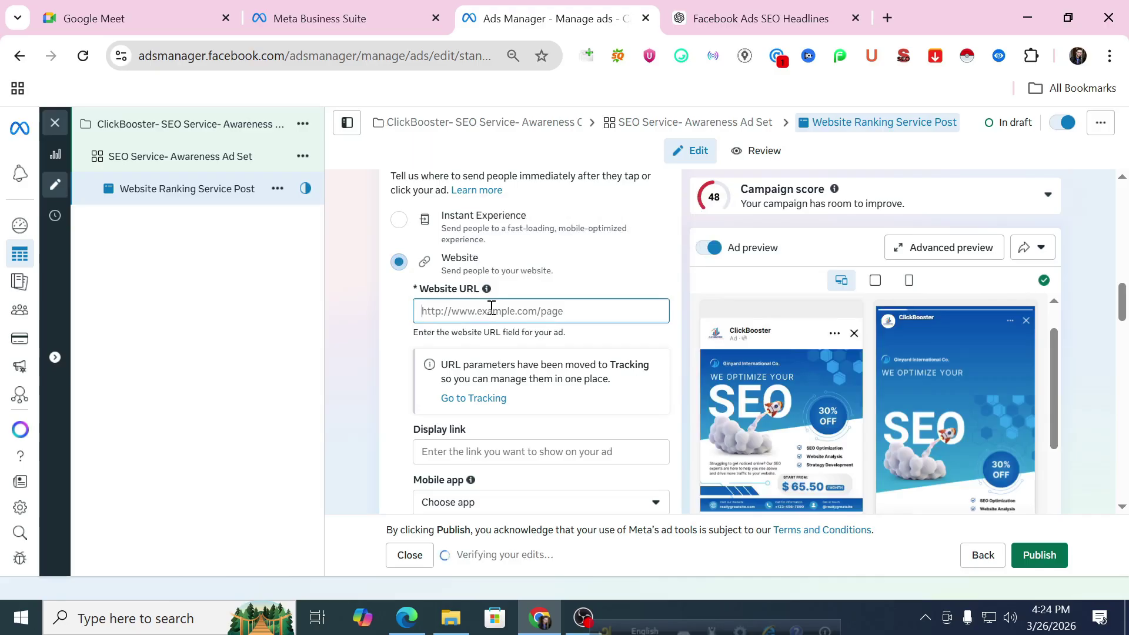
{"action": "scroll", "coordinate": [490, 307], "scroll_direction": "down", "scroll_amount": 2}
{"action": "scroll", "coordinate": [761, 396], "scroll_direction": "down", "scroll_amount": 3}
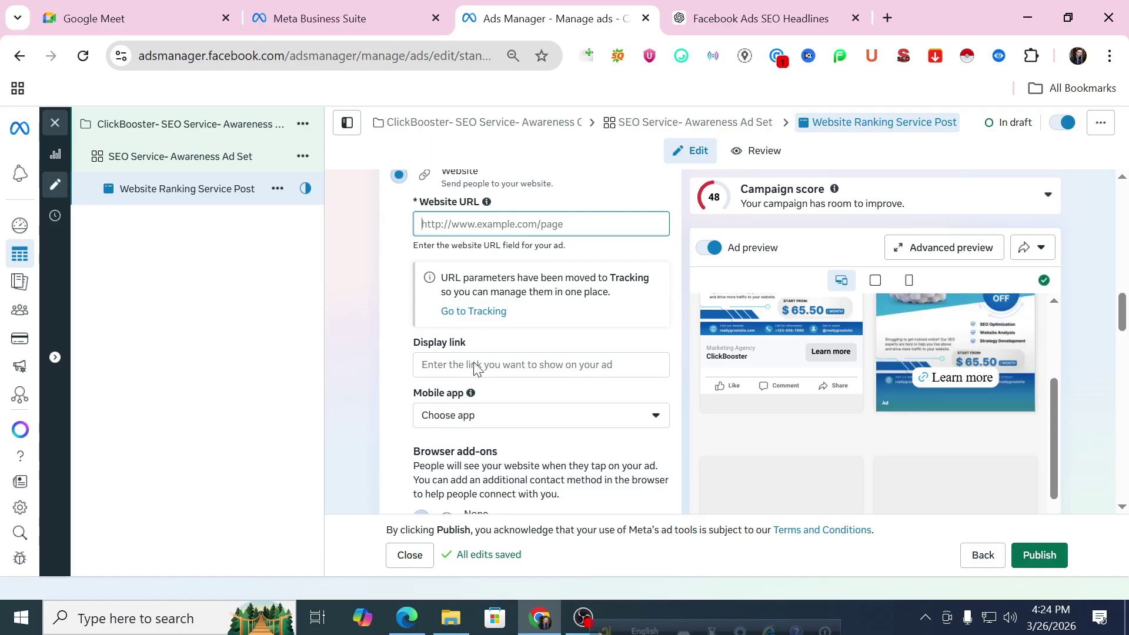
{"action": "scroll", "coordinate": [442, 367], "scroll_direction": "up", "scroll_amount": 3}
{"action": "scroll", "coordinate": [442, 367], "scroll_direction": "down", "scroll_amount": 6}
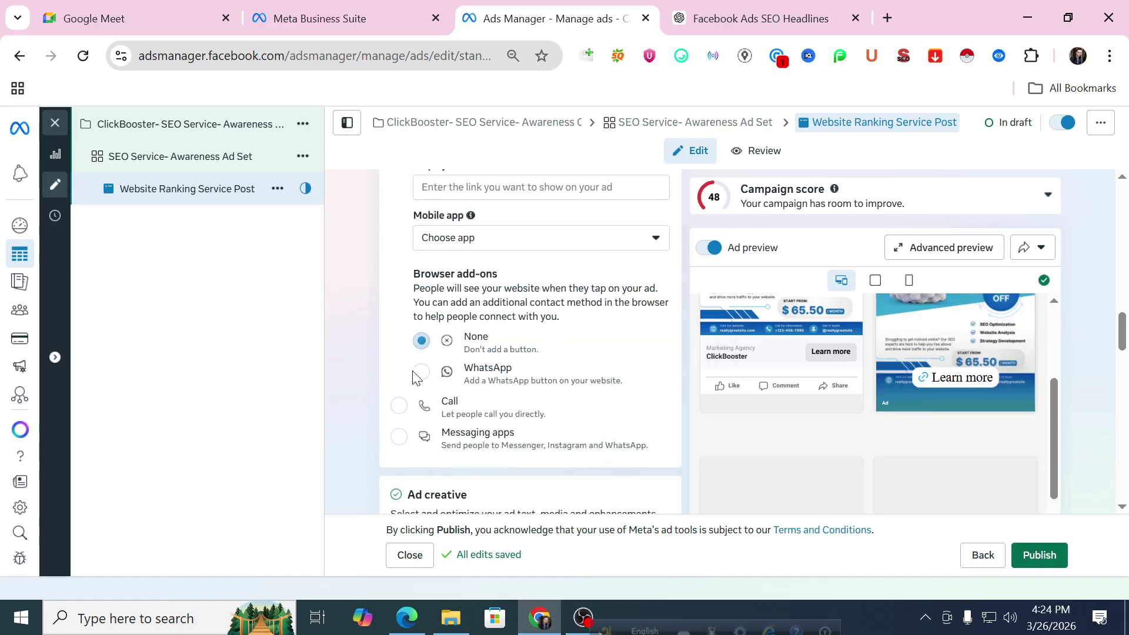
Step: Change the ad's destination from Website to Messaging apps and review the Messenger, Instagram and WhatsApp options
{"action": "left_click", "coordinate": [402, 437]}
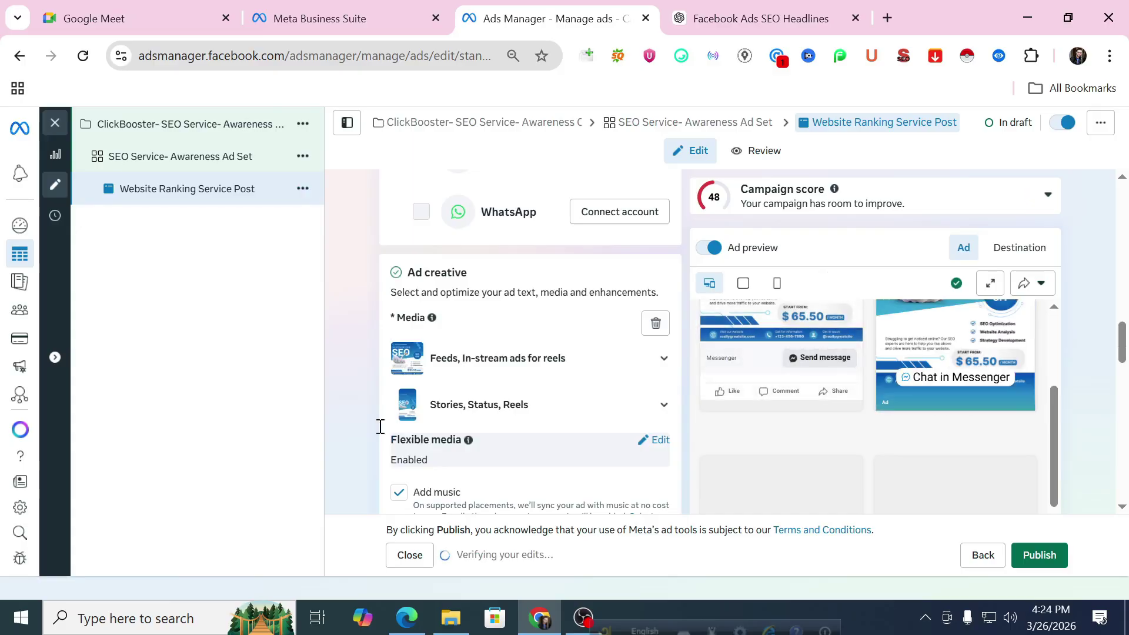
{"action": "scroll", "coordinate": [415, 347], "scroll_direction": "up", "scroll_amount": 6}
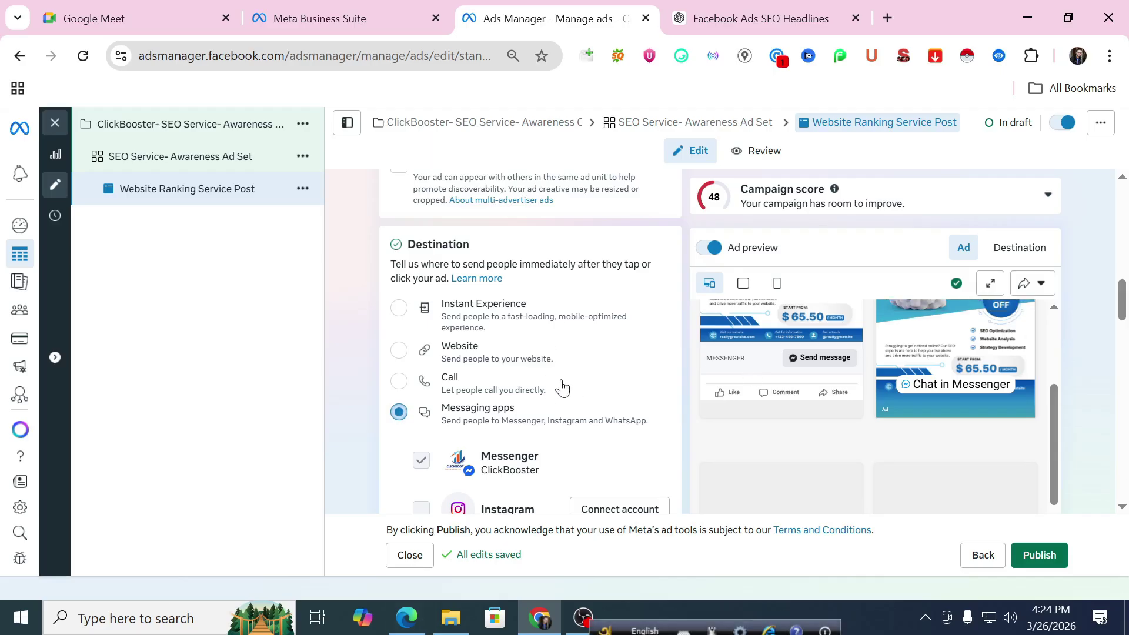
{"action": "scroll", "coordinate": [562, 385], "scroll_direction": "down", "scroll_amount": 1}
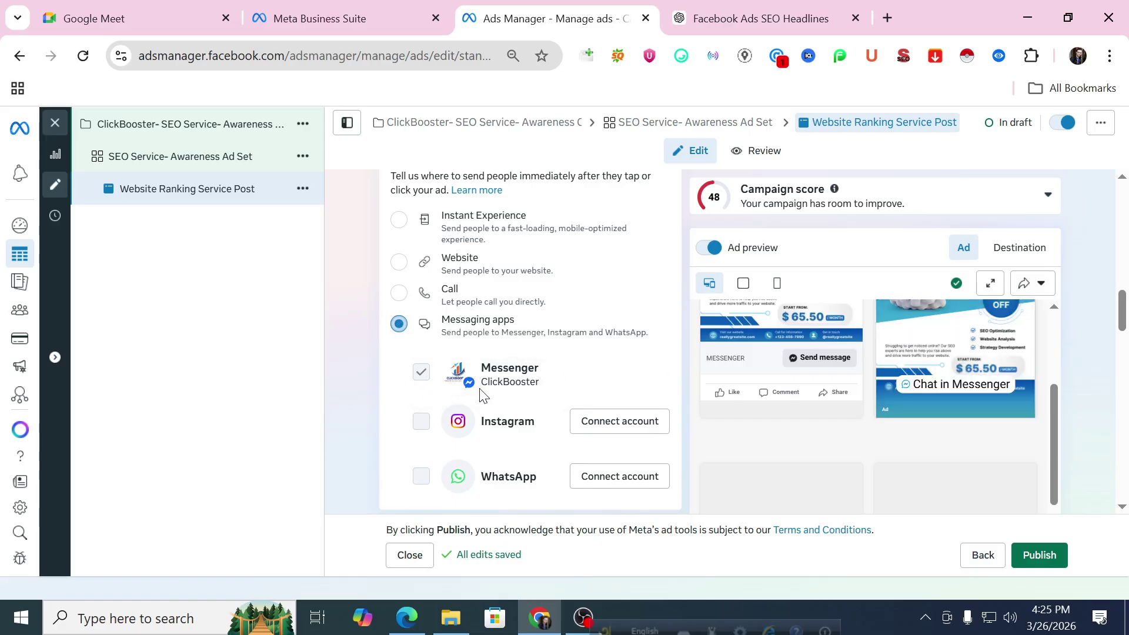
{"action": "scroll", "coordinate": [462, 380], "scroll_direction": "up", "scroll_amount": 3}
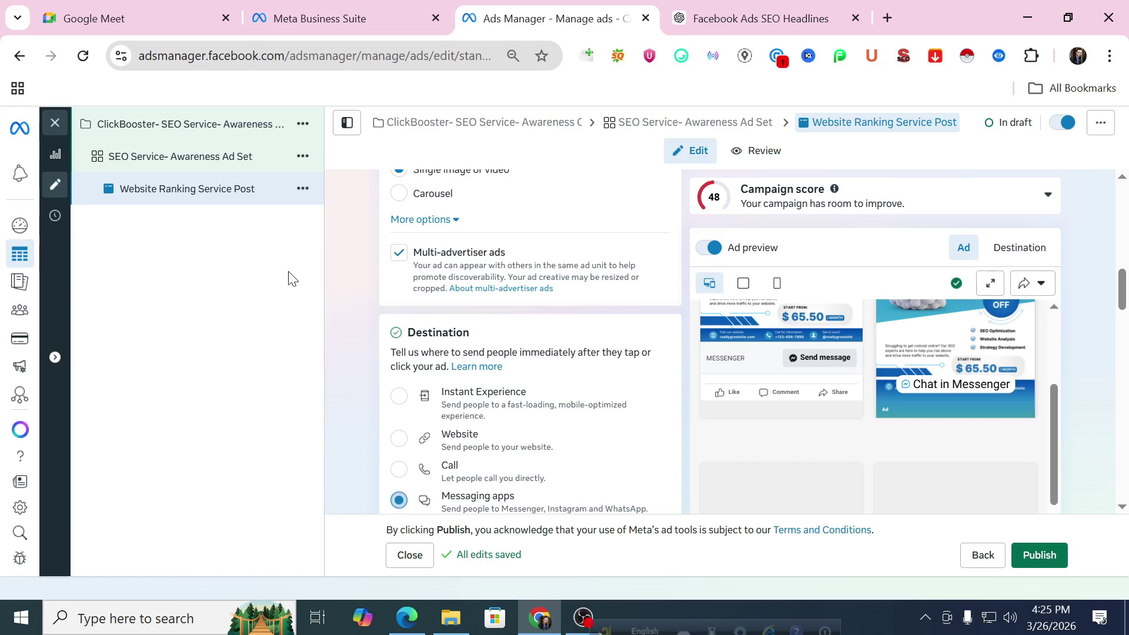
Step: Switch to Google Meet, start an instant meeting and copy its meeting link
{"action": "left_click", "coordinate": [162, 7]}
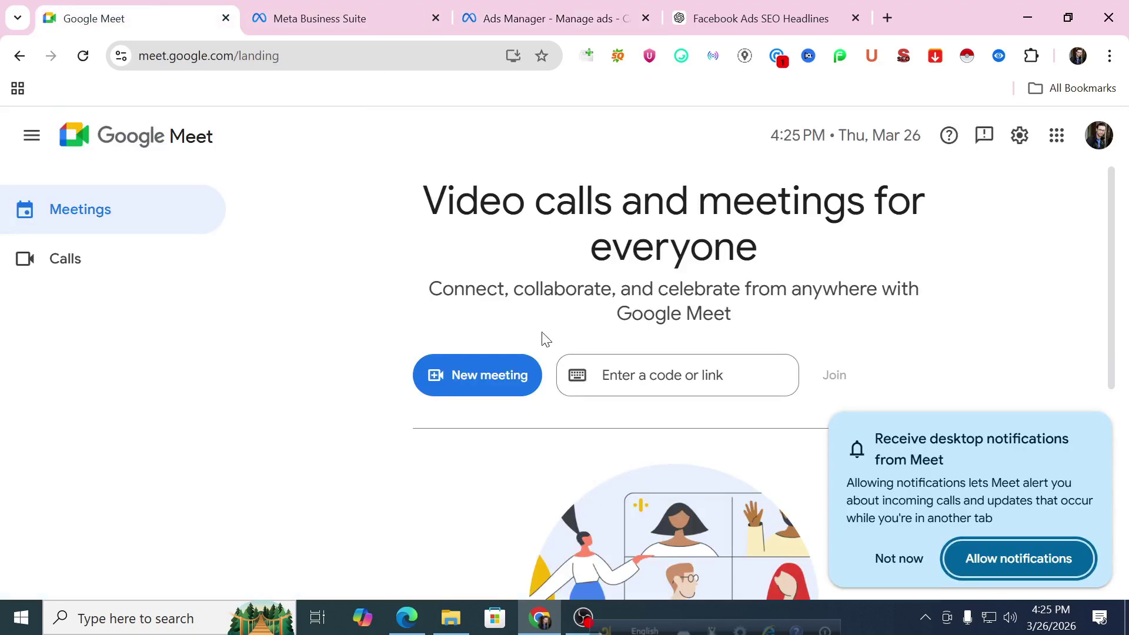
{"action": "left_click", "coordinate": [532, 375]}
{"action": "left_click", "coordinate": [567, 427]}
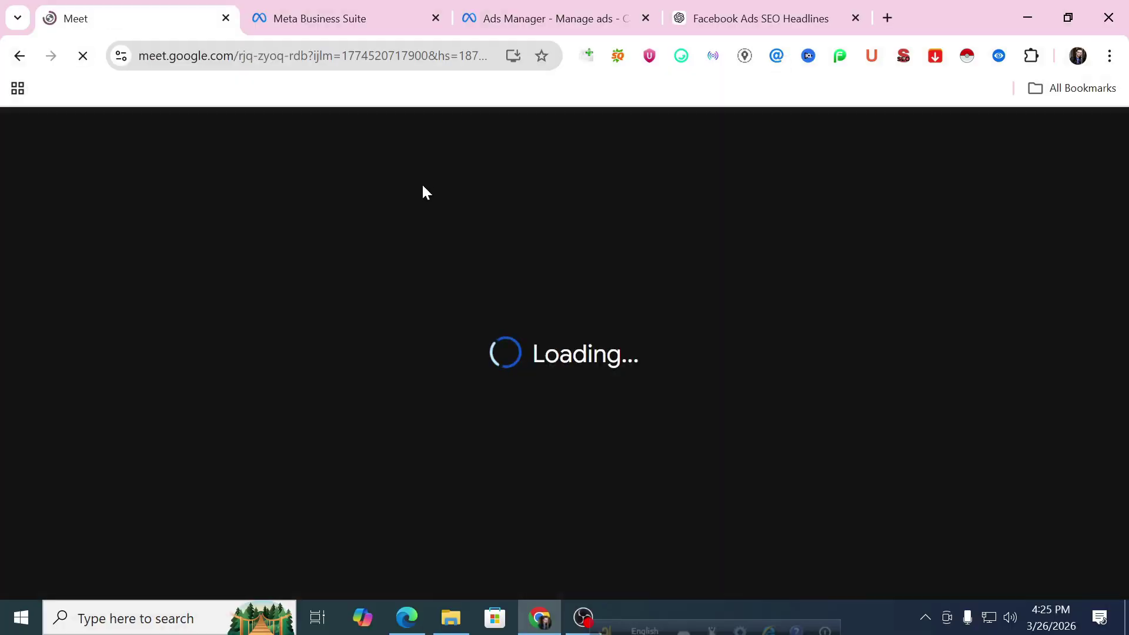
{"action": "left_click", "coordinate": [372, 53]}
{"action": "key", "text": "ctrl+c"}
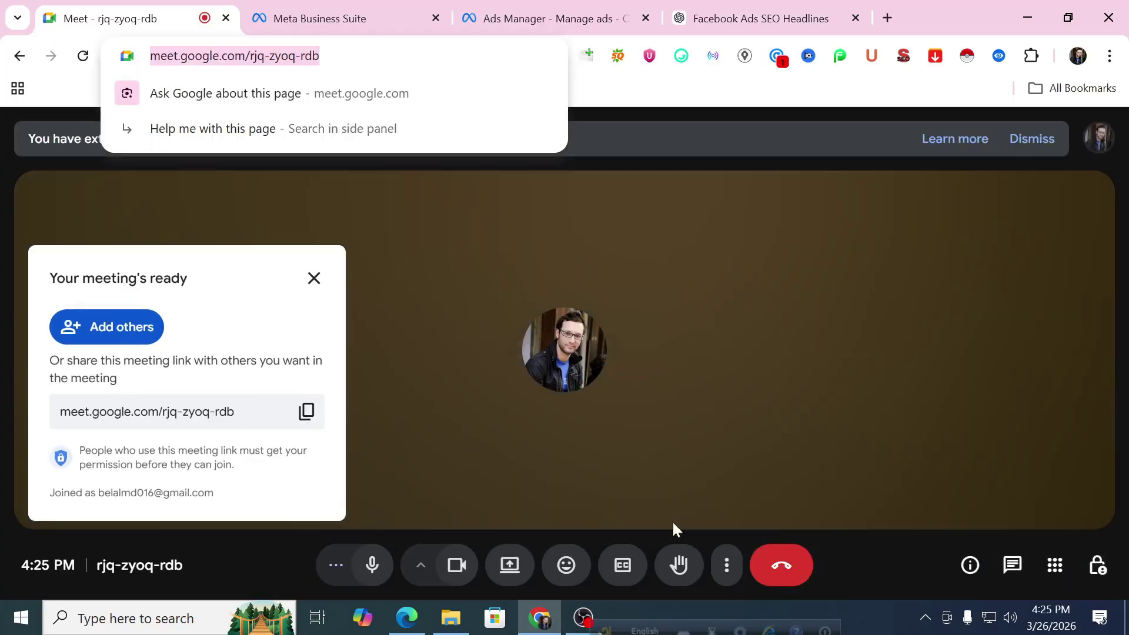
{"action": "left_click", "coordinate": [649, 549]}
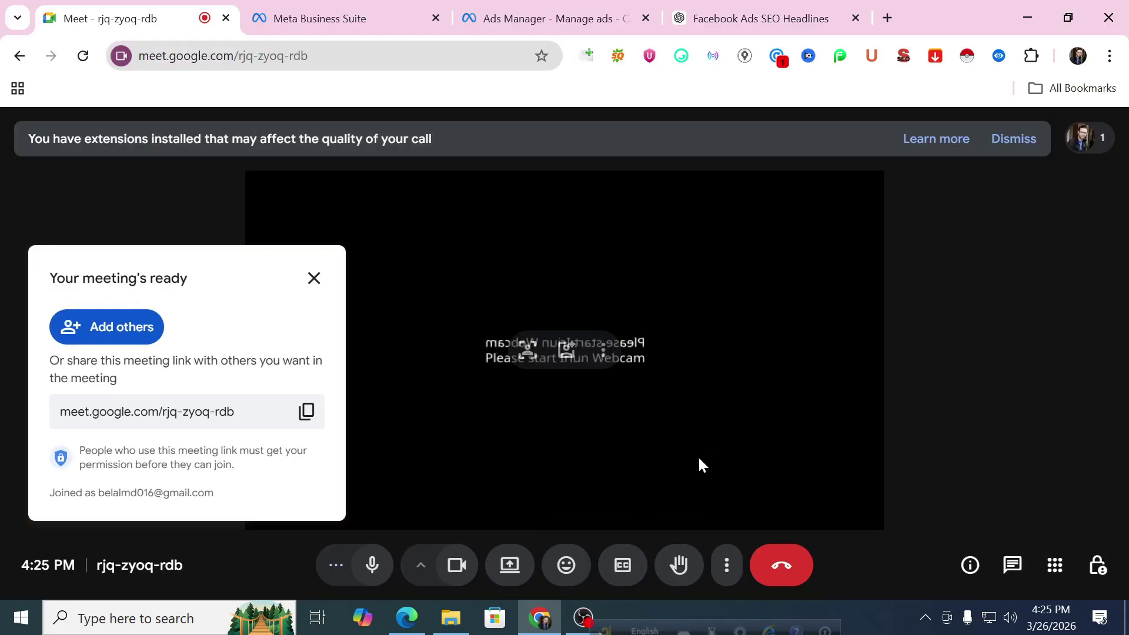
Step: Present the entire screen in the new meeting
{"action": "left_click", "coordinate": [509, 565]}
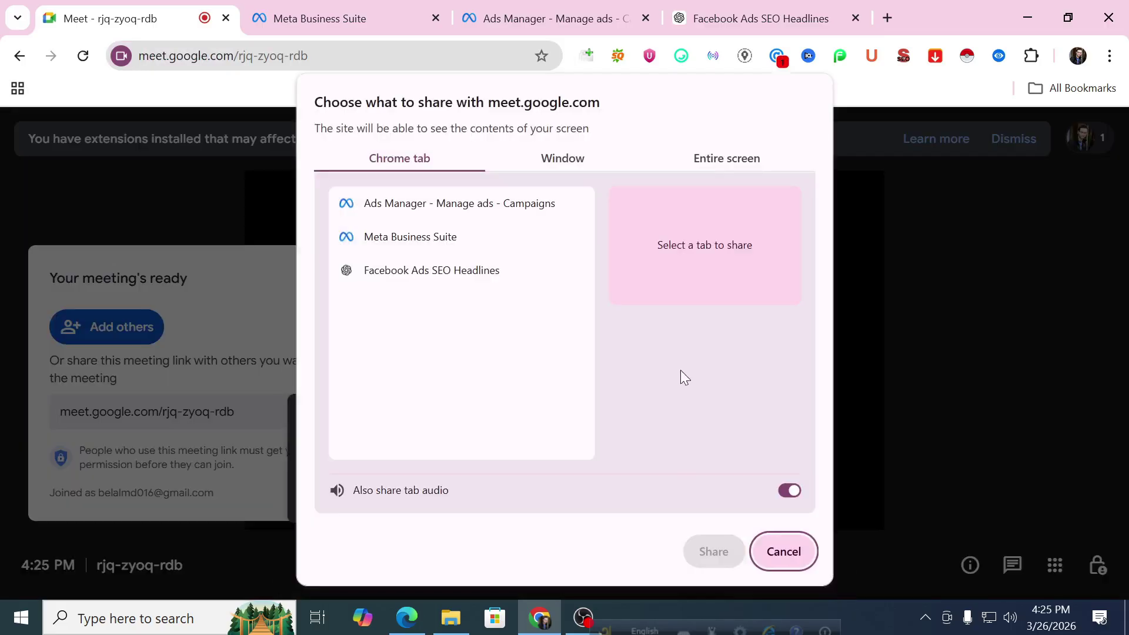
{"action": "left_click", "coordinate": [723, 160]}
{"action": "left_click", "coordinate": [447, 276]}
{"action": "left_click", "coordinate": [713, 552]}
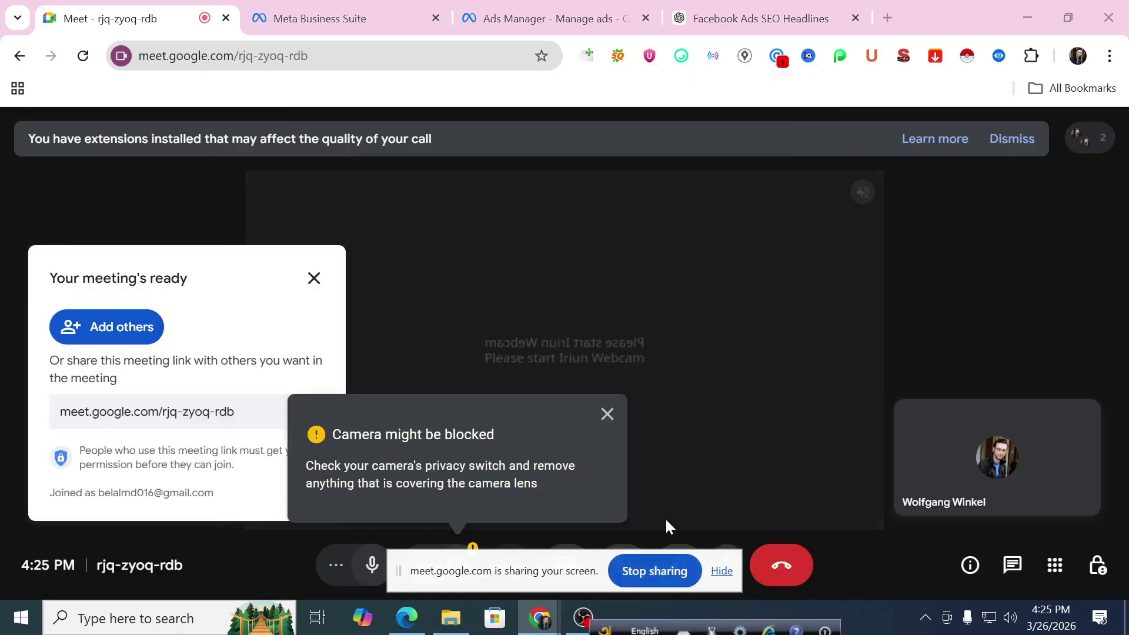
{"action": "left_click", "coordinate": [323, 58]}
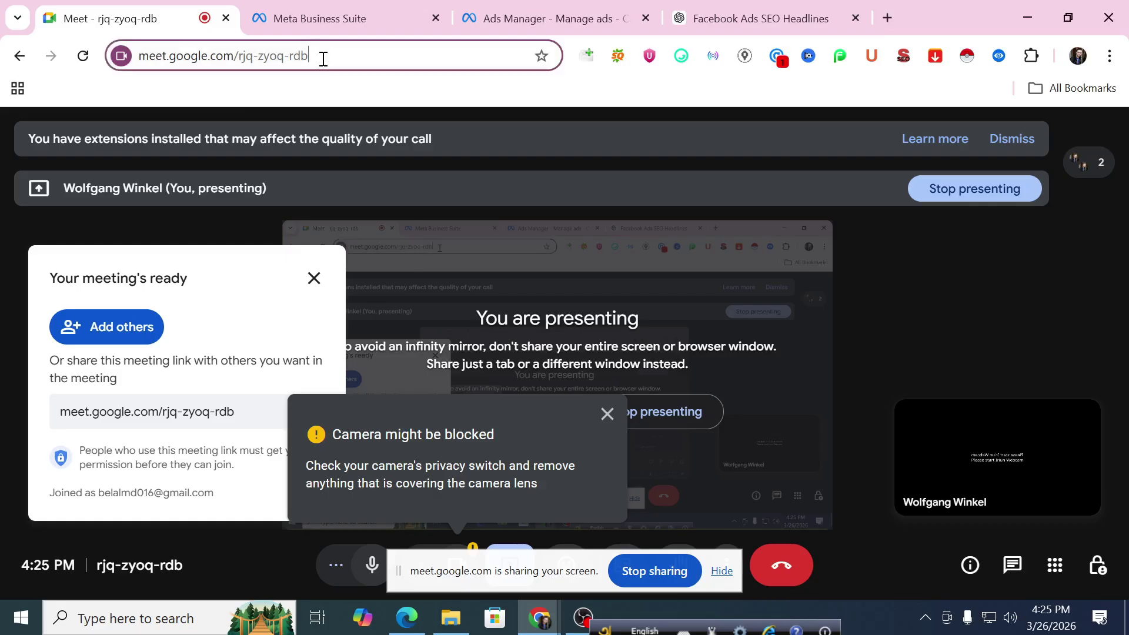
Step: Switch to Facebook in Microsoft Edge and change from the ClickBooster page to the personal profile
{"action": "left_click", "coordinate": [406, 618]}
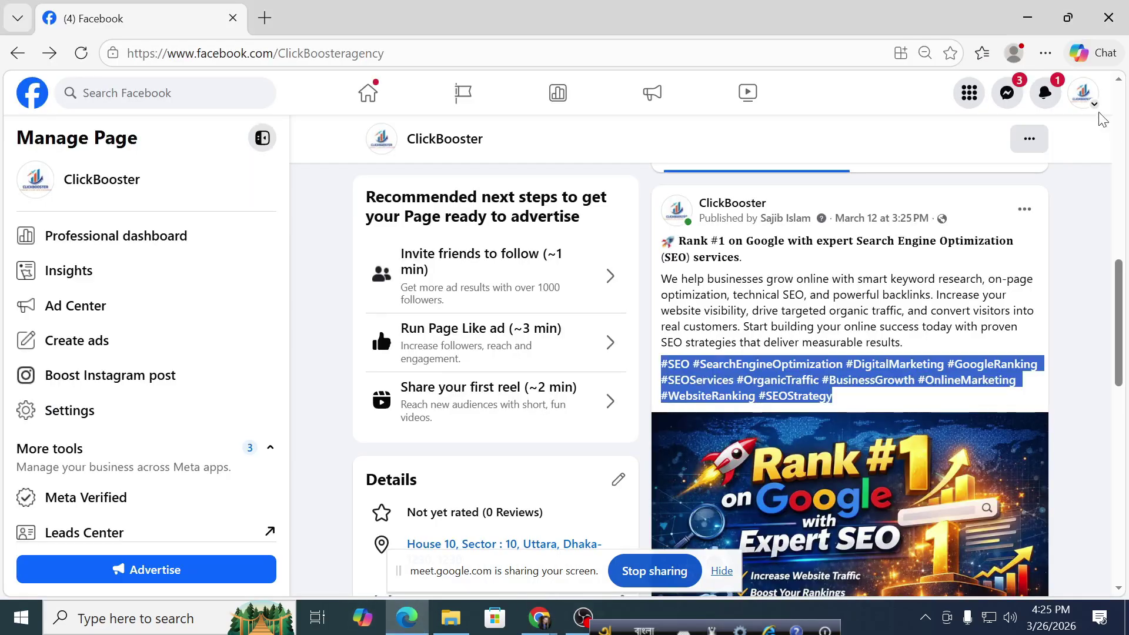
{"action": "left_click", "coordinate": [1084, 93]}
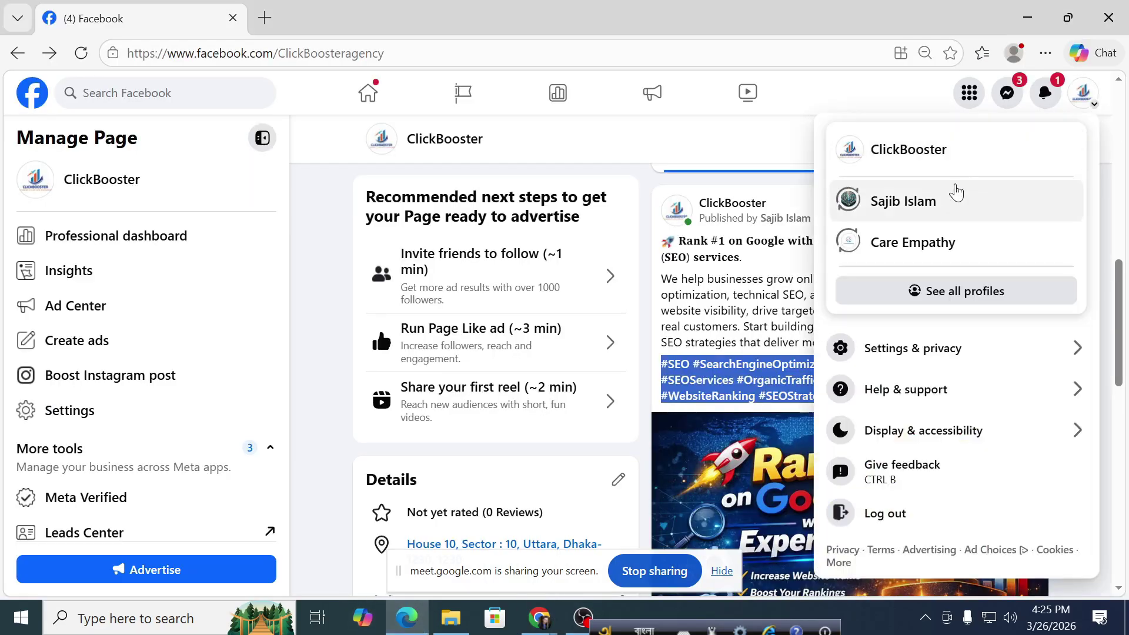
{"action": "left_click", "coordinate": [956, 194]}
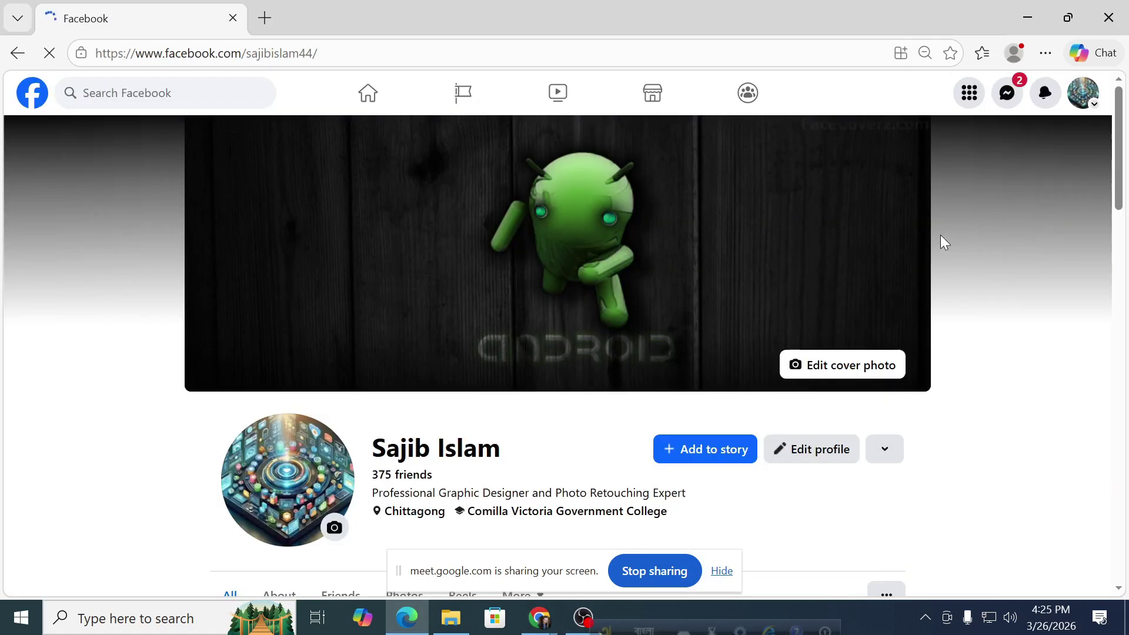
{"action": "scroll", "coordinate": [944, 235], "scroll_direction": "down", "scroll_amount": 4}
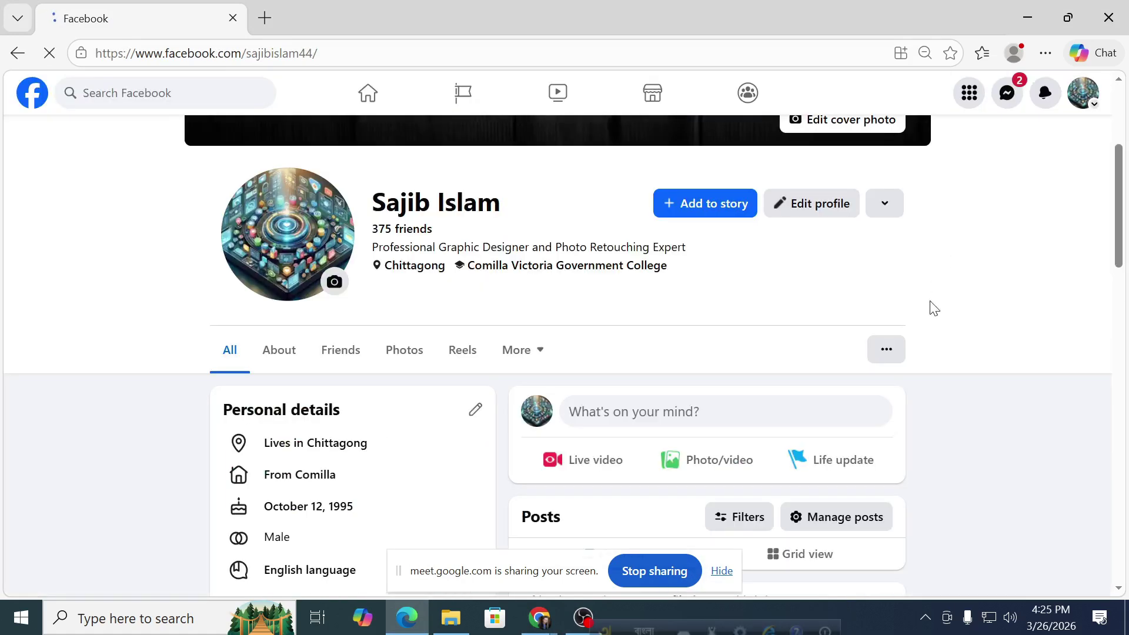
Step: Send the copied Google Meet link to the BATCH-647 digital marketing group chat in Messenger
{"action": "left_click", "coordinate": [1001, 101]}
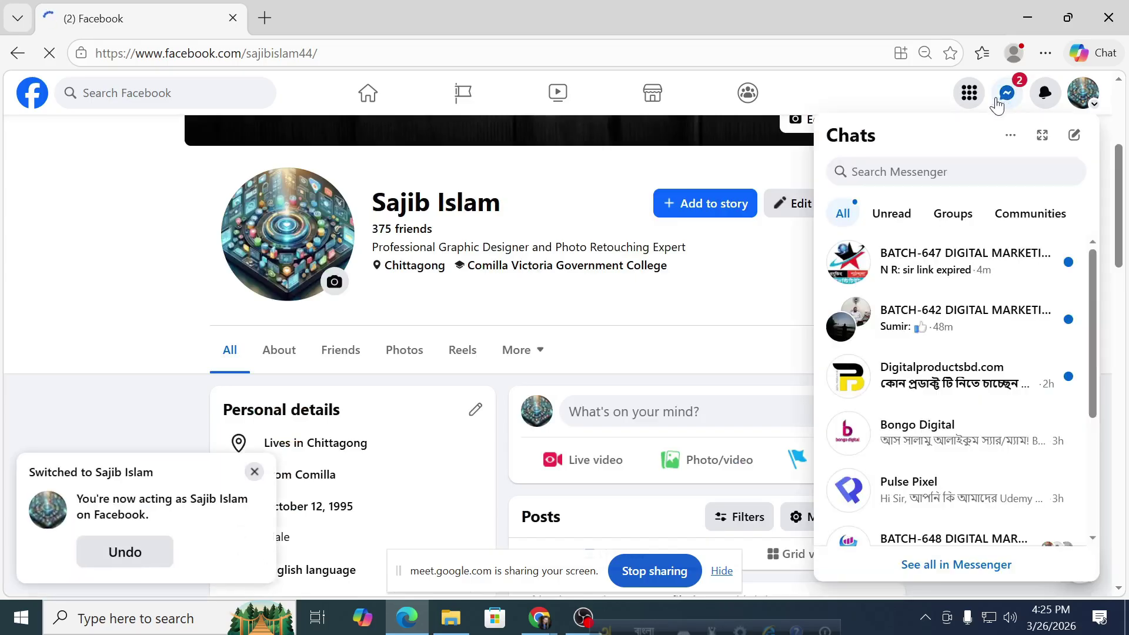
{"action": "left_click", "coordinate": [964, 258]}
{"action": "key", "text": "ctrl+v"}
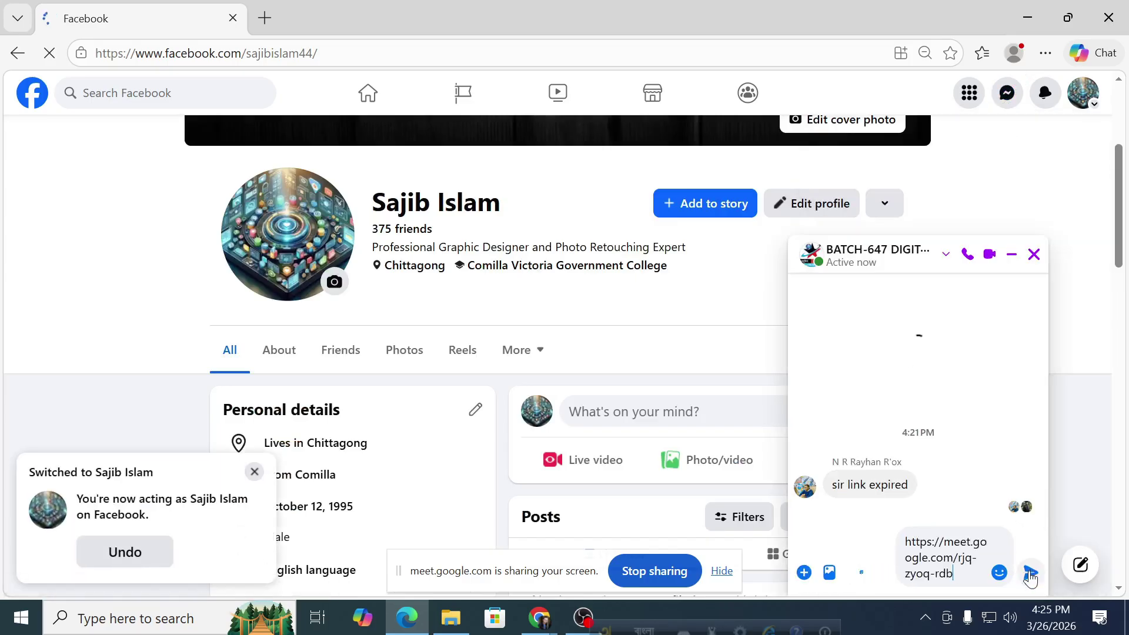
{"action": "key", "text": "Return"}
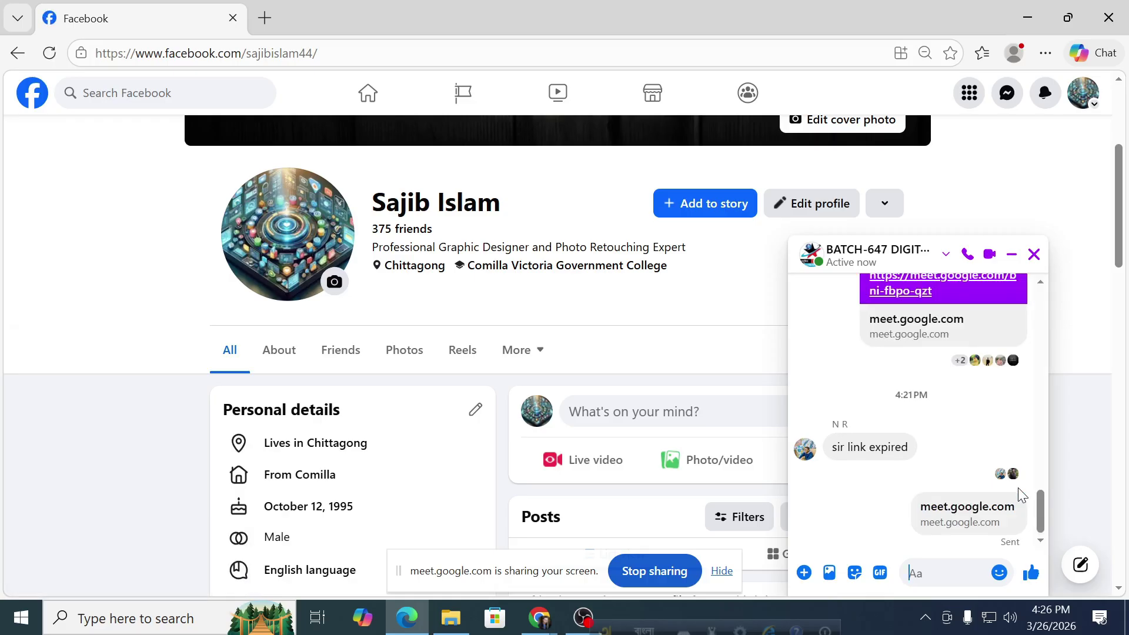
{"action": "left_click", "coordinate": [1008, 97]}
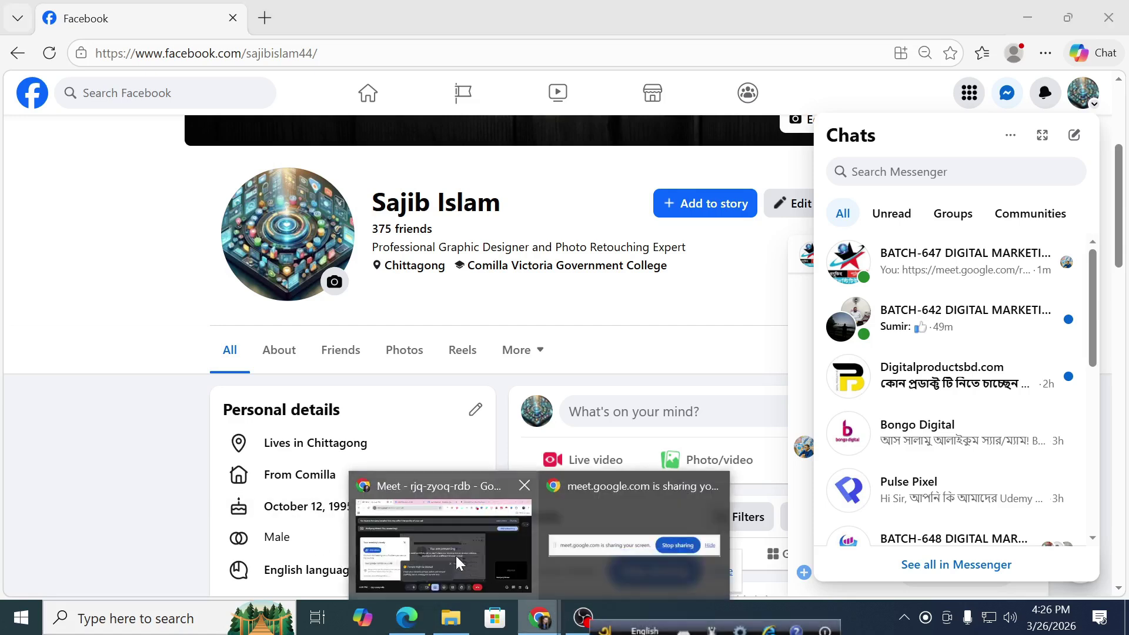
Step: Switch to the Google Meet window and admit the waiting guest to the meeting
{"action": "left_click", "coordinate": [456, 556]}
{"action": "left_click", "coordinate": [997, 173]}
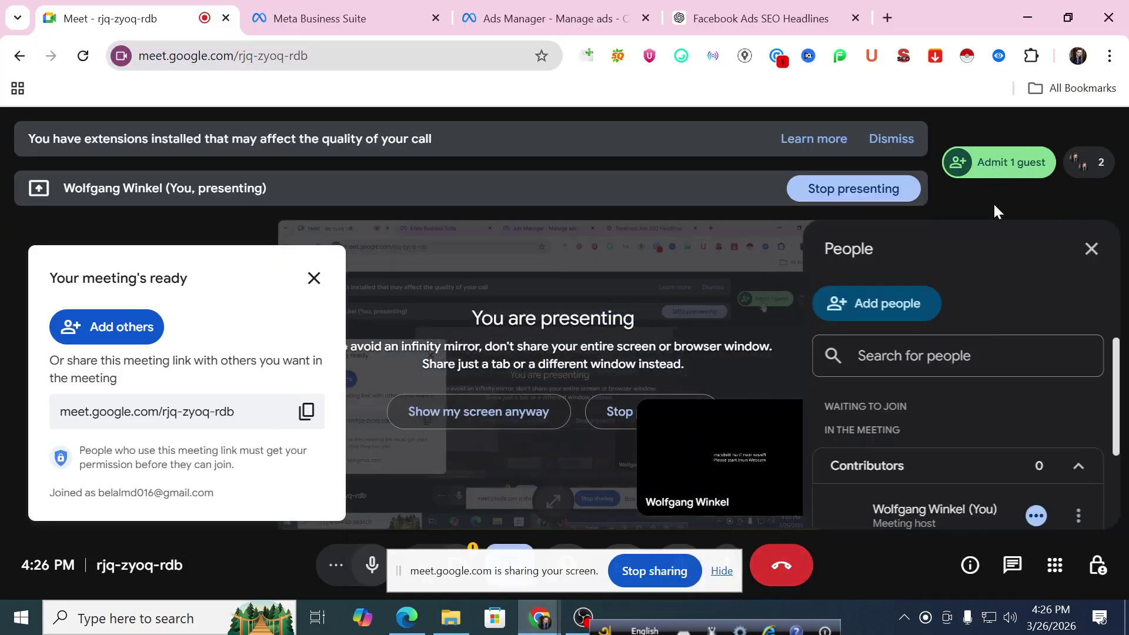
{"action": "scroll", "coordinate": [980, 386], "scroll_direction": "down", "scroll_amount": 2}
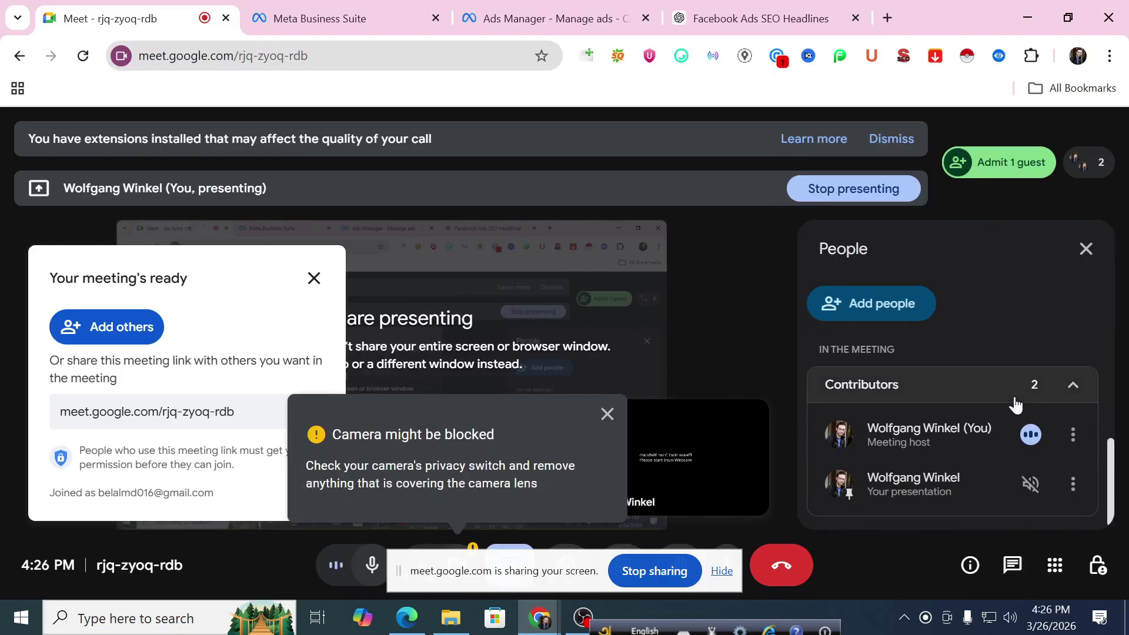
{"action": "left_click", "coordinate": [1004, 398]}
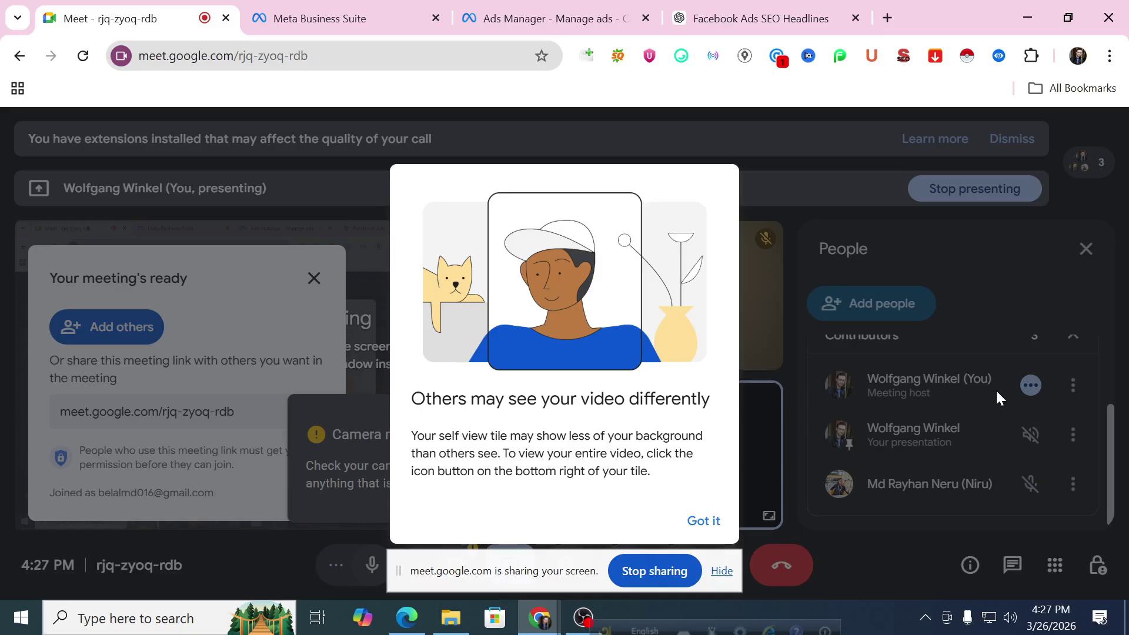
Step: Clear the video, camera and meeting-ready notices along with the sharing bar from the meeting view, and turn off the camera
{"action": "left_click", "coordinate": [705, 522]}
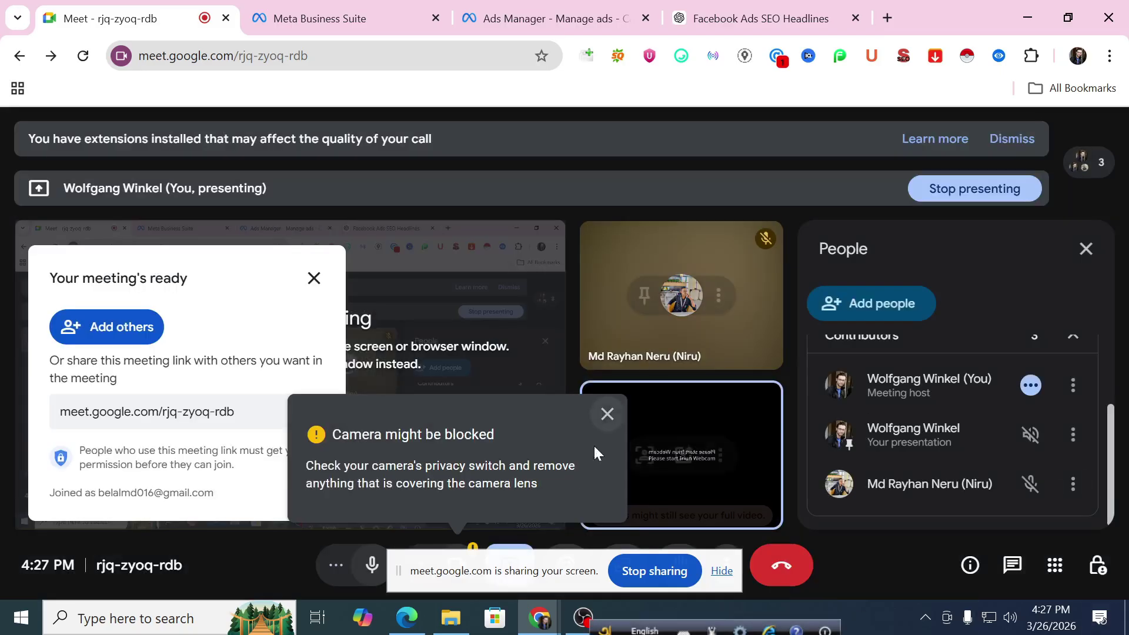
{"action": "left_click_drag", "start_coordinate": [548, 578], "coordinate": [845, 634]}
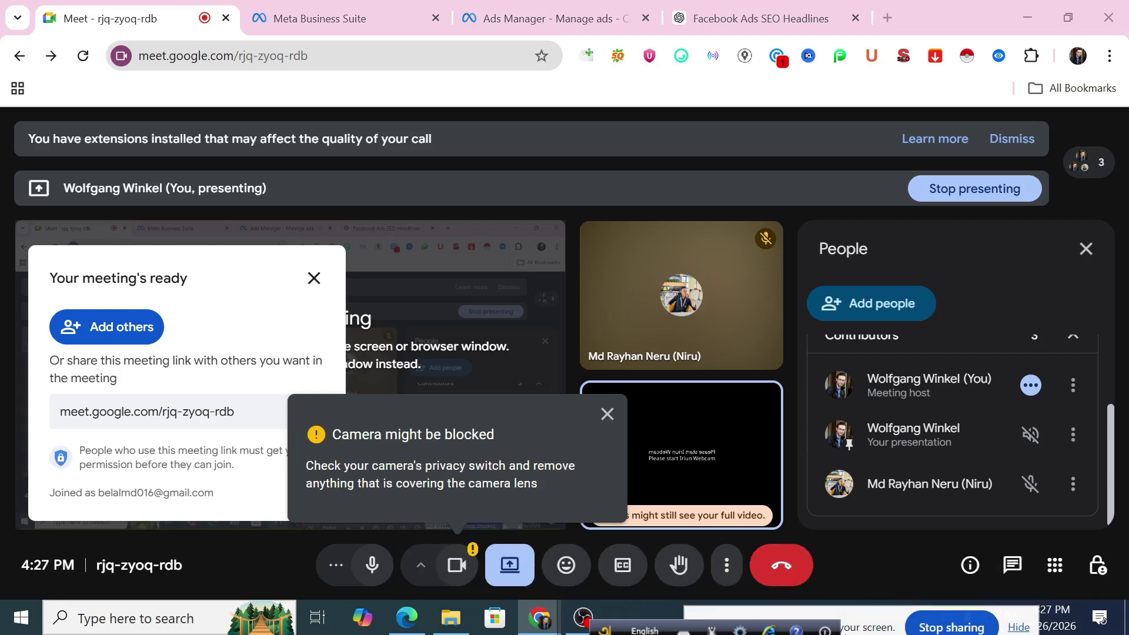
{"action": "left_click", "coordinate": [606, 414]}
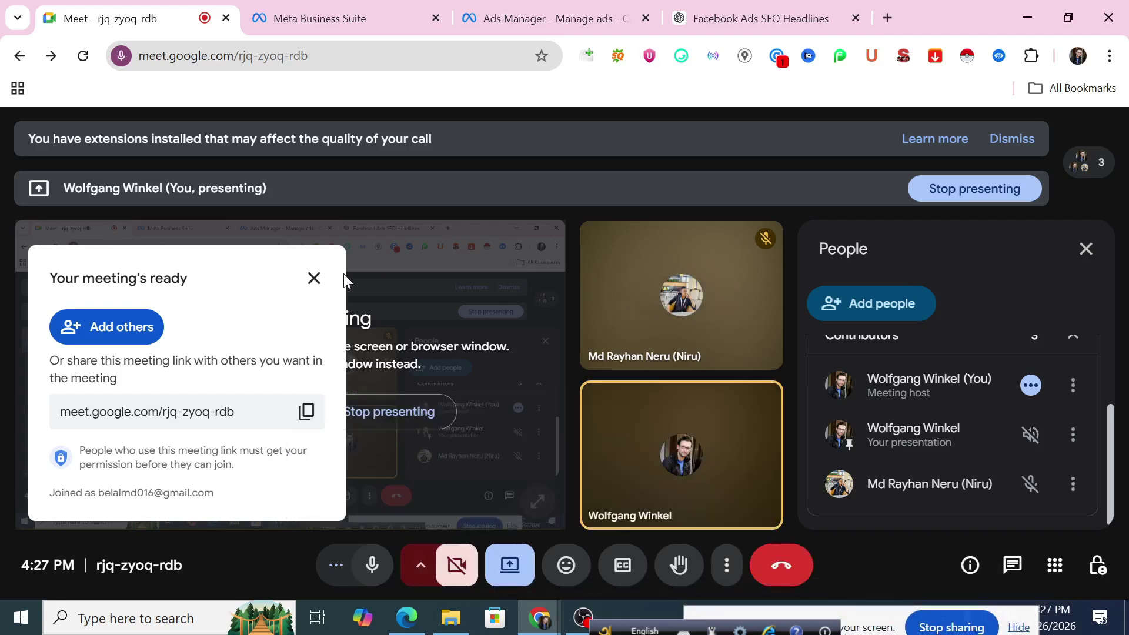
{"action": "left_click", "coordinate": [314, 279]}
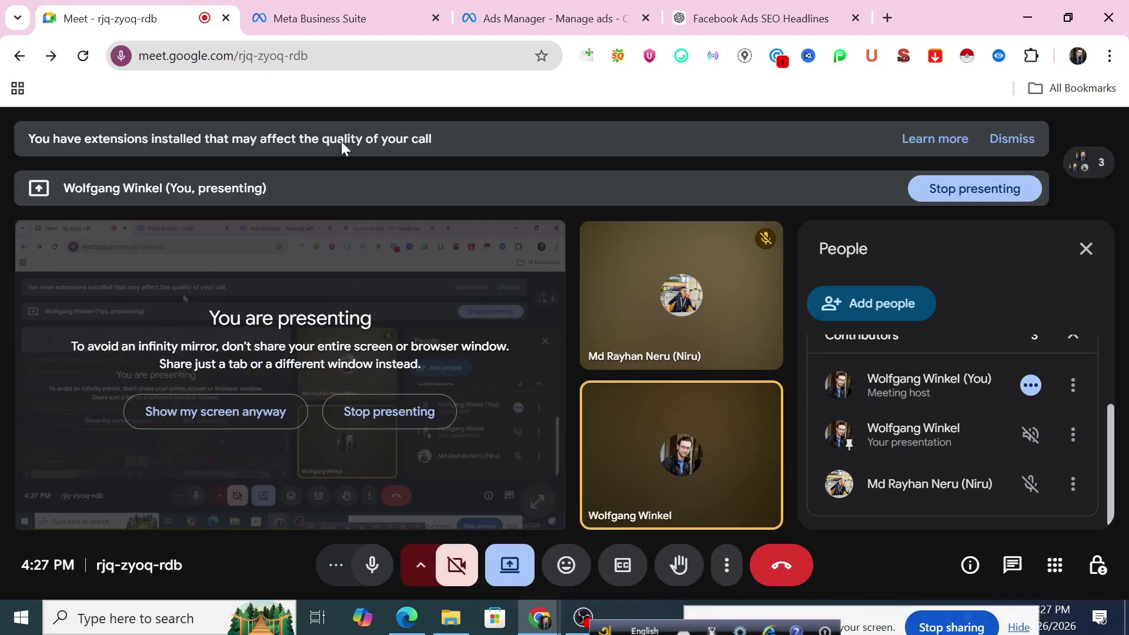
Step: Copy the current meeting's link from the browser address
{"action": "left_click", "coordinate": [332, 59]}
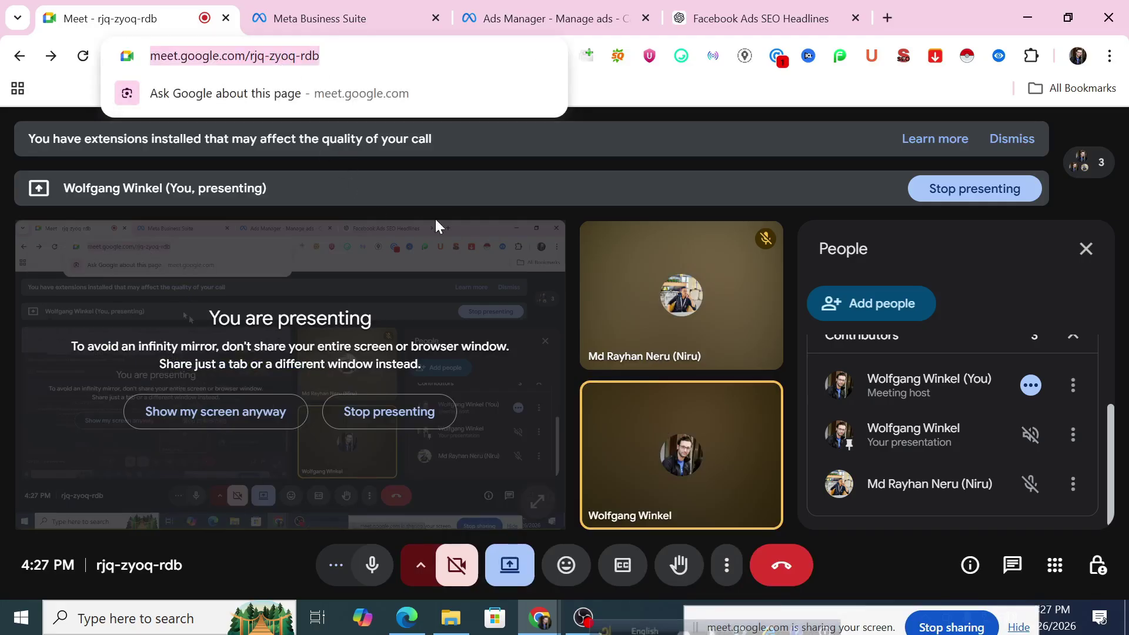
{"action": "left_click", "coordinate": [380, 54]}
{"action": "left_click_drag", "start_coordinate": [380, 61], "coordinate": [181, 59]}
{"action": "right_click", "coordinate": [205, 59]}
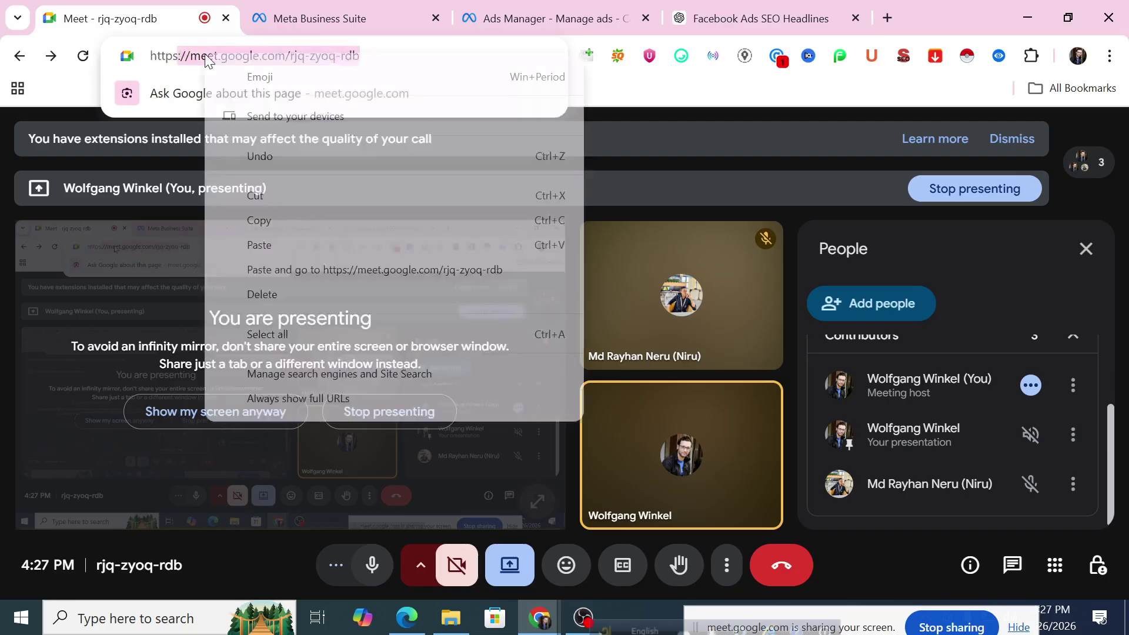
{"action": "left_click", "coordinate": [253, 222]}
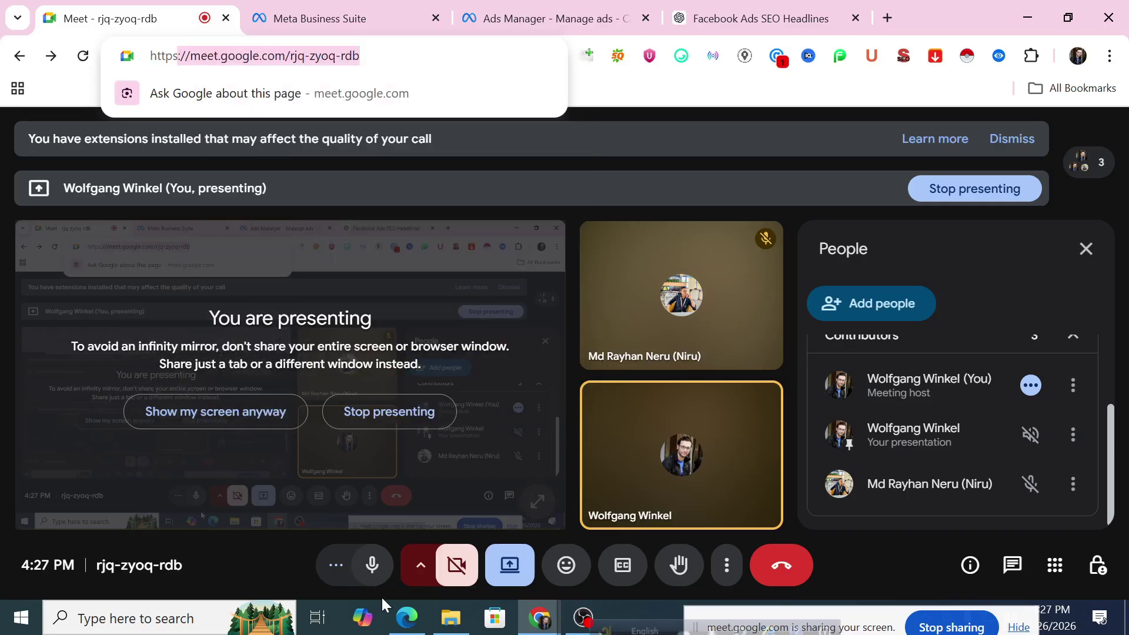
Step: Check the BATCH-647 group chat on Facebook in Microsoft Edge, and return to the Google Meet window
{"action": "left_click", "coordinate": [407, 617]}
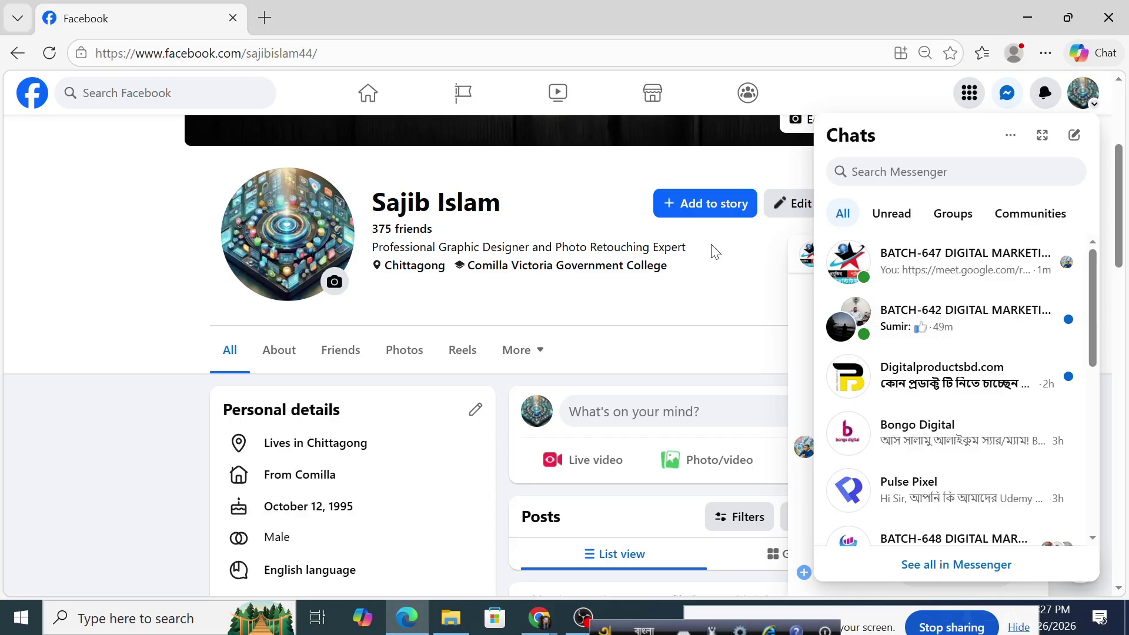
{"action": "left_click", "coordinate": [940, 277]}
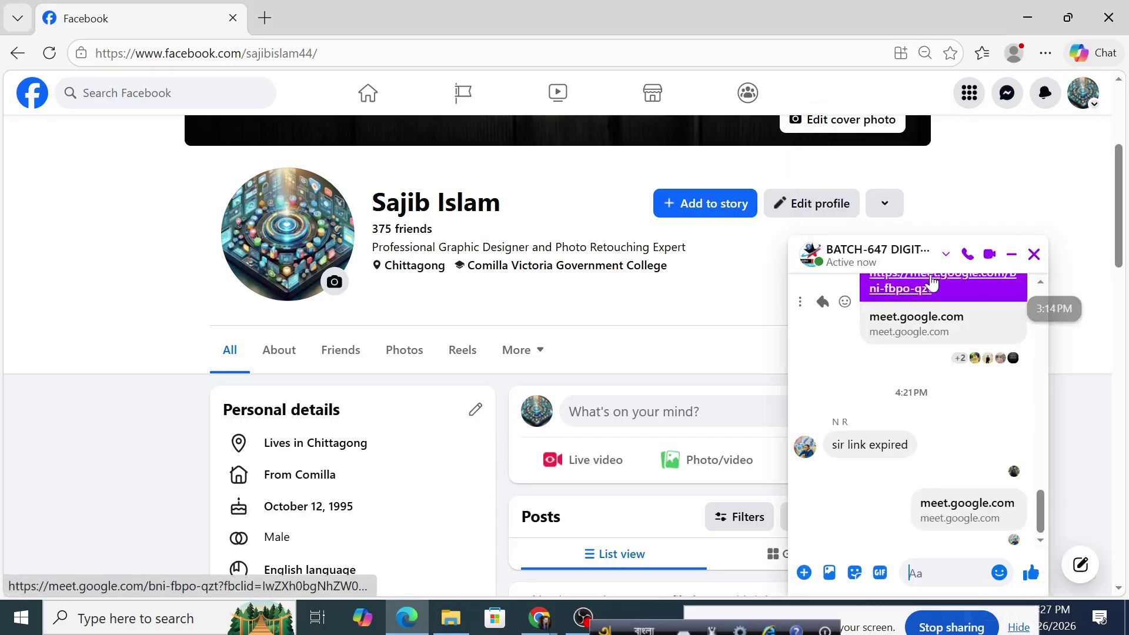
{"action": "left_click", "coordinate": [479, 556]}
{"action": "mouse_move", "coordinate": [763, 403]}
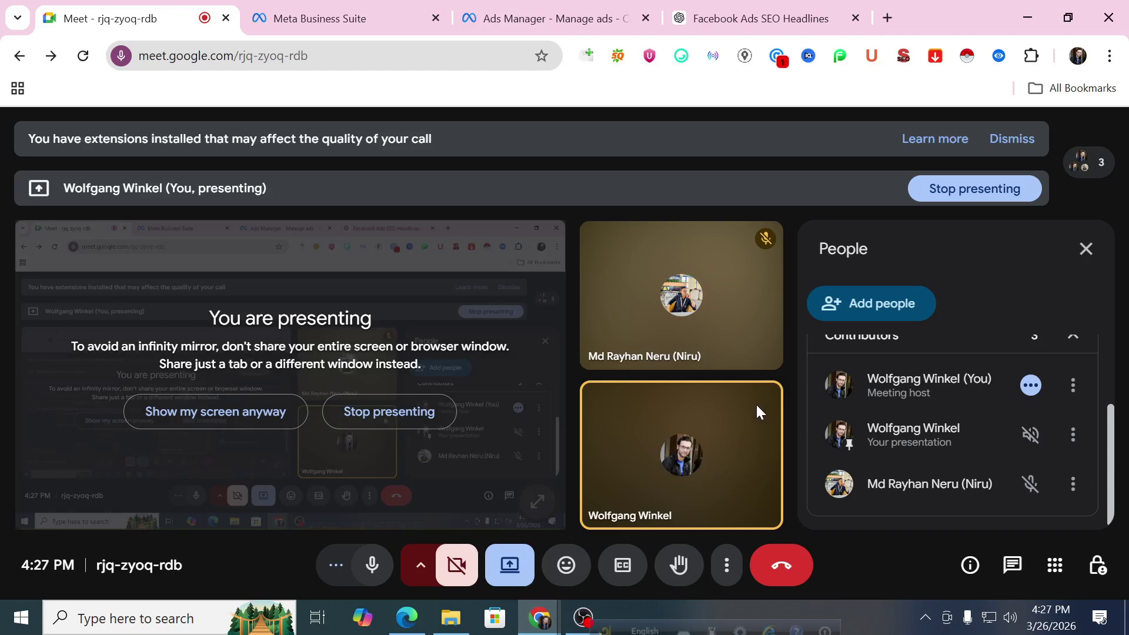
Step: Switch to Ads Manager and review the Website Ranking Service Post ad's identity, ad setup and destination settings
{"action": "left_click", "coordinate": [821, 9]}
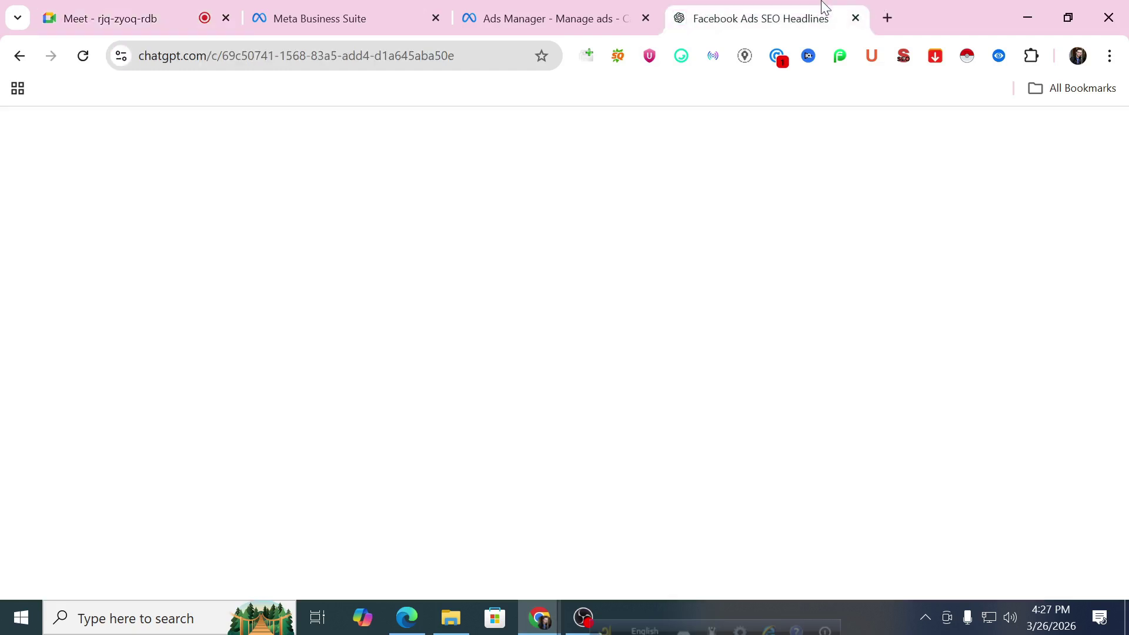
{"action": "left_click", "coordinate": [500, 7]}
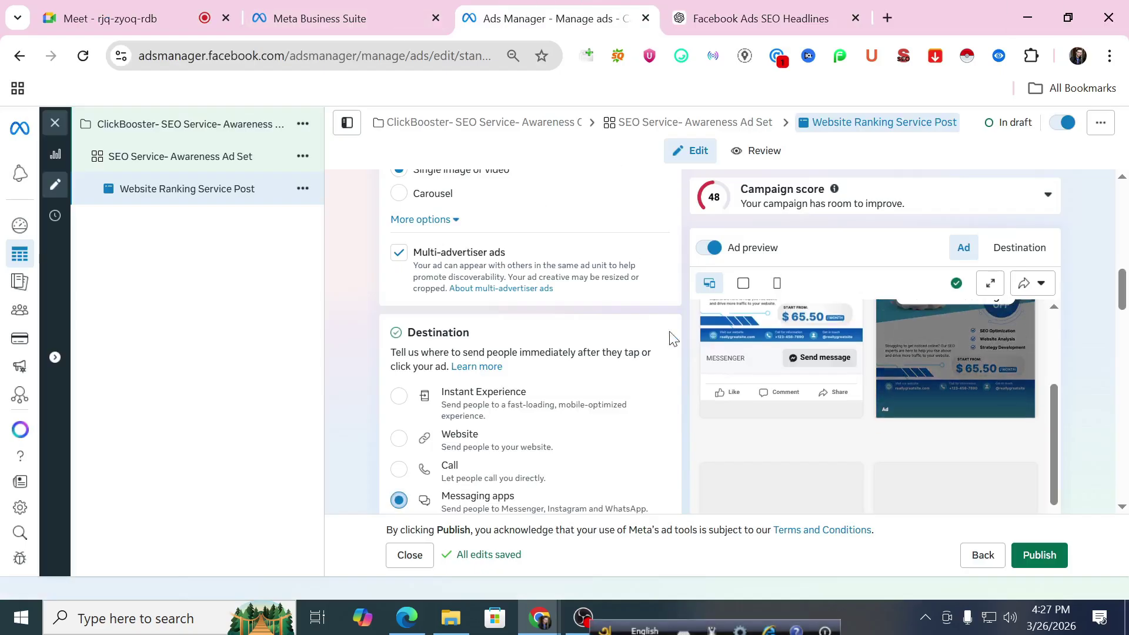
{"action": "scroll", "coordinate": [655, 339], "scroll_direction": "down", "scroll_amount": 1}
{"action": "scroll", "coordinate": [655, 340], "scroll_direction": "down", "scroll_amount": 1}
{"action": "scroll", "coordinate": [654, 339], "scroll_direction": "up", "scroll_amount": 8}
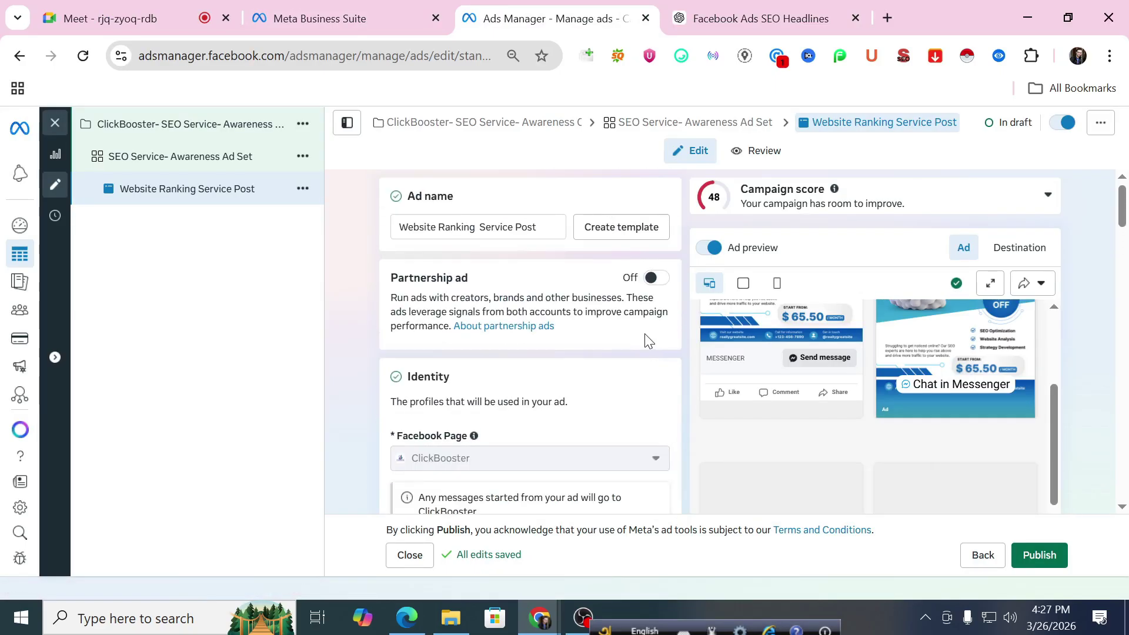
{"action": "scroll", "coordinate": [499, 247], "scroll_direction": "down", "scroll_amount": 3}
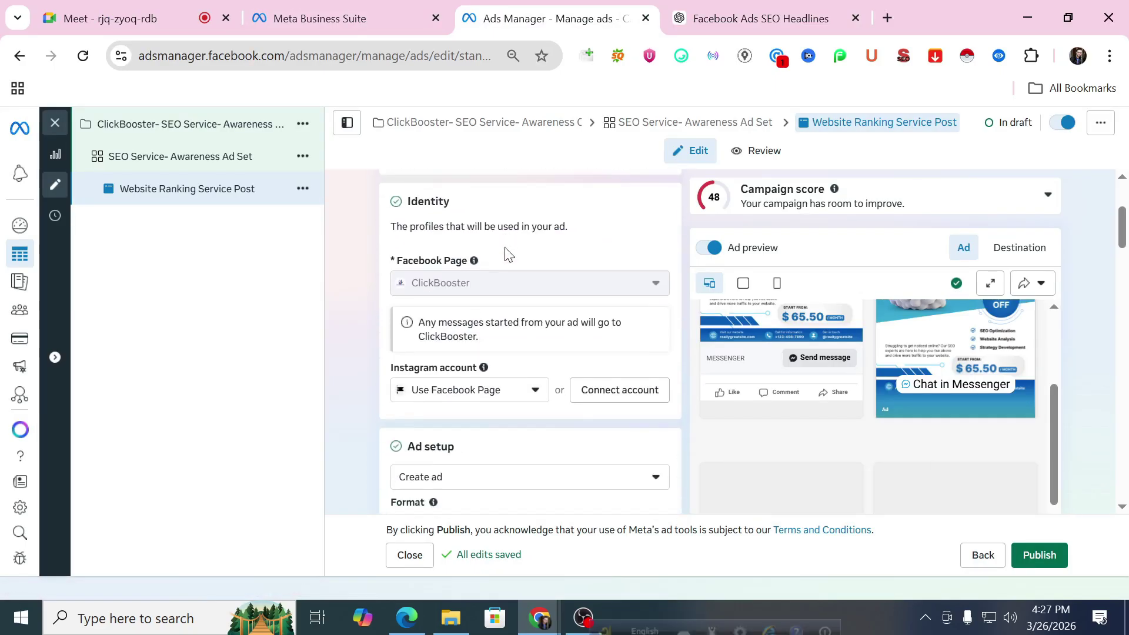
{"action": "scroll", "coordinate": [534, 310], "scroll_direction": "down", "scroll_amount": 3}
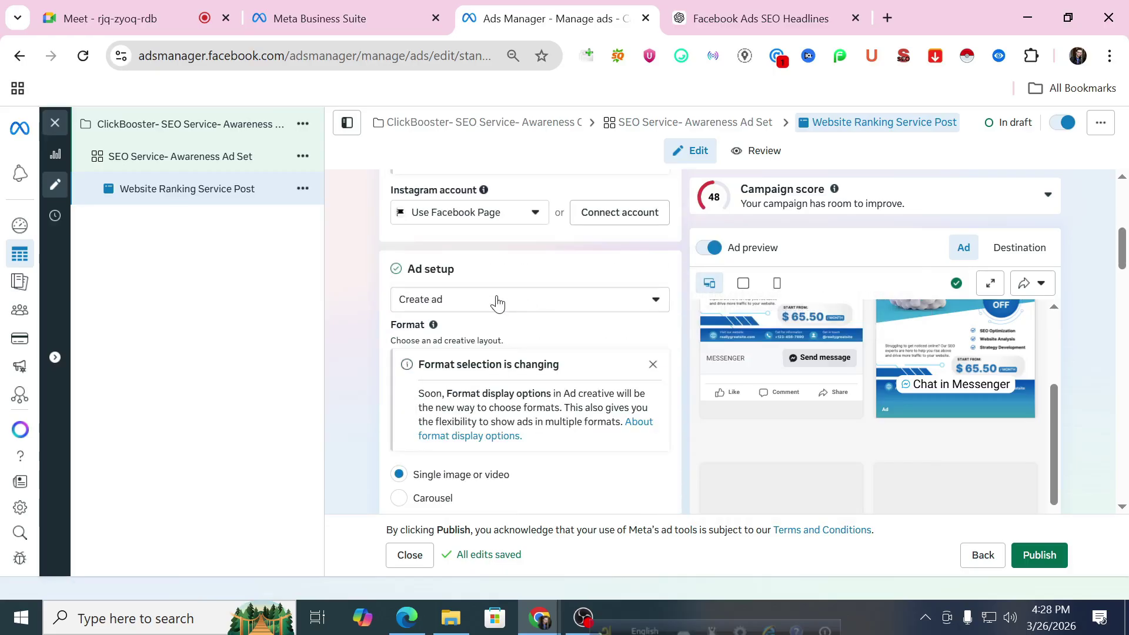
{"action": "scroll", "coordinate": [501, 317], "scroll_direction": "down", "scroll_amount": 7}
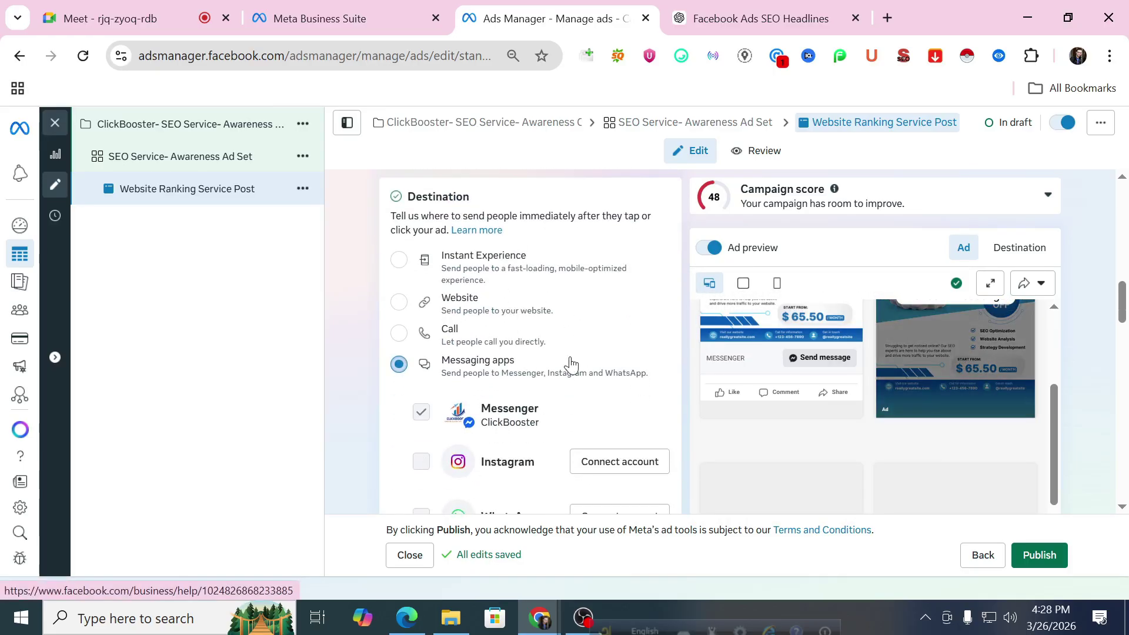
{"action": "scroll", "coordinate": [564, 360], "scroll_direction": "down", "scroll_amount": 2}
{"action": "scroll", "coordinate": [568, 359], "scroll_direction": "up", "scroll_amount": 2}
Step: Change the ad's destination to Call, accepting removal of the customized assets, and review the phone number field and ad preview
{"action": "left_click", "coordinate": [400, 334]}
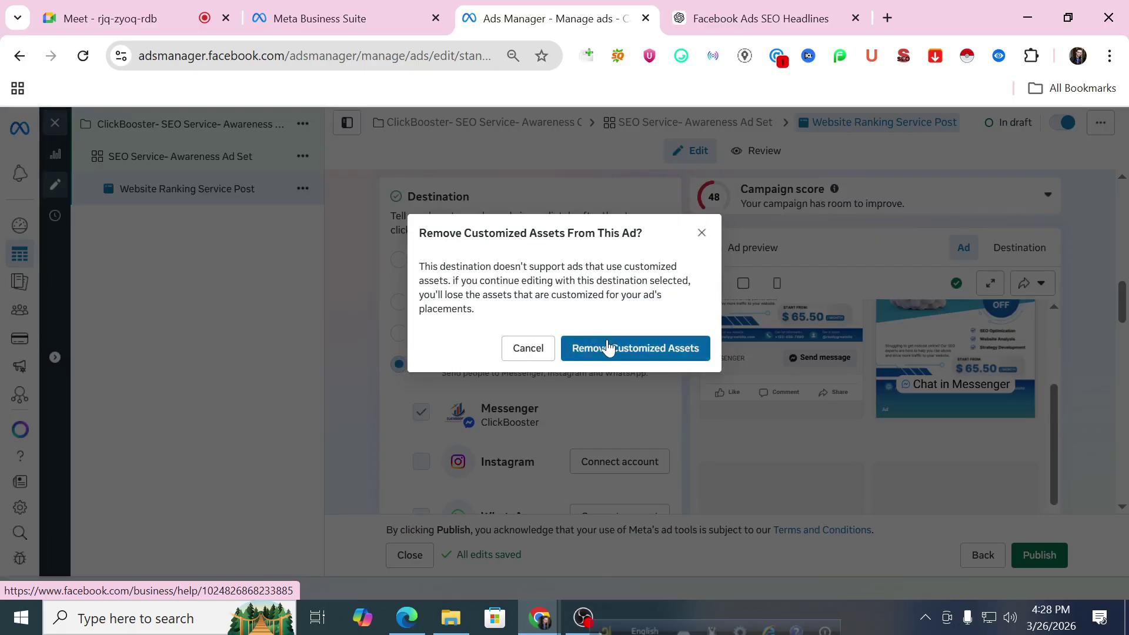
{"action": "left_click", "coordinate": [605, 348]}
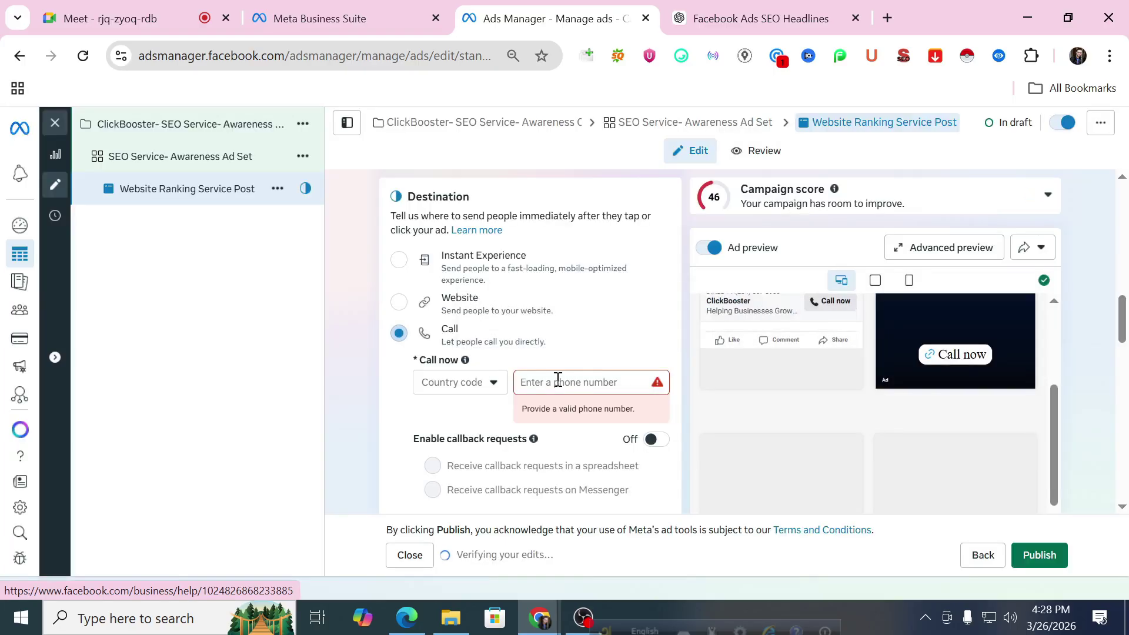
{"action": "scroll", "coordinate": [1120, 452], "scroll_direction": "up", "scroll_amount": 2}
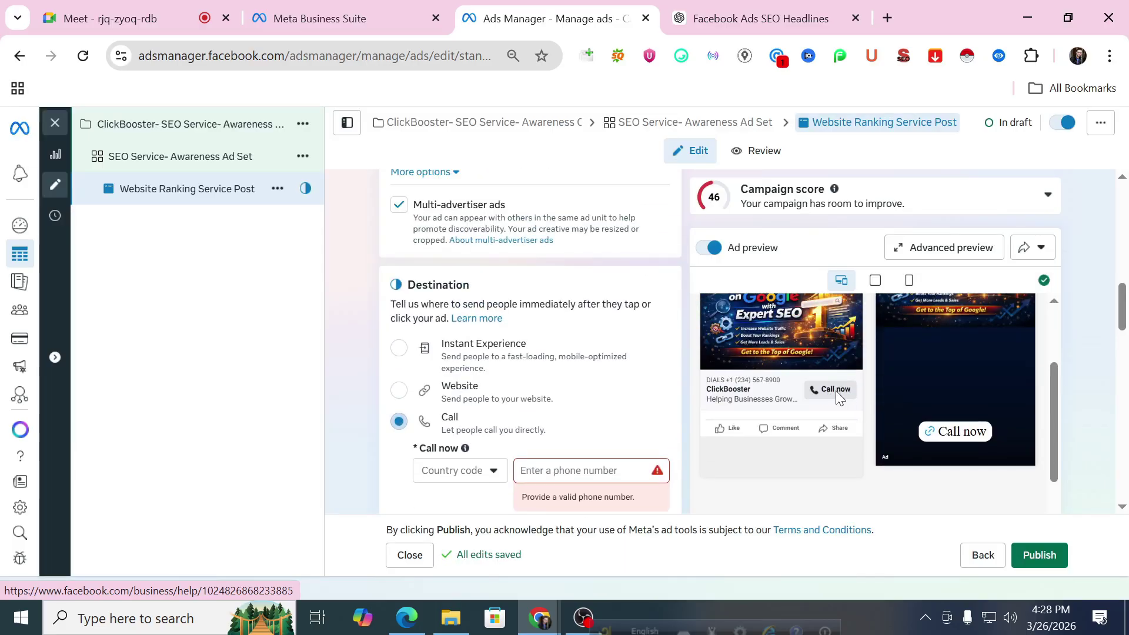
{"action": "scroll", "coordinate": [503, 405], "scroll_direction": "down", "scroll_amount": 2}
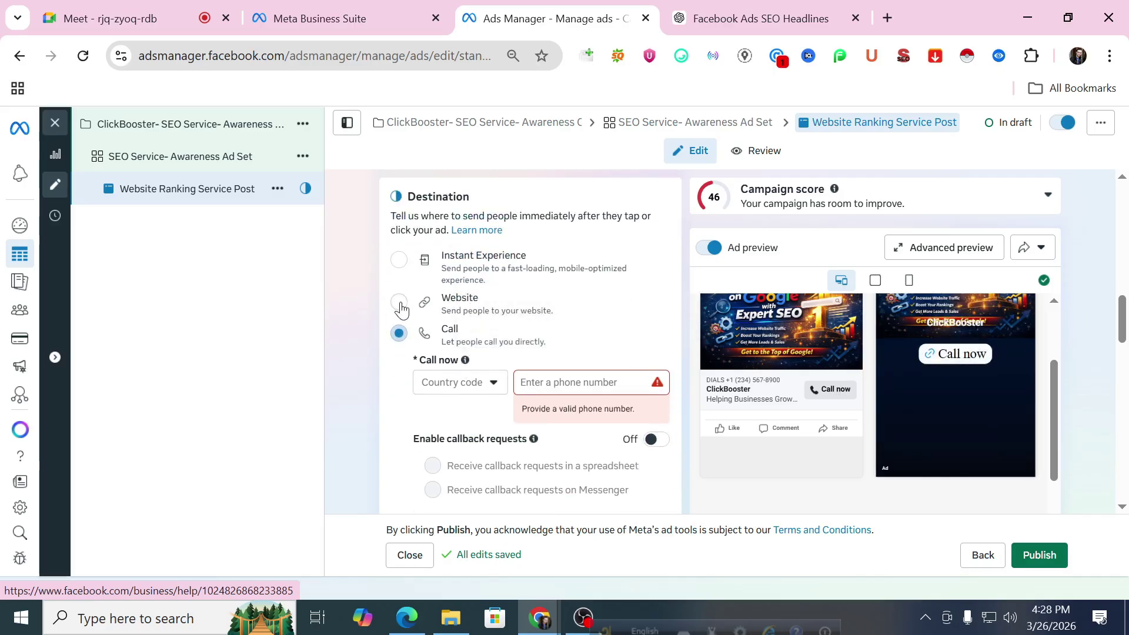
{"action": "scroll", "coordinate": [1006, 400], "scroll_direction": "up", "scroll_amount": 2}
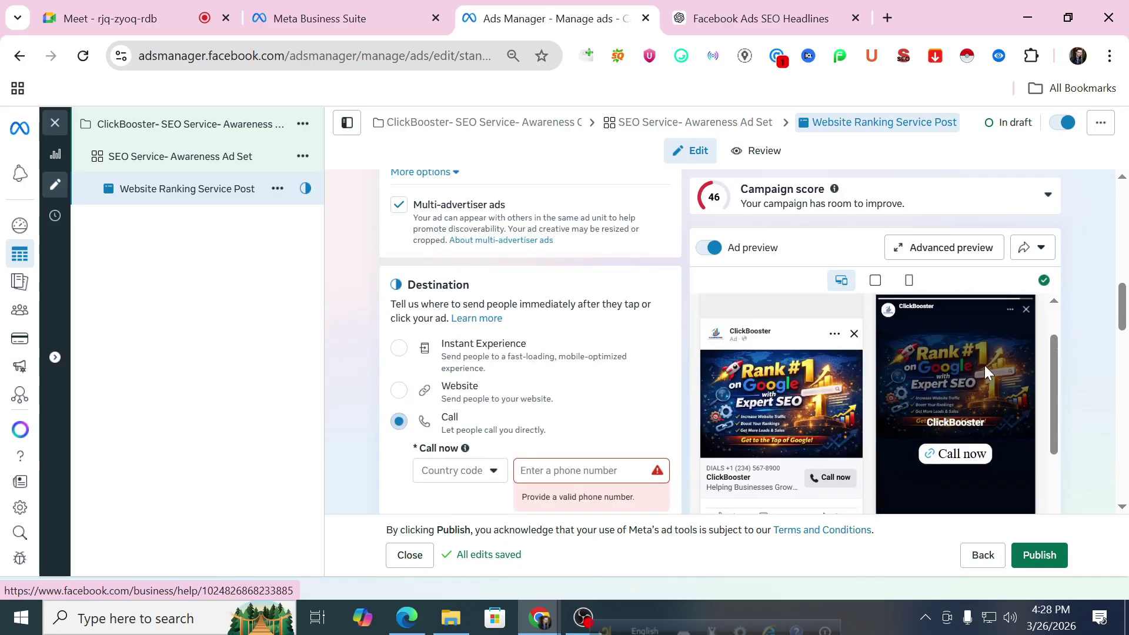
Step: Change the ad's destination to Website and review its URL, display link, mobile app and browser add-on options
{"action": "scroll", "coordinate": [467, 406], "scroll_direction": "down", "scroll_amount": 1}
{"action": "scroll", "coordinate": [466, 405], "scroll_direction": "down", "scroll_amount": 1}
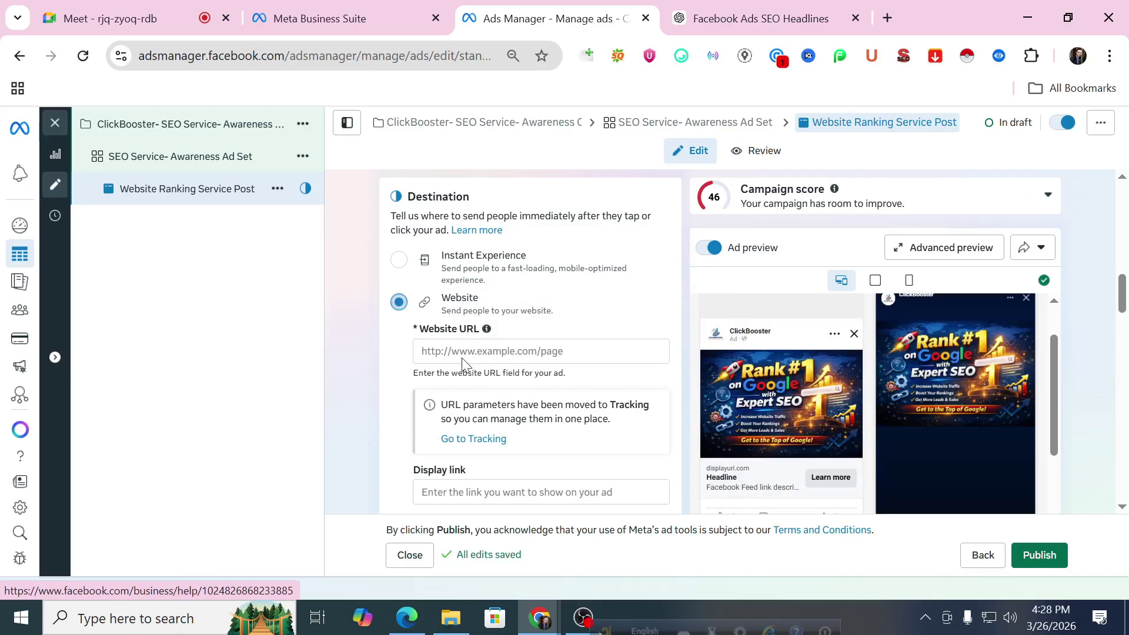
{"action": "scroll", "coordinate": [500, 365], "scroll_direction": "down", "scroll_amount": 4}
{"action": "scroll", "coordinate": [500, 362], "scroll_direction": "down", "scroll_amount": 2}
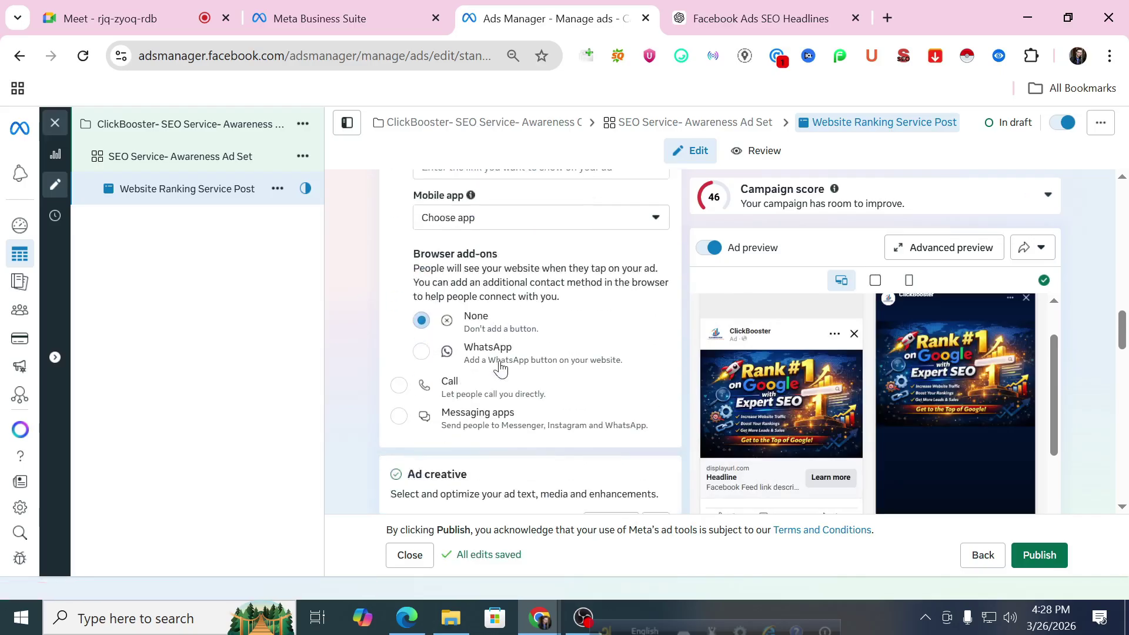
{"action": "scroll", "coordinate": [464, 383], "scroll_direction": "up", "scroll_amount": 3}
{"action": "scroll", "coordinate": [466, 383], "scroll_direction": "up", "scroll_amount": 1}
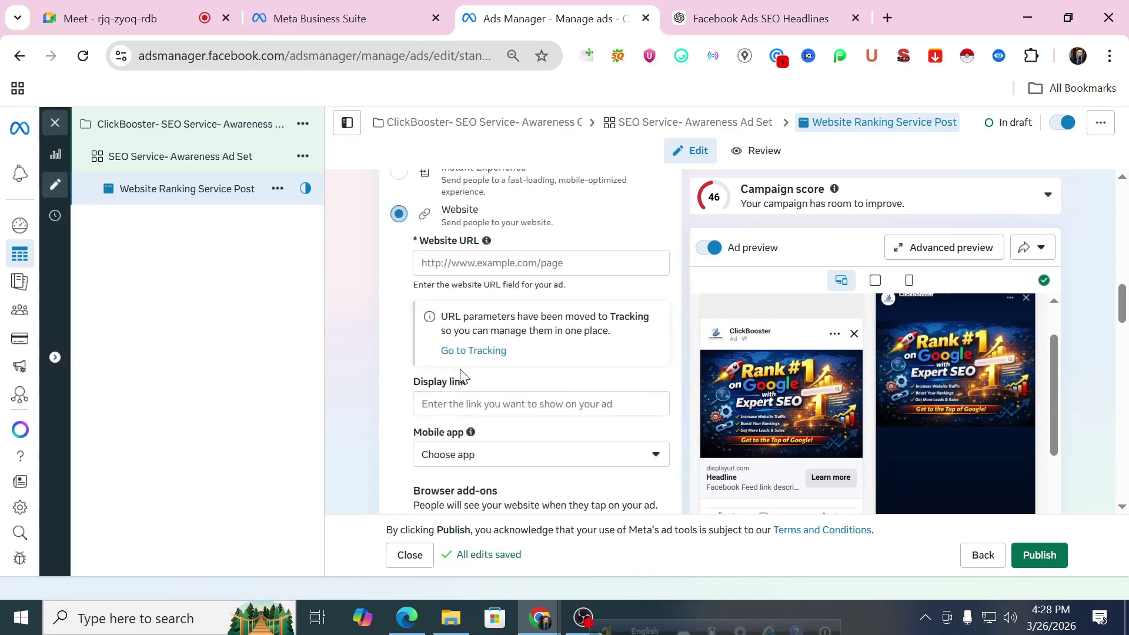
Step: Set the ad's destination to Messaging apps and review the ad creative, suggested chat template and tracking sections
{"action": "scroll", "coordinate": [461, 373], "scroll_direction": "down", "scroll_amount": 3}
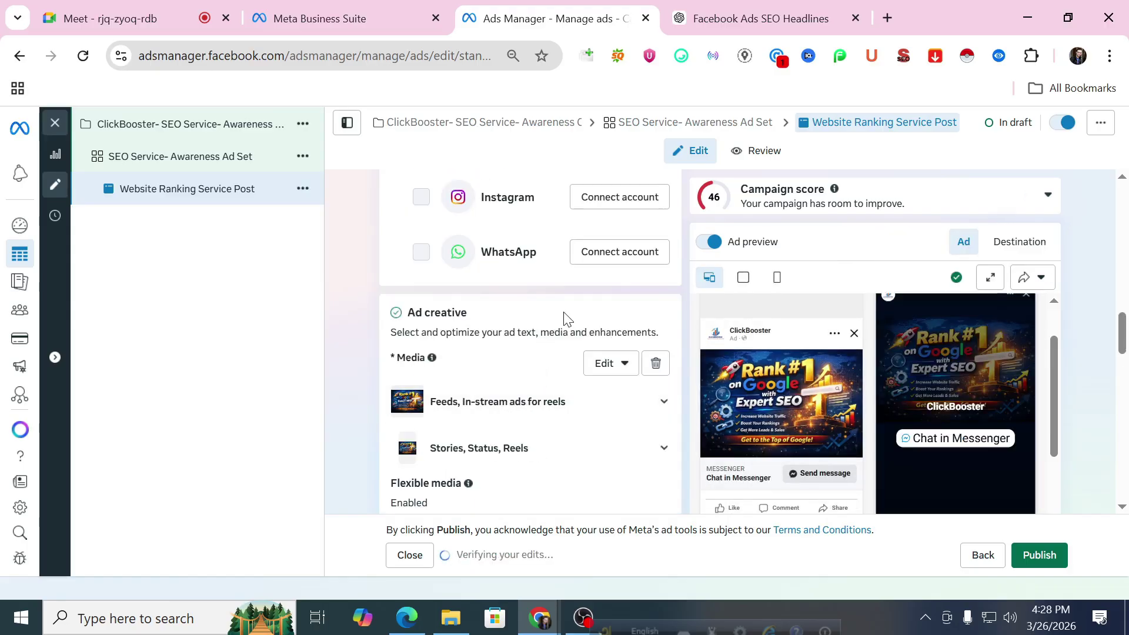
{"action": "scroll", "coordinate": [565, 320], "scroll_direction": "down", "scroll_amount": 6}
{"action": "scroll", "coordinate": [567, 320], "scroll_direction": "down", "scroll_amount": 9}
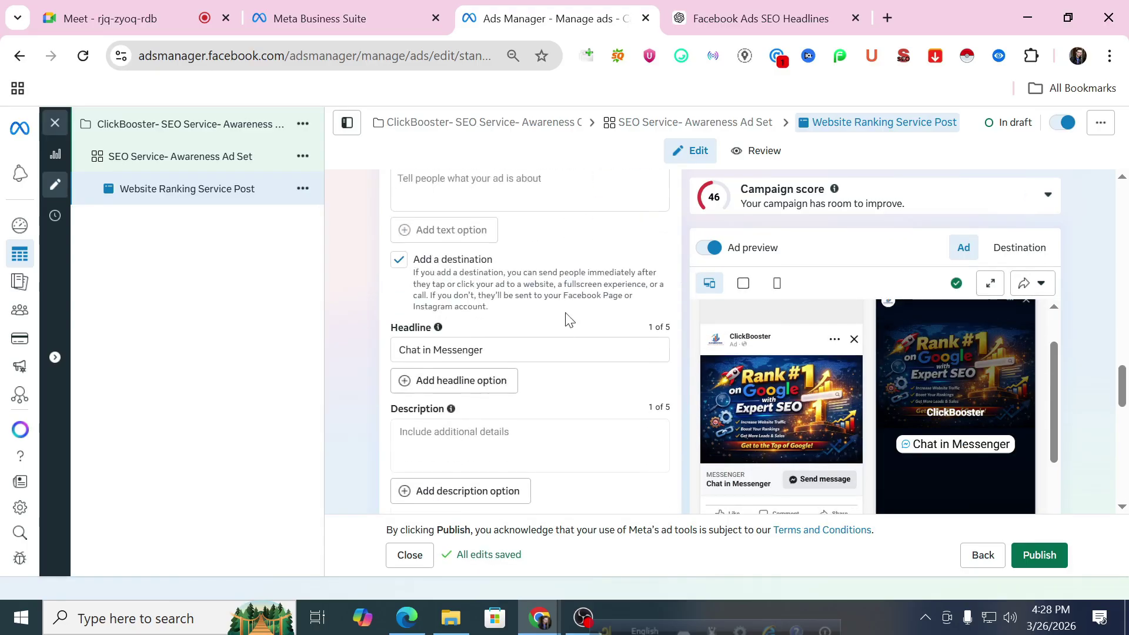
{"action": "scroll", "coordinate": [567, 318], "scroll_direction": "down", "scroll_amount": 5}
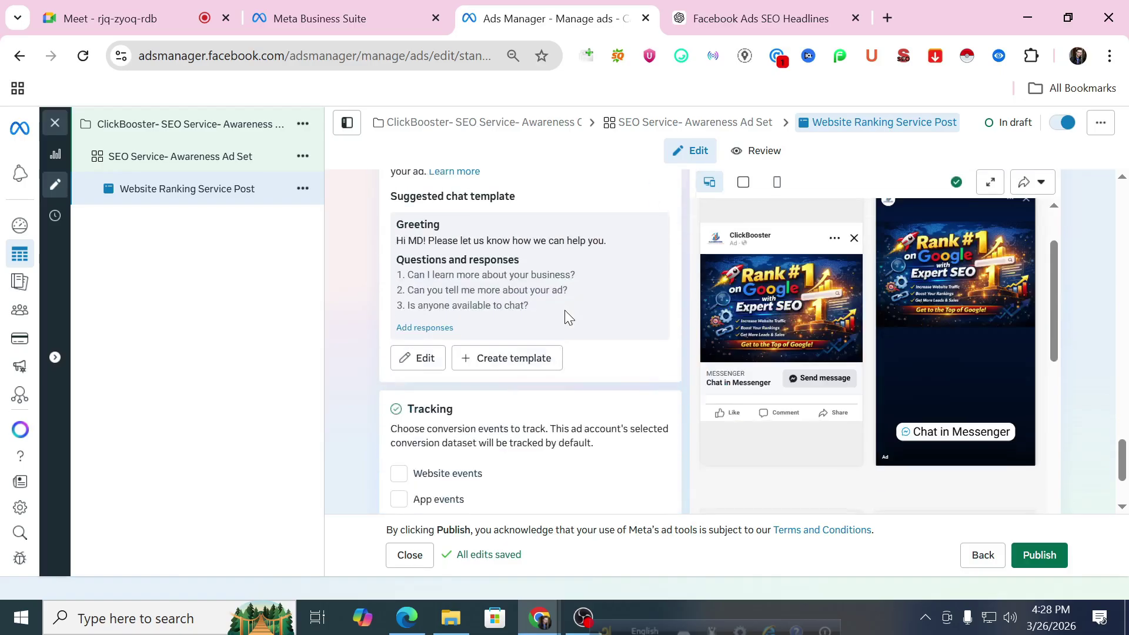
{"action": "scroll", "coordinate": [533, 302], "scroll_direction": "up", "scroll_amount": 5}
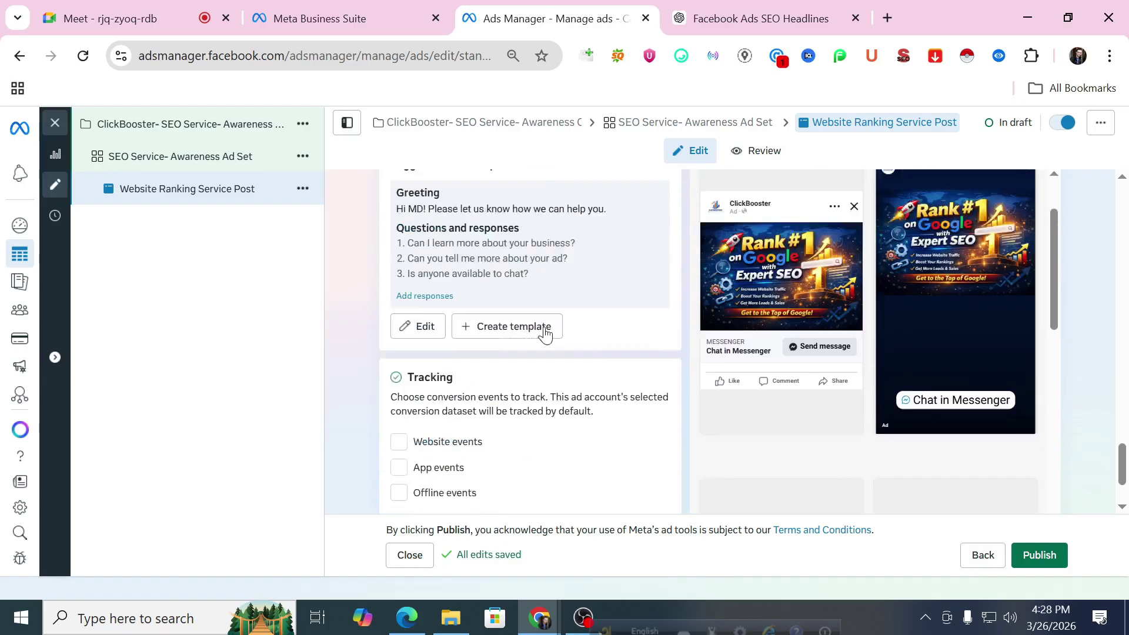
Step: Open the suggested chat template for editing and review its greeting text and chat preview
{"action": "scroll", "coordinate": [536, 334], "scroll_direction": "down", "scroll_amount": 2}
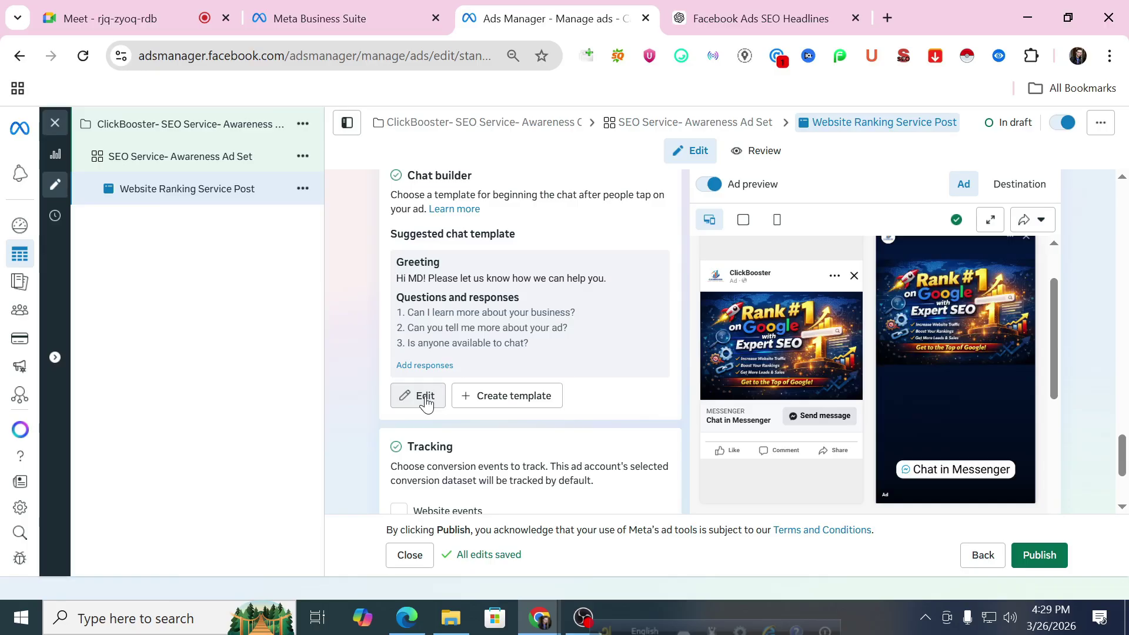
{"action": "left_click", "coordinate": [426, 402]}
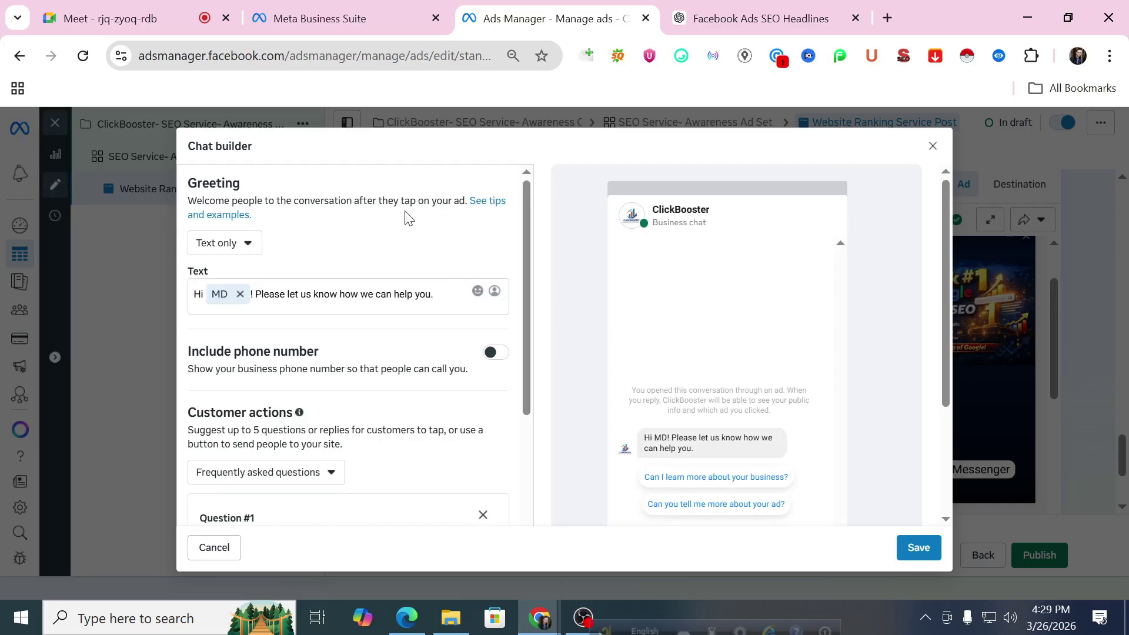
{"action": "scroll", "coordinate": [759, 331], "scroll_direction": "down", "scroll_amount": 2}
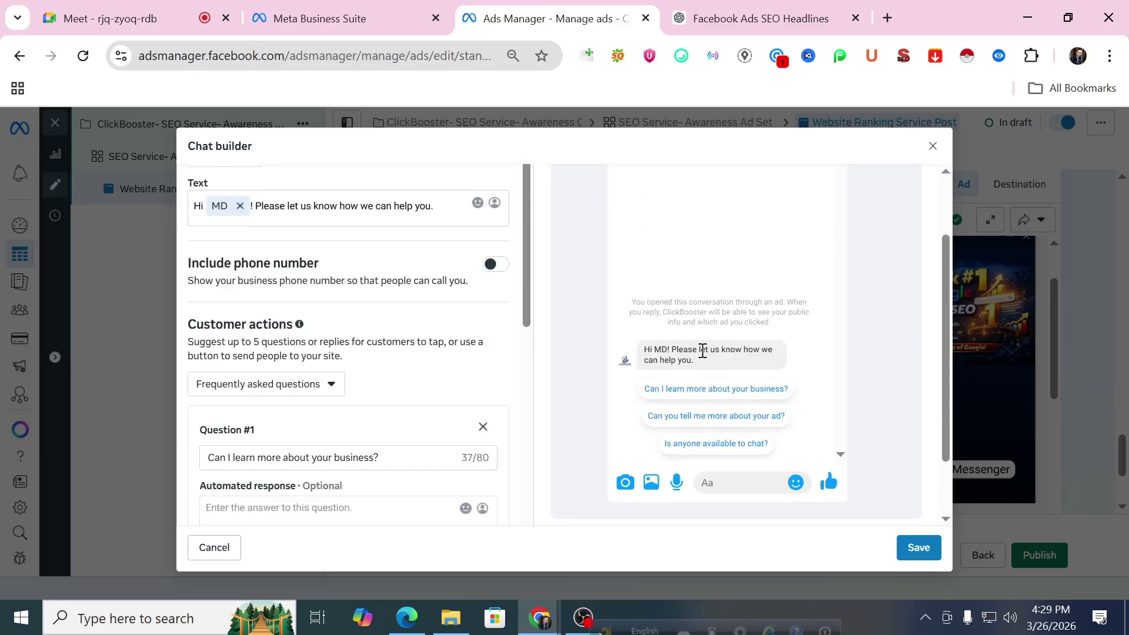
{"action": "scroll", "coordinate": [702, 352], "scroll_direction": "up", "scroll_amount": 2}
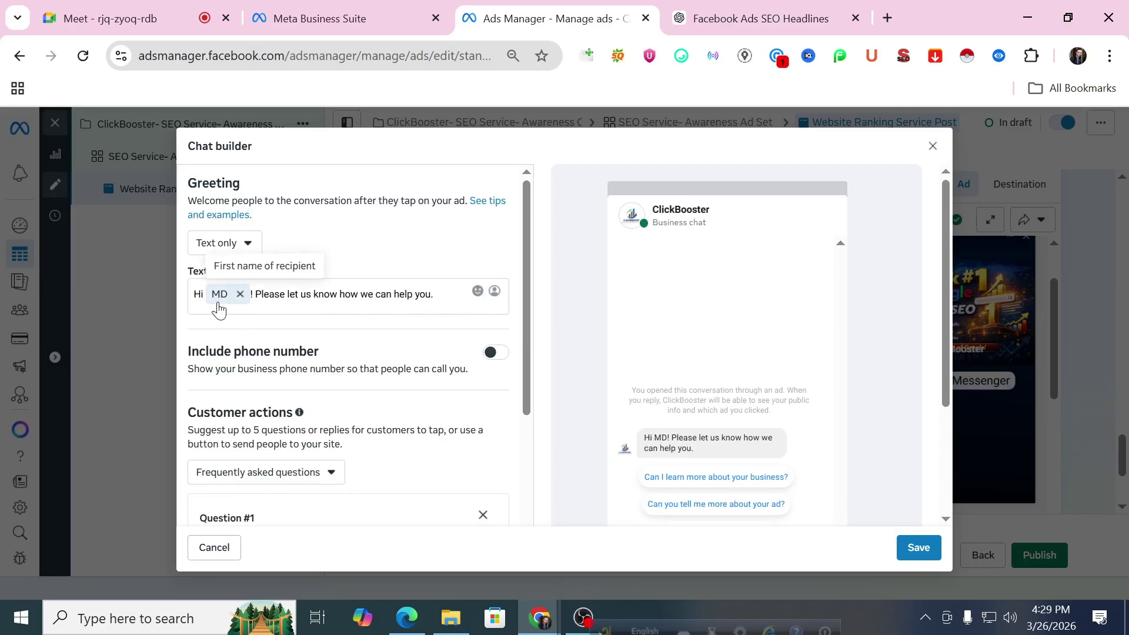
{"action": "left_click_drag", "start_coordinate": [256, 293], "coordinate": [423, 298]}
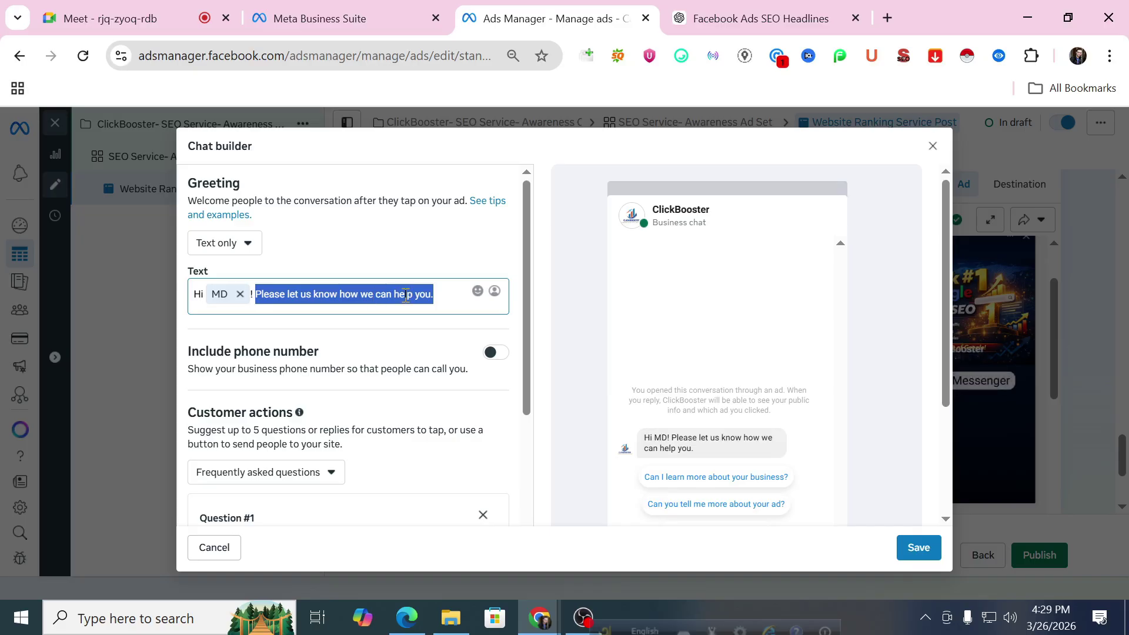
{"action": "scroll", "coordinate": [407, 295], "scroll_direction": "down", "scroll_amount": 2}
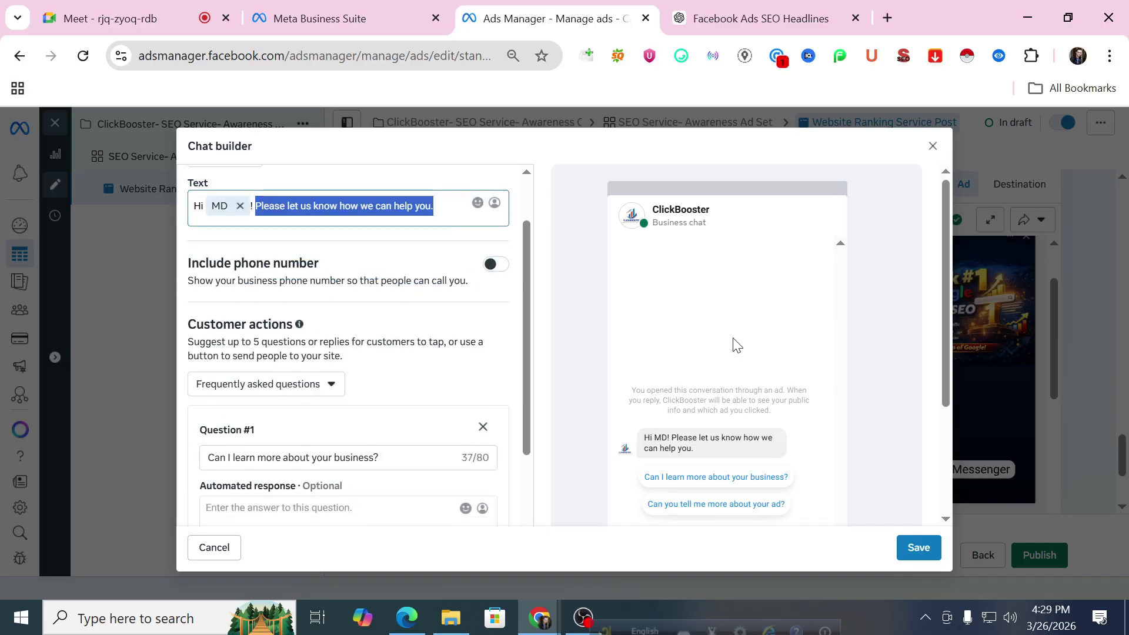
Step: Try including a business phone number in the chat template, check its call fields, and switch the option back off
{"action": "left_click", "coordinate": [497, 266]}
{"action": "left_click", "coordinate": [500, 268]}
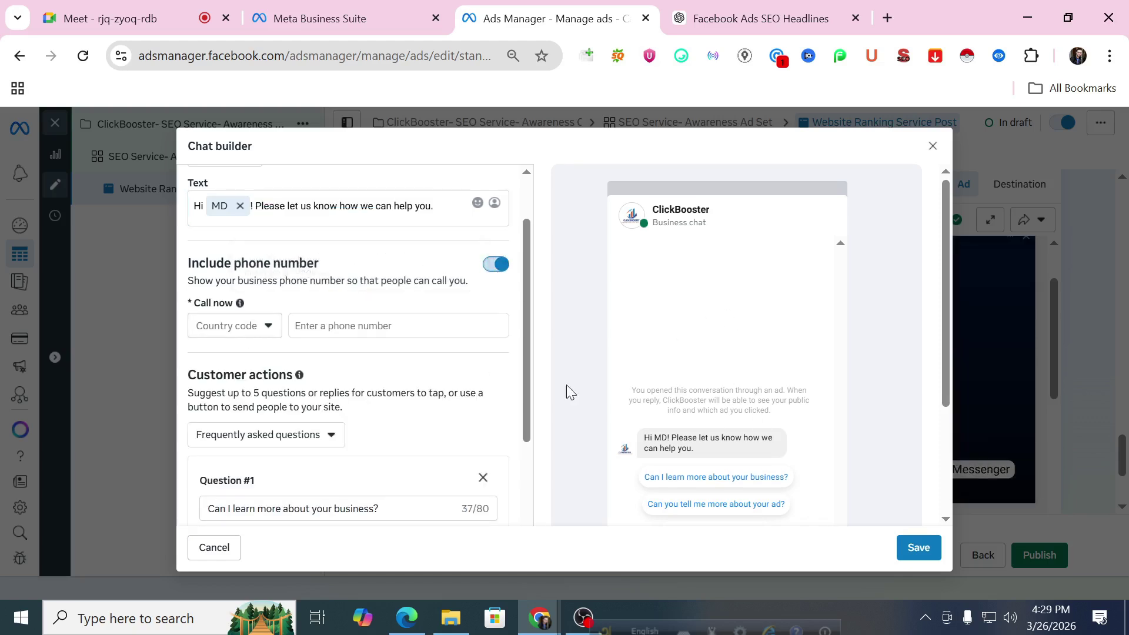
{"action": "scroll", "coordinate": [695, 360], "scroll_direction": "down", "scroll_amount": 2}
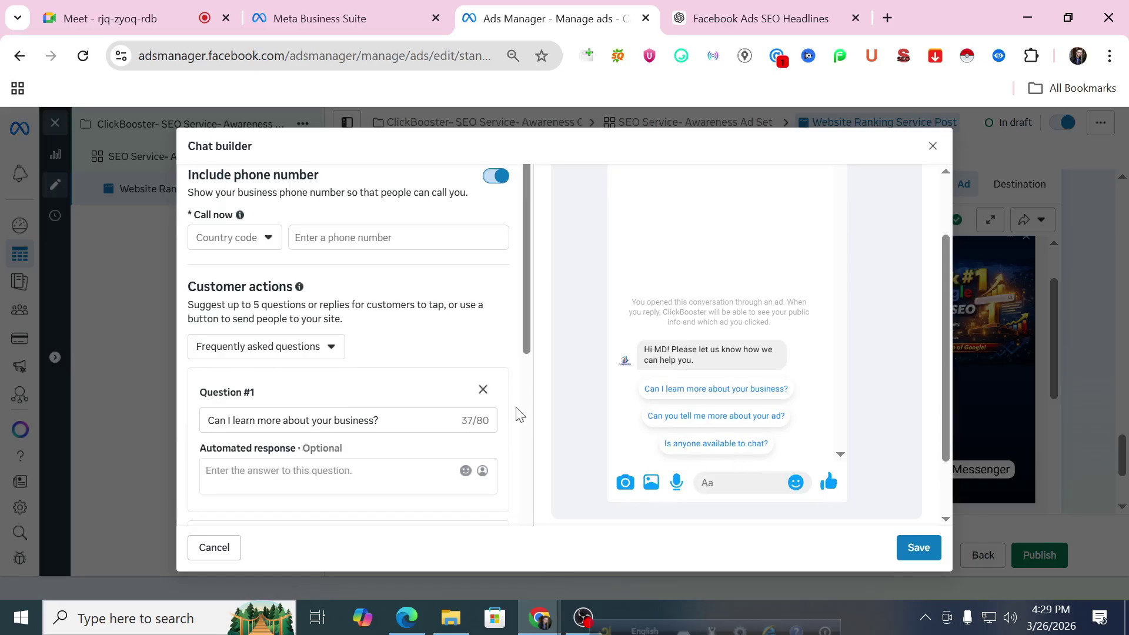
{"action": "scroll", "coordinate": [297, 291], "scroll_direction": "up", "scroll_amount": 1}
{"action": "left_click", "coordinate": [495, 264]}
Step: Review the chat template's frequently asked questions, automated response fields, follow-up message and template name
{"action": "scroll", "coordinate": [456, 277], "scroll_direction": "down", "scroll_amount": 3}
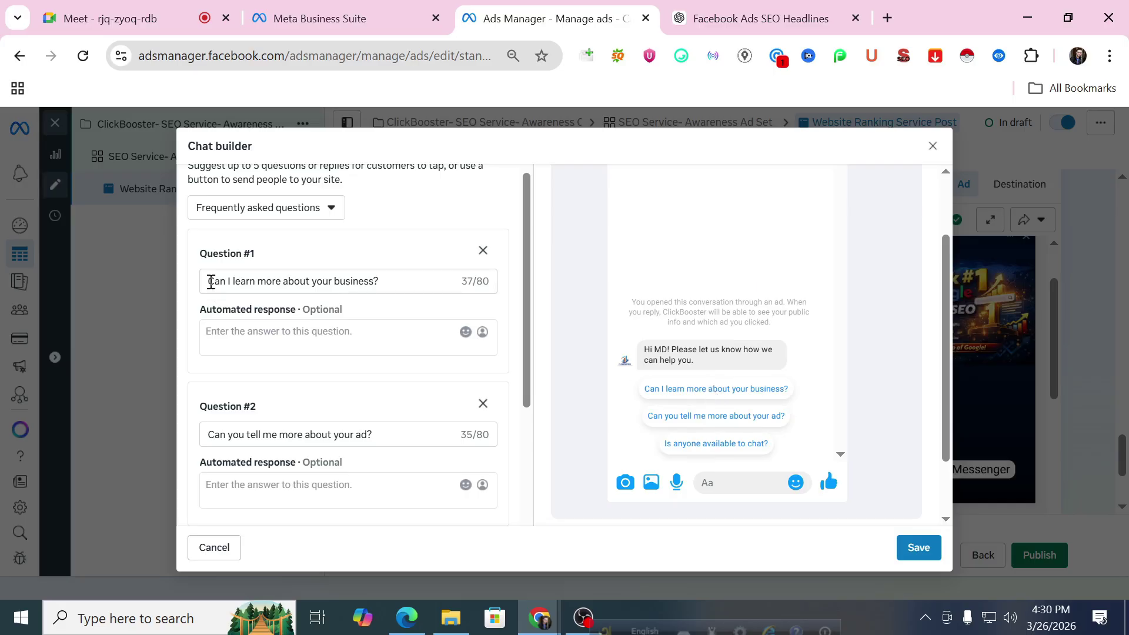
{"action": "scroll", "coordinate": [269, 287], "scroll_direction": "down", "scroll_amount": 3}
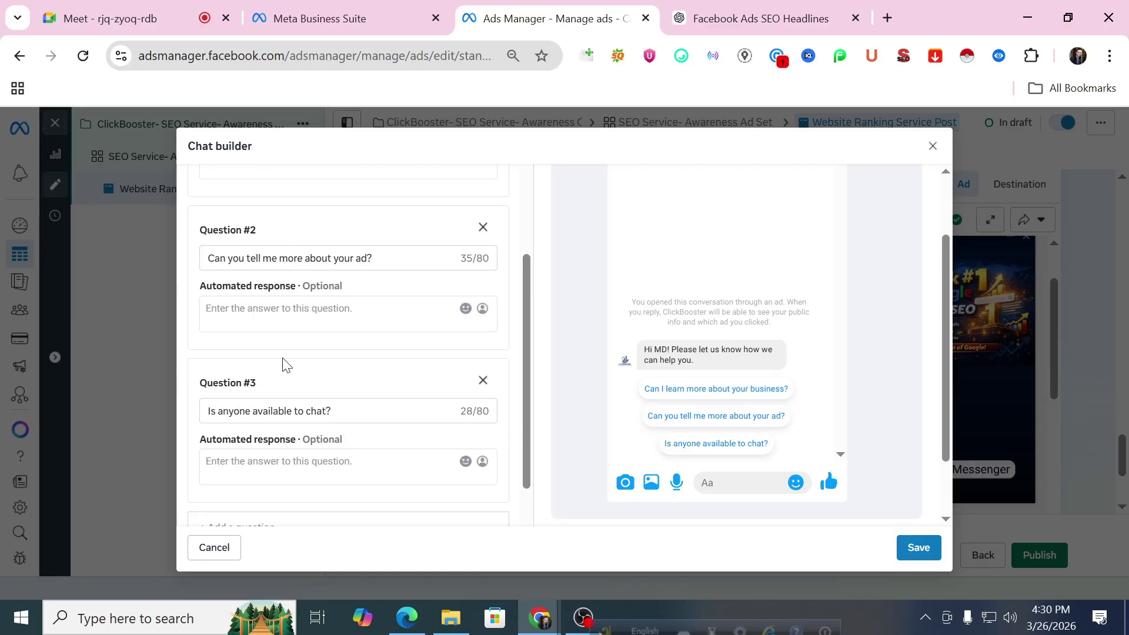
{"action": "scroll", "coordinate": [304, 355], "scroll_direction": "down", "scroll_amount": 3}
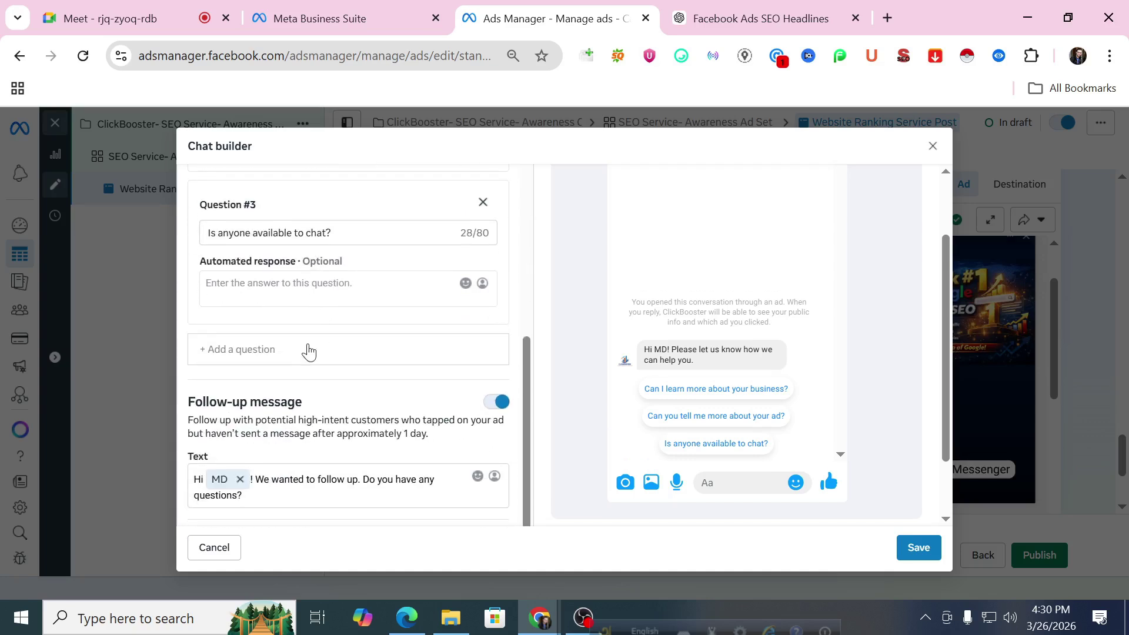
{"action": "scroll", "coordinate": [328, 347], "scroll_direction": "down", "scroll_amount": 1}
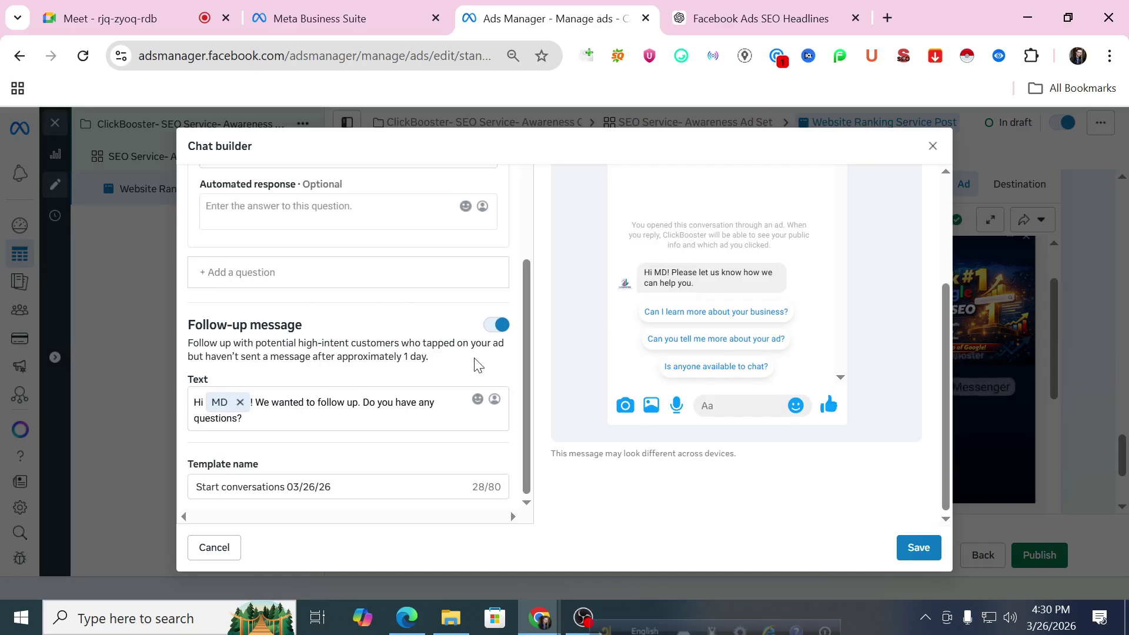
{"action": "left_click", "coordinate": [393, 407]}
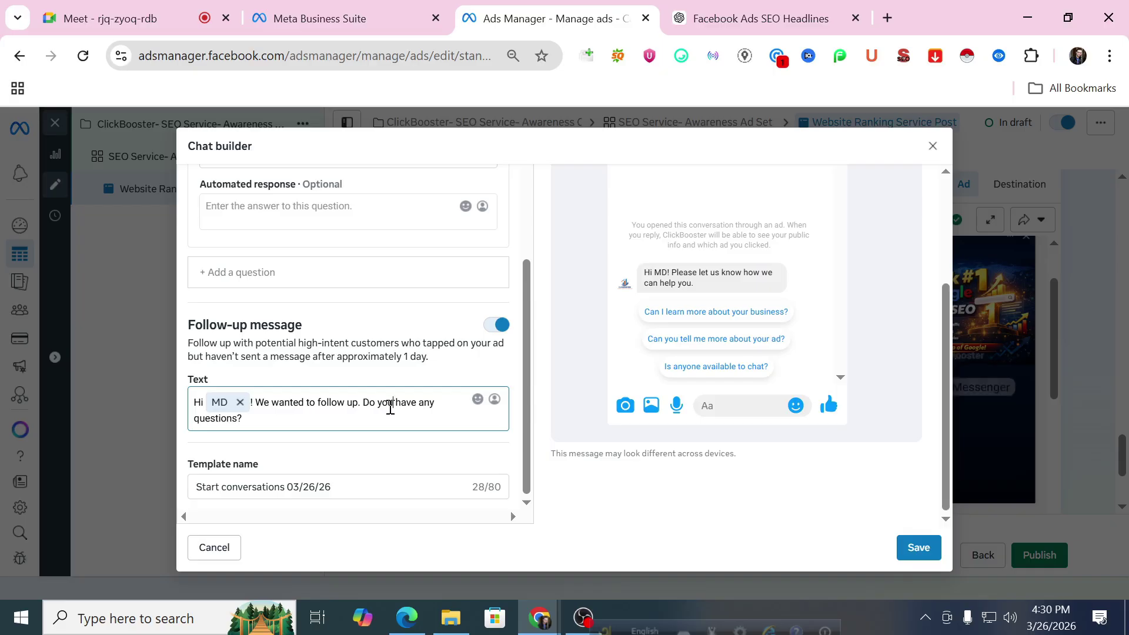
{"action": "left_click_drag", "start_coordinate": [426, 356], "coordinate": [189, 337]}
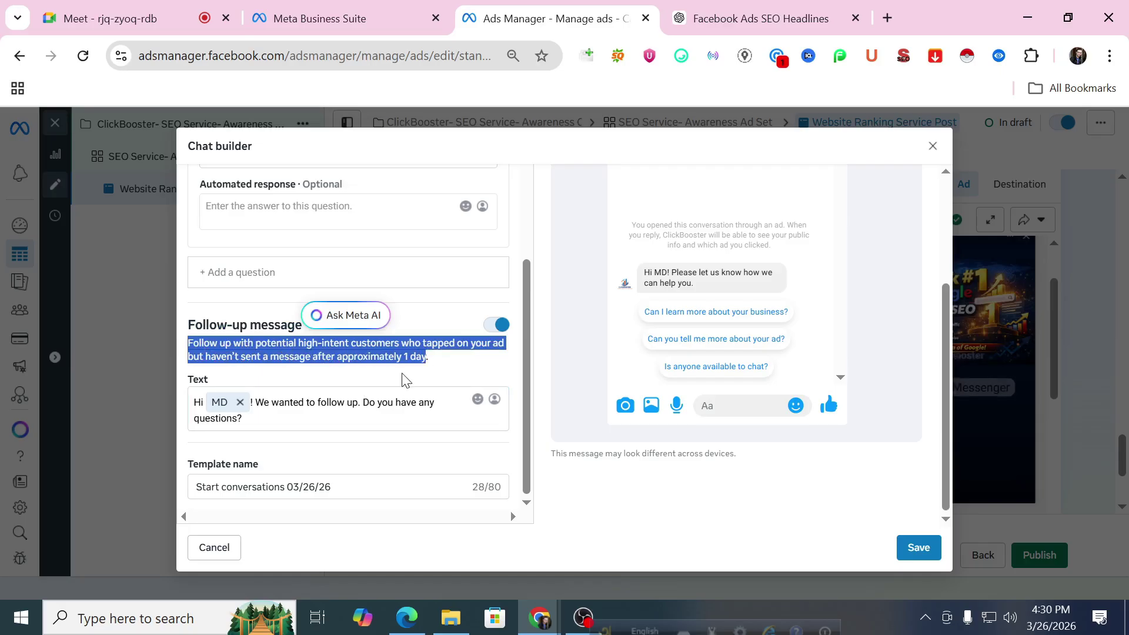
{"action": "scroll", "coordinate": [406, 385], "scroll_direction": "up", "scroll_amount": 10}
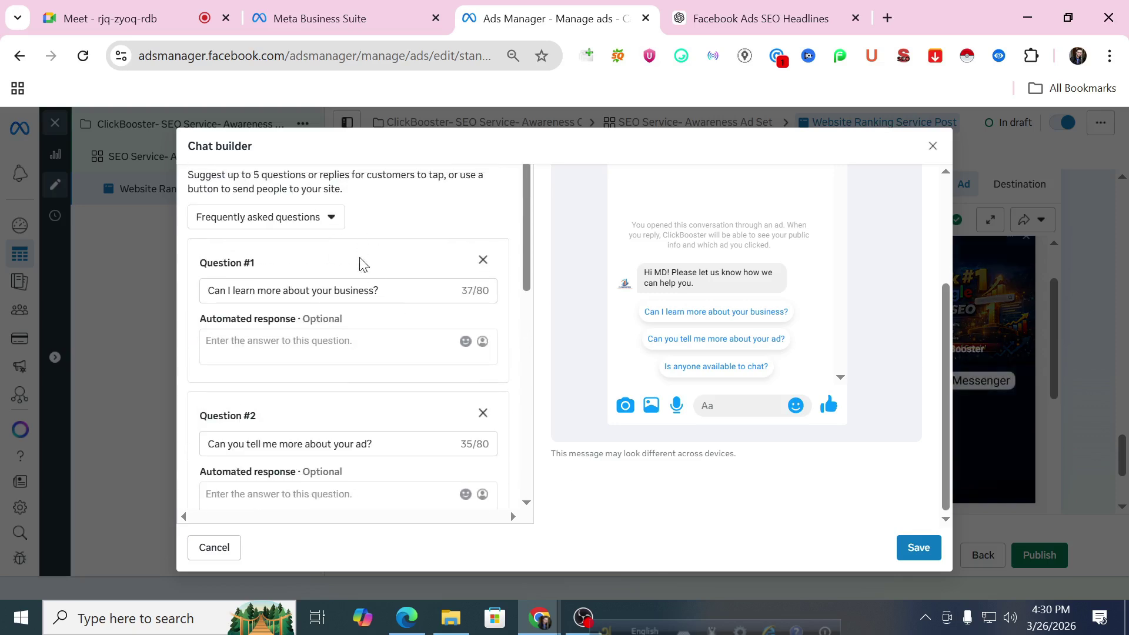
{"action": "scroll", "coordinate": [360, 262], "scroll_direction": "up", "scroll_amount": 2}
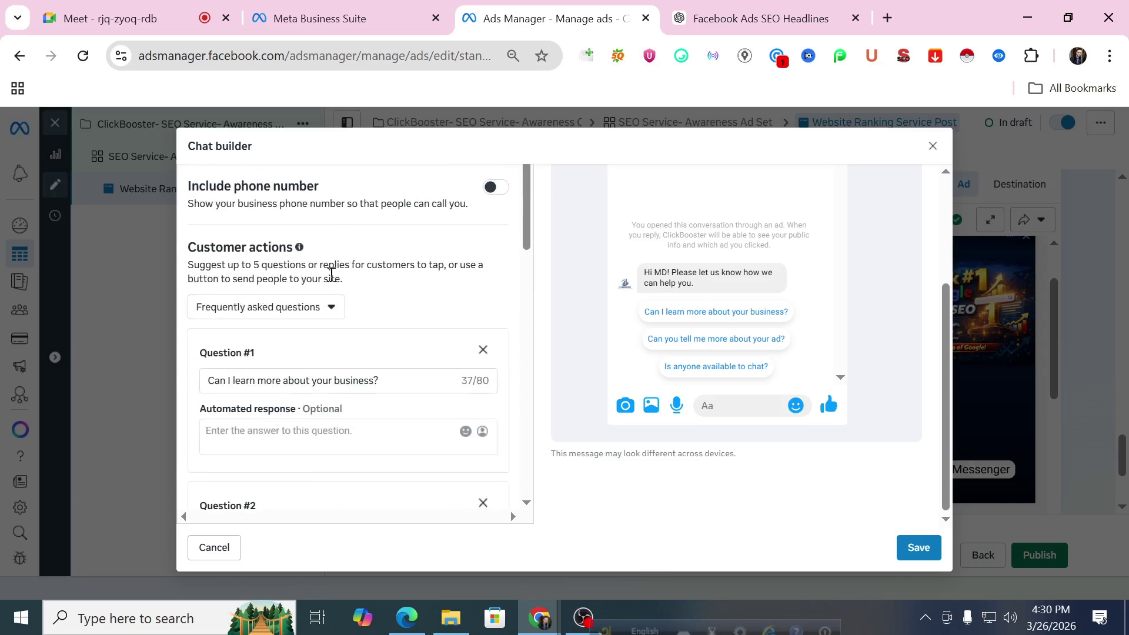
{"action": "scroll", "coordinate": [343, 284], "scroll_direction": "up", "scroll_amount": 3}
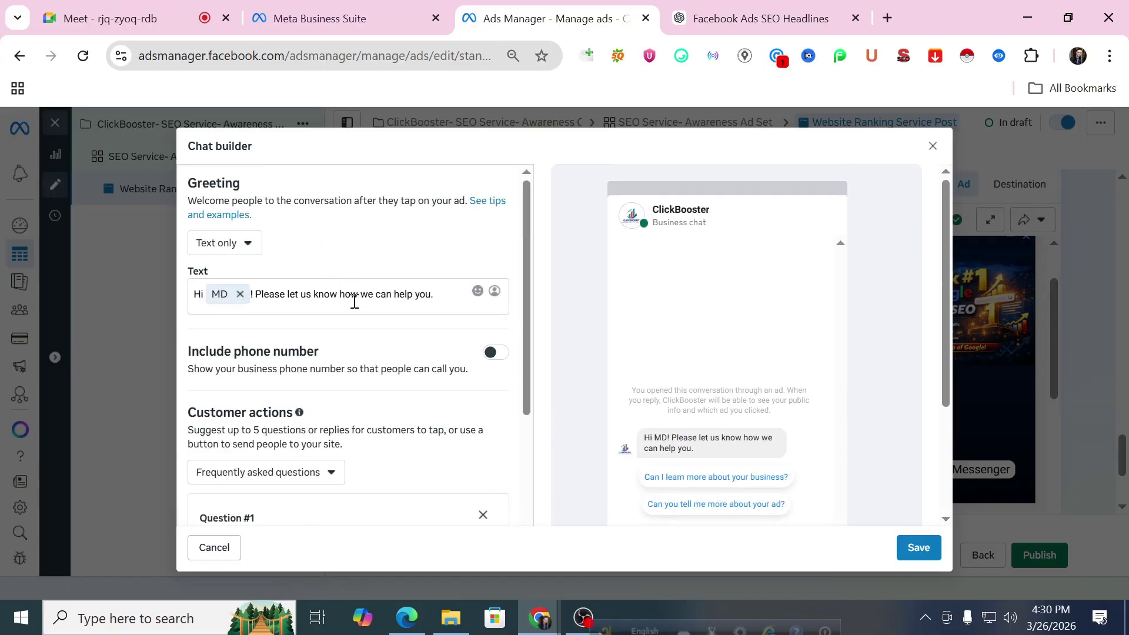
Step: Recheck the customer questions and follow-up message, and save the chat template
{"action": "scroll", "coordinate": [344, 317], "scroll_direction": "down", "scroll_amount": 5}
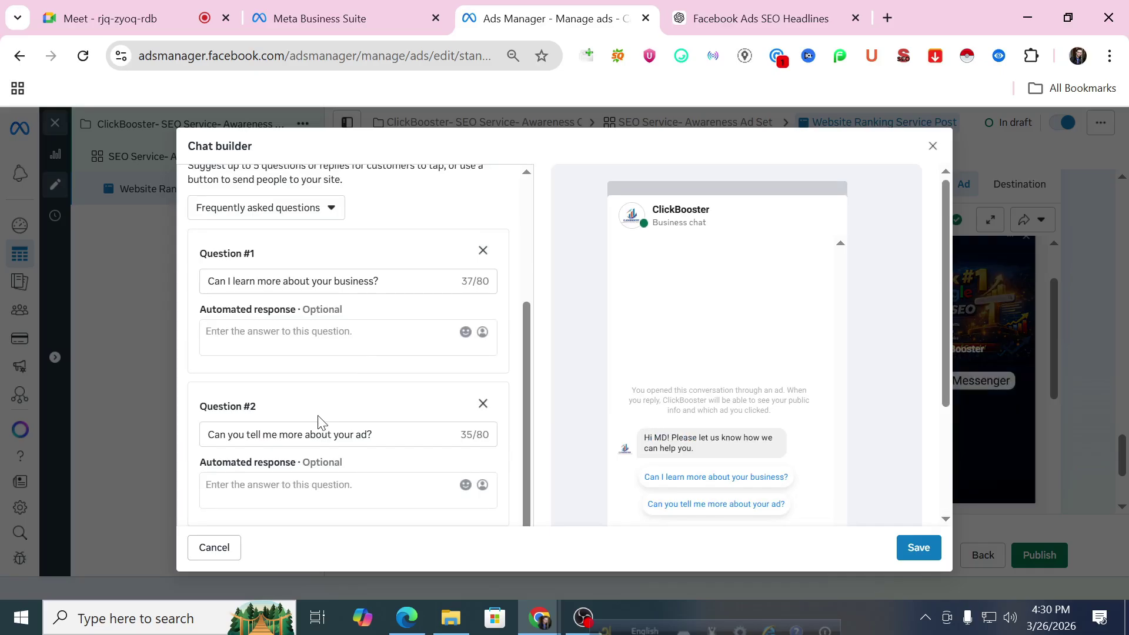
{"action": "scroll", "coordinate": [313, 379], "scroll_direction": "down", "scroll_amount": 5}
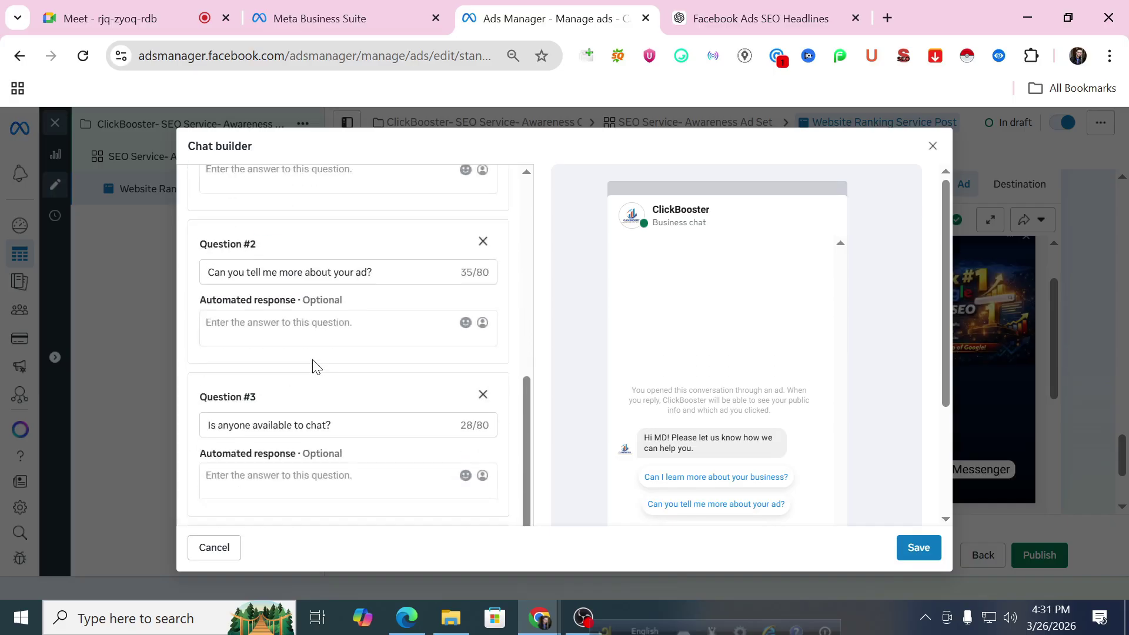
{"action": "scroll", "coordinate": [270, 370], "scroll_direction": "down", "scroll_amount": 3}
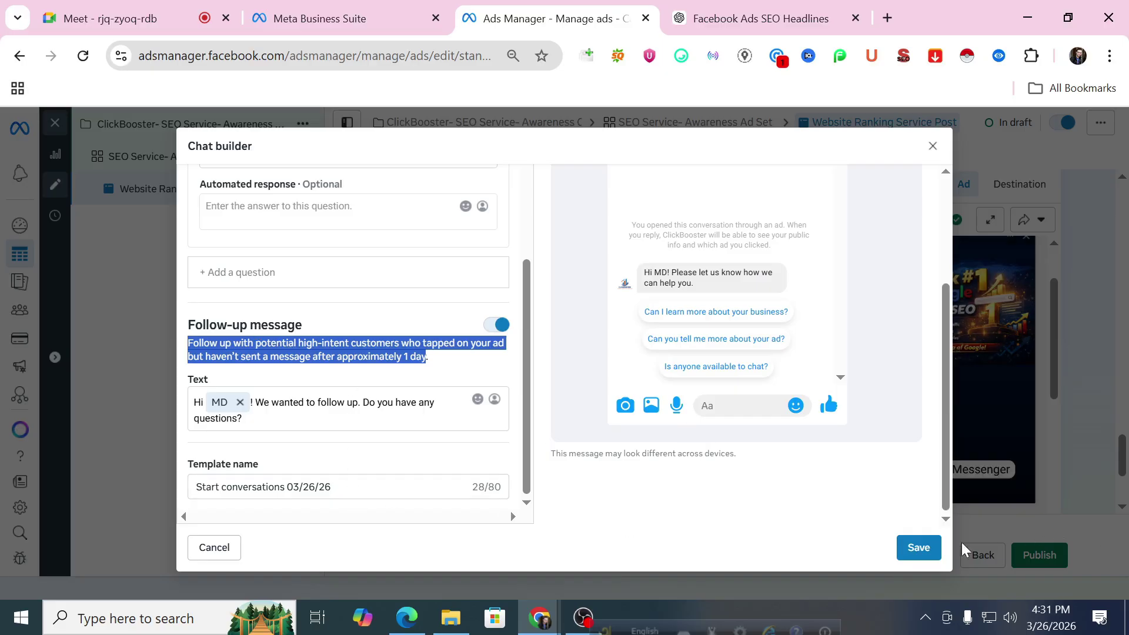
{"action": "left_click", "coordinate": [917, 548]}
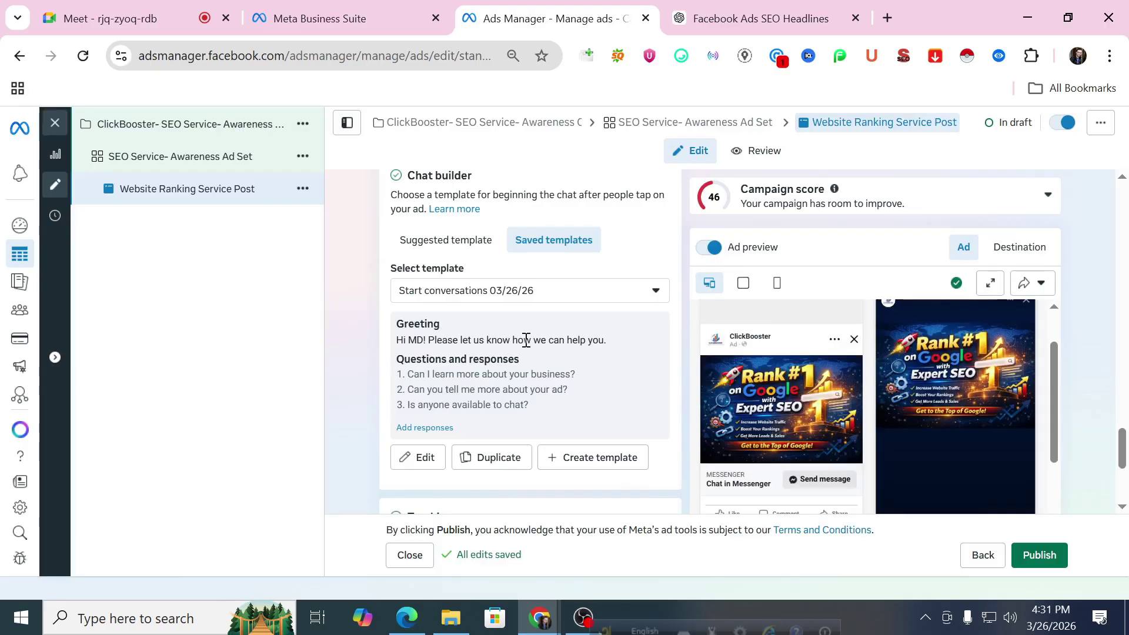
Step: Review the ad's tracking section and the sharing options for its preview
{"action": "scroll", "coordinate": [524, 339], "scroll_direction": "down", "scroll_amount": 4}
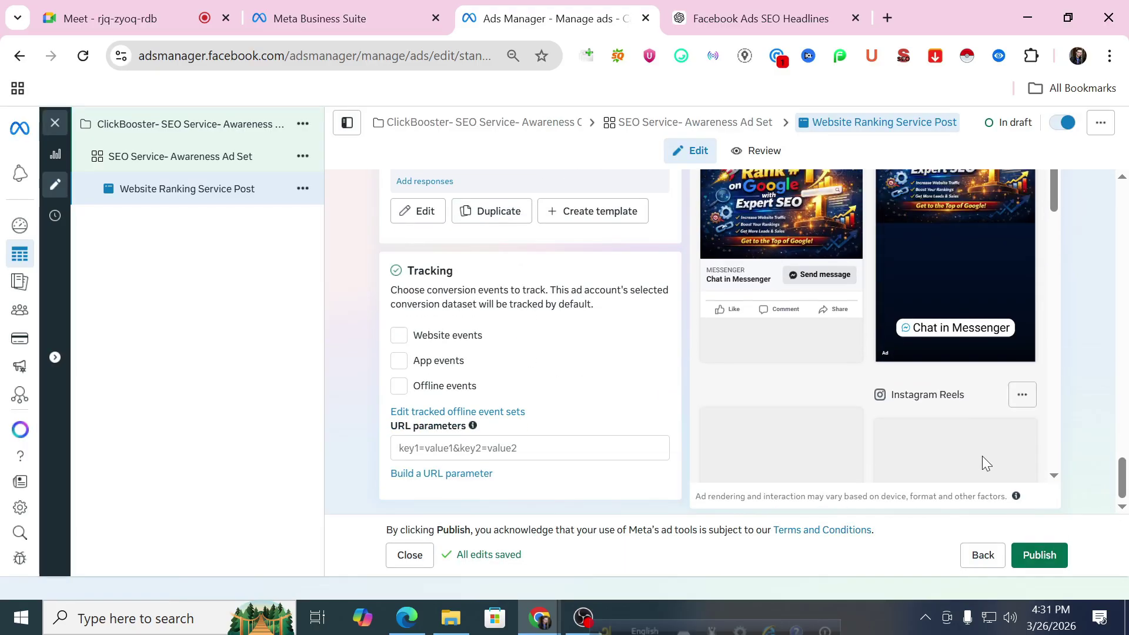
{"action": "scroll", "coordinate": [1021, 394], "scroll_direction": "up", "scroll_amount": 5}
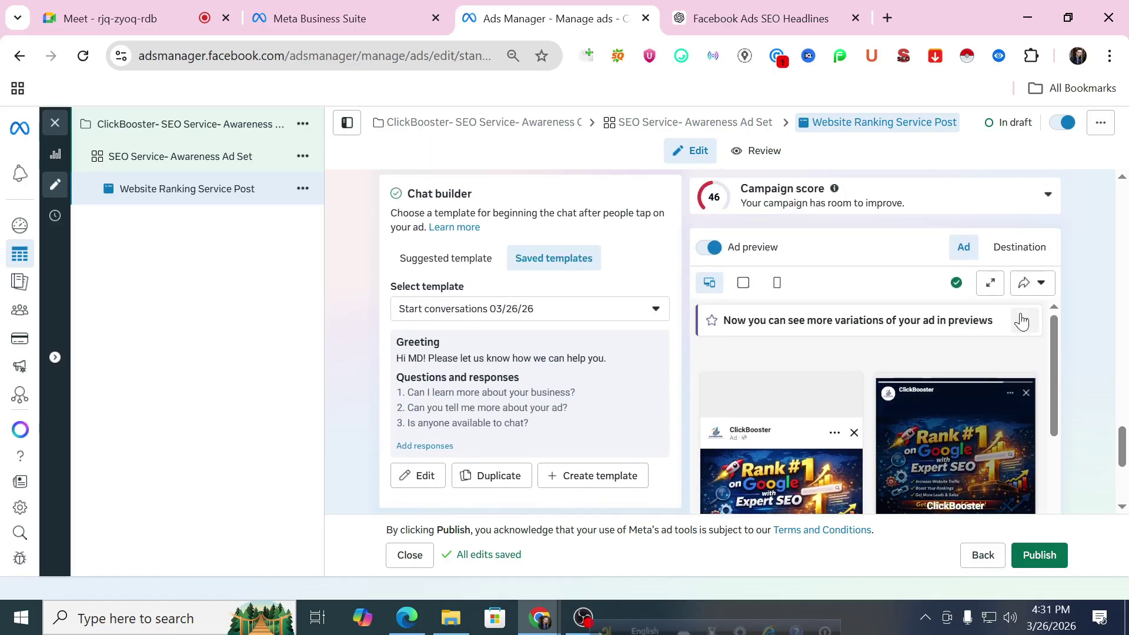
{"action": "left_click", "coordinate": [1023, 285]}
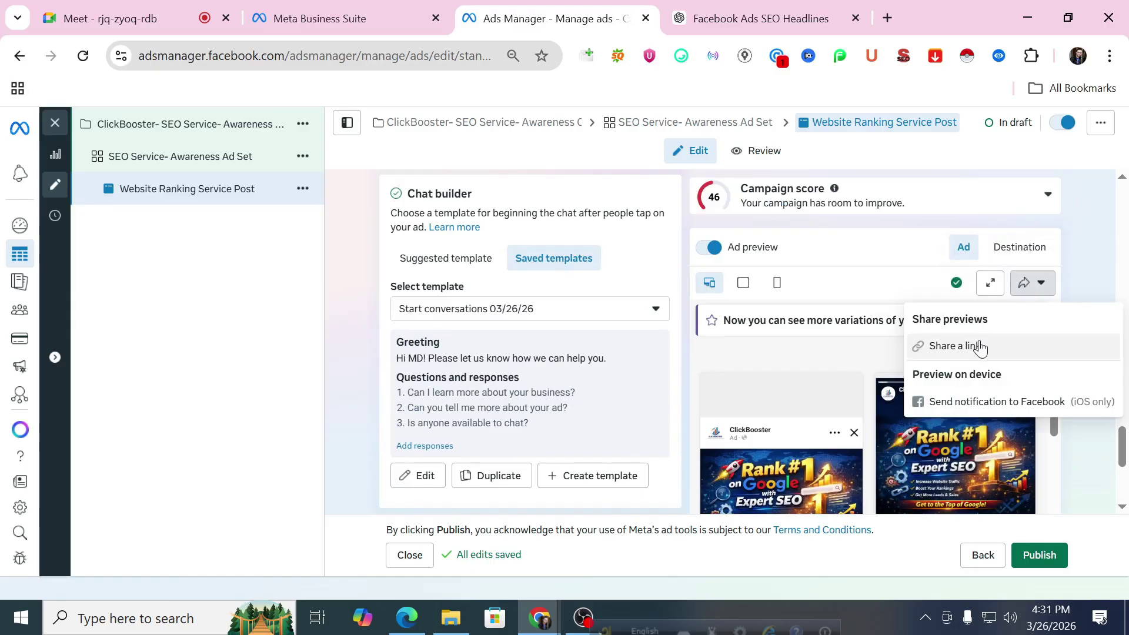
Step: Open the advanced preview and examine the ad across all placements and placement format templates
{"action": "left_click", "coordinate": [993, 290]}
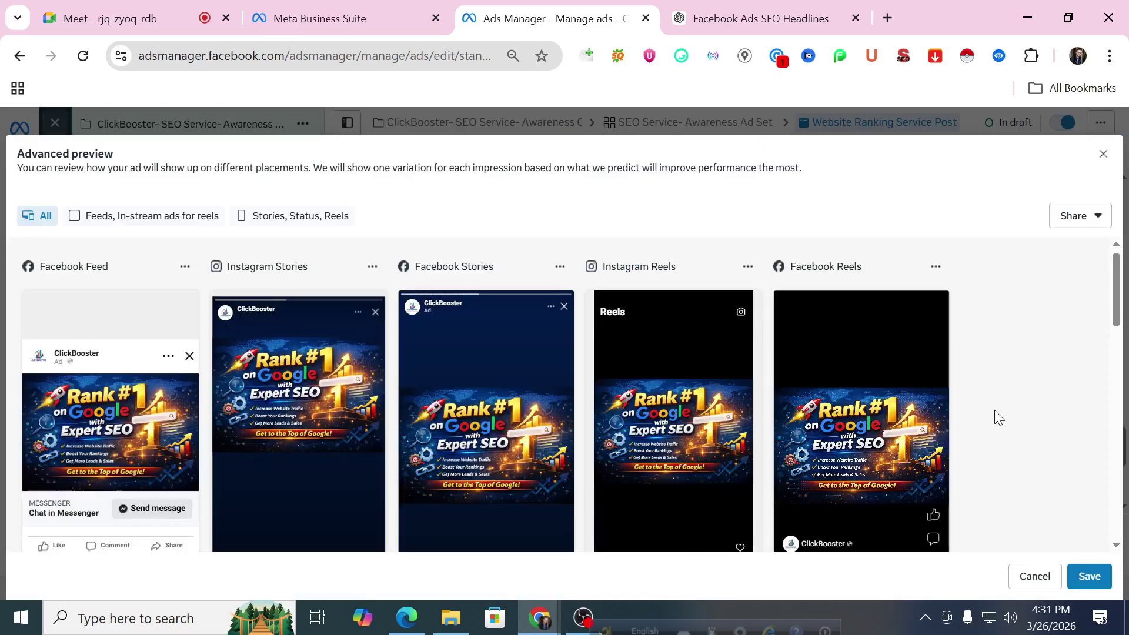
{"action": "scroll", "coordinate": [998, 409], "scroll_direction": "down", "scroll_amount": 5}
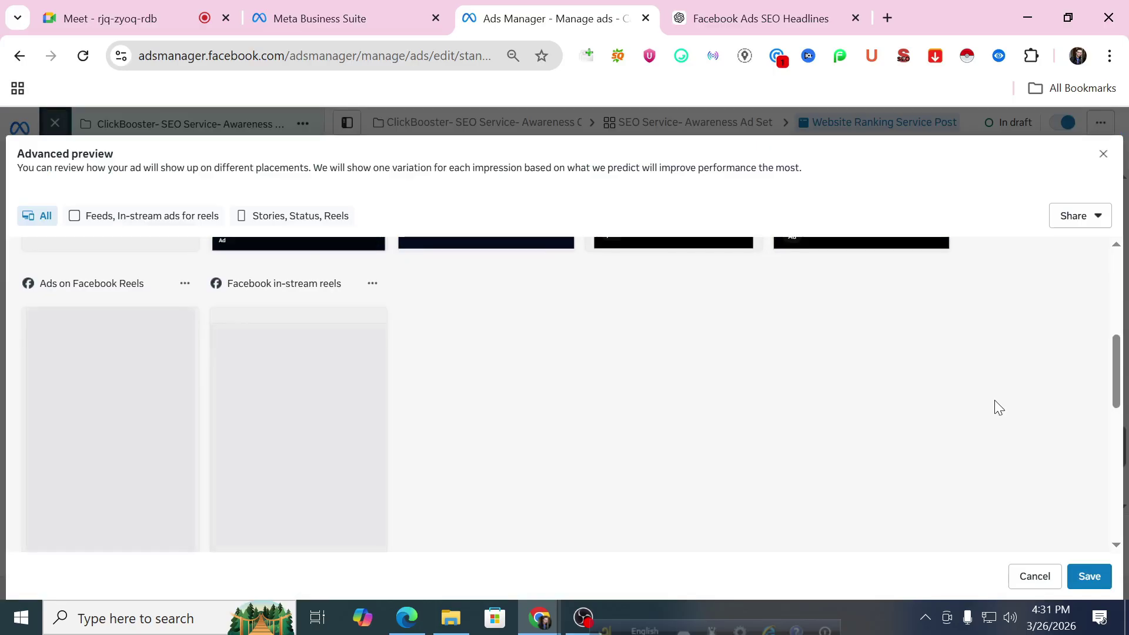
{"action": "scroll", "coordinate": [997, 407], "scroll_direction": "down", "scroll_amount": 1}
{"action": "scroll", "coordinate": [997, 406], "scroll_direction": "down", "scroll_amount": 1}
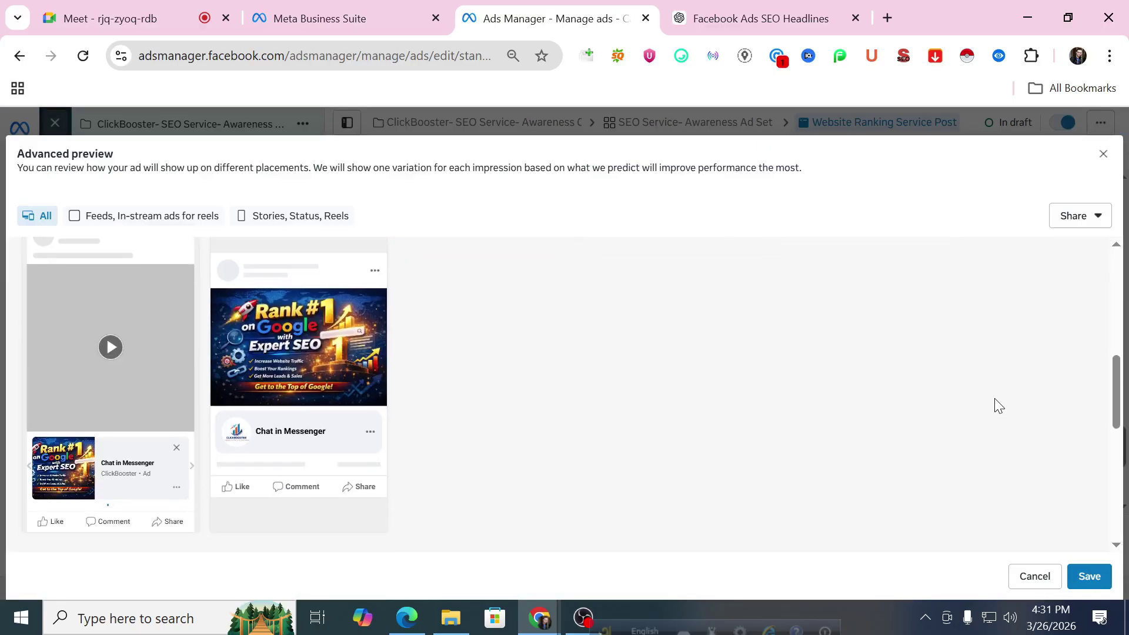
{"action": "scroll", "coordinate": [998, 406], "scroll_direction": "down", "scroll_amount": 4}
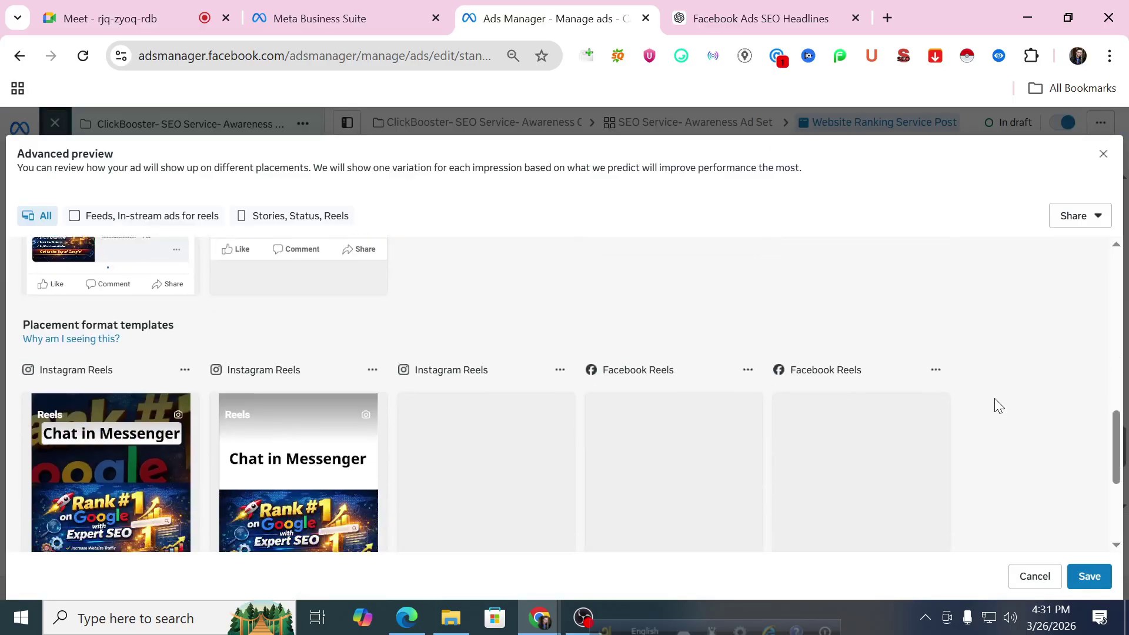
{"action": "scroll", "coordinate": [994, 393], "scroll_direction": "down", "scroll_amount": 3}
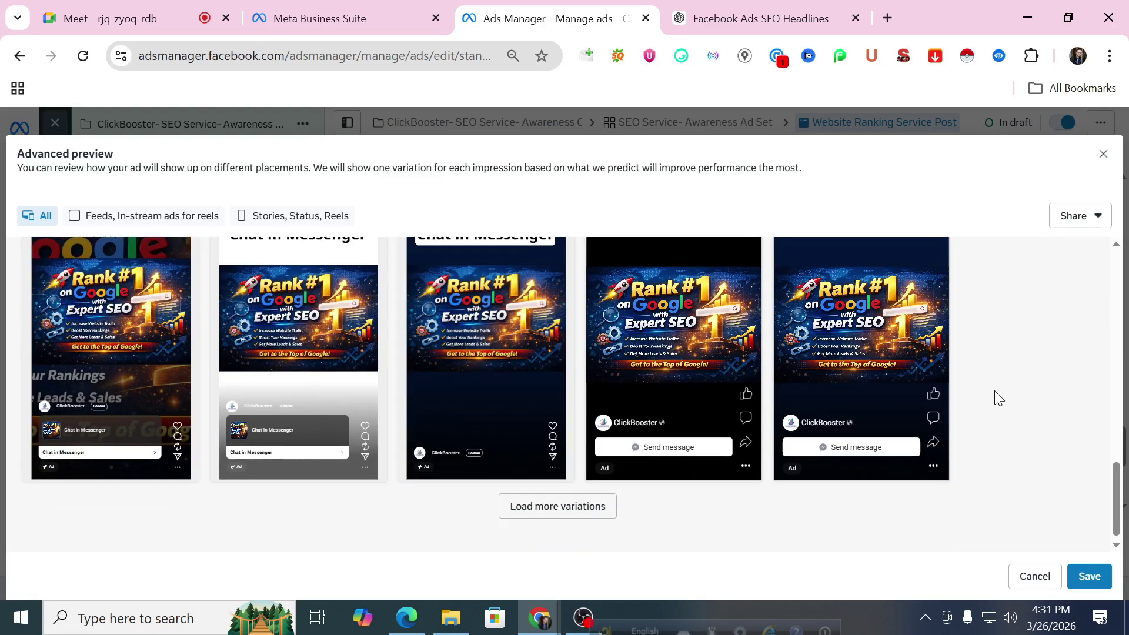
{"action": "scroll", "coordinate": [995, 393], "scroll_direction": "up", "scroll_amount": 1}
{"action": "scroll", "coordinate": [998, 398], "scroll_direction": "up", "scroll_amount": 5}
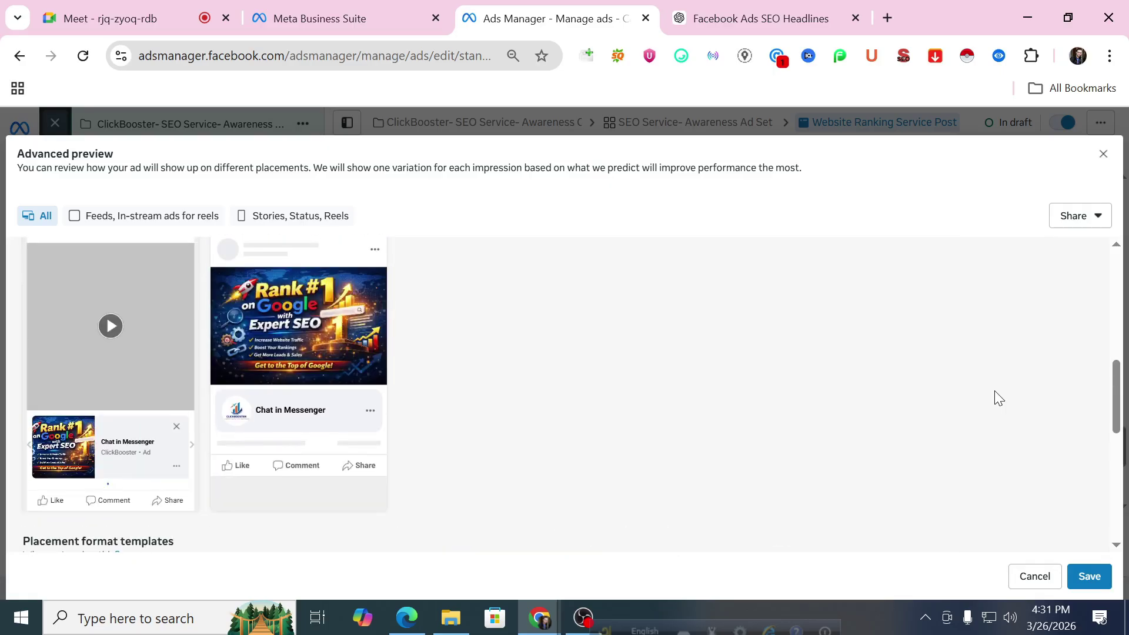
{"action": "scroll", "coordinate": [998, 398], "scroll_direction": "up", "scroll_amount": 10}
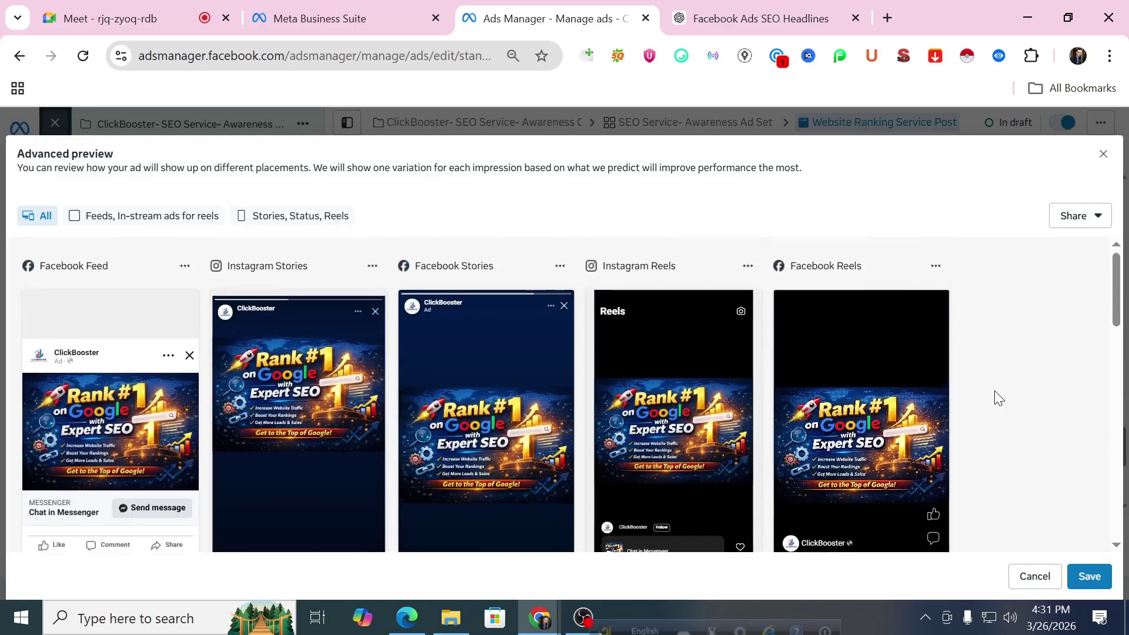
Step: Filter the advanced preview by Feeds, In-stream ads for reels and by Stories, Status, Reels, and examine the ad variations
{"action": "left_click", "coordinate": [198, 221]}
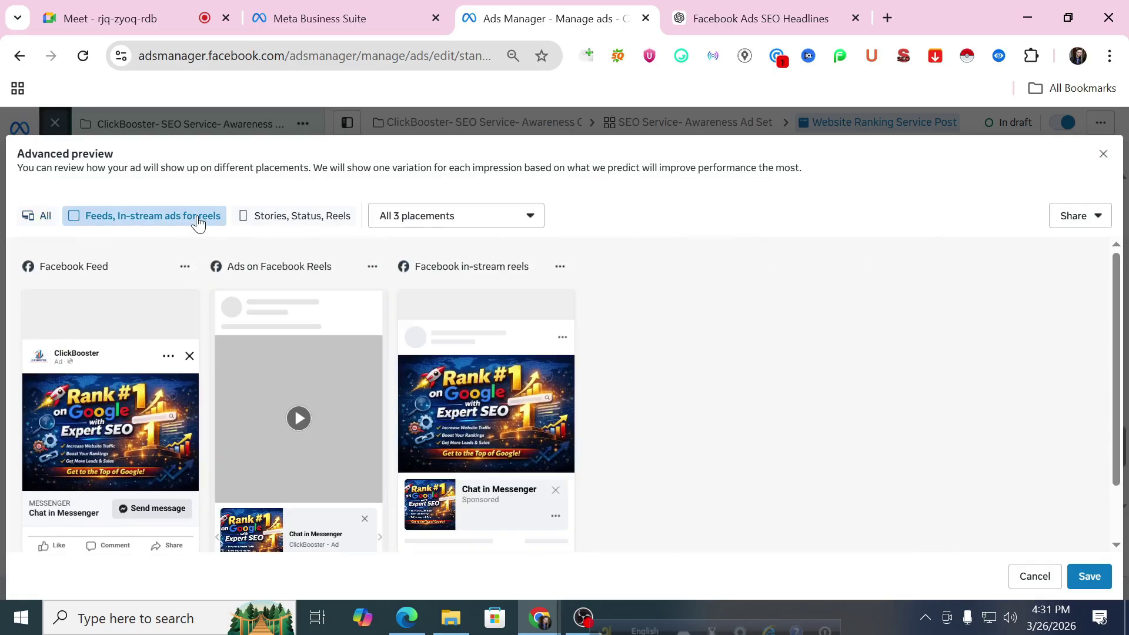
{"action": "left_click", "coordinate": [286, 226]}
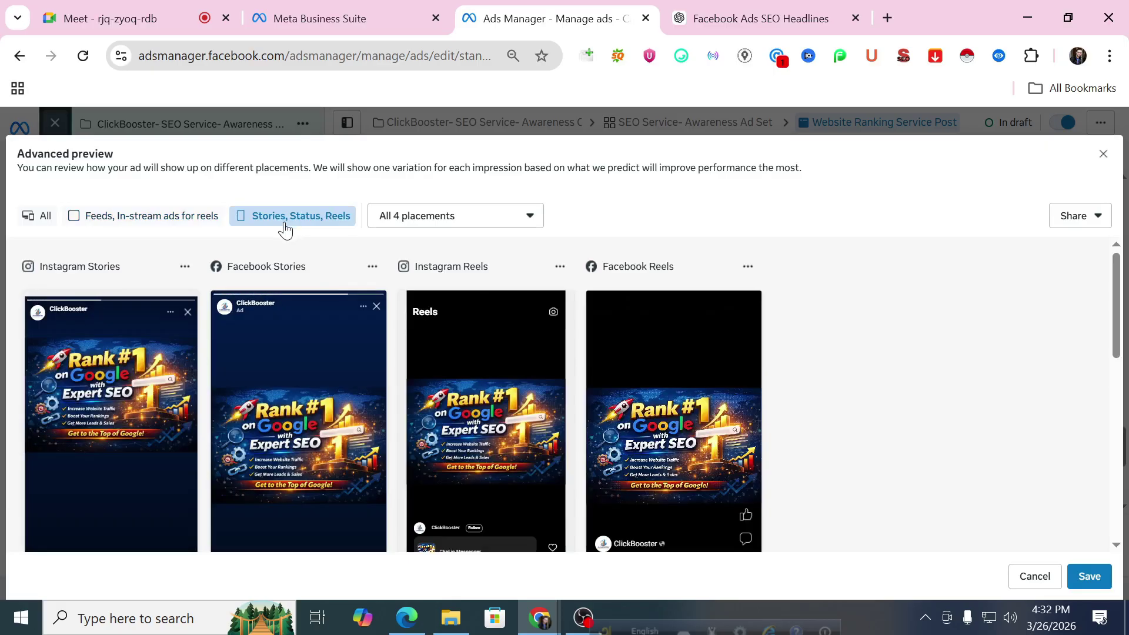
{"action": "scroll", "coordinate": [905, 355], "scroll_direction": "down", "scroll_amount": 5}
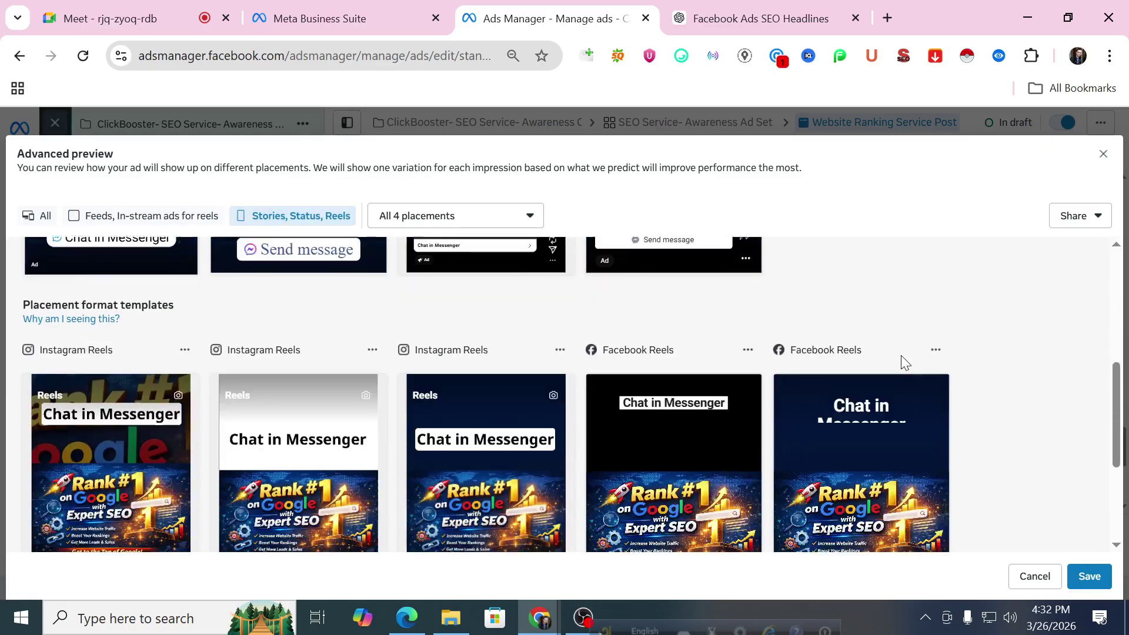
{"action": "scroll", "coordinate": [901, 356], "scroll_direction": "down", "scroll_amount": 4}
{"action": "scroll", "coordinate": [898, 356], "scroll_direction": "up", "scroll_amount": 8}
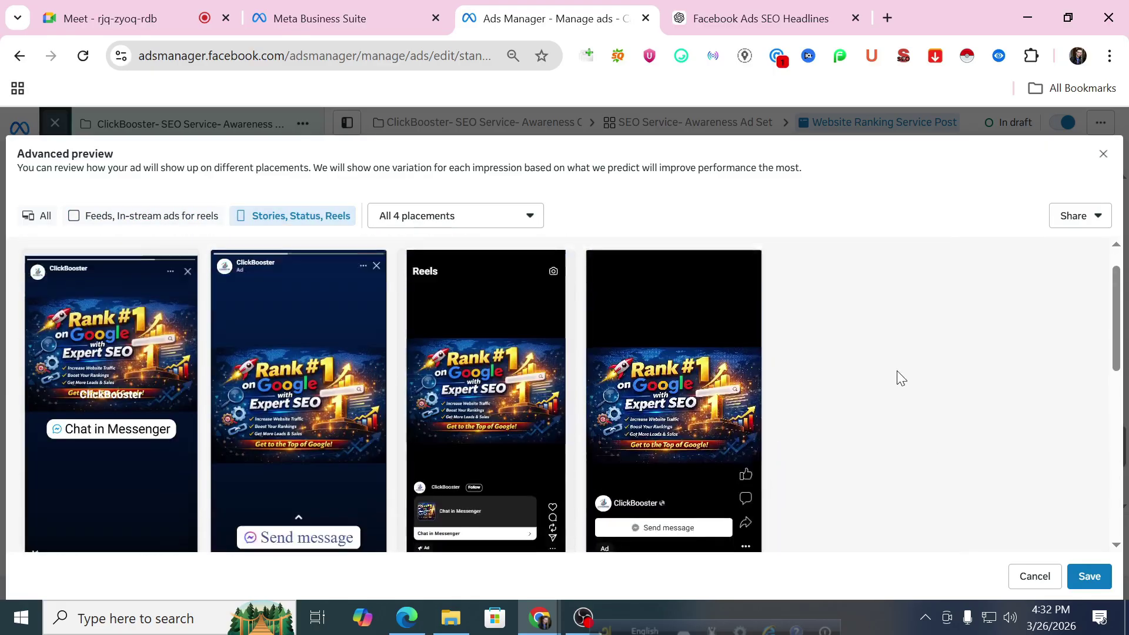
Step: Close the advanced preview and leave the Website Ranking Service Post ad editor, keeping the ad as an unpublished draft
{"action": "left_click", "coordinate": [1103, 154]}
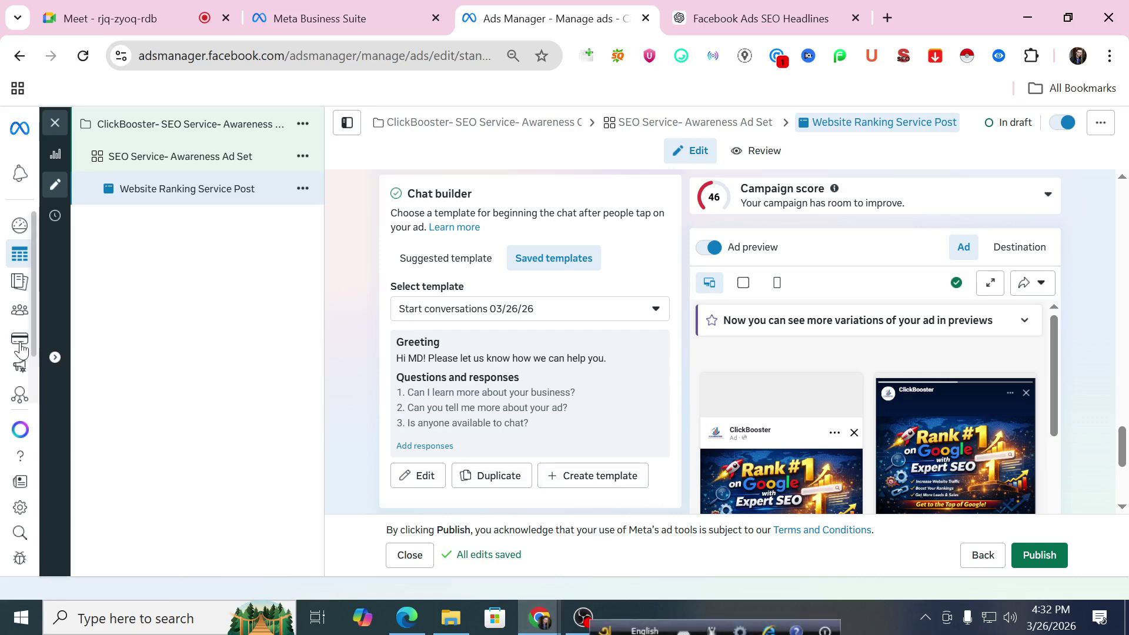
{"action": "mouse_move", "coordinate": [20, 350]}
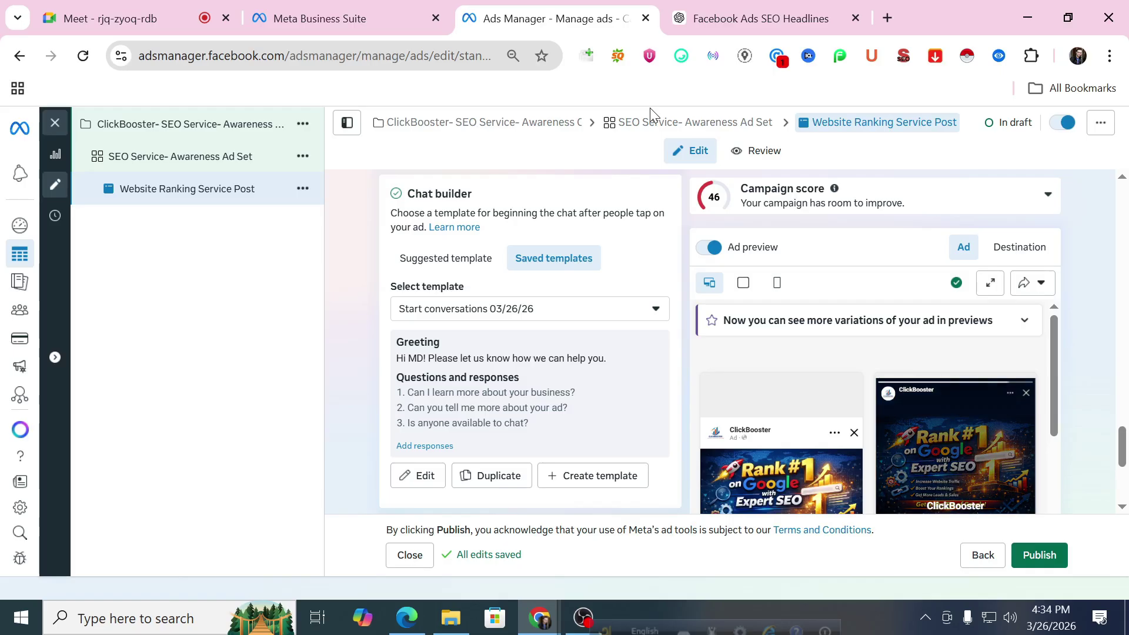
{"action": "left_click", "coordinate": [52, 128]}
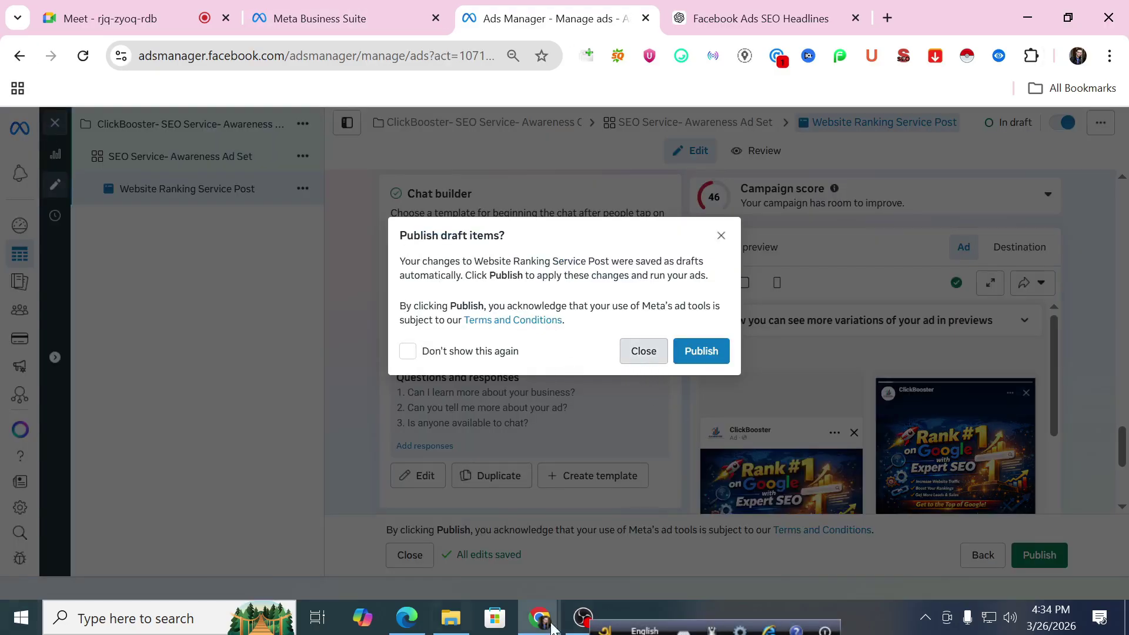
{"action": "left_click", "coordinate": [584, 404]}
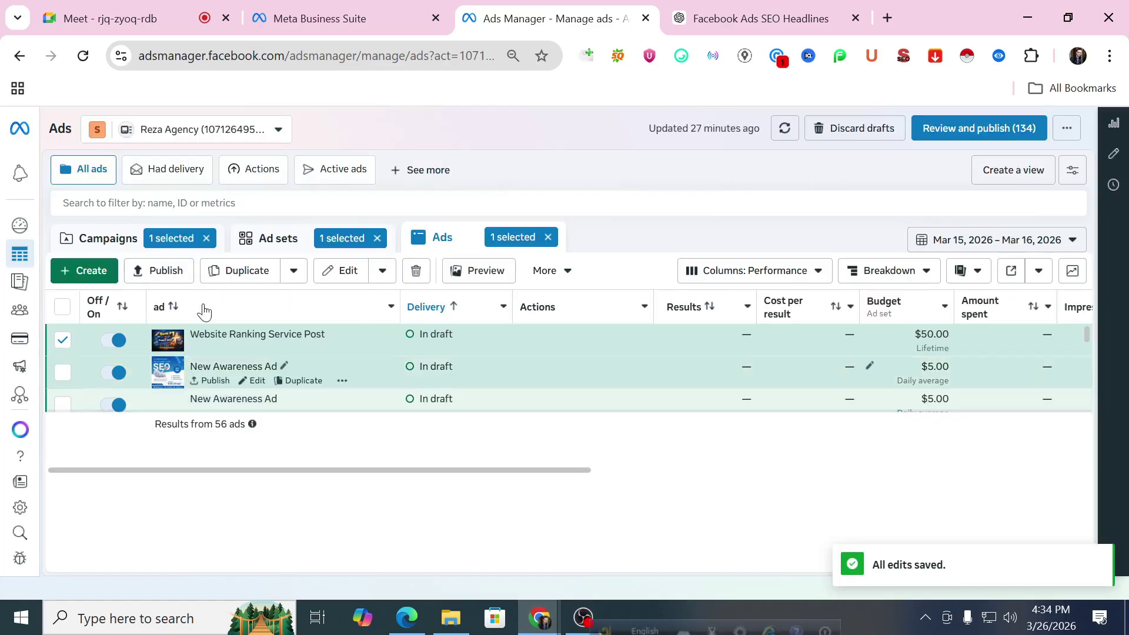
Step: Clear the campaign, ad set and ad selections and show the full campaigns list
{"action": "left_click", "coordinate": [211, 254]}
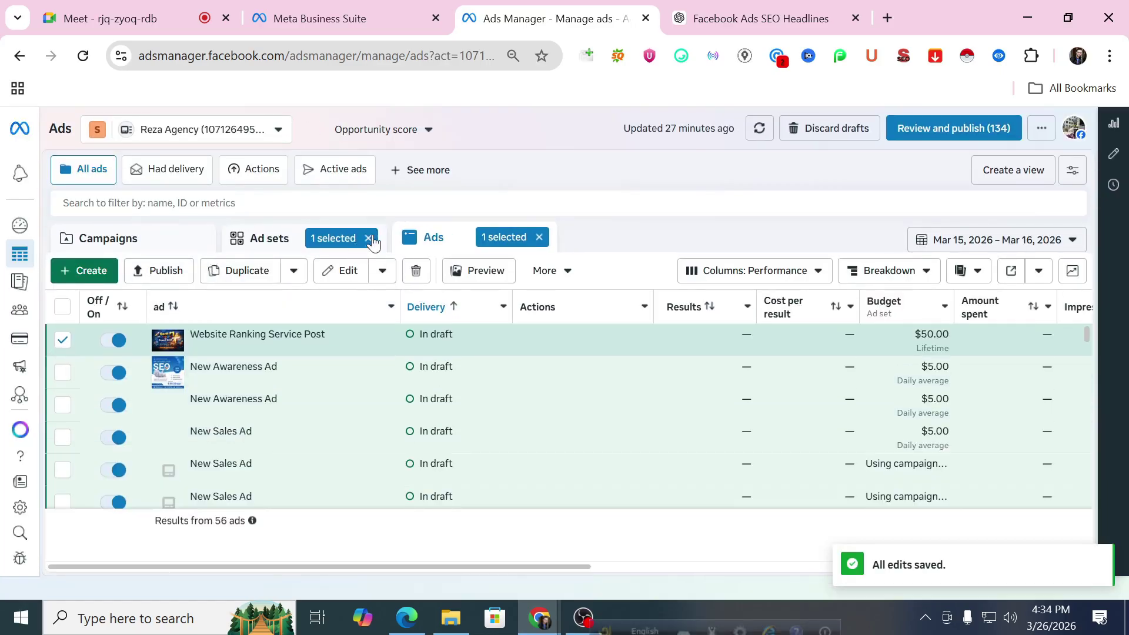
{"action": "left_click", "coordinate": [368, 238]}
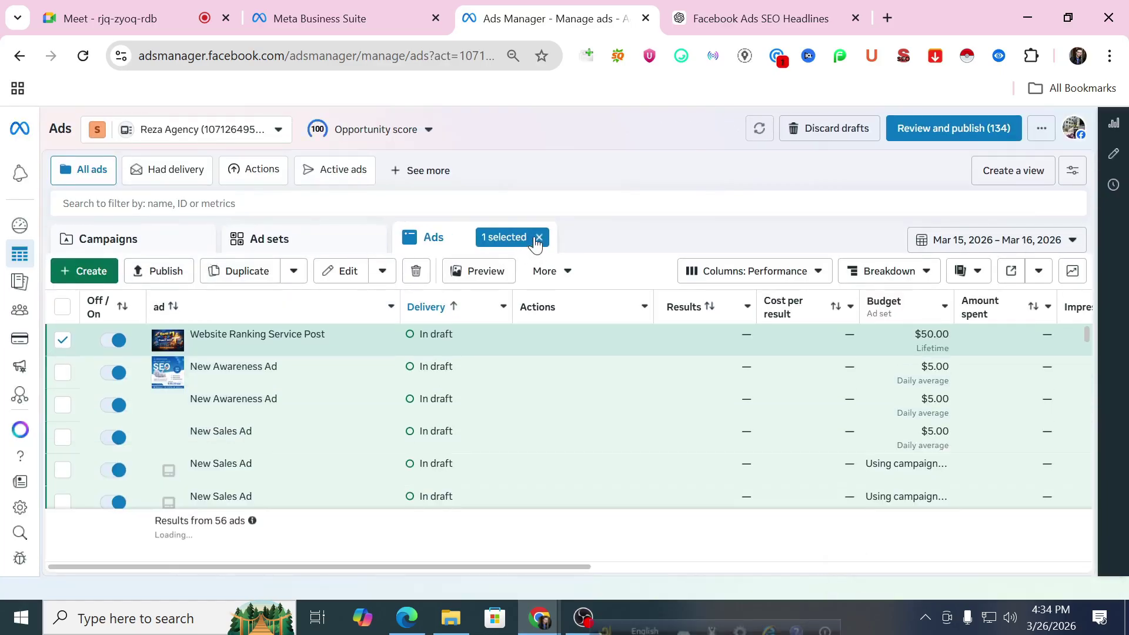
{"action": "left_click", "coordinate": [538, 237]}
{"action": "left_click", "coordinate": [121, 242]}
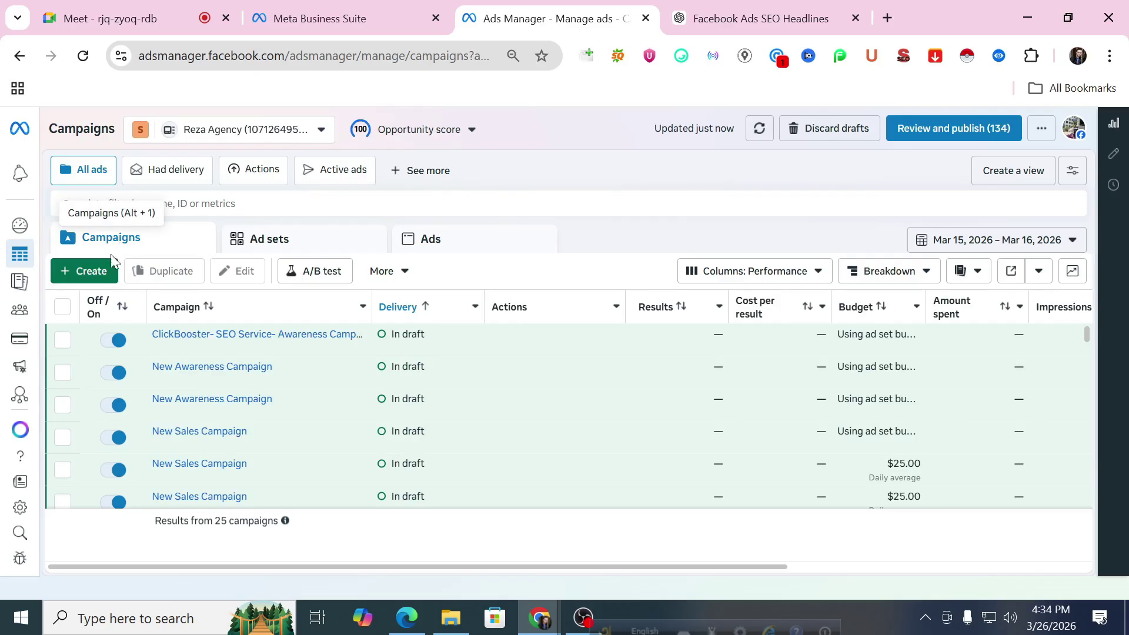
Step: Create a new auction campaign with the Traffic objective, using the Manual traffic campaign setup
{"action": "left_click", "coordinate": [91, 270]}
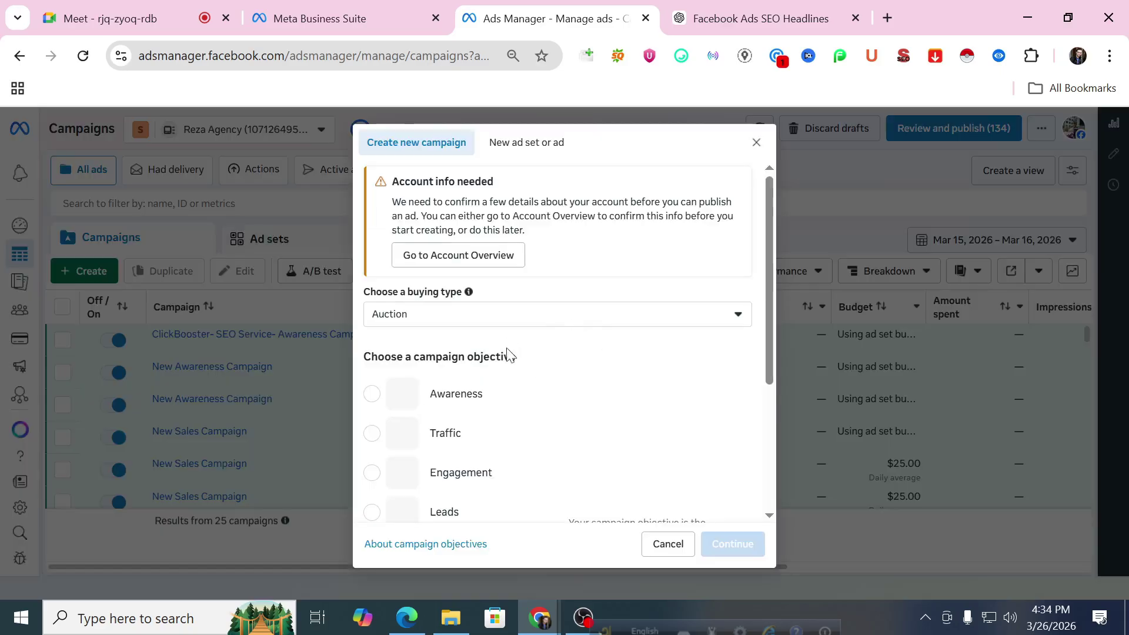
{"action": "scroll", "coordinate": [506, 355], "scroll_direction": "down", "scroll_amount": 1}
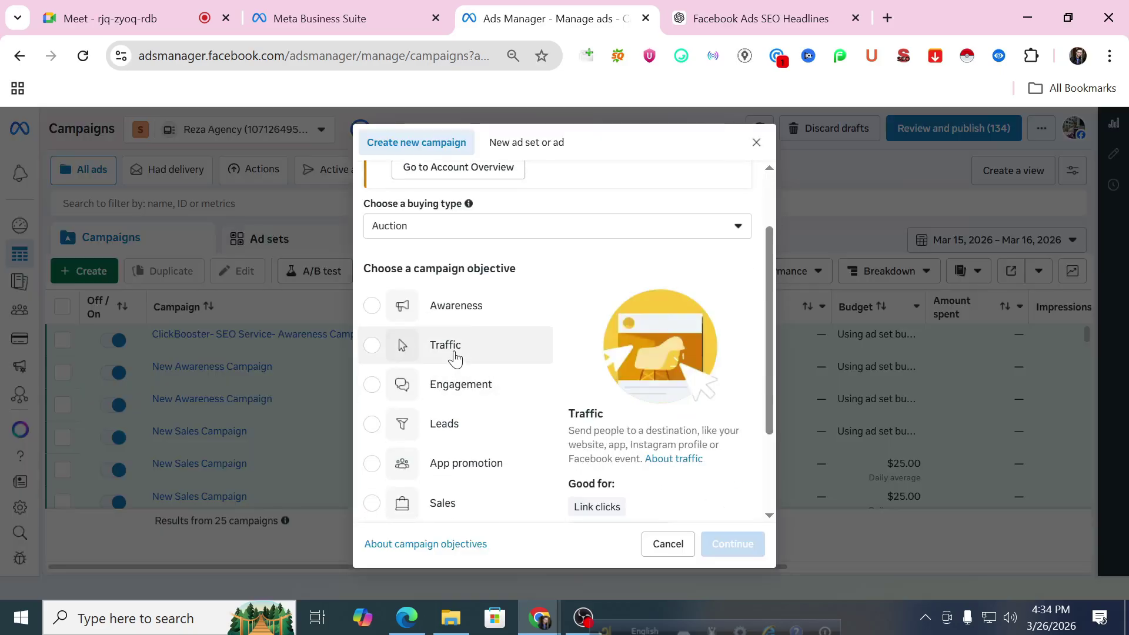
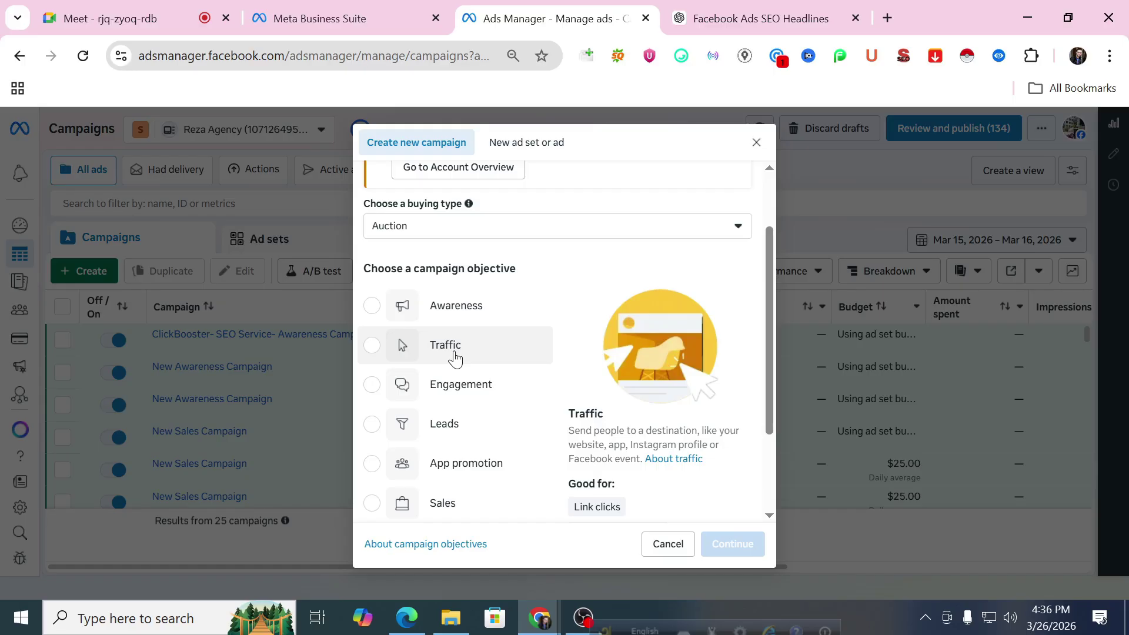
{"action": "left_click", "coordinate": [444, 345]}
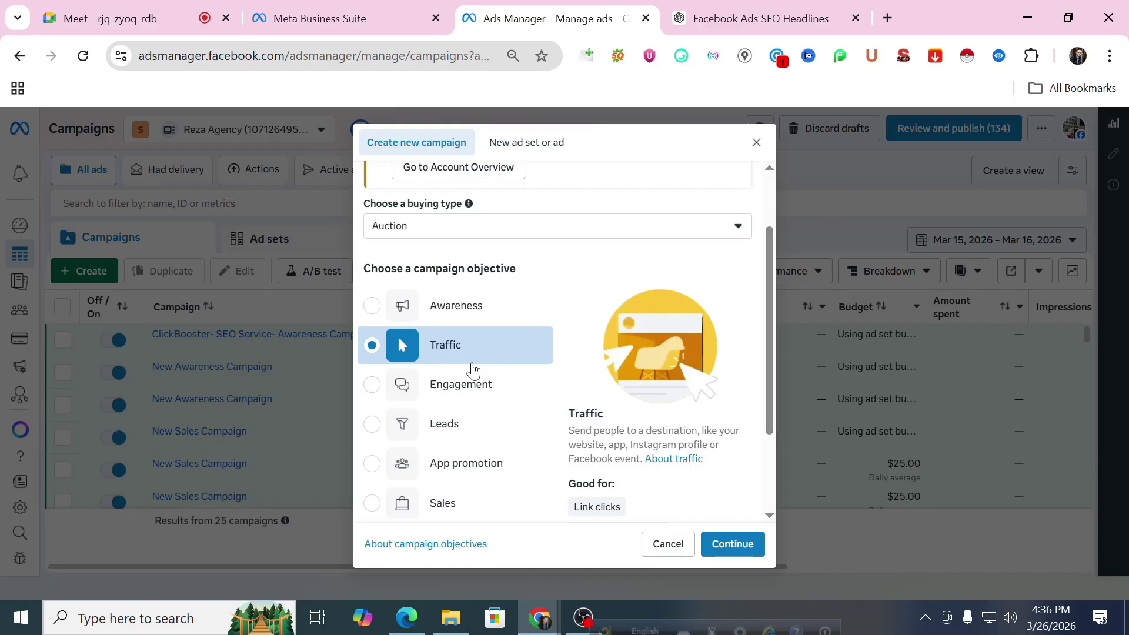
{"action": "left_click", "coordinate": [723, 543]}
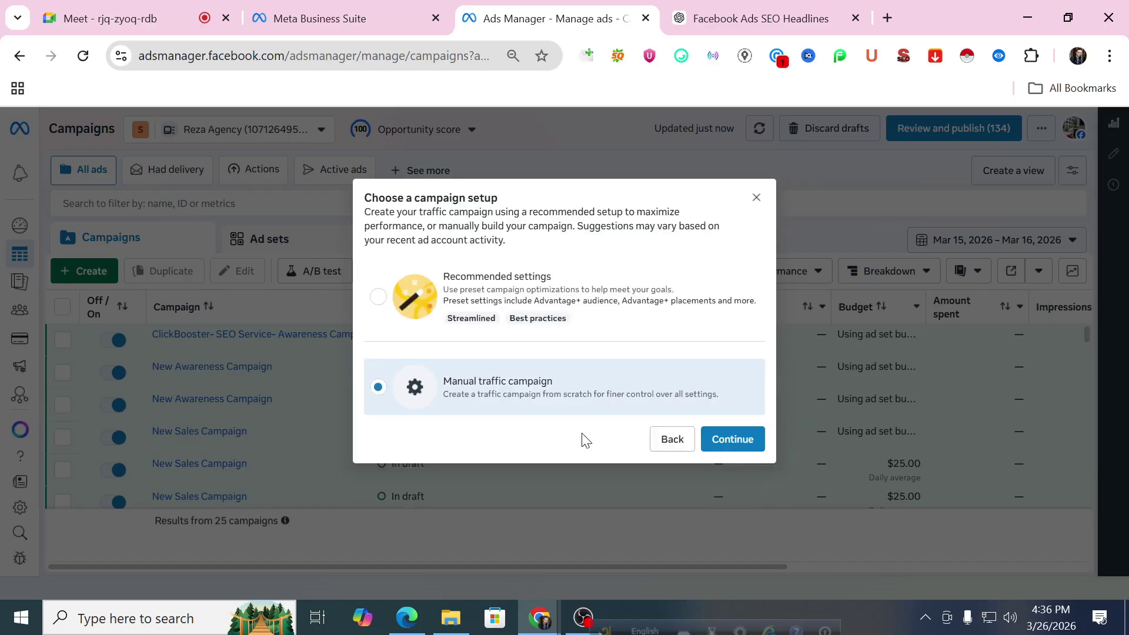
{"action": "left_click", "coordinate": [715, 440]}
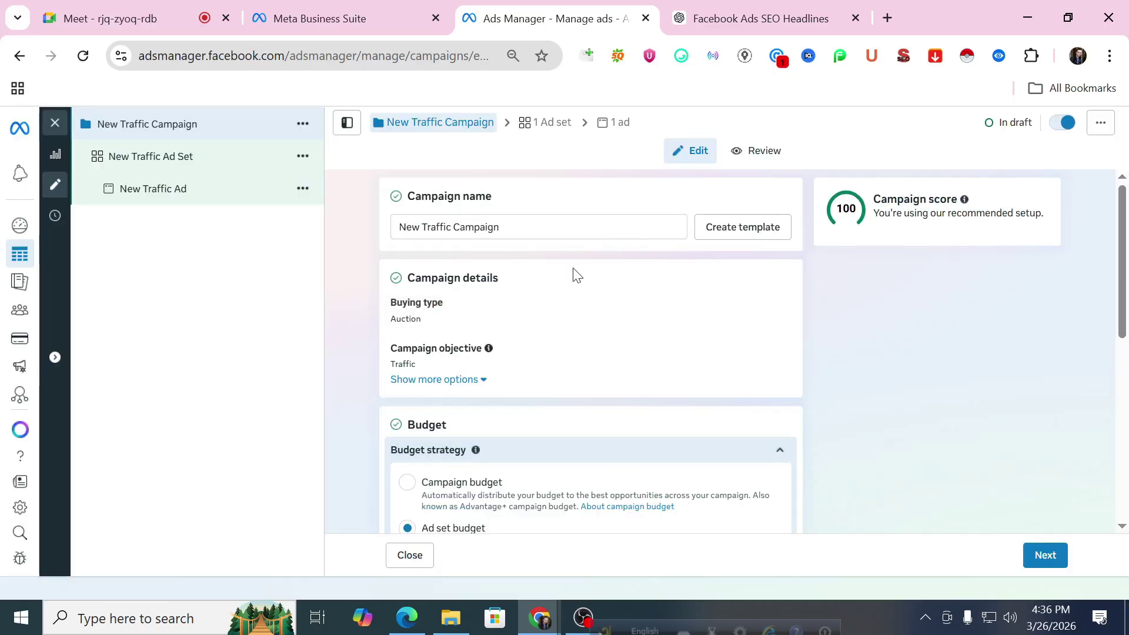
Step: Review the traffic campaign's default settings and proceed to the conversion location options of its ad set
{"action": "scroll", "coordinate": [576, 275], "scroll_direction": "down", "scroll_amount": 6}
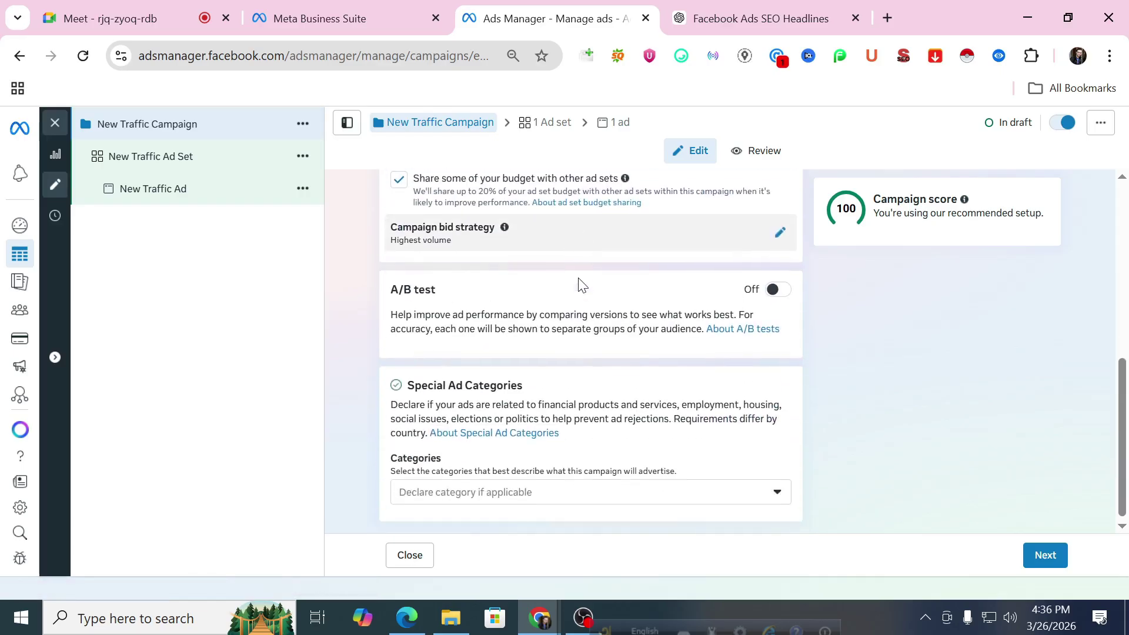
{"action": "left_click", "coordinate": [1044, 554]}
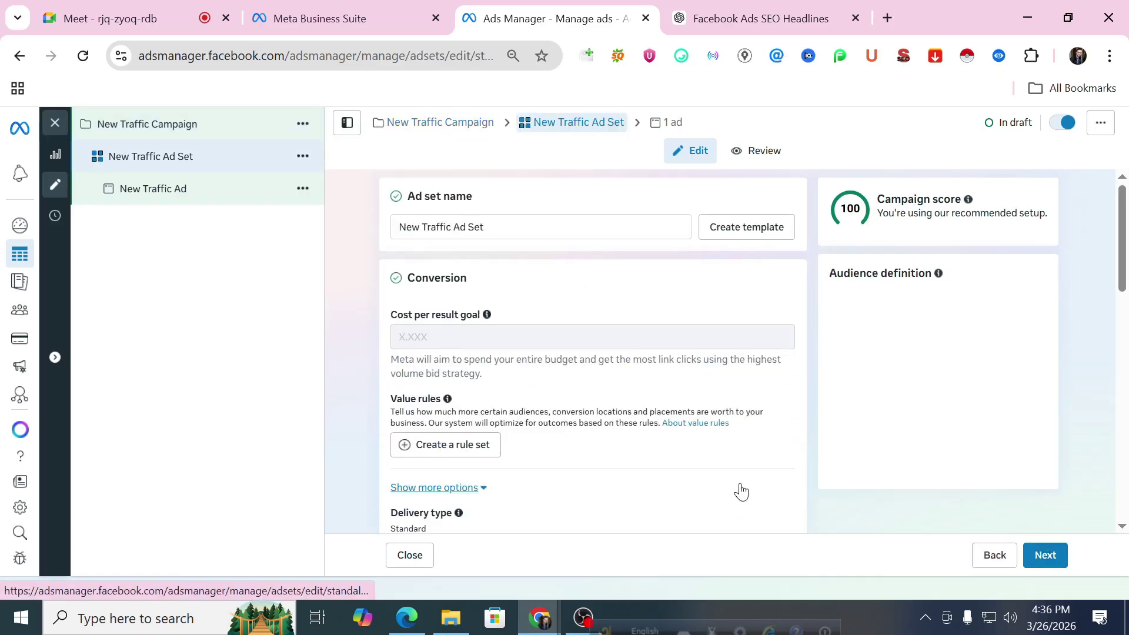
{"action": "left_click", "coordinate": [516, 219]}
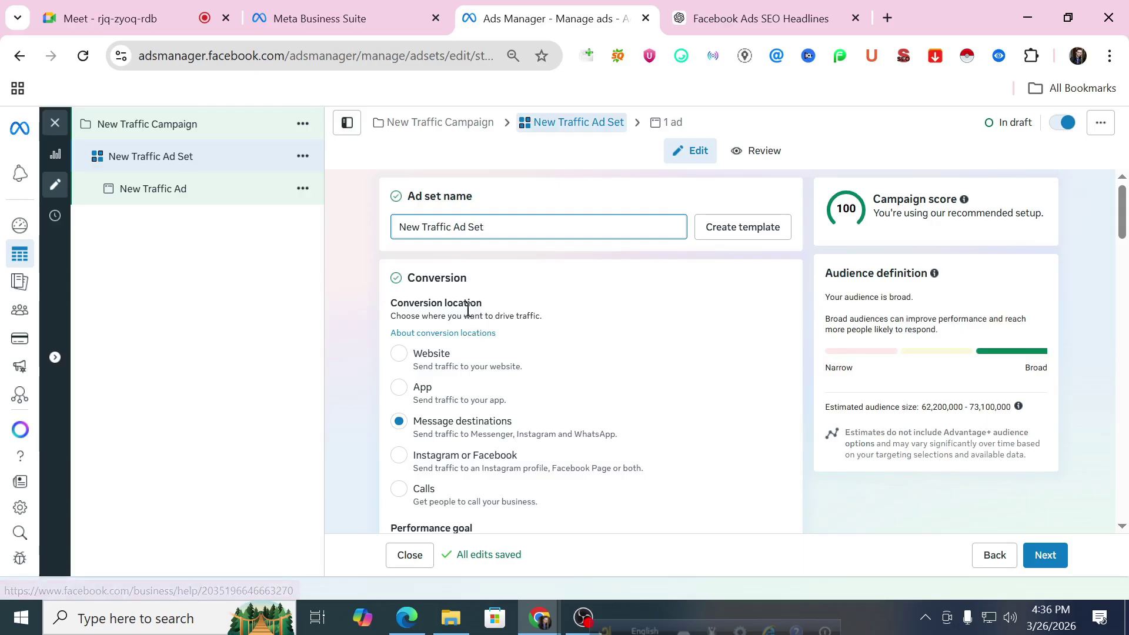
{"action": "scroll", "coordinate": [498, 306], "scroll_direction": "down", "scroll_amount": 1}
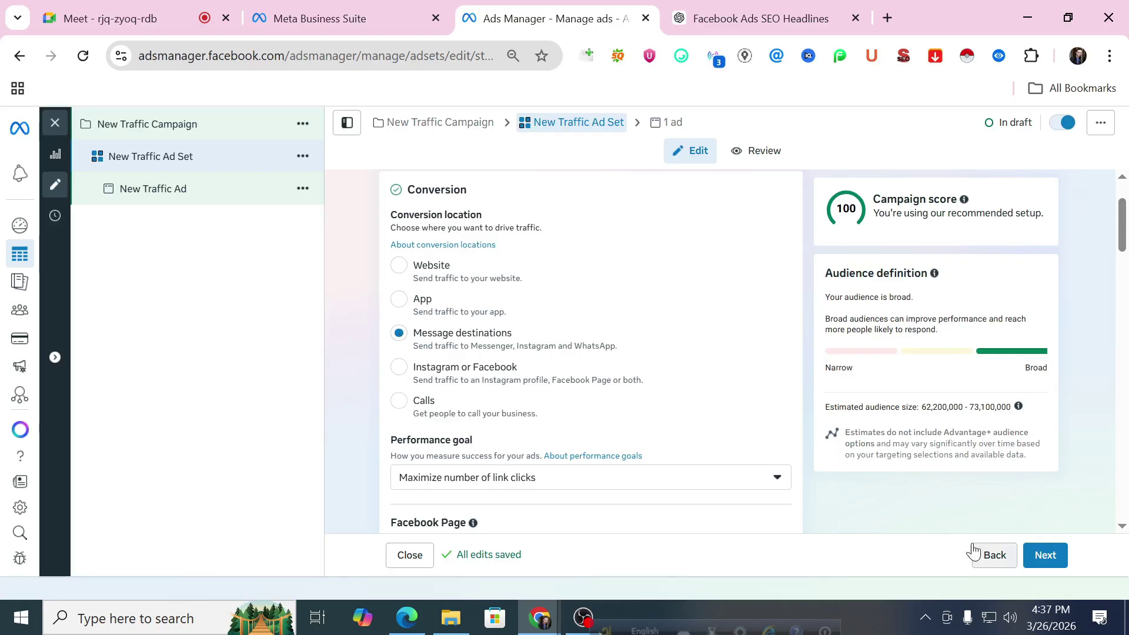
Step: Capture the Conversion section, outline the Website and Instagram or Facebook options in red, add freehand marks at other locations, and discard the capture
{"action": "key", "text": "Print"}
{"action": "mouse_move", "coordinate": [310, 175]}
{"action": "left_mouse_down"}
{"action": "mouse_move", "coordinate": [989, 495]}
{"action": "mouse_move", "coordinate": [924, 546]}
{"action": "left_mouse_up"}
{"action": "left_click", "coordinate": [943, 412]}
{"action": "left_click_drag", "start_coordinate": [380, 240], "coordinate": [556, 295]}
{"action": "mouse_move", "coordinate": [367, 355]}
{"action": "left_mouse_down"}
{"action": "mouse_move", "coordinate": [518, 395]}
{"action": "mouse_move", "coordinate": [723, 402]}
{"action": "mouse_move", "coordinate": [714, 398]}
{"action": "left_mouse_up"}
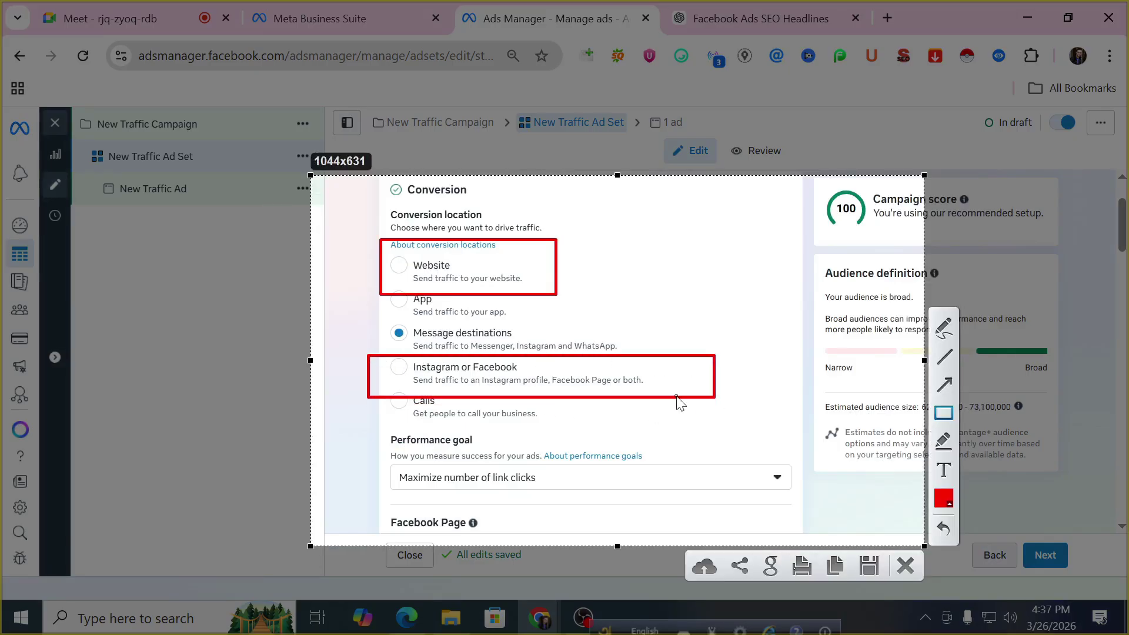
{"action": "left_click", "coordinate": [952, 324]}
{"action": "mouse_move", "coordinate": [491, 291]}
{"action": "left_mouse_down"}
{"action": "mouse_move", "coordinate": [429, 303]}
{"action": "mouse_move", "coordinate": [461, 308]}
{"action": "mouse_move", "coordinate": [422, 340]}
{"action": "mouse_move", "coordinate": [464, 340]}
{"action": "left_mouse_up"}
{"action": "mouse_move", "coordinate": [462, 393]}
{"action": "left_mouse_down"}
{"action": "mouse_move", "coordinate": [410, 418]}
{"action": "mouse_move", "coordinate": [464, 416]}
{"action": "left_mouse_up"}
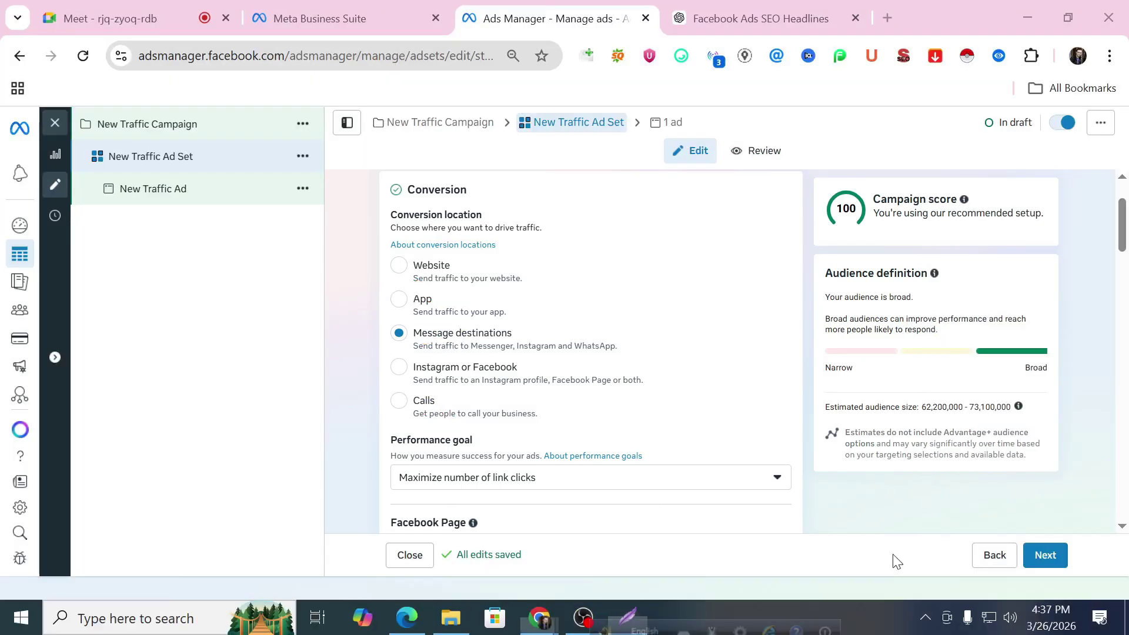
{"action": "left_click", "coordinate": [904, 566]}
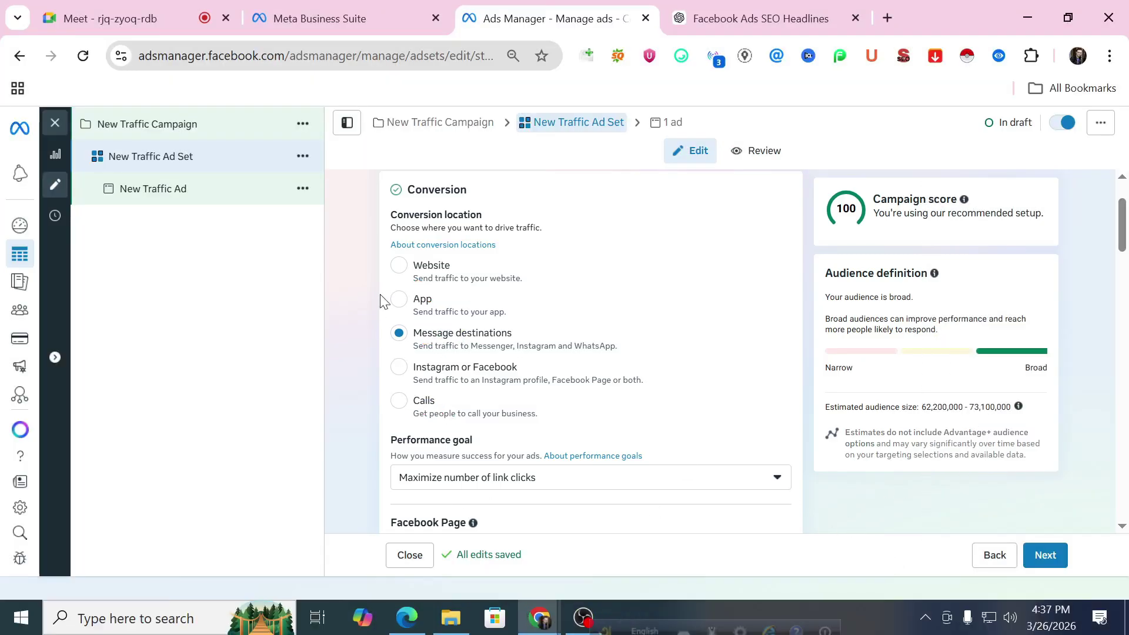
Step: Set the ad set's conversion location to Website and its performance goal to Maximize number of link clicks
{"action": "left_click", "coordinate": [399, 266]}
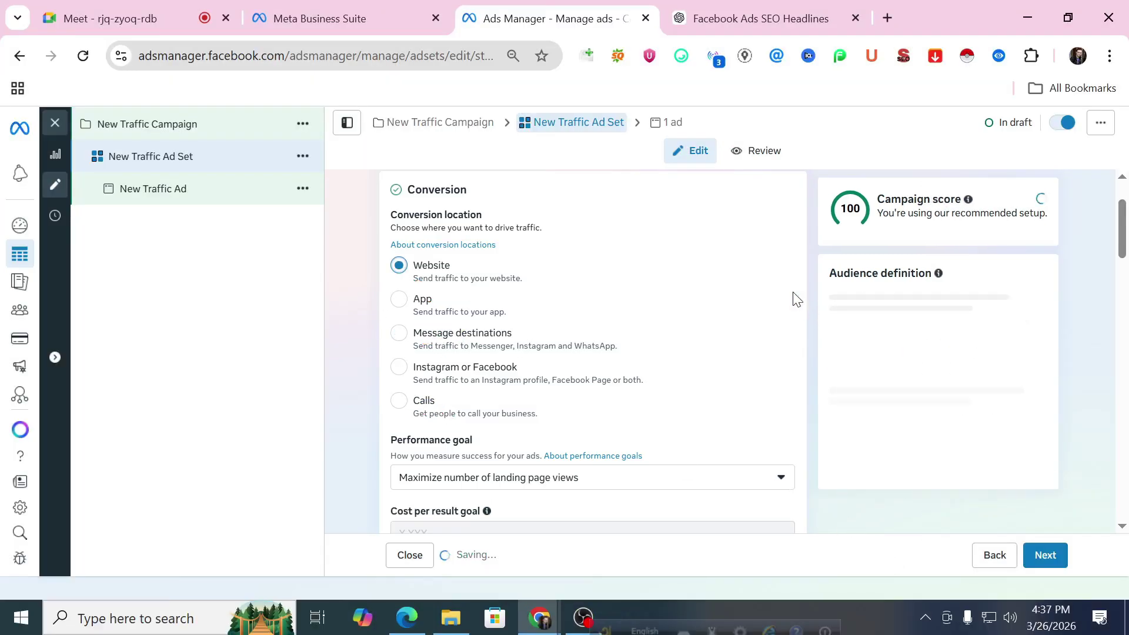
{"action": "scroll", "coordinate": [689, 272], "scroll_direction": "down", "scroll_amount": 3}
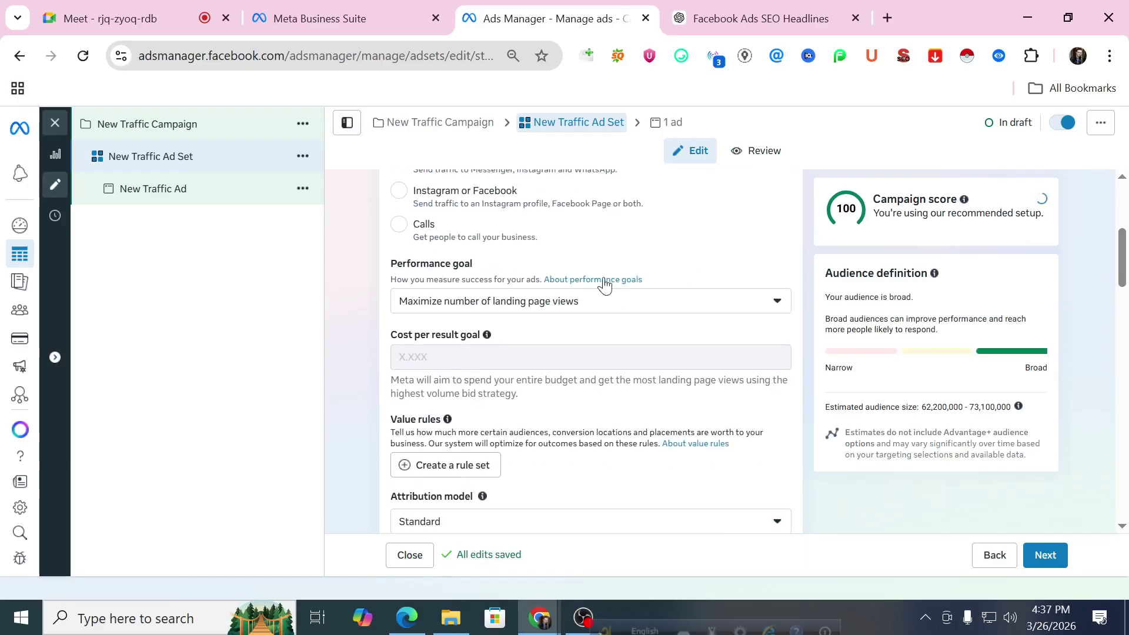
{"action": "left_click", "coordinate": [549, 304]}
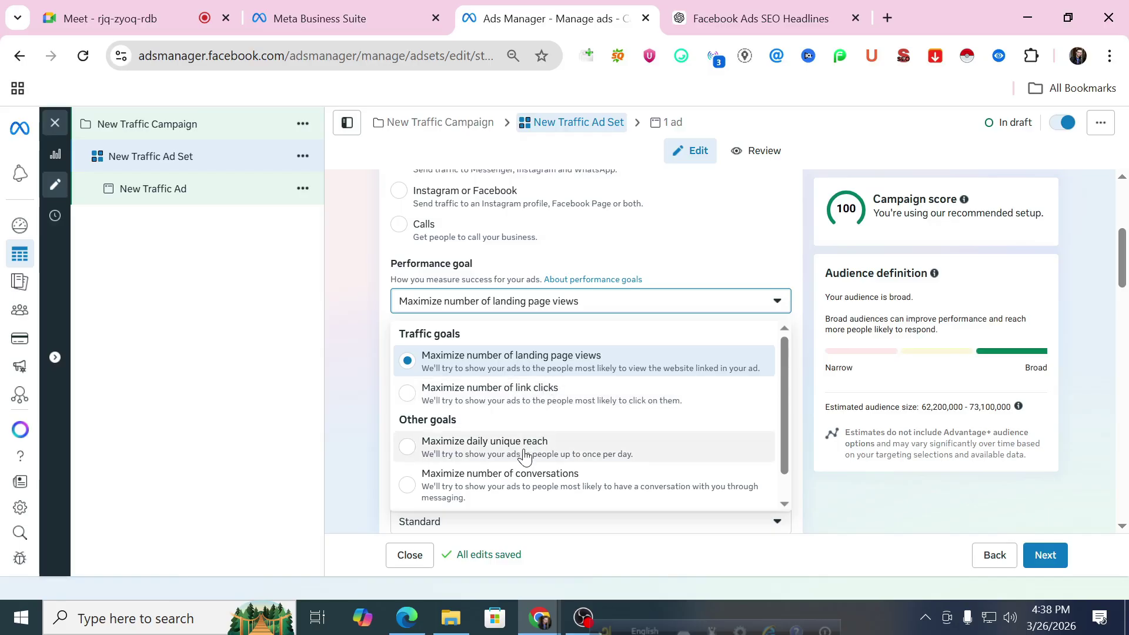
{"action": "scroll", "coordinate": [580, 466], "scroll_direction": "down", "scroll_amount": 1}
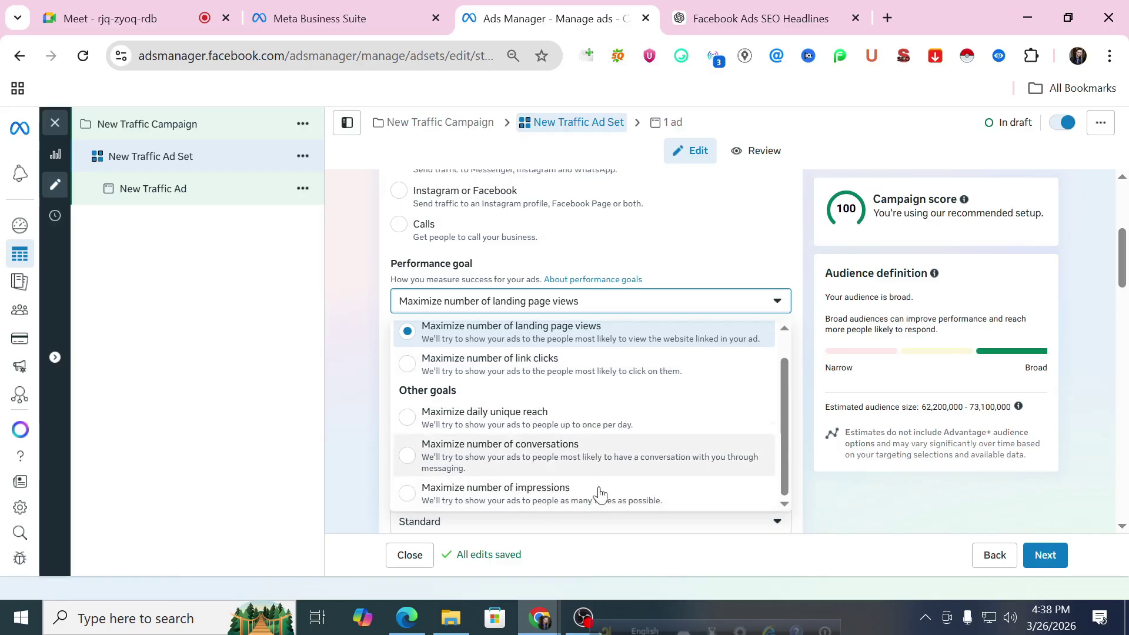
{"action": "left_click", "coordinate": [588, 359]}
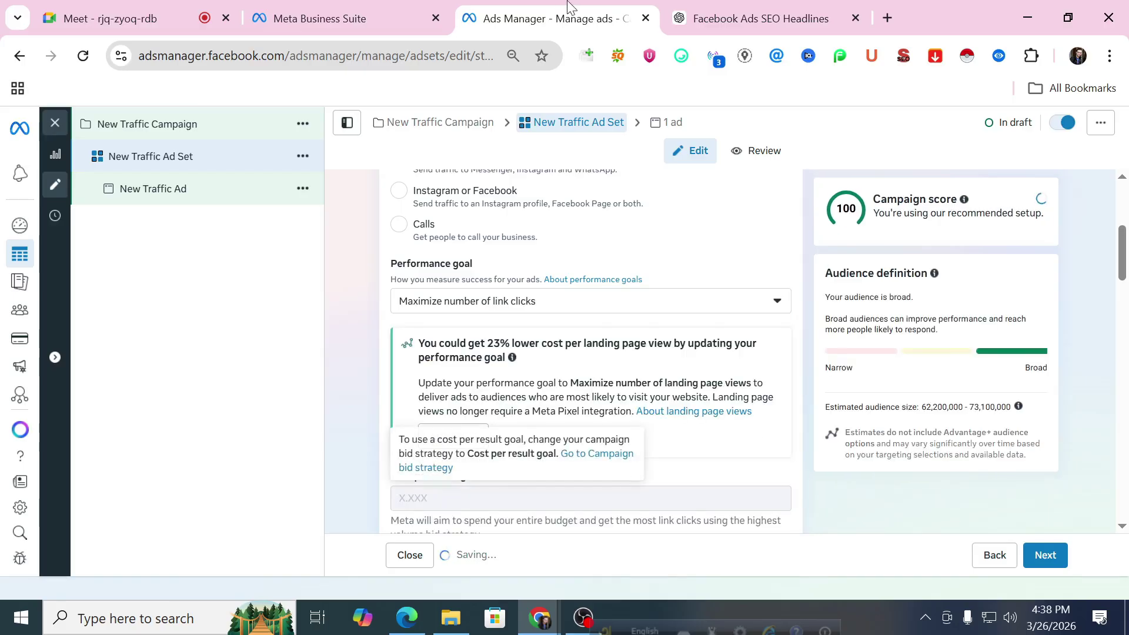
Step: Review the ad set's remaining settings from cost per result goal through placements, and proceed to the ad level
{"action": "scroll", "coordinate": [729, 352], "scroll_direction": "down", "scroll_amount": 2}
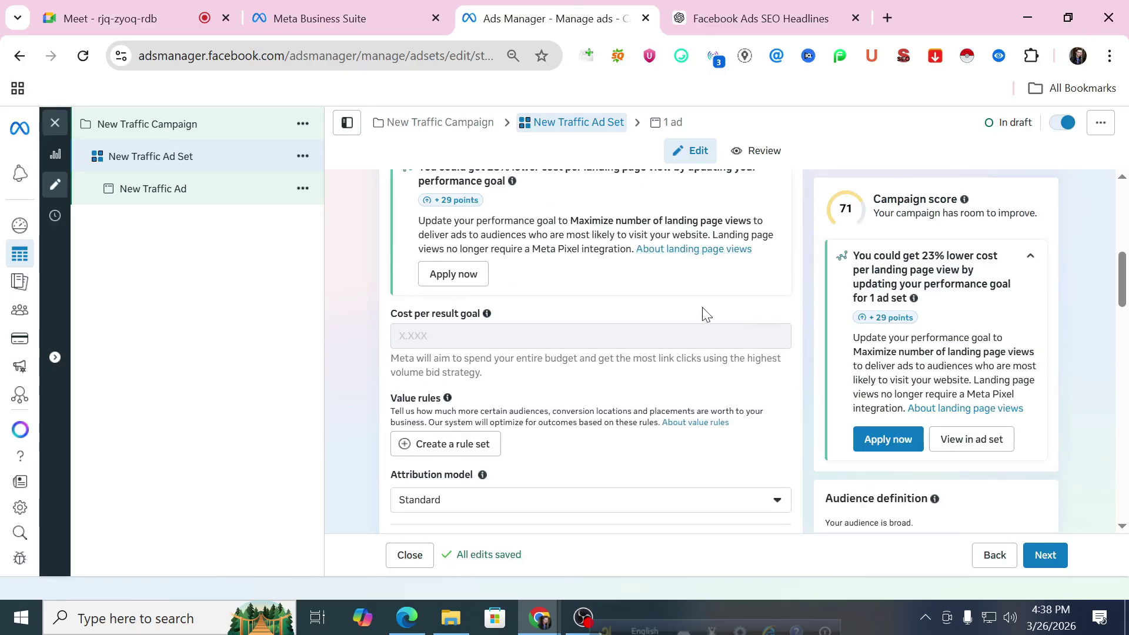
{"action": "scroll", "coordinate": [645, 235], "scroll_direction": "down", "scroll_amount": 1}
{"action": "scroll", "coordinate": [645, 235], "scroll_direction": "down", "scroll_amount": 8}
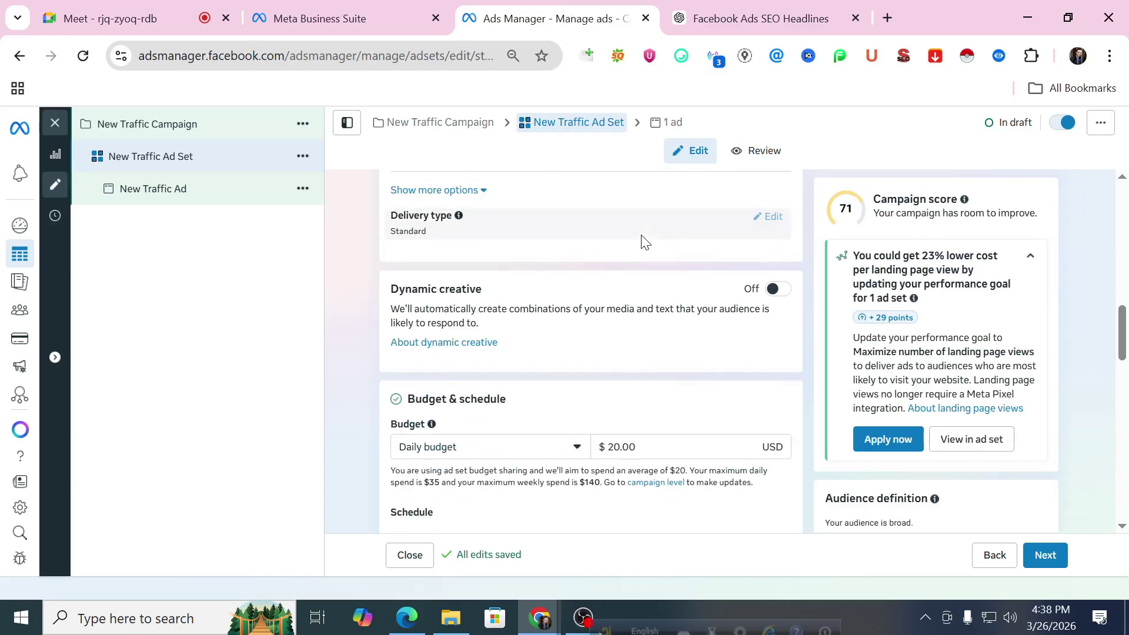
{"action": "scroll", "coordinate": [647, 244], "scroll_direction": "down", "scroll_amount": 7}
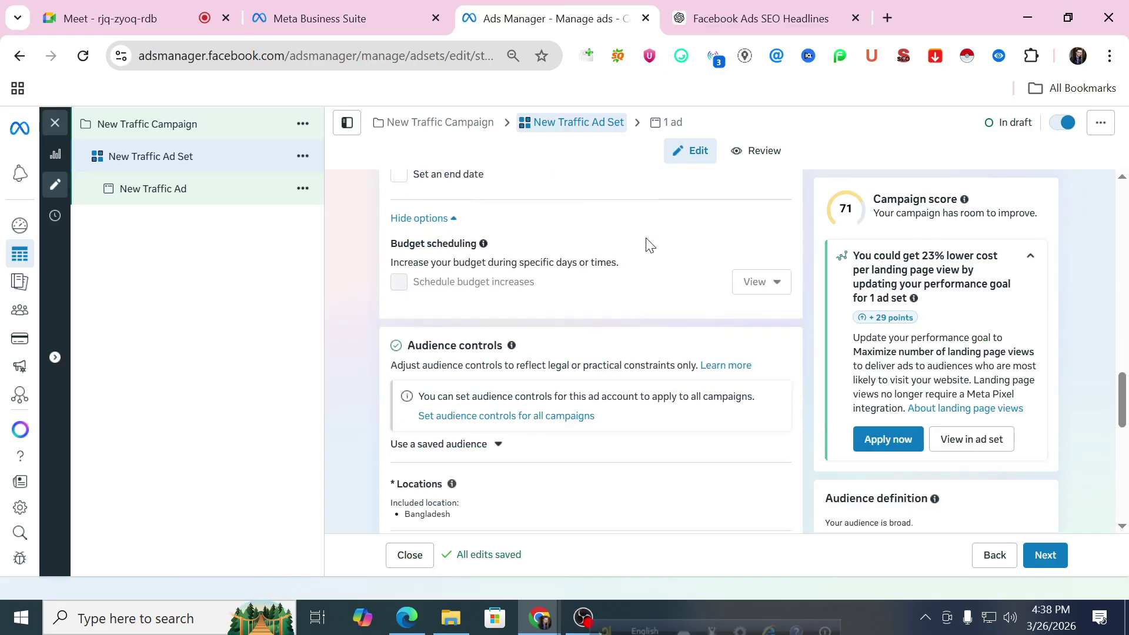
{"action": "scroll", "coordinate": [647, 244], "scroll_direction": "down", "scroll_amount": 5}
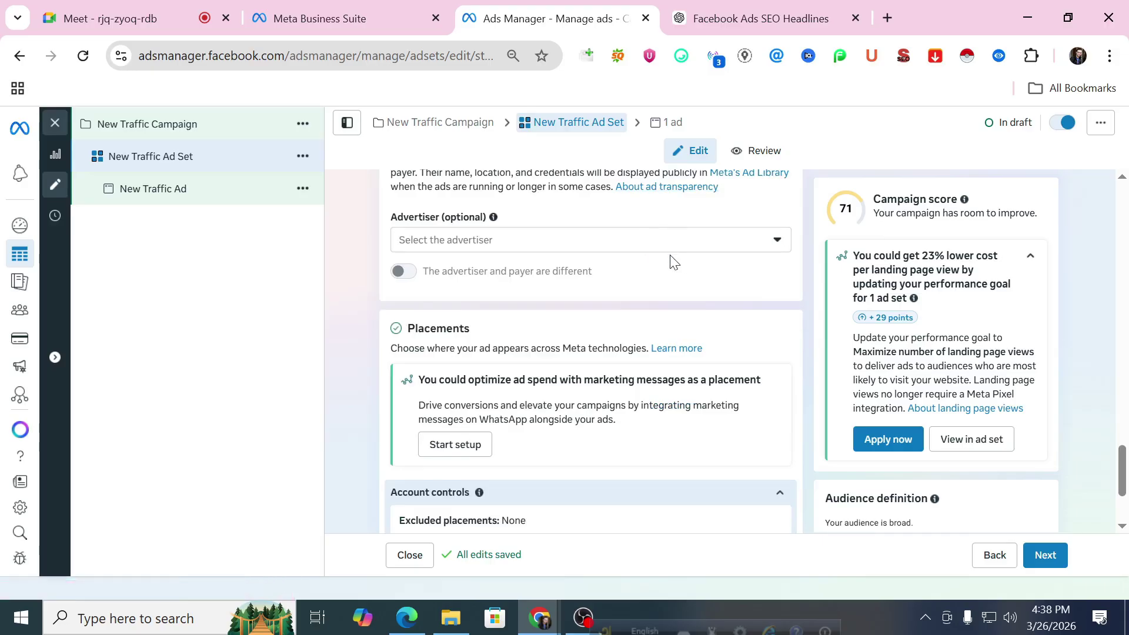
{"action": "left_click", "coordinate": [1049, 554]}
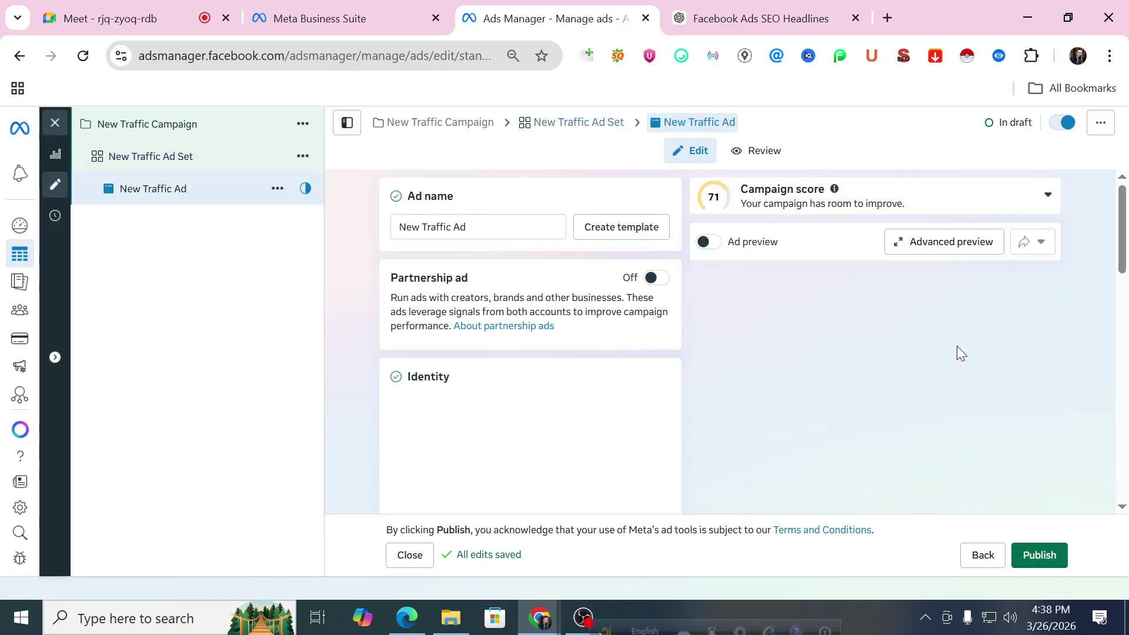
Step: Return to the traffic ad set and examine its placements and the available advertiser choices, leaving the optional advertiser unselected
{"action": "left_click", "coordinate": [169, 152]}
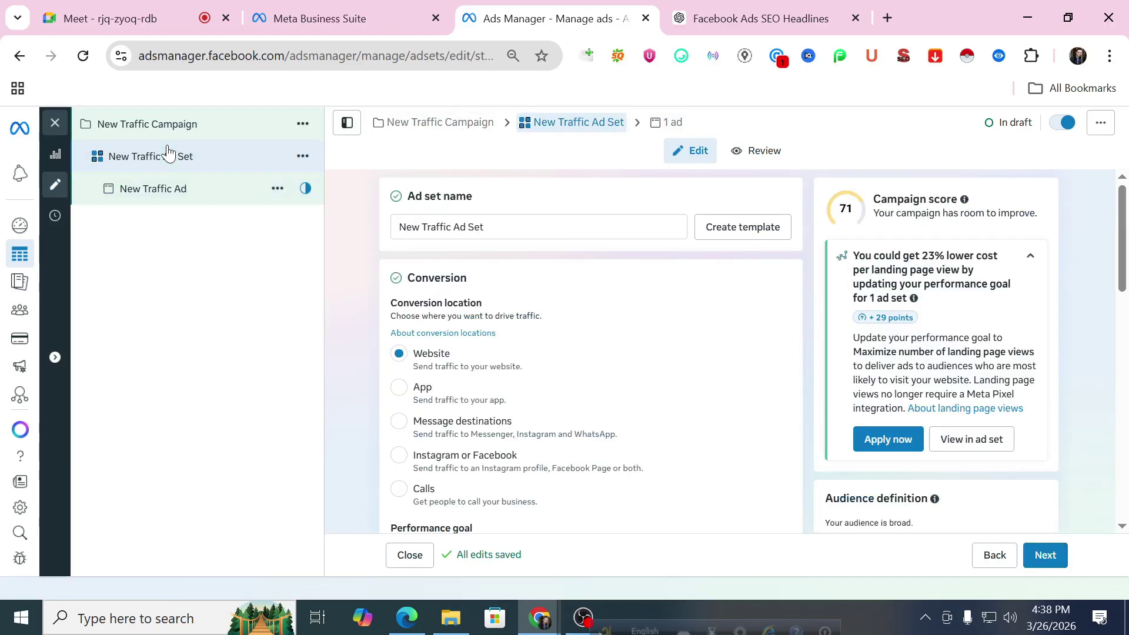
{"action": "scroll", "coordinate": [649, 341], "scroll_direction": "down", "scroll_amount": 20}
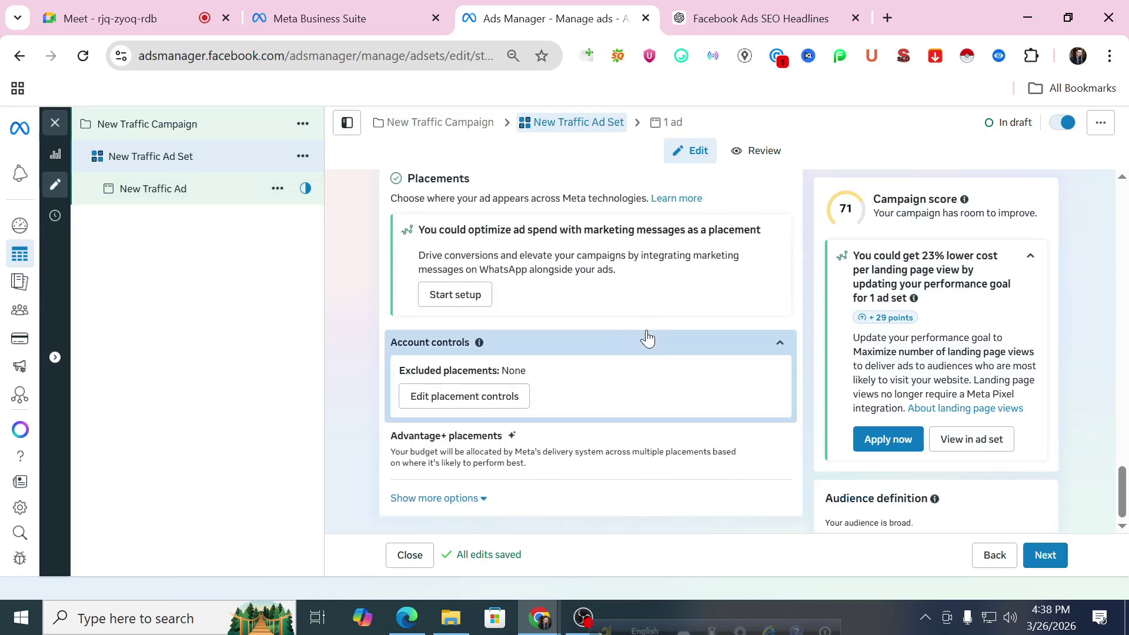
{"action": "scroll", "coordinate": [559, 468], "scroll_direction": "up", "scroll_amount": 3}
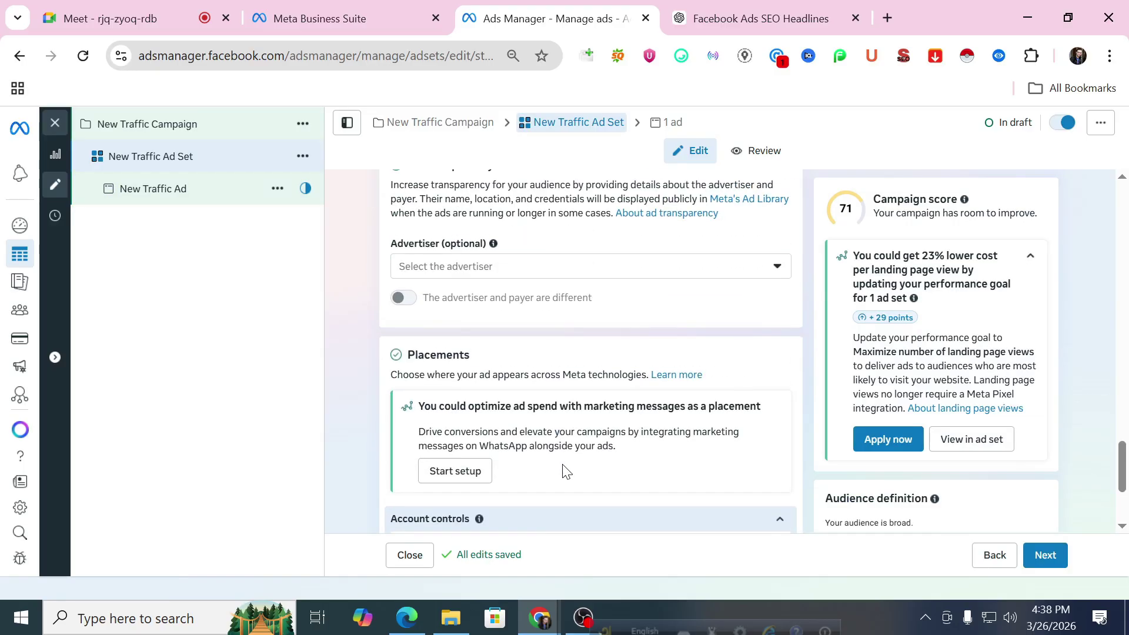
{"action": "left_click", "coordinate": [484, 269]}
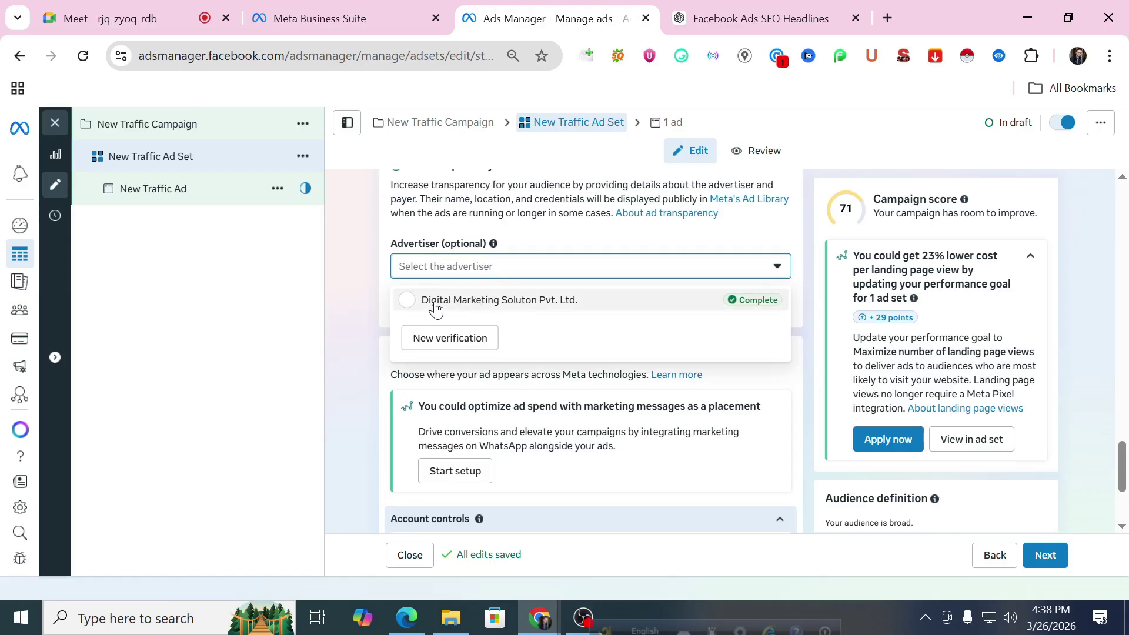
{"action": "left_click", "coordinate": [460, 266]}
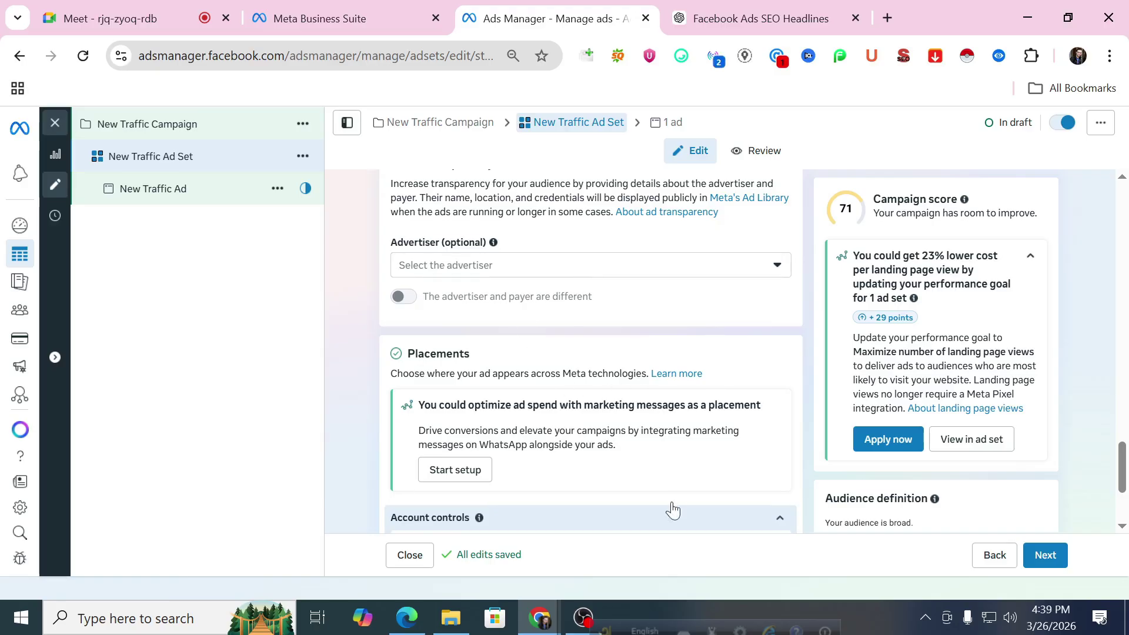
Step: Recheck the traffic ad set's advertiser and placement settings, and proceed to the ad level
{"action": "scroll", "coordinate": [628, 473], "scroll_direction": "down", "scroll_amount": 3}
{"action": "scroll", "coordinate": [740, 458], "scroll_direction": "up", "scroll_amount": 3}
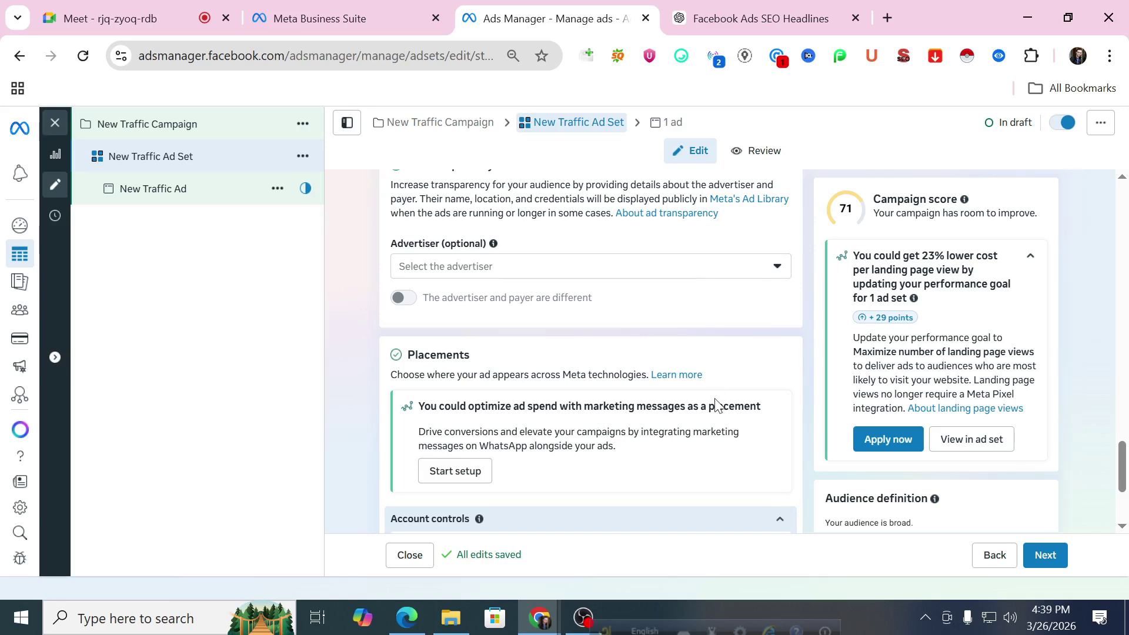
{"action": "scroll", "coordinate": [718, 405], "scroll_direction": "down", "scroll_amount": 3}
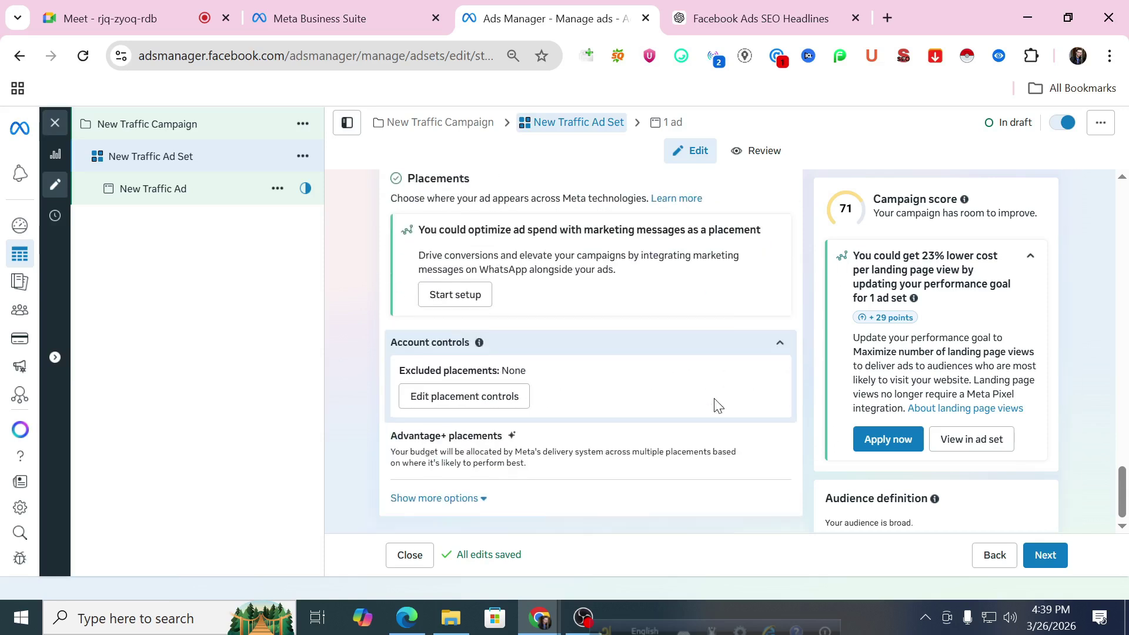
{"action": "left_click", "coordinate": [1045, 558]}
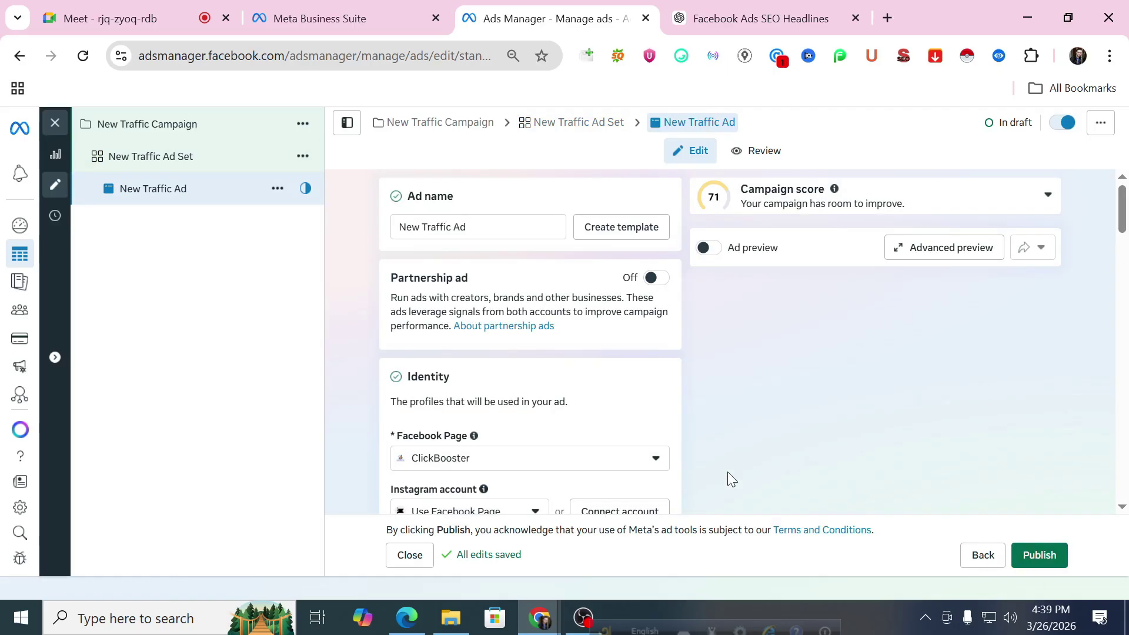
Step: Review the traffic ad's name, identity and ad setup, and activate the Website URL field under Destination
{"action": "left_click_drag", "start_coordinate": [488, 229], "coordinate": [410, 231]}
{"action": "scroll", "coordinate": [534, 440], "scroll_direction": "down", "scroll_amount": 1}
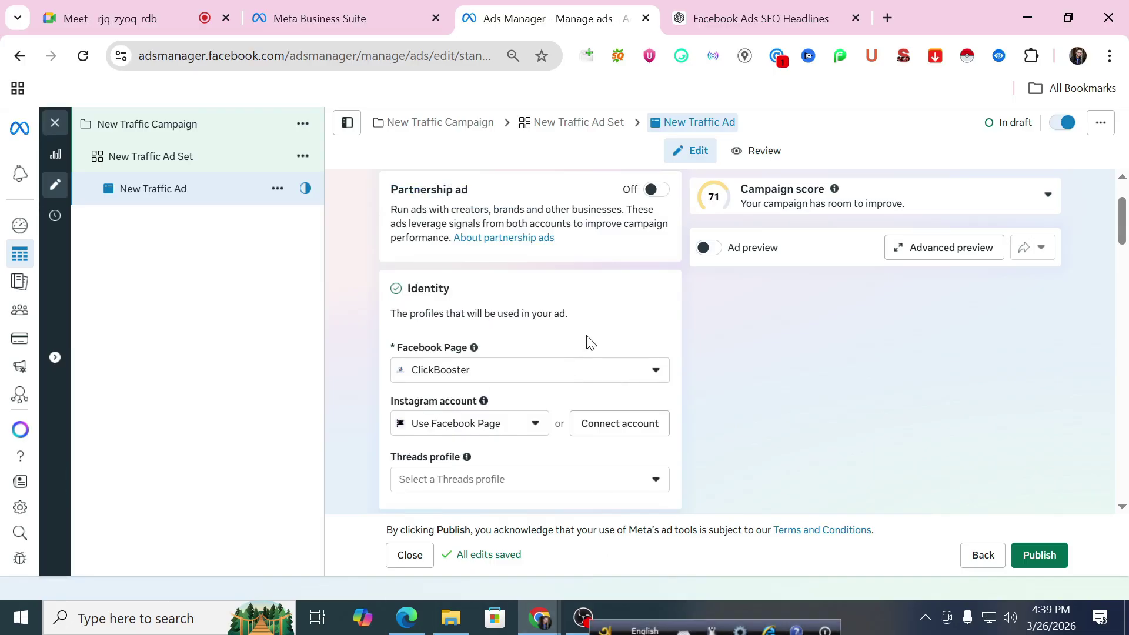
{"action": "scroll", "coordinate": [587, 341], "scroll_direction": "down", "scroll_amount": 1}
{"action": "scroll", "coordinate": [588, 341], "scroll_direction": "down", "scroll_amount": 3}
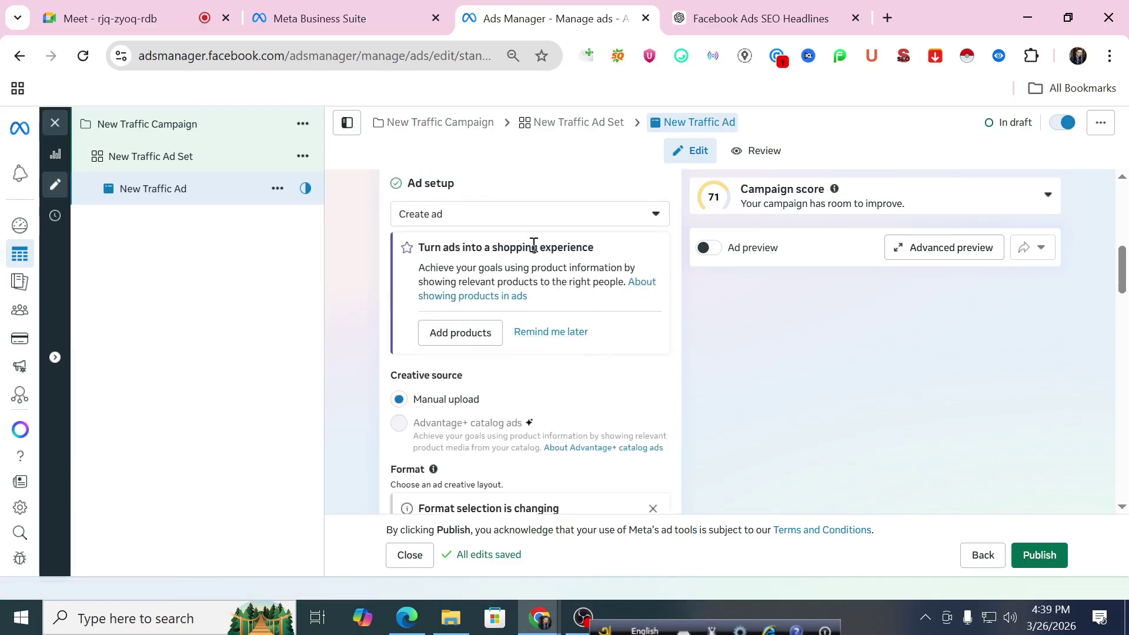
{"action": "scroll", "coordinate": [532, 250], "scroll_direction": "down", "scroll_amount": 2}
{"action": "scroll", "coordinate": [532, 250], "scroll_direction": "down", "scroll_amount": 5}
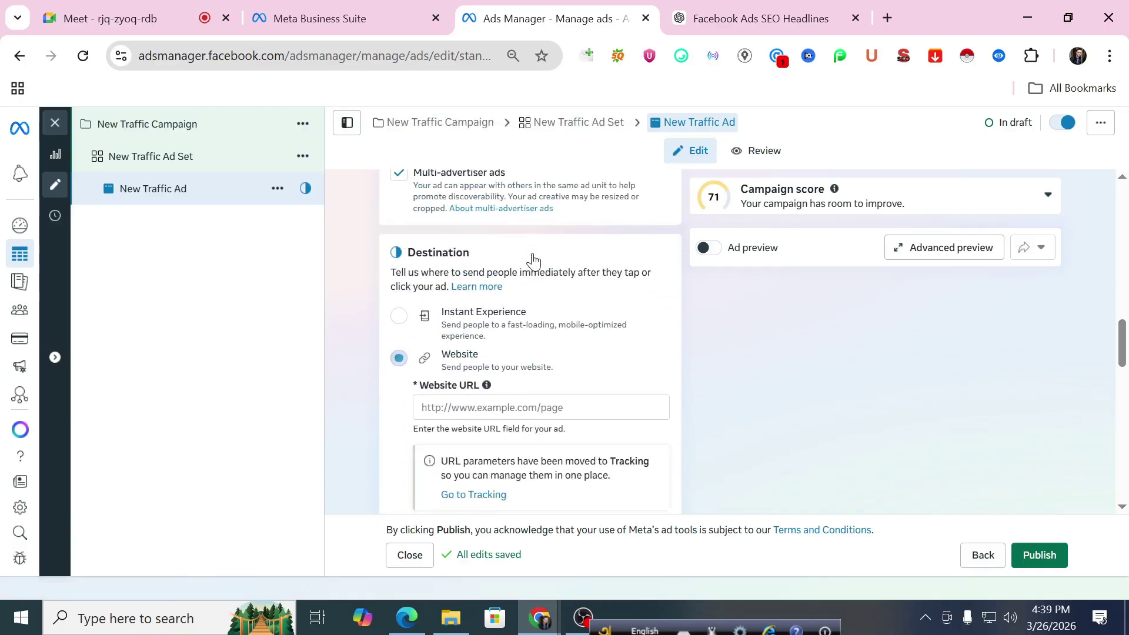
{"action": "left_click", "coordinate": [479, 323]}
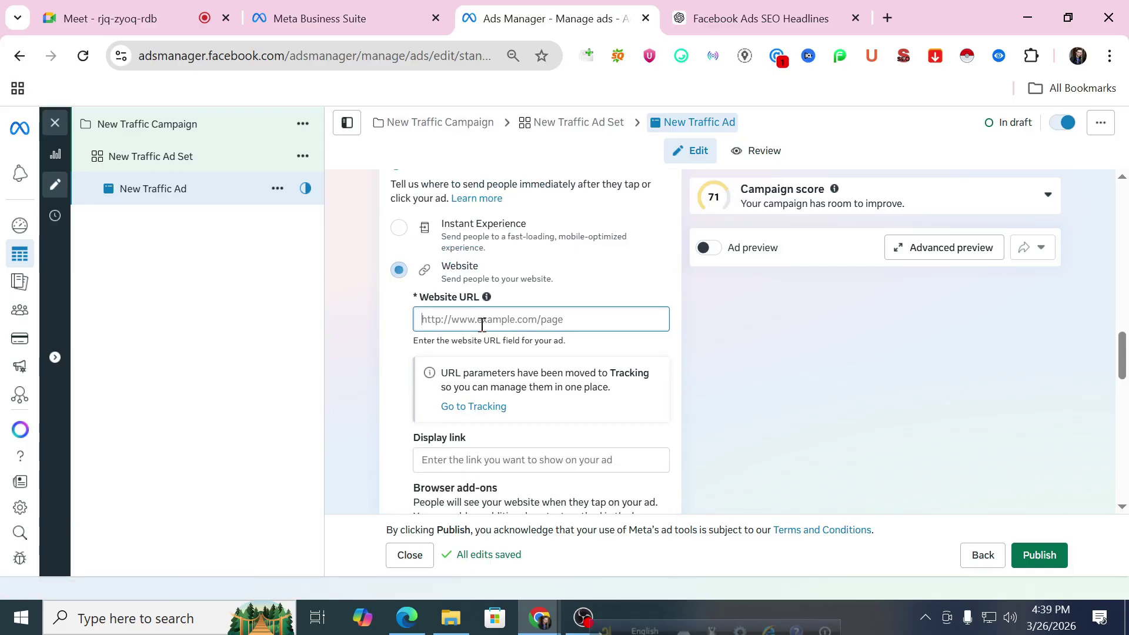
Step: Open gouppro.com in a new browser tab and look through its home page down to the footer
{"action": "left_click", "coordinate": [885, 17]}
{"action": "type", "text": "gouppro.com"}
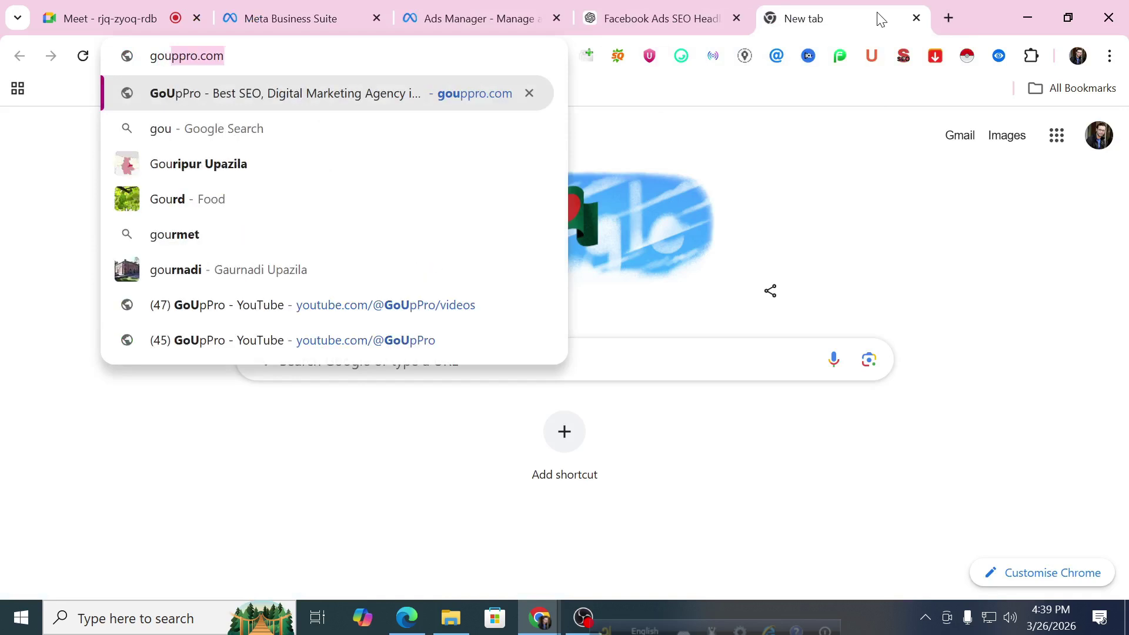
{"action": "key", "text": "Return"}
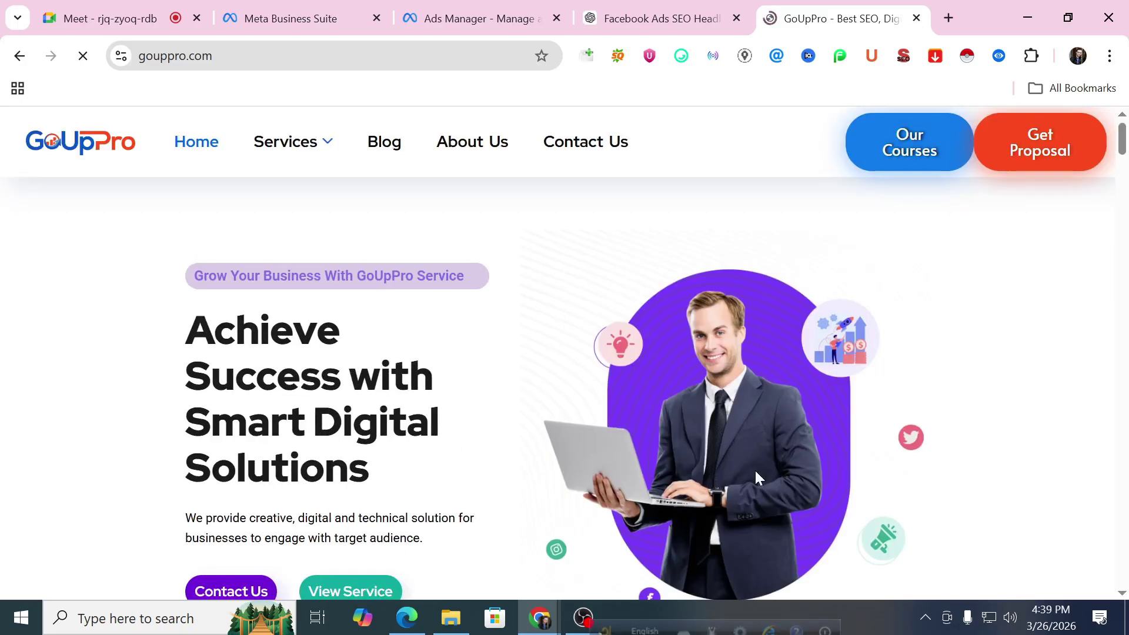
{"action": "scroll", "coordinate": [729, 453], "scroll_direction": "down", "scroll_amount": 10}
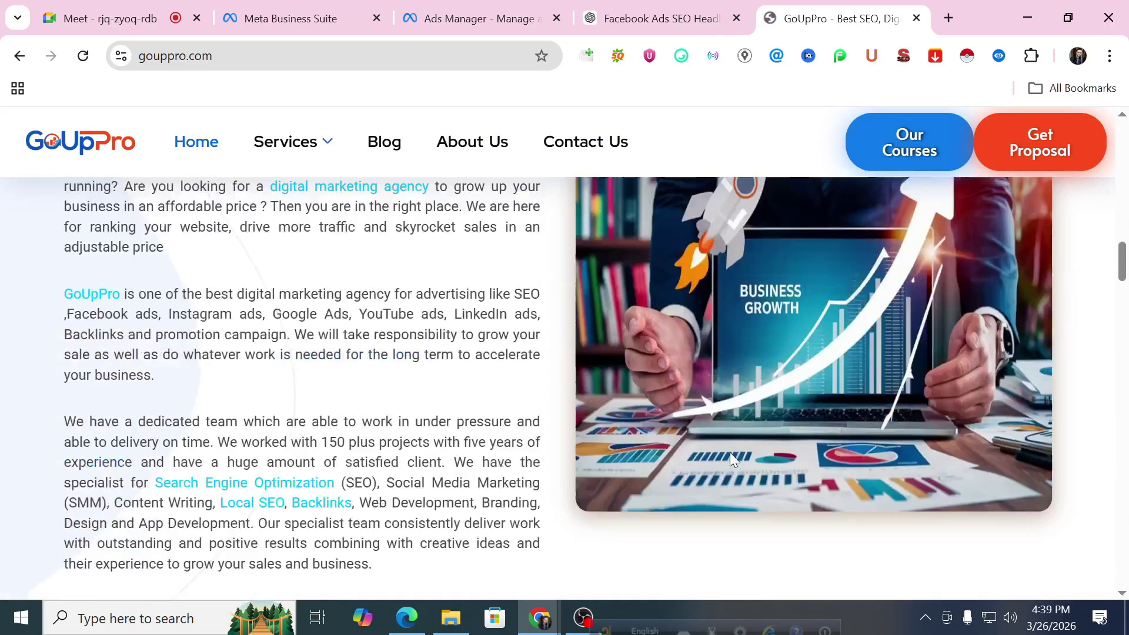
{"action": "scroll", "coordinate": [731, 458], "scroll_direction": "down", "scroll_amount": 20}
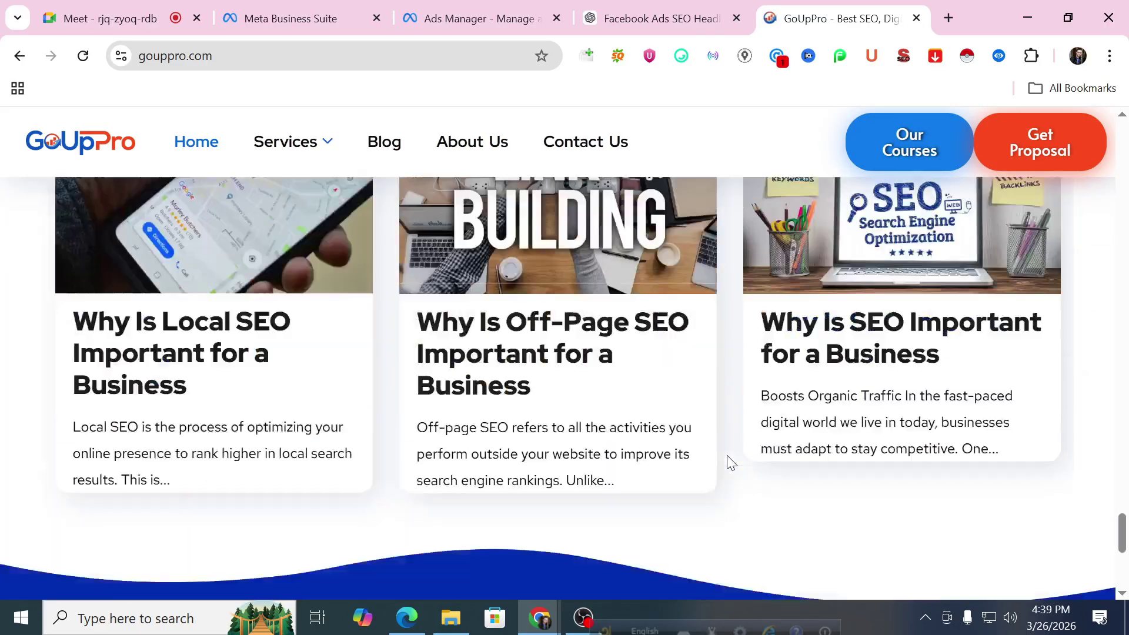
{"action": "scroll", "coordinate": [729, 461], "scroll_direction": "down", "scroll_amount": 5}
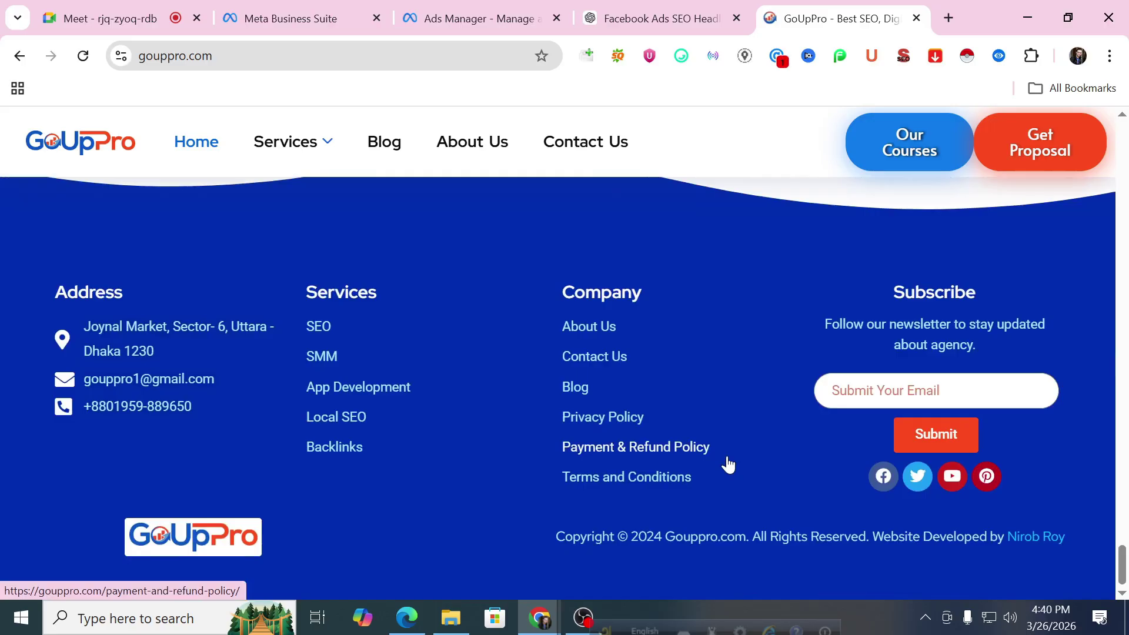
{"action": "scroll", "coordinate": [729, 464], "scroll_direction": "up", "scroll_amount": 15}
{"action": "scroll", "coordinate": [728, 464], "scroll_direction": "up", "scroll_amount": 10}
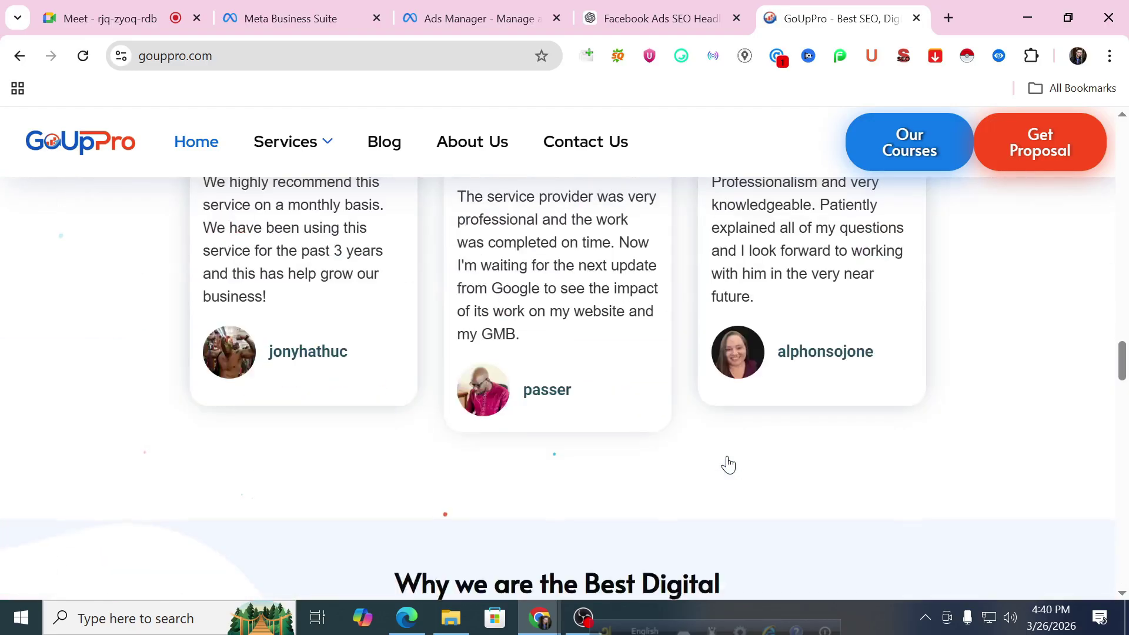
{"action": "scroll", "coordinate": [728, 465], "scroll_direction": "up", "scroll_amount": 15}
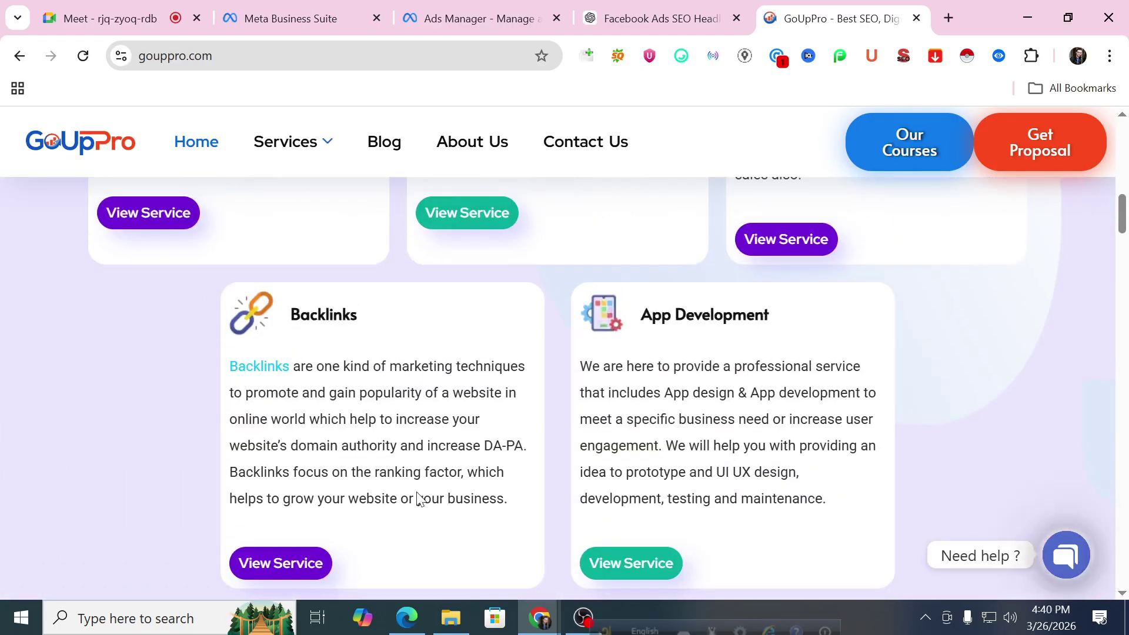
Step: Copy the GoUpPro site address and enter it as the traffic ad's website URL in Ads Manager
{"action": "left_click", "coordinate": [296, 59]}
{"action": "key", "text": "ctrl+c"}
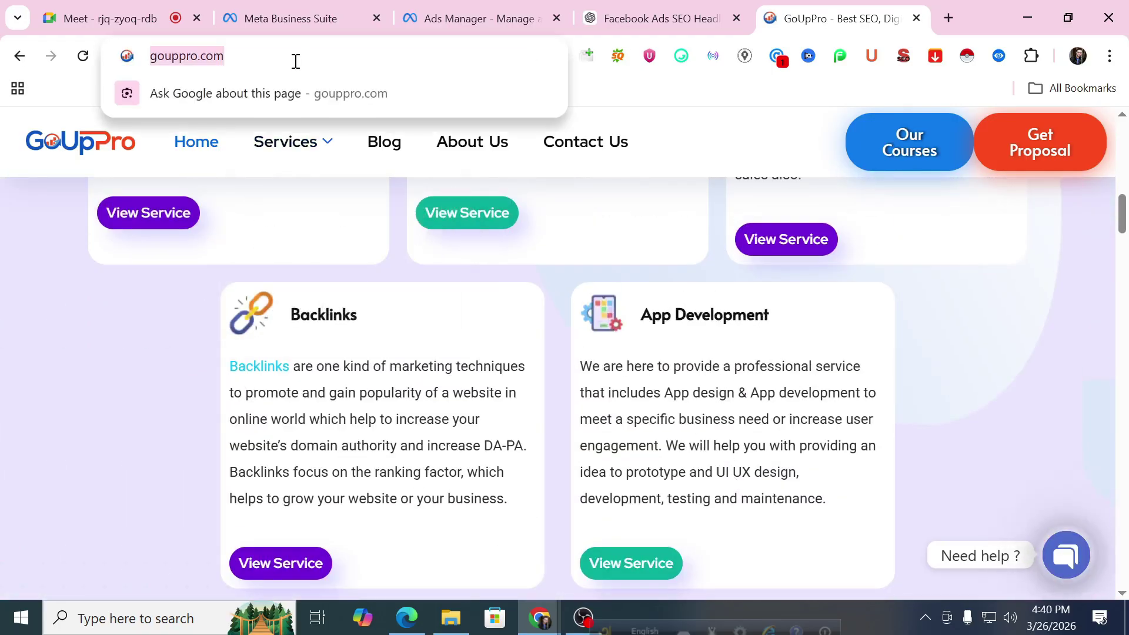
{"action": "mouse_move", "coordinate": [306, 157]}
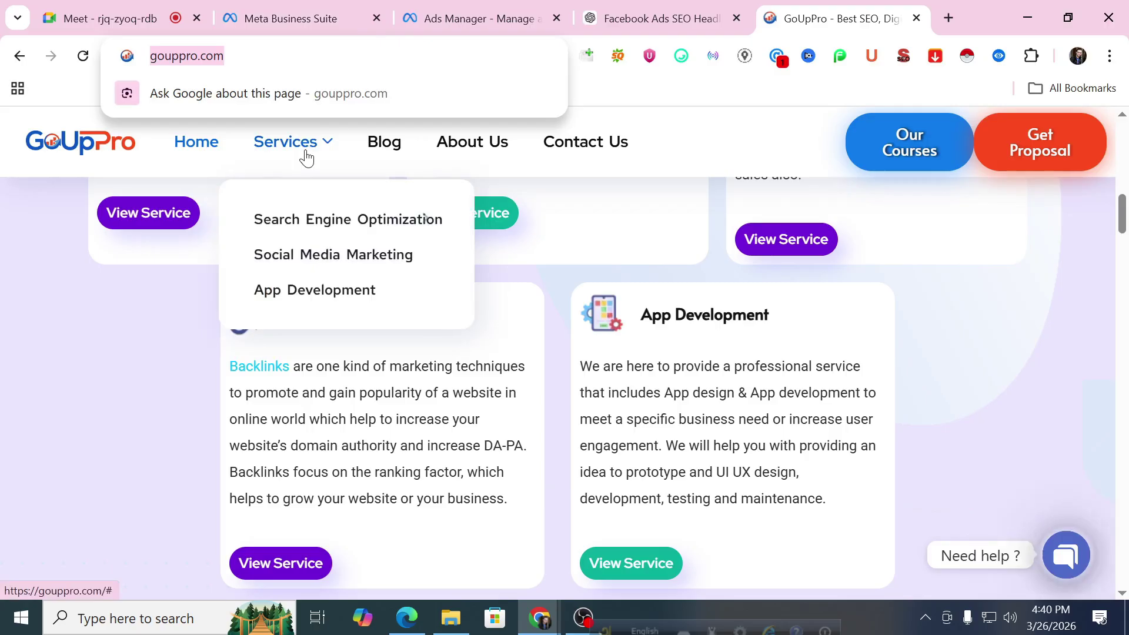
{"action": "left_click", "coordinate": [611, 21]}
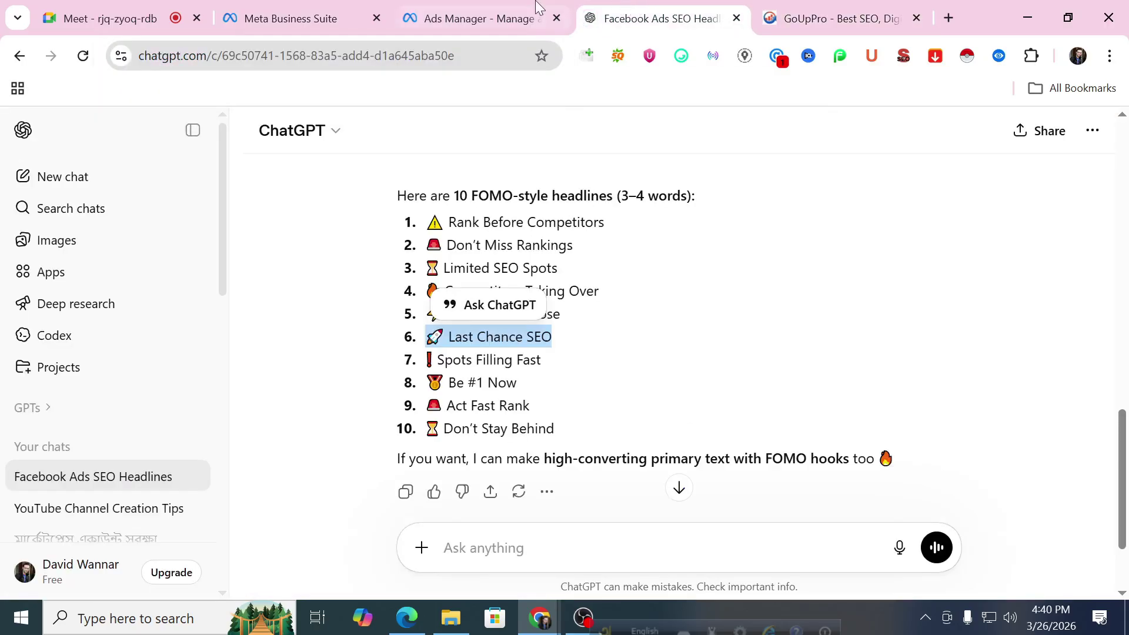
{"action": "left_click", "coordinate": [535, 7]}
{"action": "key", "text": "ctrl+v"}
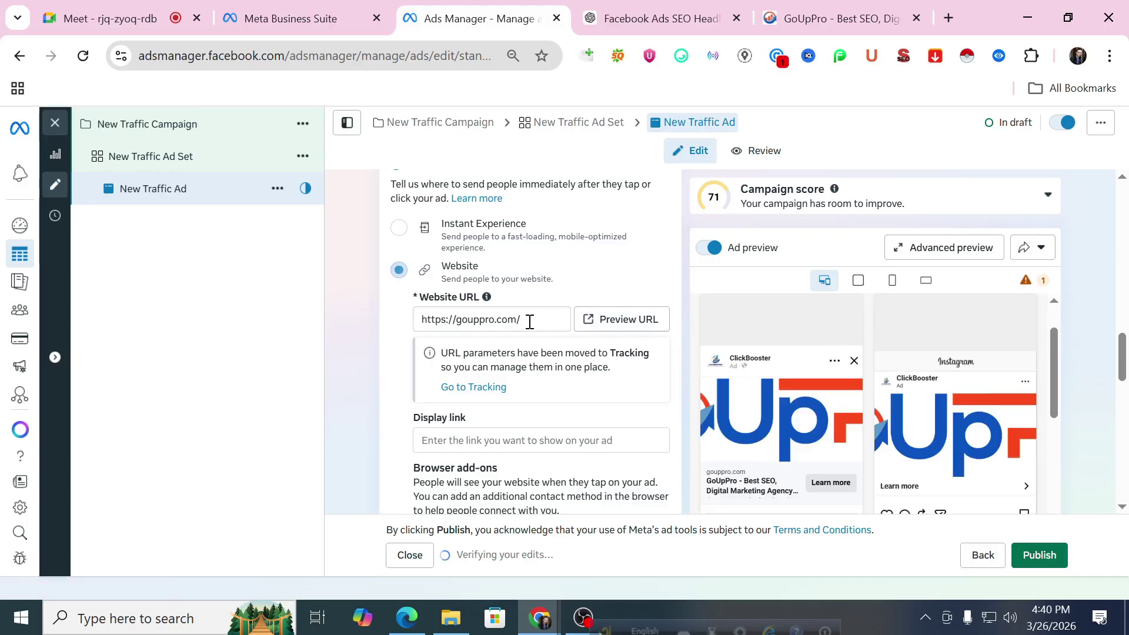
Step: Set the ad's display link to gouppro.com/seoservice and check it in the ad preview
{"action": "scroll", "coordinate": [532, 322], "scroll_direction": "down", "scroll_amount": 3}
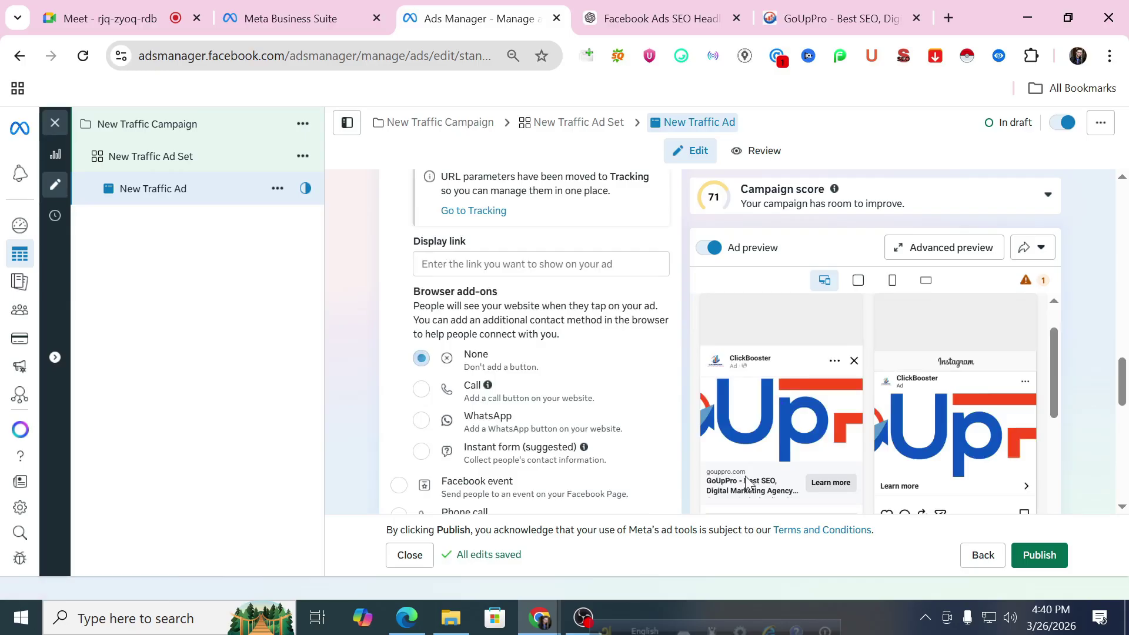
{"action": "left_click", "coordinate": [519, 264]}
{"action": "type", "text": "gouppro.com/seoservice"}
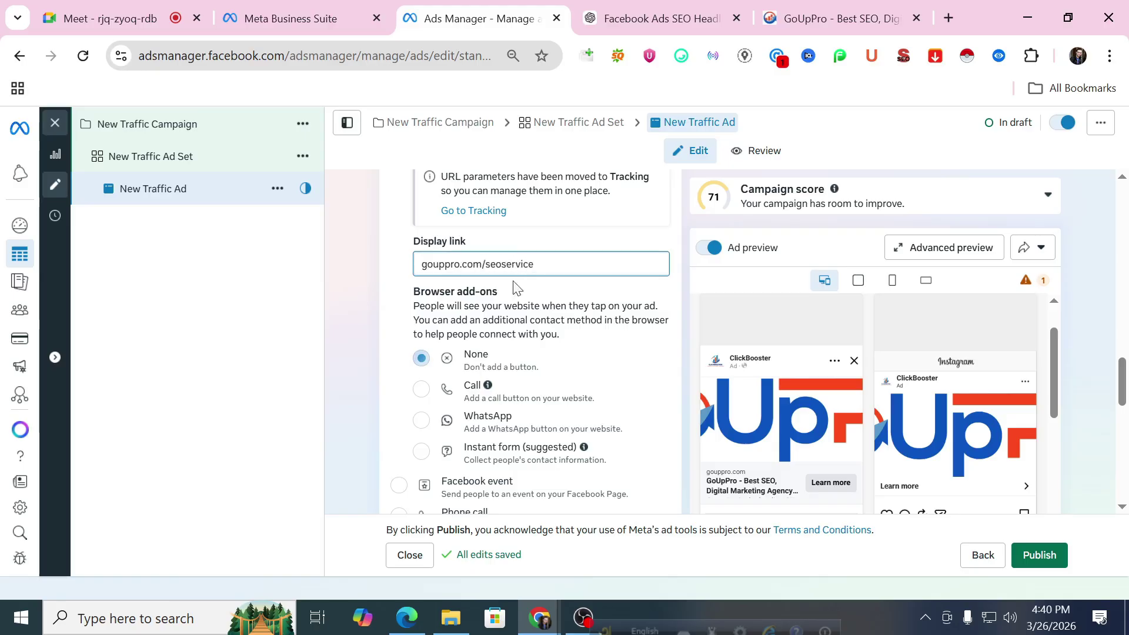
{"action": "scroll", "coordinate": [784, 341], "scroll_direction": "down", "scroll_amount": 1}
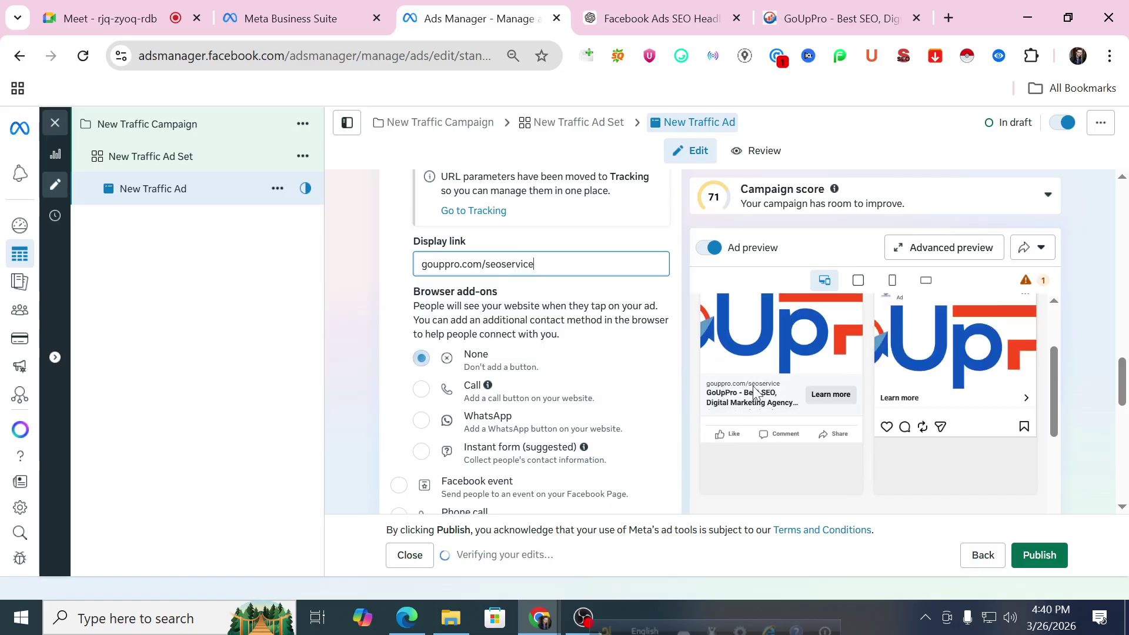
{"action": "scroll", "coordinate": [562, 315], "scroll_direction": "down", "scroll_amount": 1}
{"action": "scroll", "coordinate": [562, 316], "scroll_direction": "down", "scroll_amount": 1}
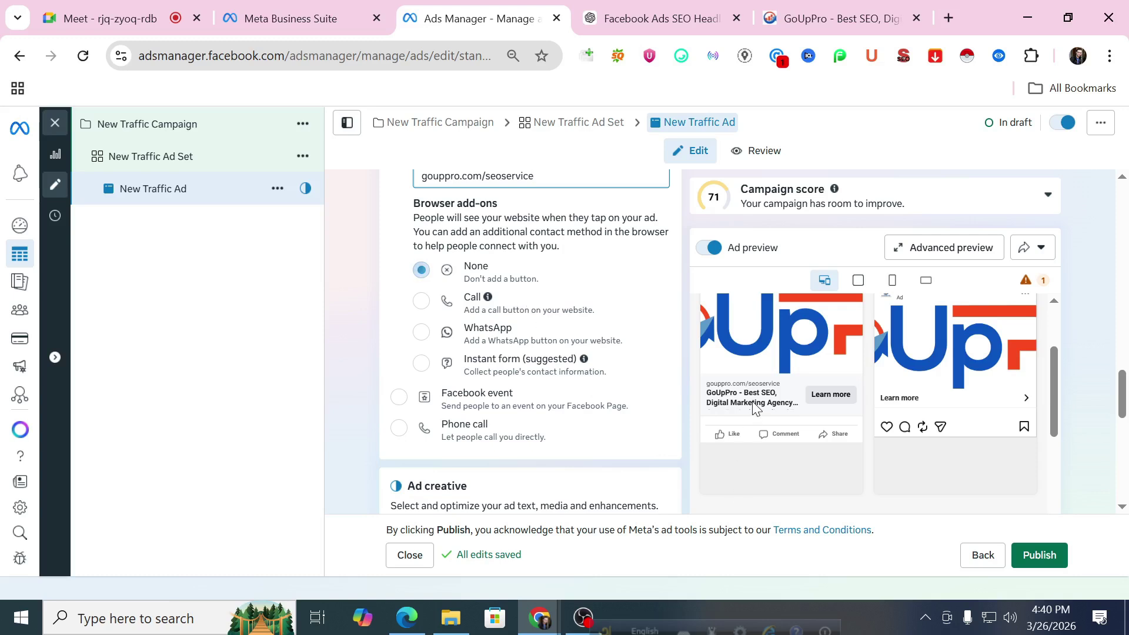
{"action": "scroll", "coordinate": [752, 406], "scroll_direction": "up", "scroll_amount": 2}
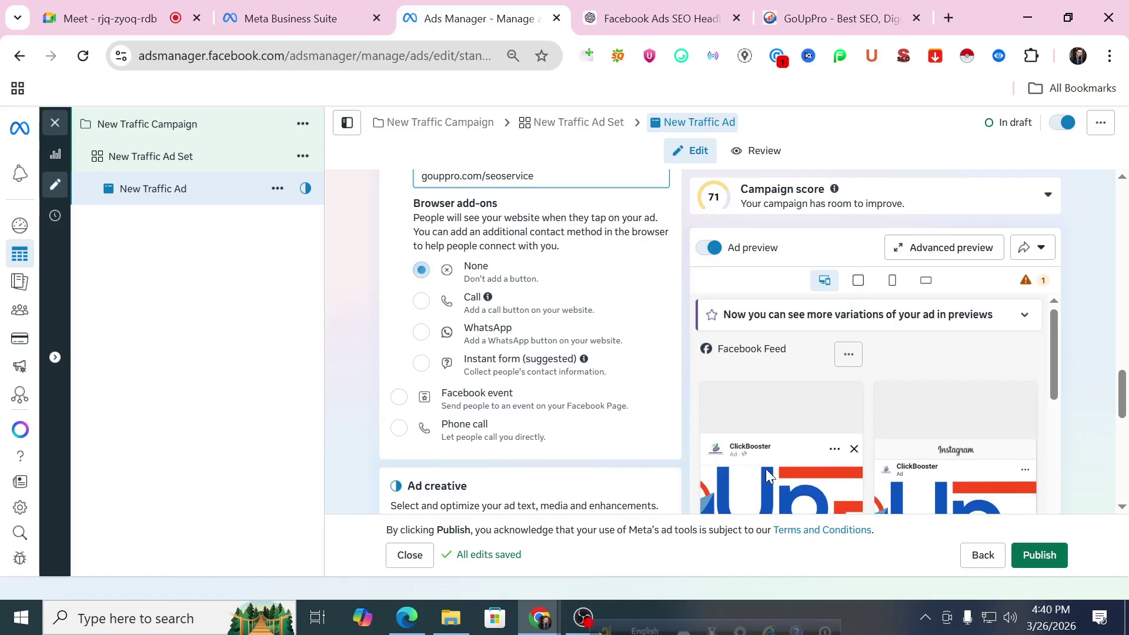
Step: Set up an image ad creative with the 1080 × 1920 SEO image from the account images, and proceed to cropping
{"action": "scroll", "coordinate": [552, 374], "scroll_direction": "down", "scroll_amount": 3}
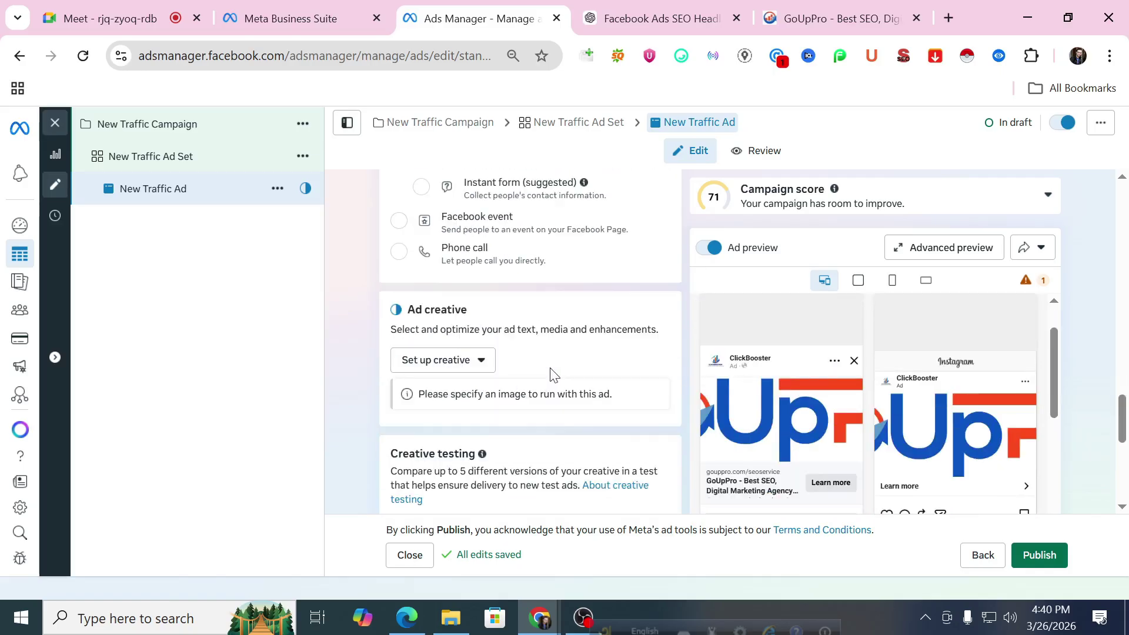
{"action": "left_click", "coordinate": [456, 368]}
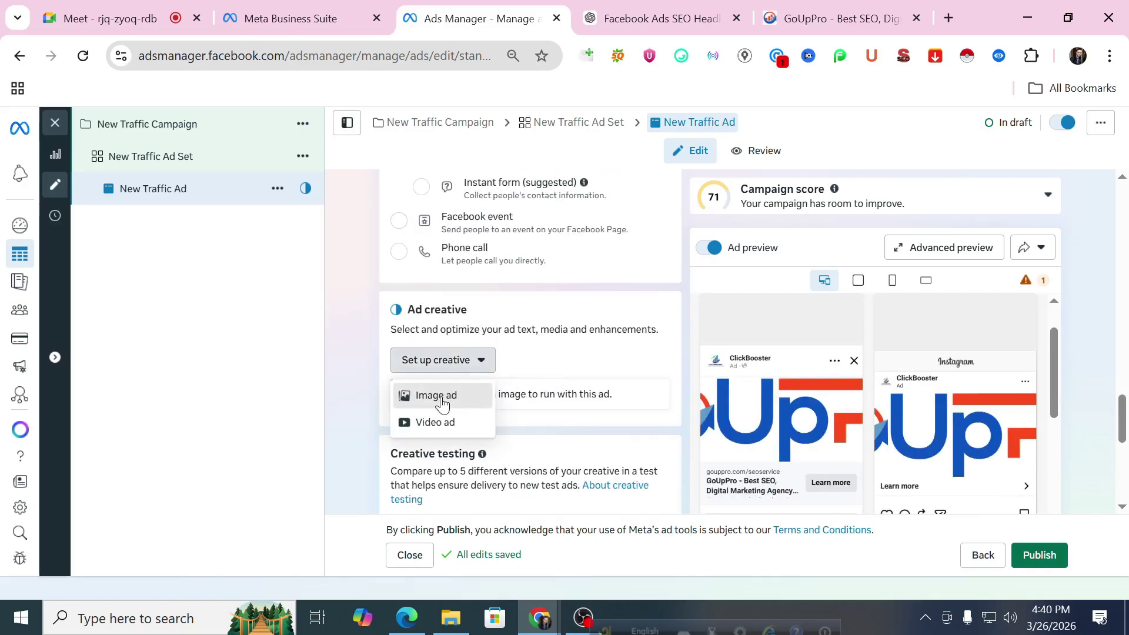
{"action": "left_click", "coordinate": [440, 400]}
{"action": "left_click", "coordinate": [73, 216]}
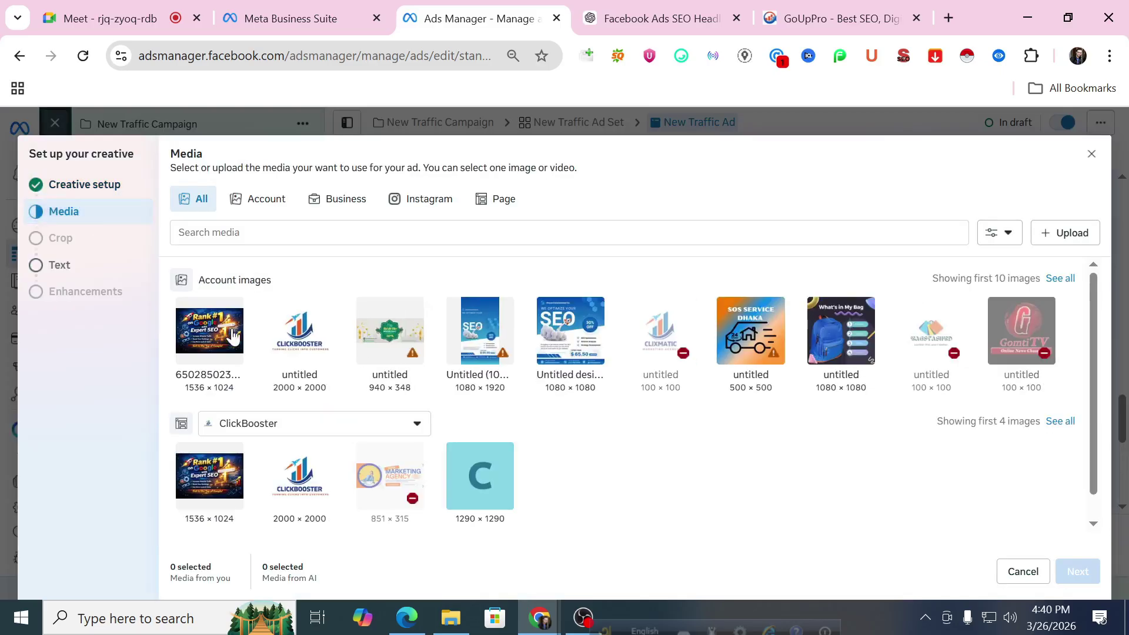
{"action": "left_click", "coordinate": [510, 340]}
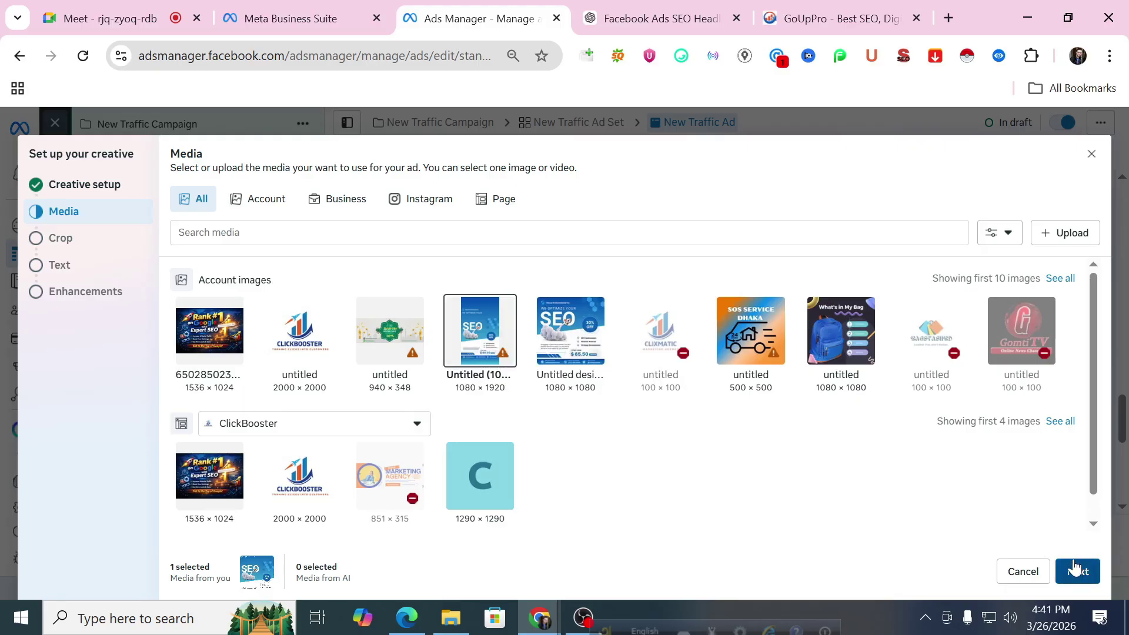
{"action": "left_click", "coordinate": [1073, 568]}
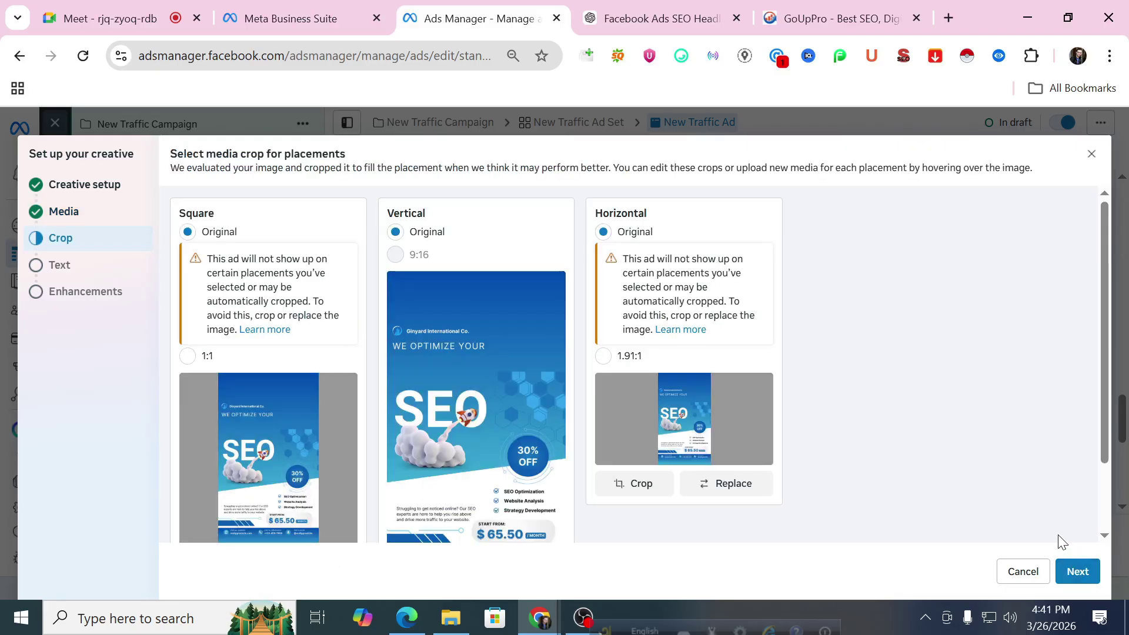
Step: Replace the image for the square placements with the 1080 × 1080 SEO image from the account images
{"action": "scroll", "coordinate": [1058, 538], "scroll_direction": "down", "scroll_amount": 2}
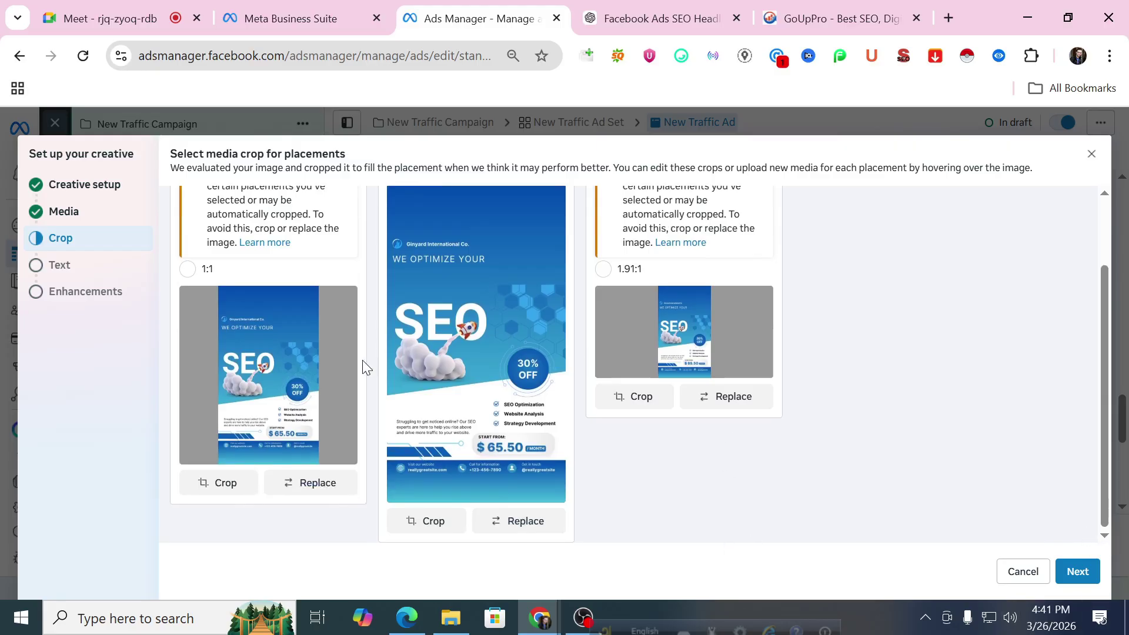
{"action": "scroll", "coordinate": [365, 367], "scroll_direction": "up", "scroll_amount": 2}
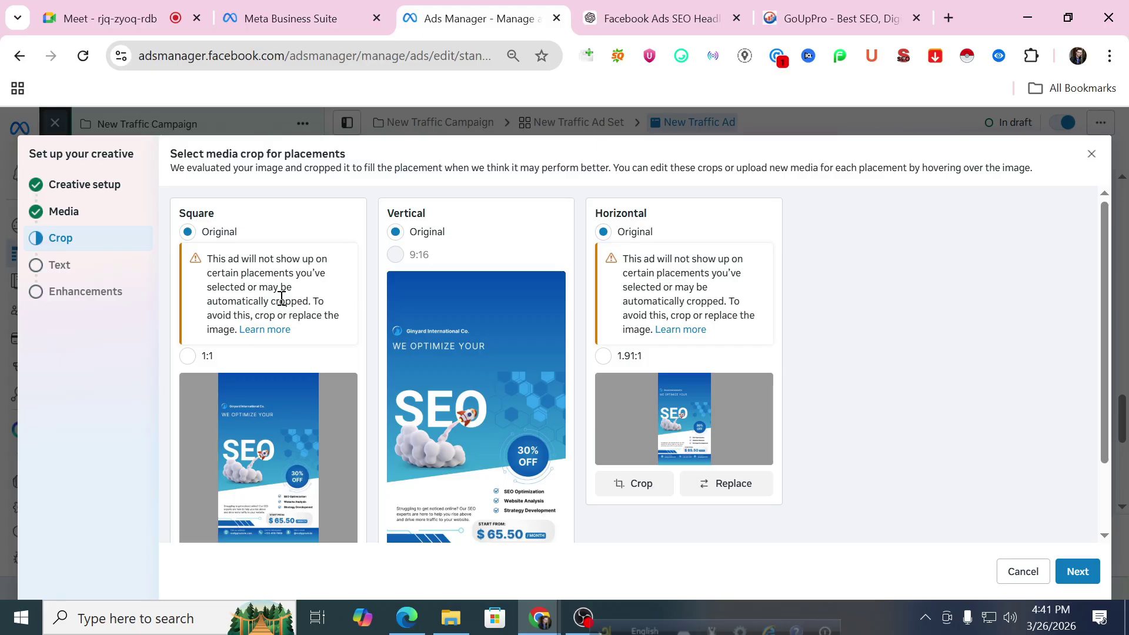
{"action": "scroll", "coordinate": [312, 316], "scroll_direction": "down", "scroll_amount": 2}
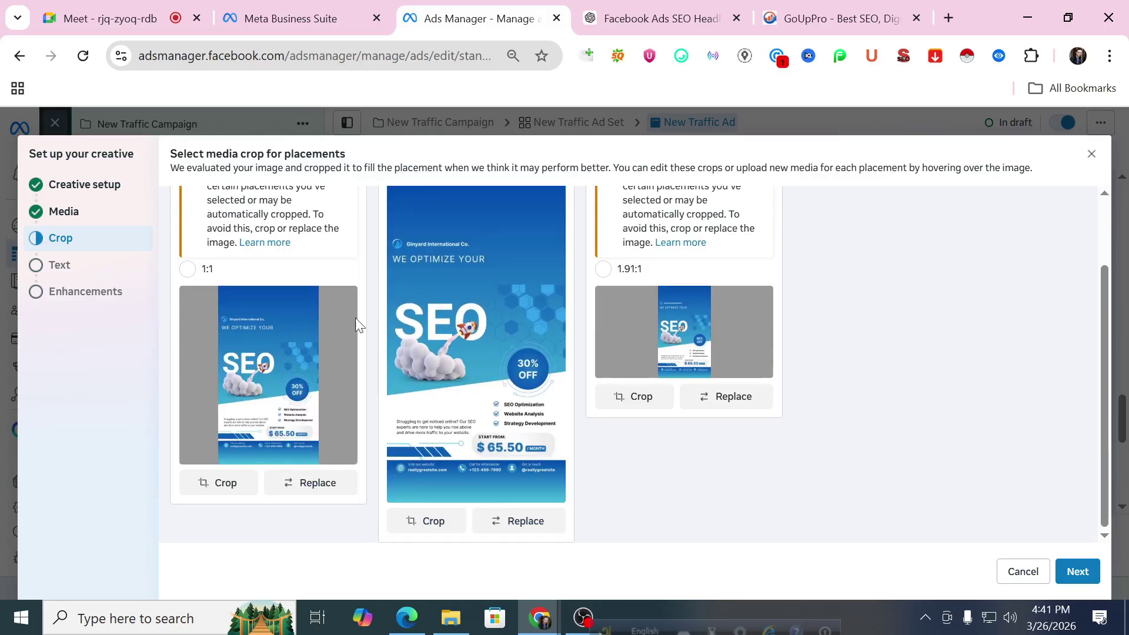
{"action": "scroll", "coordinate": [355, 318], "scroll_direction": "up", "scroll_amount": 2}
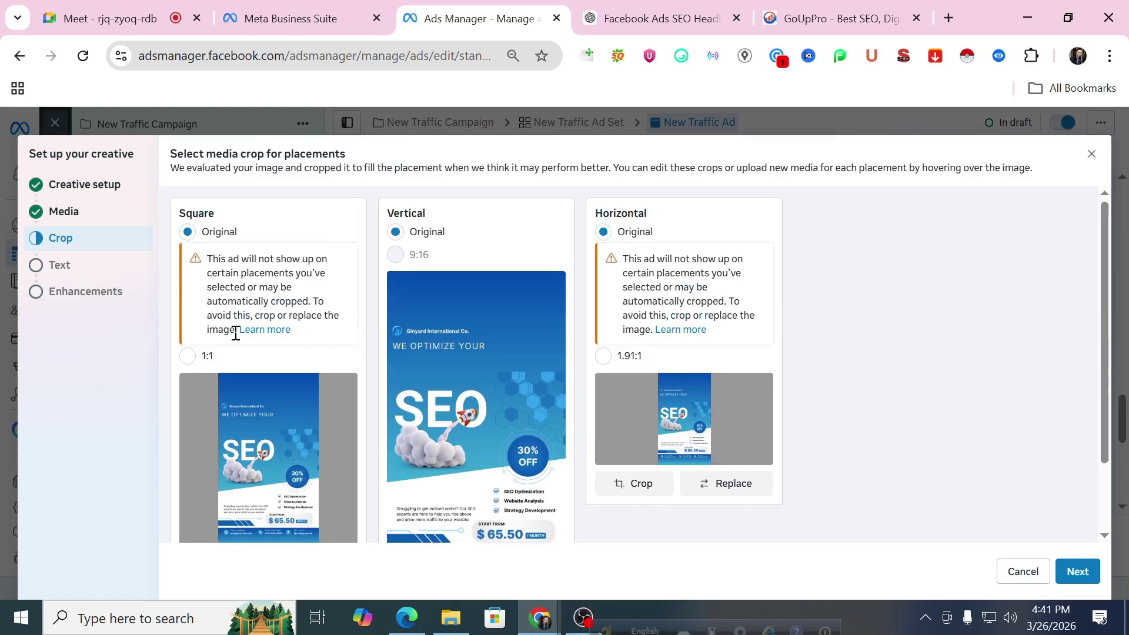
{"action": "scroll", "coordinate": [235, 332], "scroll_direction": "down", "scroll_amount": 2}
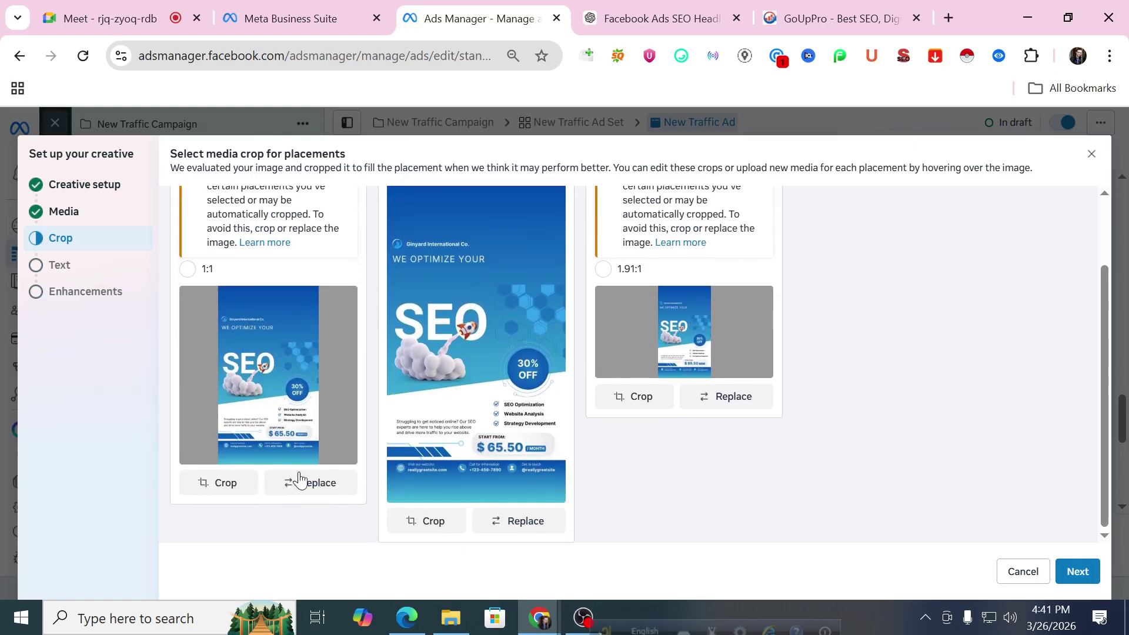
{"action": "left_click", "coordinate": [300, 481]}
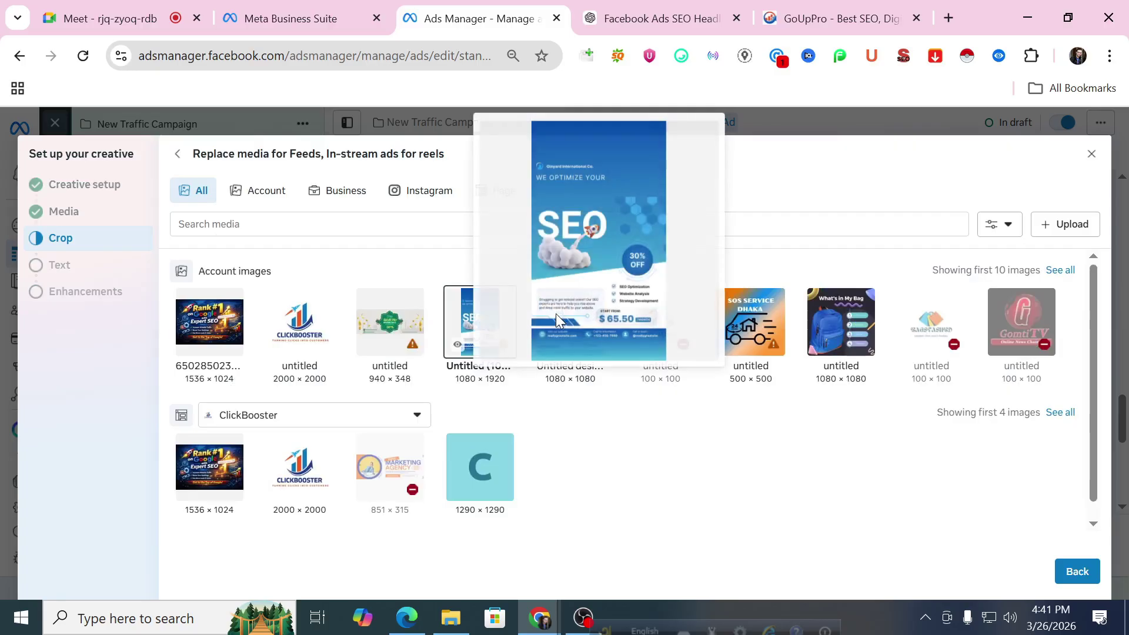
{"action": "left_click", "coordinate": [573, 329]}
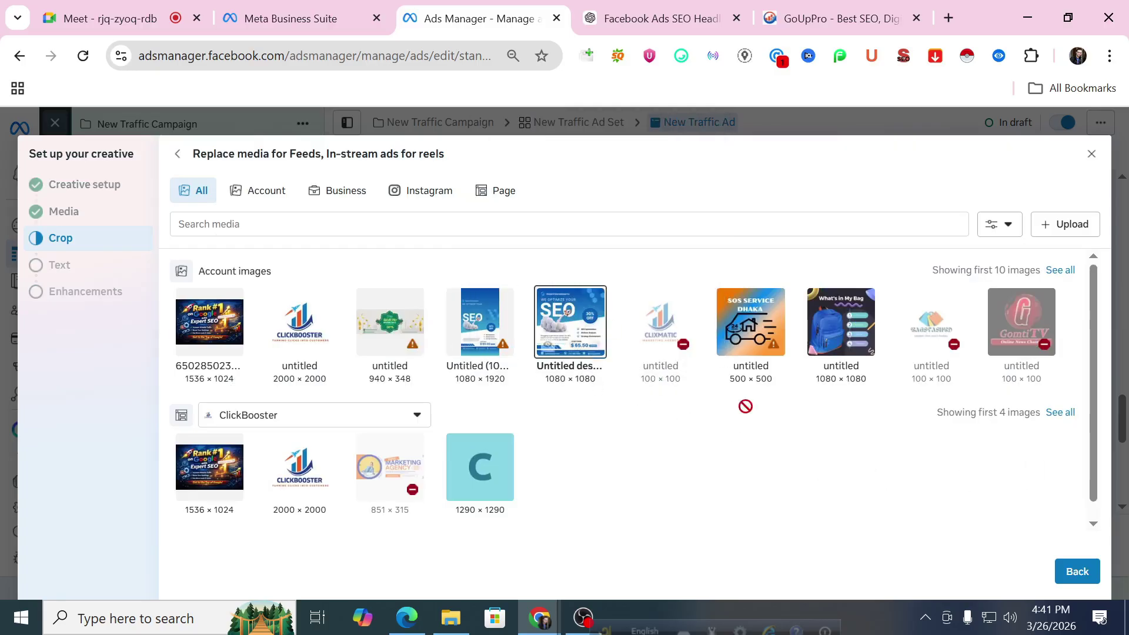
{"action": "left_click", "coordinate": [1077, 571]}
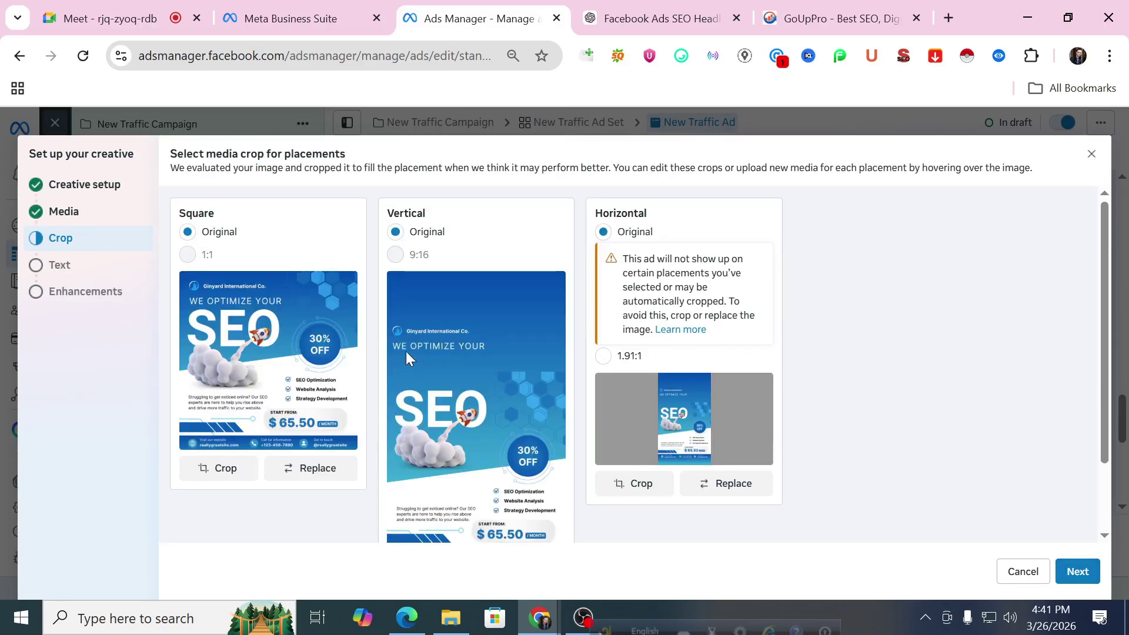
Step: Check the placement crops, keep the original for vertical and horizontal placements, and proceed to the ad text
{"action": "scroll", "coordinate": [453, 308], "scroll_direction": "down", "scroll_amount": 1}
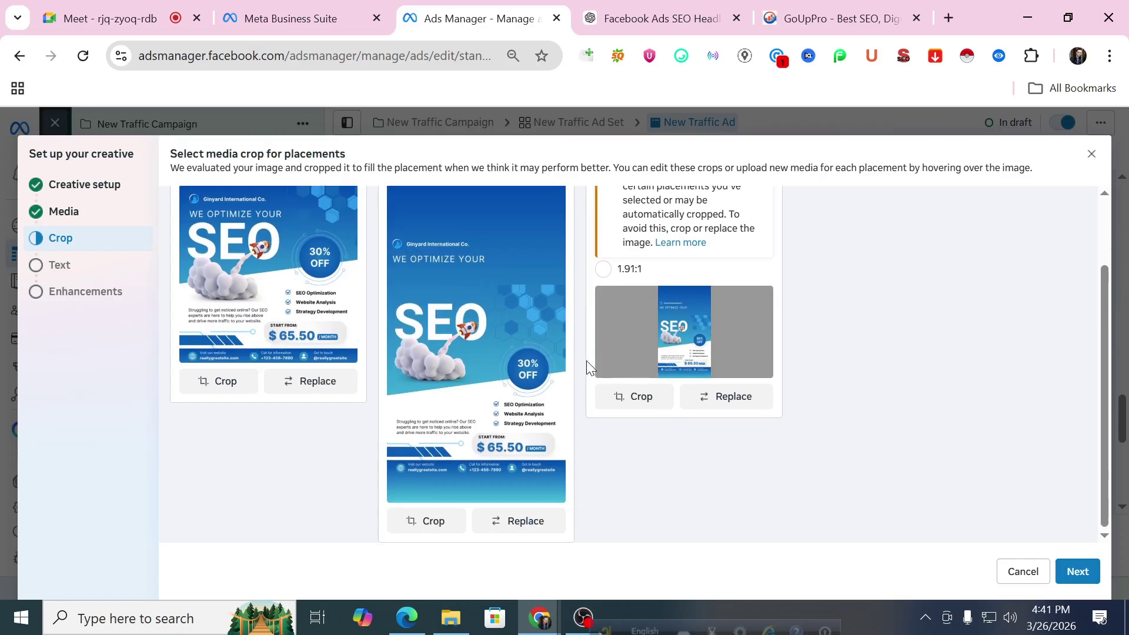
{"action": "scroll", "coordinate": [593, 360], "scroll_direction": "up", "scroll_amount": 1}
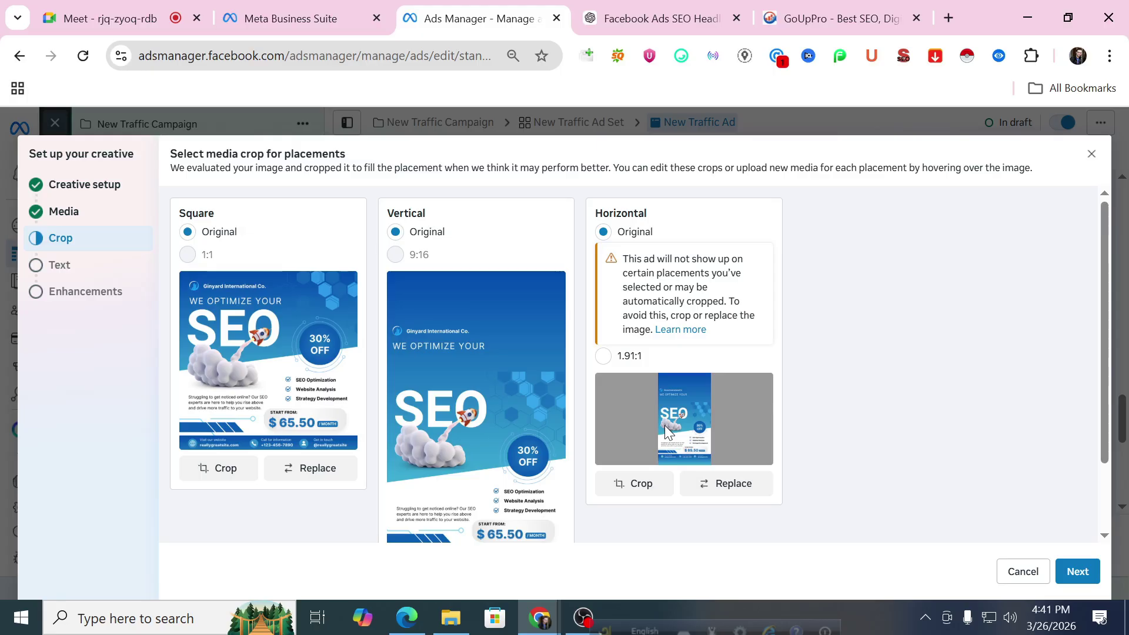
{"action": "scroll", "coordinate": [1000, 385], "scroll_direction": "down", "scroll_amount": 3}
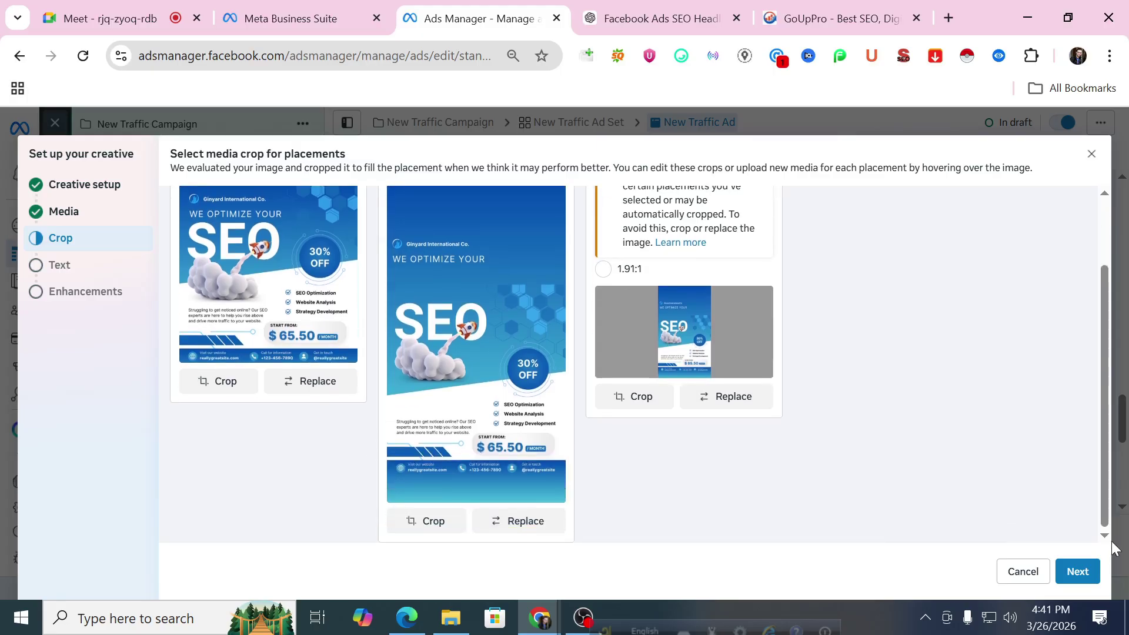
{"action": "left_click", "coordinate": [1079, 574]}
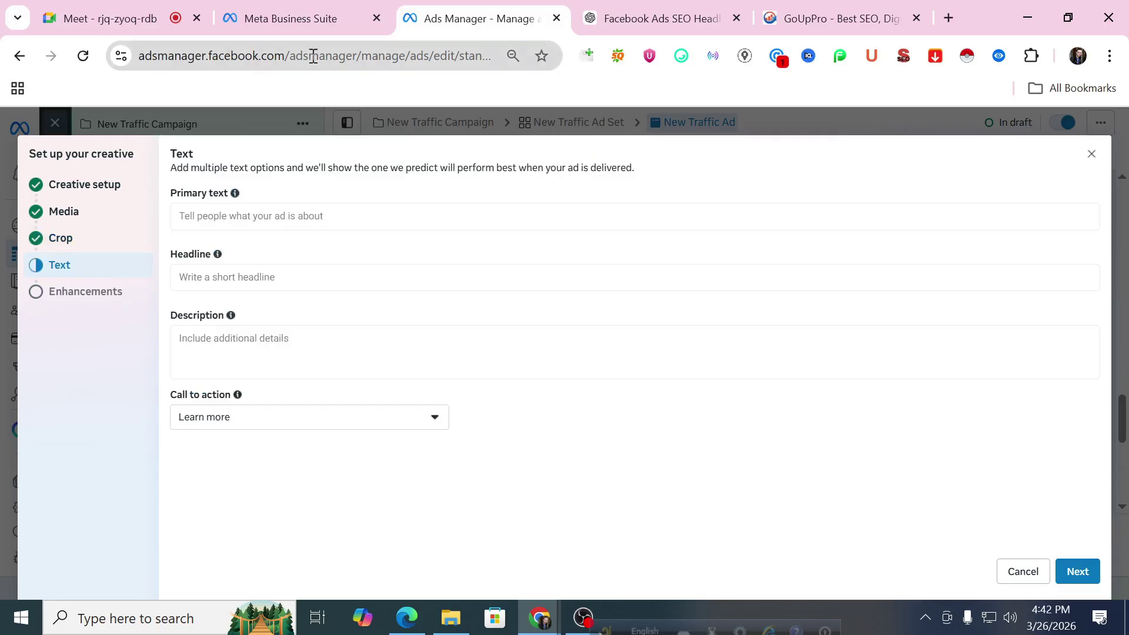
Step: In the Edge browser, switch to the ClickBooster Facebook page and copy its SEO post's heading and description without the hashtags
{"action": "left_click", "coordinate": [407, 617]}
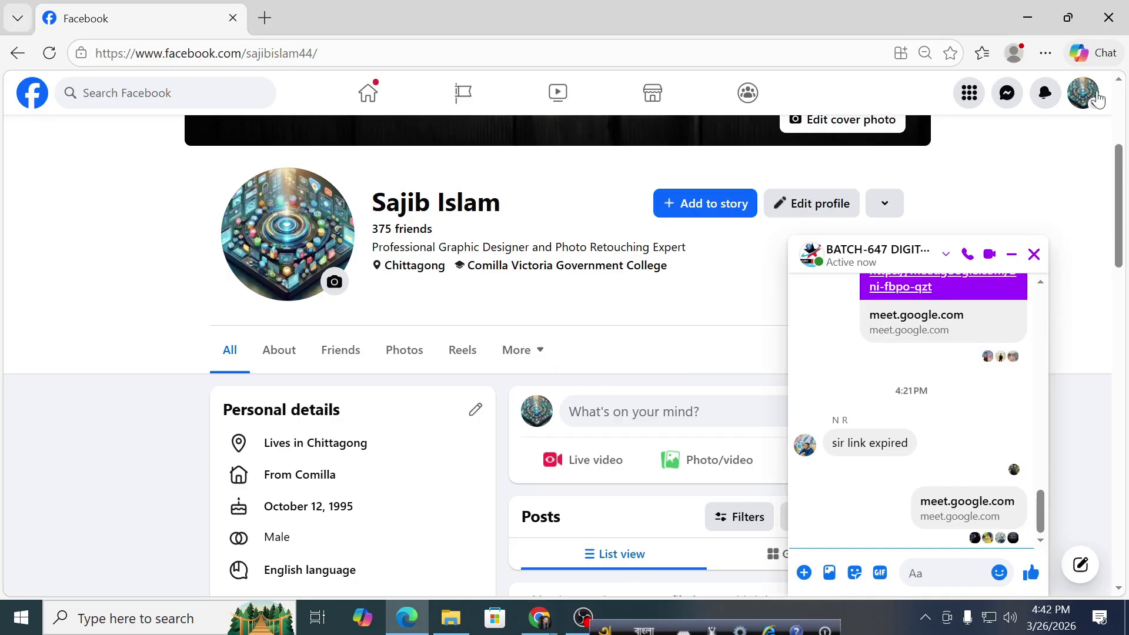
{"action": "left_click", "coordinate": [1097, 100]}
{"action": "left_click", "coordinate": [915, 203]}
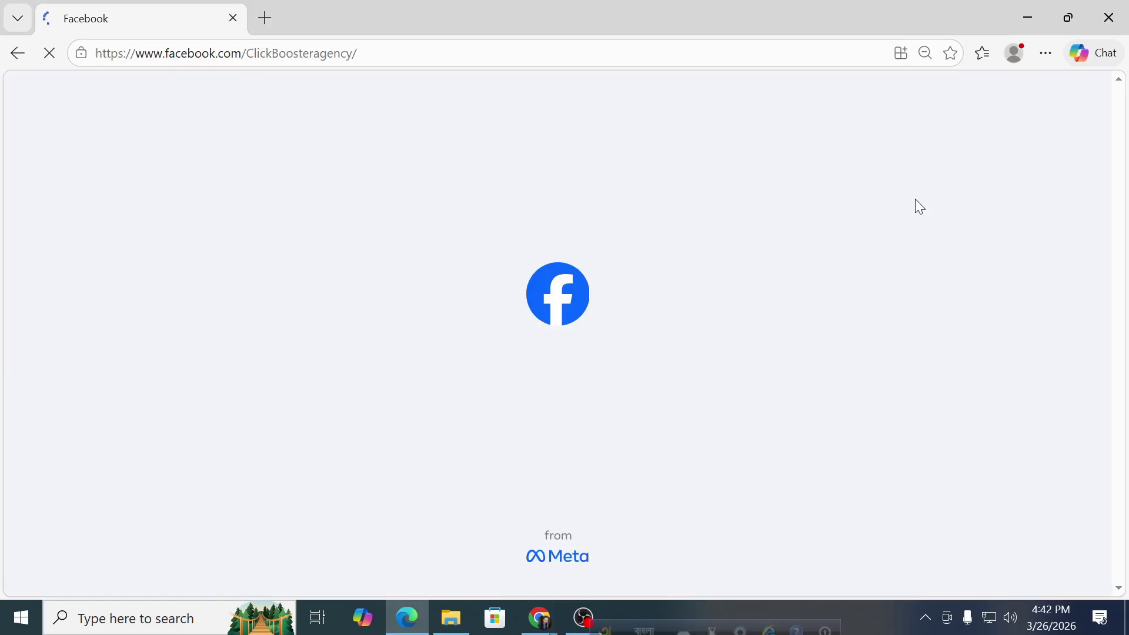
{"action": "scroll", "coordinate": [713, 368], "scroll_direction": "down", "scroll_amount": 6}
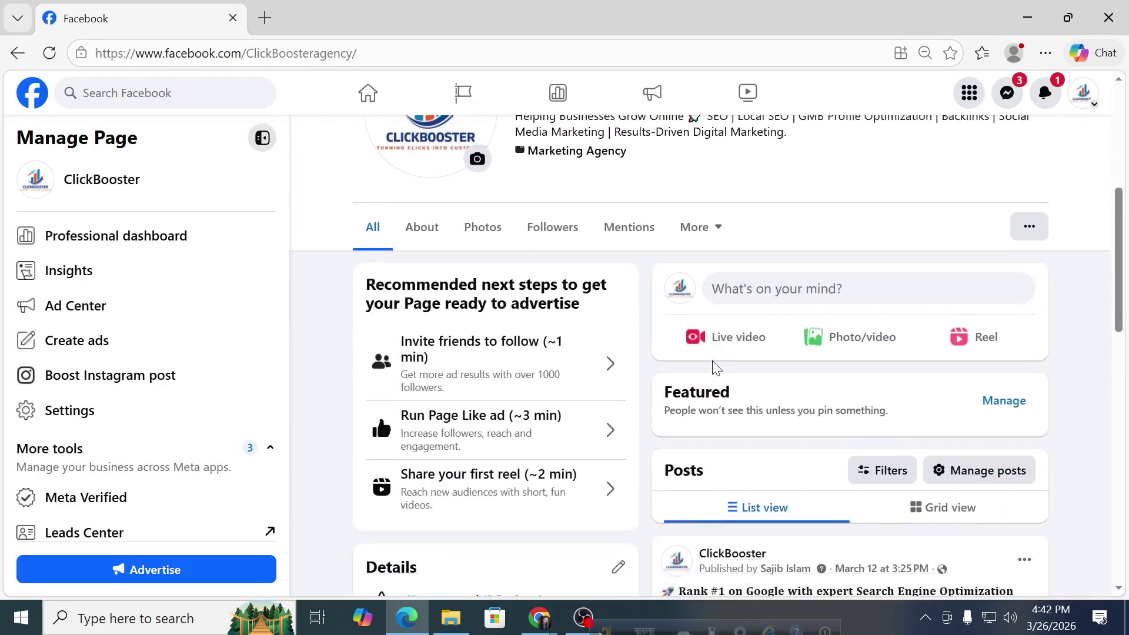
{"action": "scroll", "coordinate": [716, 368], "scroll_direction": "down", "scroll_amount": 5}
{"action": "left_click", "coordinate": [699, 301]}
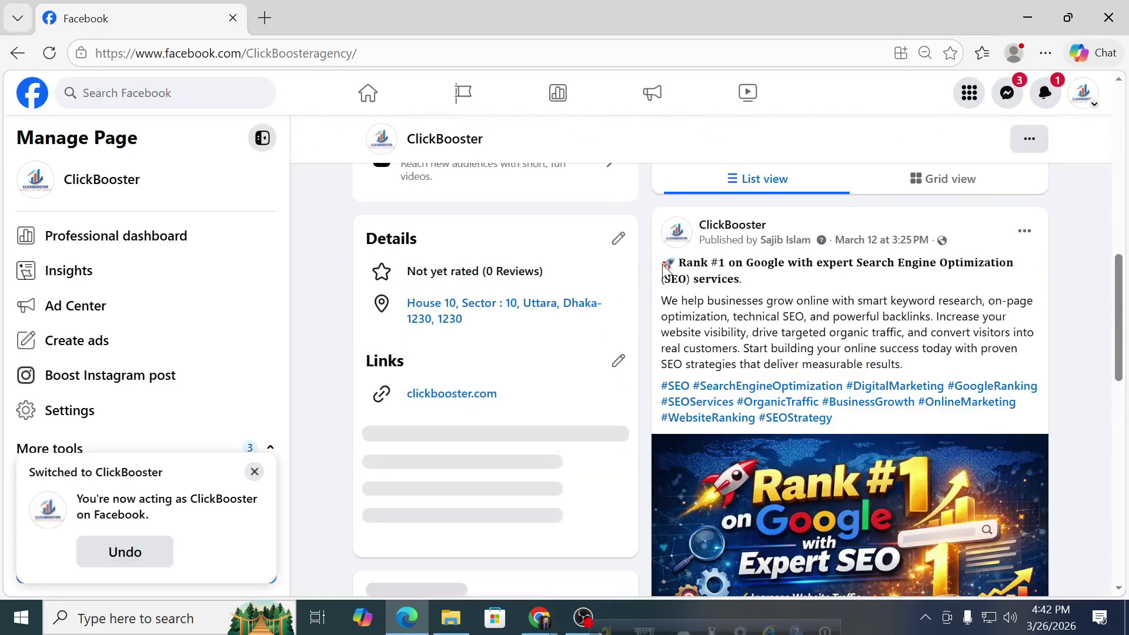
{"action": "left_click_drag", "start_coordinate": [907, 365], "coordinate": [666, 271]}
{"action": "key", "text": "ctrl+c"}
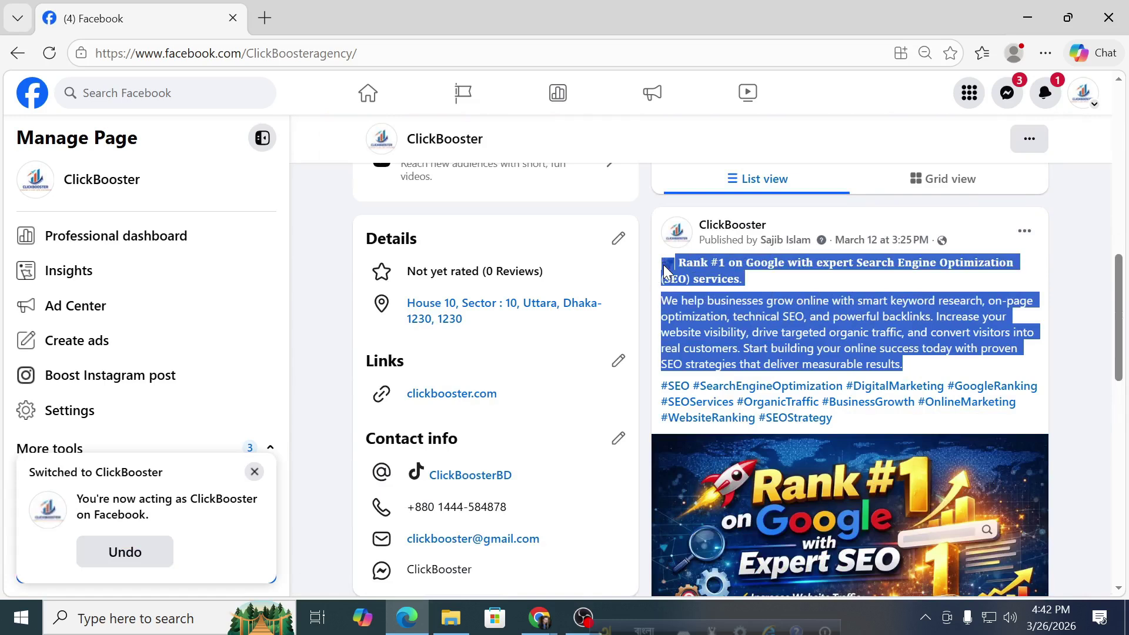
Step: Return to Ads Manager in Chrome and paste the copied SEO post text as the ad's primary text
{"action": "left_click", "coordinate": [539, 617]}
{"action": "left_click", "coordinate": [512, 547]}
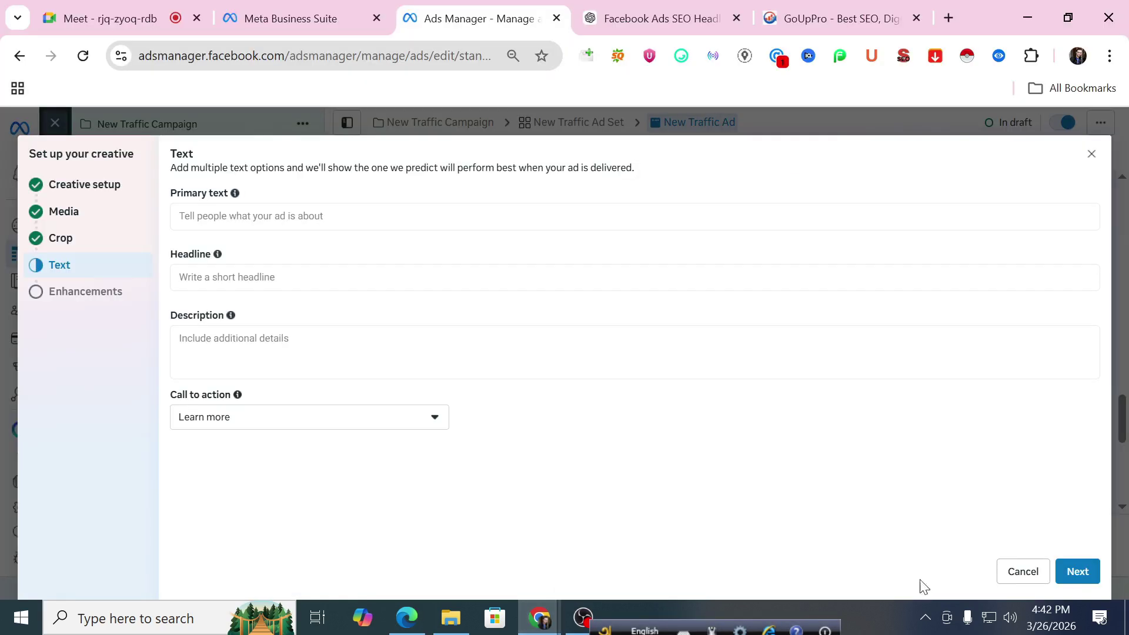
{"action": "left_click", "coordinate": [304, 217]}
{"action": "key", "text": "ctrl+v"}
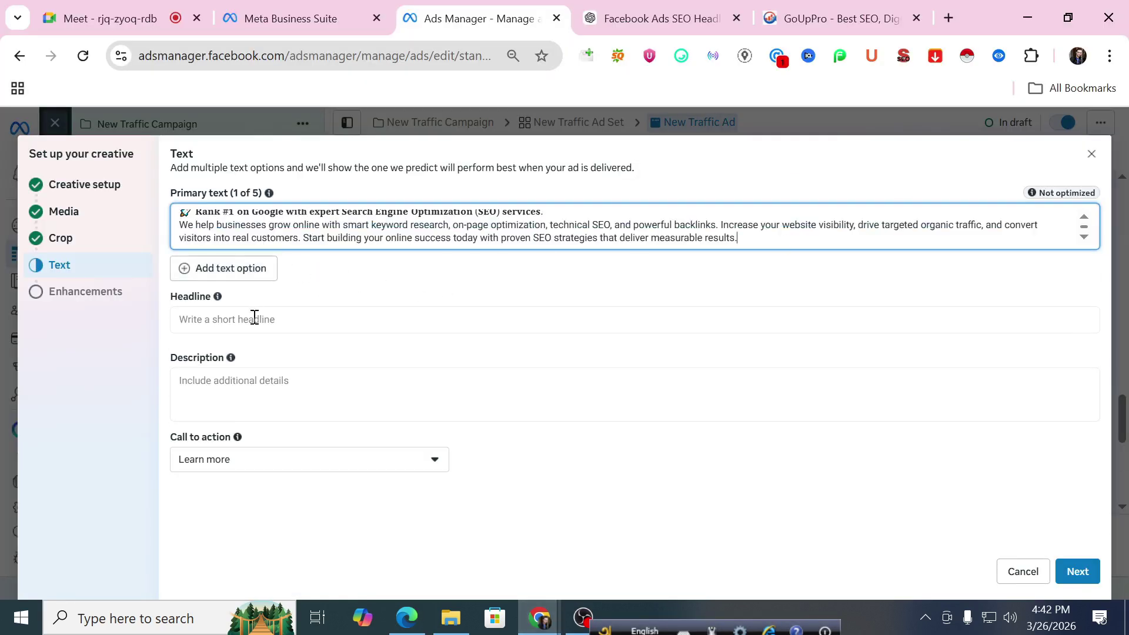
Step: Set the ad's headline to "🚀 Last Chance SEO" and leave the description empty
{"action": "left_click", "coordinate": [254, 320]}
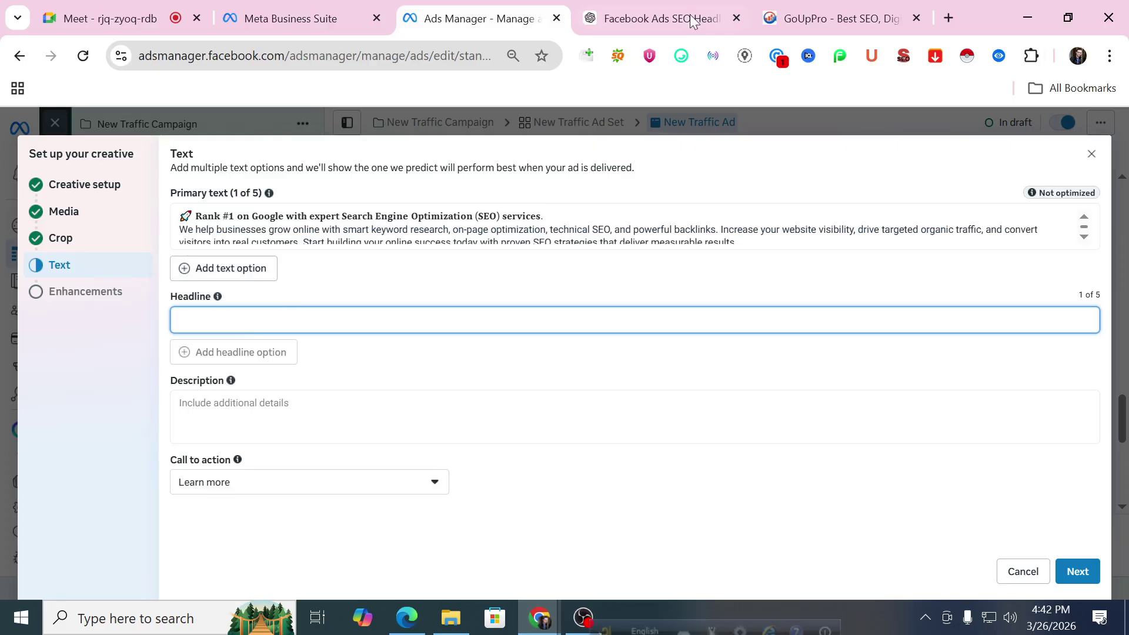
{"action": "left_click", "coordinate": [694, 19]}
{"action": "left_click", "coordinate": [455, 8]}
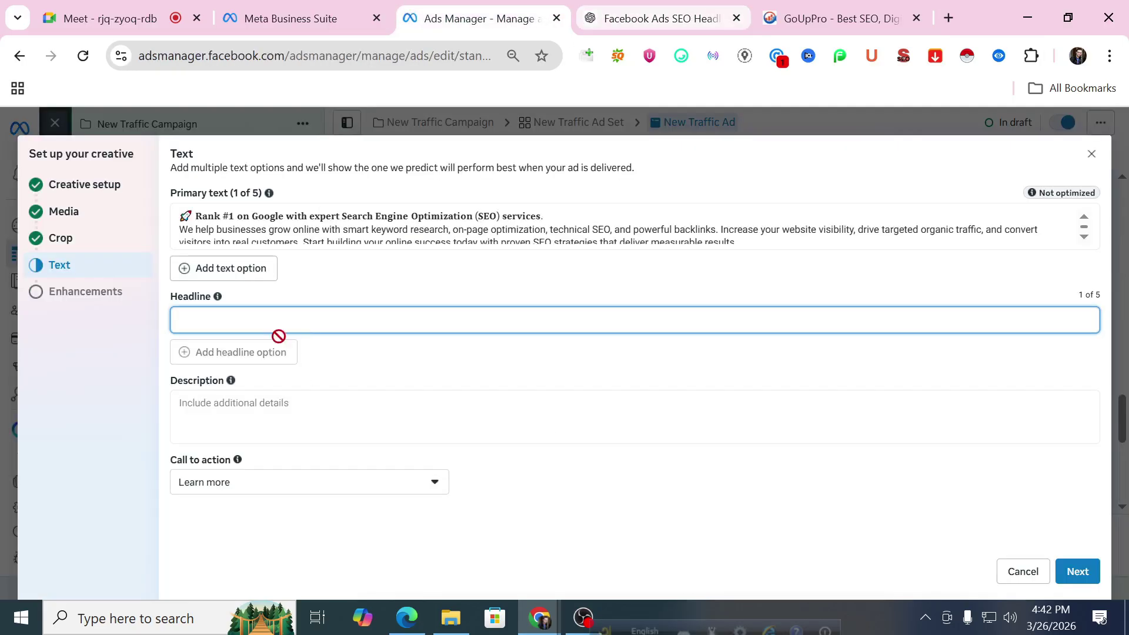
{"action": "type", "text": "🚀 Last Chance SEO"}
{"action": "left_click", "coordinate": [240, 404]}
Step: Look through the available call-to-action options and set the ad's call to action to Get offer
{"action": "left_click", "coordinate": [231, 493]}
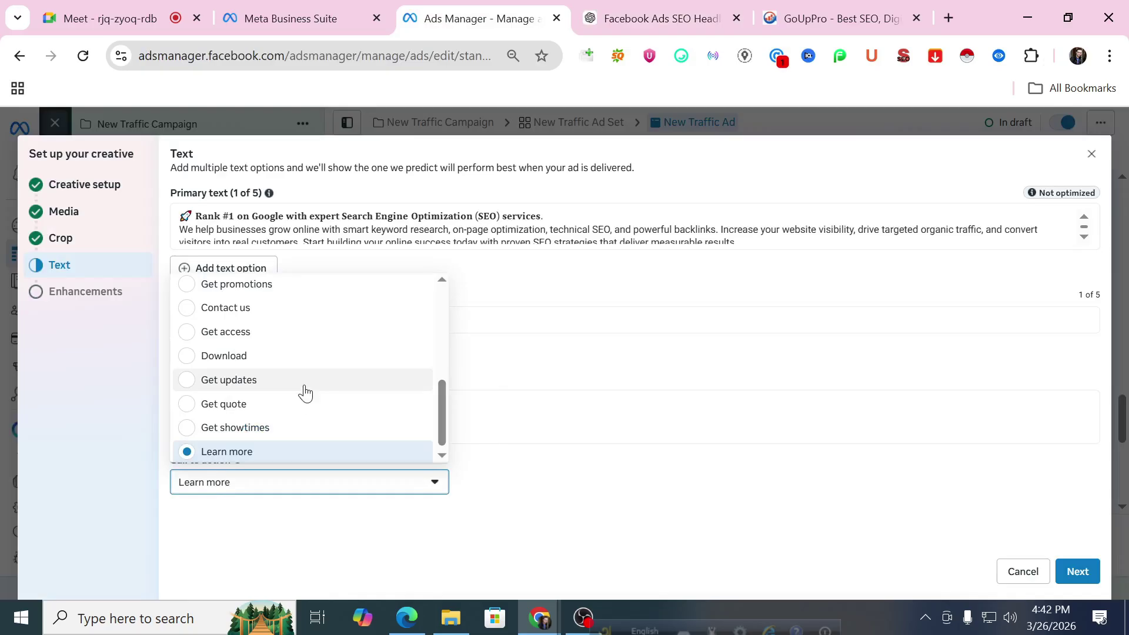
{"action": "scroll", "coordinate": [304, 391], "scroll_direction": "up", "scroll_amount": 5}
{"action": "scroll", "coordinate": [303, 391], "scroll_direction": "down", "scroll_amount": 5}
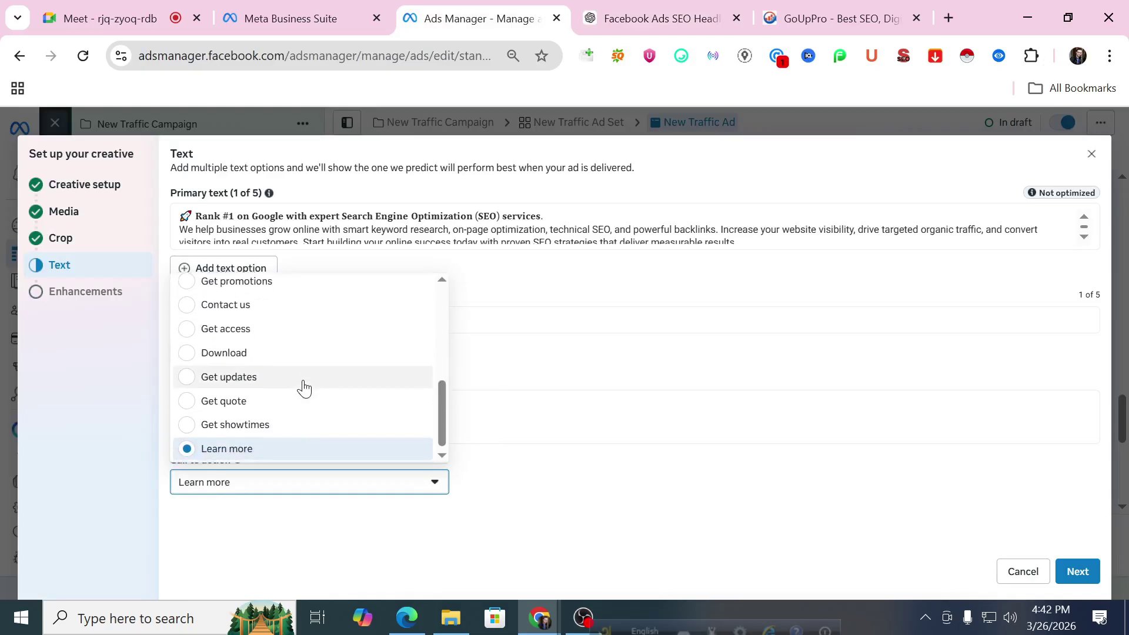
{"action": "scroll", "coordinate": [308, 341], "scroll_direction": "up", "scroll_amount": 5}
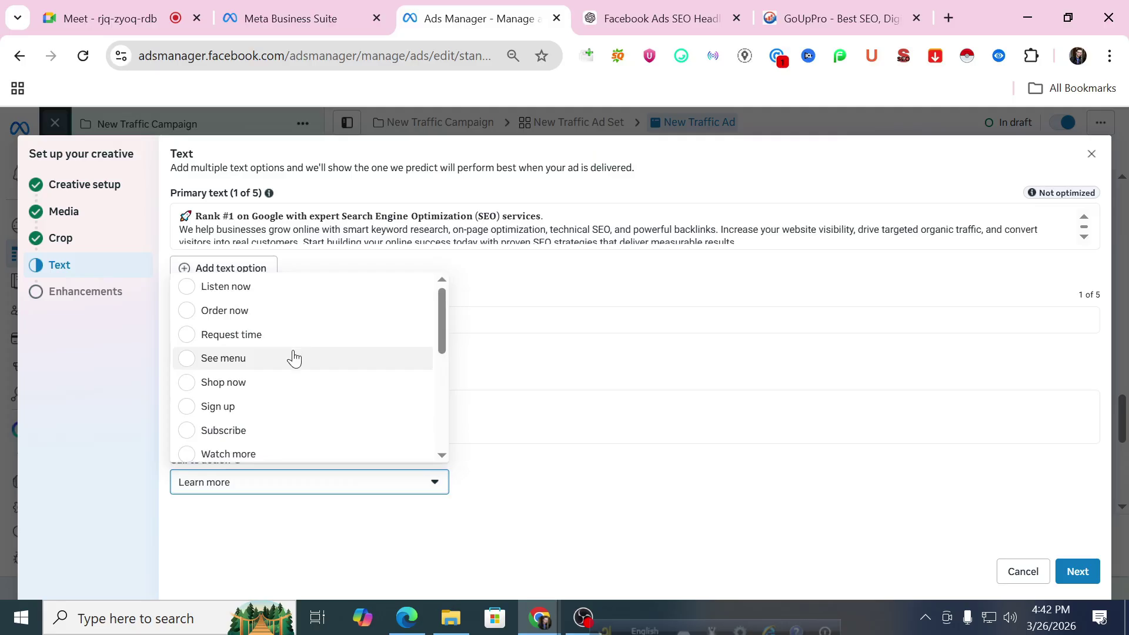
{"action": "left_click", "coordinate": [451, 324]}
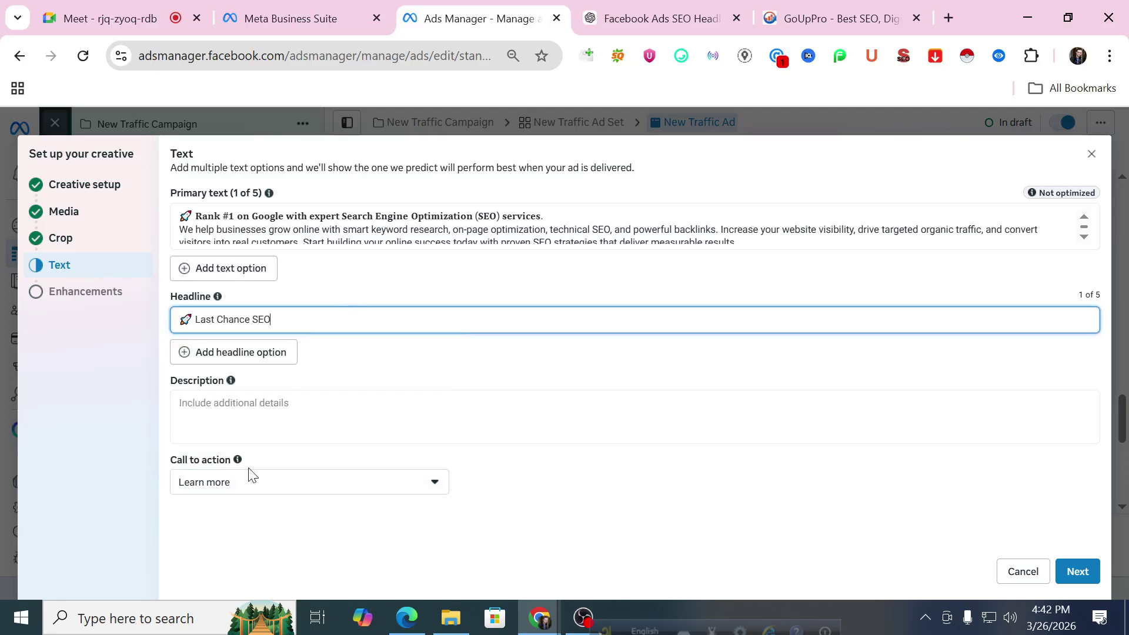
{"action": "left_click", "coordinate": [243, 486]}
{"action": "left_click_drag", "start_coordinate": [442, 396], "coordinate": [440, 295]}
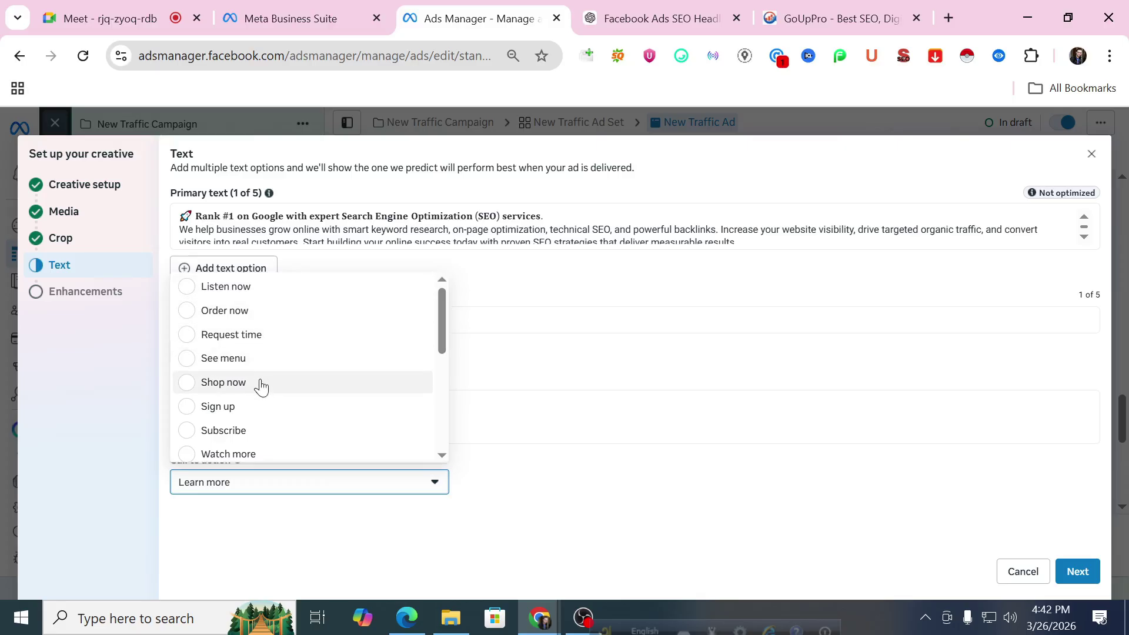
{"action": "left_click_drag", "start_coordinate": [443, 315], "coordinate": [441, 332]}
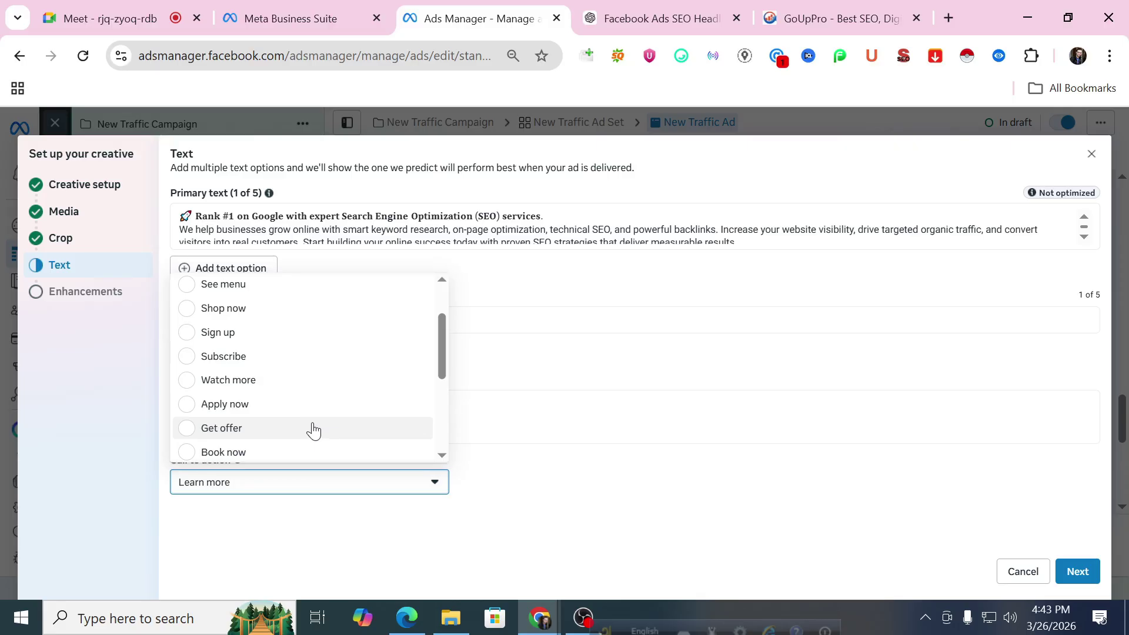
{"action": "left_click_drag", "start_coordinate": [433, 370], "coordinate": [447, 403]}
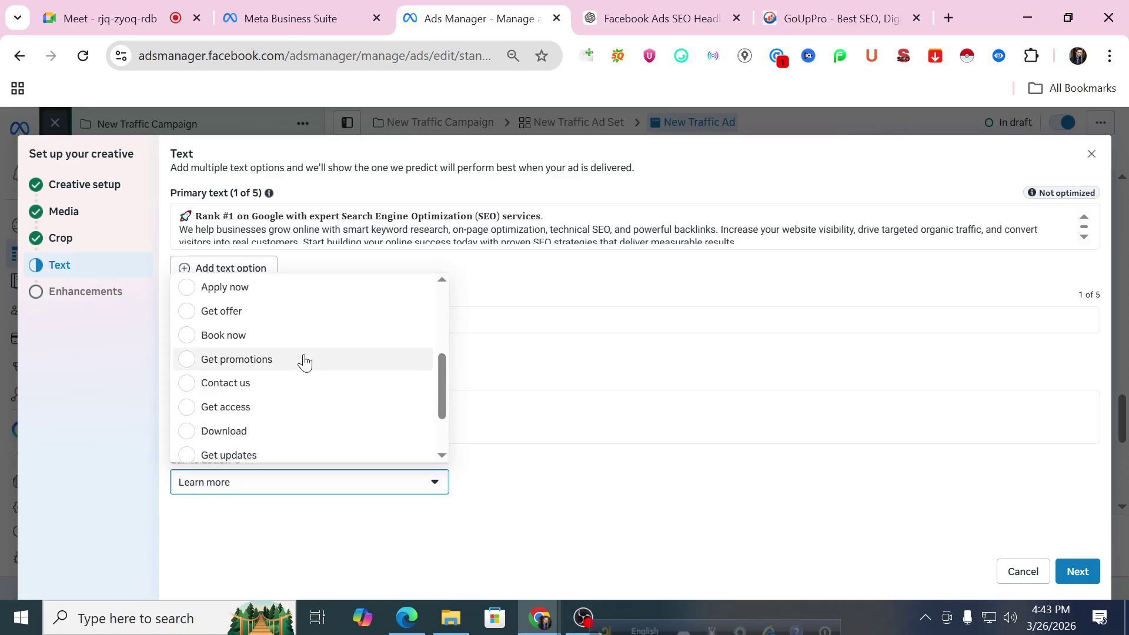
{"action": "scroll", "coordinate": [440, 383], "scroll_direction": "down", "scroll_amount": 1}
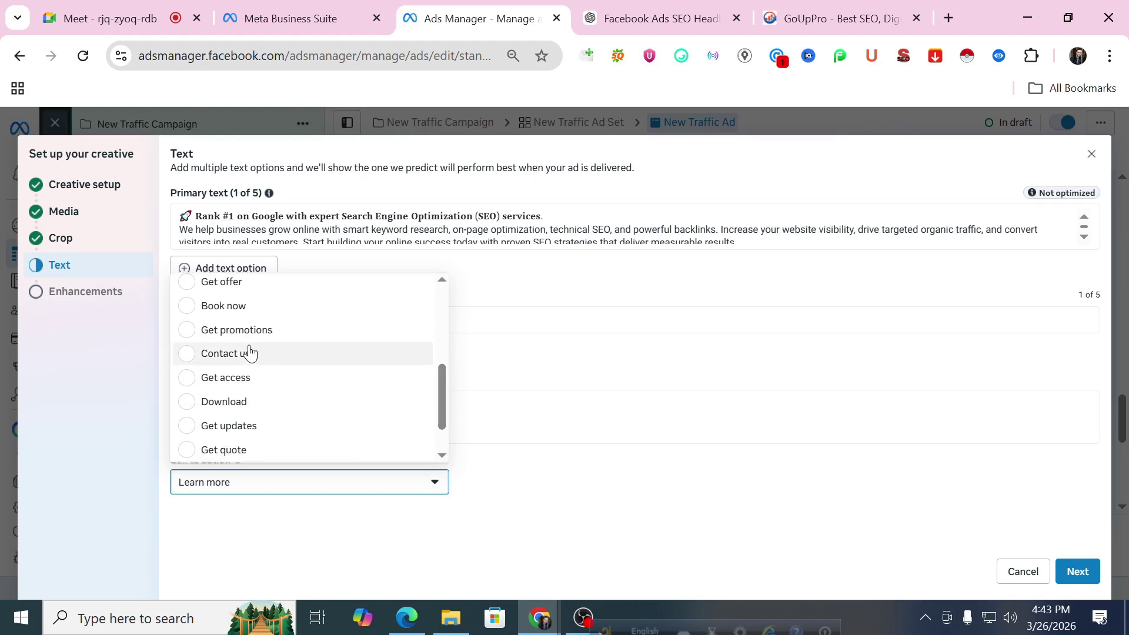
{"action": "left_click_drag", "start_coordinate": [442, 372], "coordinate": [439, 390]}
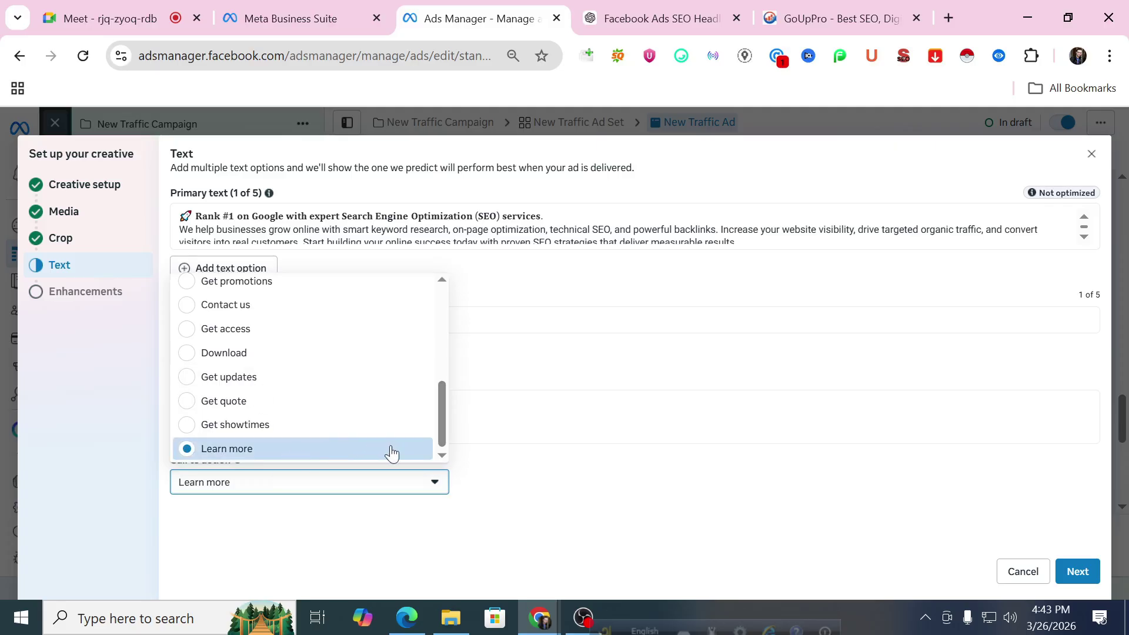
{"action": "left_click_drag", "start_coordinate": [443, 409], "coordinate": [445, 339]}
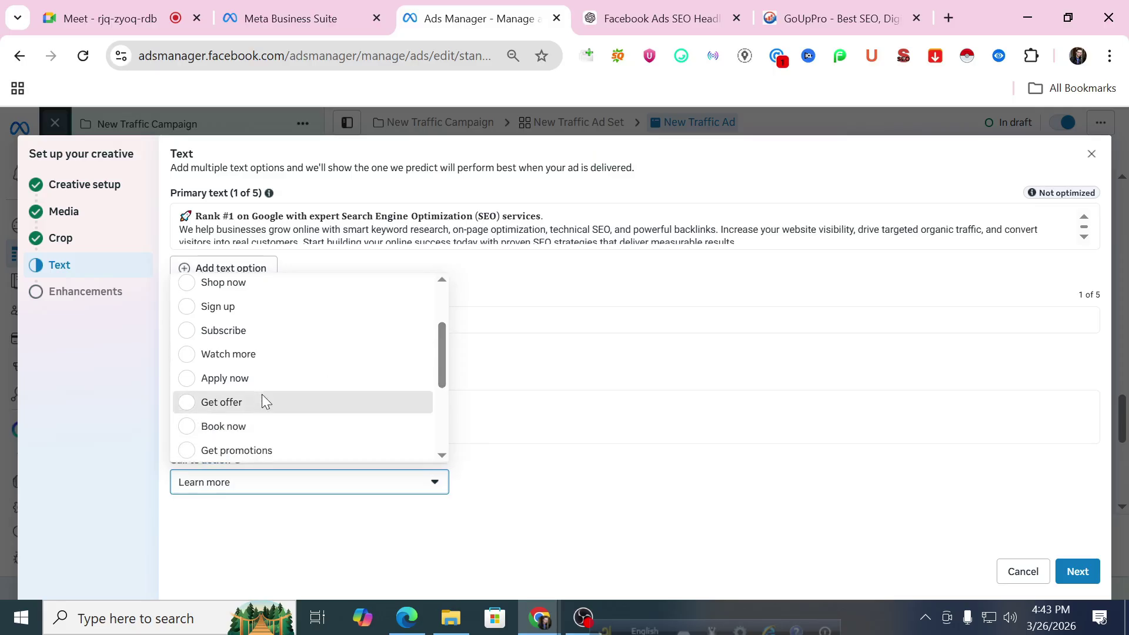
{"action": "left_click", "coordinate": [263, 402]}
Step: Finish the creative setup with the Advantage+ enhancements as offered and review the ad's creative settings down to the enhancements
{"action": "left_click", "coordinate": [1076, 571]}
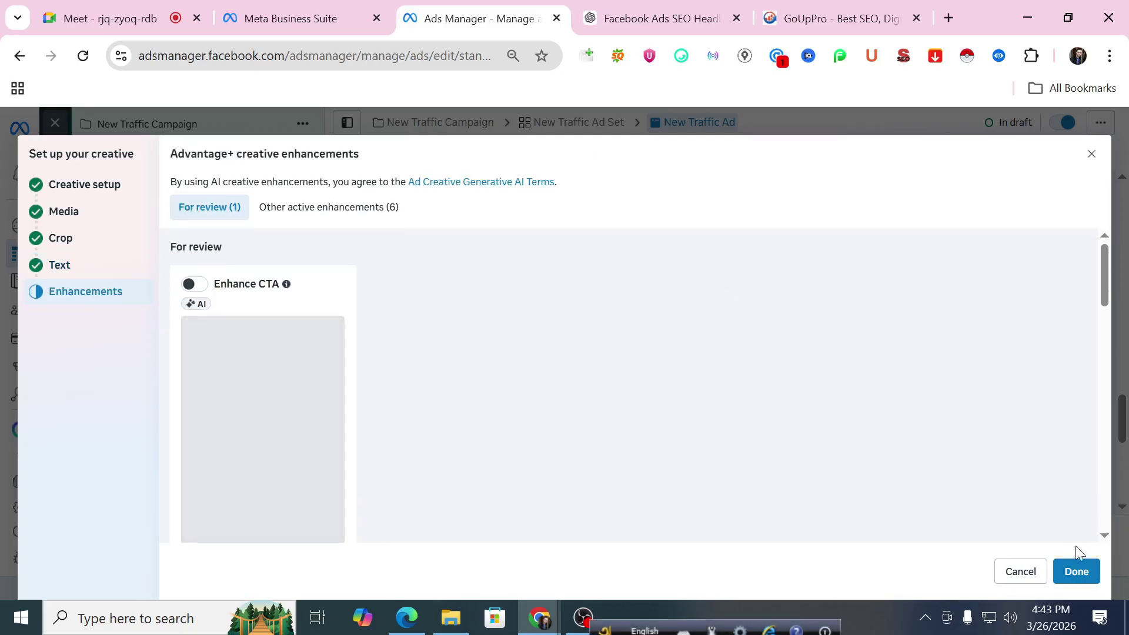
{"action": "left_click", "coordinate": [1075, 574]}
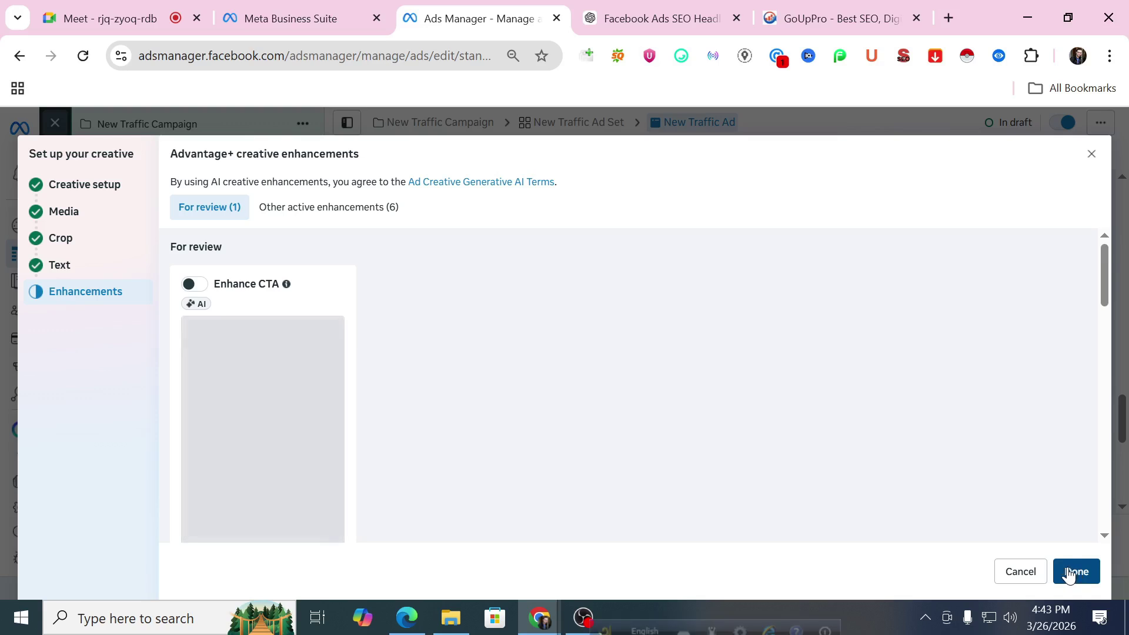
{"action": "left_click", "coordinate": [1069, 573]}
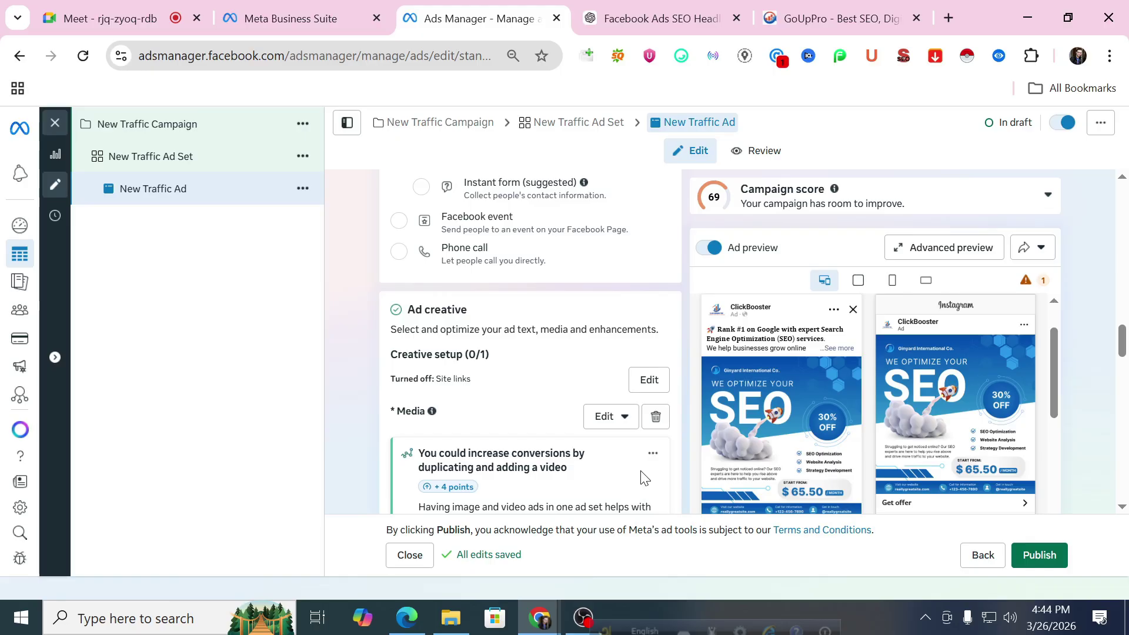
{"action": "scroll", "coordinate": [484, 404], "scroll_direction": "down", "scroll_amount": 15}
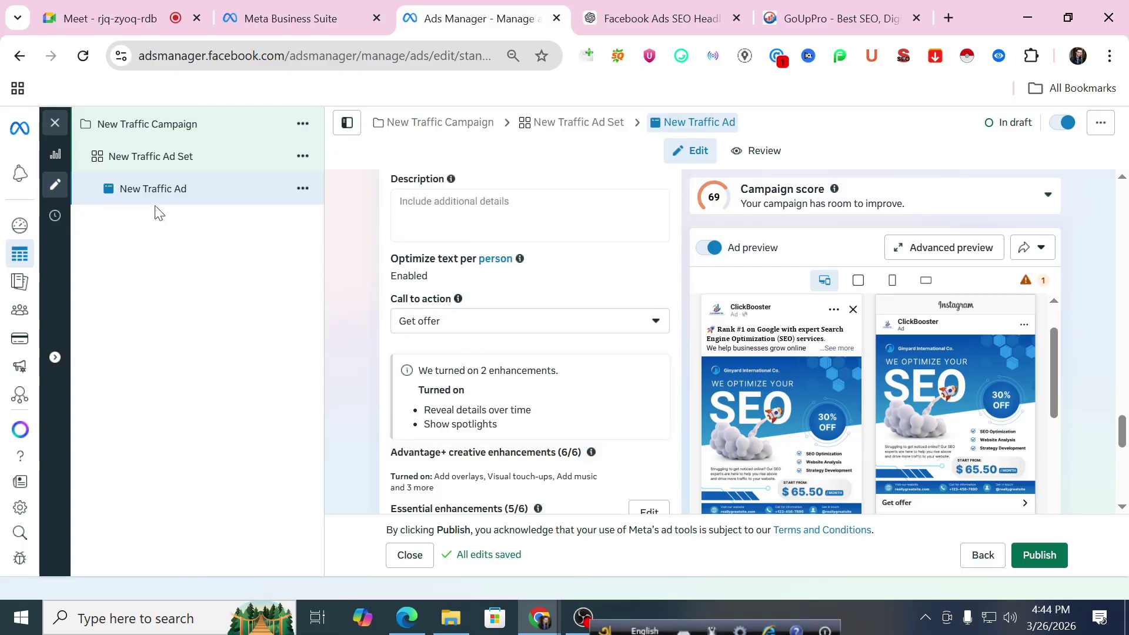
Step: Check the traffic ad's tracking settings and close the ad editor, leaving the ad as an unpublished draft
{"action": "scroll", "coordinate": [516, 330], "scroll_direction": "down", "scroll_amount": 10}
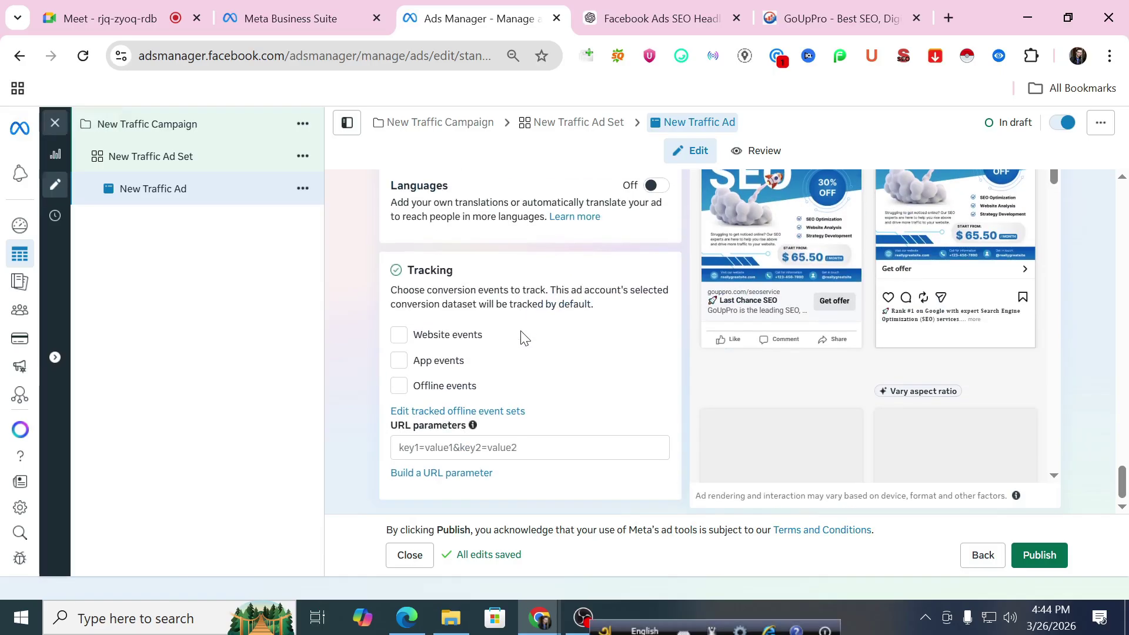
{"action": "scroll", "coordinate": [551, 355], "scroll_direction": "up", "scroll_amount": 5}
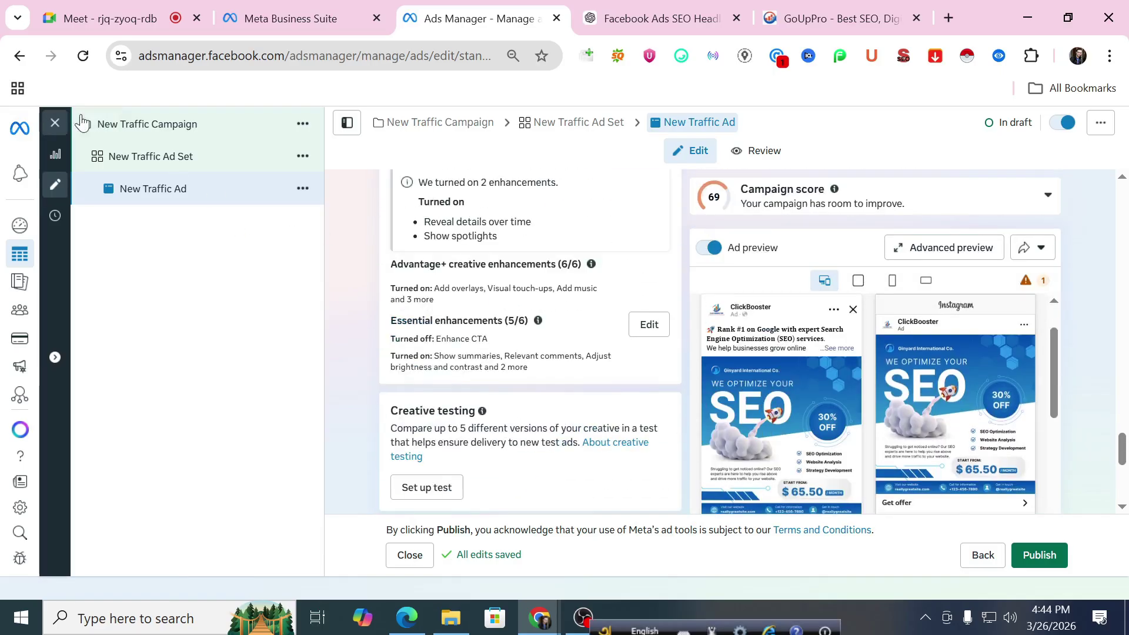
{"action": "left_click", "coordinate": [55, 123]}
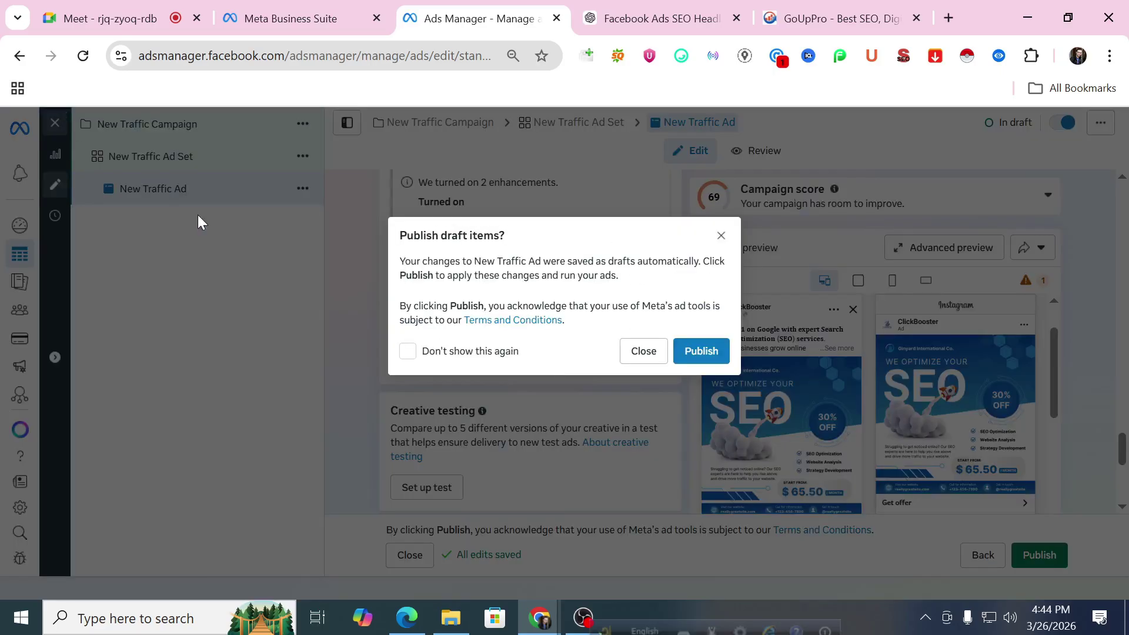
{"action": "left_click", "coordinate": [624, 356]}
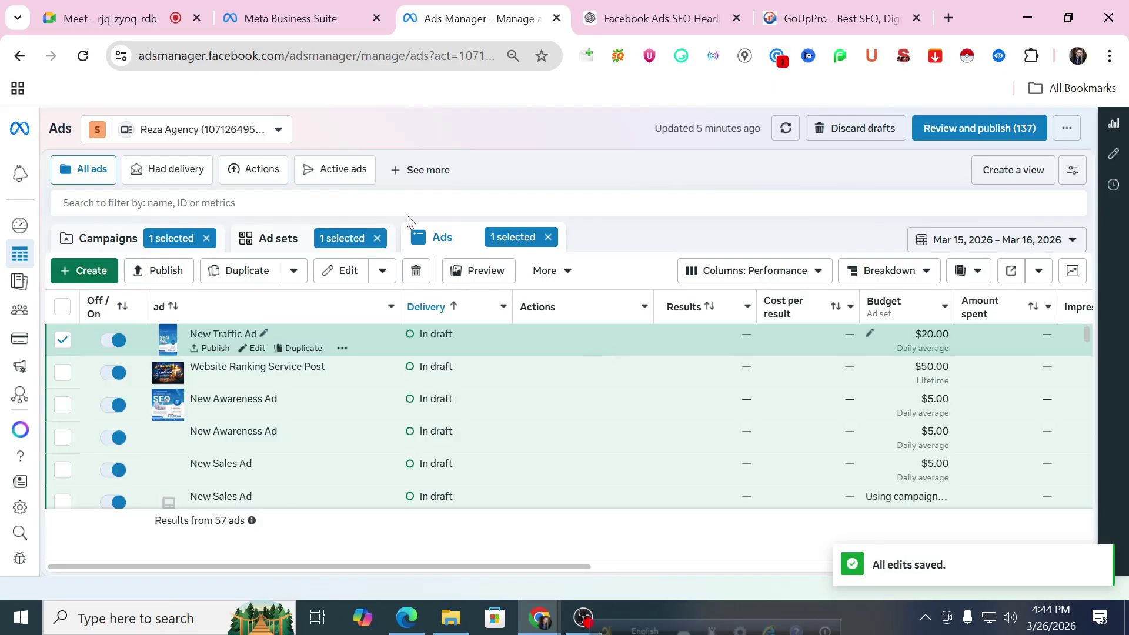
Step: Clear the ad set, ad and campaign selections and return to the campaign list
{"action": "left_click", "coordinate": [377, 237]}
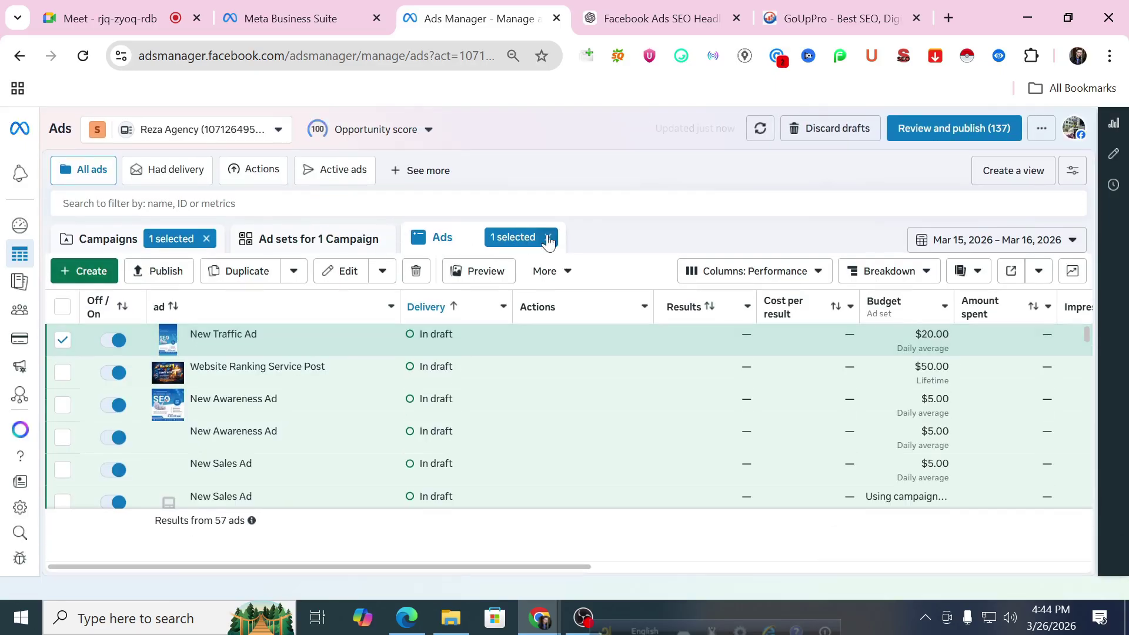
{"action": "left_click", "coordinate": [547, 237]}
{"action": "left_click", "coordinate": [206, 239]}
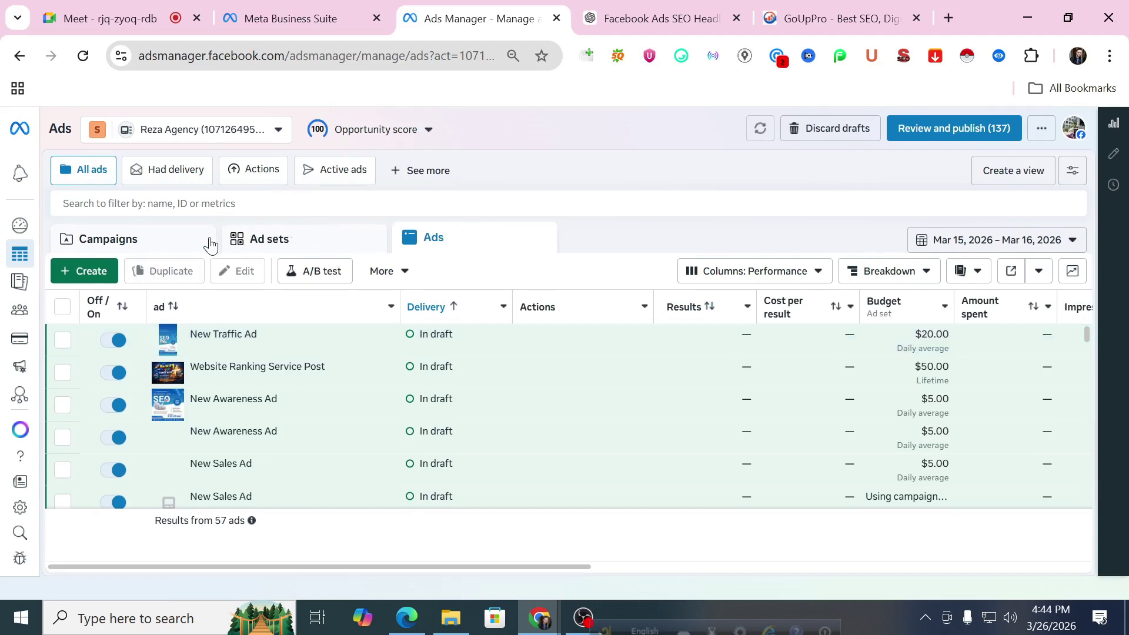
{"action": "left_click", "coordinate": [140, 239]}
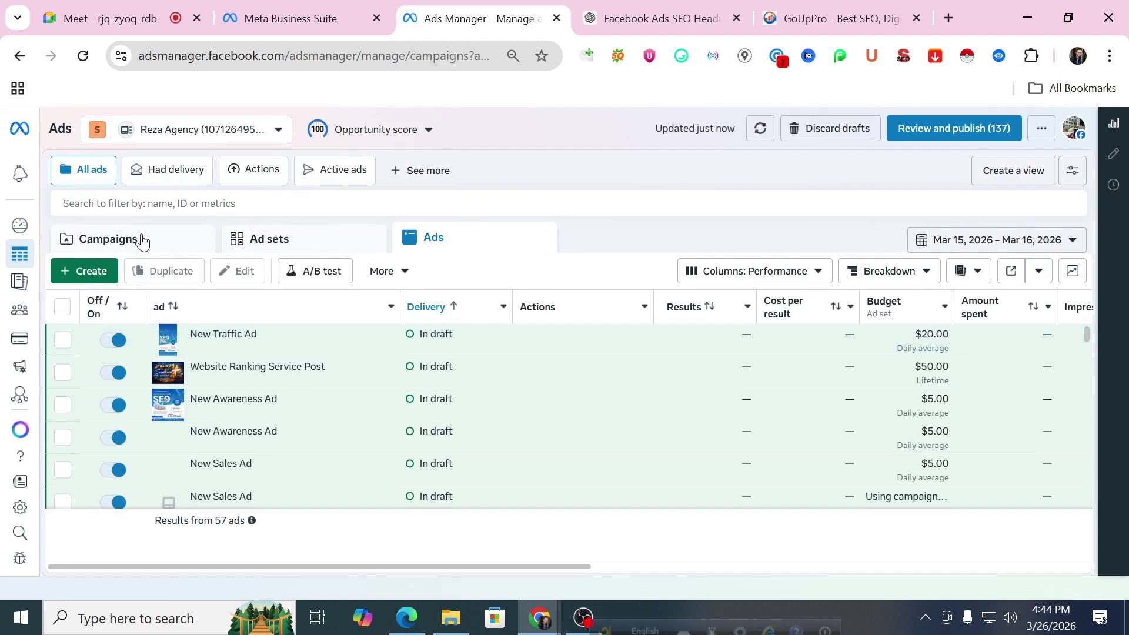
Step: Create a new Auction campaign with the Engagement objective using the Manual engagement campaign setup
{"action": "left_click", "coordinate": [99, 271]}
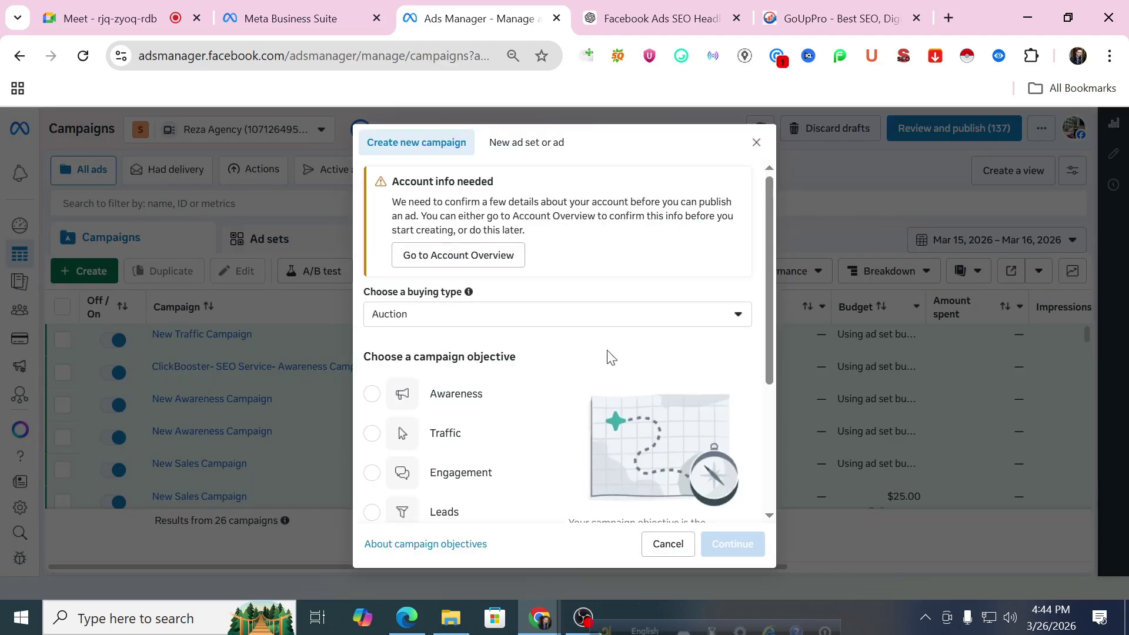
{"action": "scroll", "coordinate": [611, 357], "scroll_direction": "down", "scroll_amount": 3}
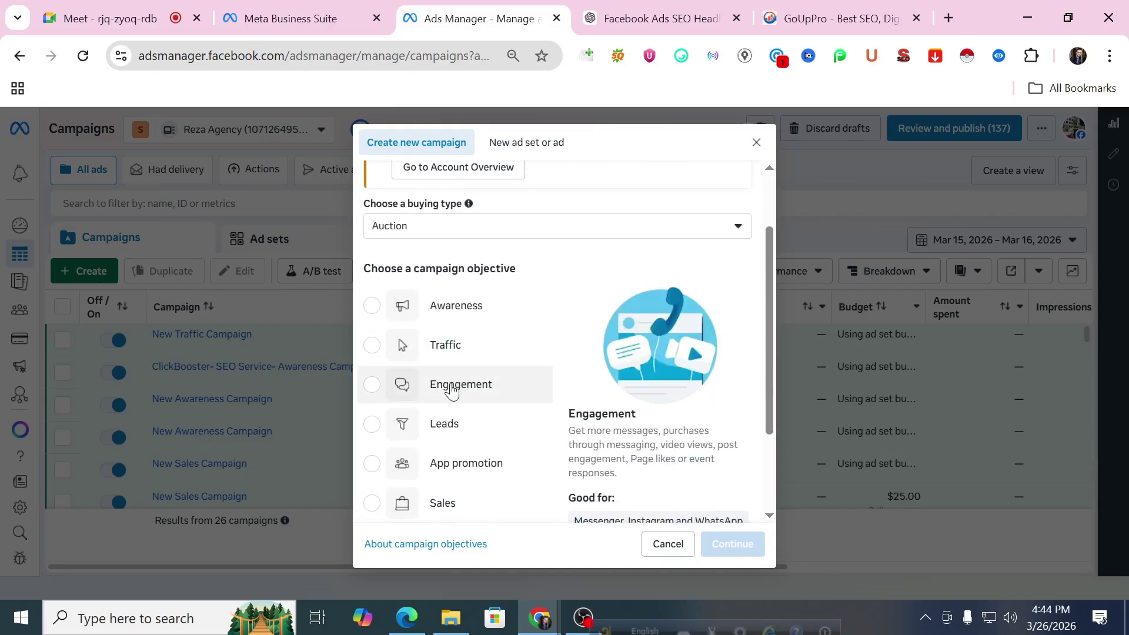
{"action": "left_click", "coordinate": [451, 391]}
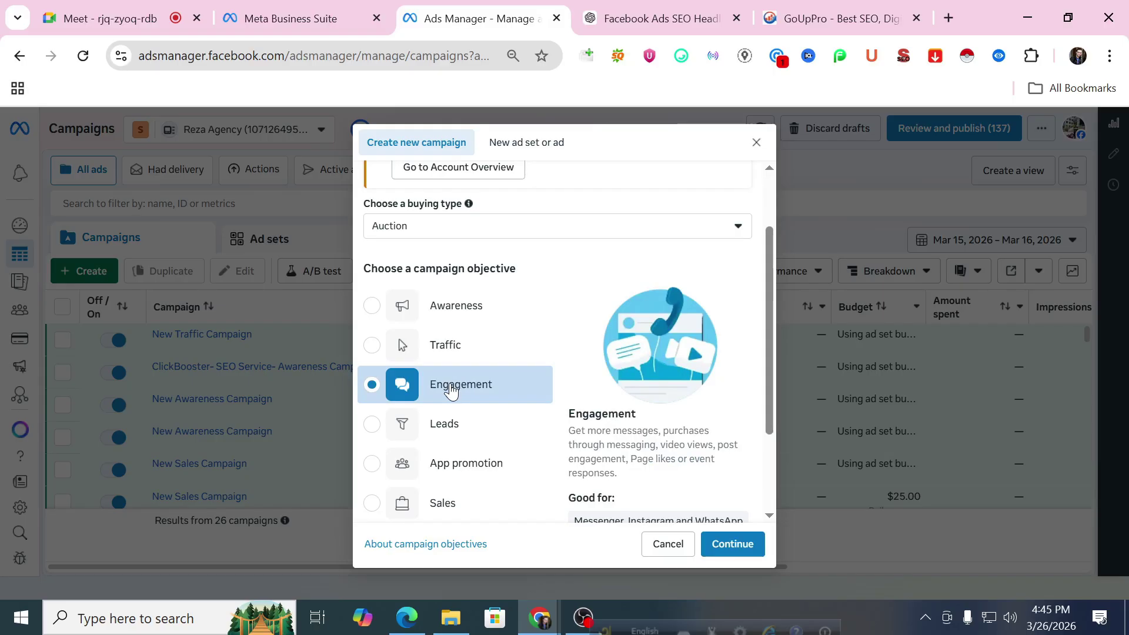
{"action": "left_click", "coordinate": [737, 545]}
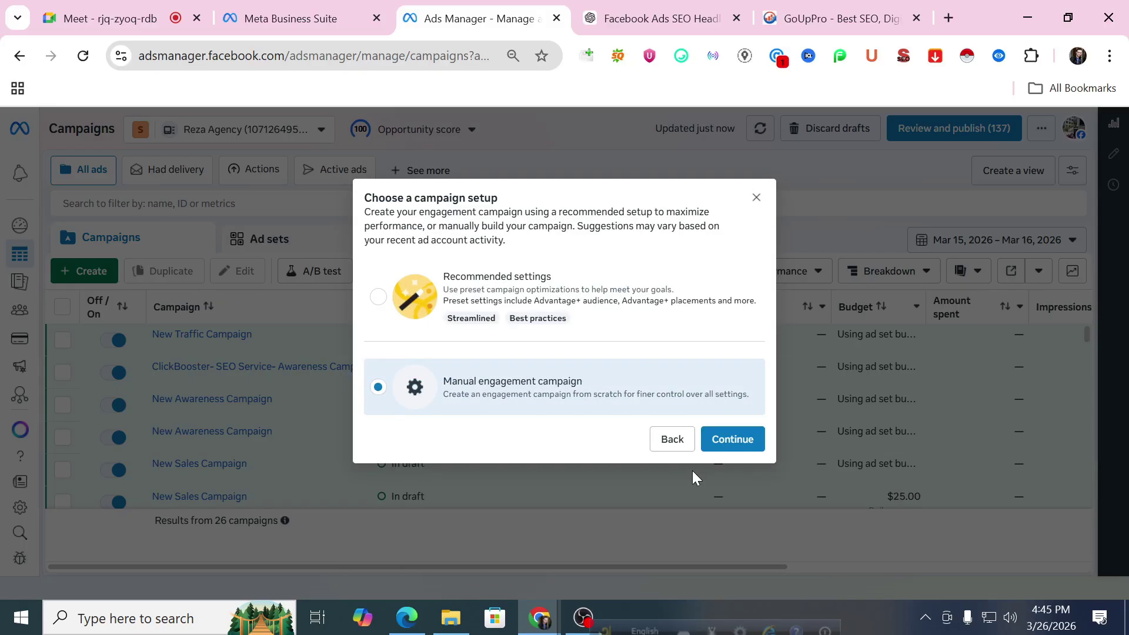
{"action": "left_click", "coordinate": [739, 440]}
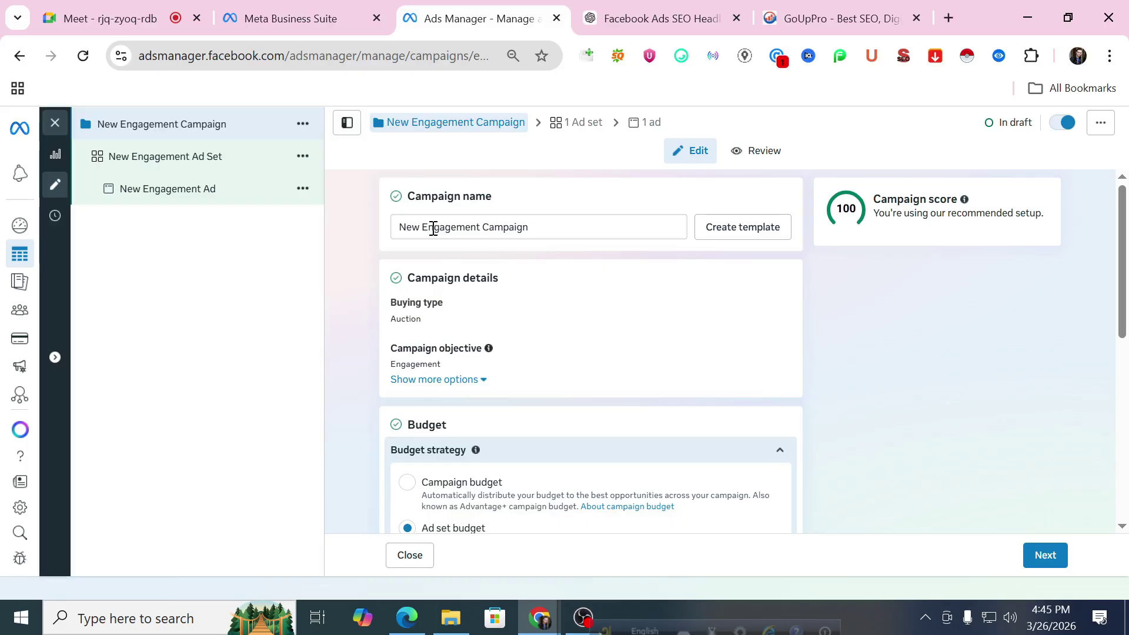
Step: Keep the campaign-level defaults, continue to the ad set and bring up its conversion location options
{"action": "scroll", "coordinate": [456, 320], "scroll_direction": "down", "scroll_amount": 3}
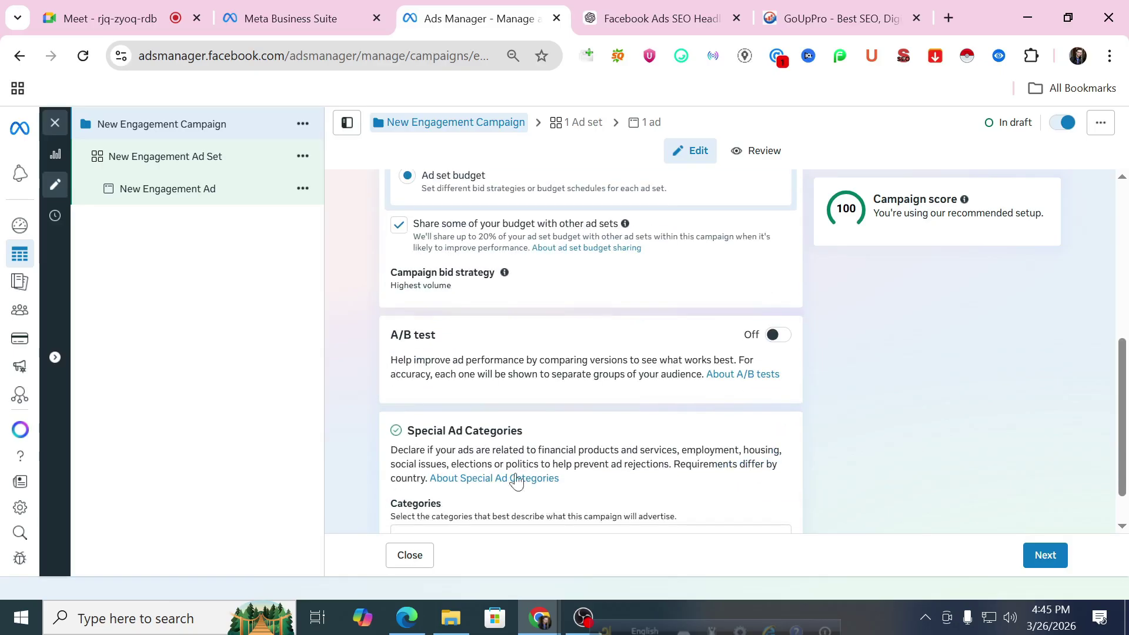
{"action": "left_click", "coordinate": [1050, 554]}
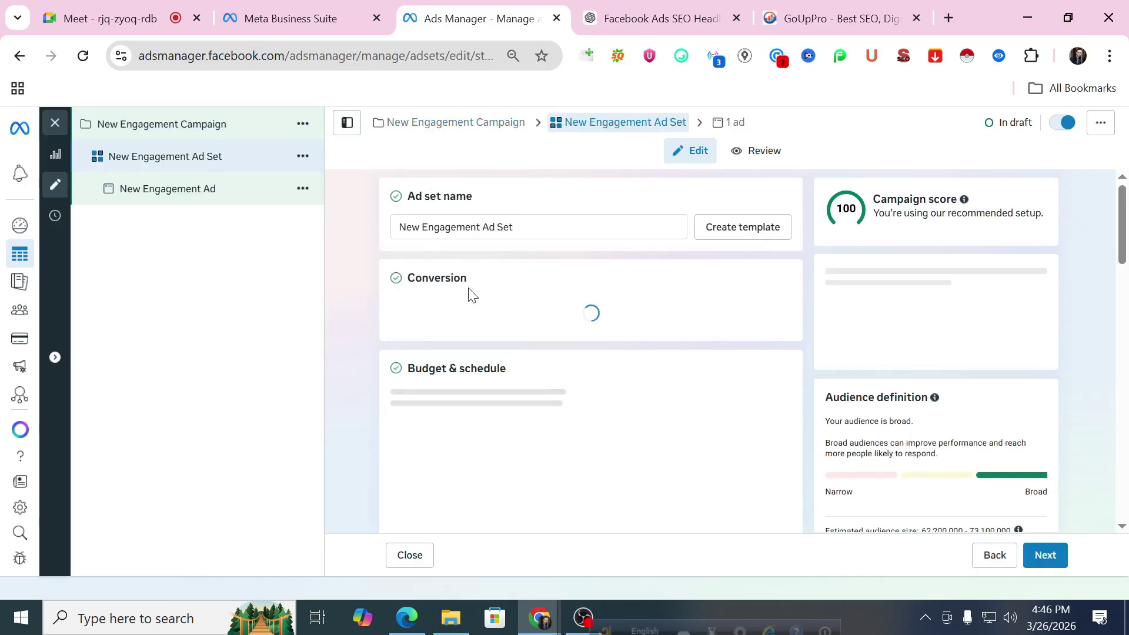
{"action": "left_click", "coordinate": [482, 333]}
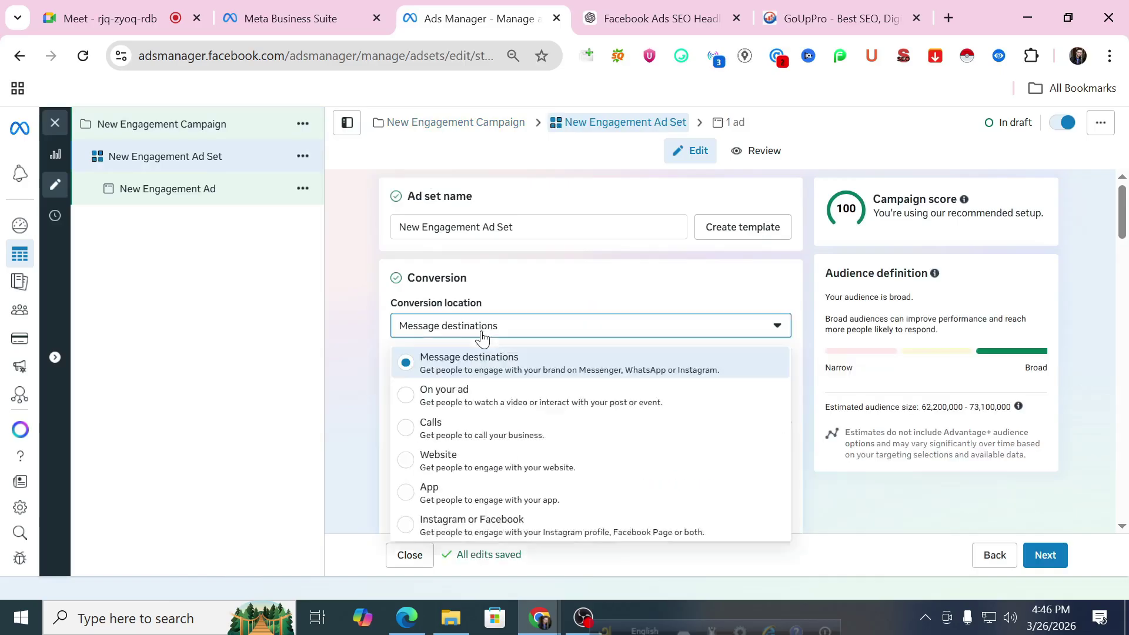
{"action": "scroll", "coordinate": [764, 320], "scroll_direction": "down", "scroll_amount": 2}
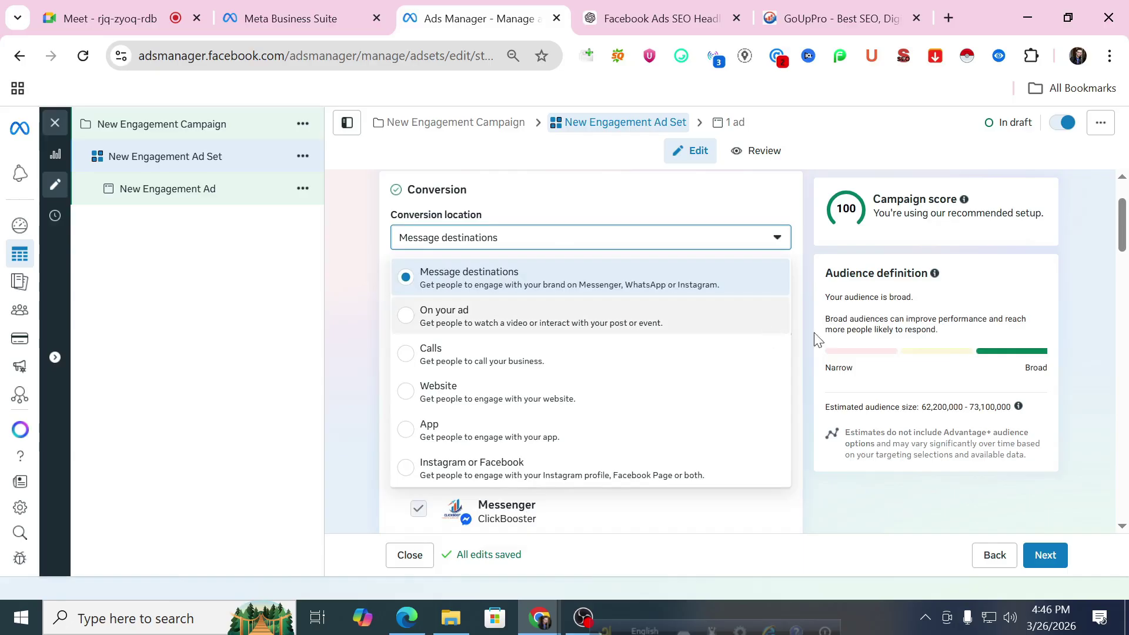
Step: Capture the conversion location options, tick Message destinations, On your ad and Instagram or Facebook, cross out Calls, Website and App, and discard the capture
{"action": "key", "text": "Print"}
{"action": "mouse_move", "coordinate": [359, 213]}
{"action": "left_mouse_down"}
{"action": "mouse_move", "coordinate": [697, 501]}
{"action": "mouse_move", "coordinate": [875, 583]}
{"action": "left_mouse_up"}
{"action": "mouse_move", "coordinate": [659, 264]}
{"action": "left_mouse_down"}
{"action": "mouse_move", "coordinate": [675, 285]}
{"action": "mouse_move", "coordinate": [773, 237]}
{"action": "left_mouse_up"}
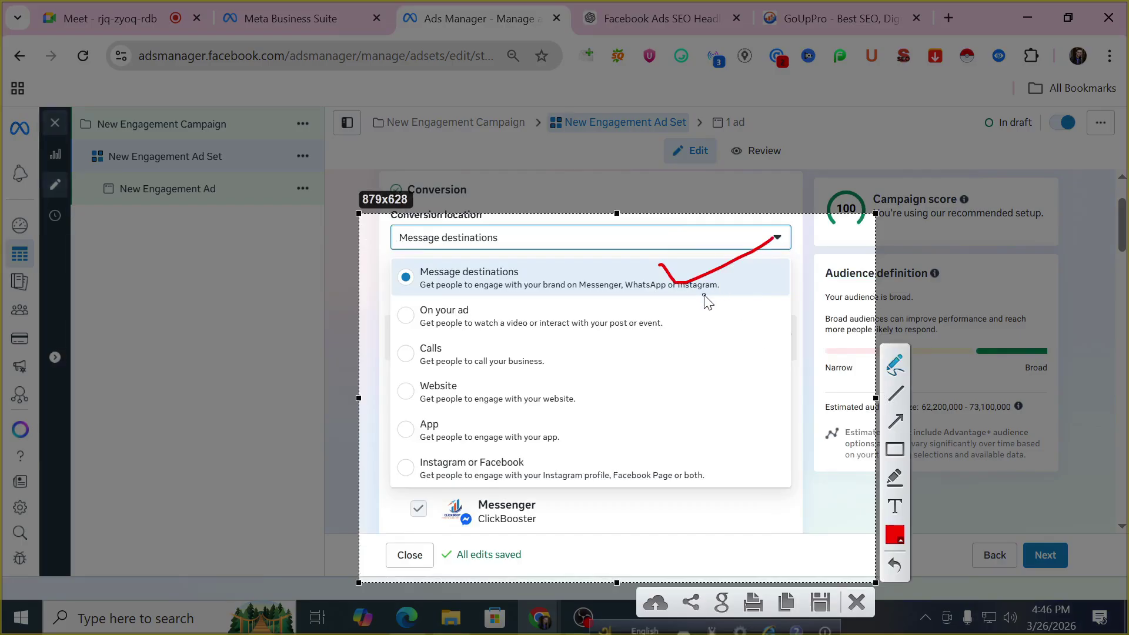
{"action": "left_click_drag", "start_coordinate": [541, 312], "coordinate": [641, 301]}
{"action": "left_click_drag", "start_coordinate": [469, 344], "coordinate": [532, 388]}
{"action": "mouse_move", "coordinate": [496, 399]}
{"action": "left_mouse_down"}
{"action": "mouse_move", "coordinate": [517, 379]}
{"action": "mouse_move", "coordinate": [532, 435]}
{"action": "mouse_move", "coordinate": [520, 415]}
{"action": "left_mouse_up"}
{"action": "mouse_move", "coordinate": [500, 464]}
{"action": "left_mouse_down"}
{"action": "mouse_move", "coordinate": [514, 476]}
{"action": "mouse_move", "coordinate": [667, 433]}
{"action": "left_mouse_up"}
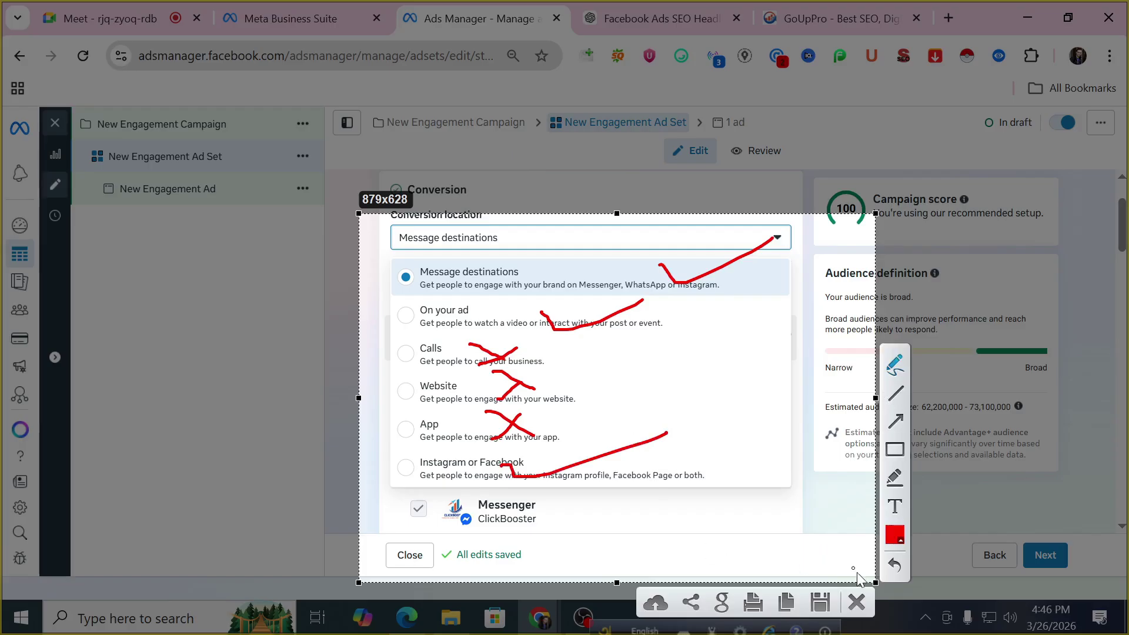
{"action": "left_click", "coordinate": [857, 602]}
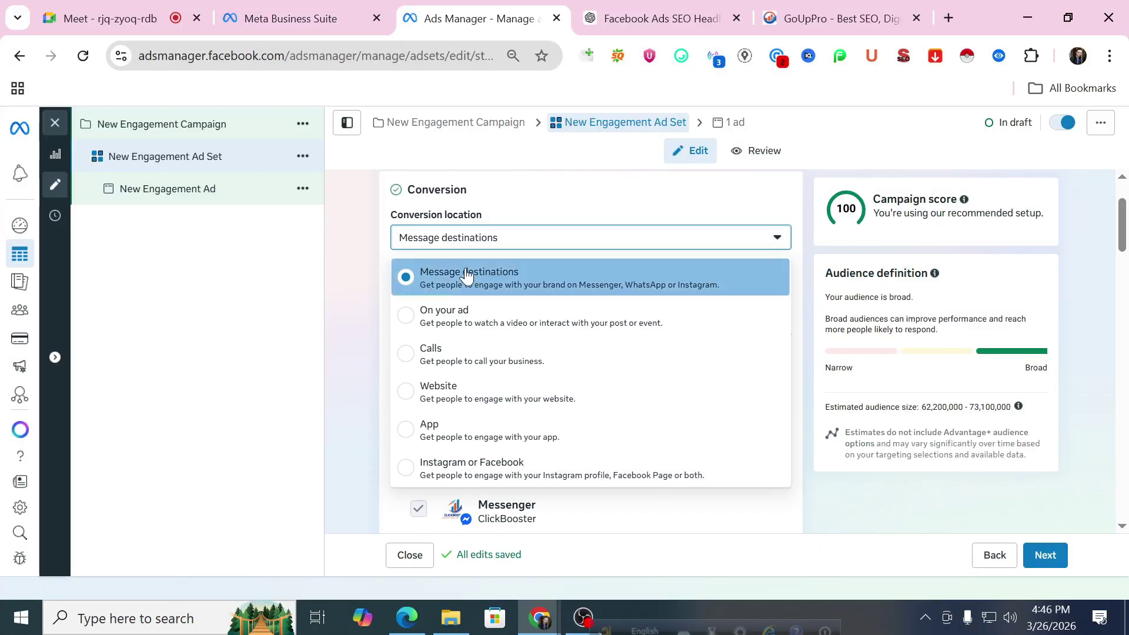
Step: Set the conversion location to Message destinations, keep the other ad set defaults and continue to the ad
{"action": "left_click", "coordinate": [464, 267]}
{"action": "scroll", "coordinate": [750, 328], "scroll_direction": "down", "scroll_amount": 5}
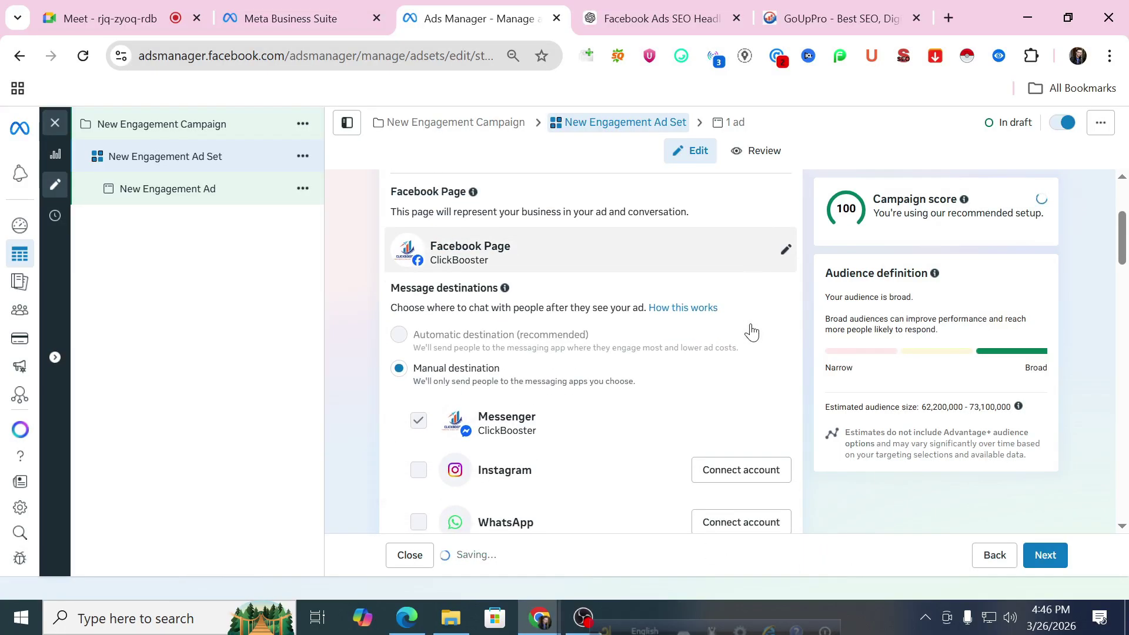
{"action": "scroll", "coordinate": [663, 352], "scroll_direction": "down", "scroll_amount": 15}
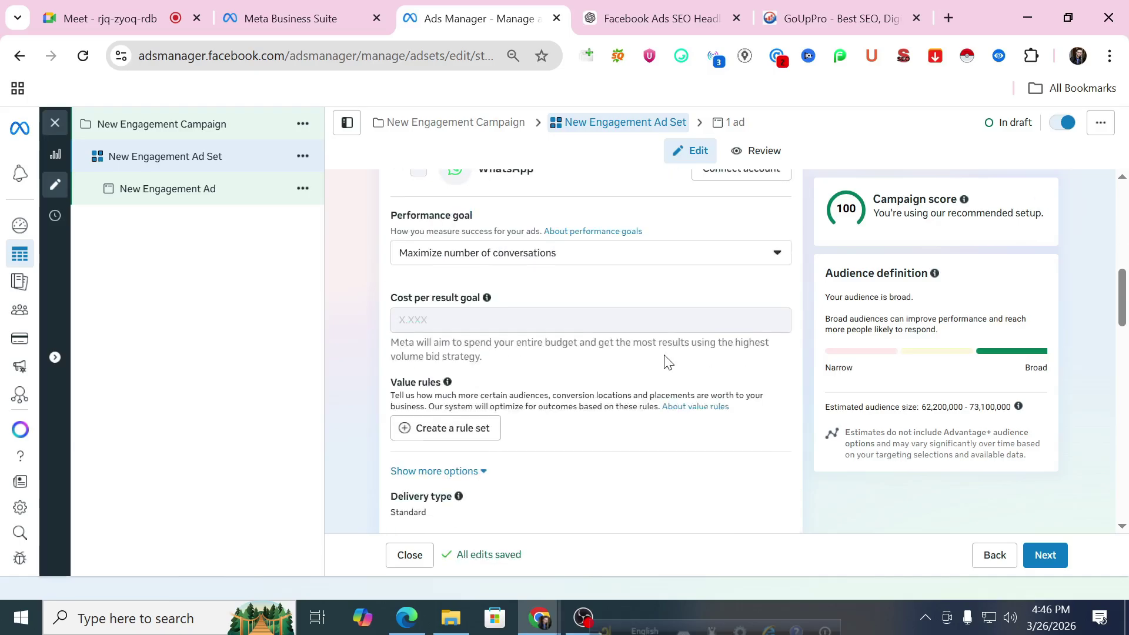
{"action": "scroll", "coordinate": [646, 353], "scroll_direction": "down", "scroll_amount": 10}
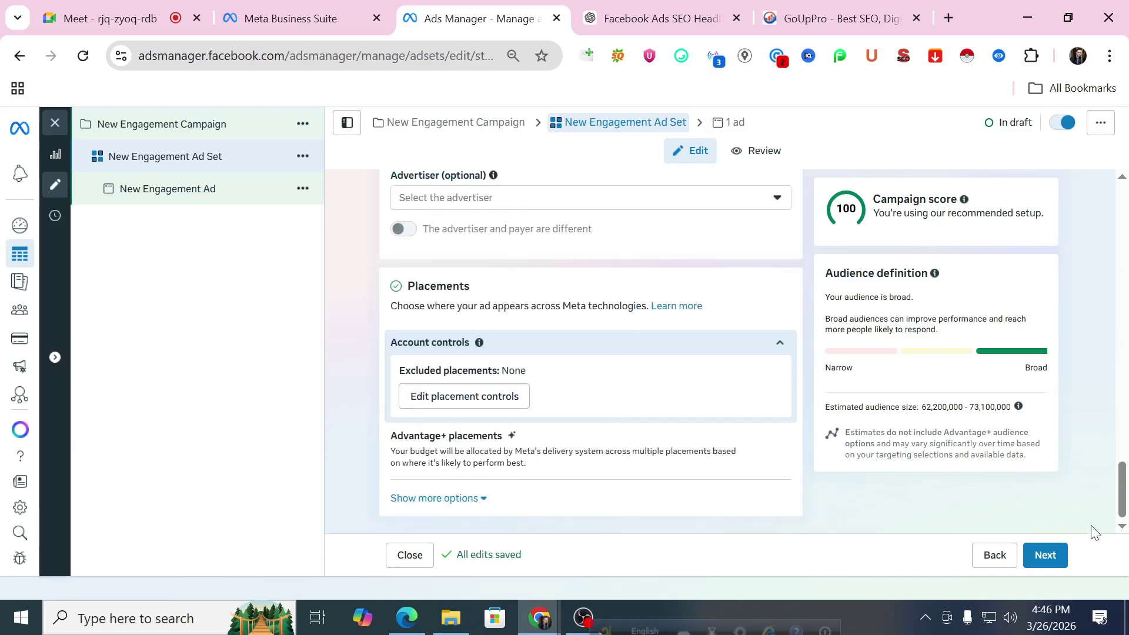
{"action": "left_click", "coordinate": [1044, 554]}
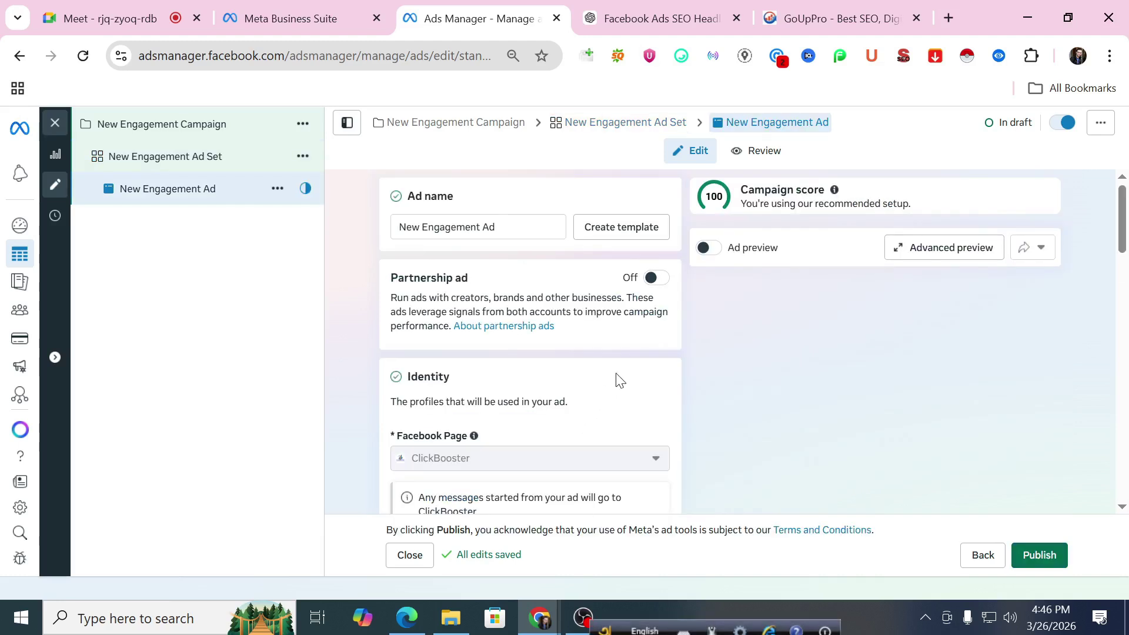
Step: Set up an image ad creative for the engagement ad using the 1080 × 1080 SEO image from the account images
{"action": "scroll", "coordinate": [536, 350], "scroll_direction": "down", "scroll_amount": 5}
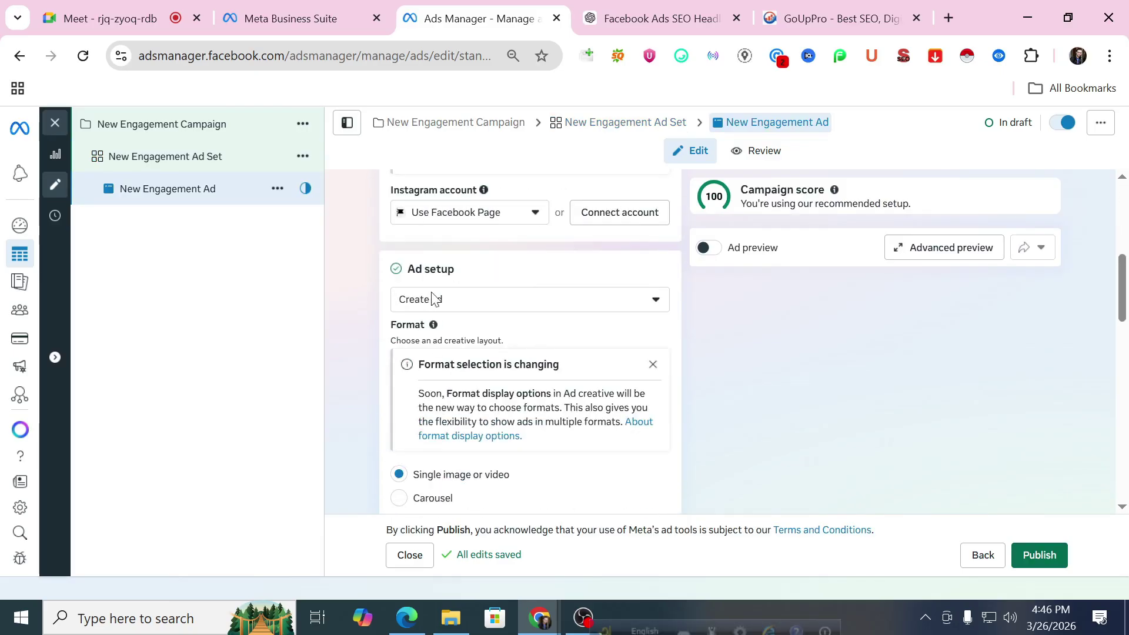
{"action": "scroll", "coordinate": [503, 323], "scroll_direction": "down", "scroll_amount": 6}
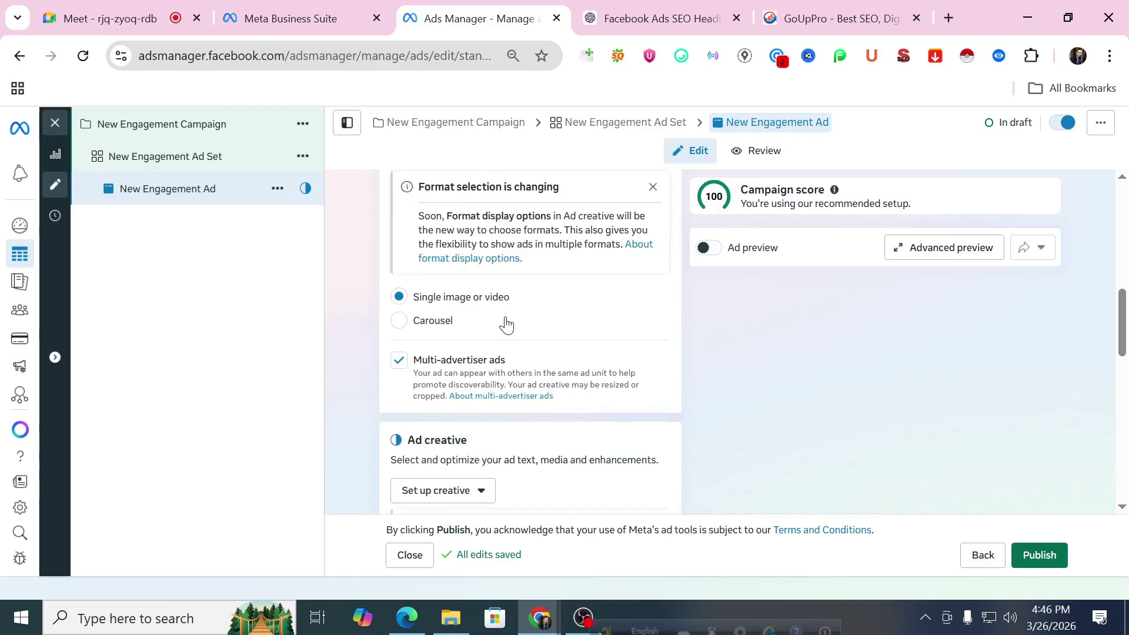
{"action": "left_click", "coordinate": [486, 321]}
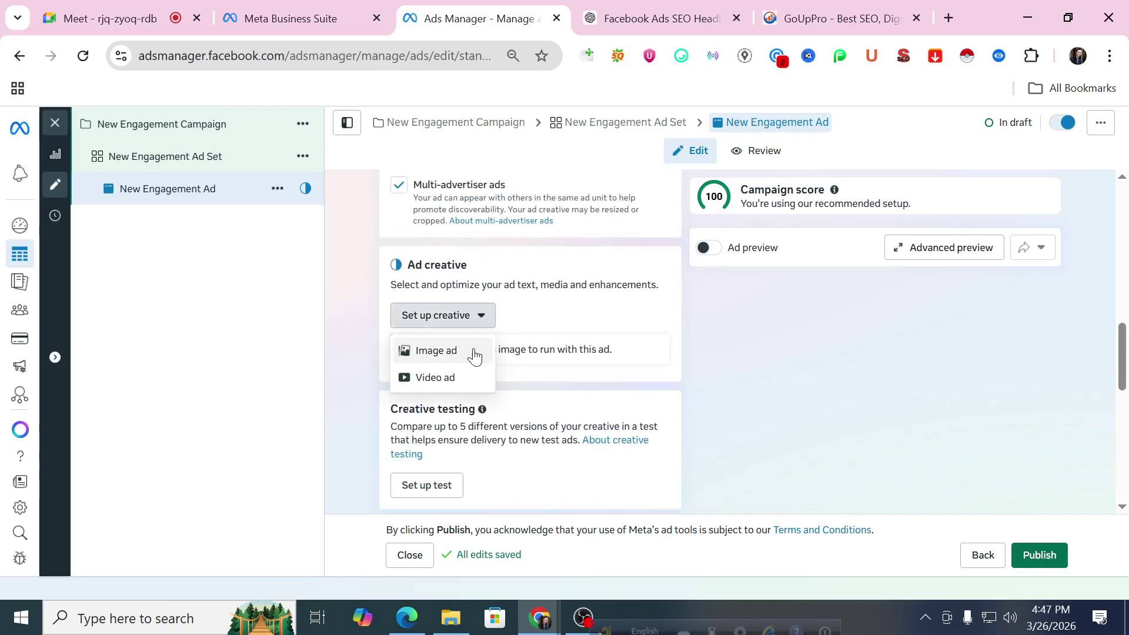
{"action": "left_click", "coordinate": [436, 350]}
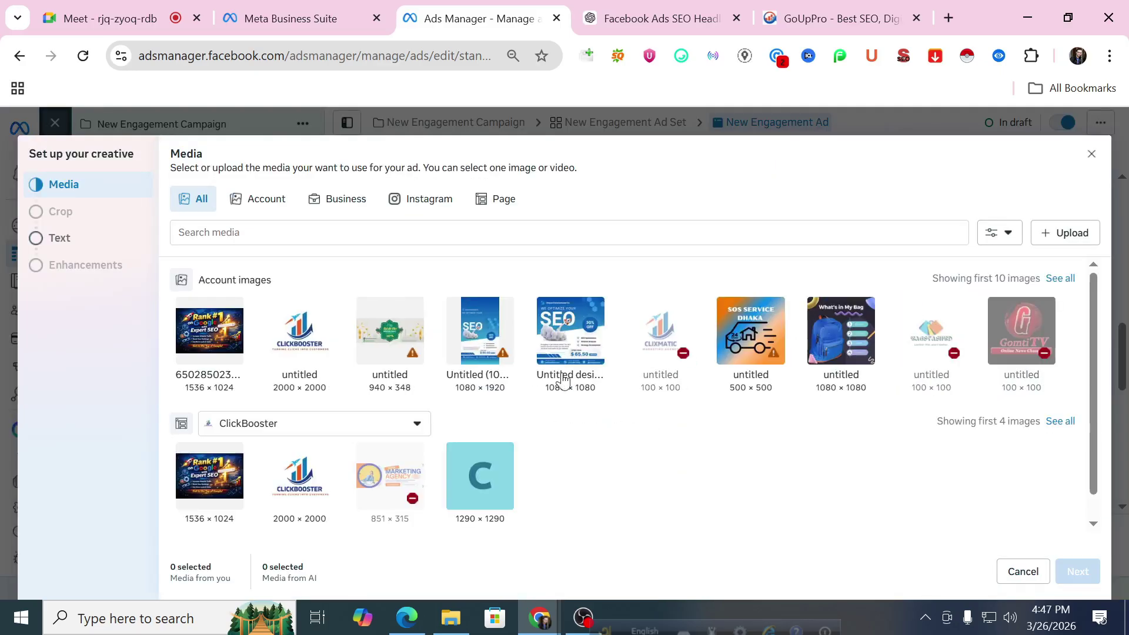
{"action": "left_click", "coordinate": [547, 338]}
{"action": "left_click", "coordinate": [1077, 571]}
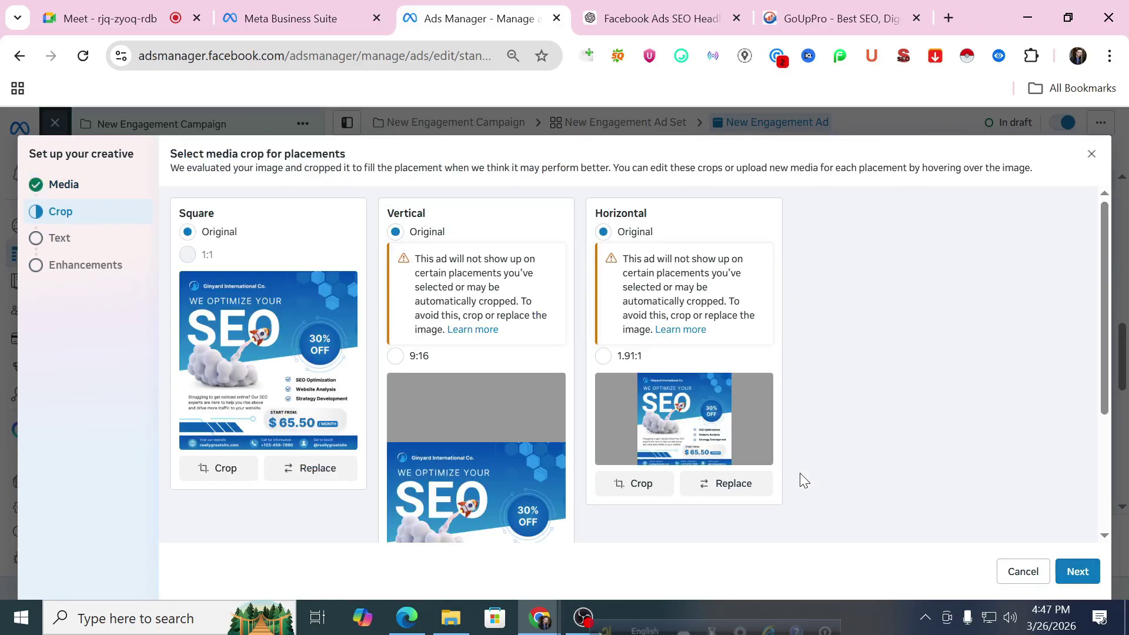
Step: Keep the original crops, the Chat in Messenger headline and the Send message call to action, and finish the creative with the enhancements as offered
{"action": "left_click", "coordinate": [1089, 578]}
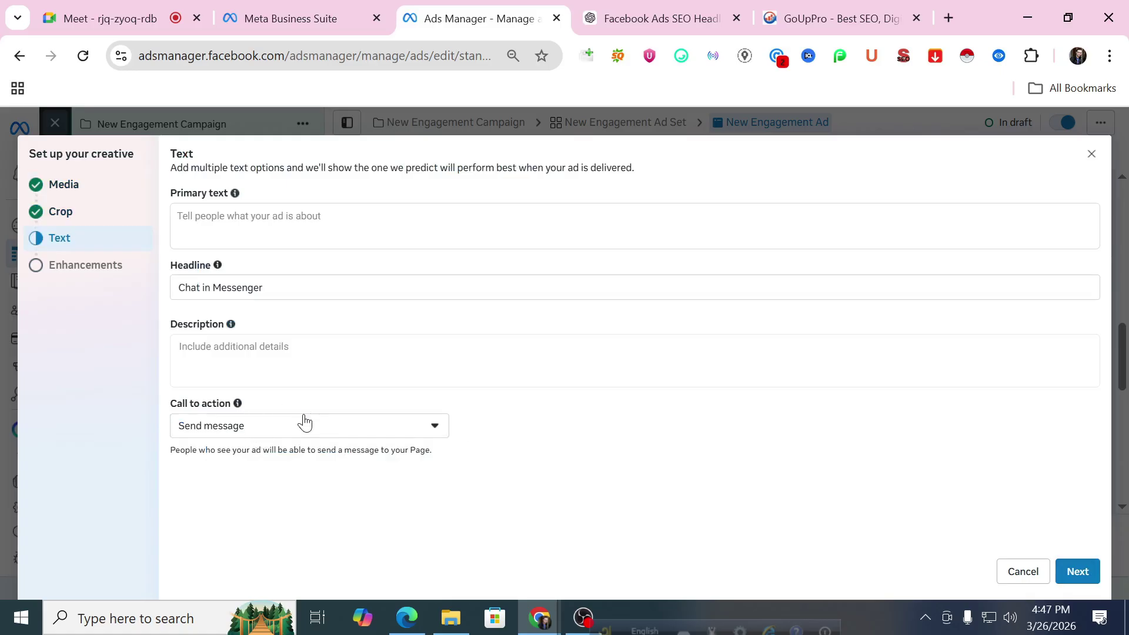
{"action": "left_click", "coordinate": [1078, 569]}
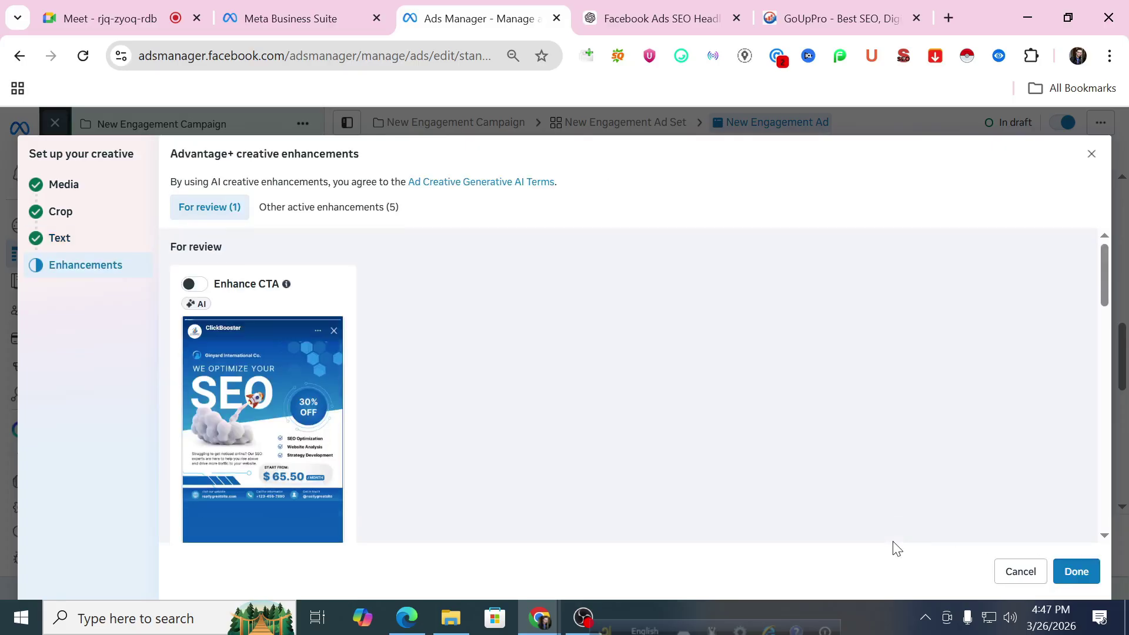
{"action": "left_click", "coordinate": [1077, 570]}
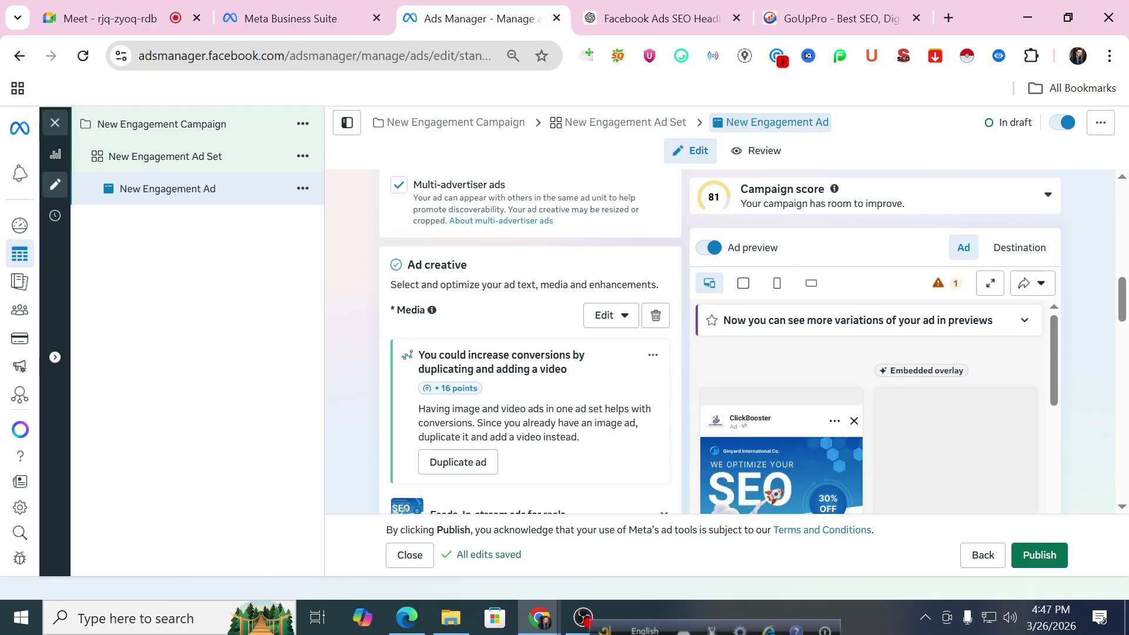
Step: Review the engagement ad's preview and its settings from the ad name down to the ad creative section
{"action": "mouse_move", "coordinate": [753, 474]}
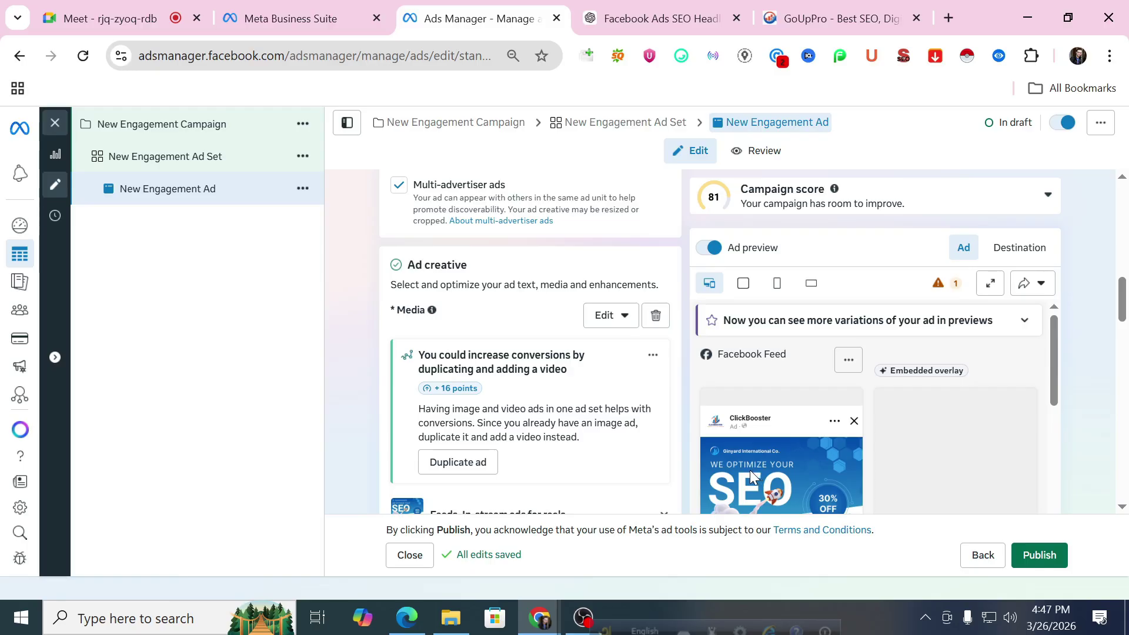
{"action": "scroll", "coordinate": [552, 288], "scroll_direction": "up", "scroll_amount": 3}
{"action": "scroll", "coordinate": [553, 284], "scroll_direction": "up", "scroll_amount": 9}
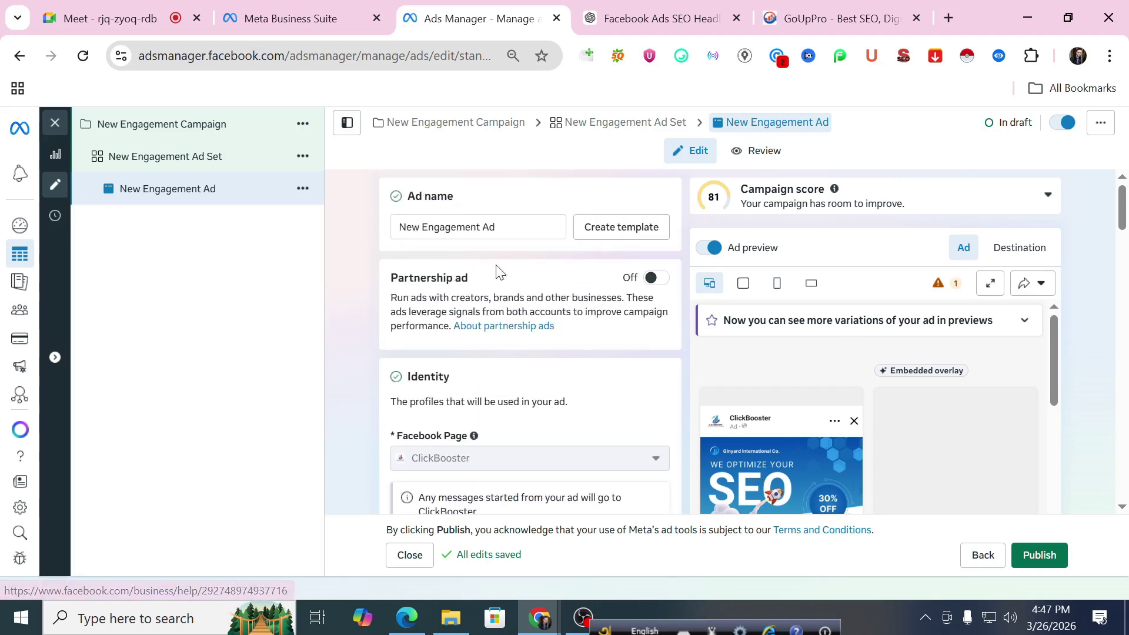
{"action": "scroll", "coordinate": [491, 238], "scroll_direction": "down", "scroll_amount": 3}
{"action": "scroll", "coordinate": [494, 275], "scroll_direction": "down", "scroll_amount": 3}
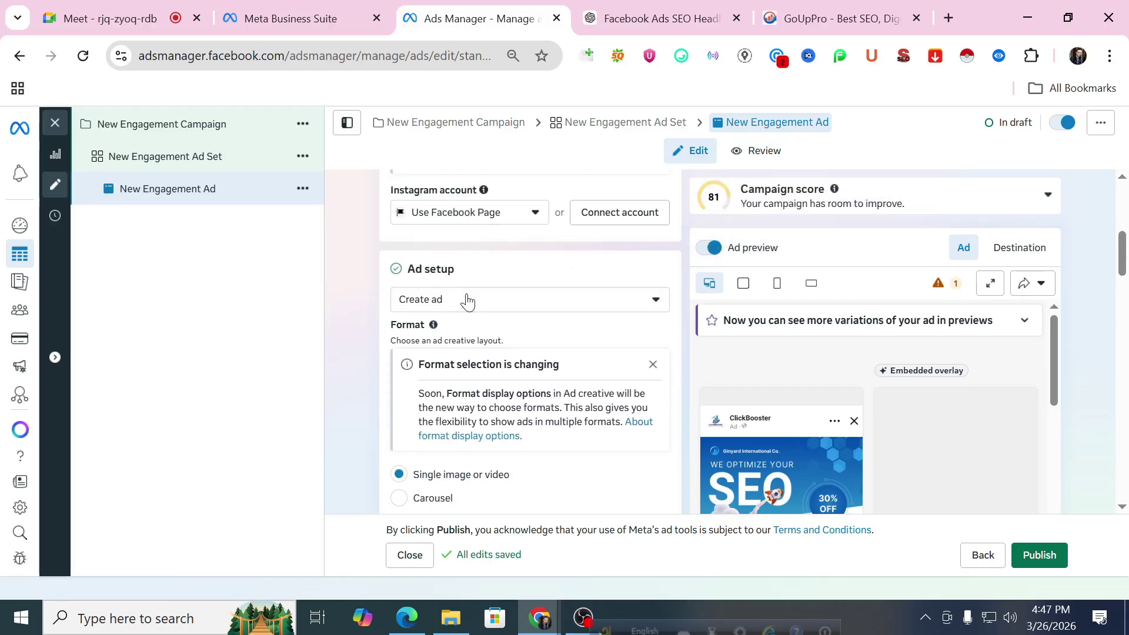
{"action": "scroll", "coordinate": [511, 304], "scroll_direction": "down", "scroll_amount": 5}
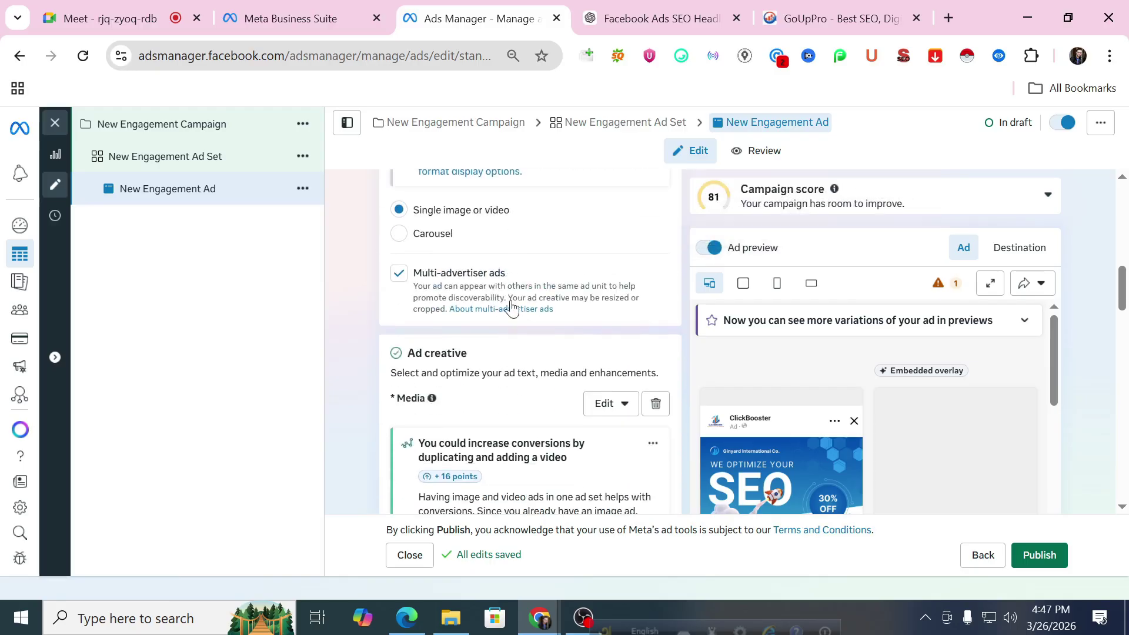
Step: Review the rest of the engagement ad's settings, from the ad creative text and call to action through creative testing to tracking
{"action": "scroll", "coordinate": [514, 303], "scroll_direction": "down", "scroll_amount": 6}
{"action": "scroll", "coordinate": [520, 301], "scroll_direction": "down", "scroll_amount": 3}
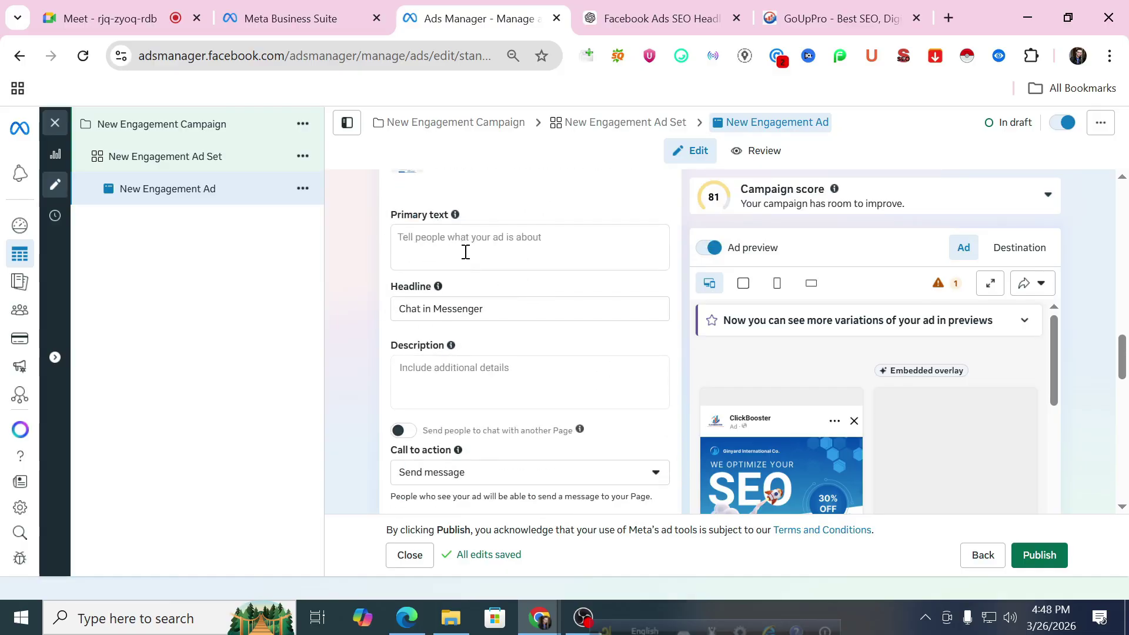
{"action": "scroll", "coordinate": [576, 311], "scroll_direction": "down", "scroll_amount": 2}
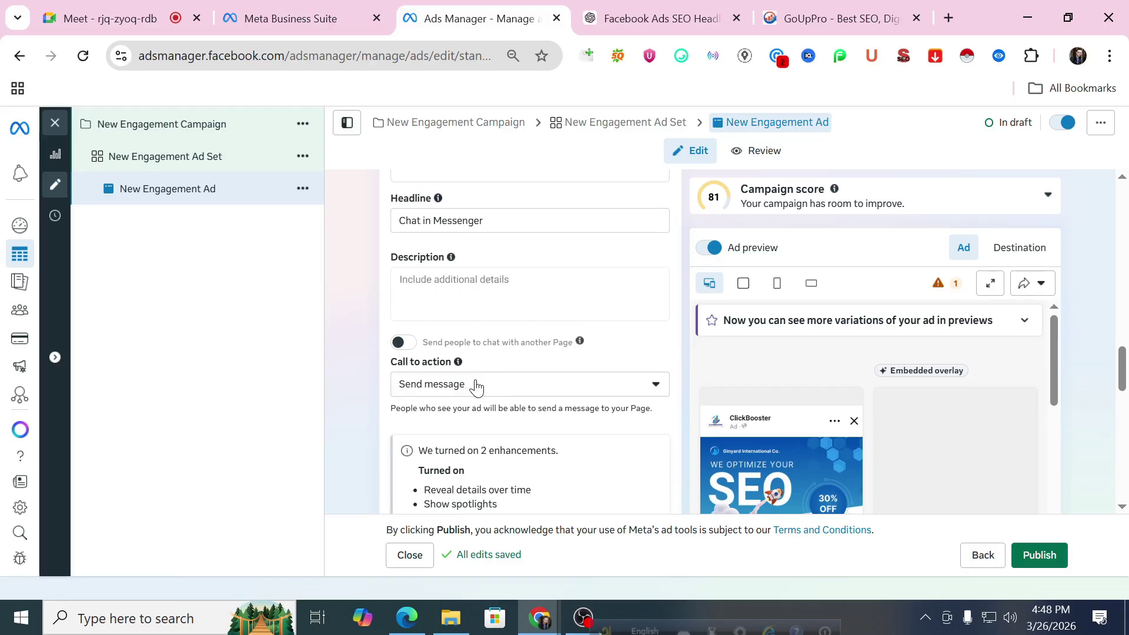
{"action": "scroll", "coordinate": [529, 393], "scroll_direction": "down", "scroll_amount": 5}
{"action": "scroll", "coordinate": [555, 376], "scroll_direction": "down", "scroll_amount": 8}
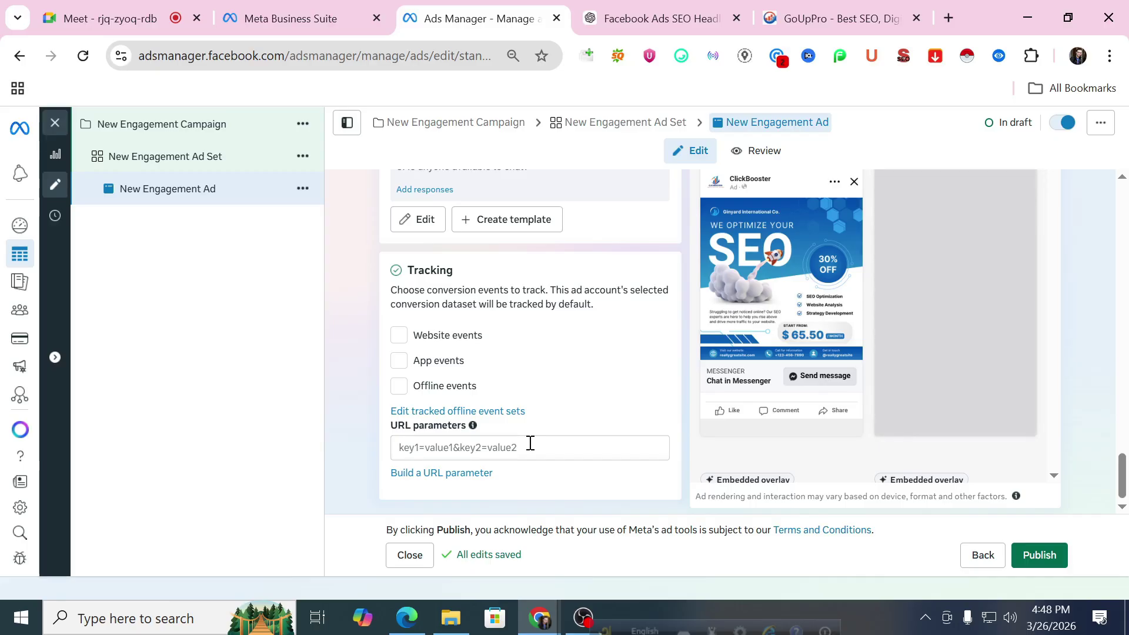
{"action": "scroll", "coordinate": [530, 442], "scroll_direction": "up", "scroll_amount": 10}
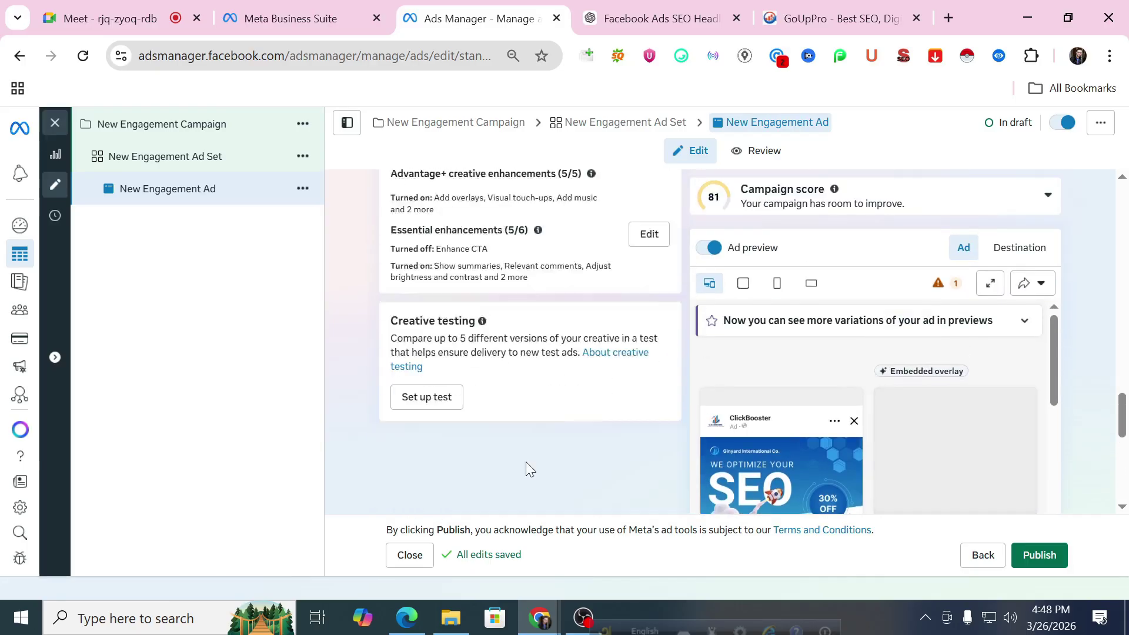
{"action": "scroll", "coordinate": [526, 464], "scroll_direction": "down", "scroll_amount": 10}
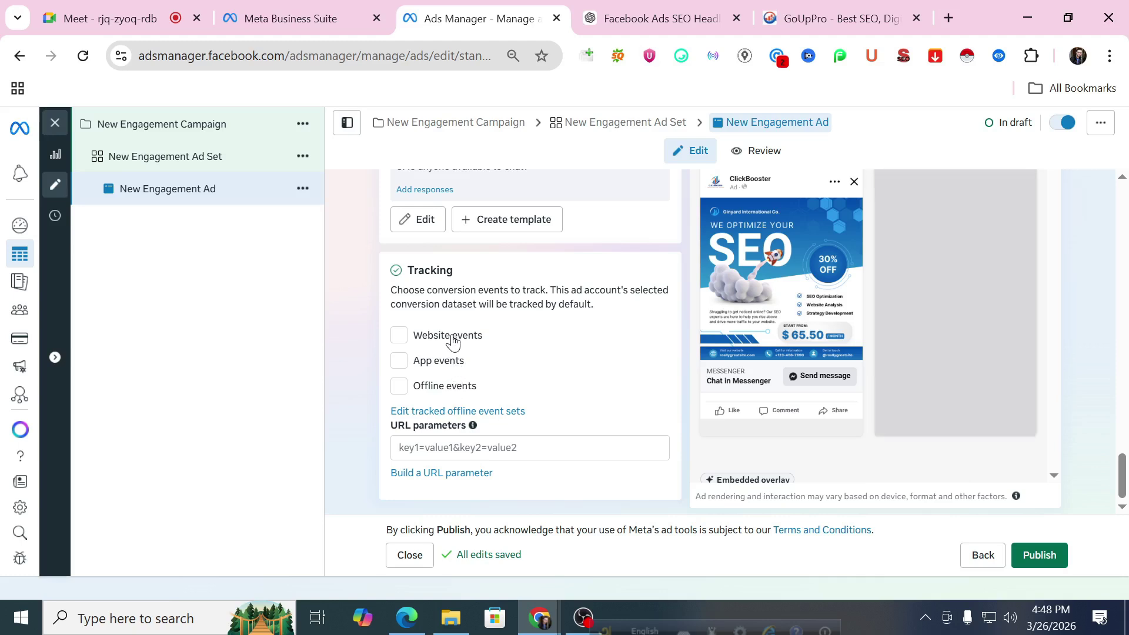
Step: Open the Ads Manager campaign list in a separate tab from Meta Business Suite, leaving the engagement ad draft open
{"action": "left_click", "coordinate": [346, 9]}
{"action": "left_click", "coordinate": [479, 18]}
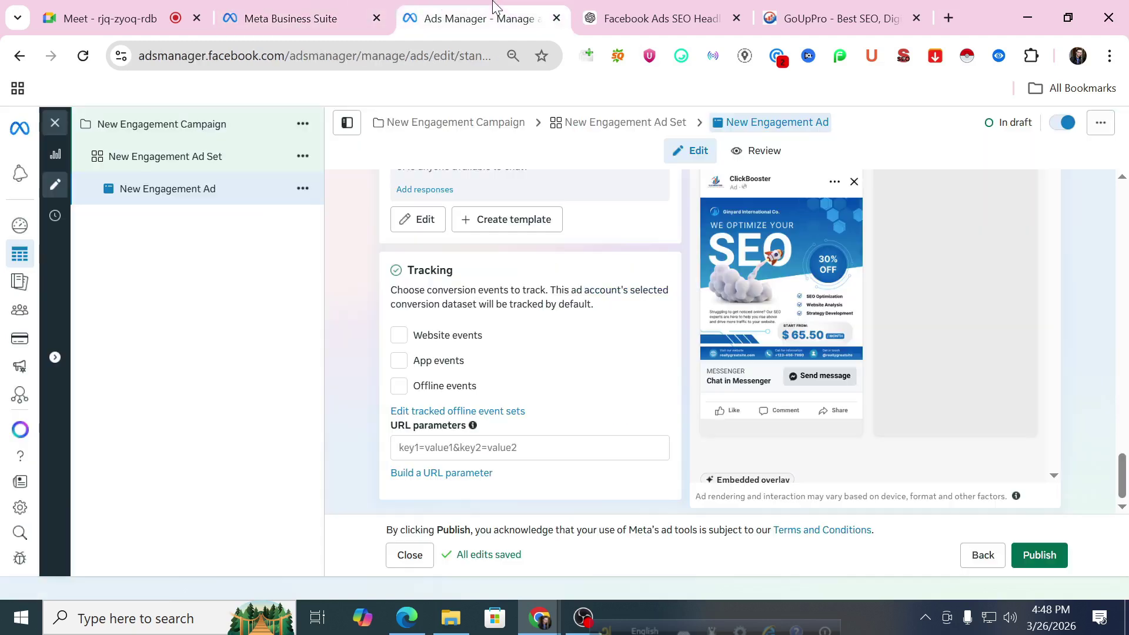
{"action": "left_click", "coordinate": [329, 15]}
{"action": "left_click", "coordinate": [797, 288]}
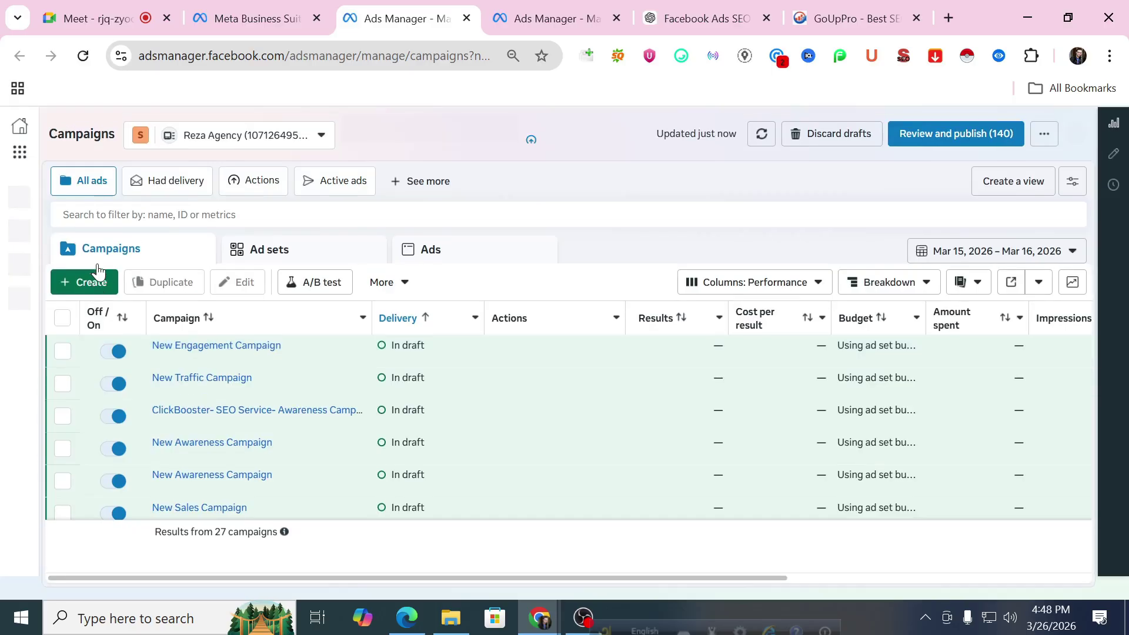
Step: Start creating a new campaign and examine the available objectives, including the description and suggested uses of Sales
{"action": "left_click", "coordinate": [97, 270]}
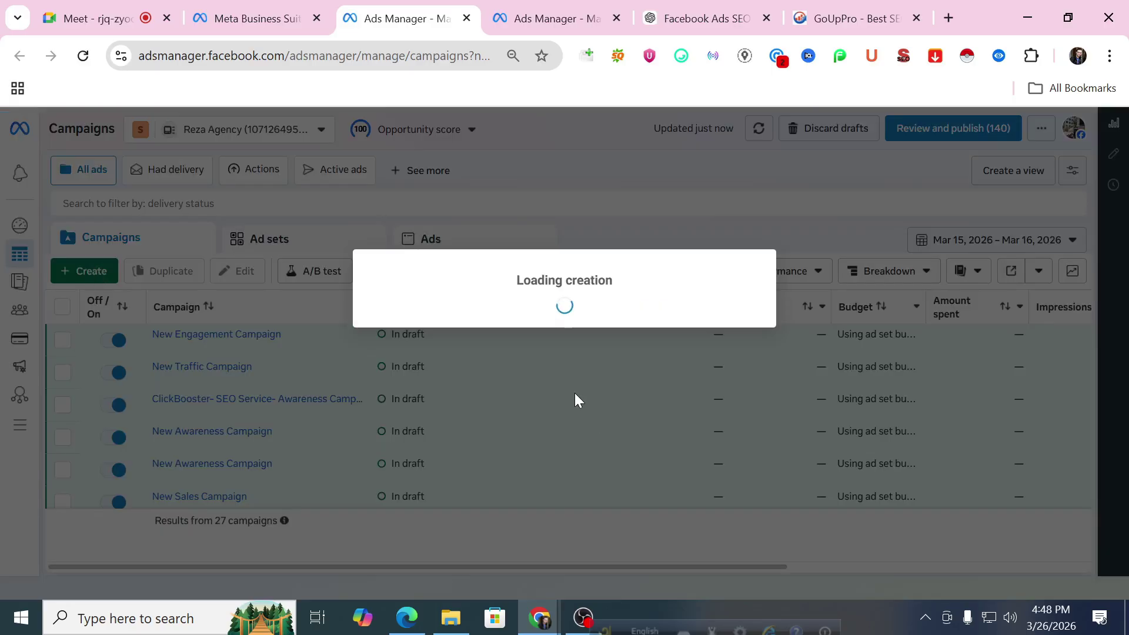
{"action": "scroll", "coordinate": [488, 411], "scroll_direction": "down", "scroll_amount": 2}
{"action": "scroll", "coordinate": [487, 412], "scroll_direction": "down", "scroll_amount": 2}
{"action": "mouse_move", "coordinate": [450, 393]}
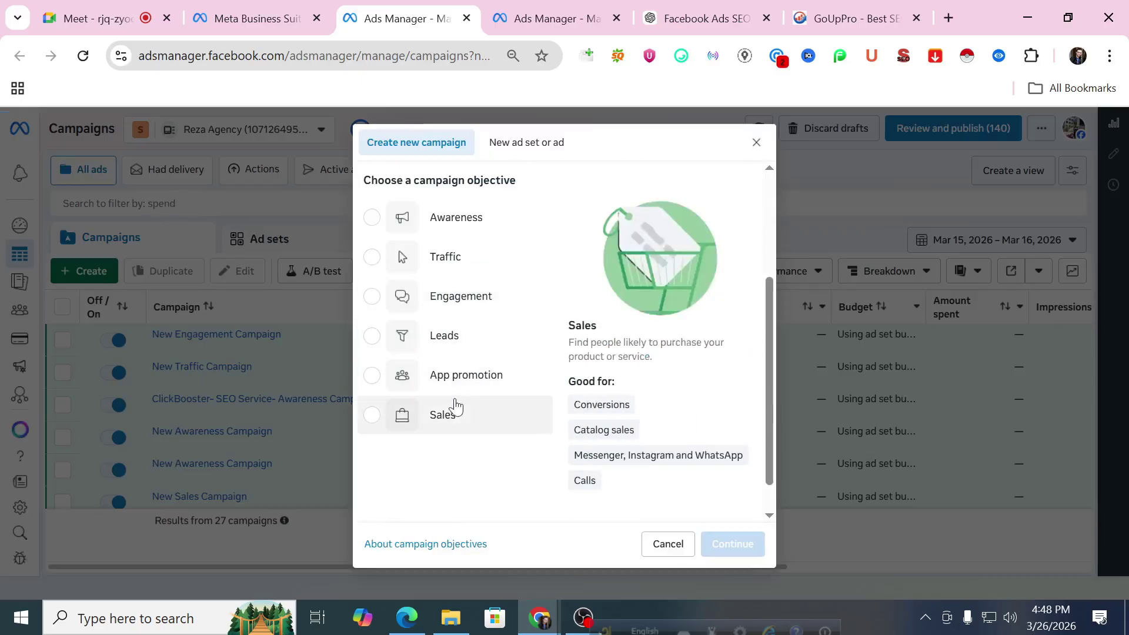
{"action": "mouse_move", "coordinate": [442, 418]}
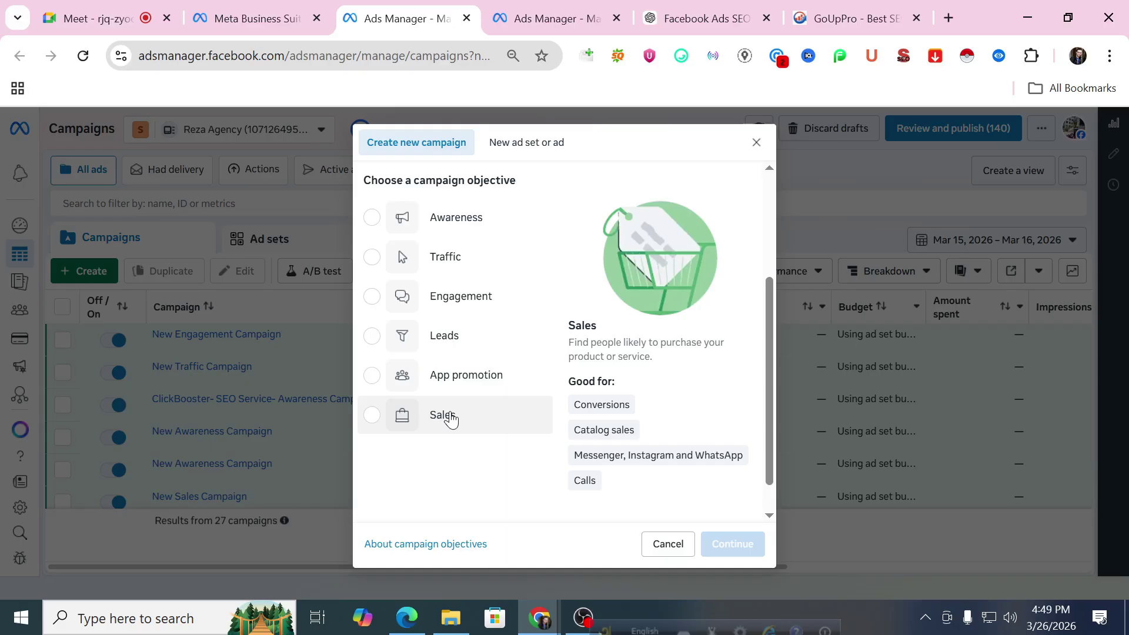
{"action": "left_click", "coordinate": [582, 616]}
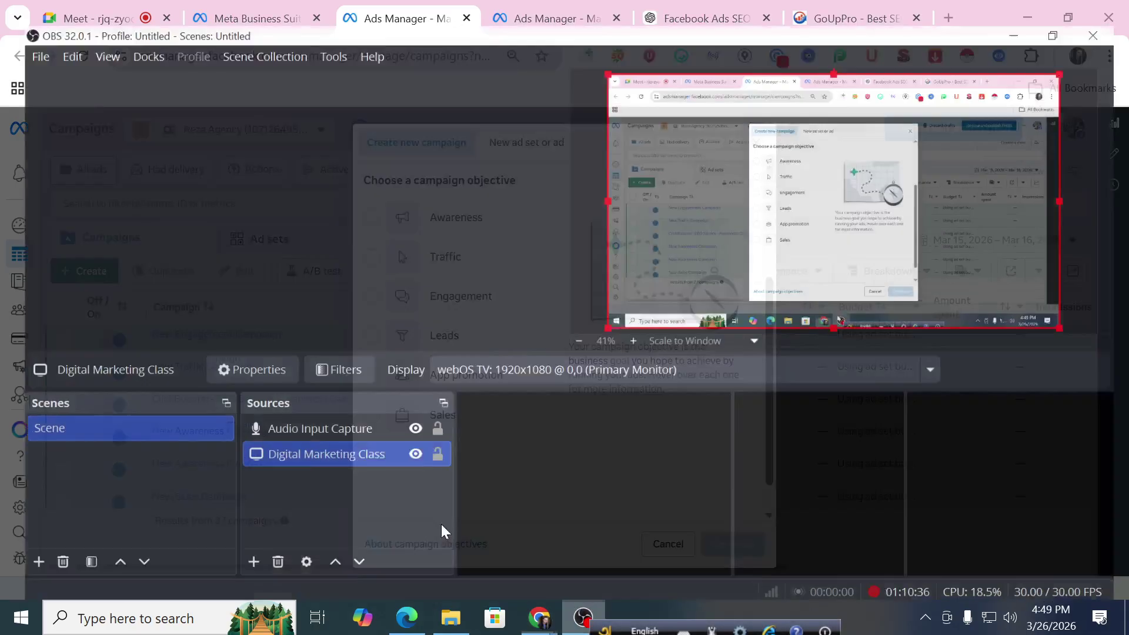